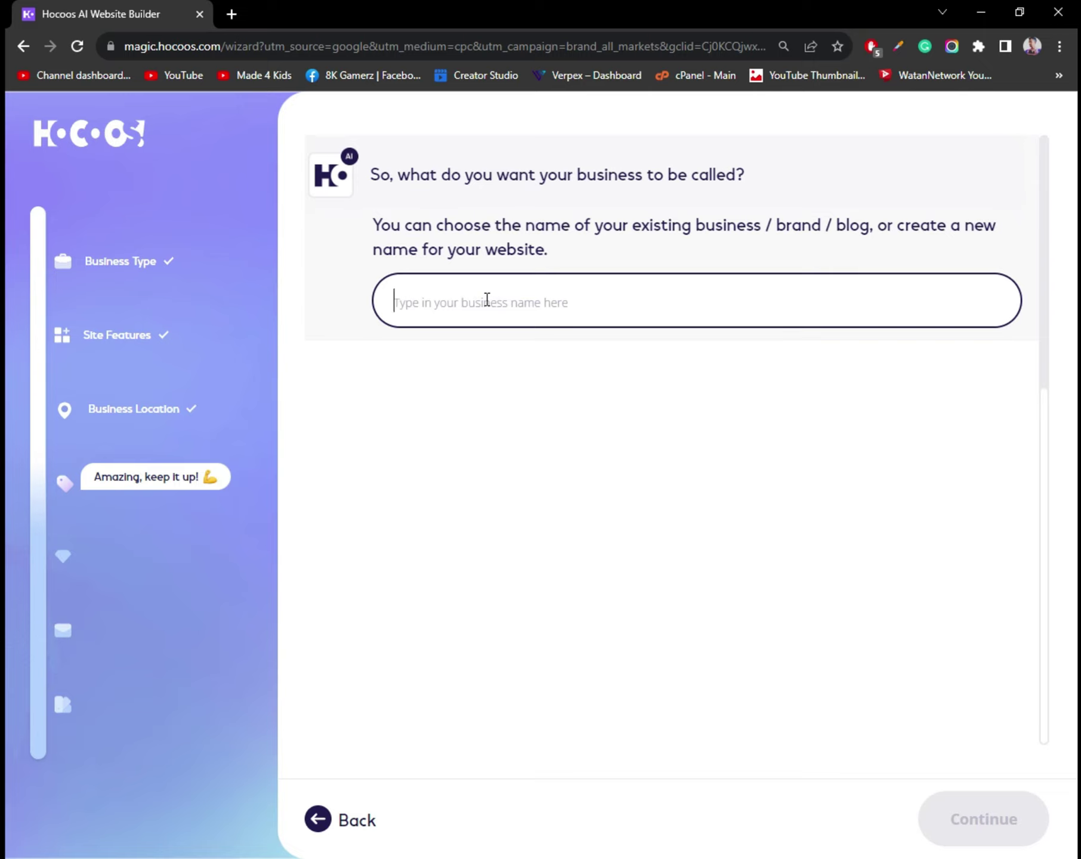
Enter ShopTheTop as the business name and continue.
type("ShopTheTop")
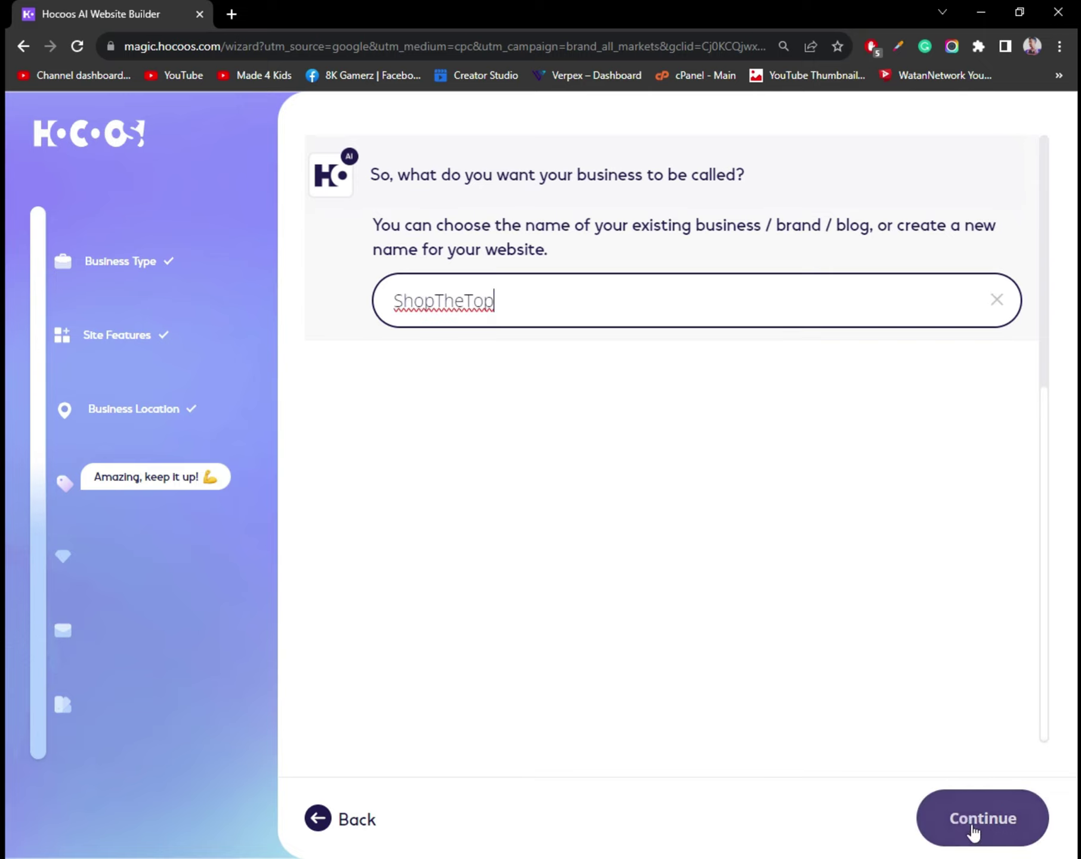
left_click(974, 831)
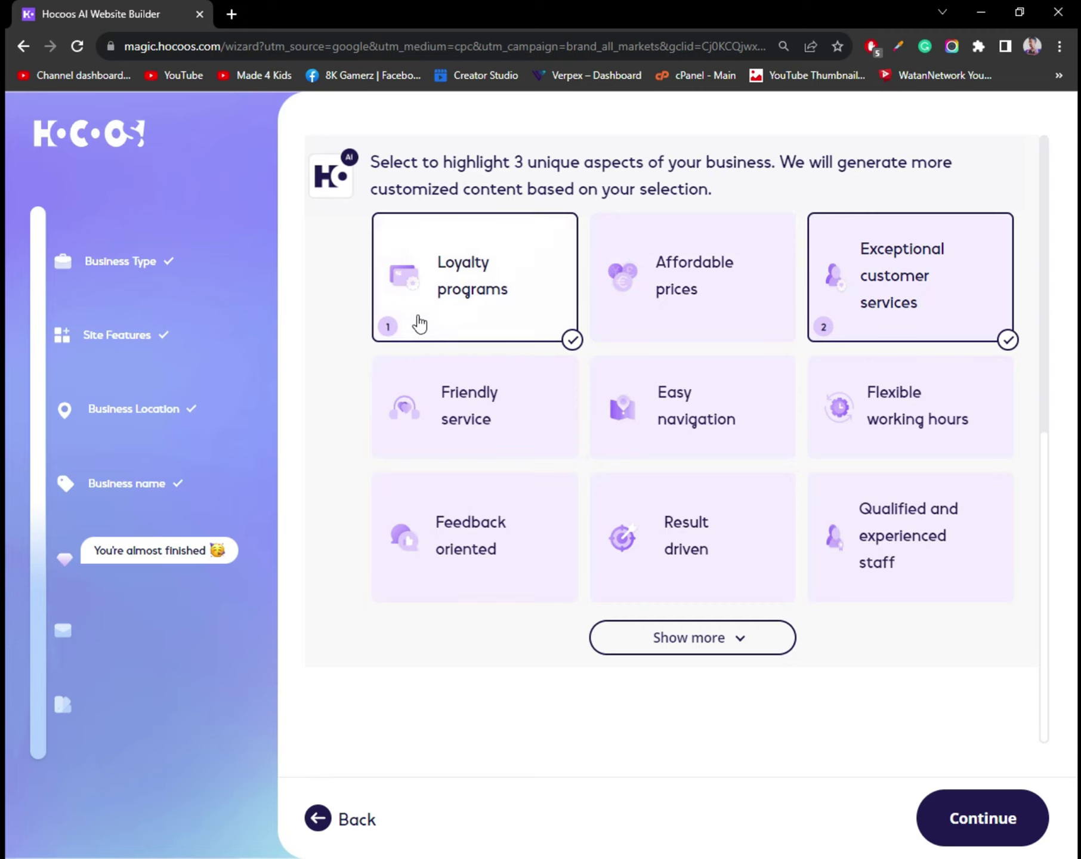
Swap Loyalty programs for Affordable prices and Friendly service, keeping Website contact form.
left_click(707, 311)
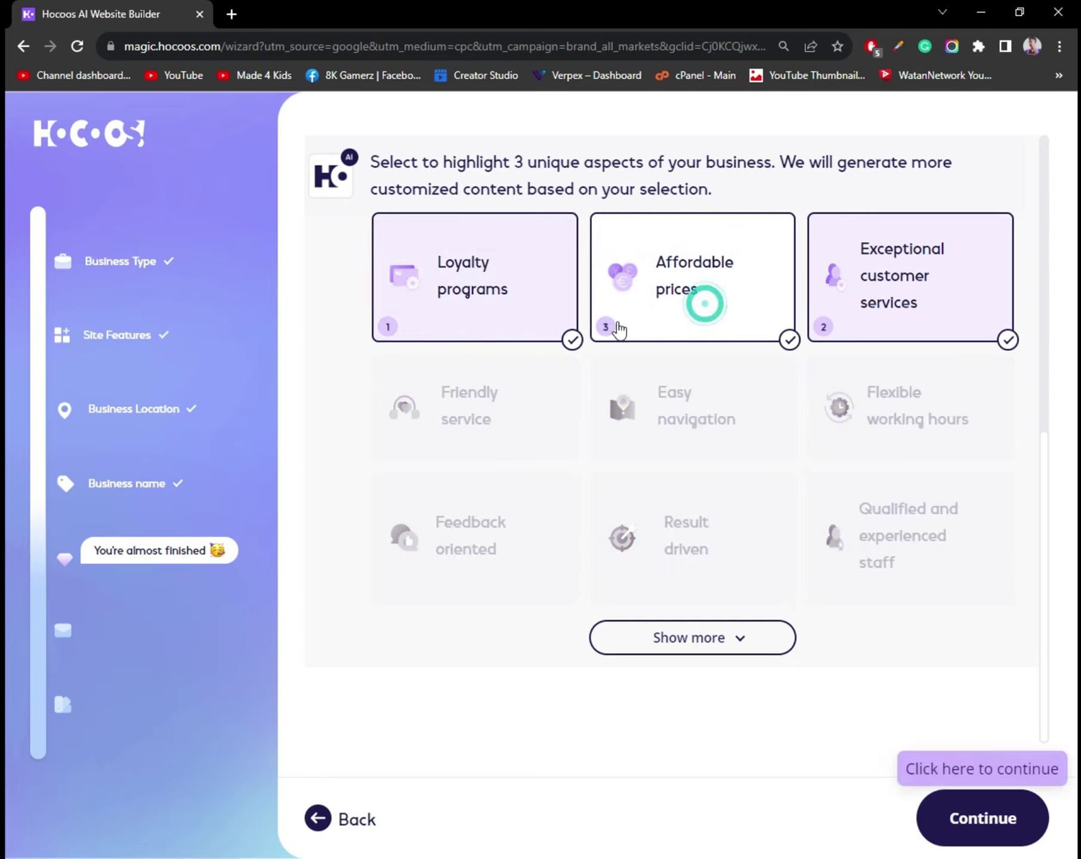
left_click(568, 329)
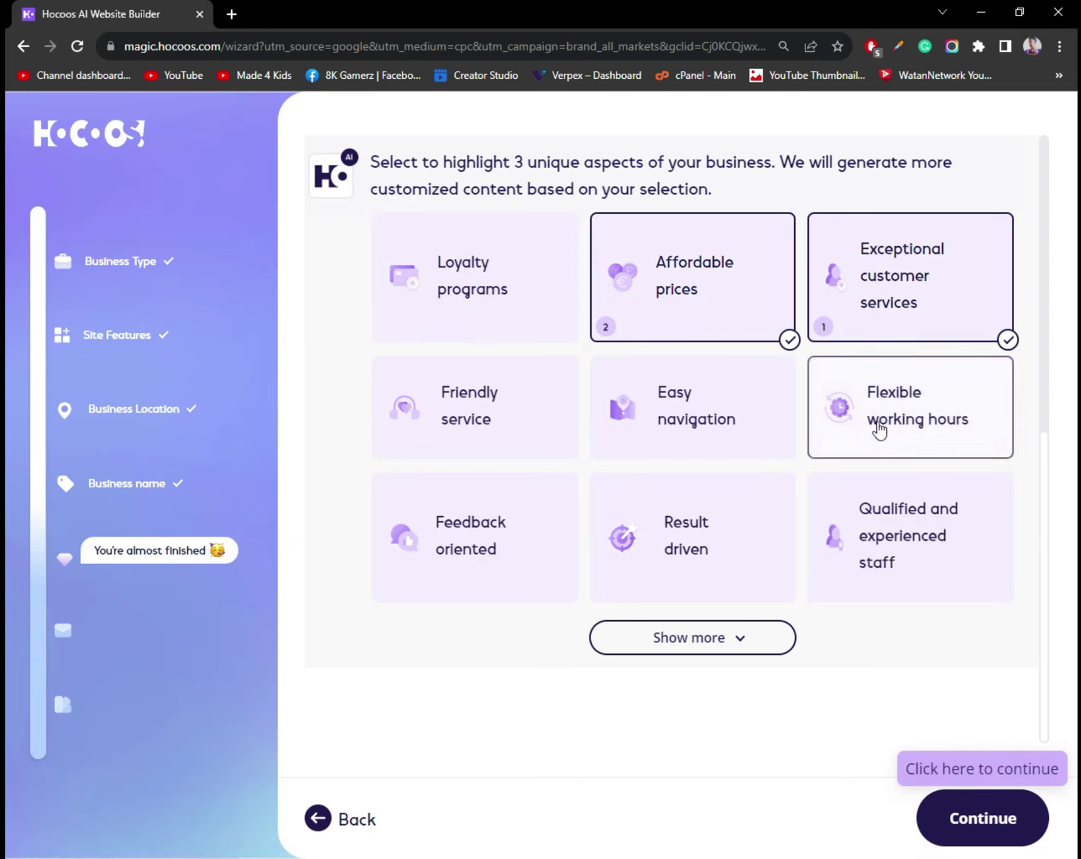
left_click(466, 417)
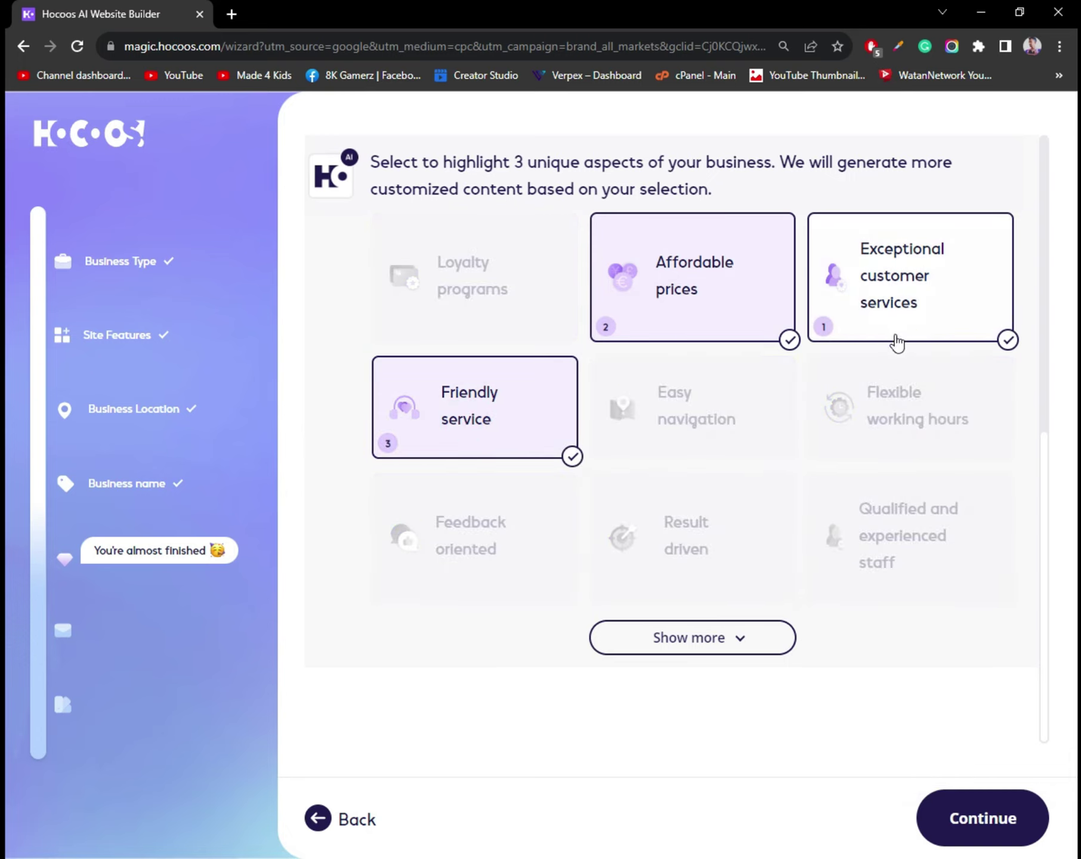
scroll(835, 716, "up", 3)
left_click(961, 827)
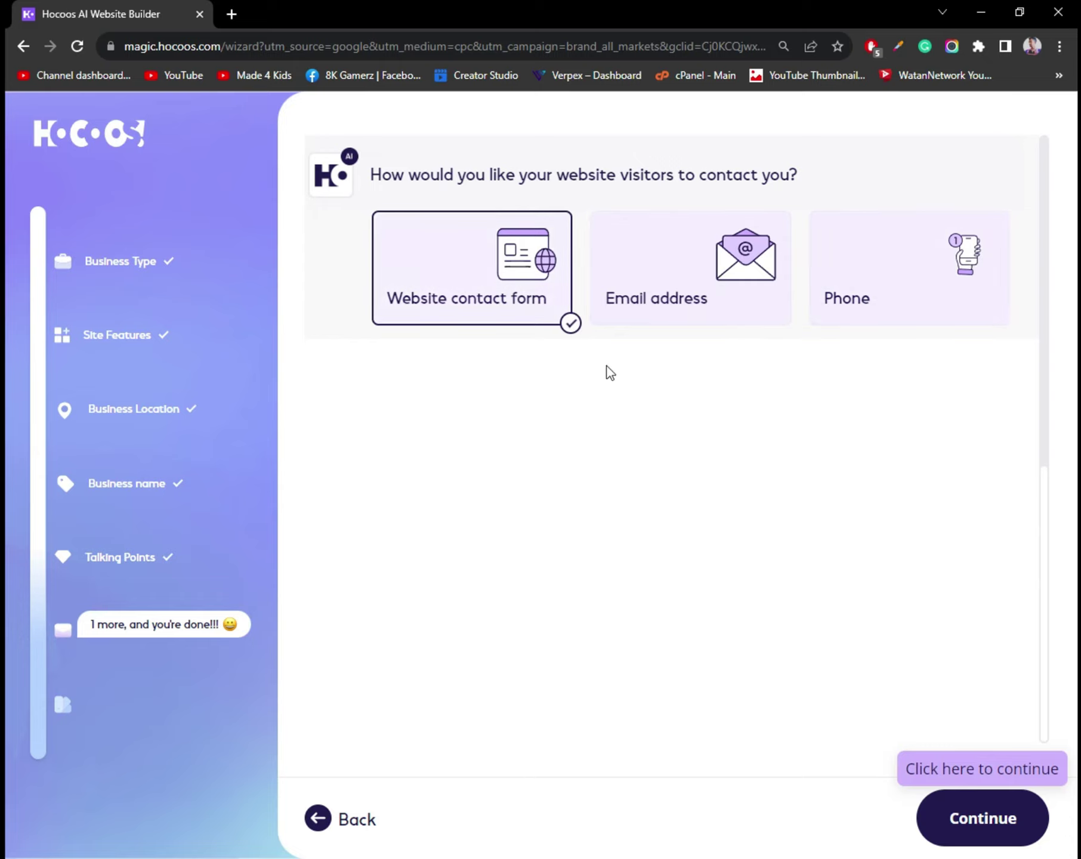
left_click(954, 830)
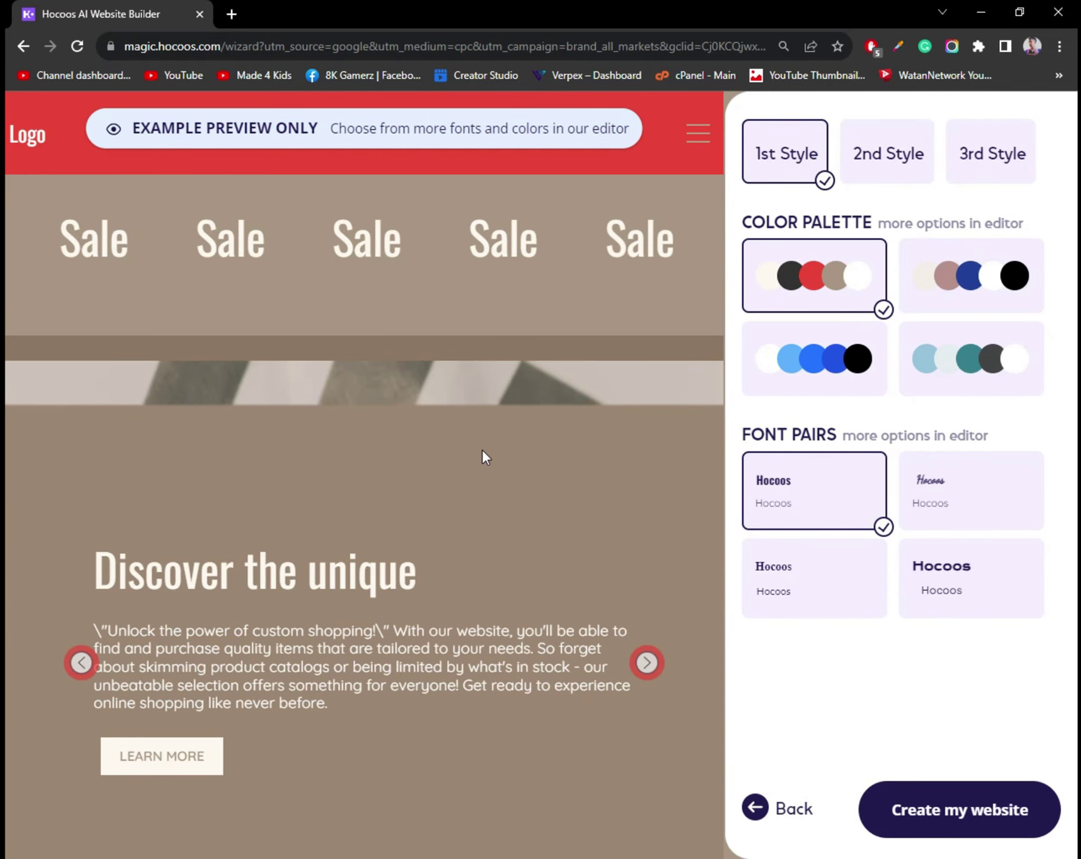
Scroll through the style preview and switch it to 2nd Style.
scroll(483, 454, "down", 4)
scroll(483, 455, "down", 1)
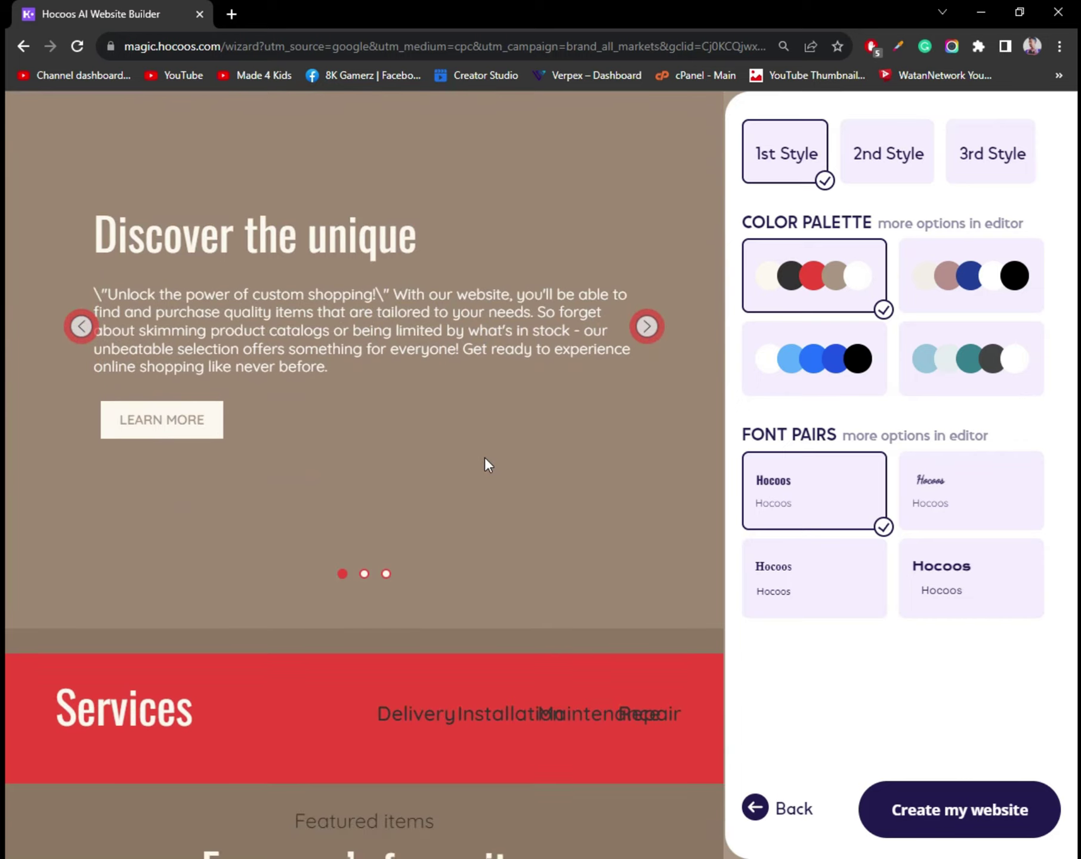
scroll(485, 465, "down", 8)
scroll(491, 464, "down", 3)
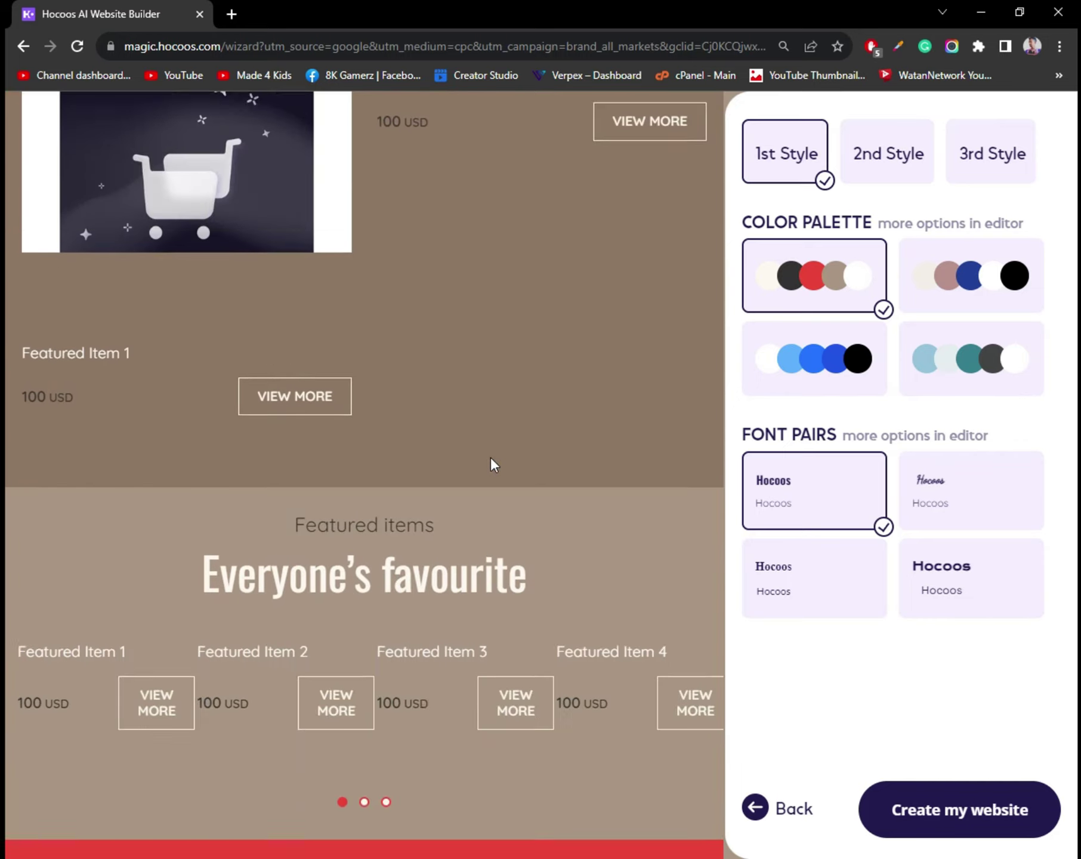
scroll(490, 457, "down", 3)
scroll(490, 458, "down", 3)
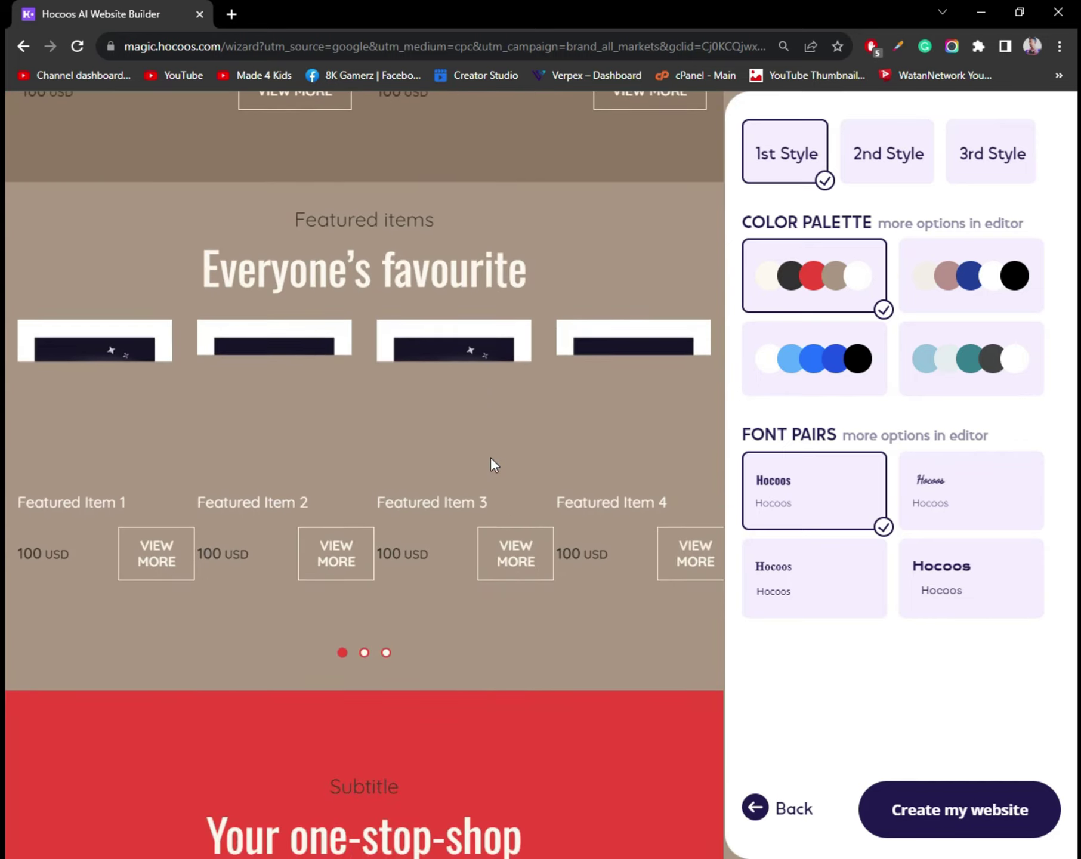
scroll(490, 458, "down", 3)
scroll(490, 458, "up", 10)
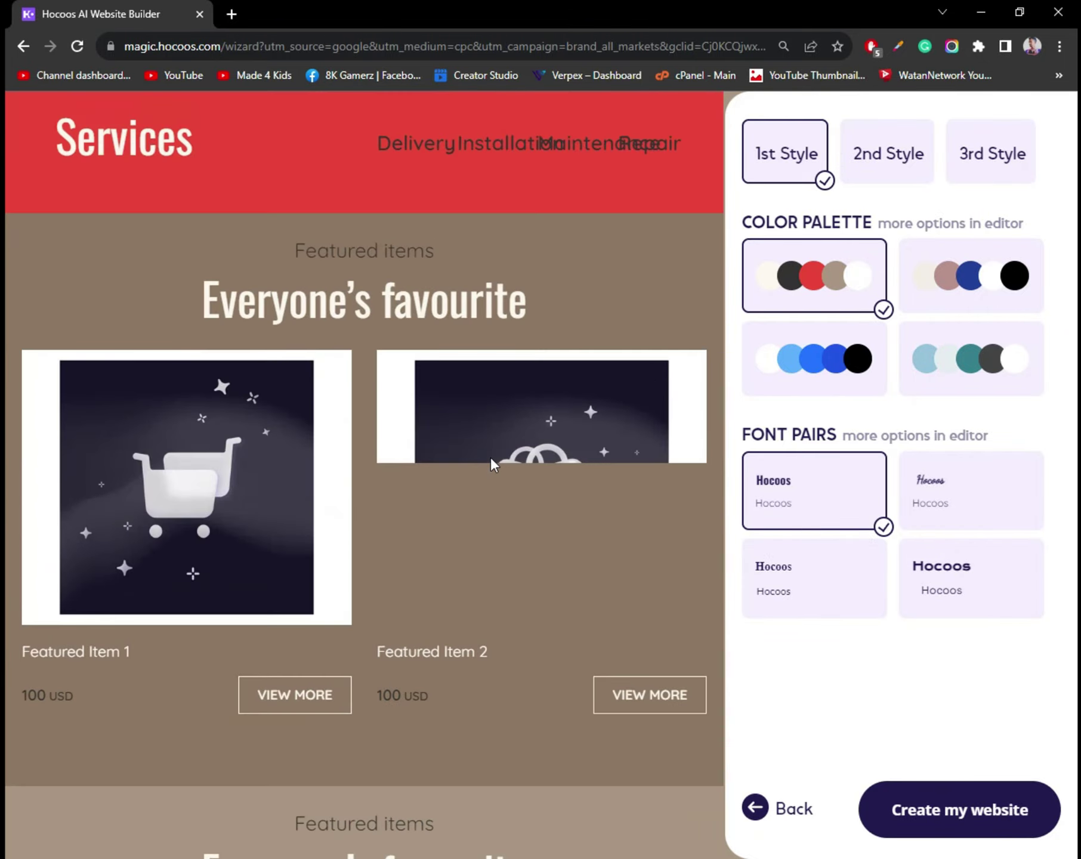
scroll(491, 456, "up", 5)
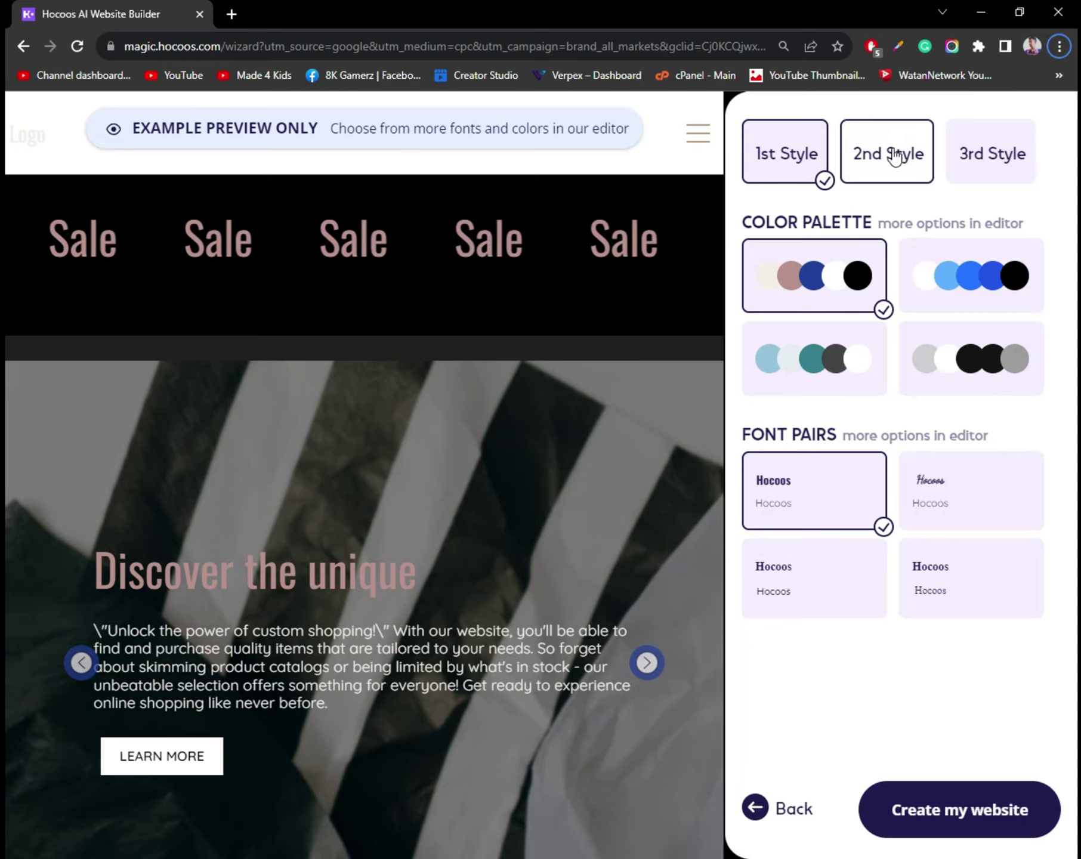
left_click(895, 157)
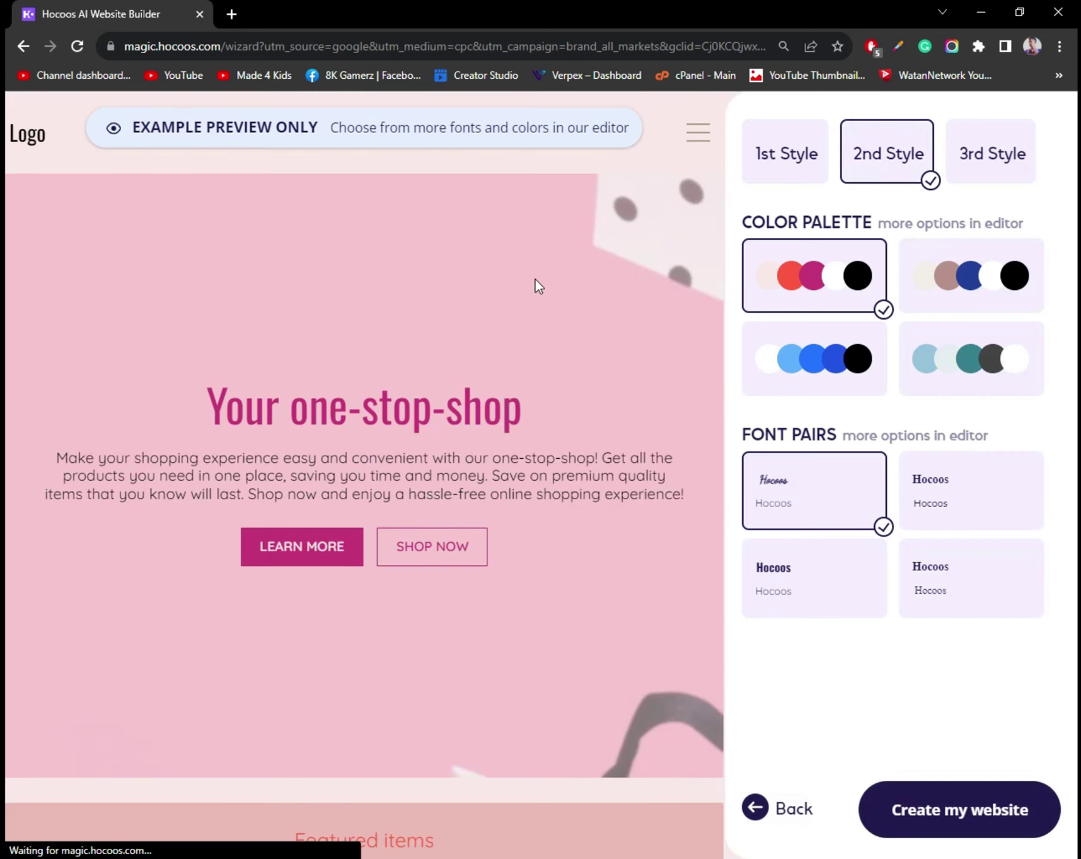
Compare the third style against 2nd Style, then return to 2nd Style.
scroll(536, 283, "down", 8)
scroll(536, 280, "up", 8)
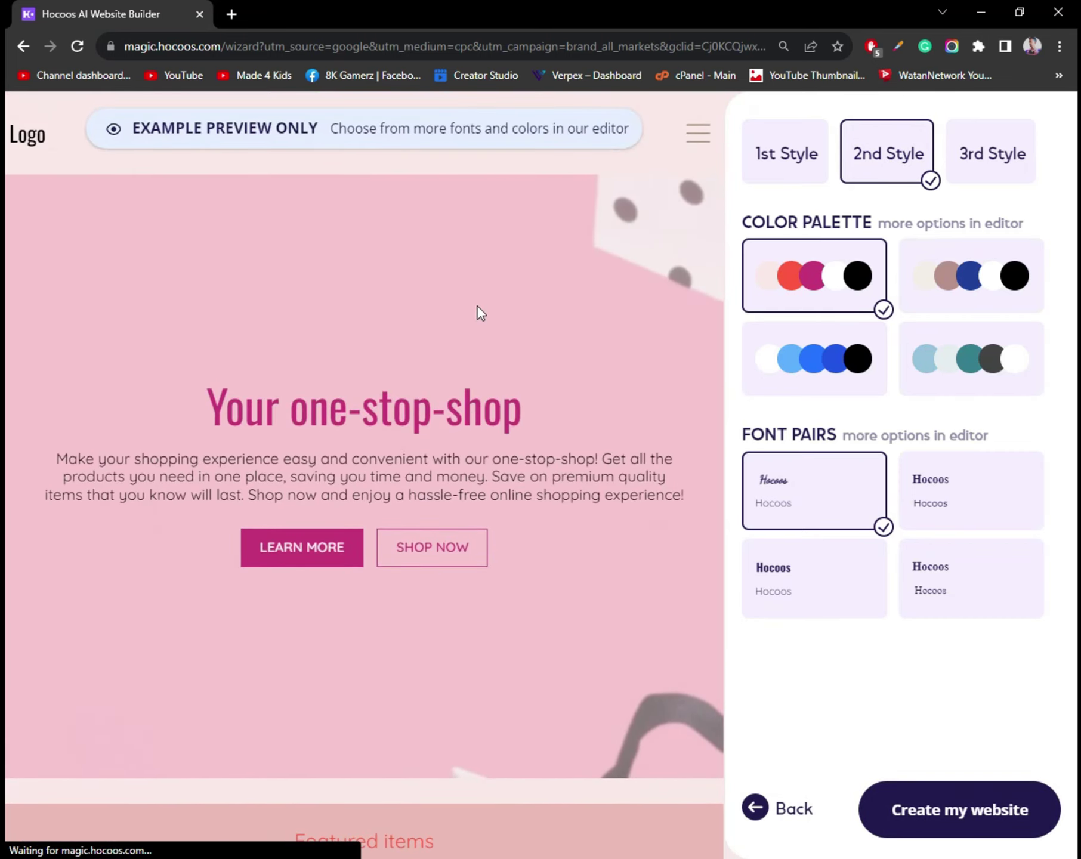
scroll(477, 306, "down", 8)
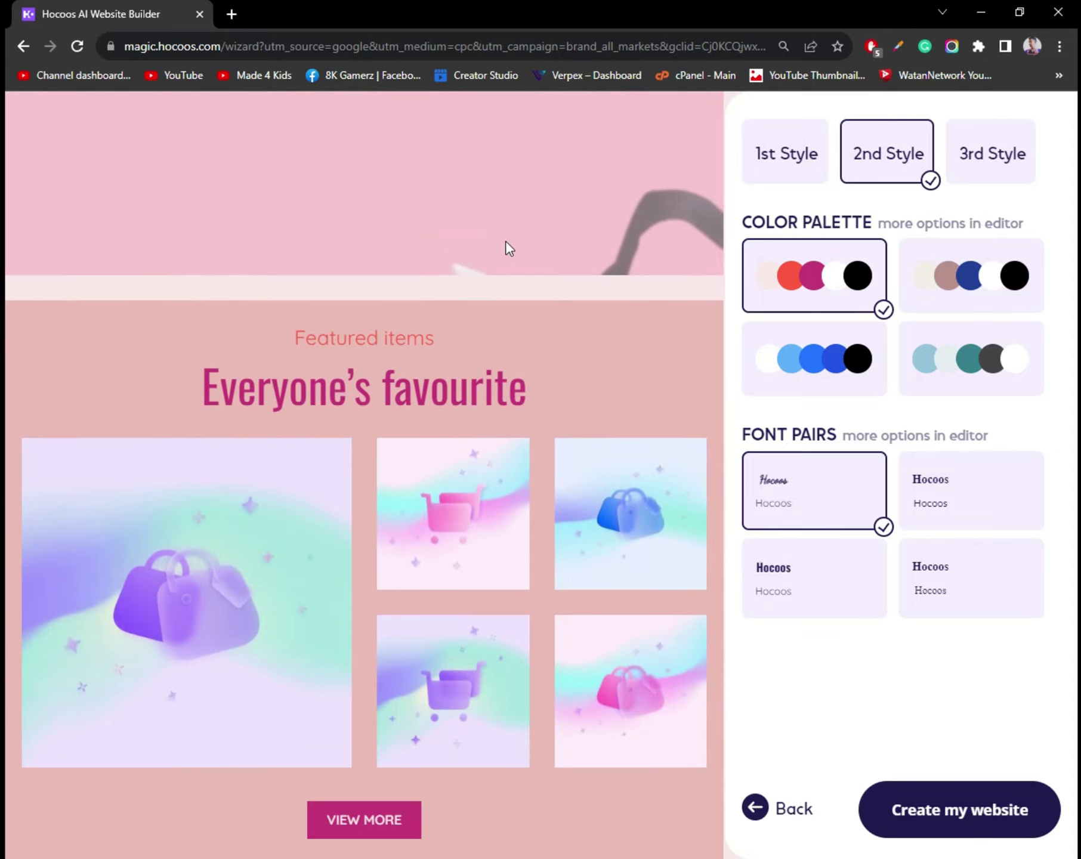
scroll(519, 311, "up", 2)
scroll(534, 418, "down", 6)
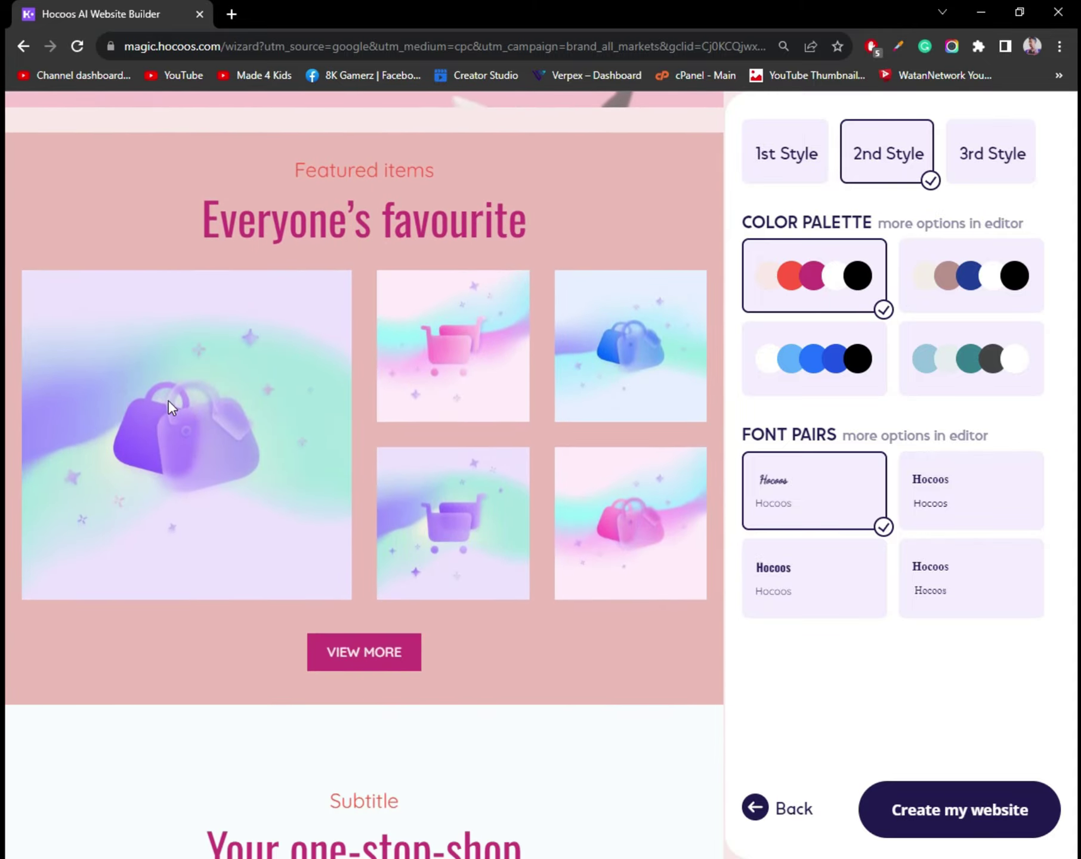
scroll(358, 453, "down", 4)
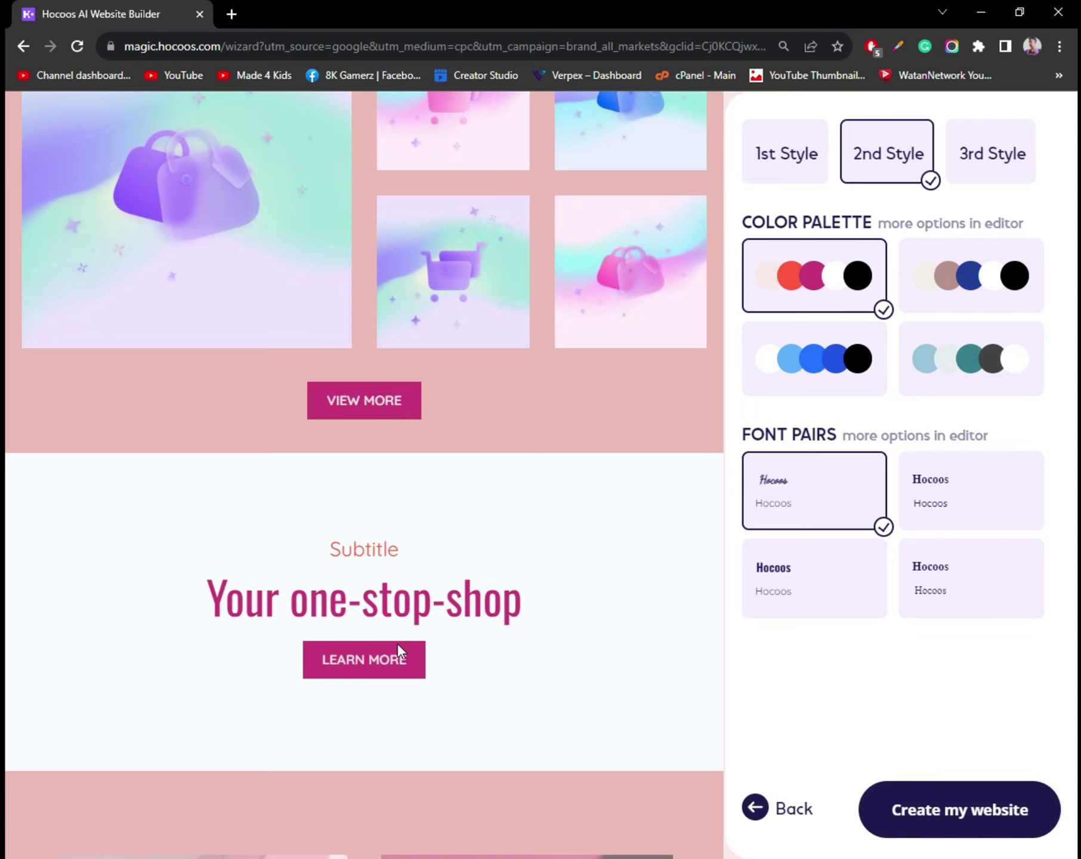
scroll(397, 643, "down", 12)
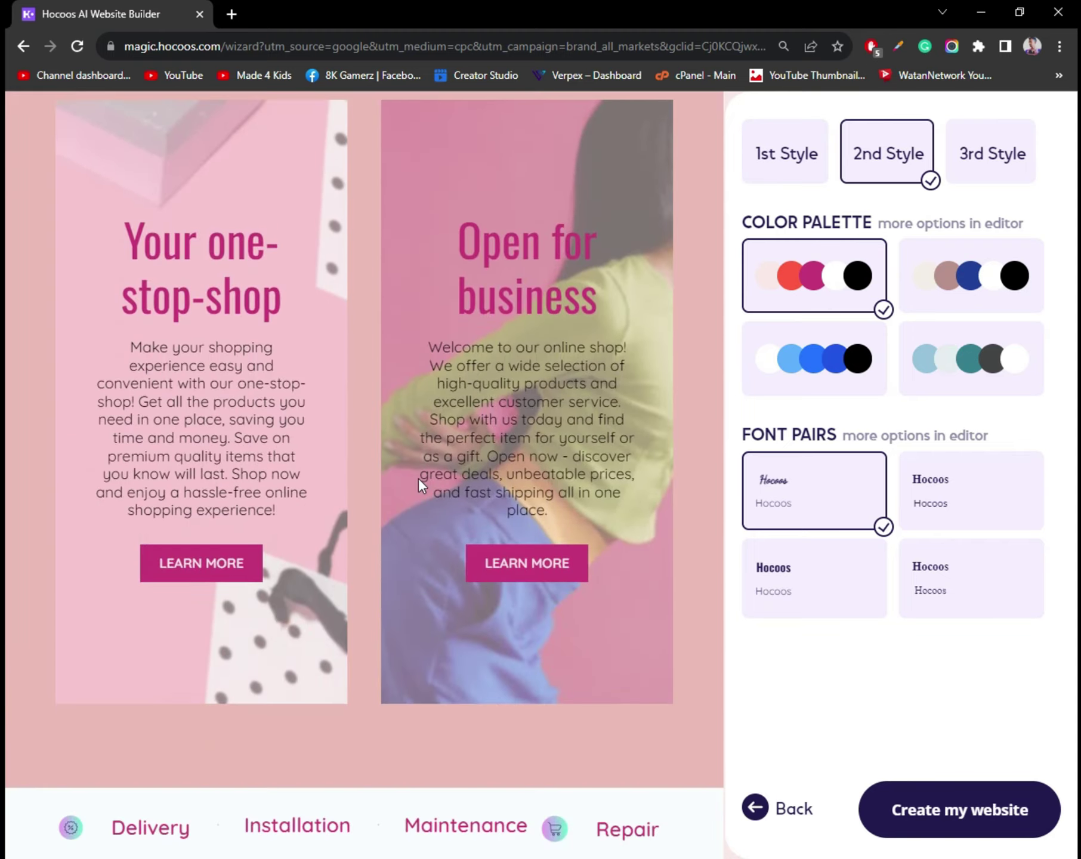
scroll(418, 477, "down", 12)
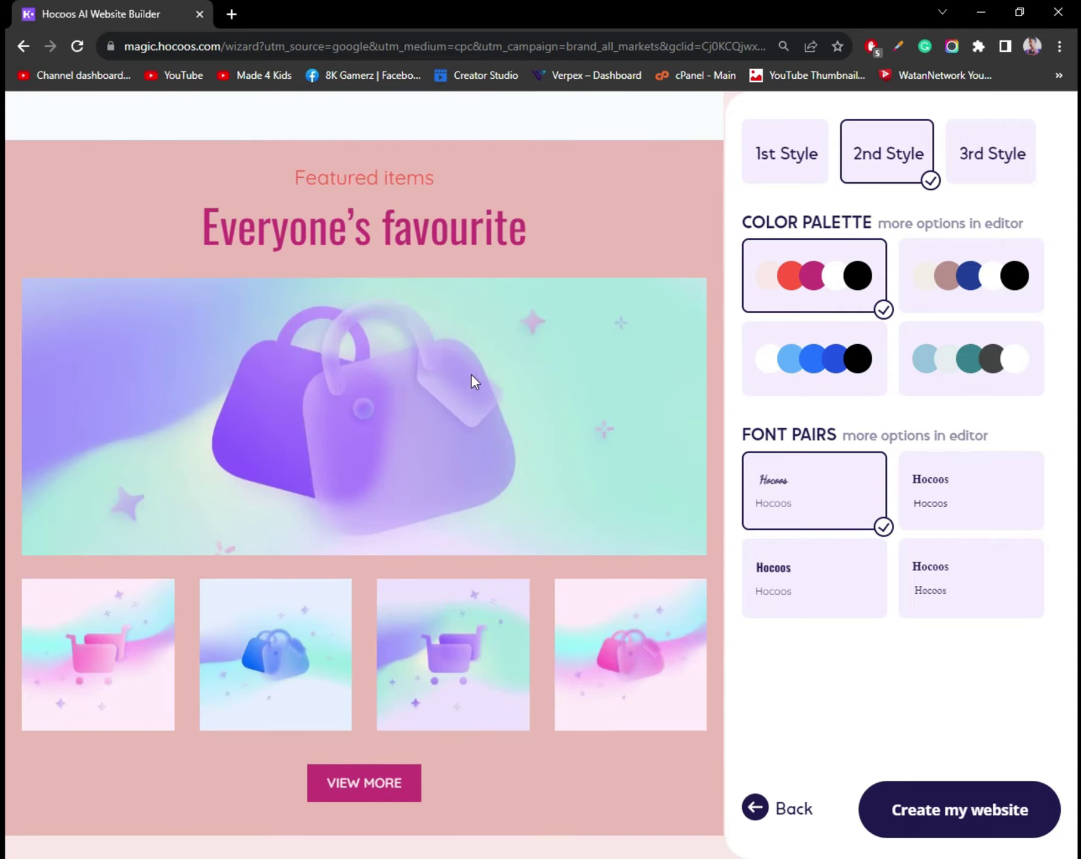
scroll(471, 374, "down", 10)
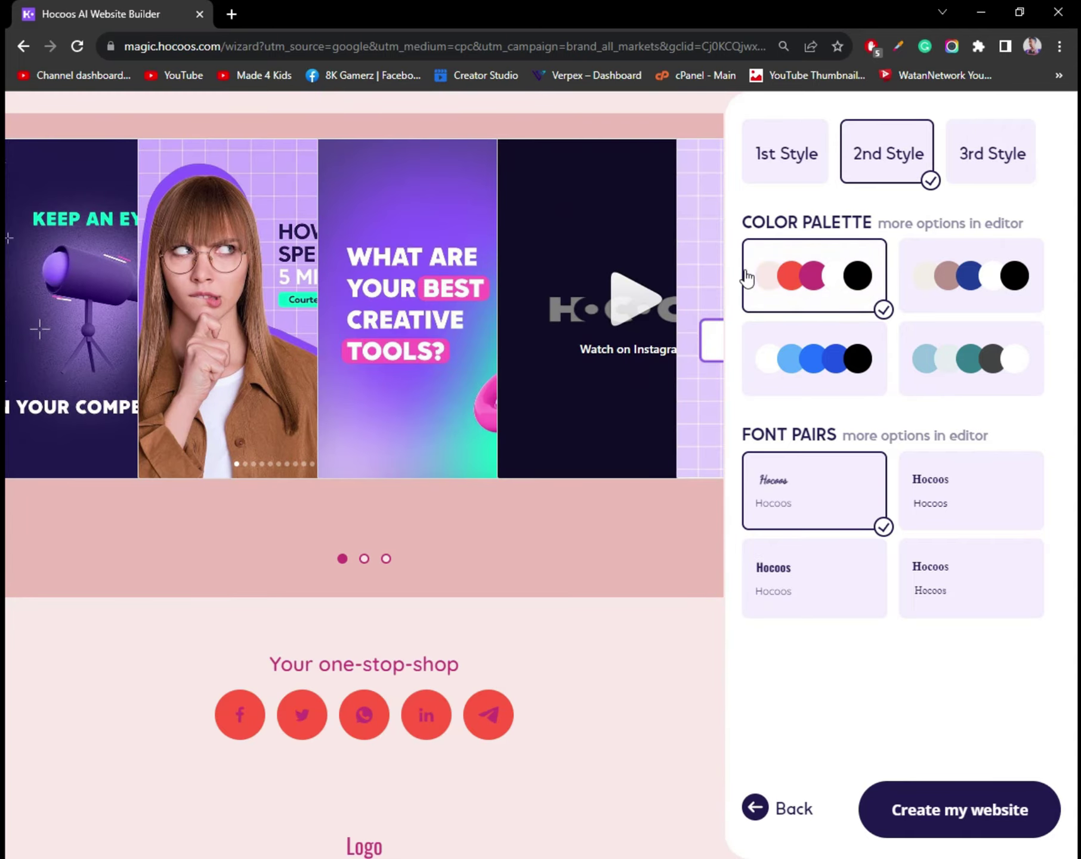
scroll(545, 302, "up", 7)
scroll(600, 295, "up", 3)
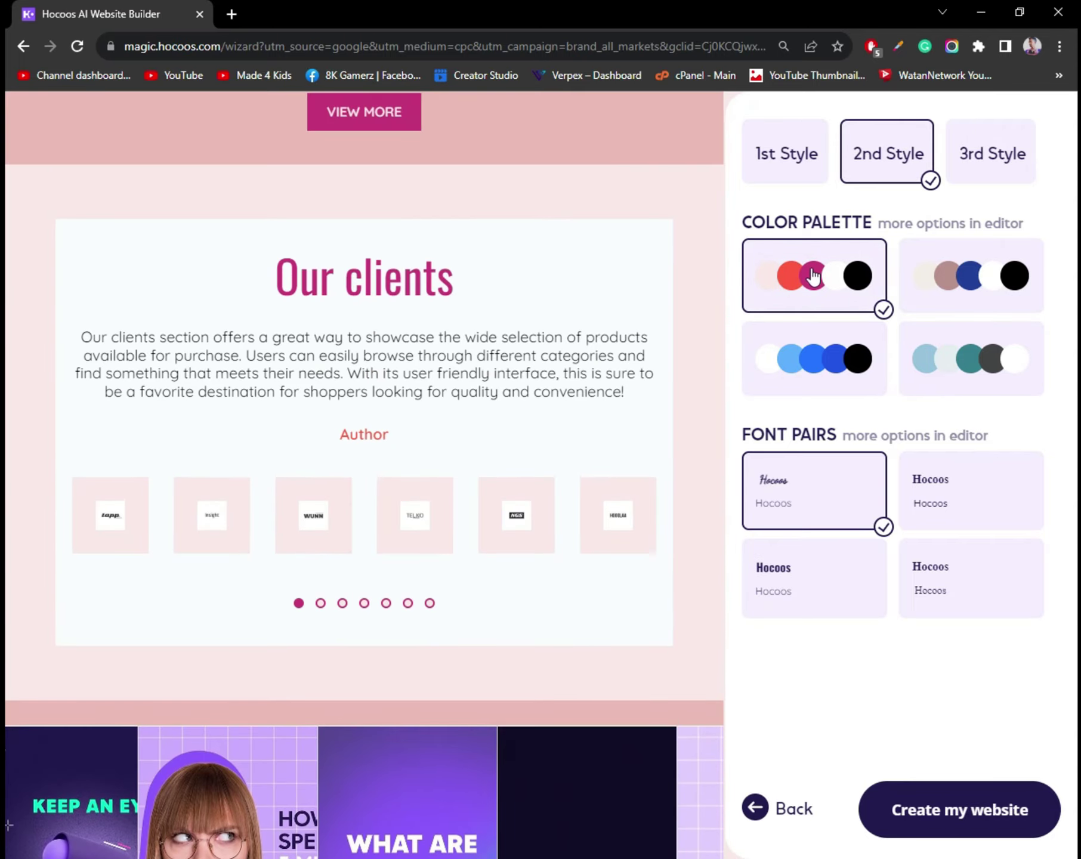
left_click(1021, 157)
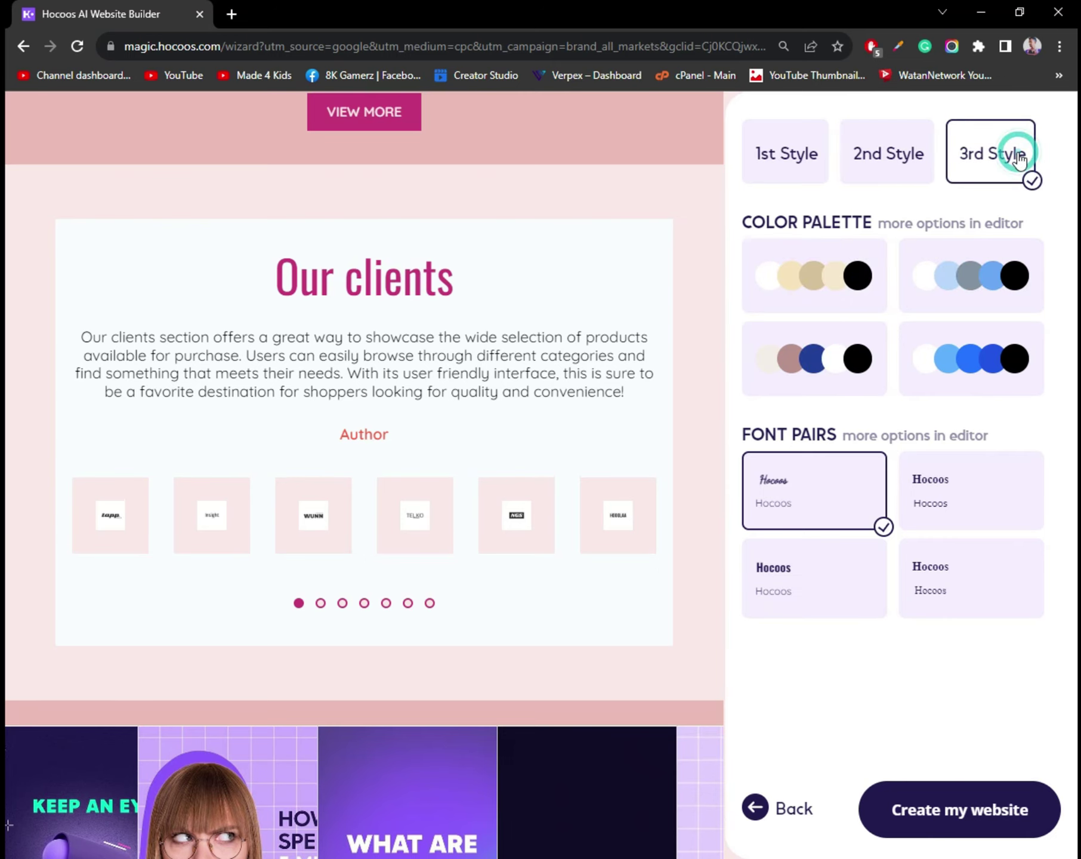
scroll(500, 329, "down", 10)
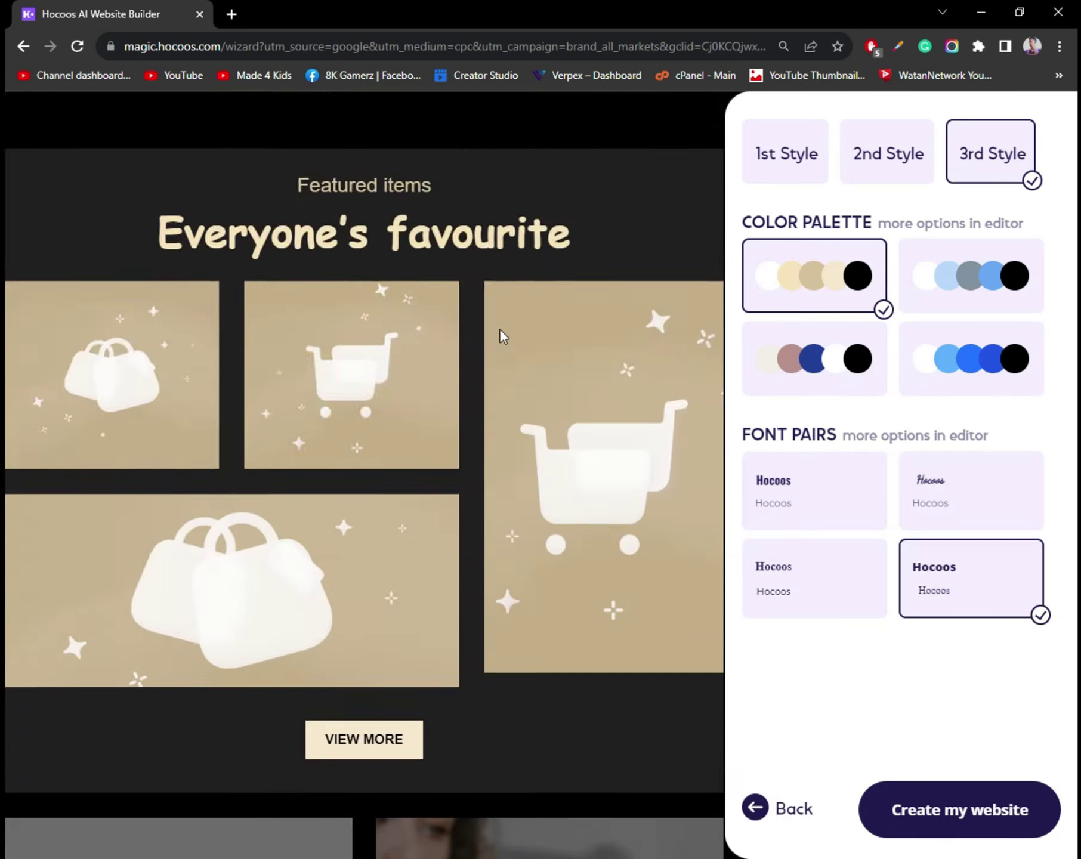
left_click(888, 153)
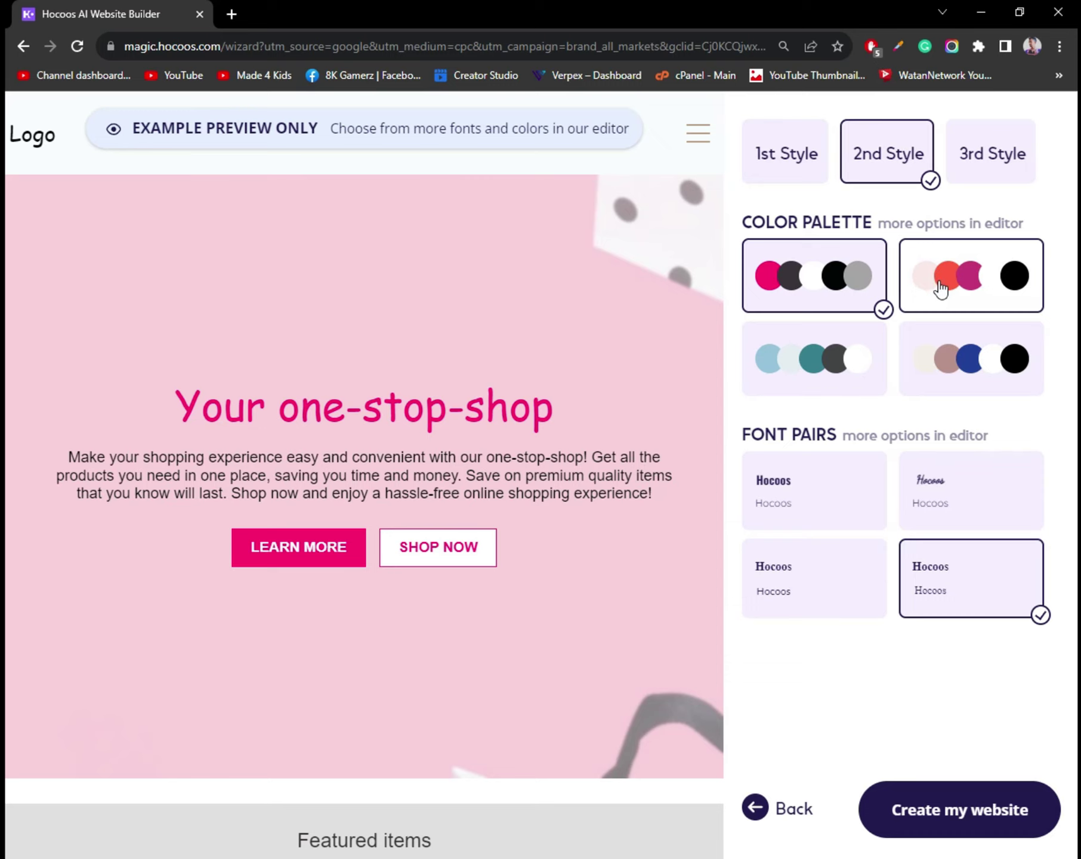
Apply the teal colour palette and first font pair, then create the website.
left_click(941, 291)
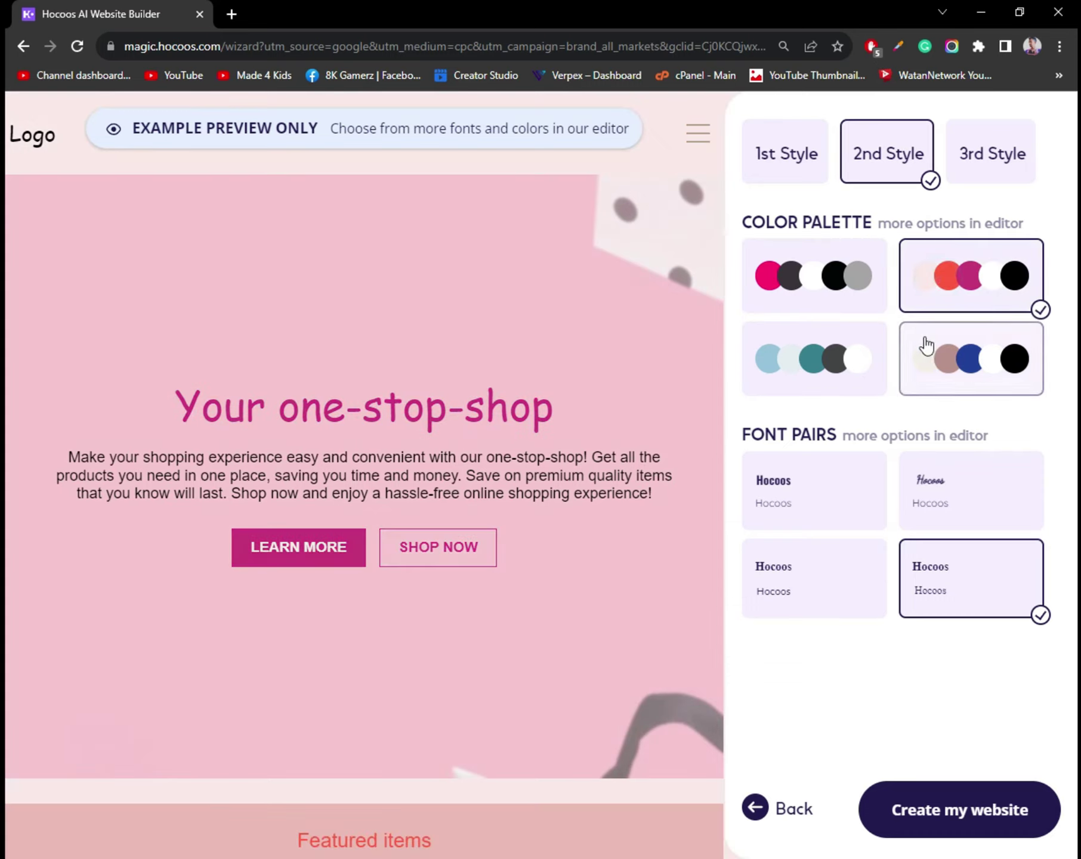
left_click(834, 382)
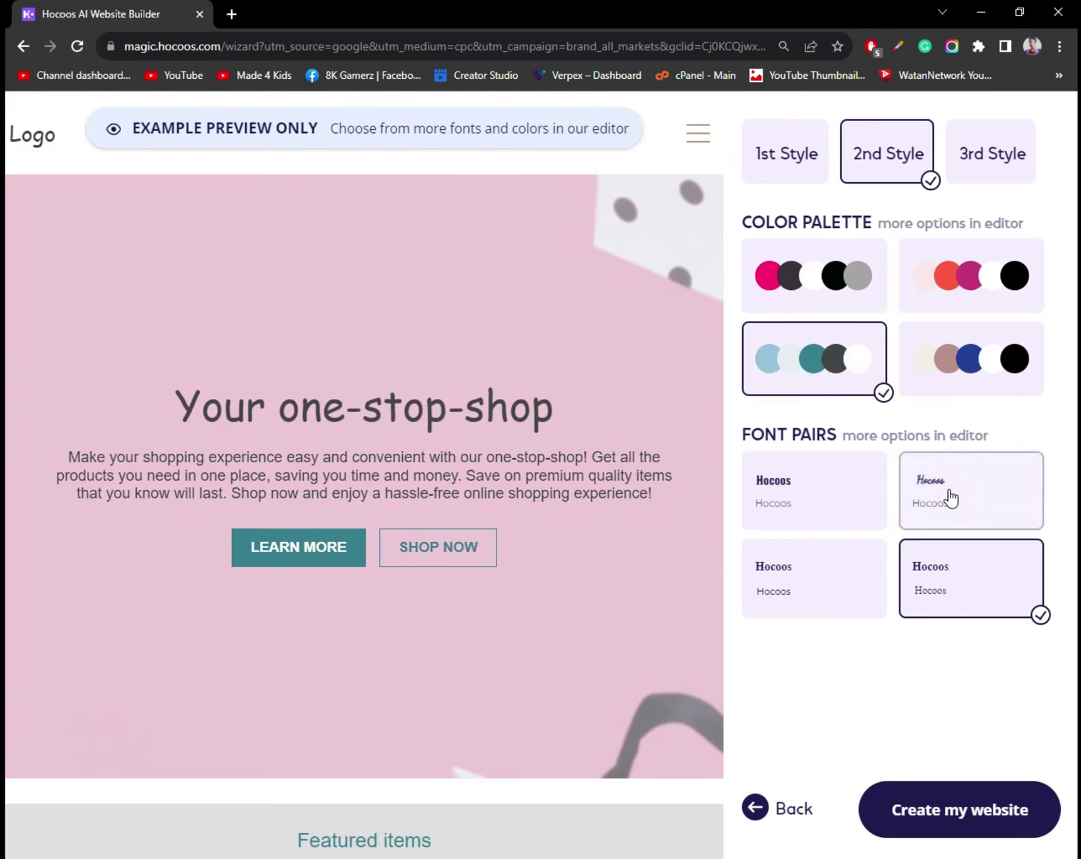
left_click(801, 575)
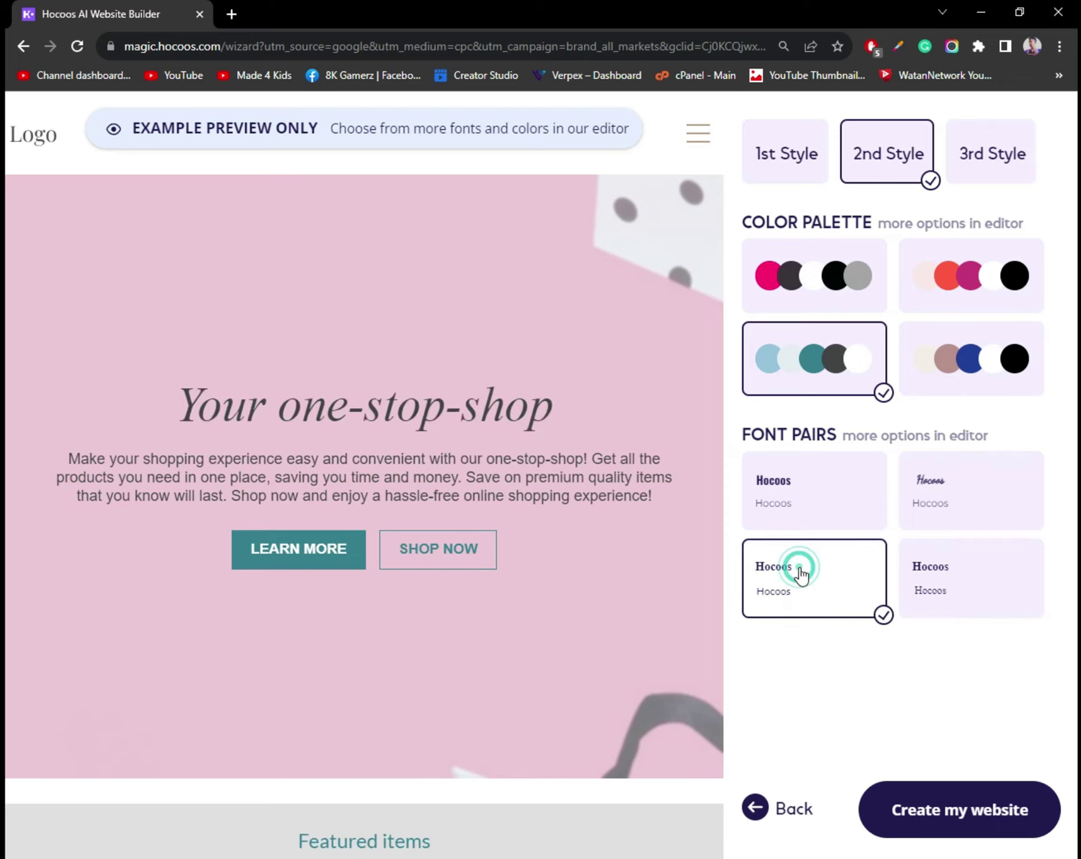
left_click(798, 518)
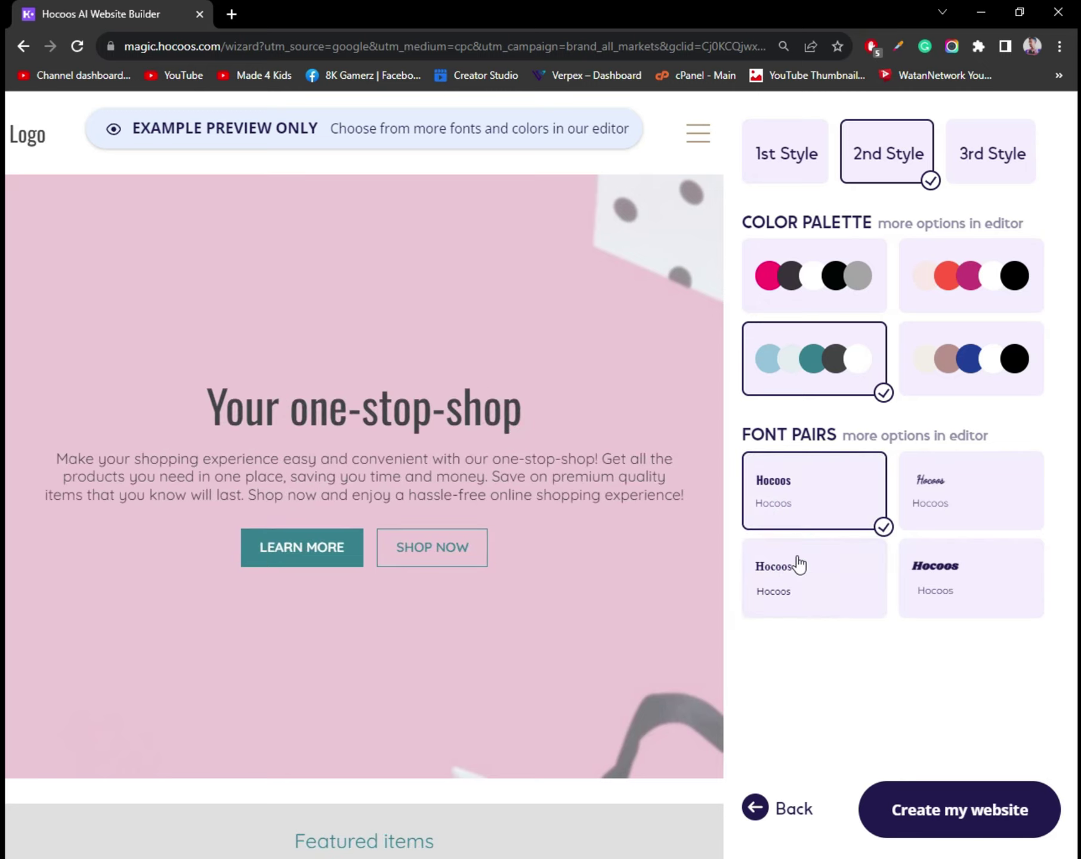
left_click(955, 831)
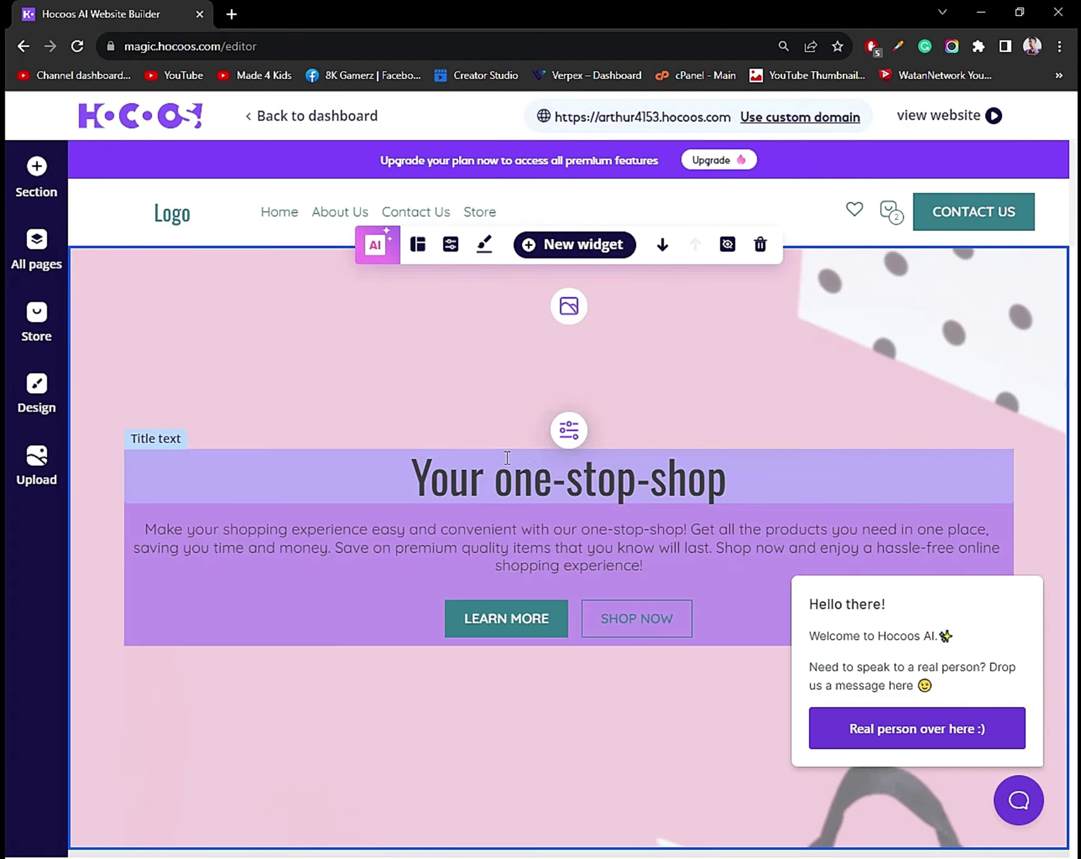
Open the generated ShopTheTop site's live version in a new tab.
scroll(510, 463, "down", 4)
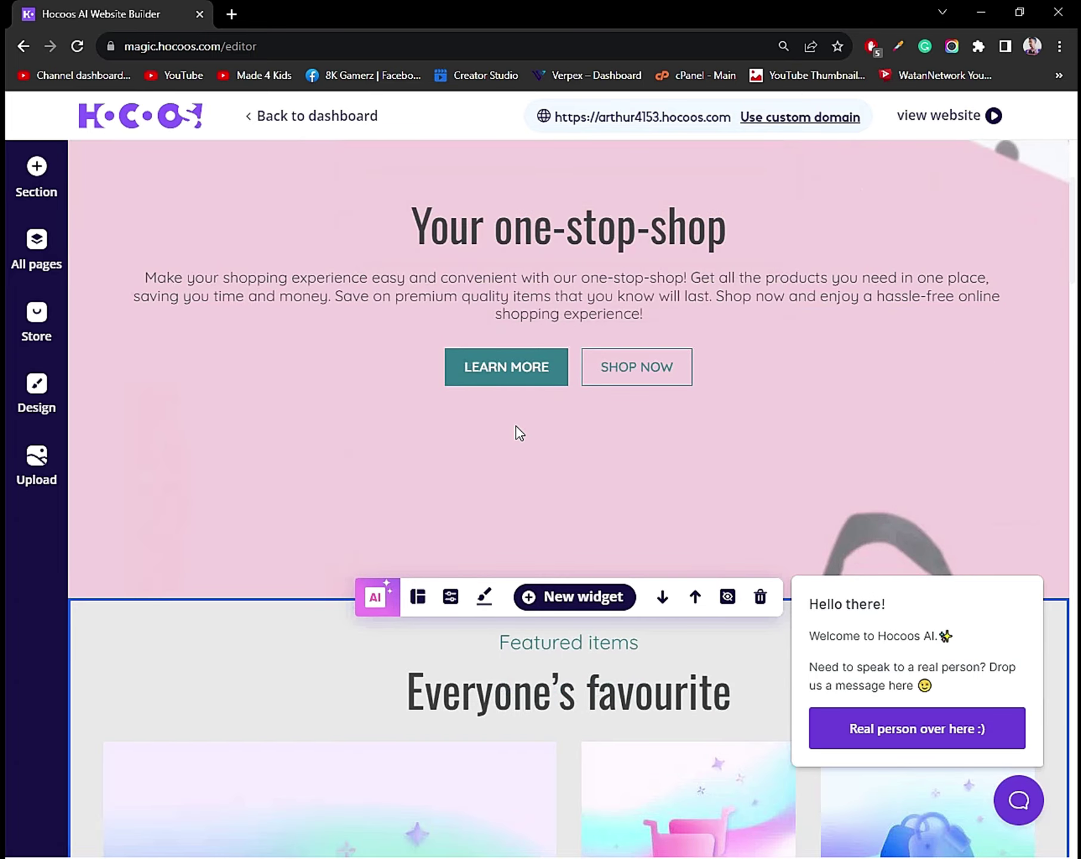
scroll(663, 334, "up", 4)
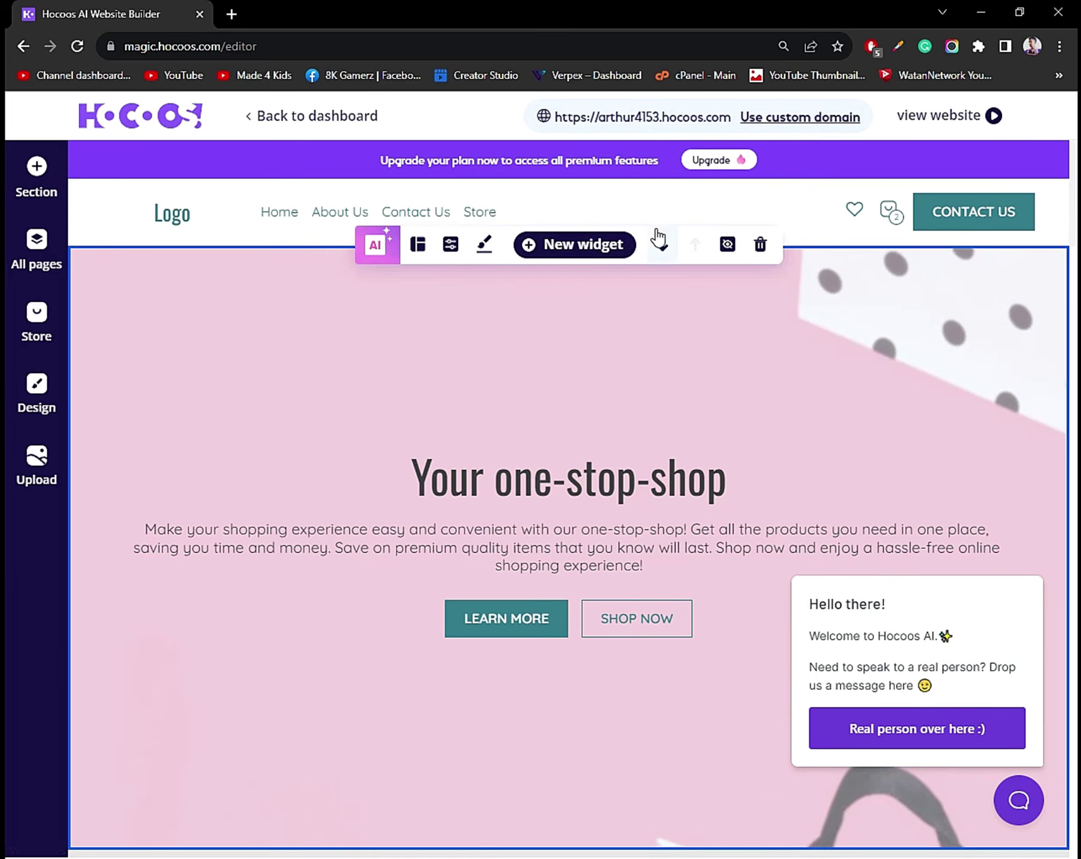
left_click(929, 122)
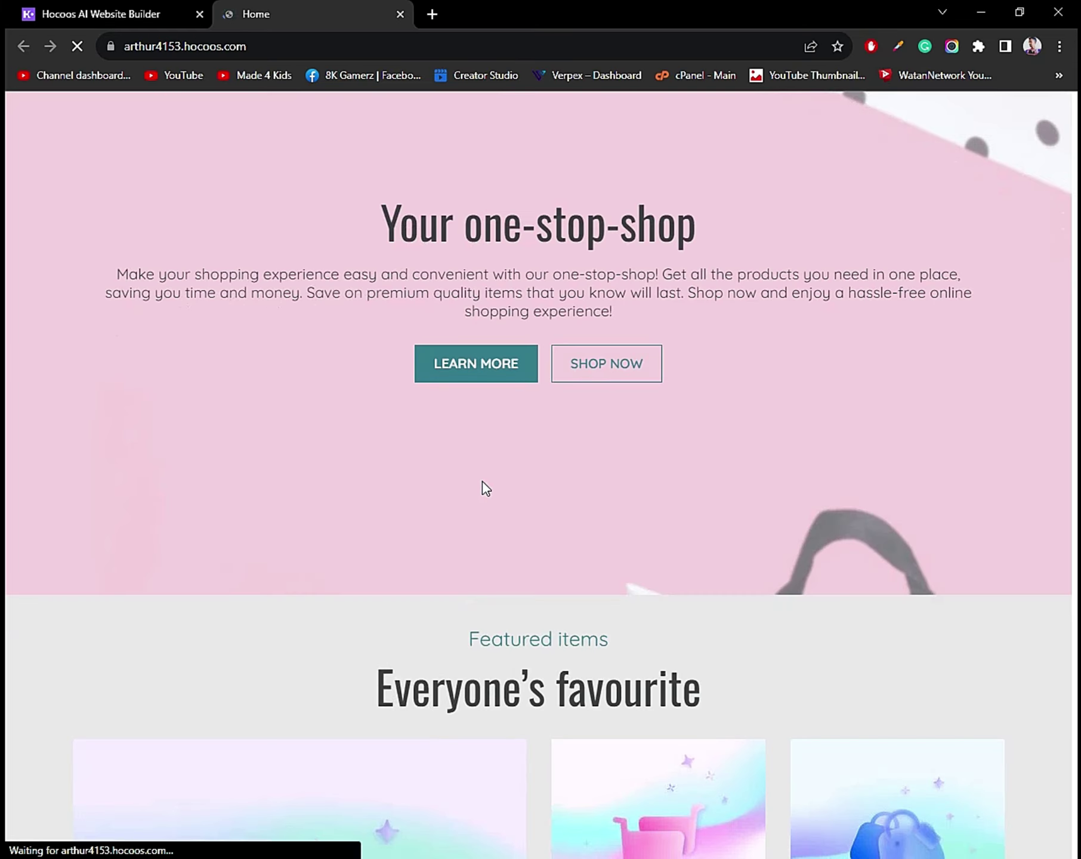
Scroll through the live store's Home page.
scroll(601, 380, "down", 2)
scroll(527, 356, "up", 1)
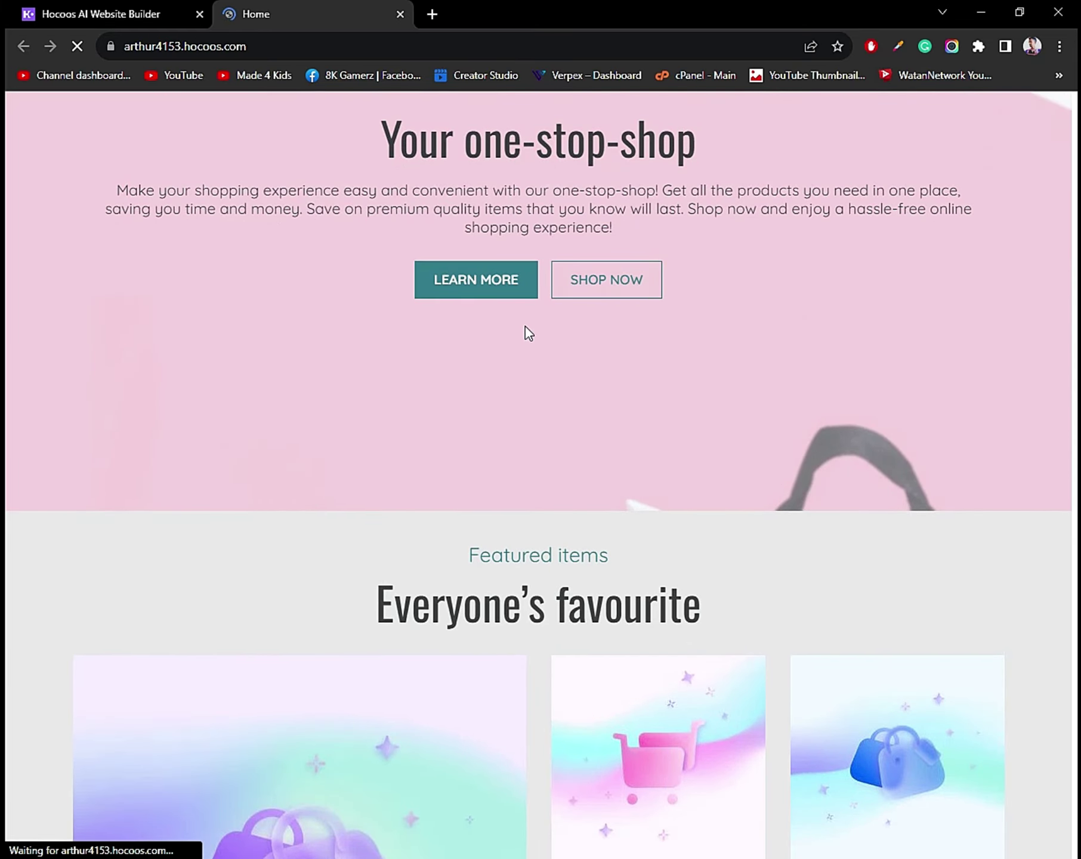
scroll(610, 485, "down", 3)
scroll(462, 359, "down", 1)
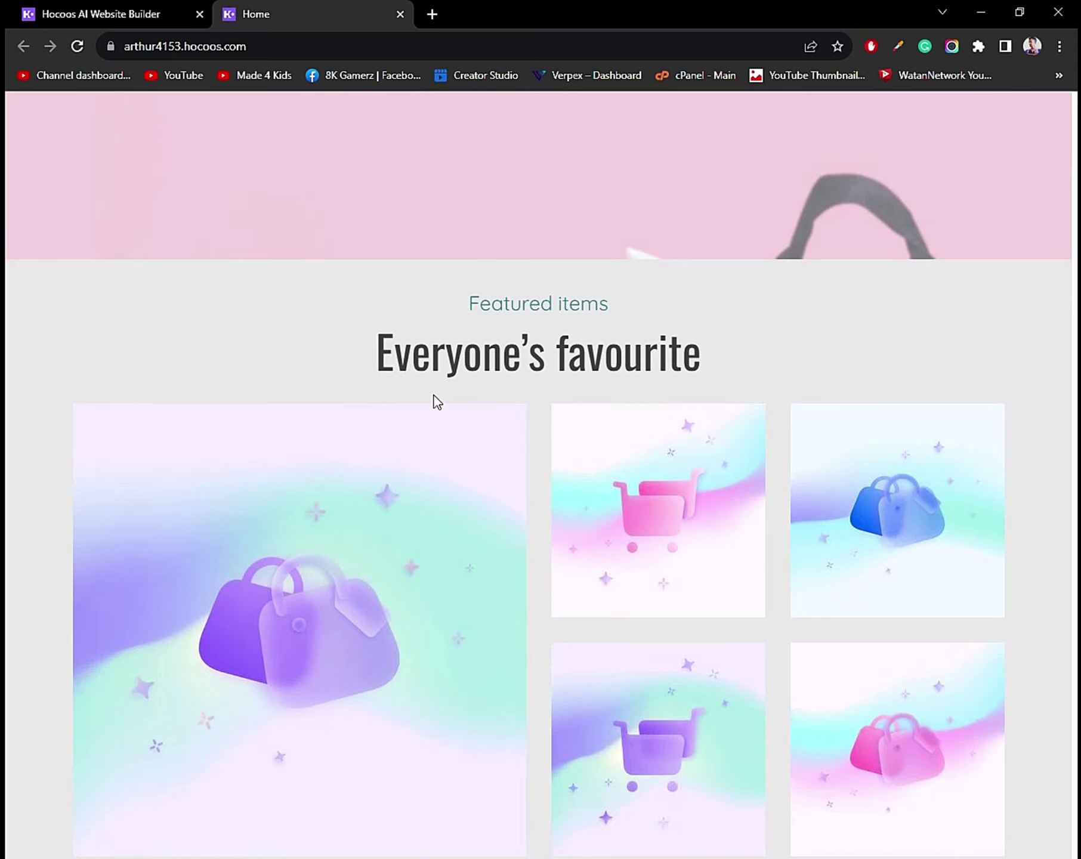
scroll(636, 376, "down", 3)
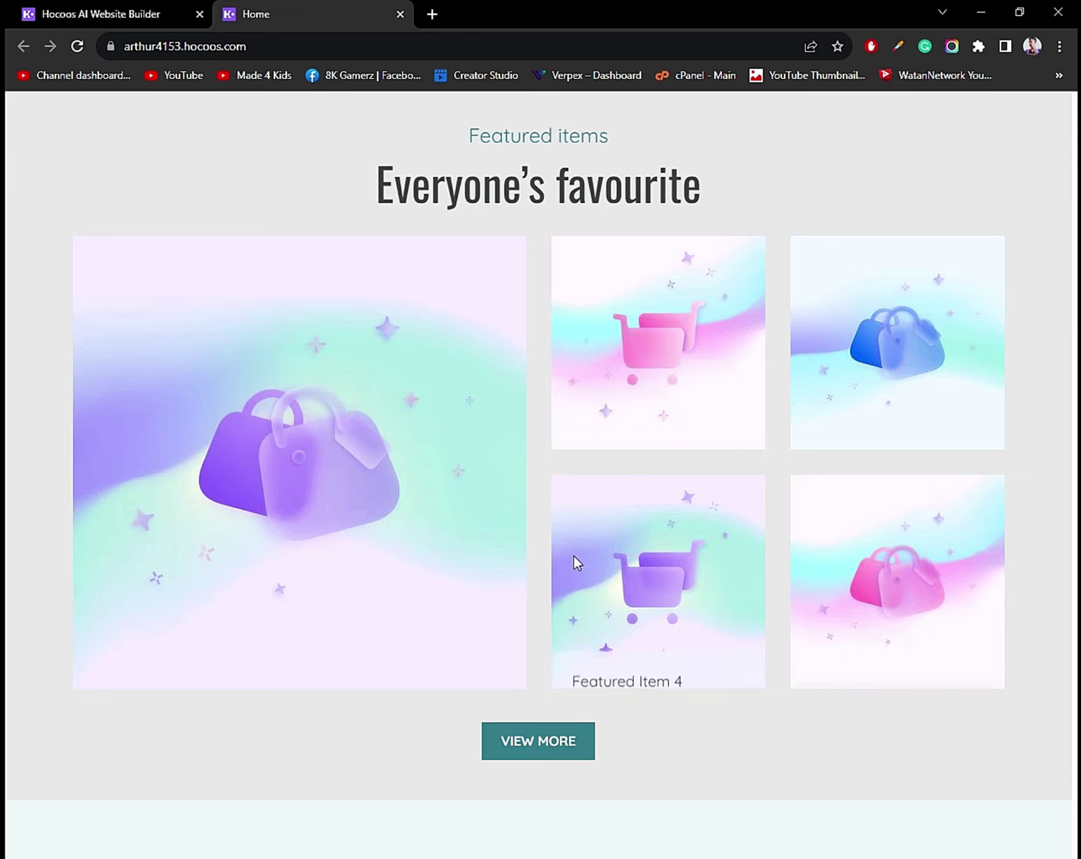
scroll(572, 558, "down", 5)
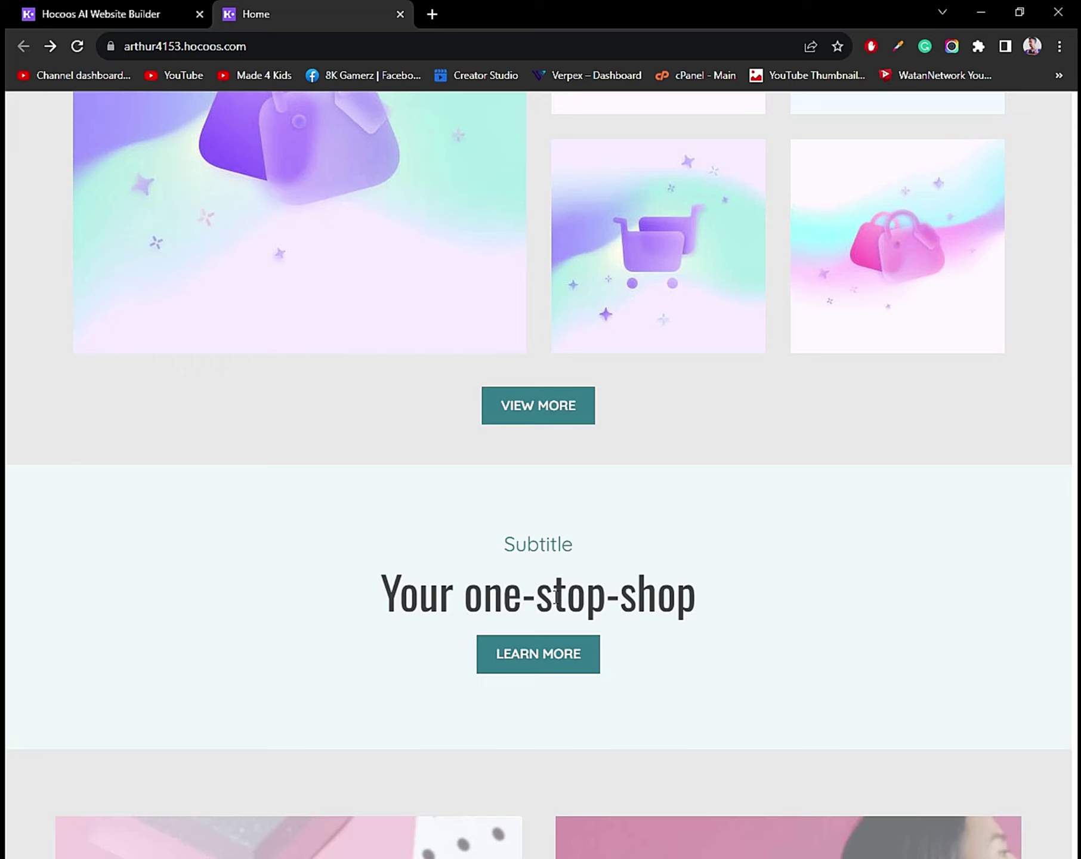
scroll(555, 595, "down", 5)
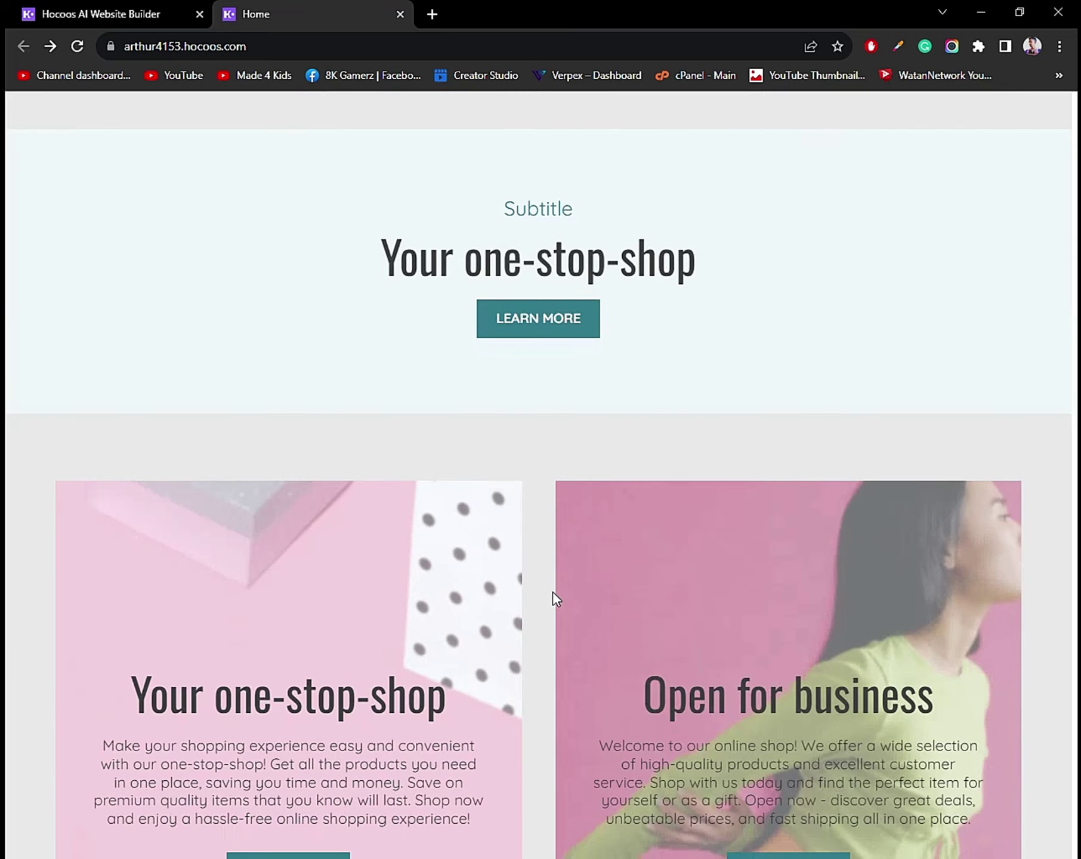
scroll(488, 423, "down", 3)
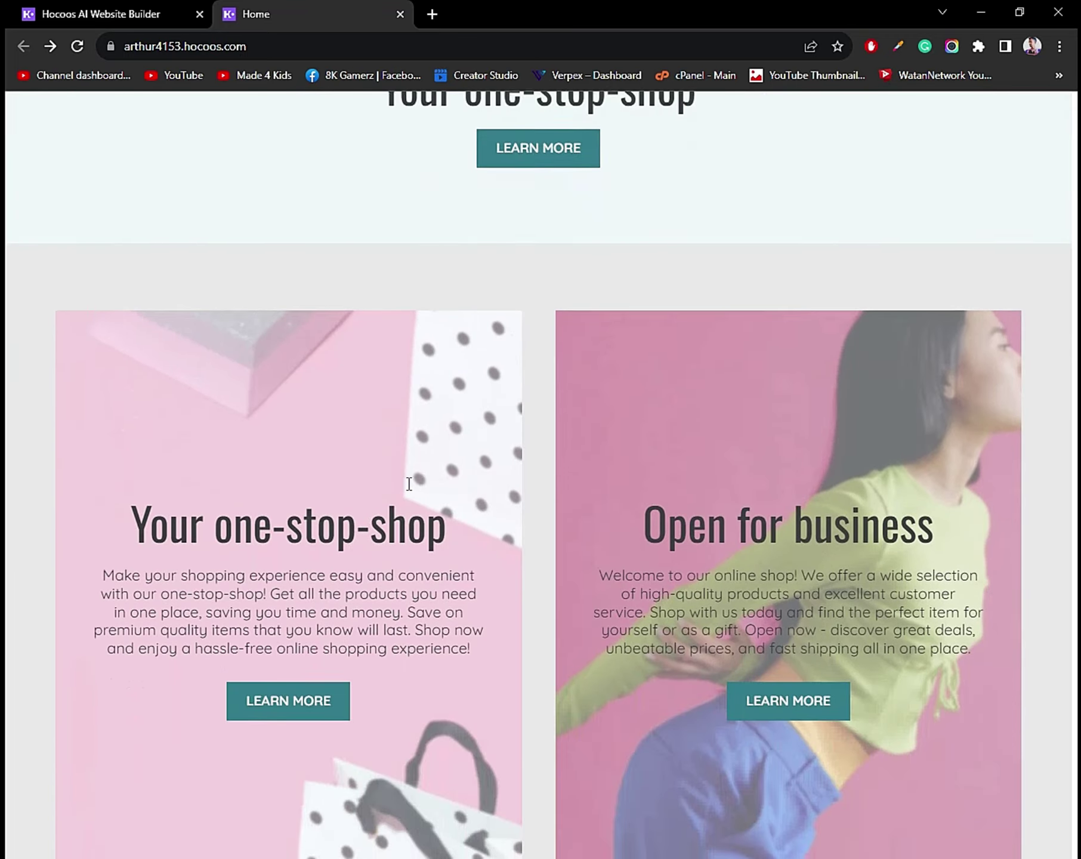
scroll(429, 493, "down", 2)
scroll(430, 493, "up", 2)
scroll(441, 508, "down", 20)
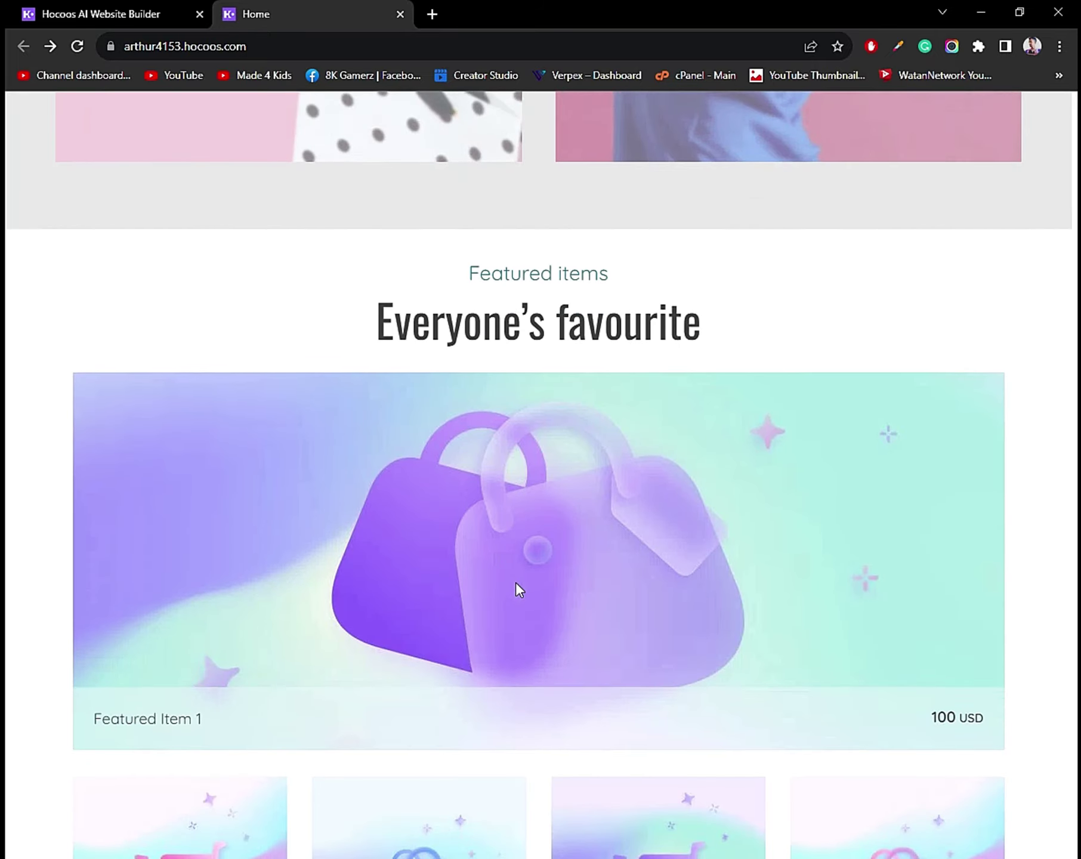
scroll(517, 574, "up", 3)
scroll(517, 233, "down", 15)
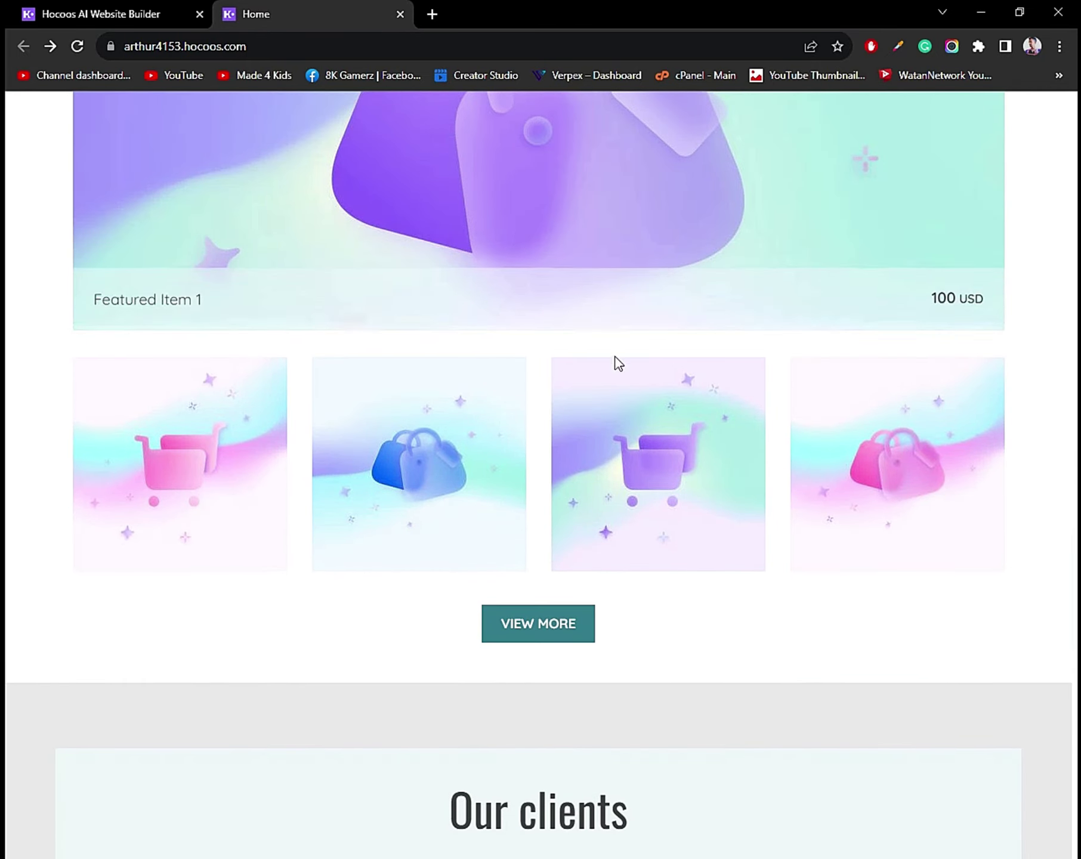
scroll(501, 473, "down", 2)
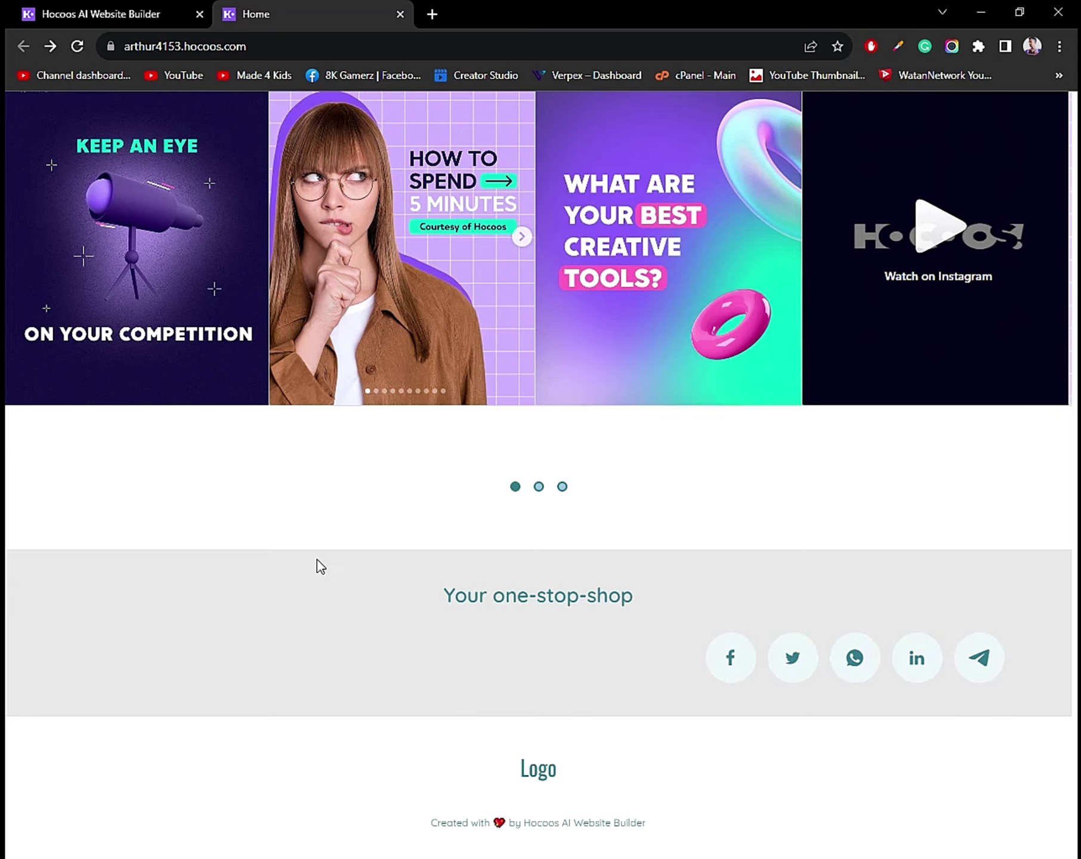
scroll(391, 600, "up", 20)
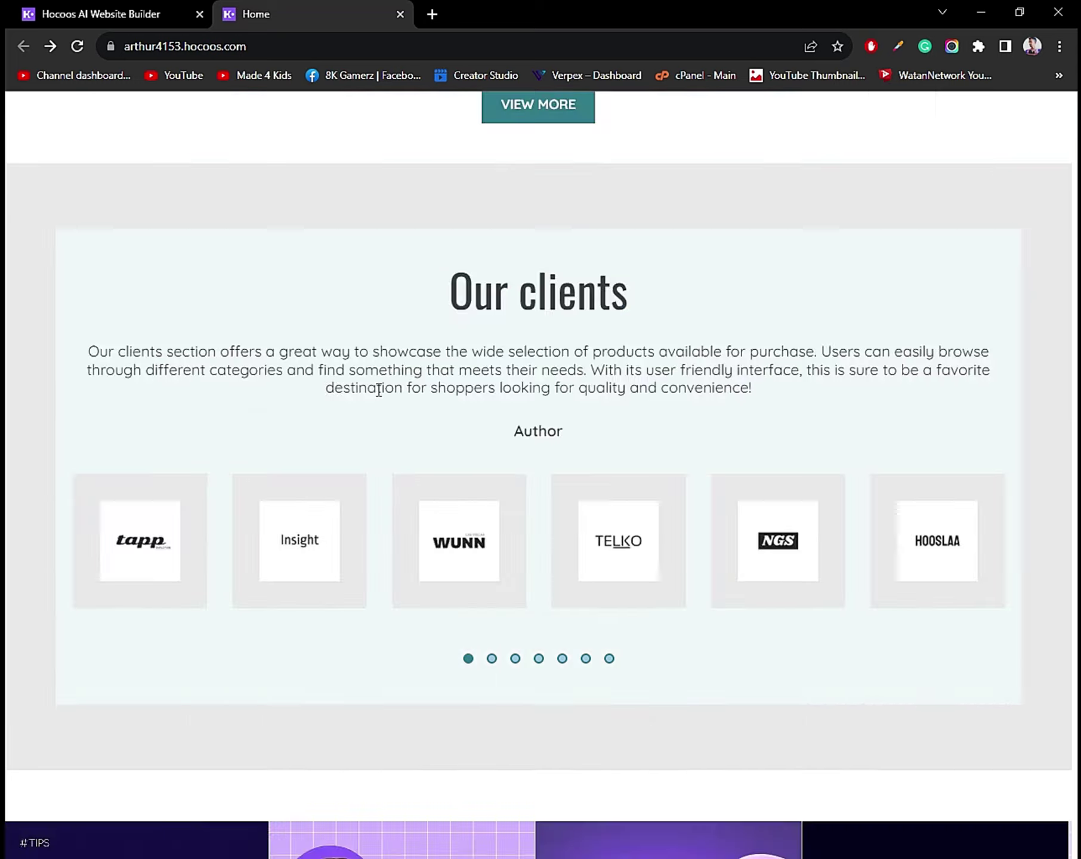
scroll(393, 400, "down", 8)
scroll(394, 400, "up", 10)
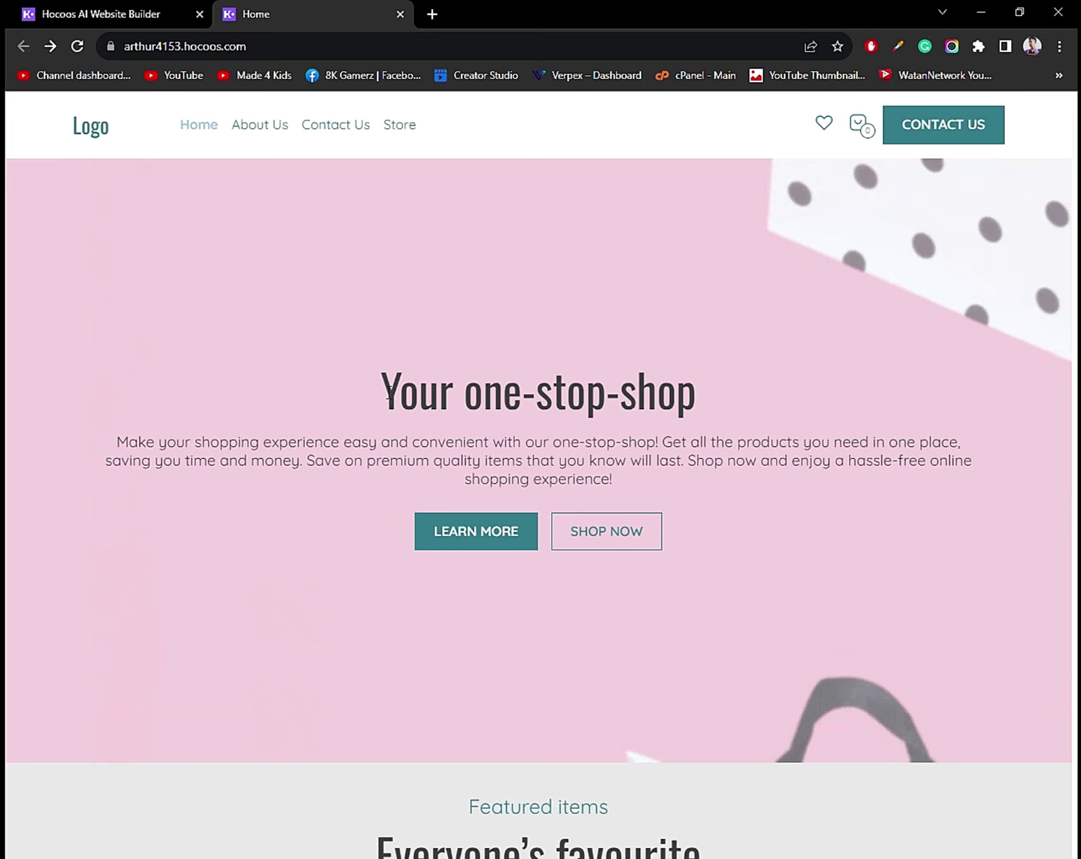
Open and read through the About Us page.
left_click(279, 132)
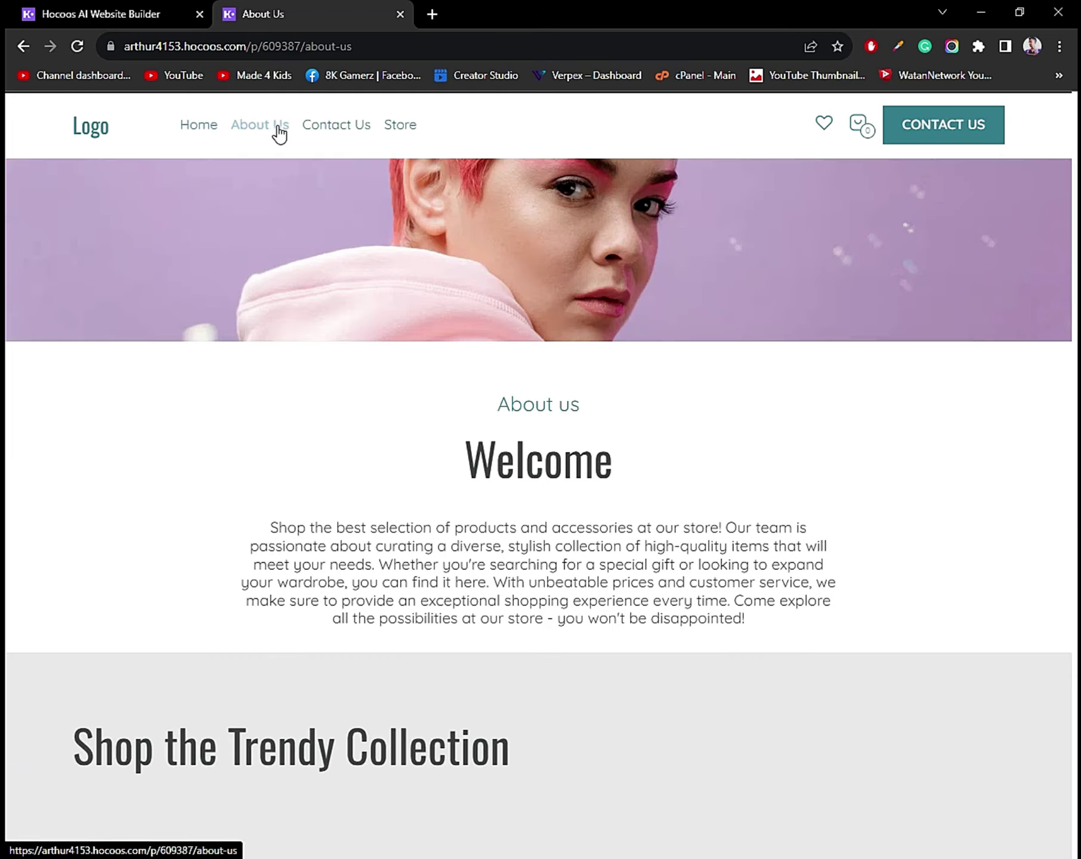
scroll(594, 436, "down", 6)
scroll(544, 422, "down", 10)
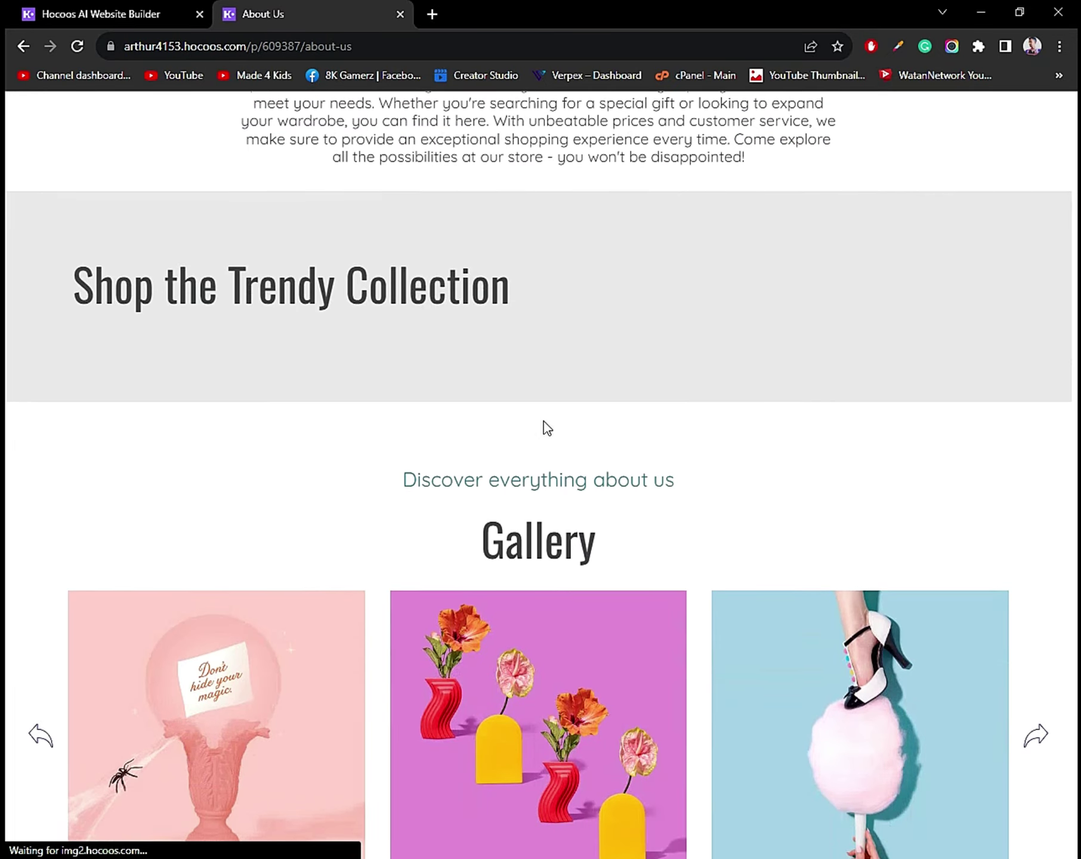
scroll(548, 428, "down", 3)
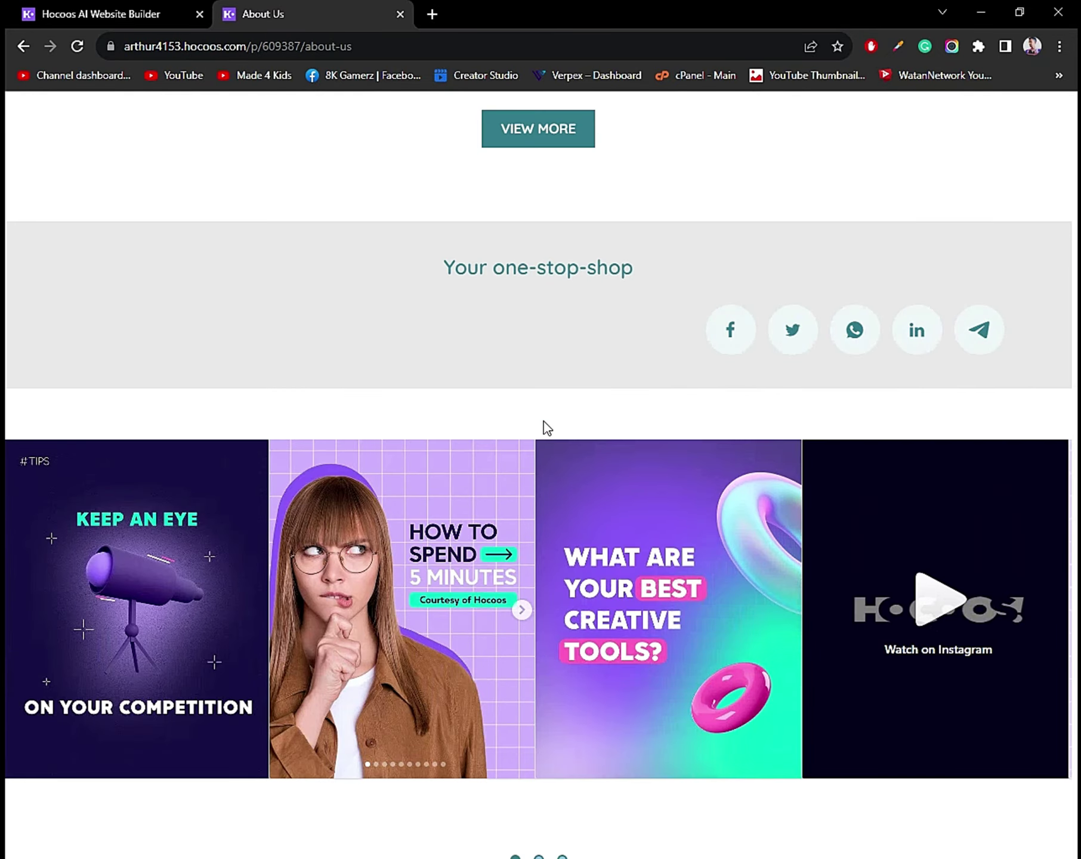
scroll(544, 421, "up", 20)
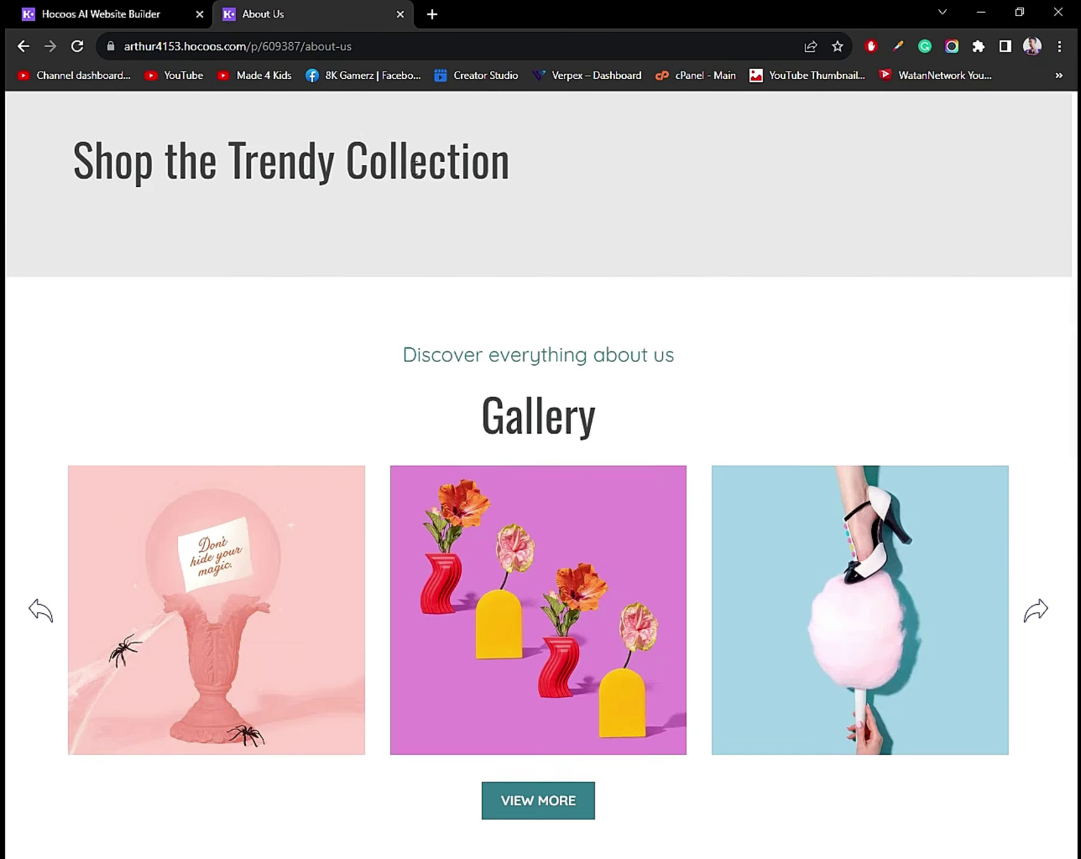
Browse Contact Us, expanding the account-creation and place-an-order FAQs, then open Store.
left_click(361, 139)
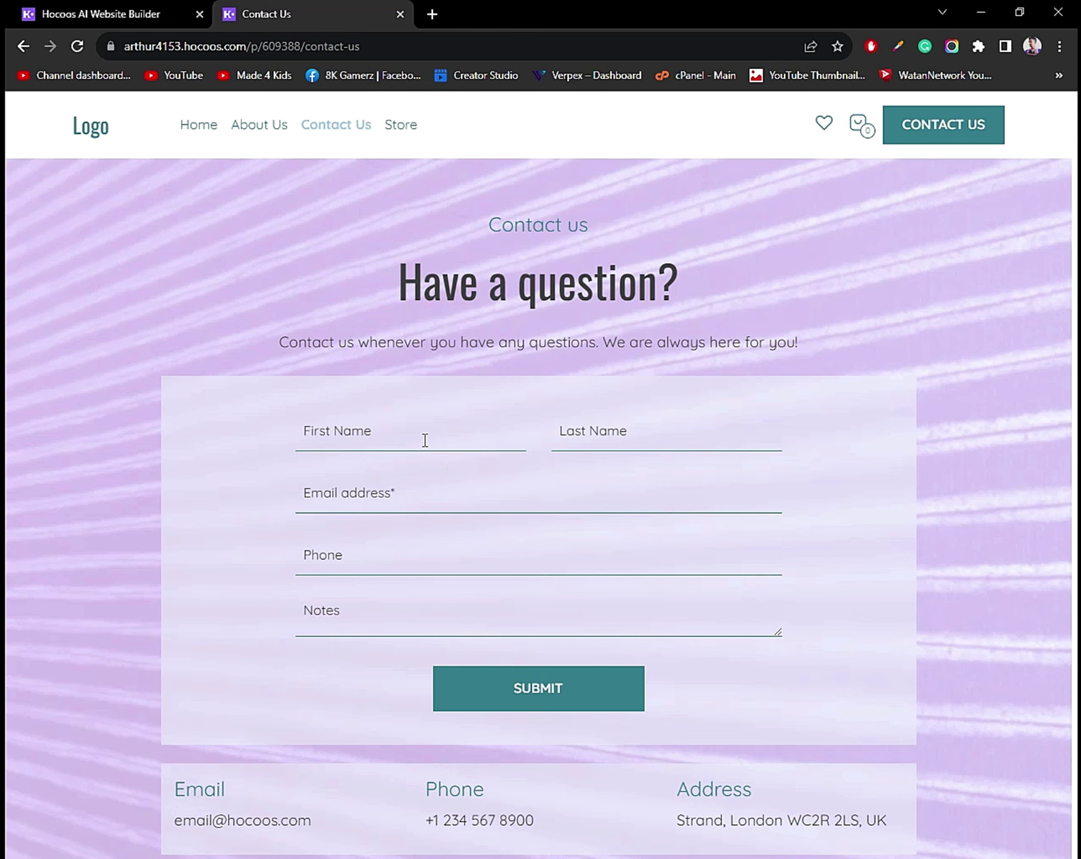
scroll(425, 441, "down", 10)
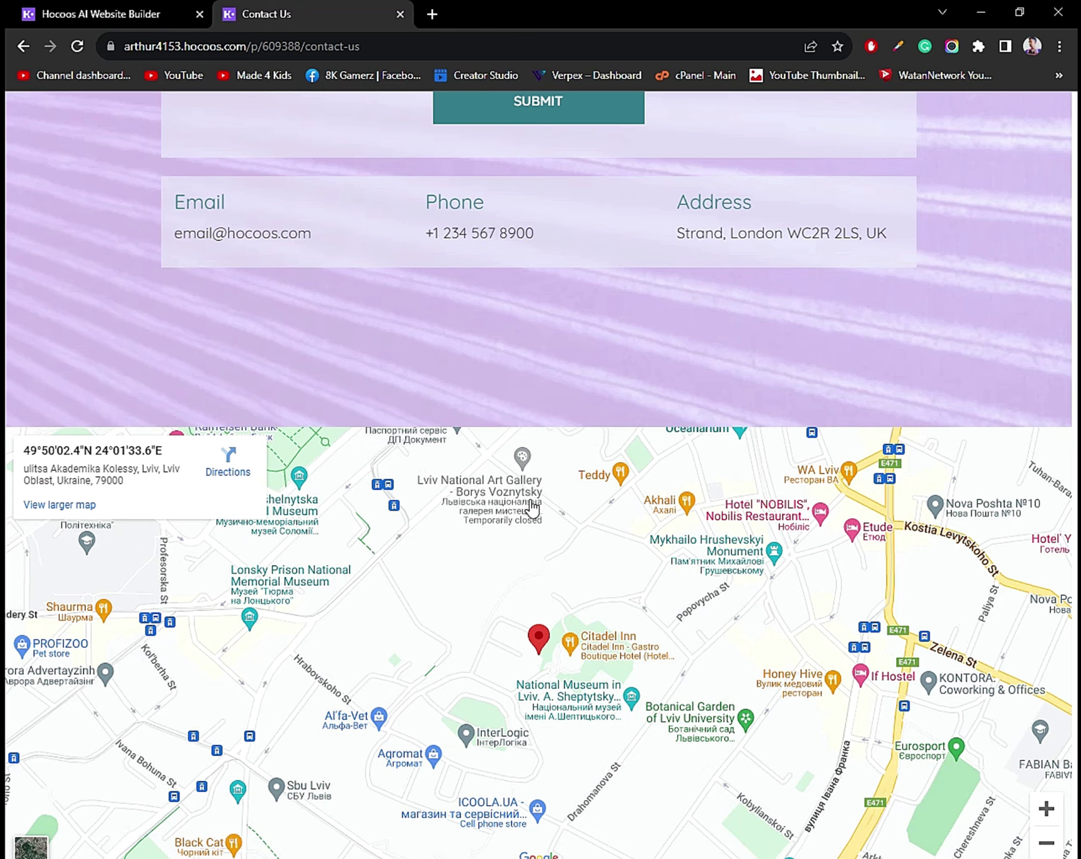
scroll(531, 507, "down", 3)
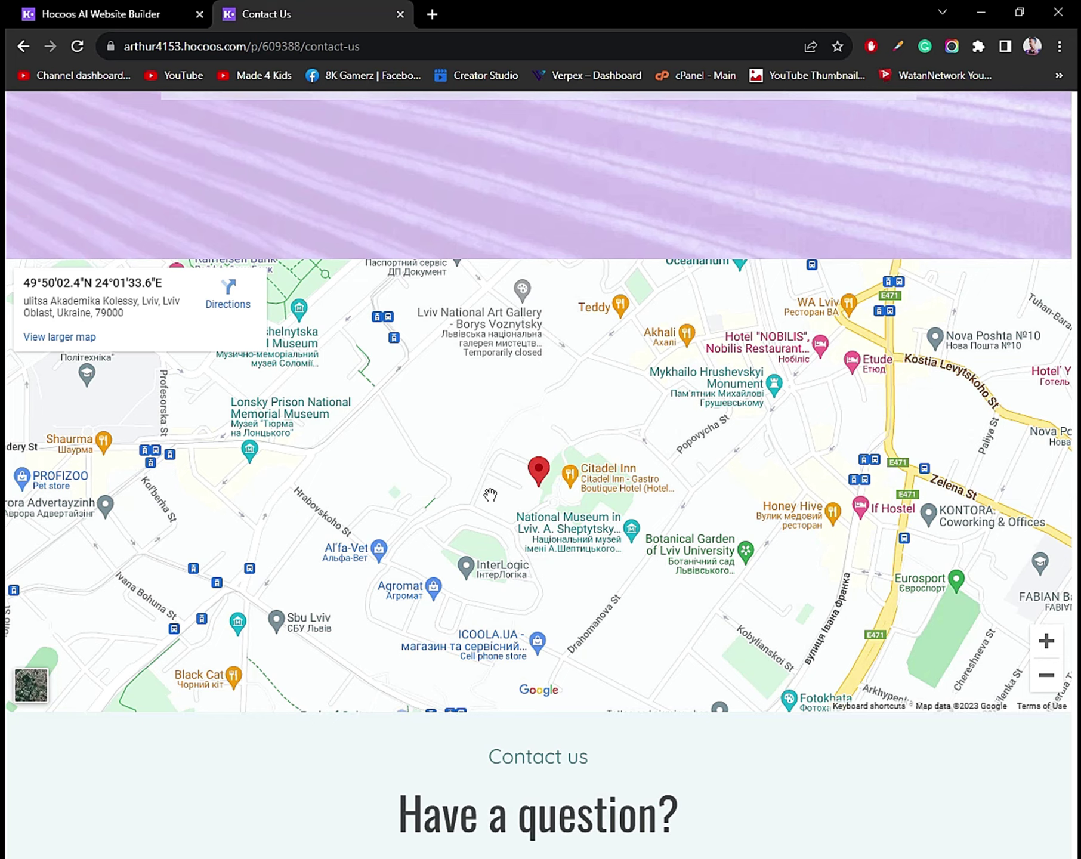
scroll(466, 456, "down", 7)
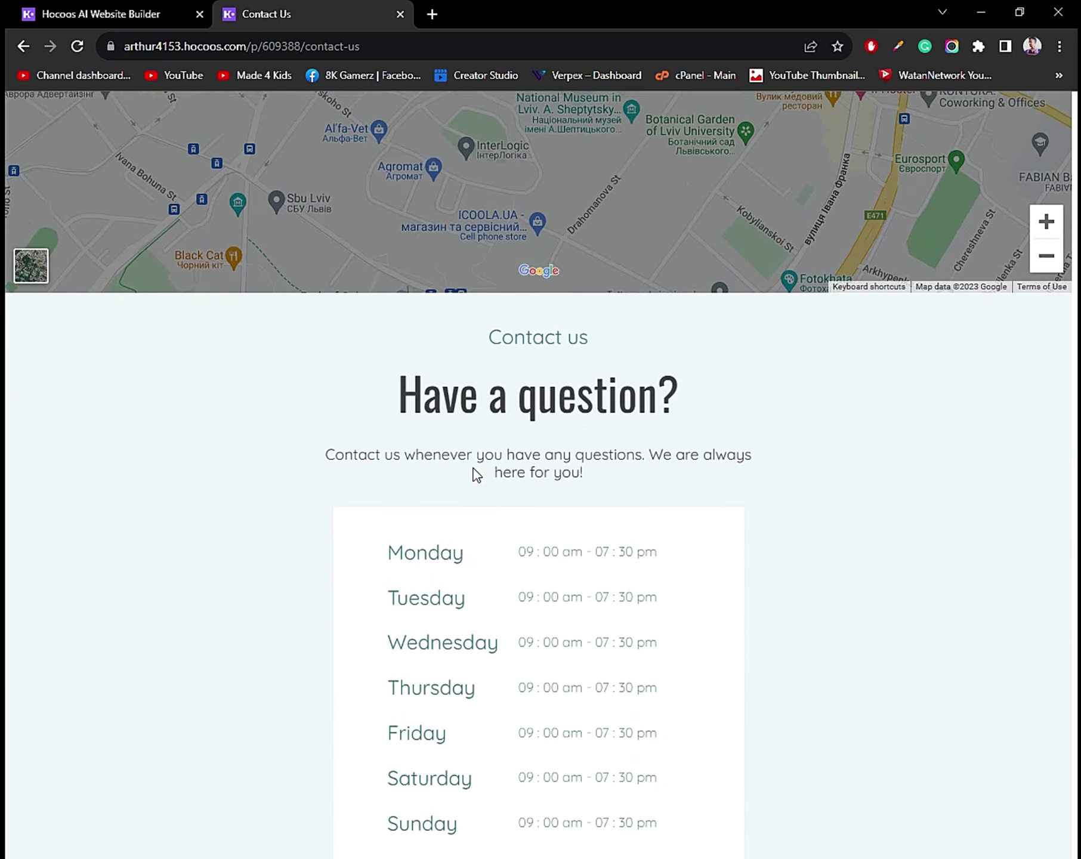
scroll(466, 453, "down", 12)
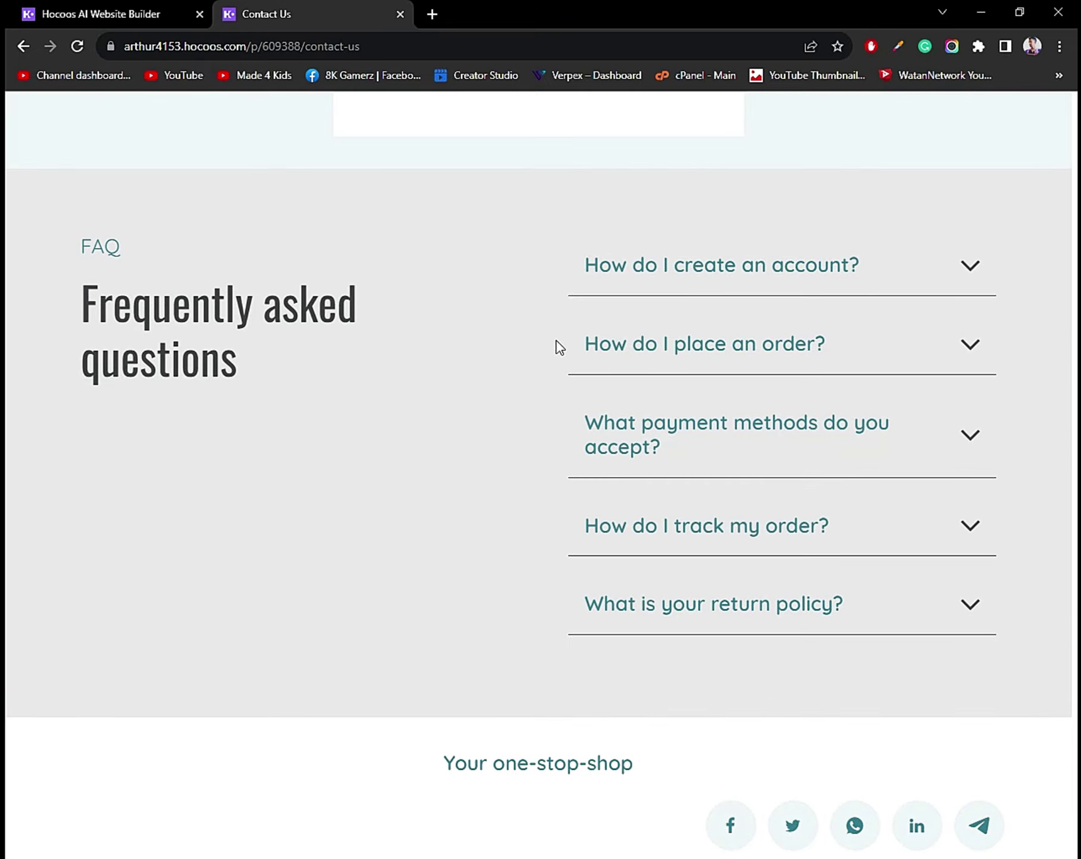
left_click(957, 266)
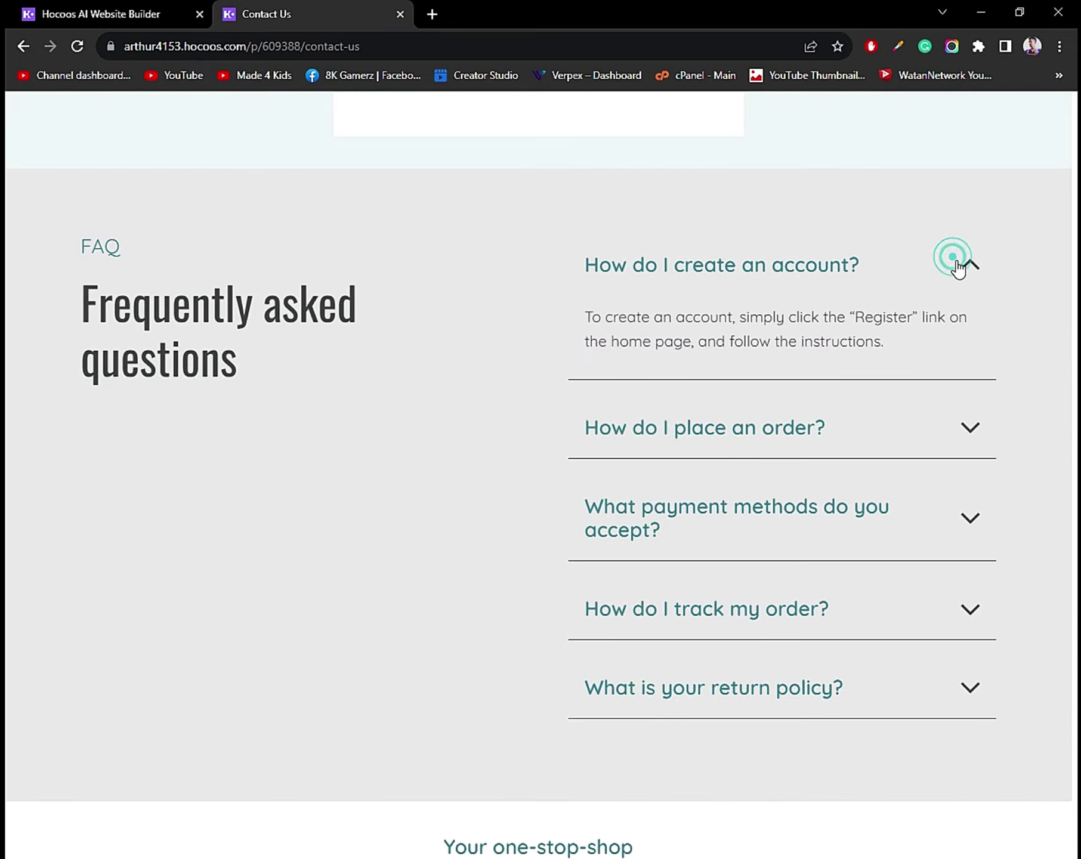
left_click(963, 268)
left_click(973, 339)
scroll(546, 181, "up", 15)
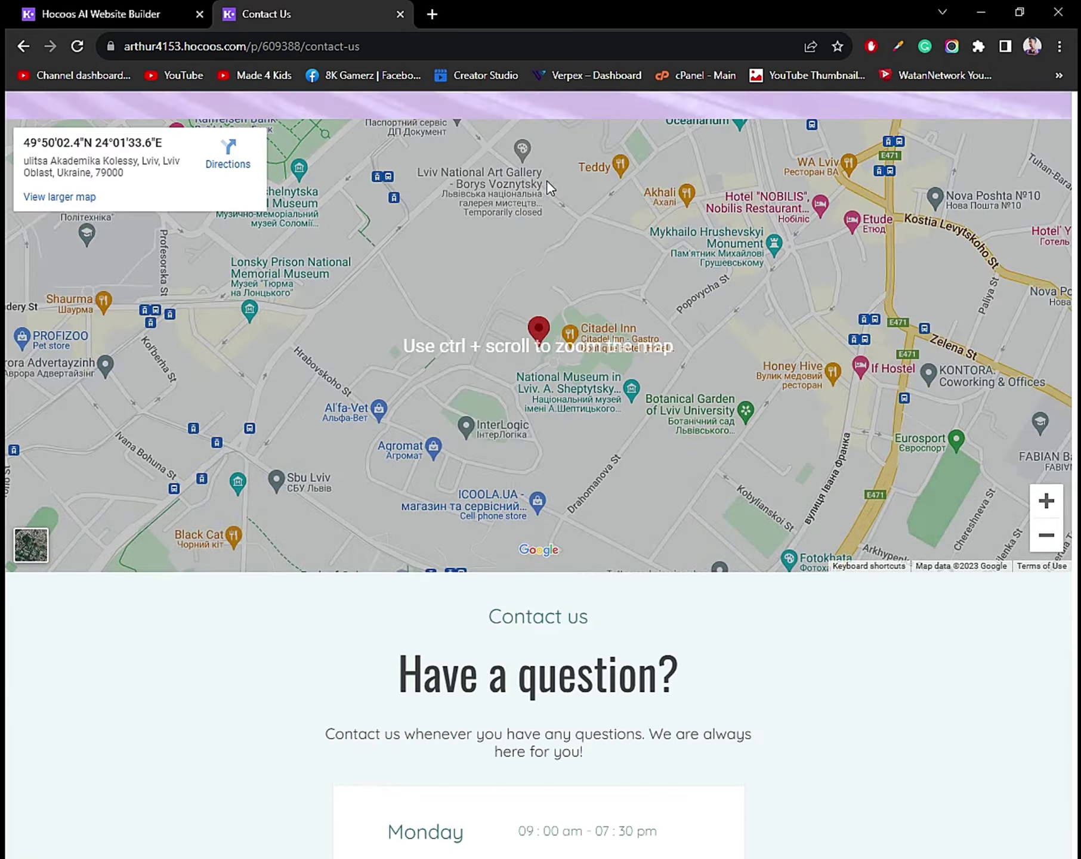
scroll(546, 185, "up", 10)
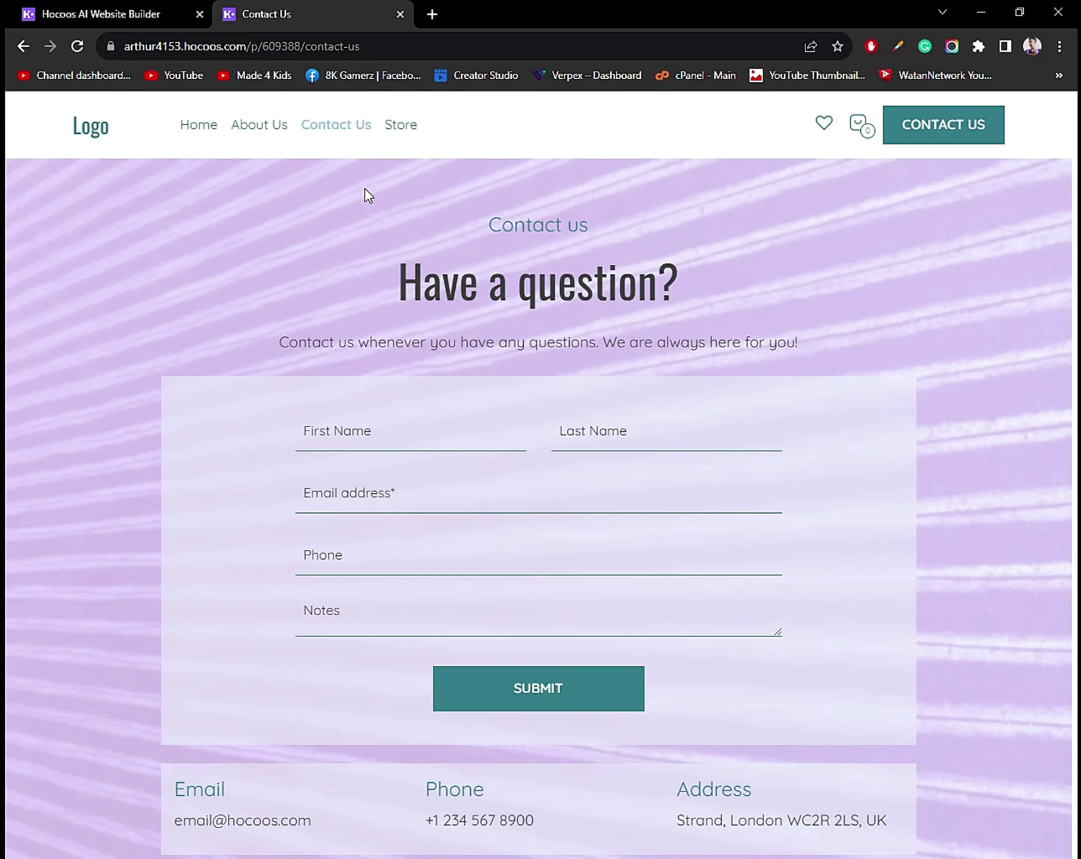
left_click(412, 127)
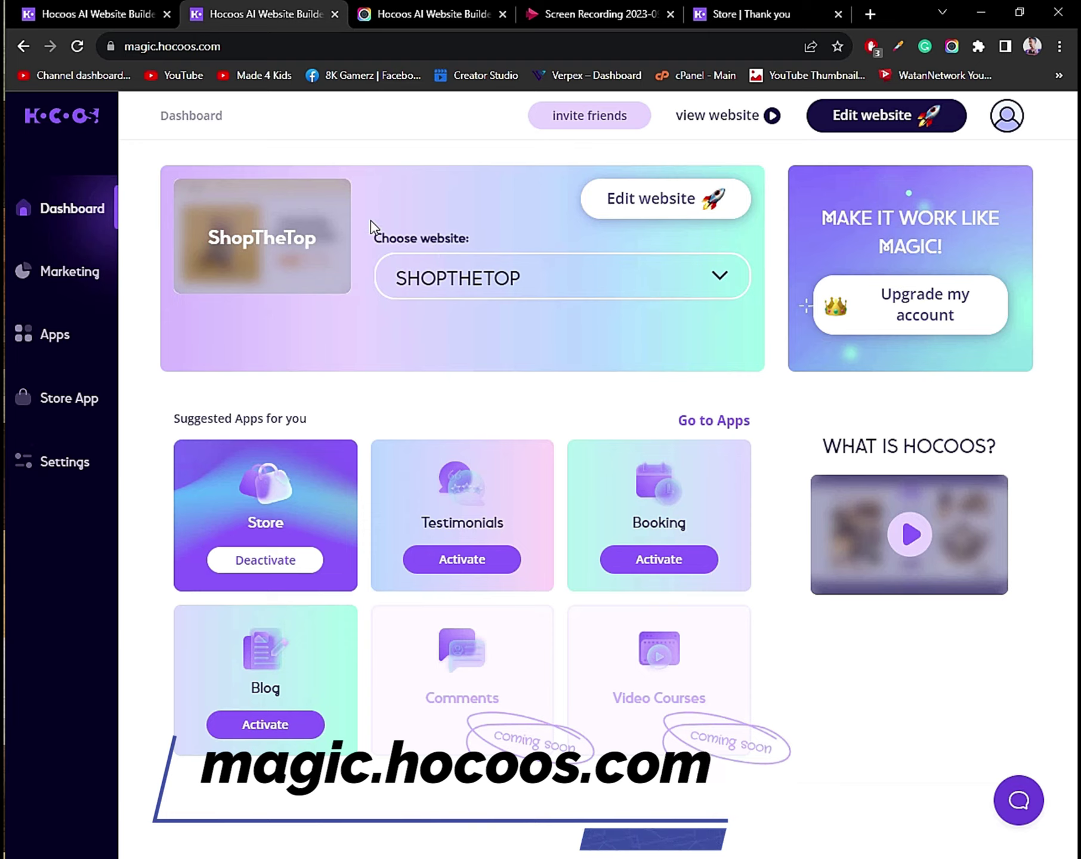
Choose SHOPTHETOP from the website list and start editing it.
left_click(464, 287)
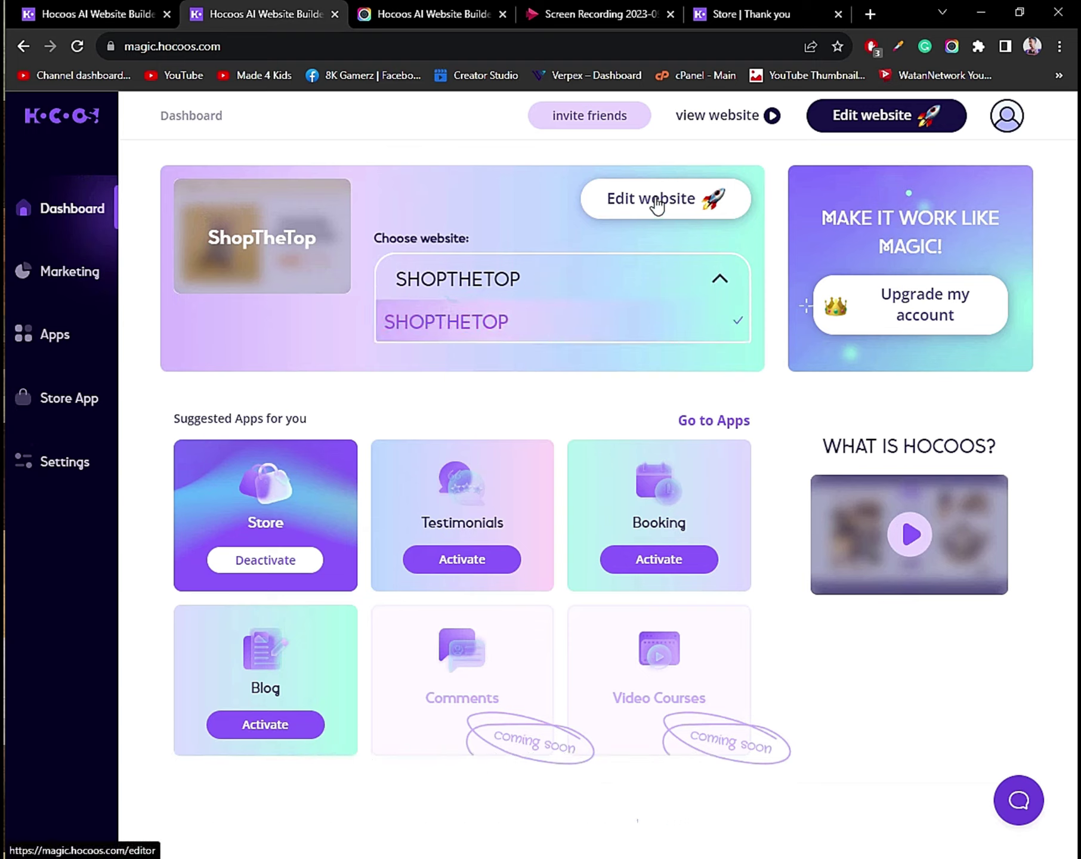
left_click(602, 197)
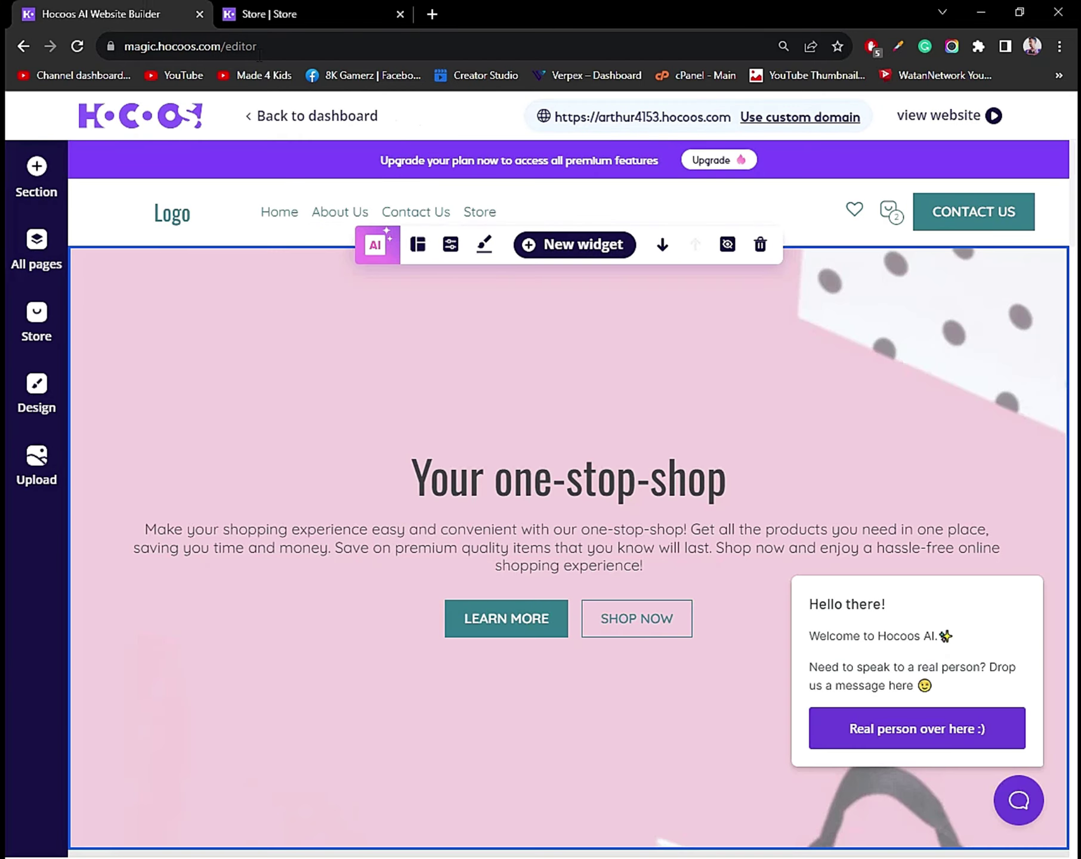
mouse_move(180, 224)
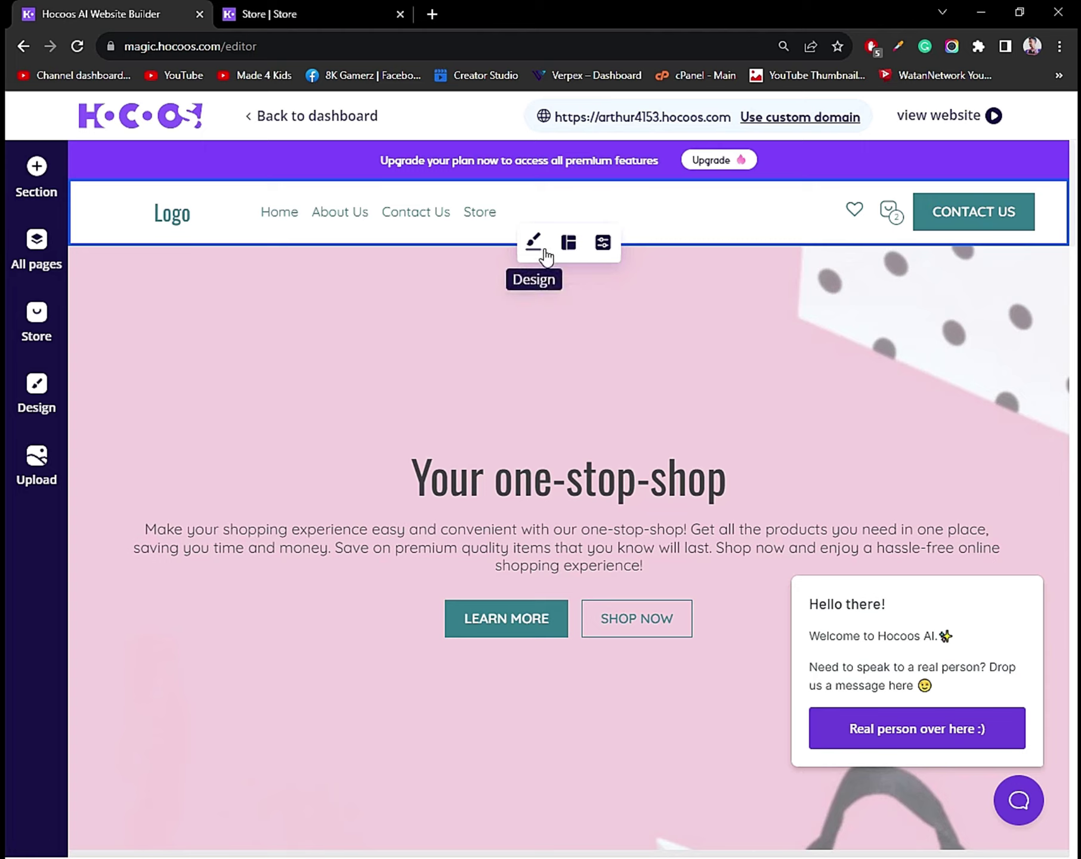
Give the header a new background colour.
left_click(389, 232)
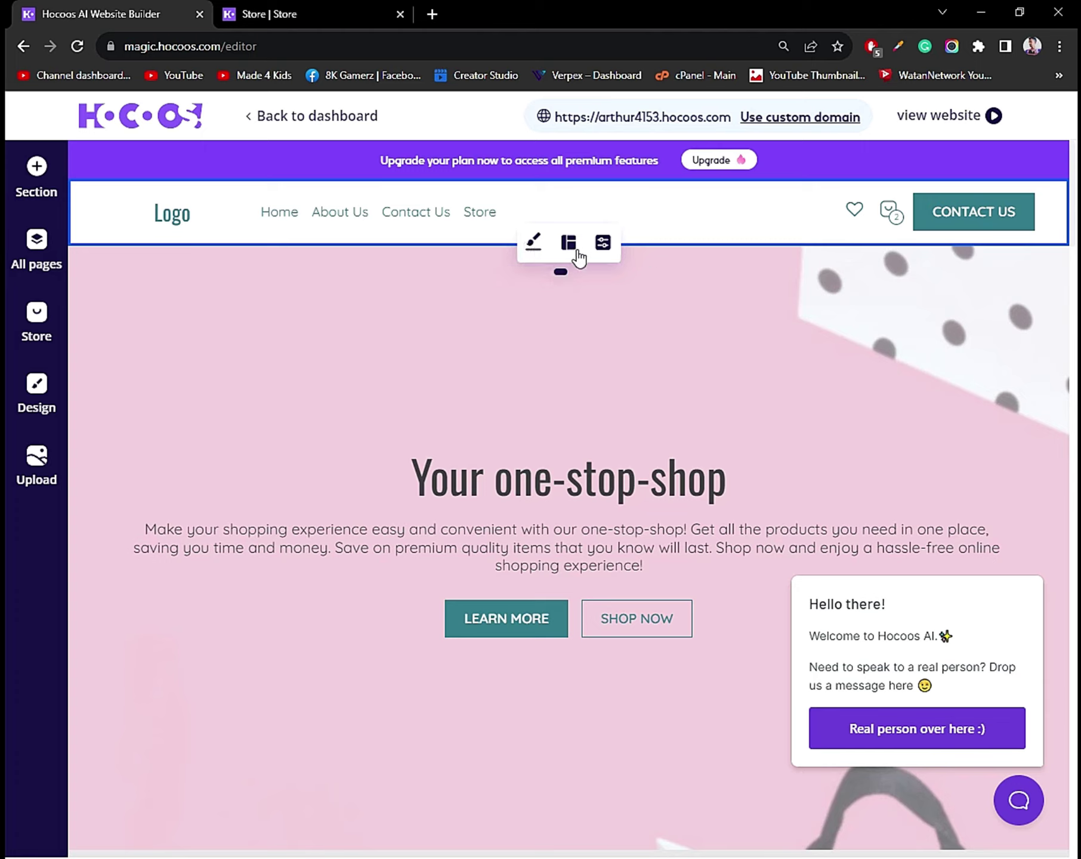
left_click(536, 242)
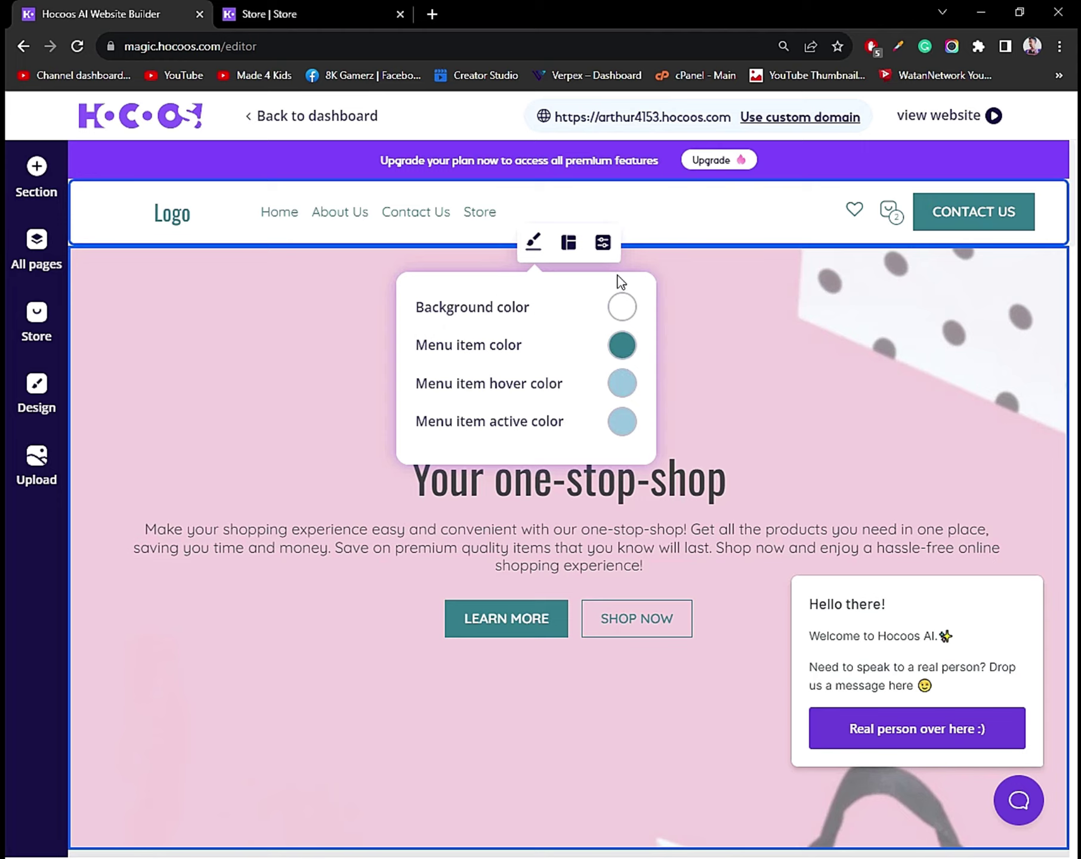
left_click(624, 302)
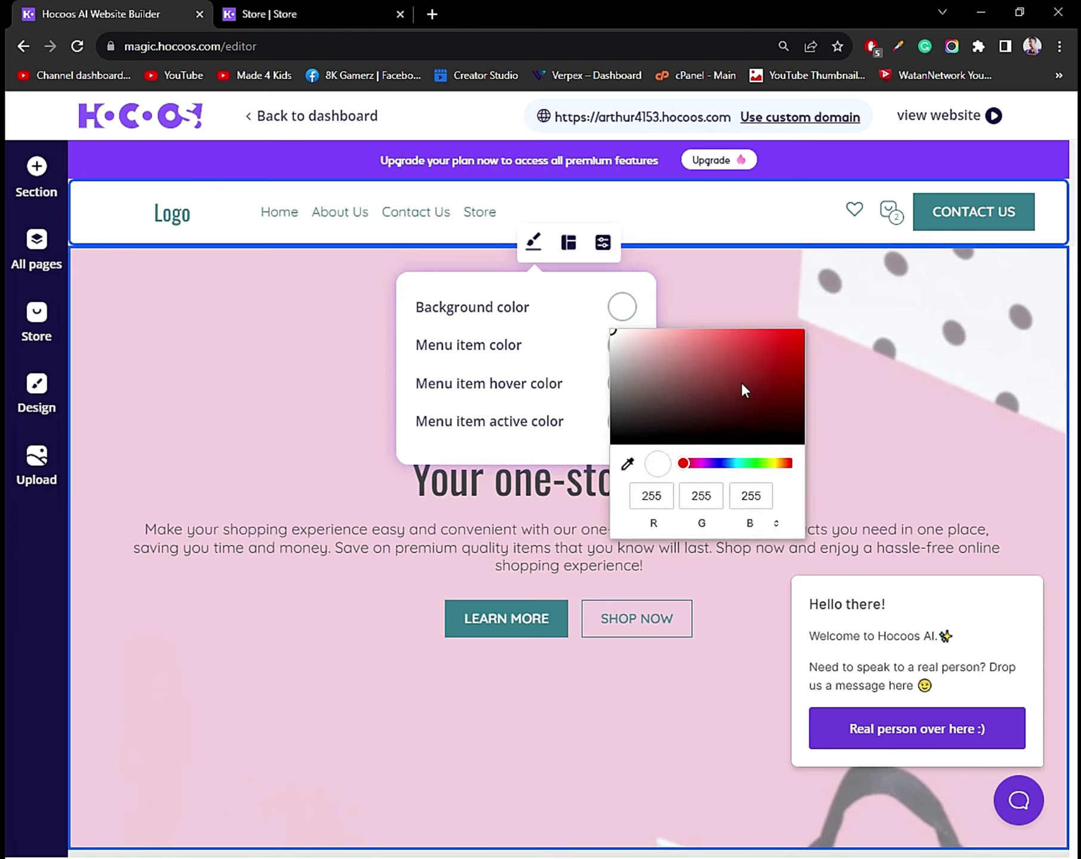
left_click(544, 265)
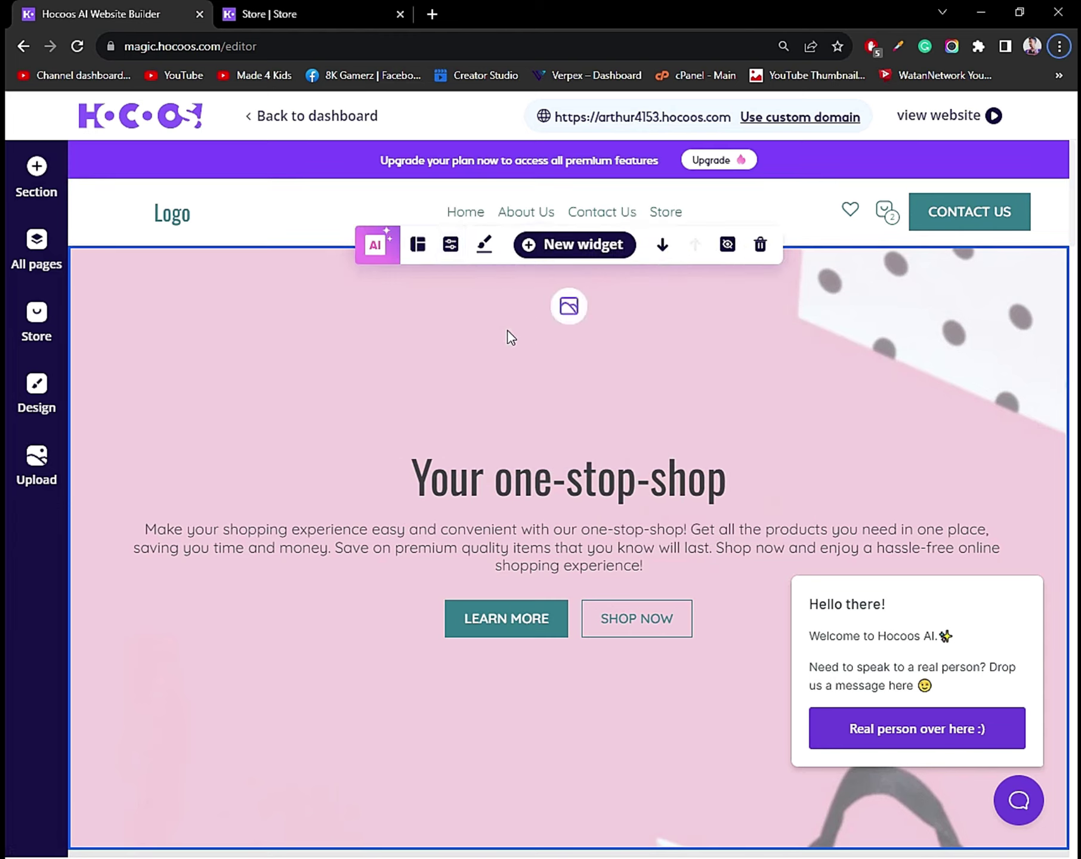
Retype the Home menu label as Home and select the hero to save.
mouse_move(466, 213)
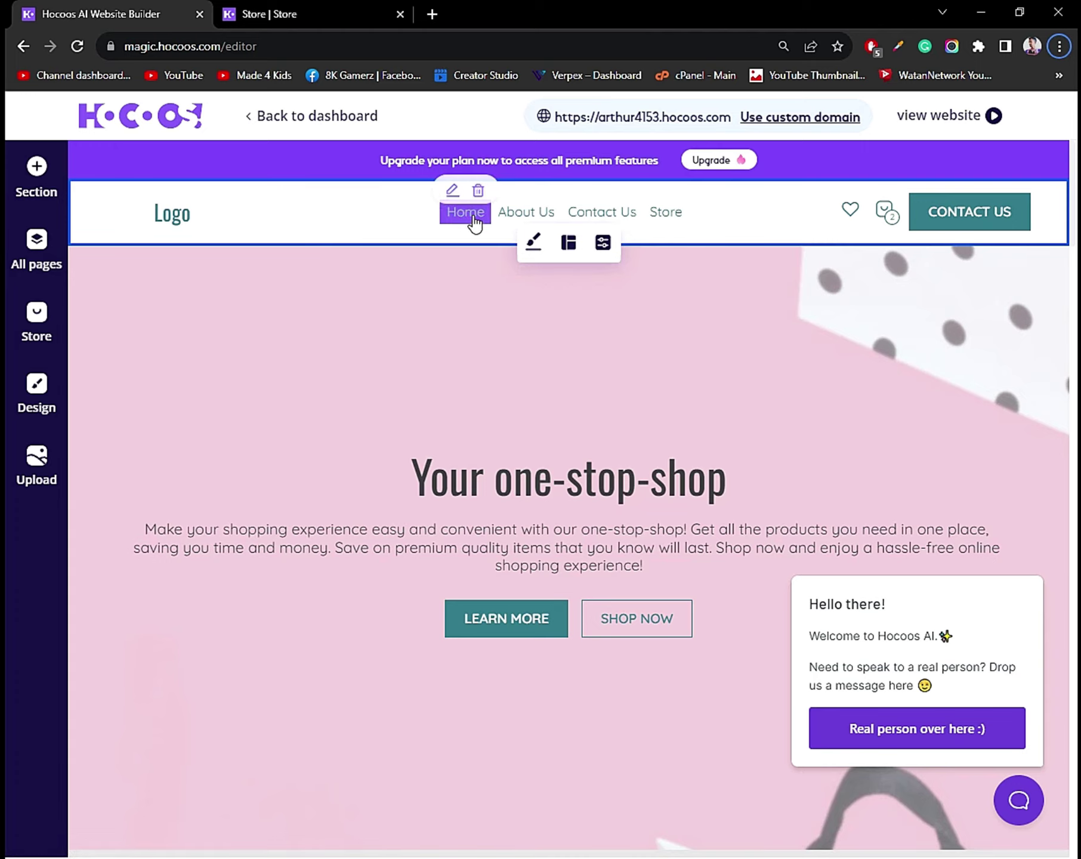
left_click(453, 191)
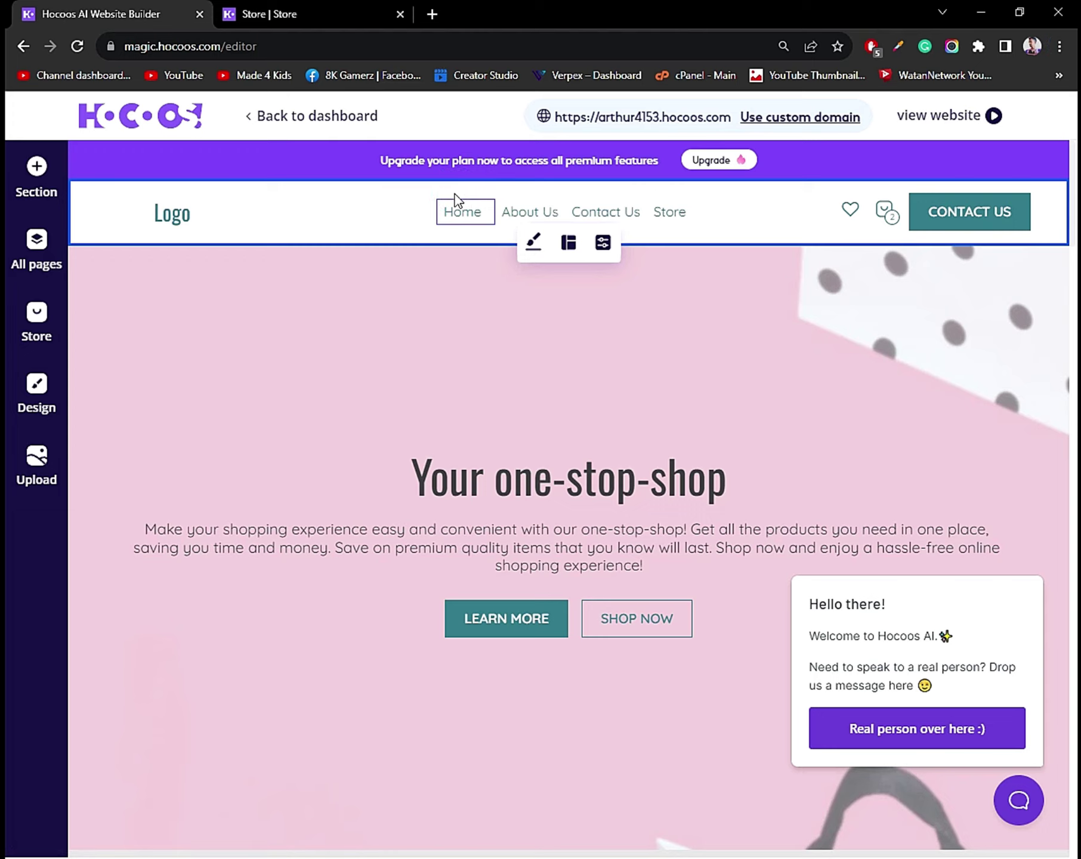
left_click(479, 216)
key("BackSpace")
key("BackSpace")
key("BackSpace")
type("ome")
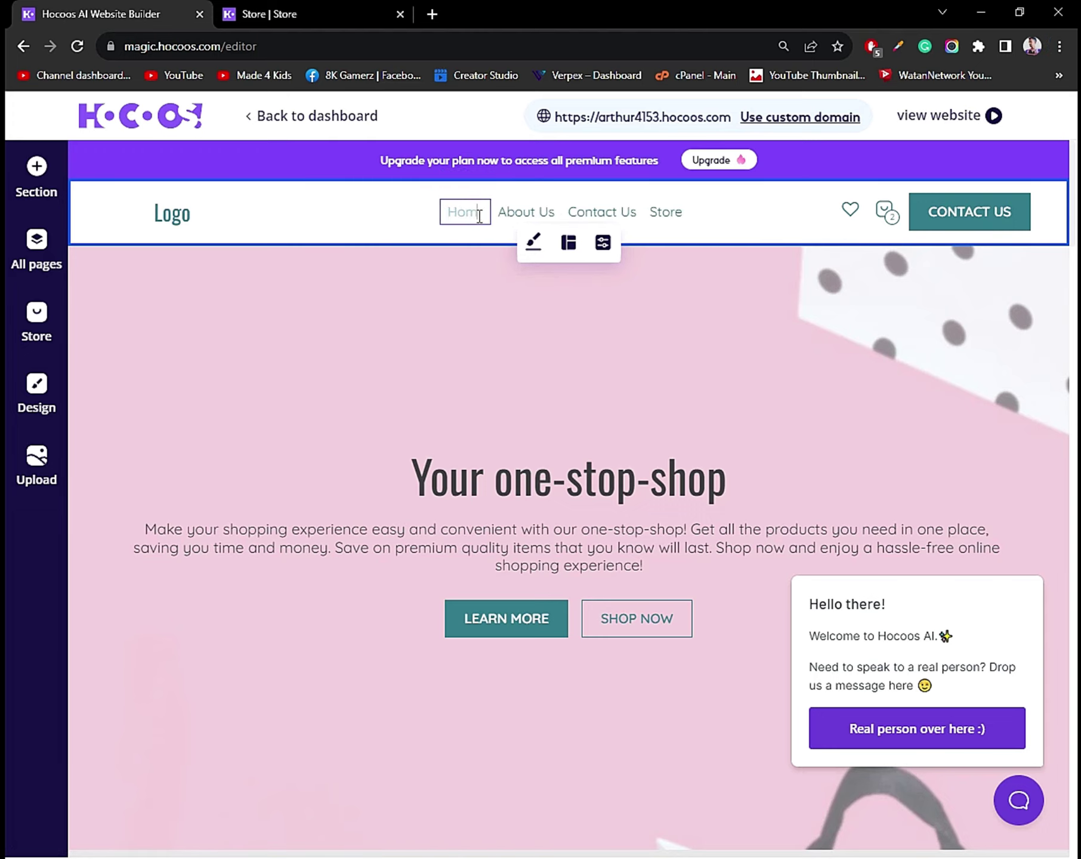
mouse_move(504, 221)
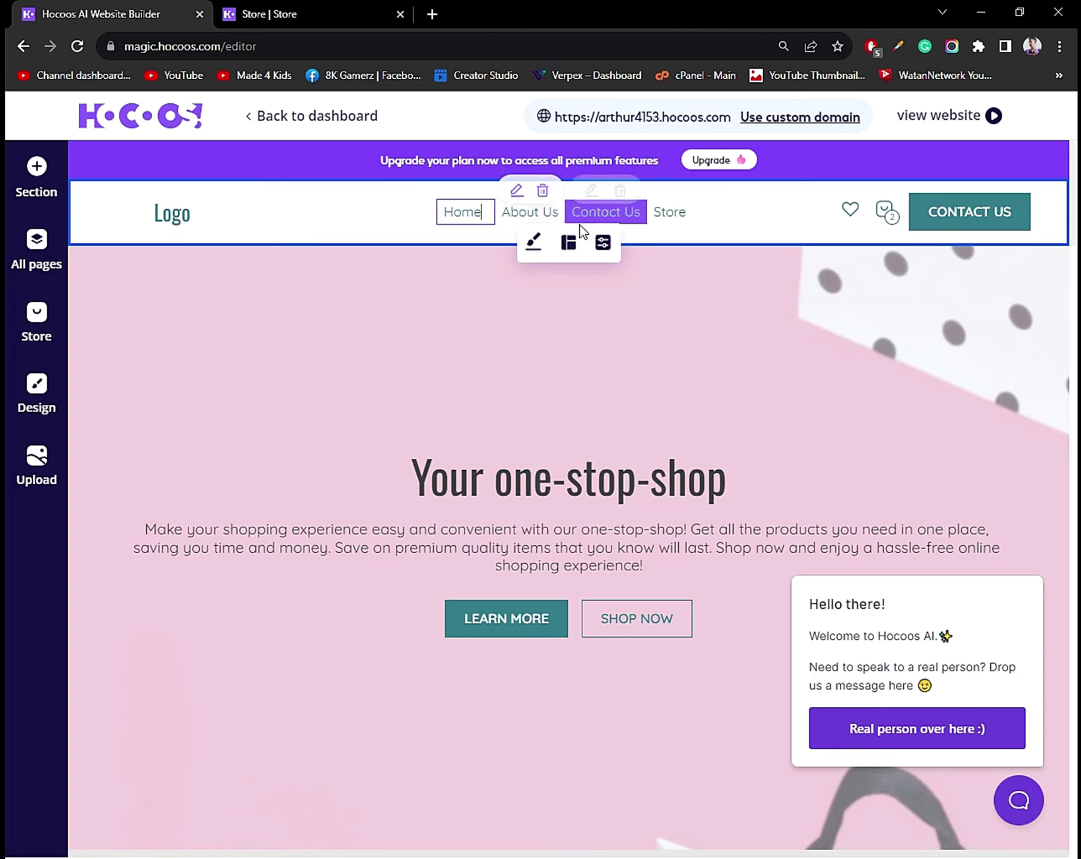
left_click(532, 341)
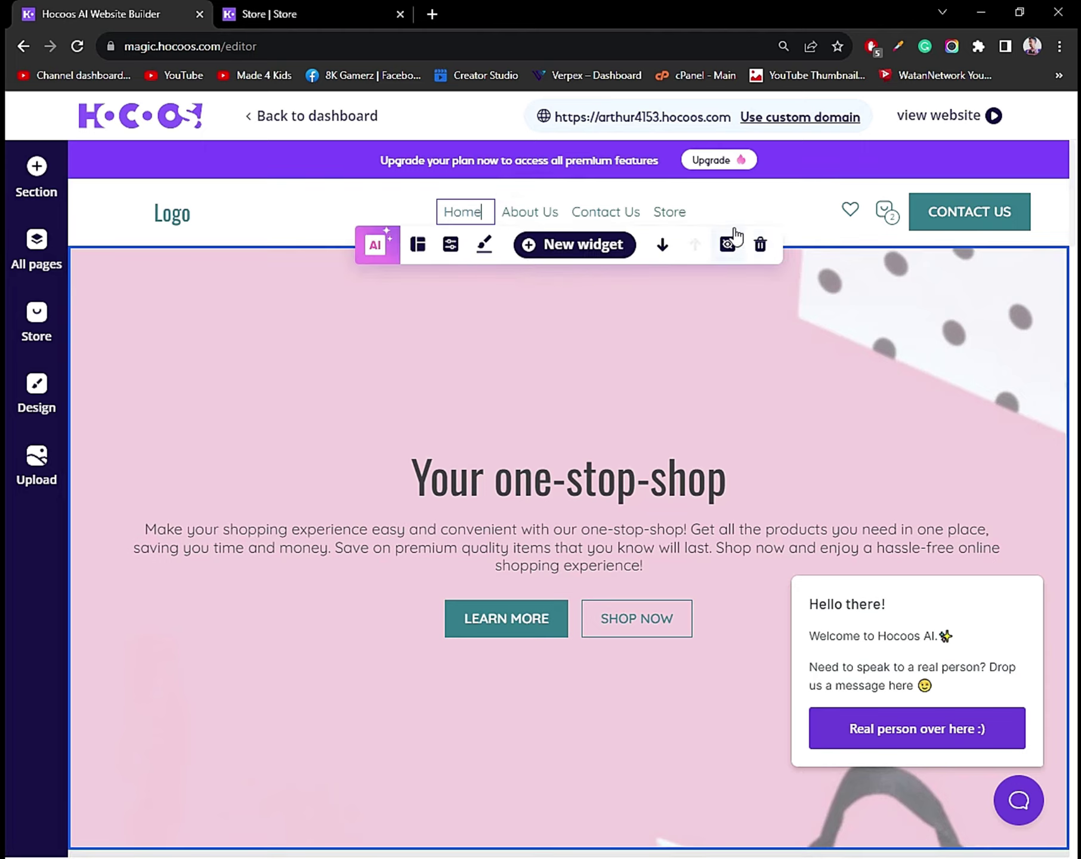
left_click(696, 204)
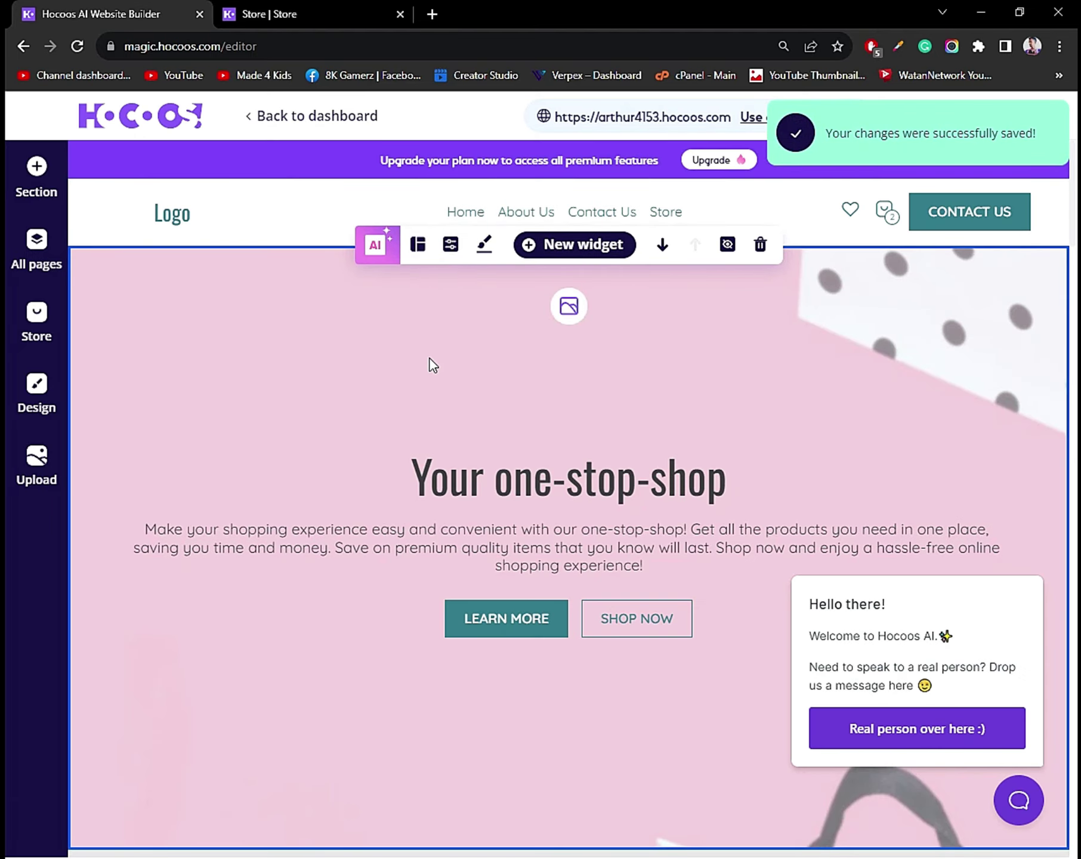
Upload the three t-shirt images from Desktop's products images folder to My images.
left_click(569, 308)
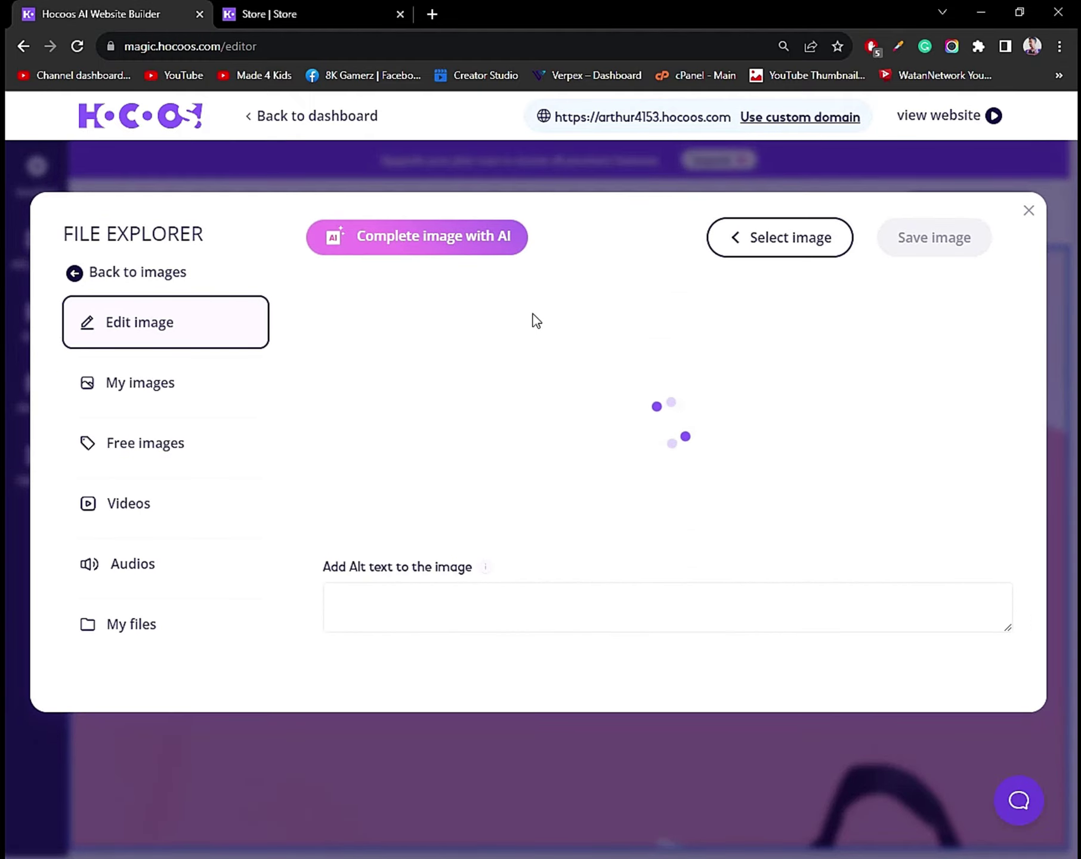
left_click(197, 388)
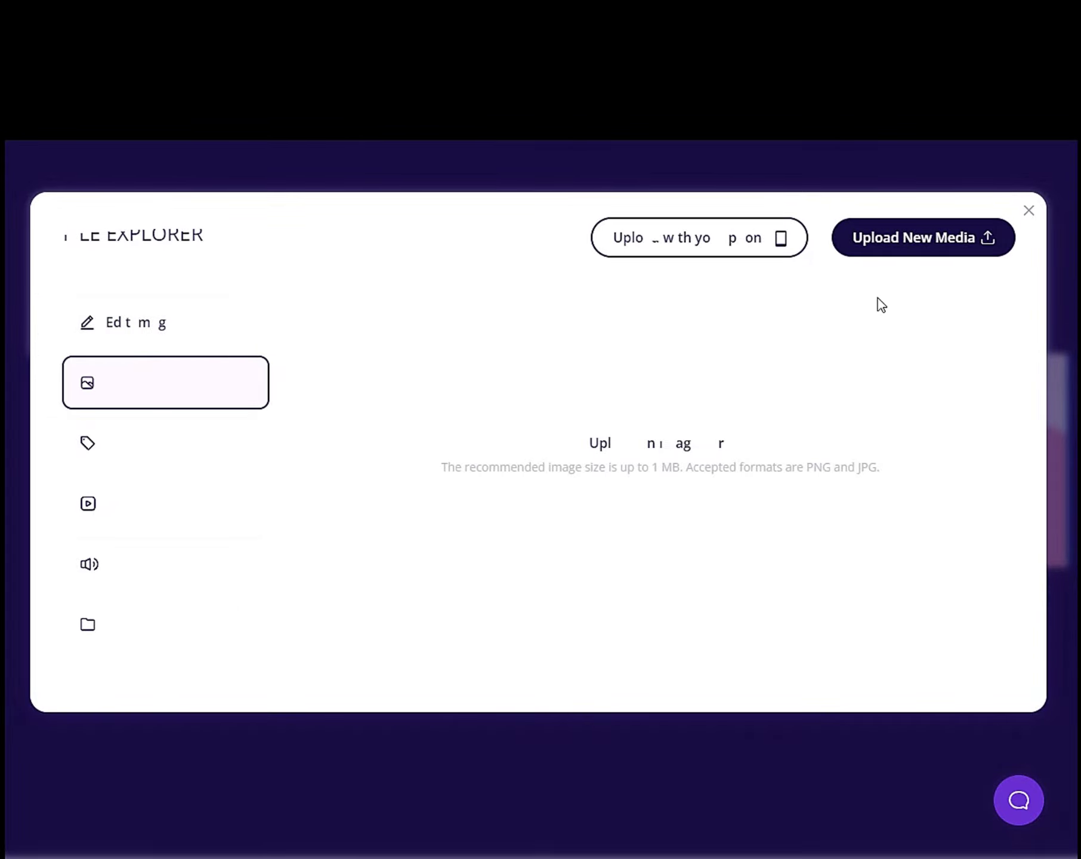
left_click(910, 237)
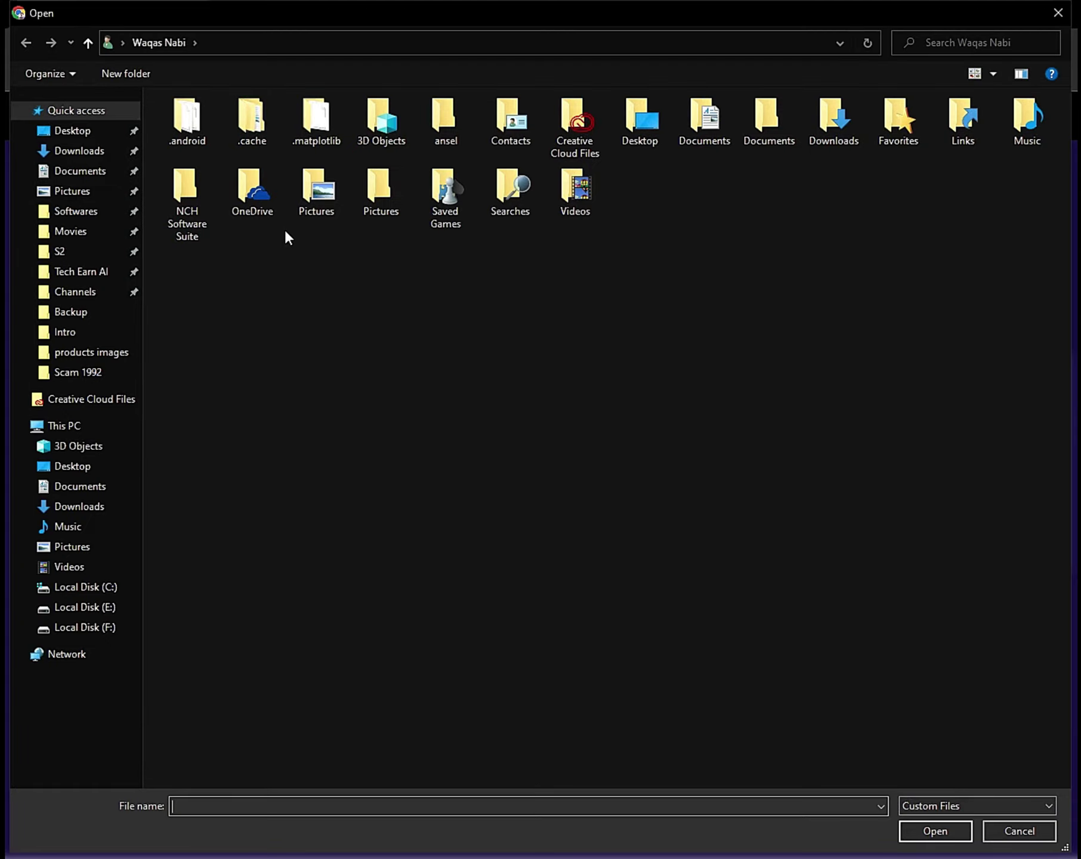
left_click(106, 135)
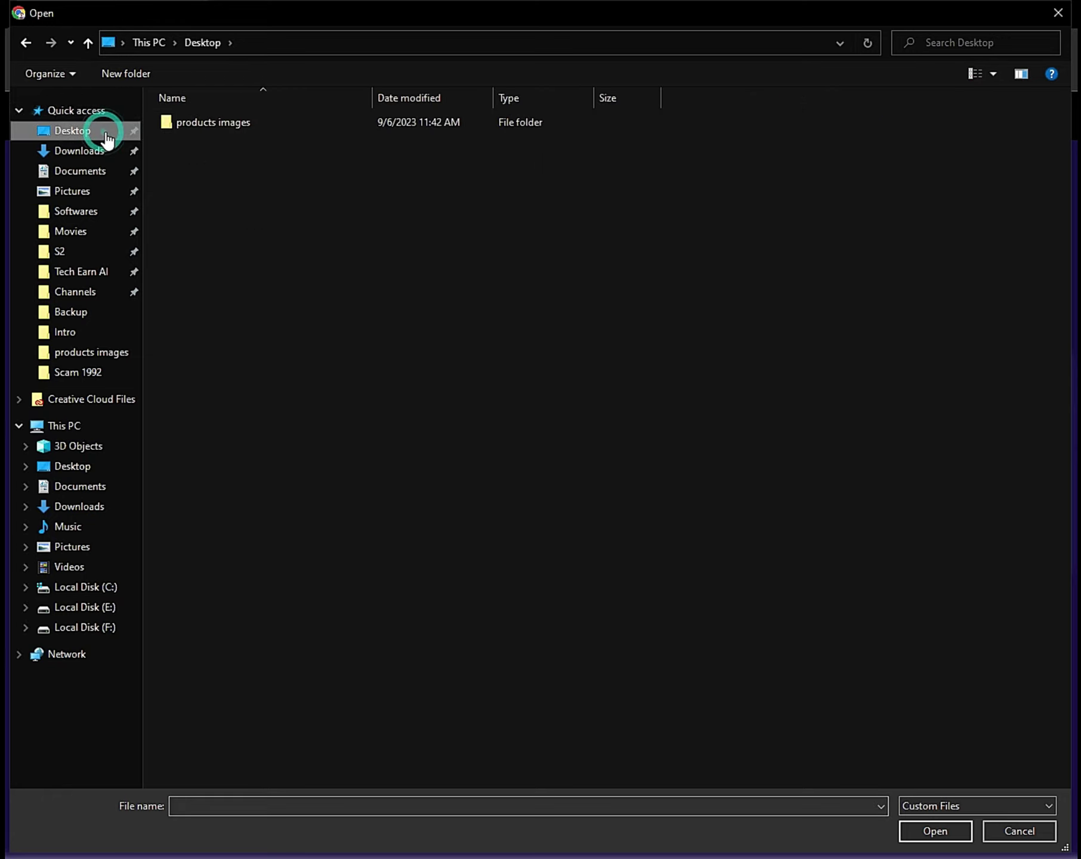
double_click(220, 130)
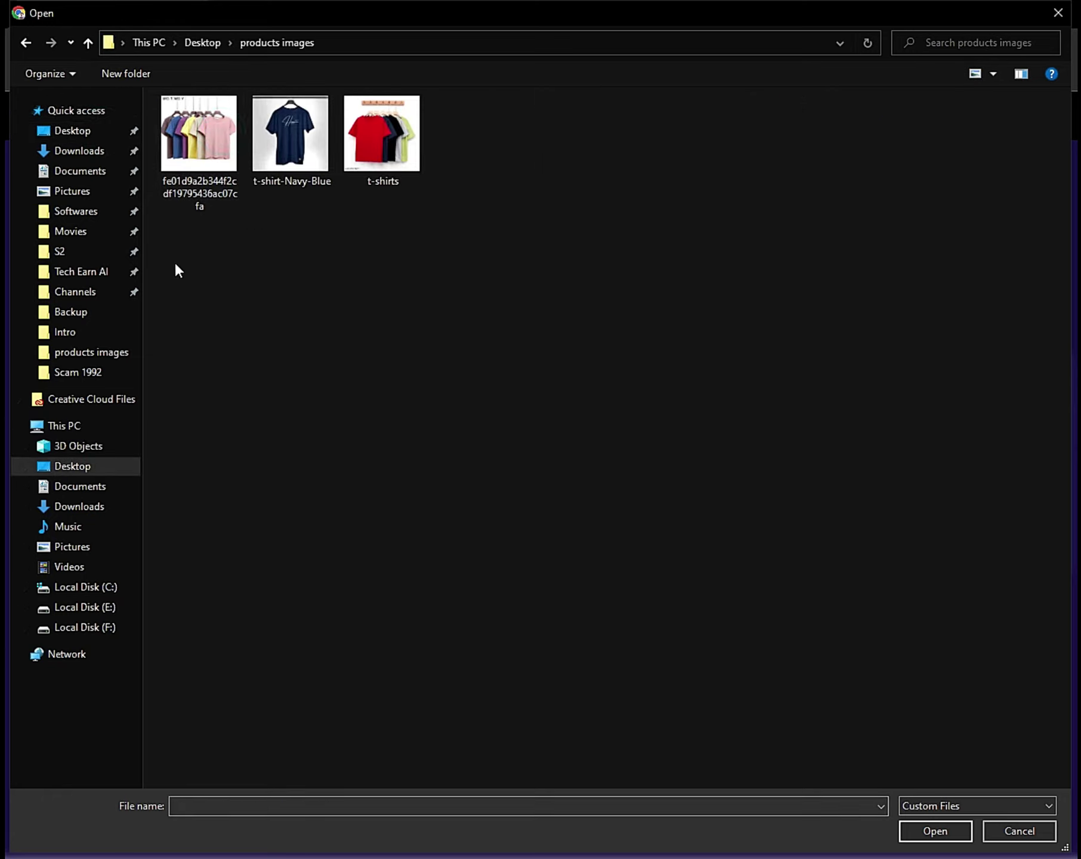
left_click_drag(175, 264, 474, 84)
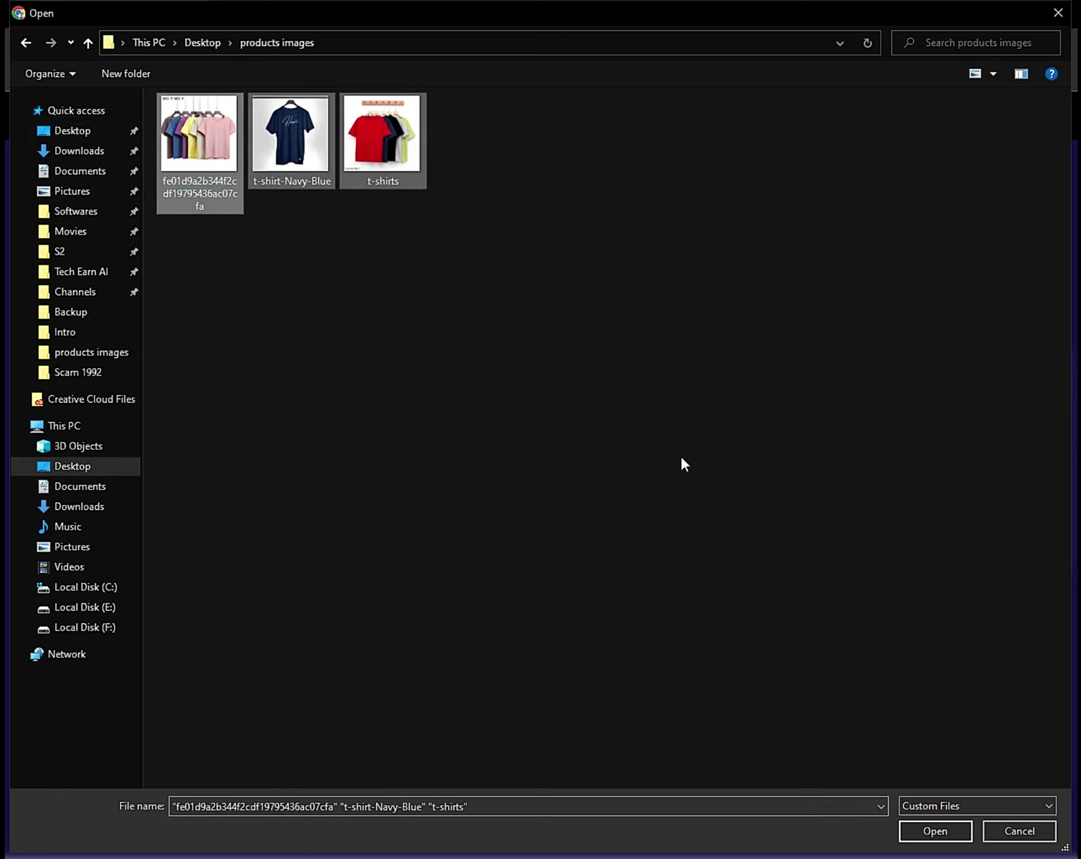
left_click(947, 828)
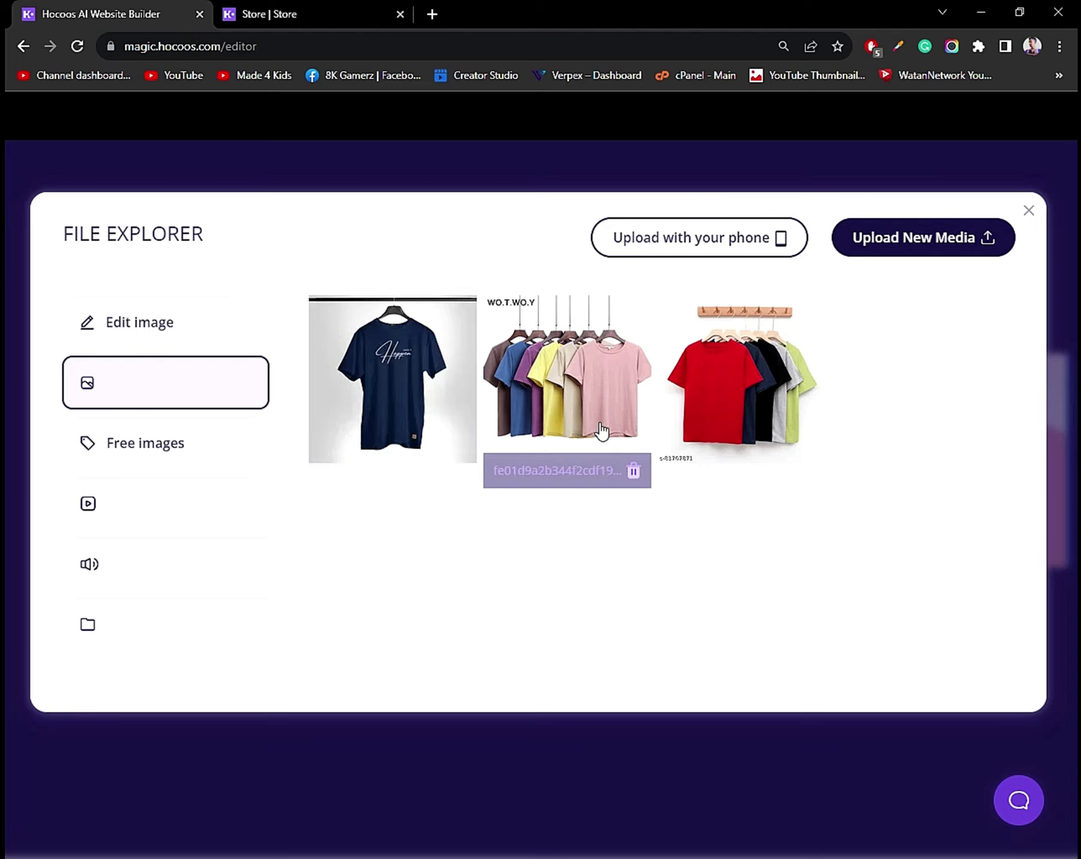
Save the t-shirts rack photo as the hero background image.
left_click(720, 398)
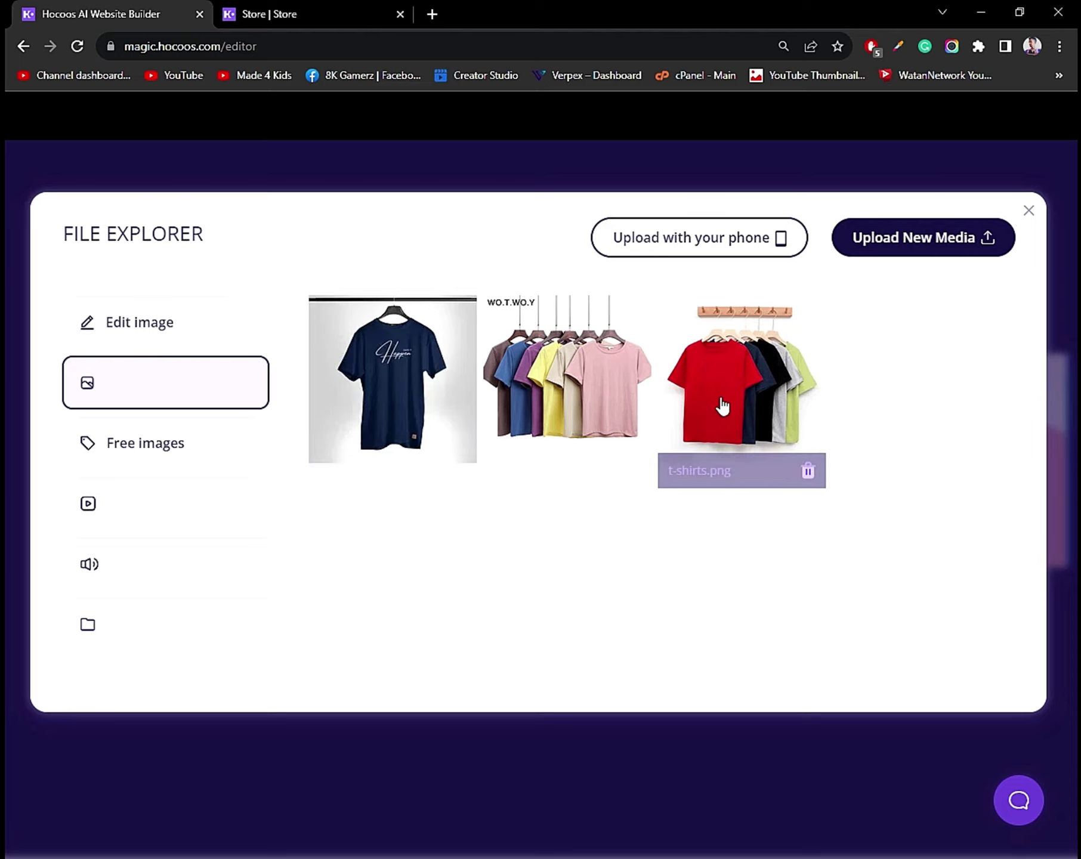
left_click(721, 398)
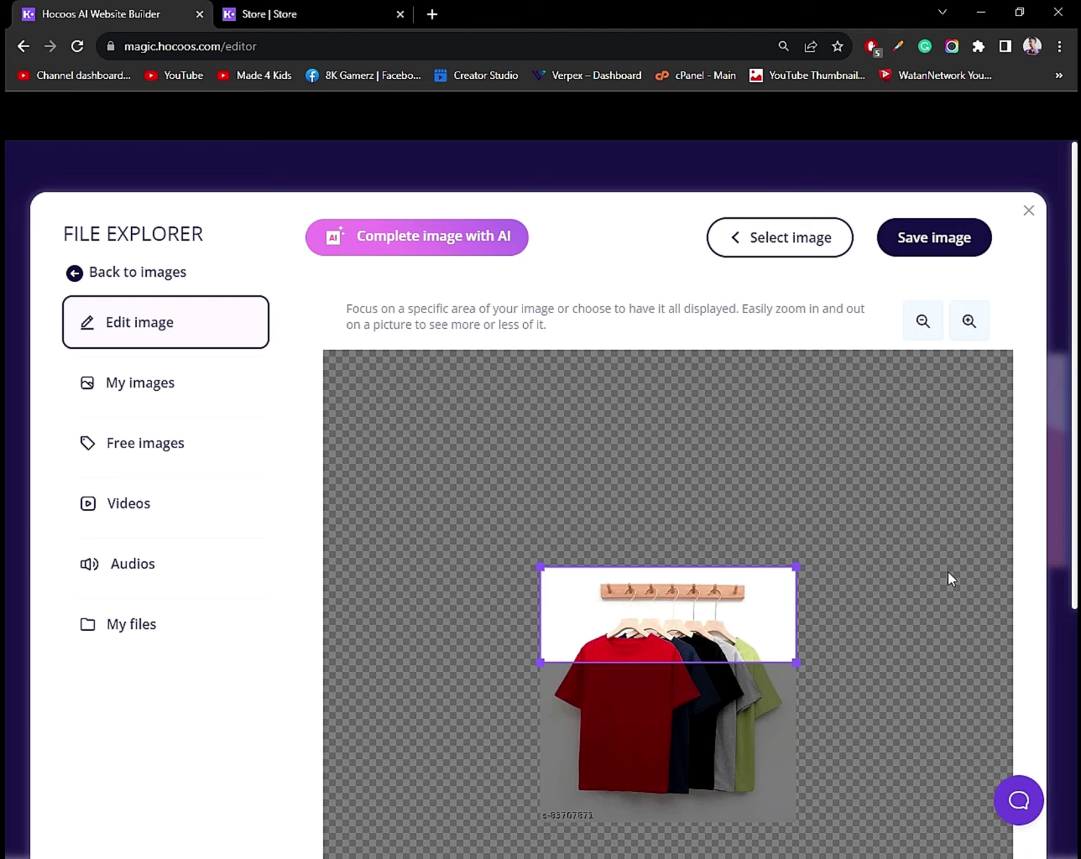
left_click(935, 242)
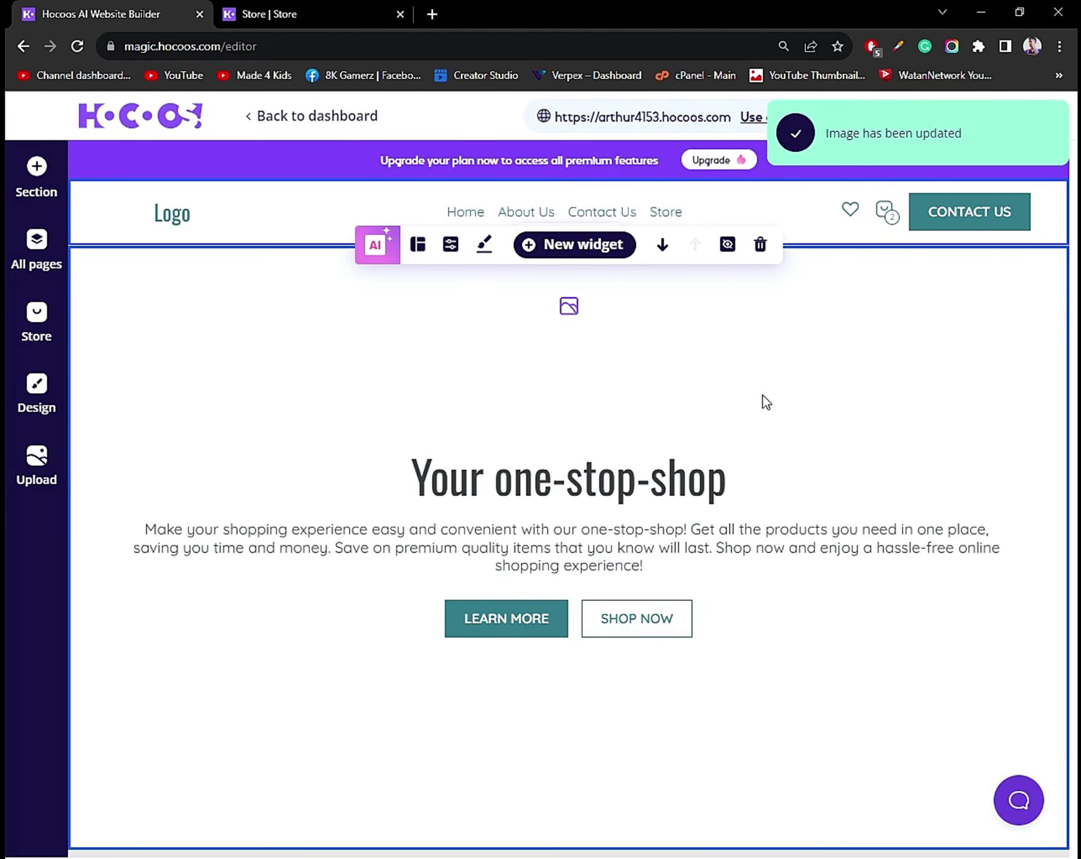
Retype 'shop' at the end of the hero title and save it.
scroll(762, 396, "down", 4)
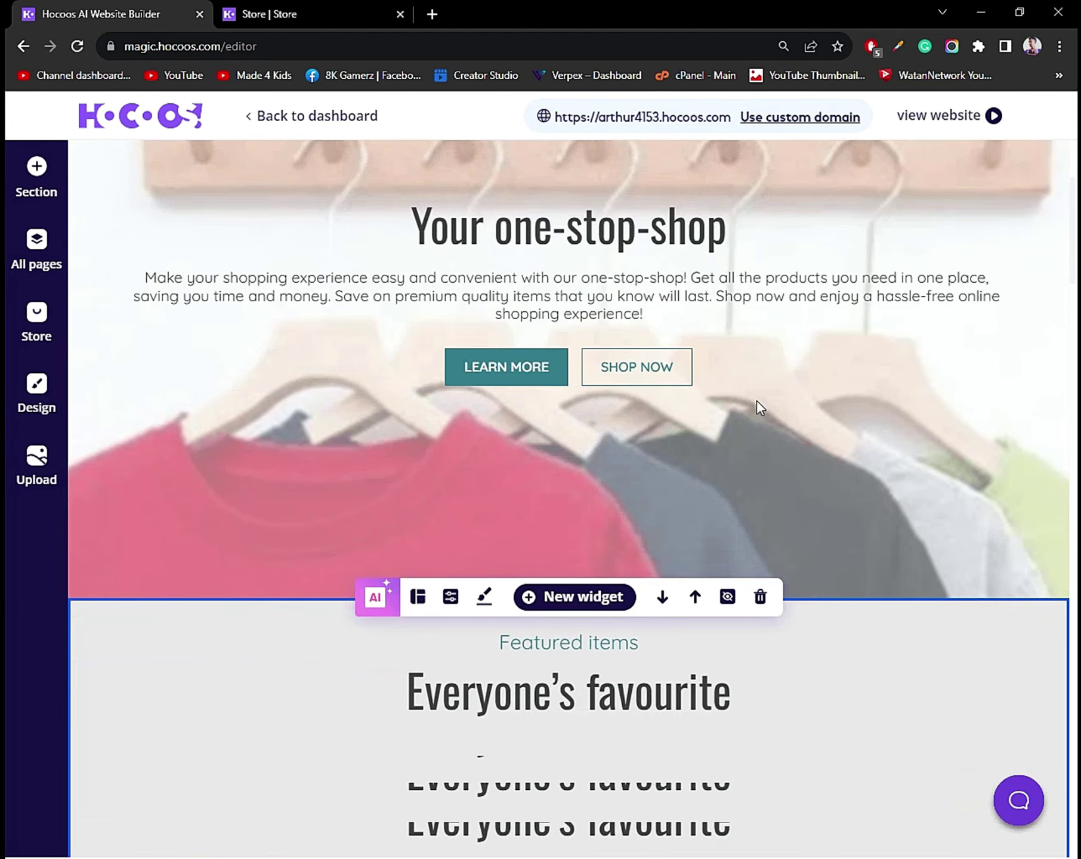
scroll(758, 405, "up", 1)
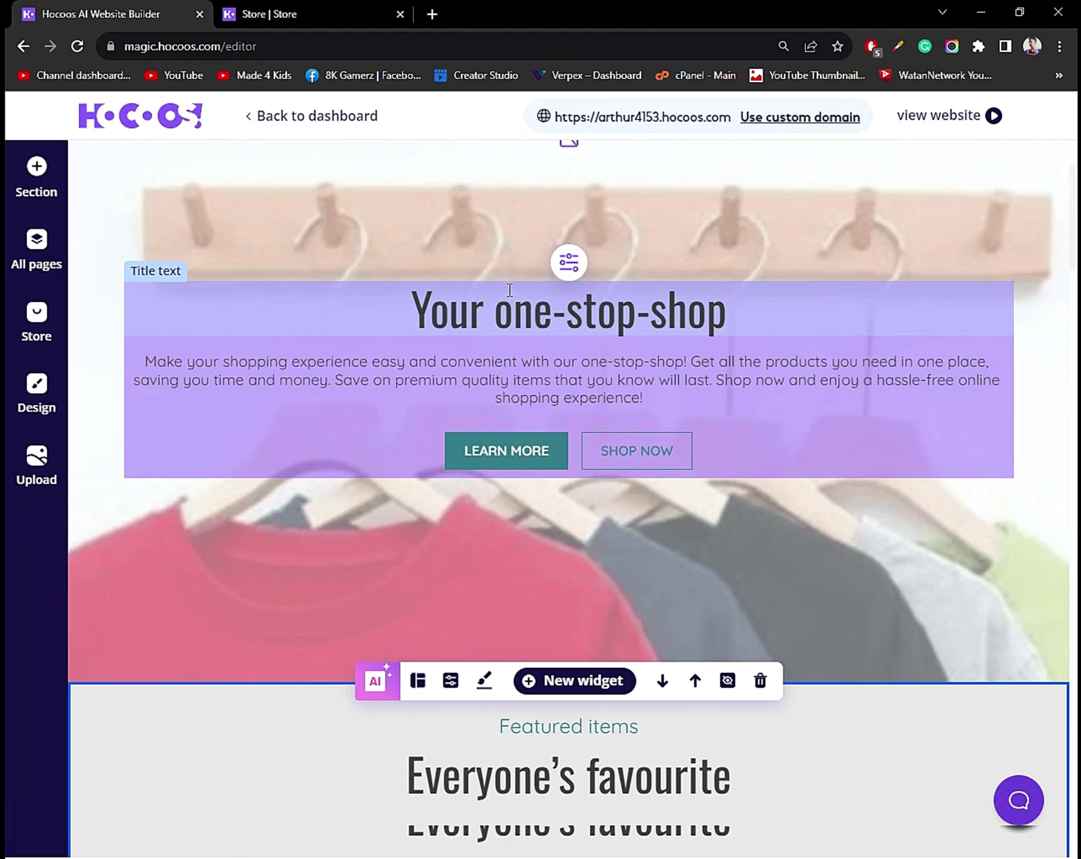
left_click(628, 315)
scroll(641, 328, "up", 2)
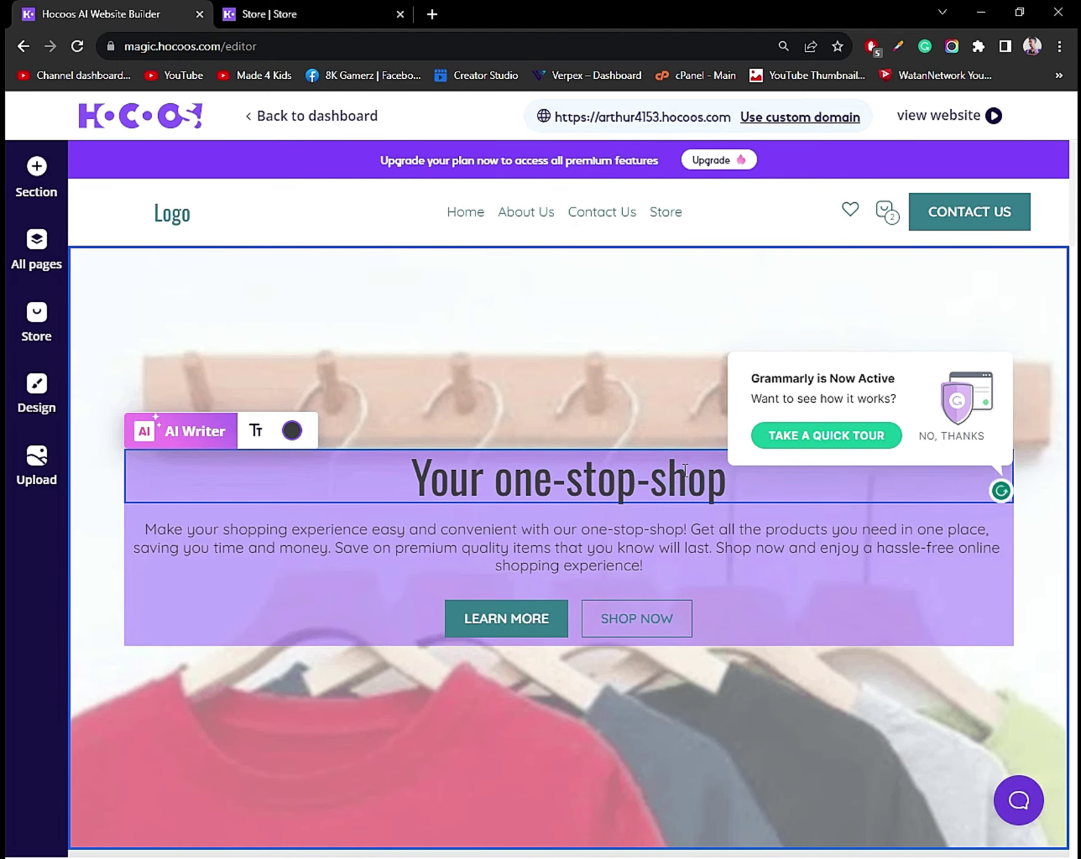
key("End")
key("BackSpace")
key("BackSpace")
key("BackSpace")
key("BackSpace")
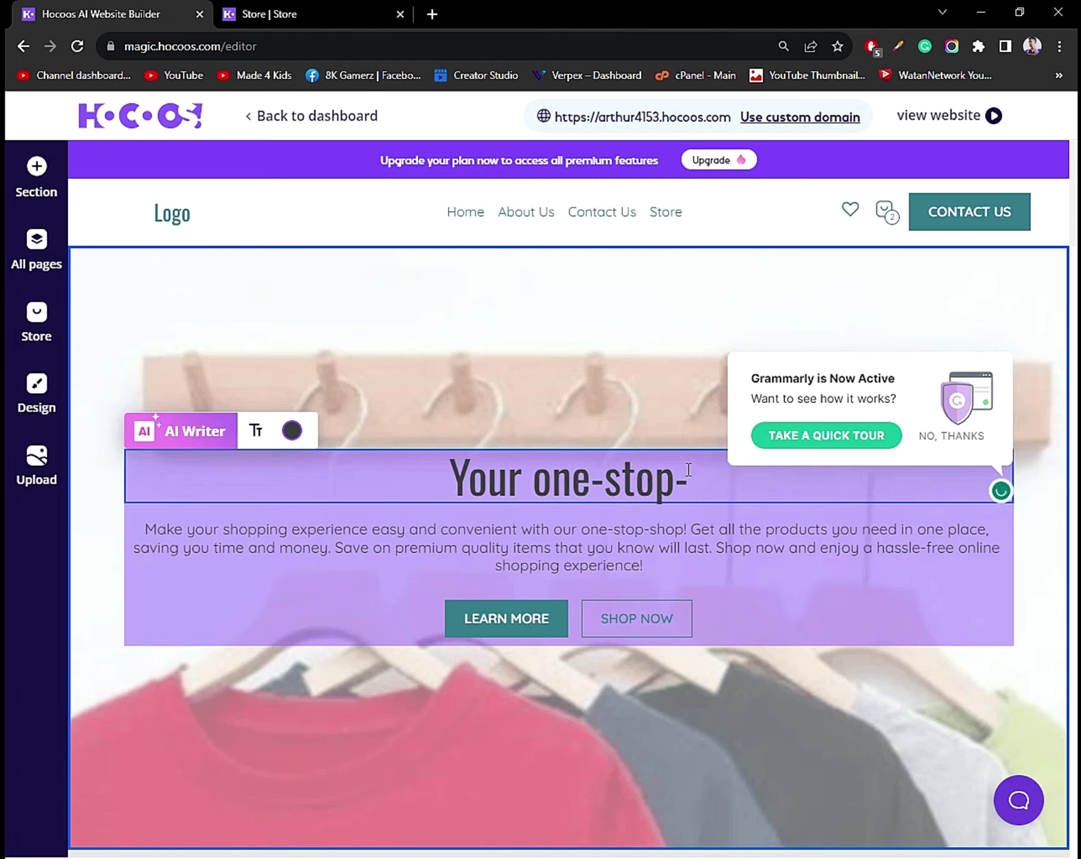
type("shop")
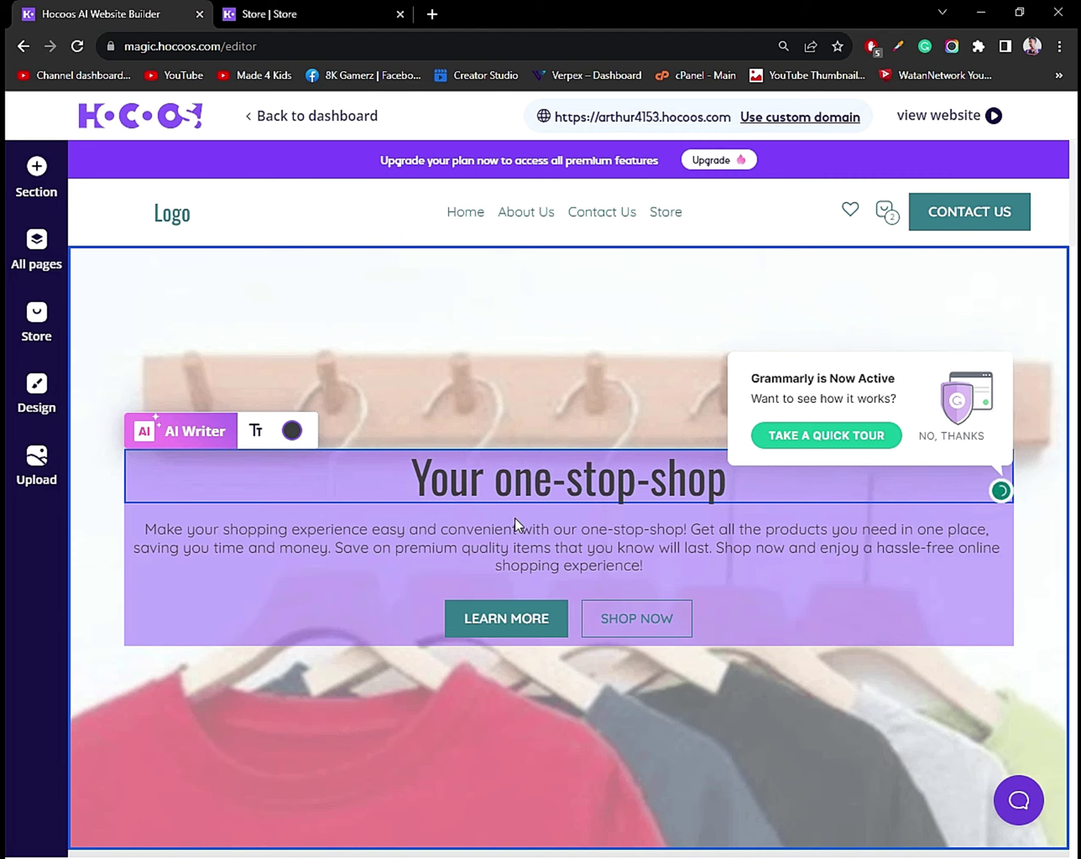
left_click(708, 539)
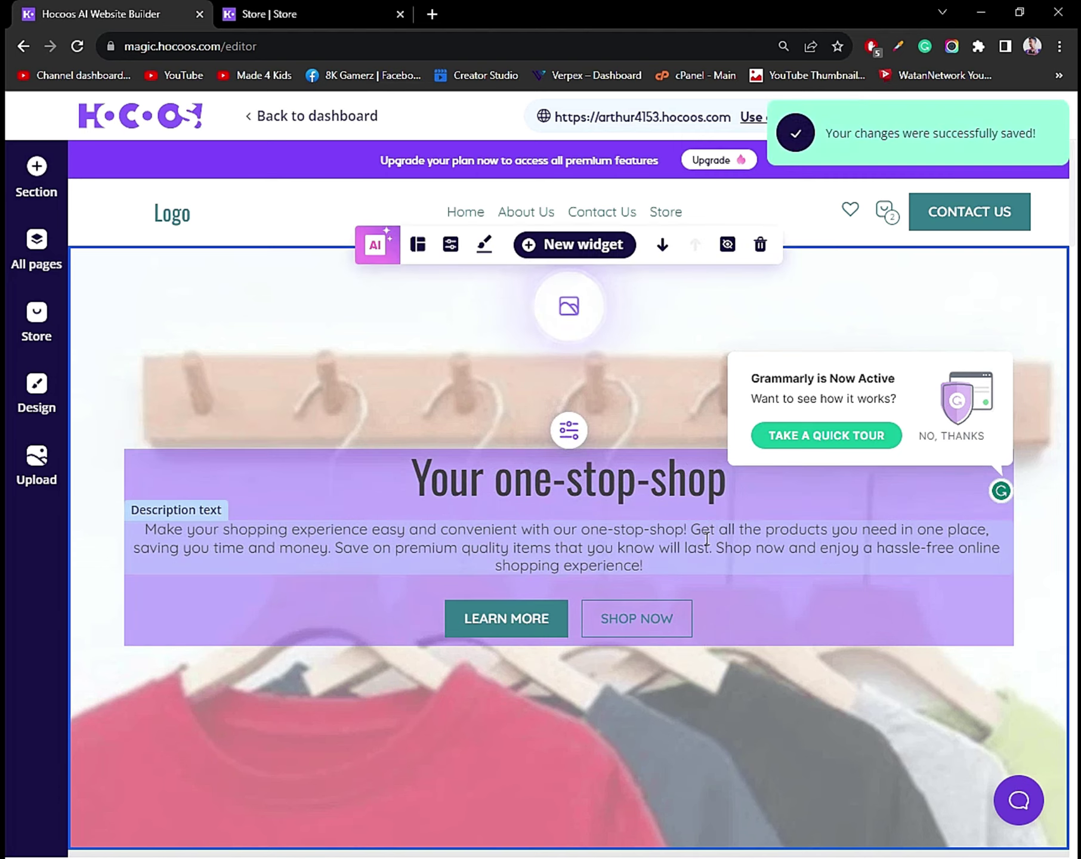
Clear the hero description, then restore it with undo and save.
left_click(661, 536)
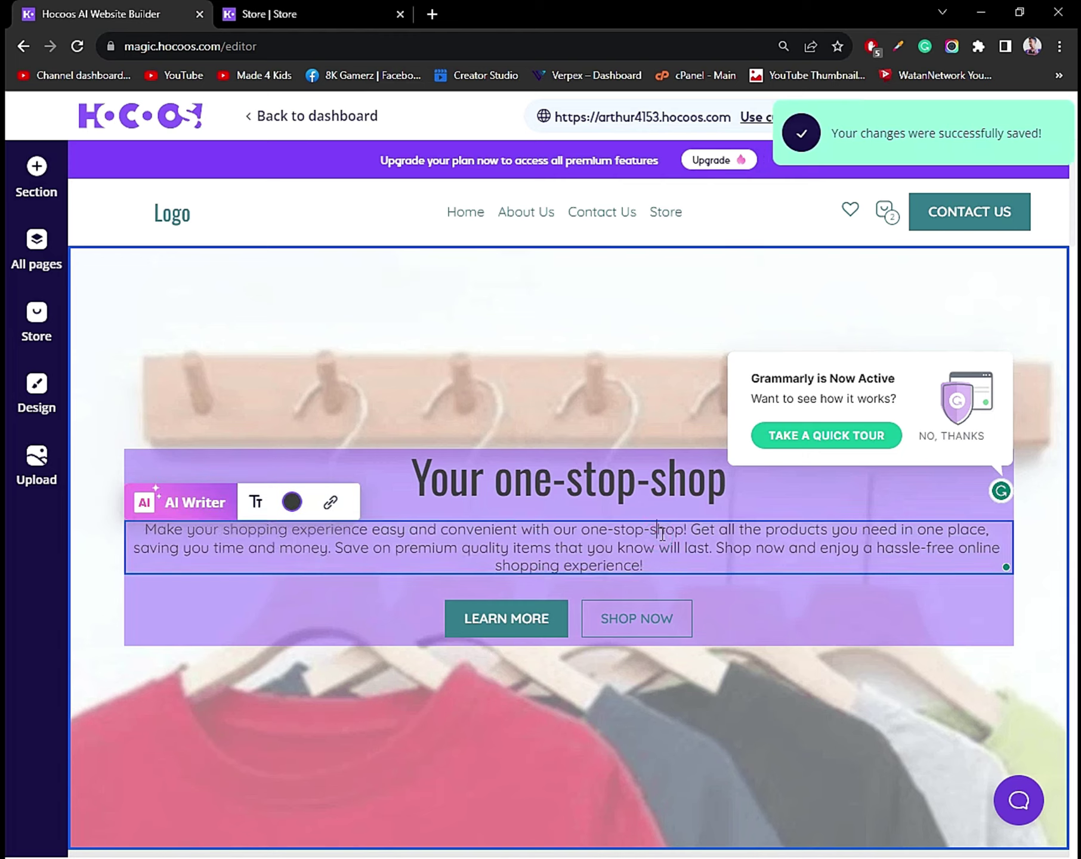
key("ctrl+a")
key("BackSpace")
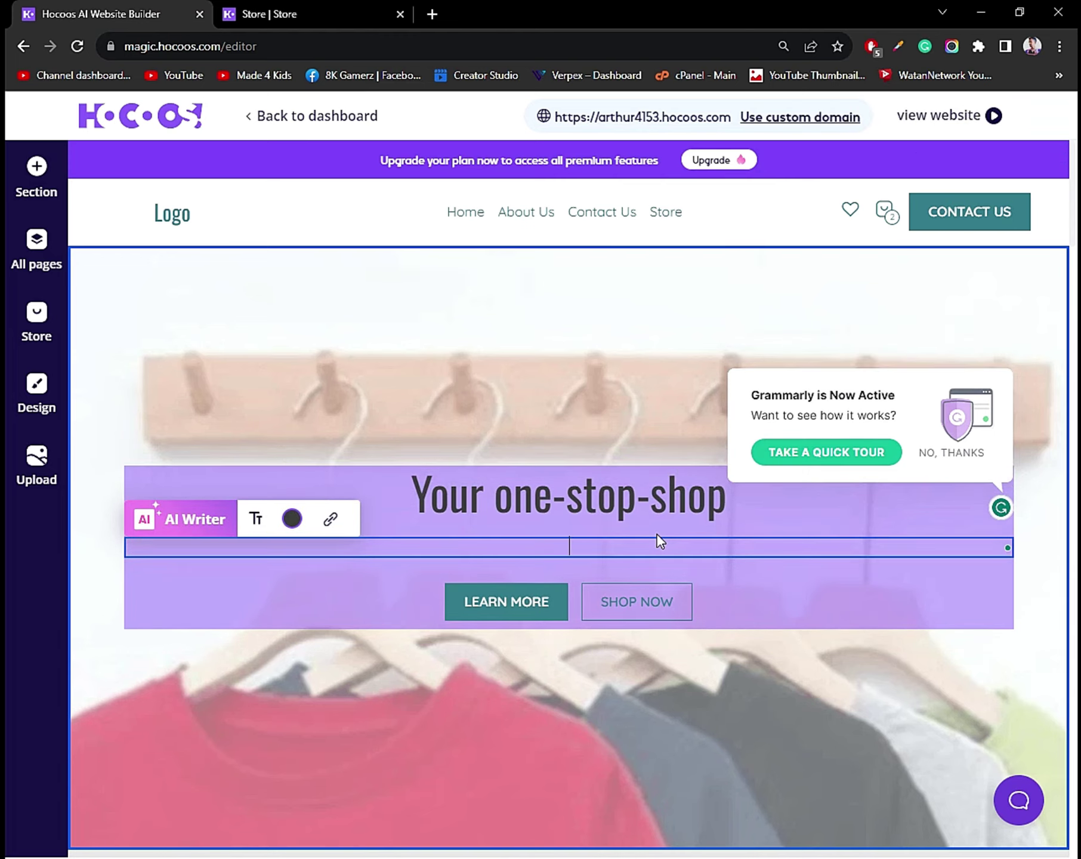
key("ctrl+z")
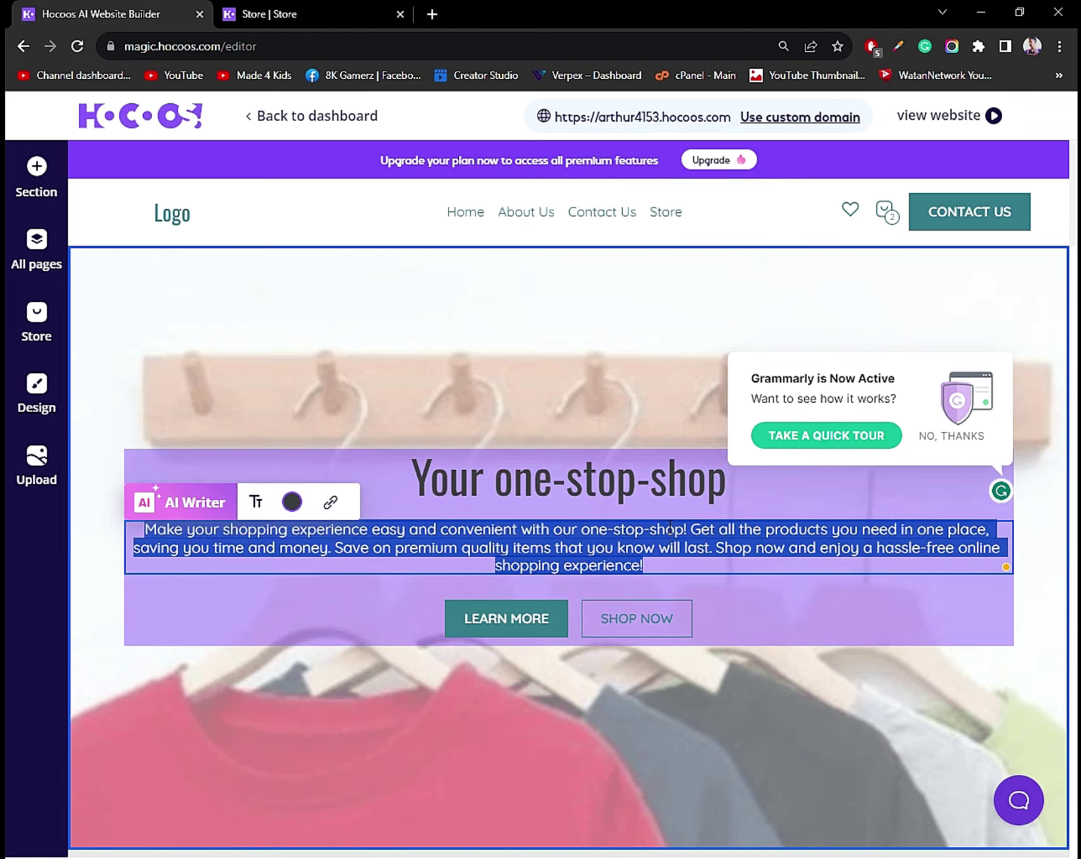
left_click(572, 598)
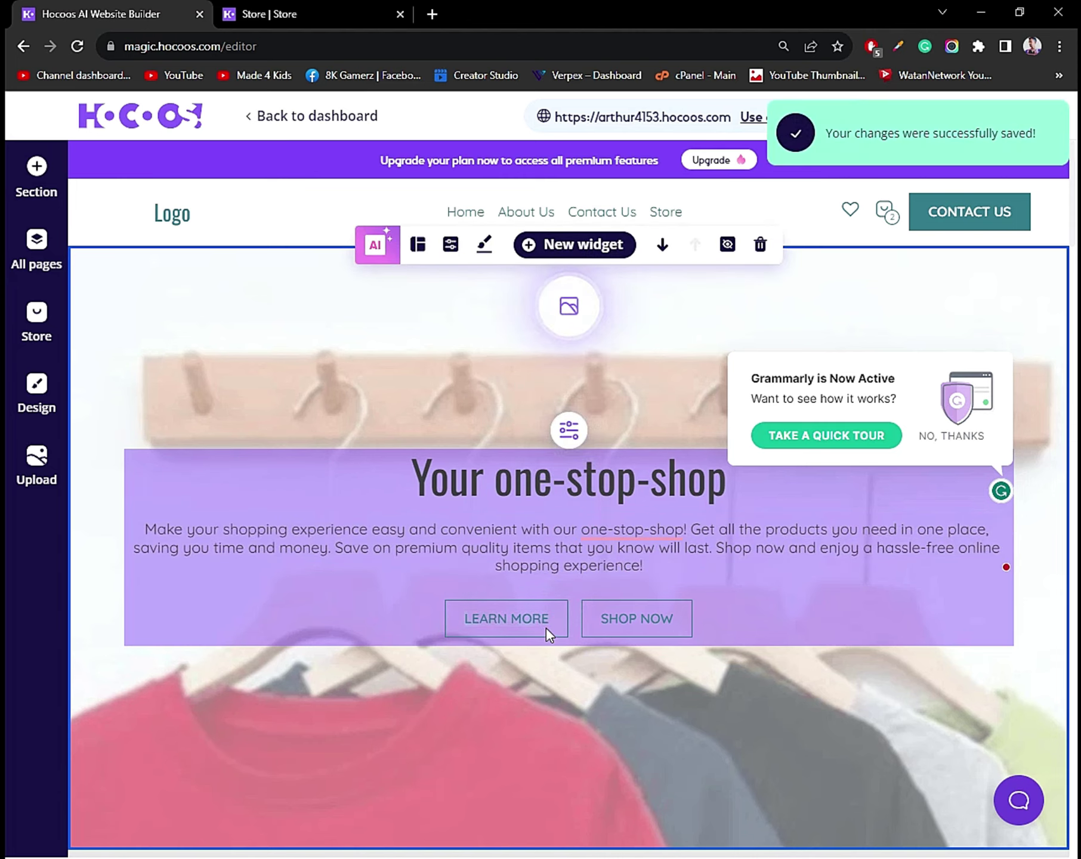
Shorten the LEARN MORE button text to MORE.
double_click(545, 627)
key("shift+Home")
key("BackSpace")
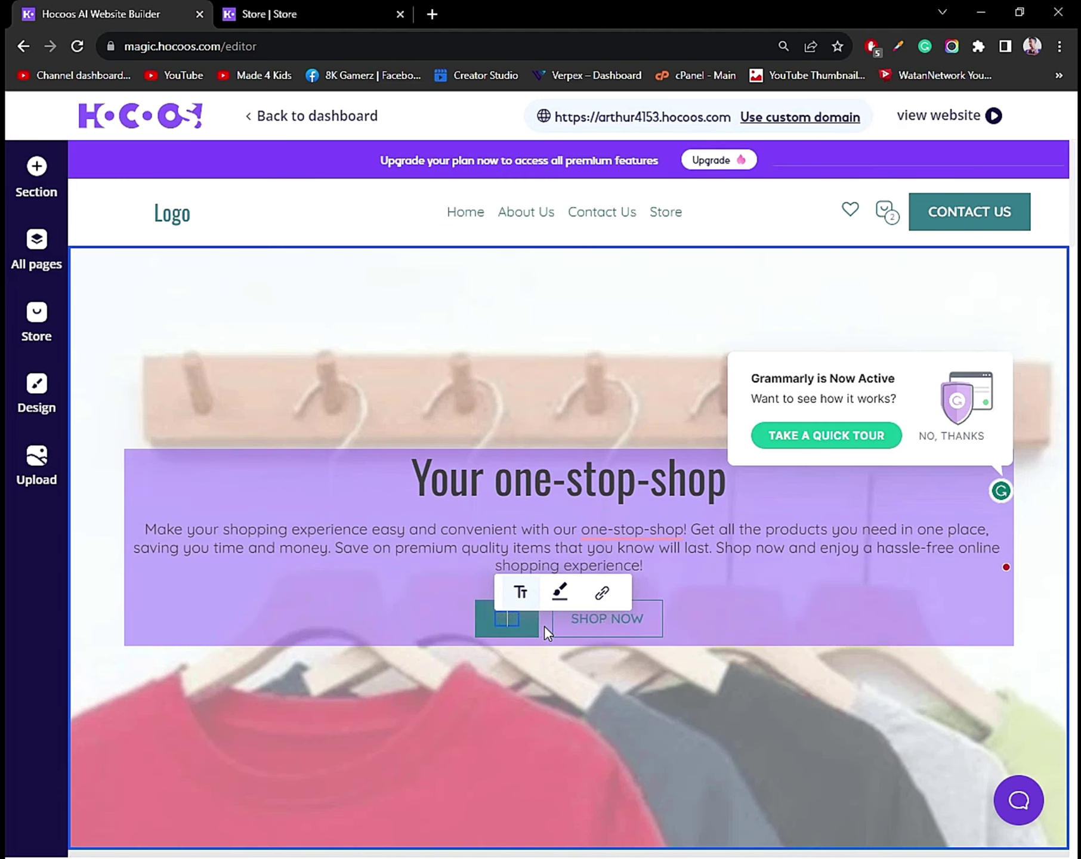
Make buttons pill-shaped with the Rounded style and bring up MORE's link settings.
left_click(553, 592)
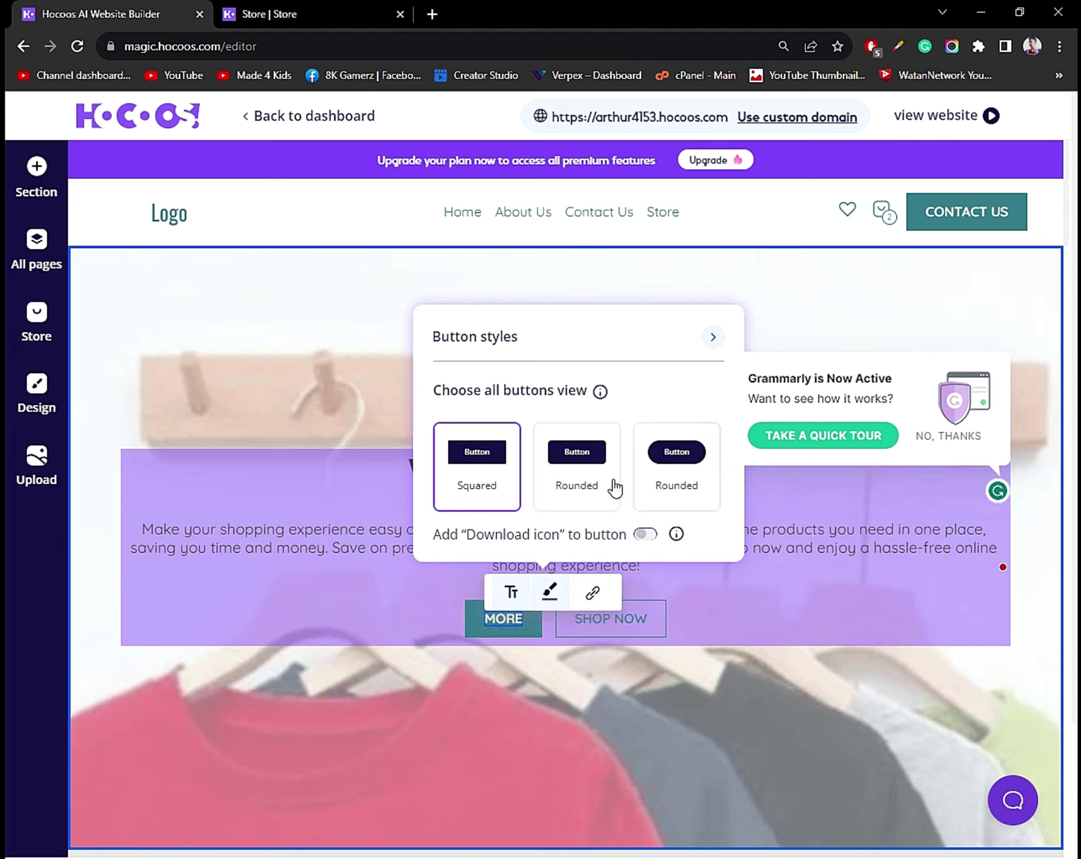
left_click(569, 472)
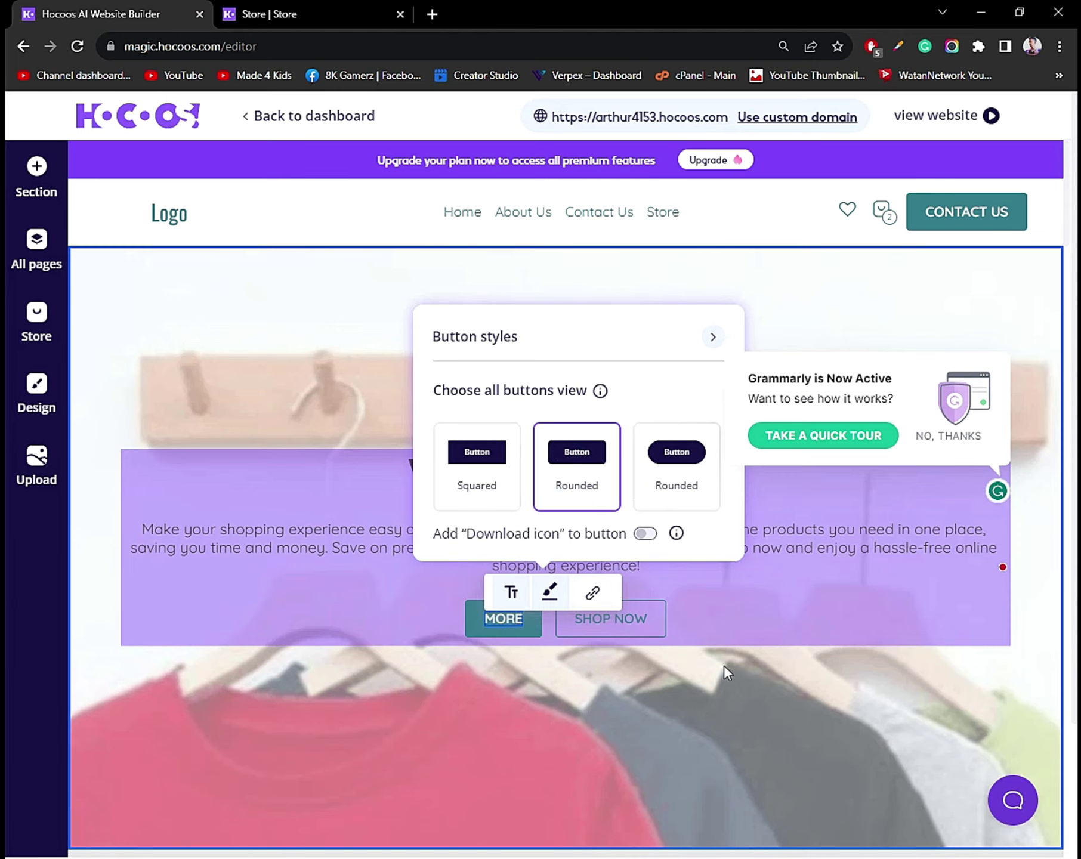
left_click(667, 492)
left_click(716, 587)
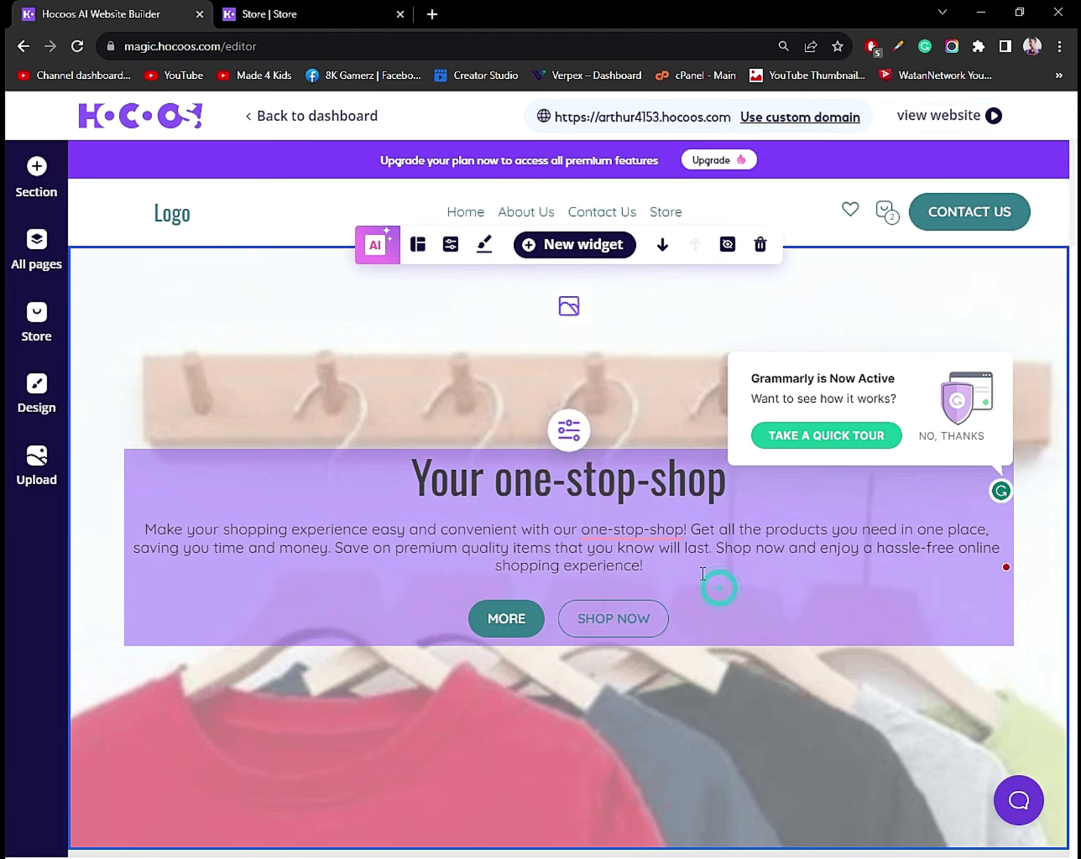
left_click(568, 602)
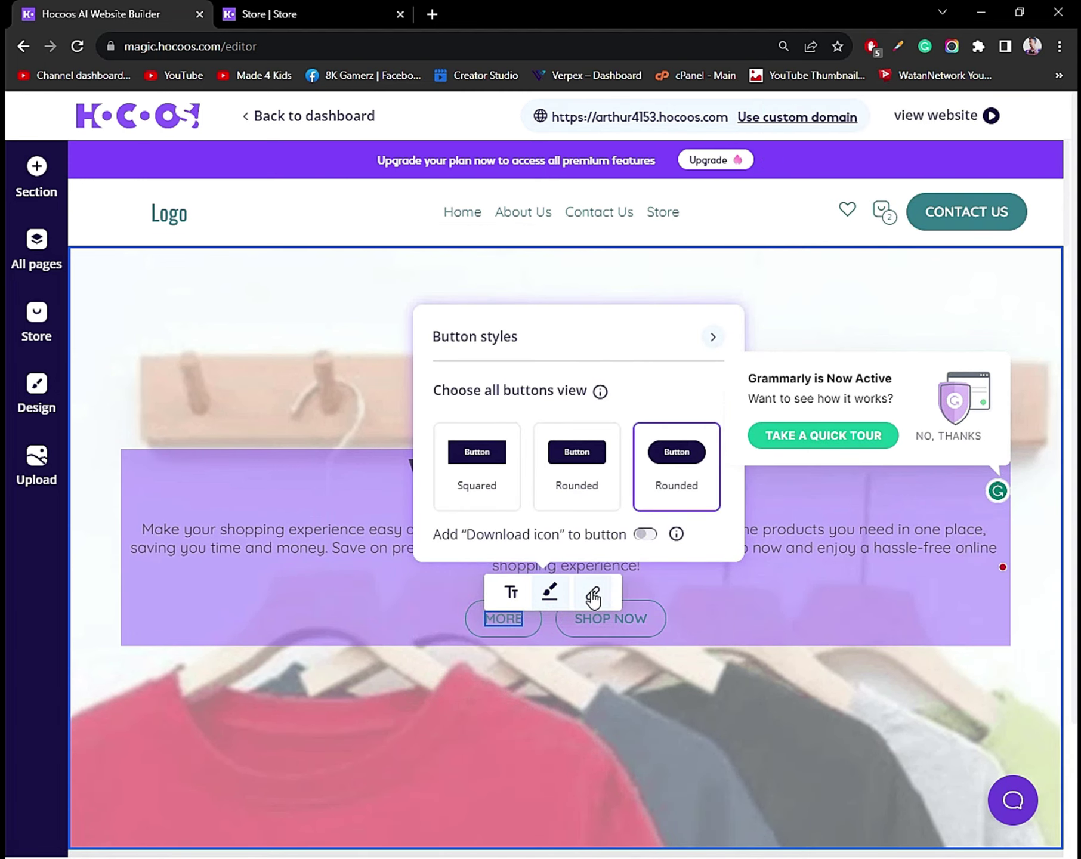
left_click(592, 594)
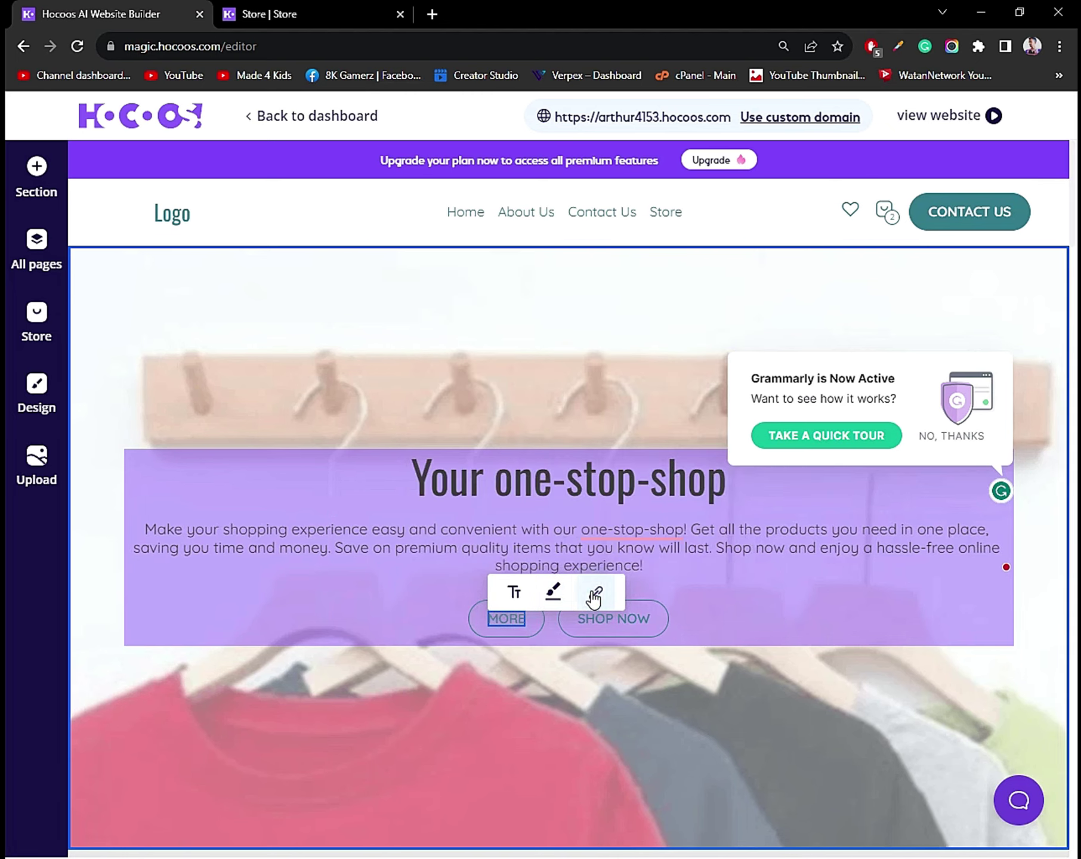
left_click(594, 597)
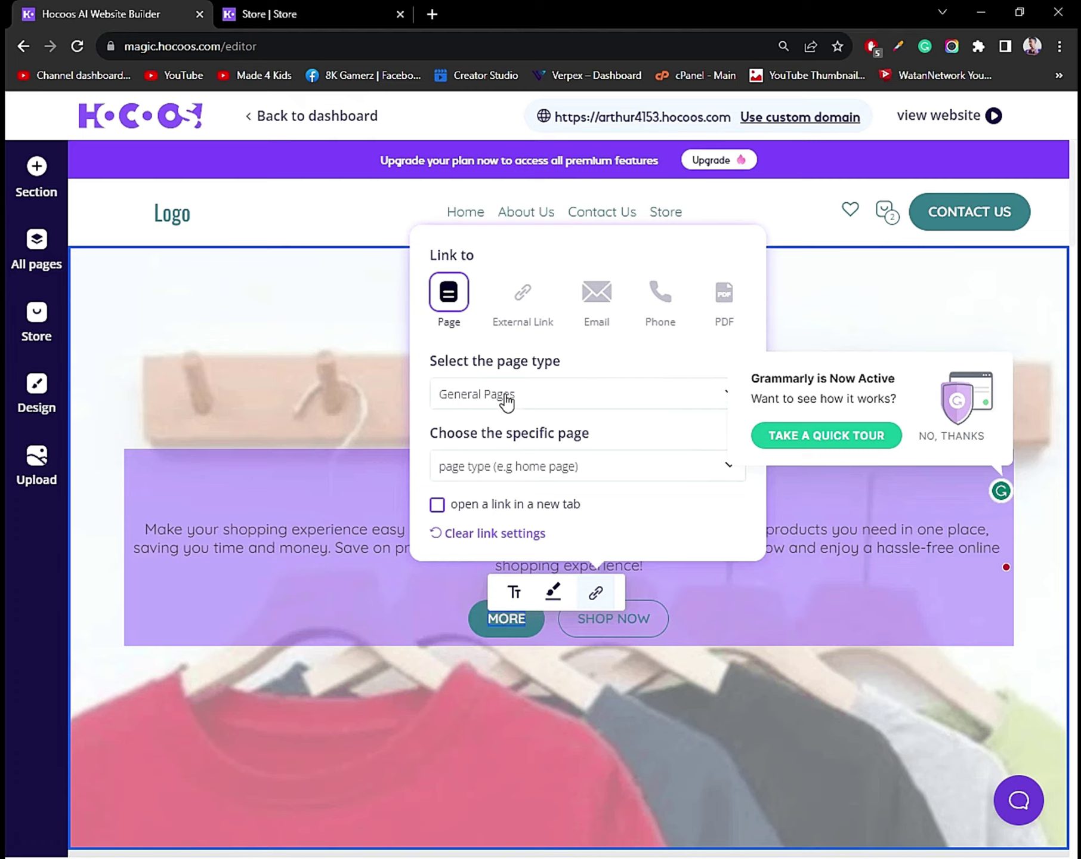
Set MORE to an External Link, save, and select the SHOP NOW text.
left_click(515, 301)
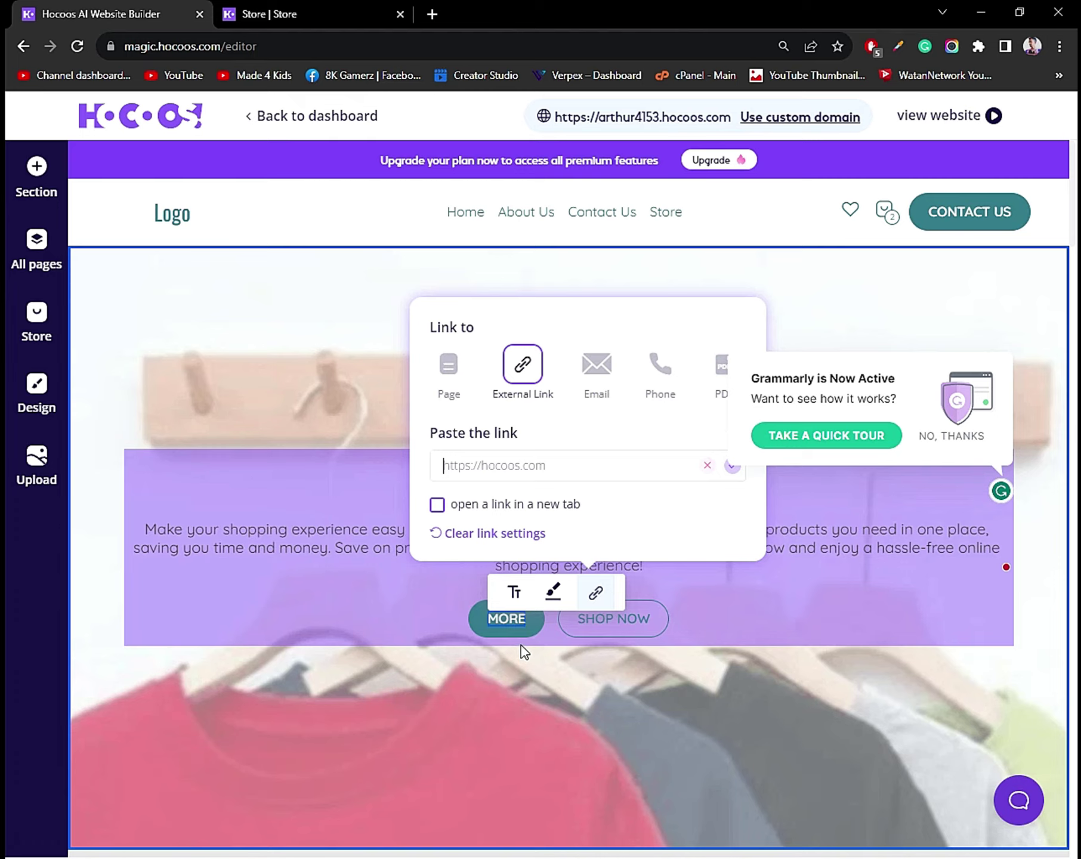
left_click(521, 646)
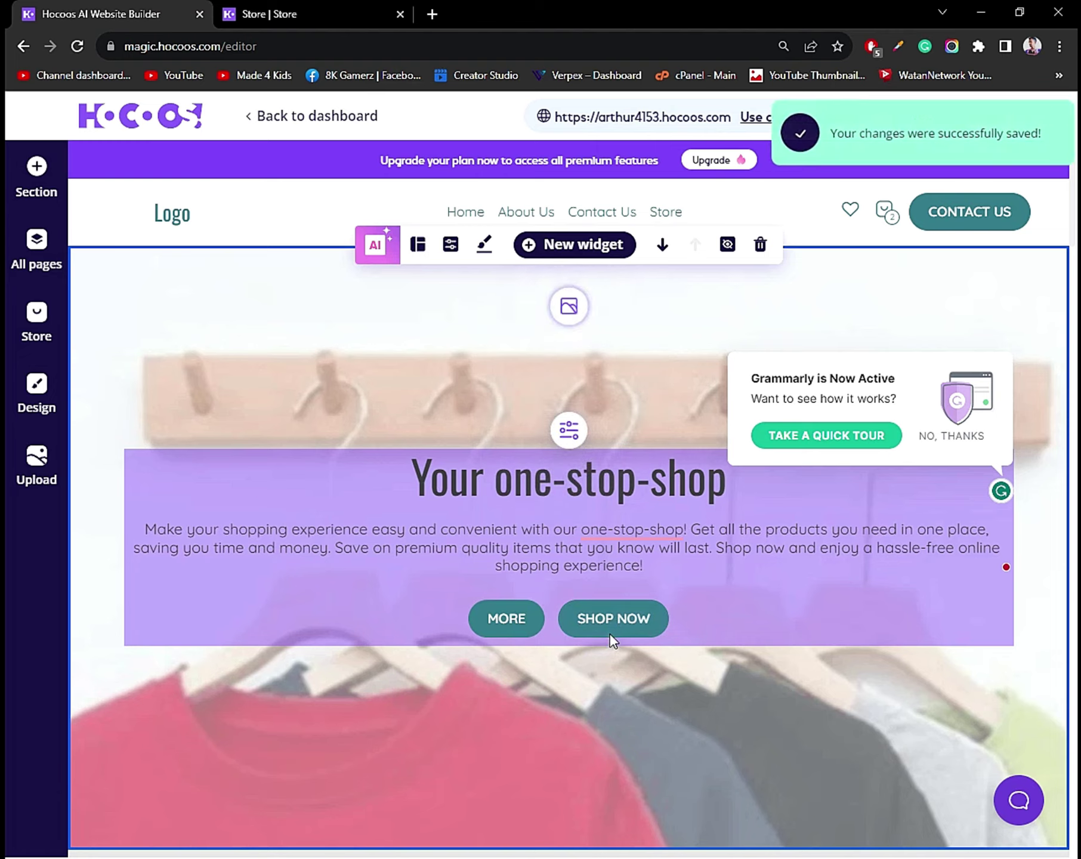
double_click(600, 628)
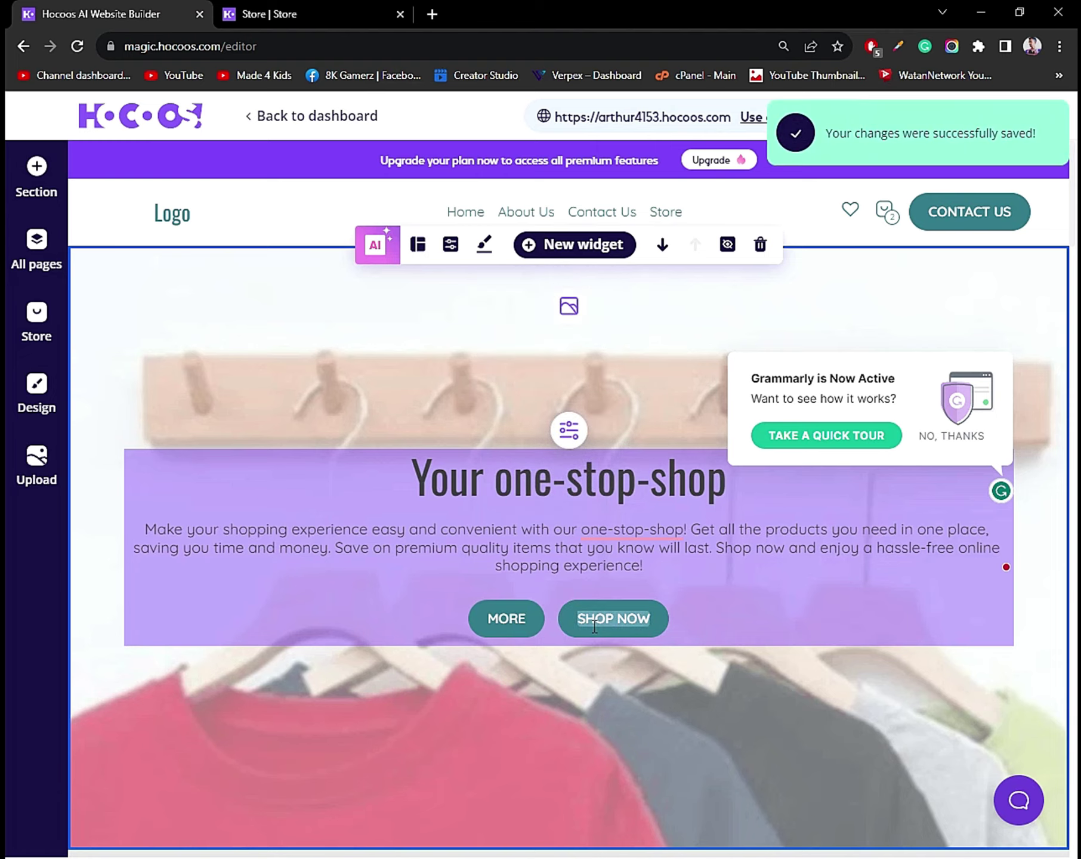
Copy the live store collection page's web address and go back to the editor.
left_click(336, 11)
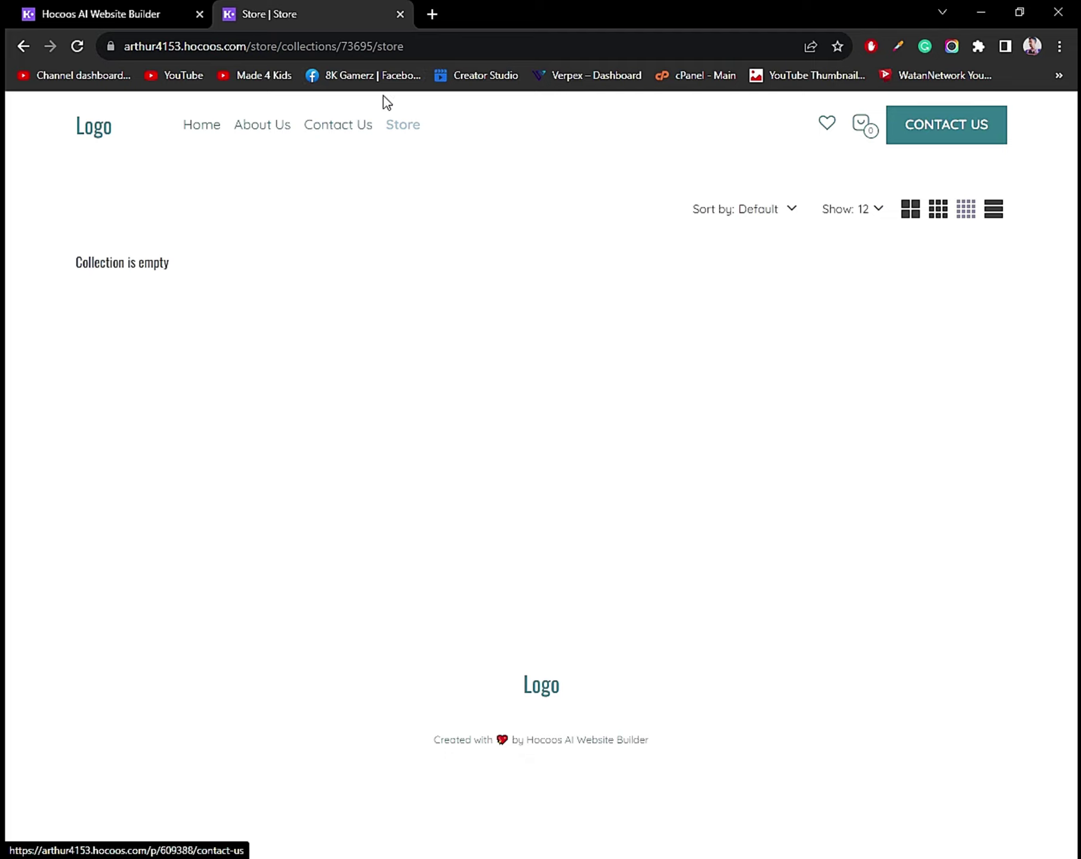
left_click(387, 57)
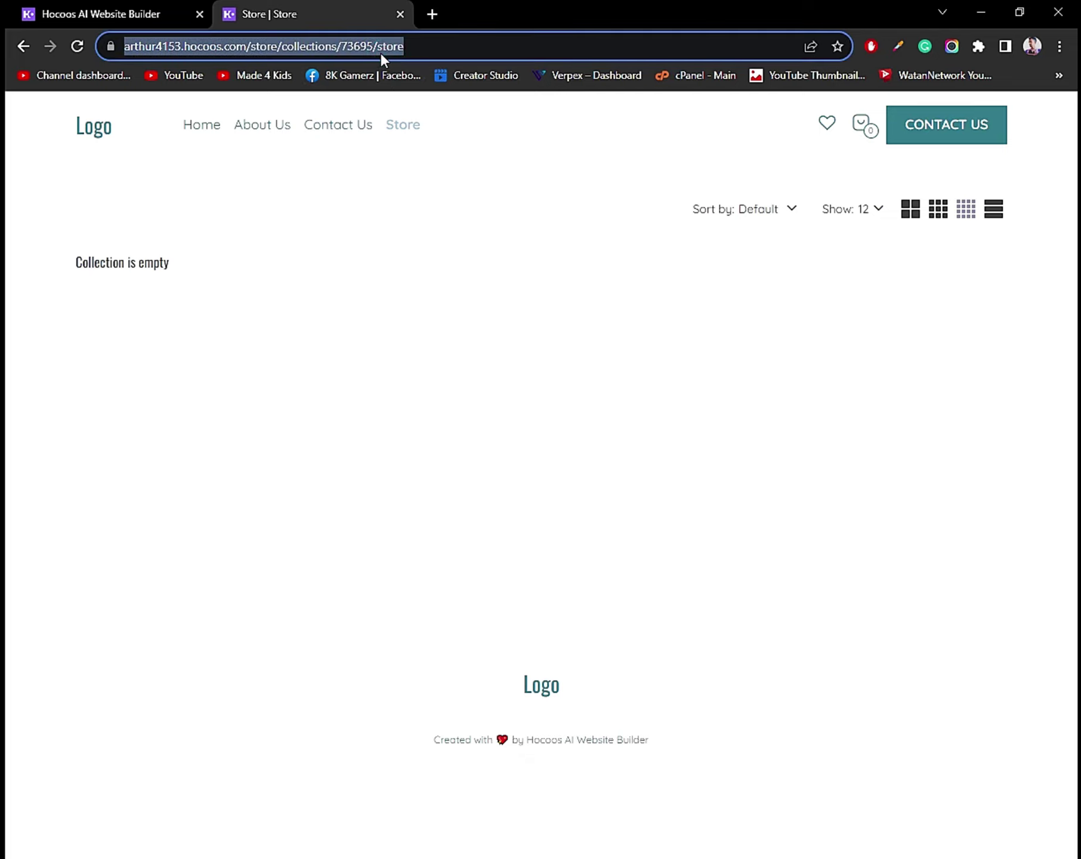
left_click(189, 14)
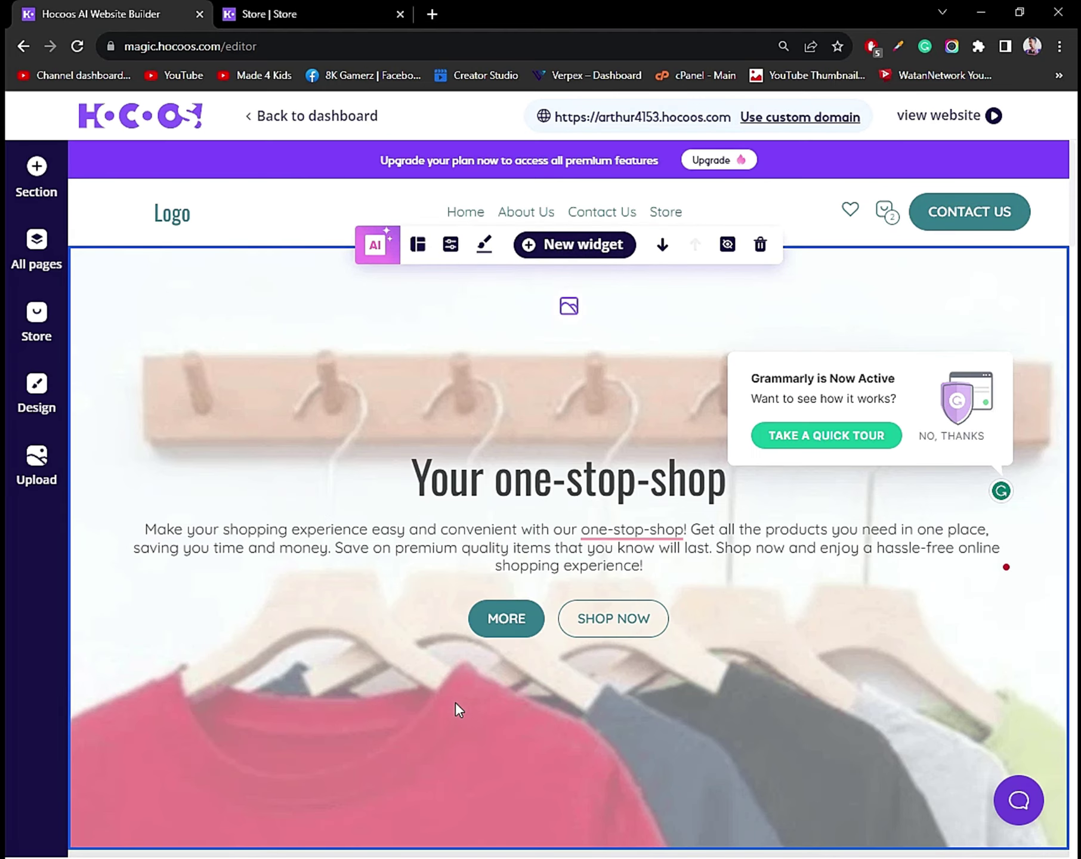
Link the SHOP NOW button as an External Link to the copied store URL and save.
right_click(636, 634)
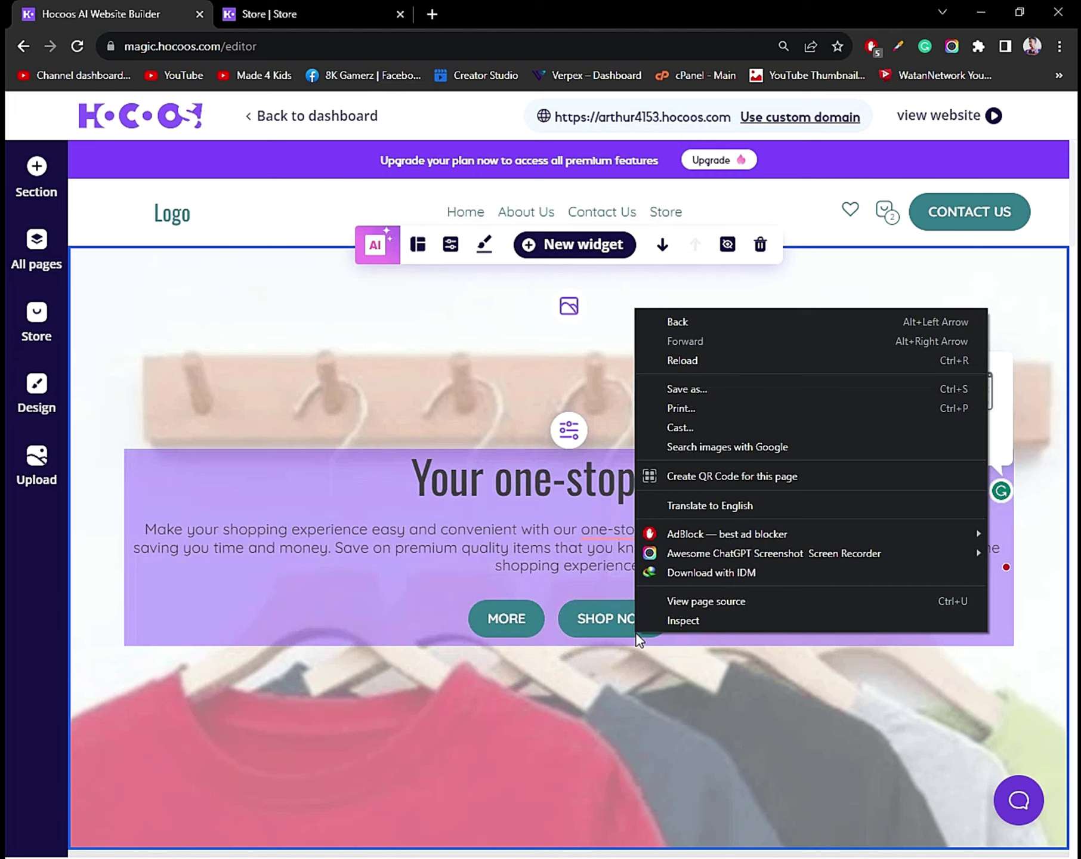
left_click(604, 617)
left_click(681, 593)
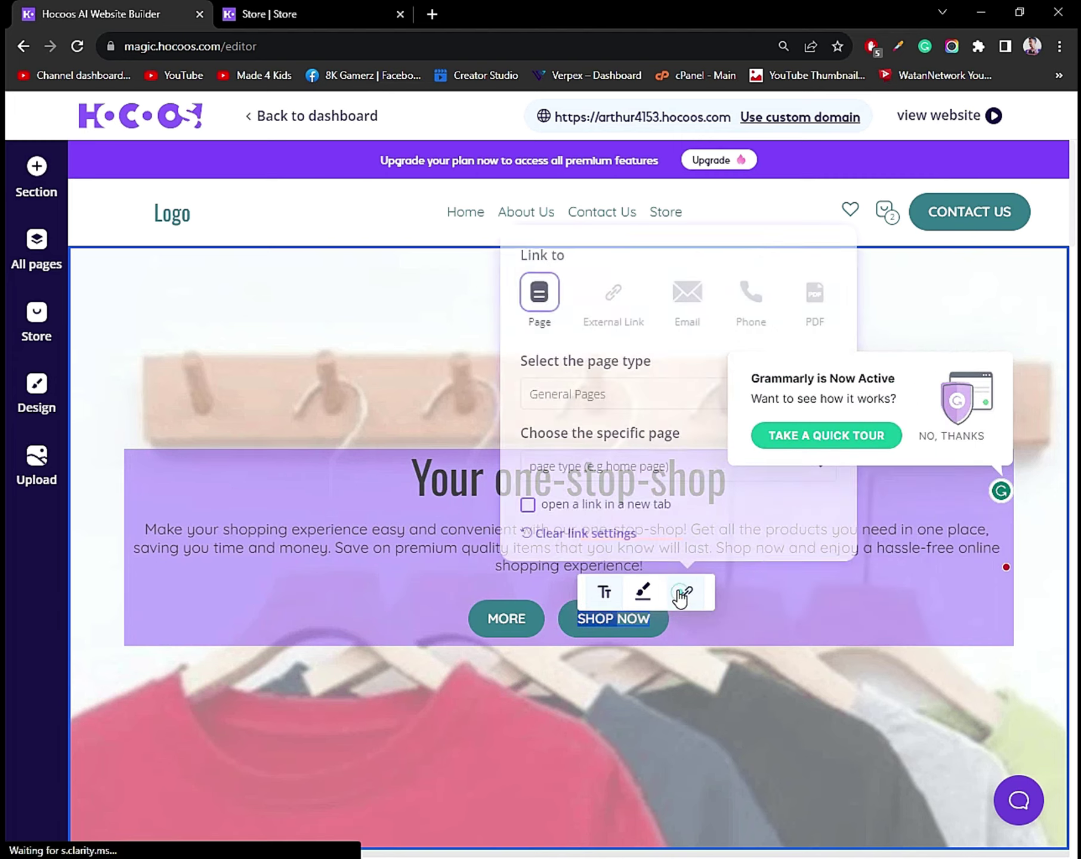
left_click(611, 289)
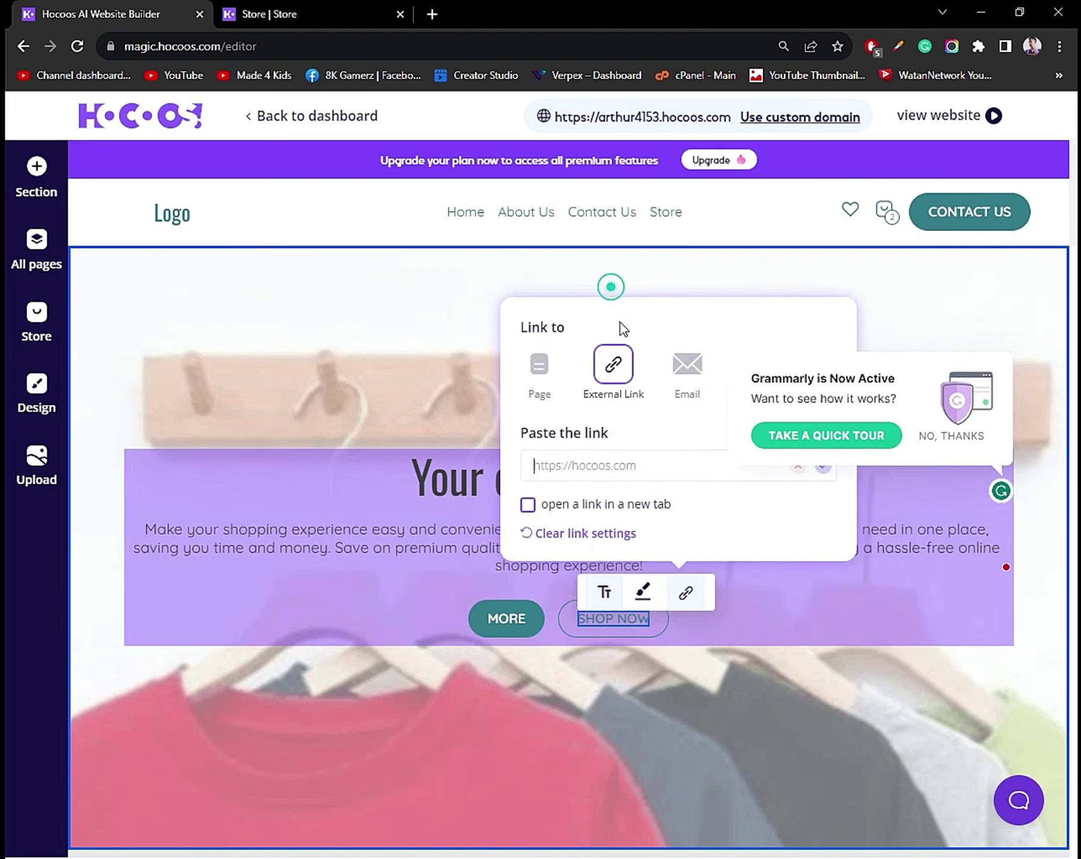
left_click(608, 465)
key("ctrl+v")
left_click(540, 364)
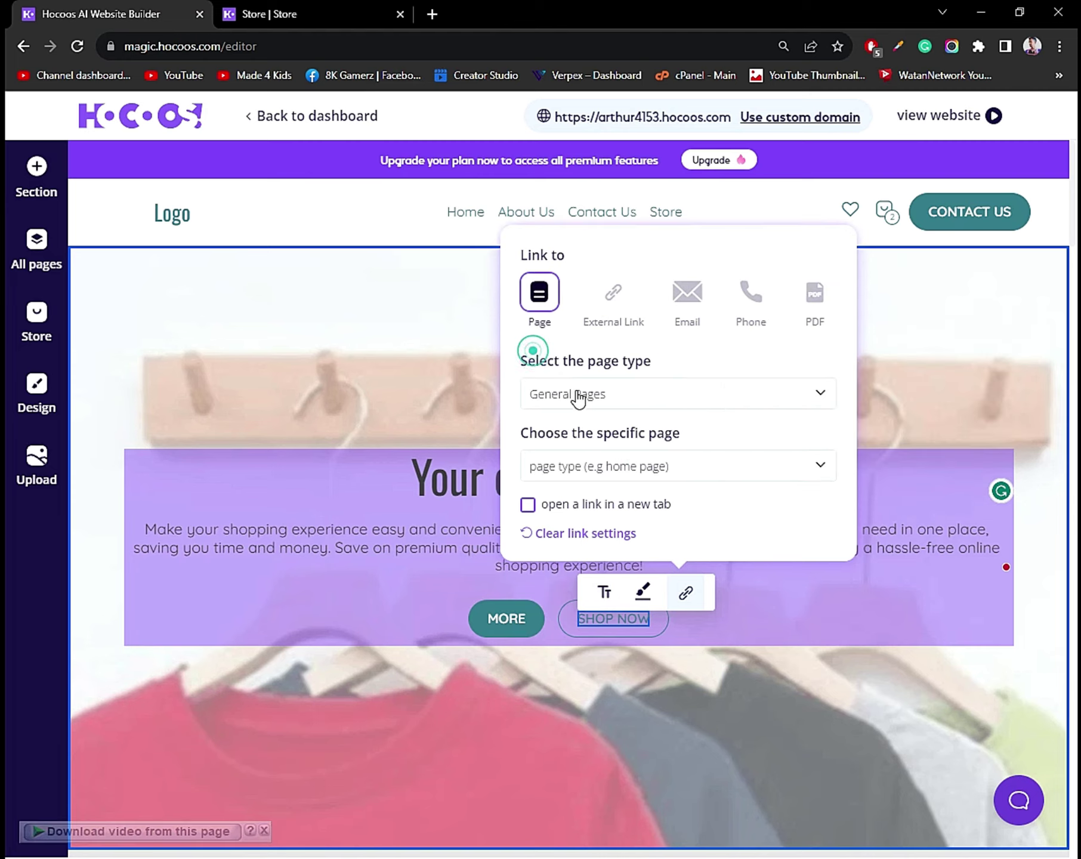
left_click(635, 397)
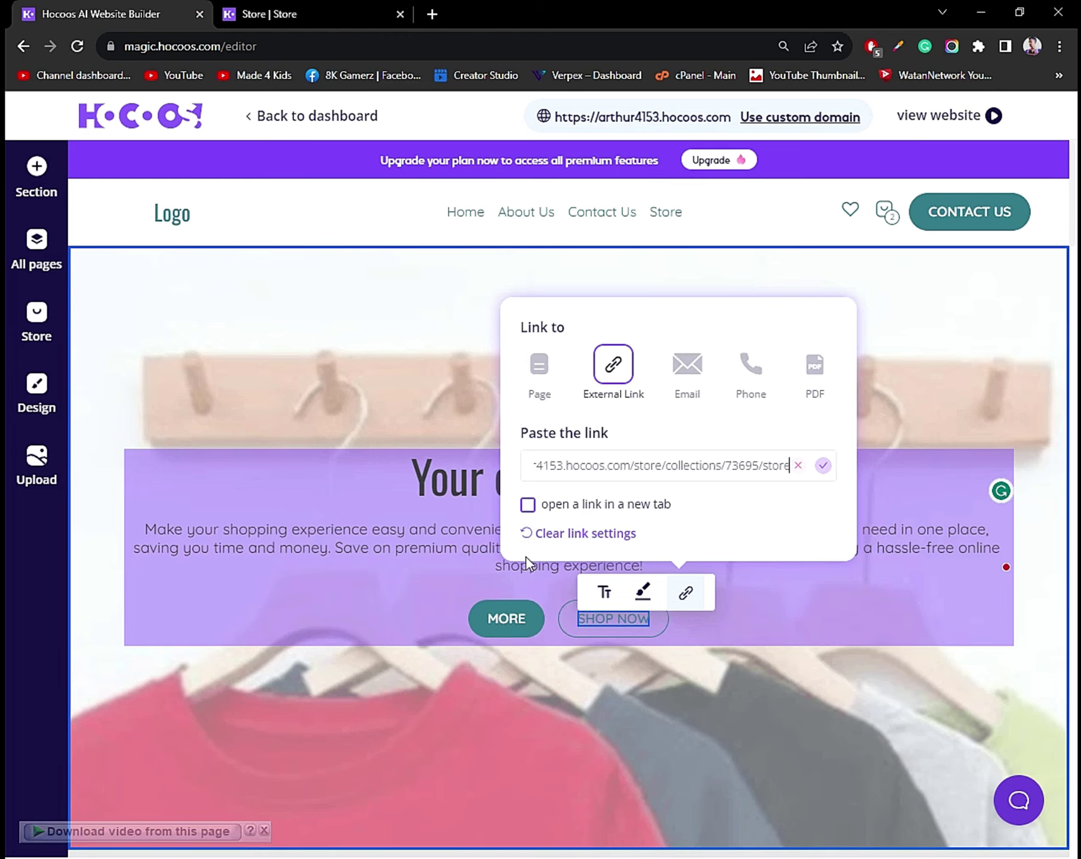
left_click(915, 415)
left_click(912, 410)
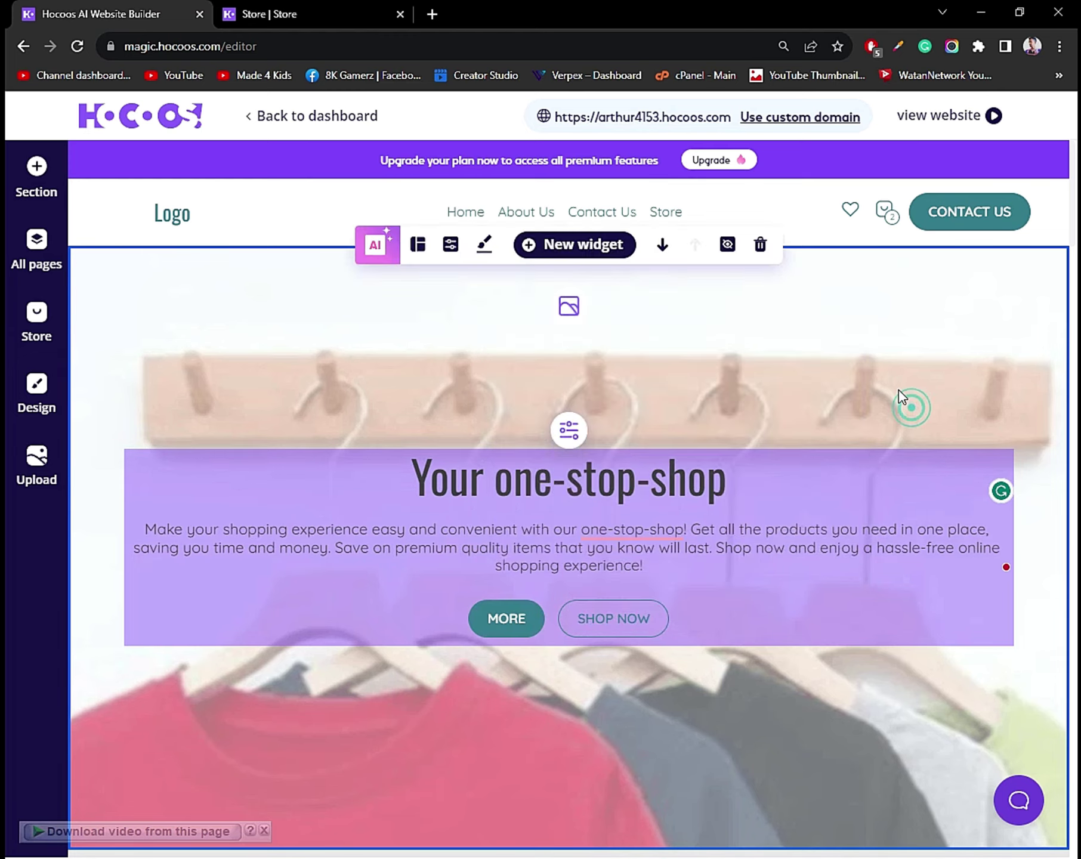
Replace Featured Item 1's bag image with the navy T-shirt photo from My images.
scroll(680, 522, "down", 6)
scroll(686, 528, "down", 1)
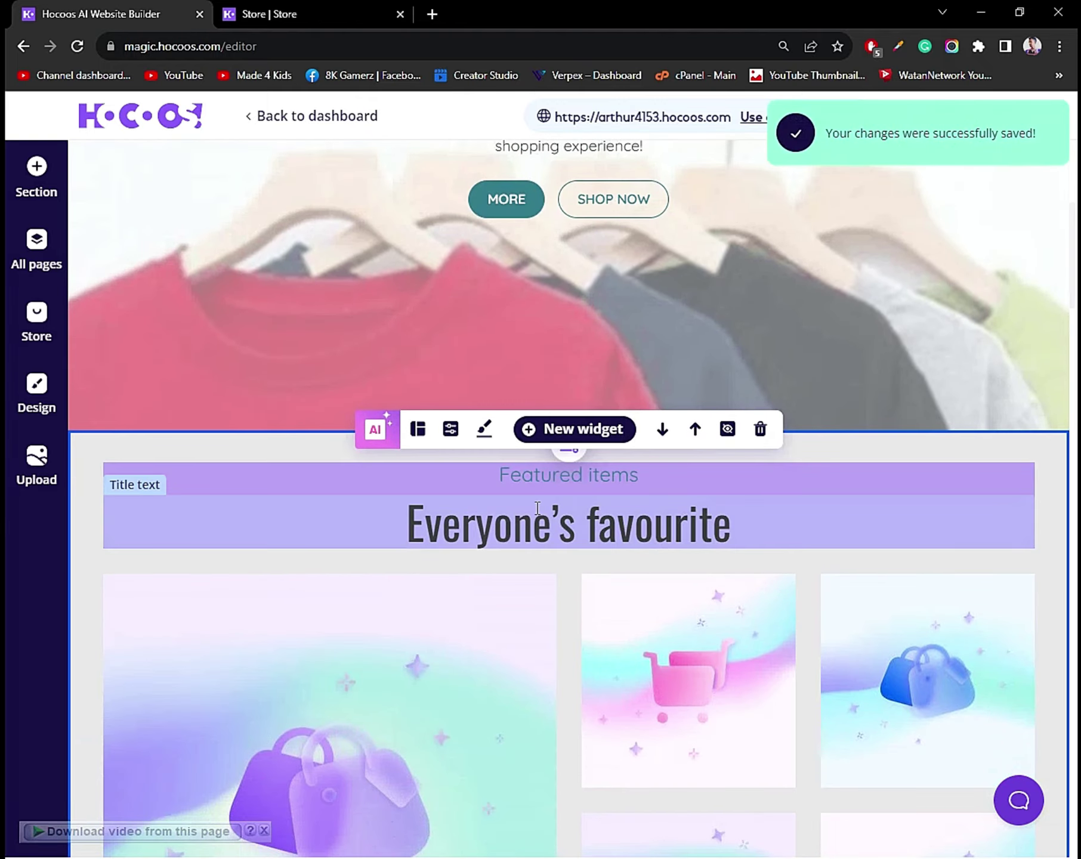
scroll(621, 555, "down", 8)
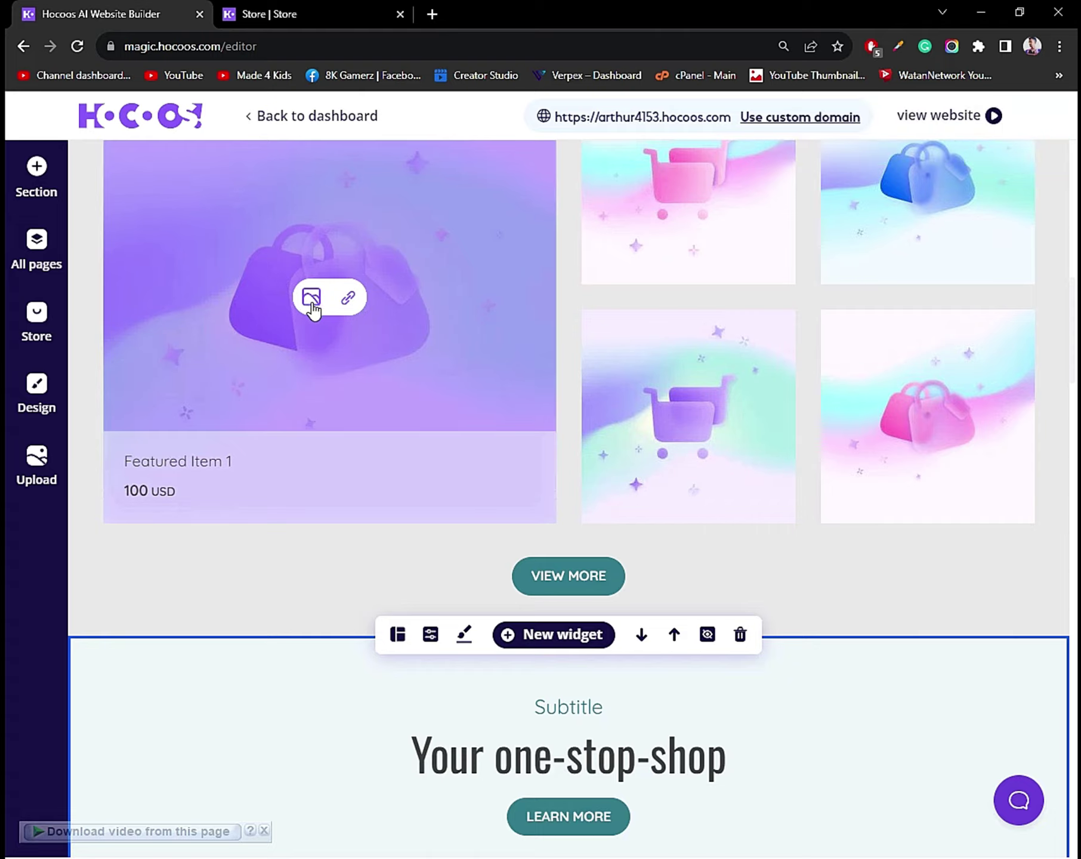
left_click(311, 303)
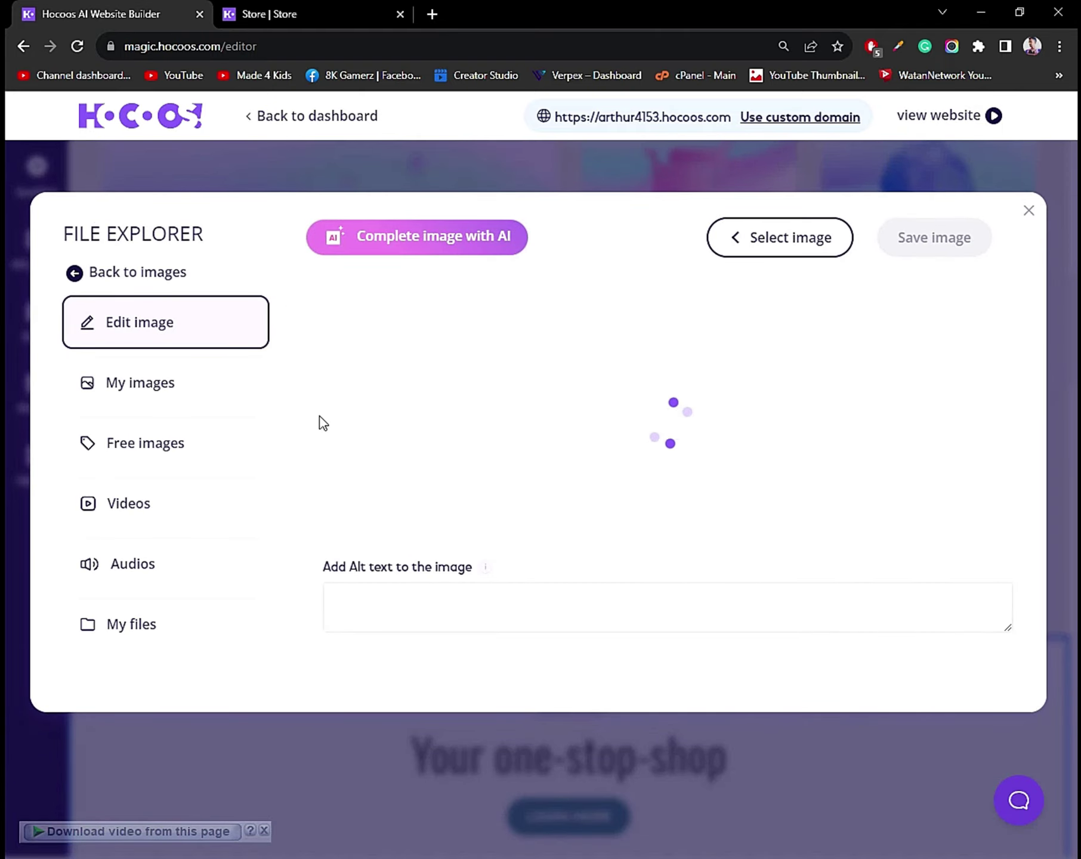
left_click(179, 383)
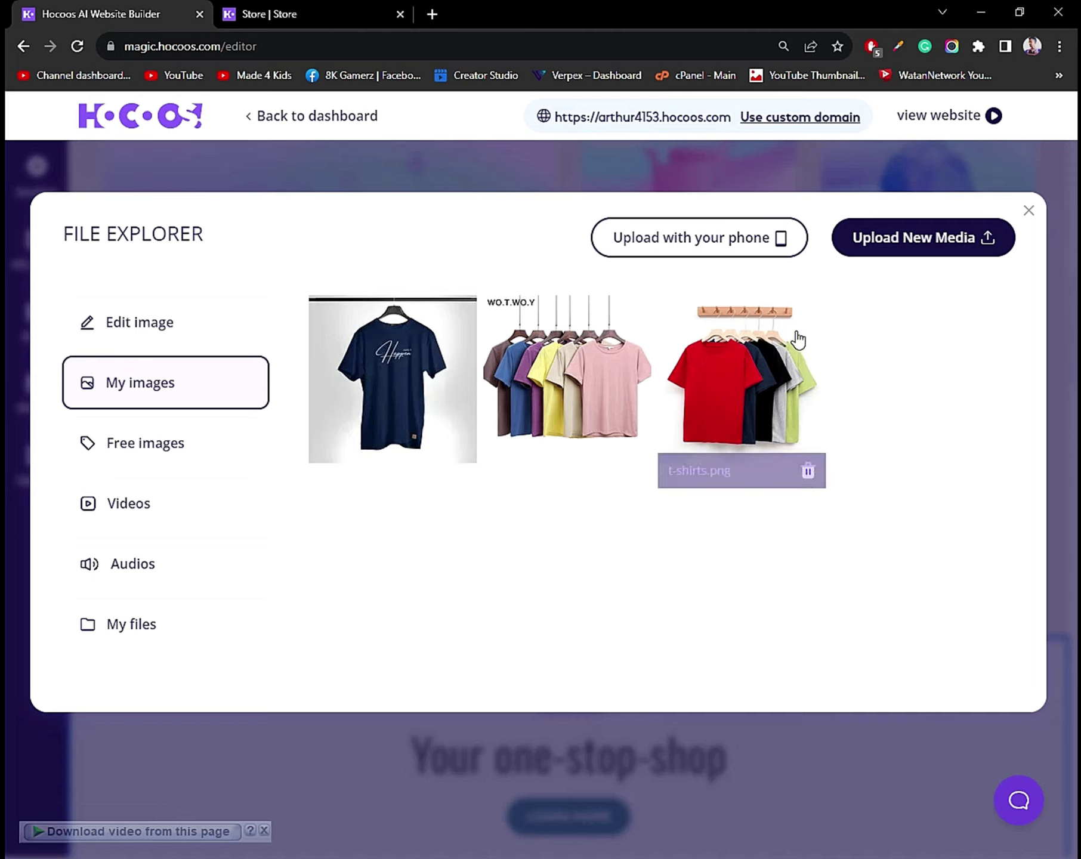
left_click(107, 451)
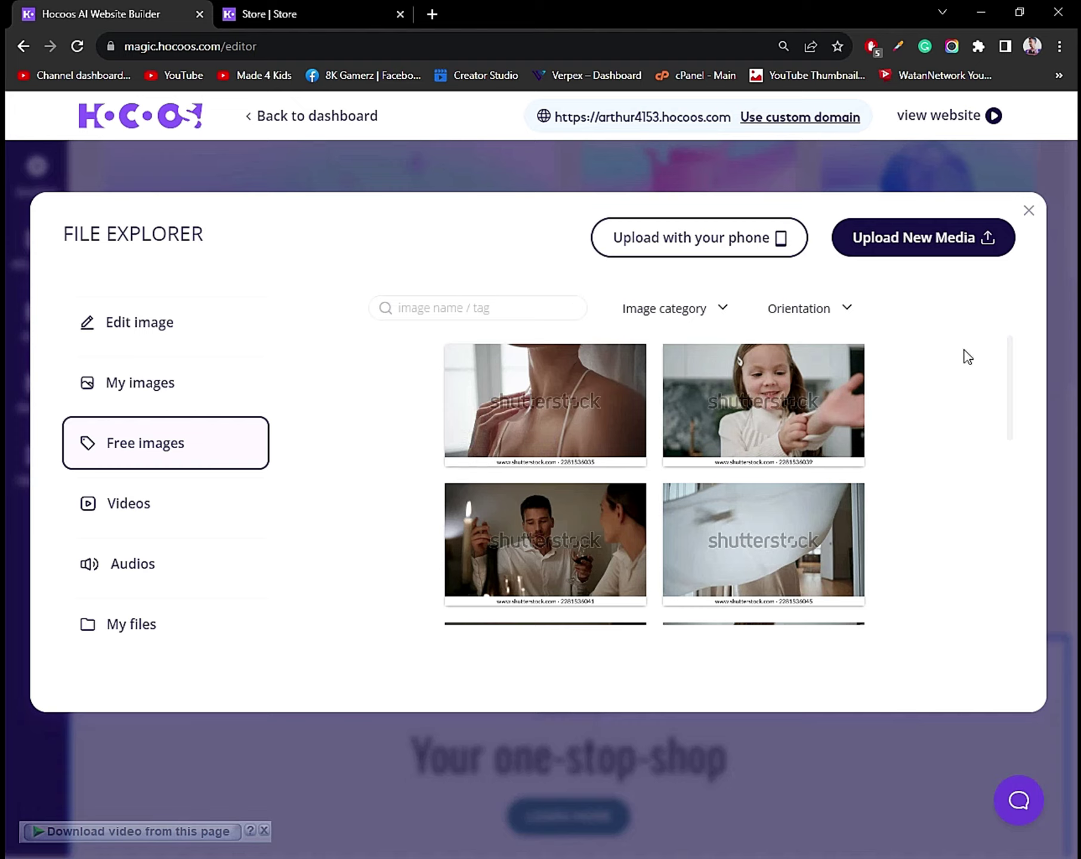
left_click(124, 383)
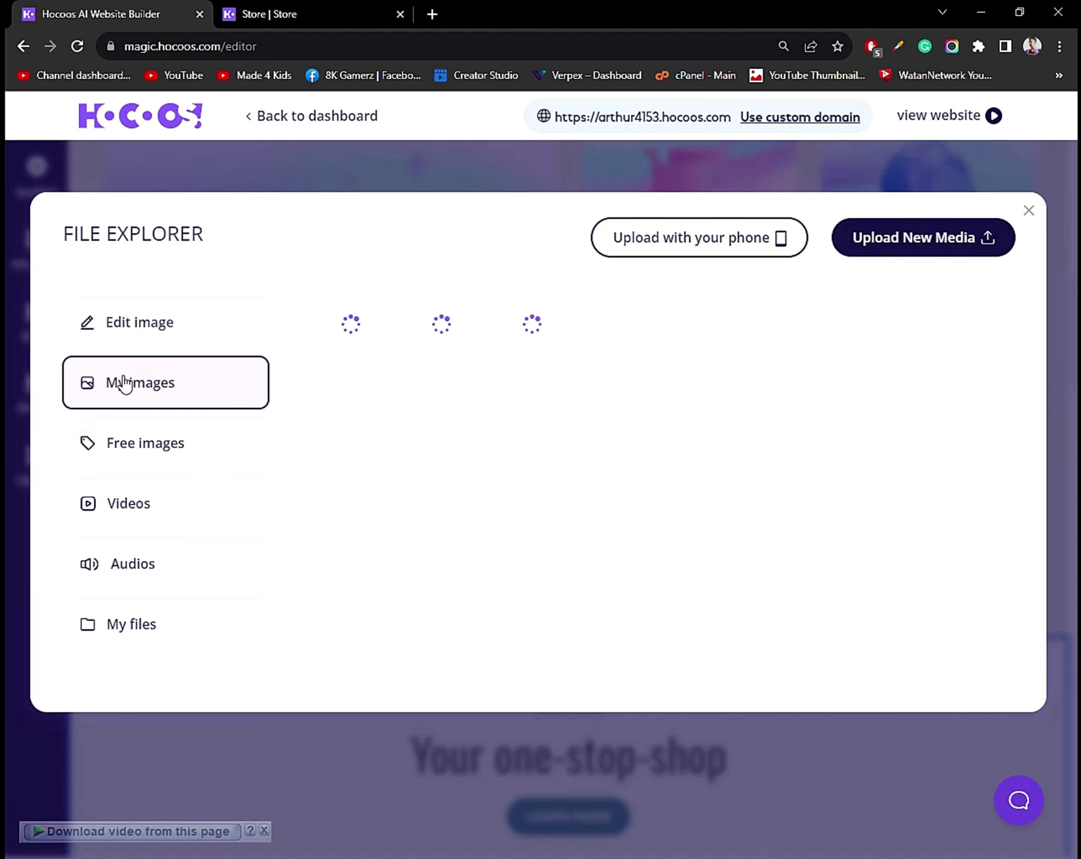
left_click(391, 391)
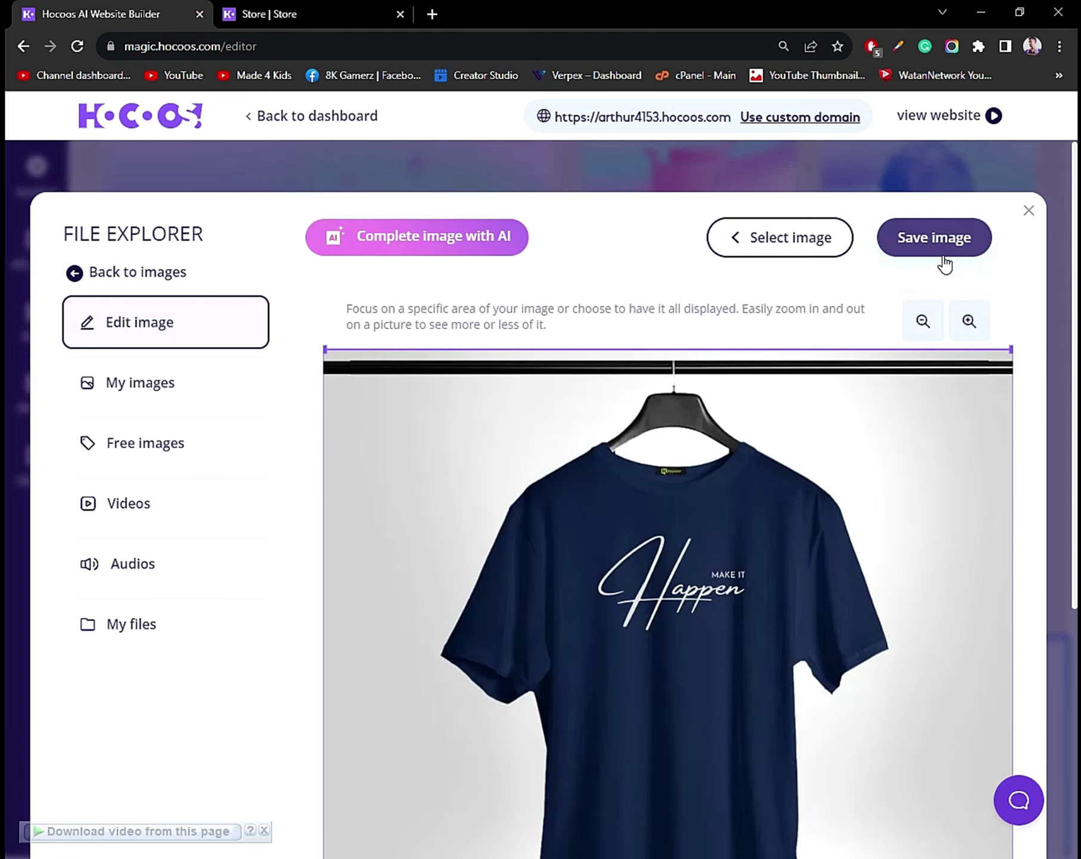
left_click(942, 238)
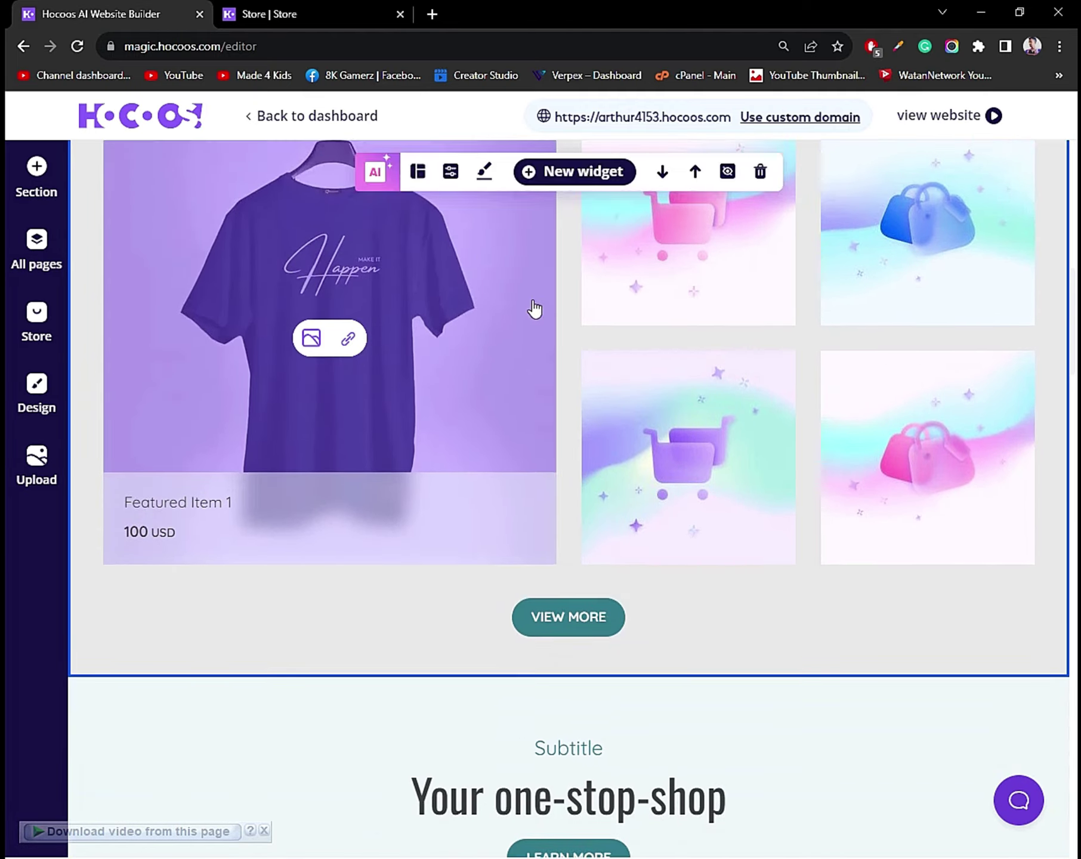
Replace Featured Item 2's image with the row of coloured T-shirts photo.
scroll(825, 596, "down", 1)
scroll(937, 695, "up", 3)
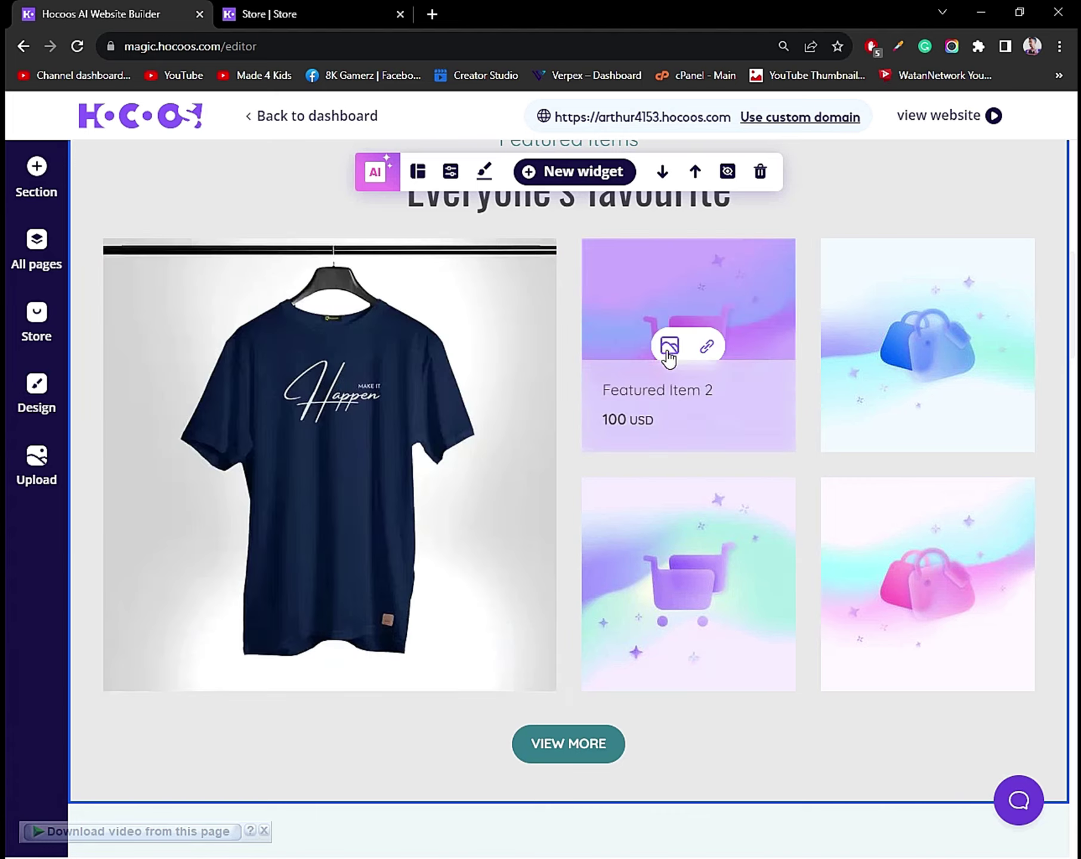
left_click(671, 351)
left_click(191, 376)
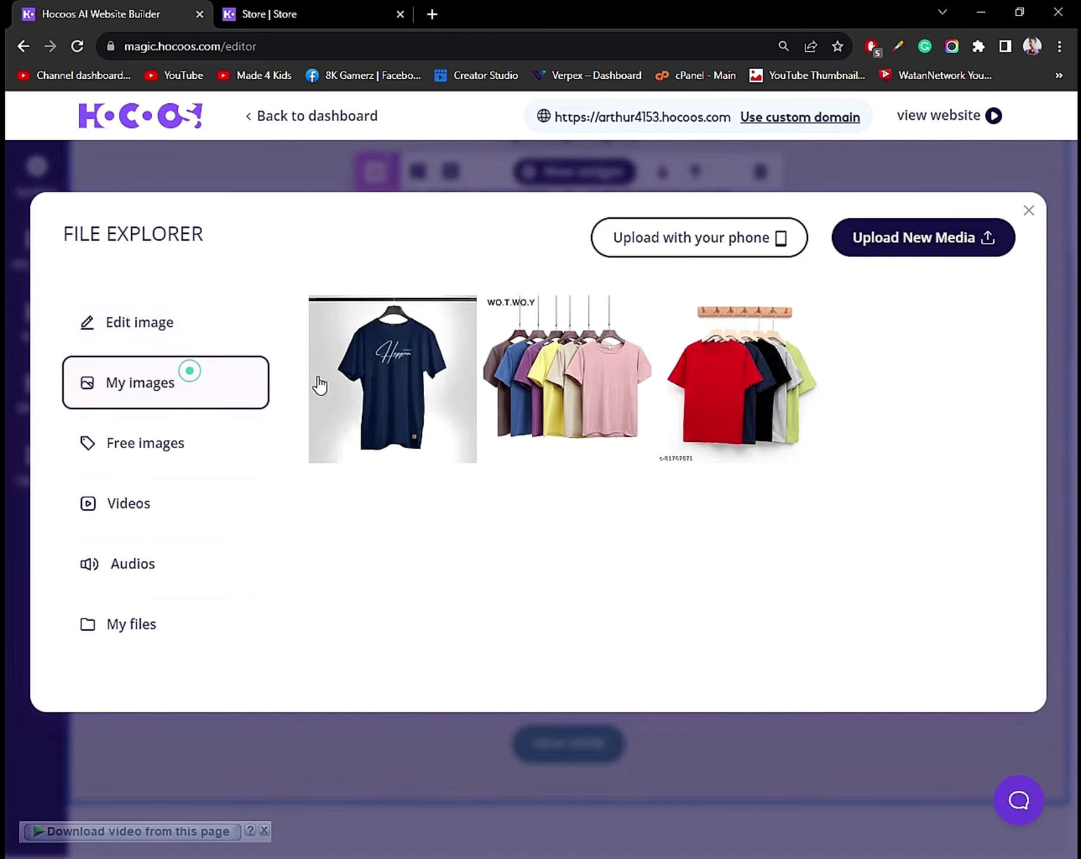
left_click(316, 381)
left_click(947, 242)
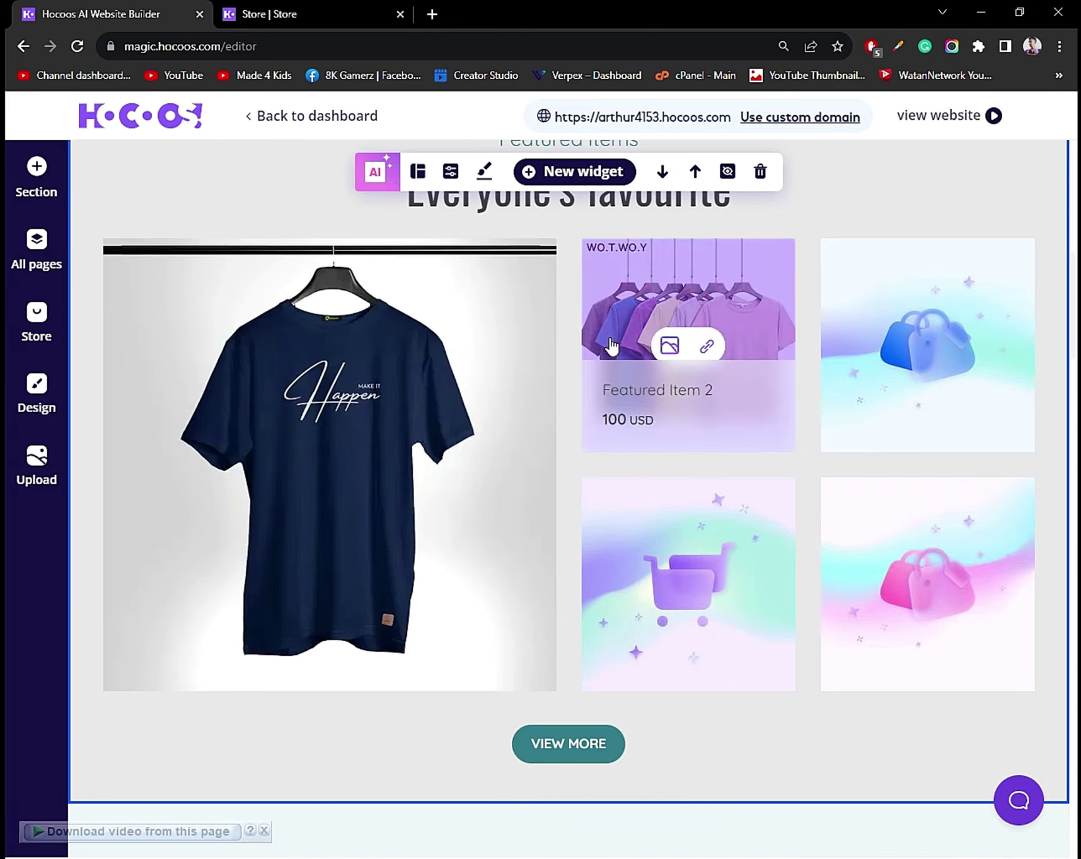
scroll(561, 536, "down", 4)
scroll(561, 536, "down", 8)
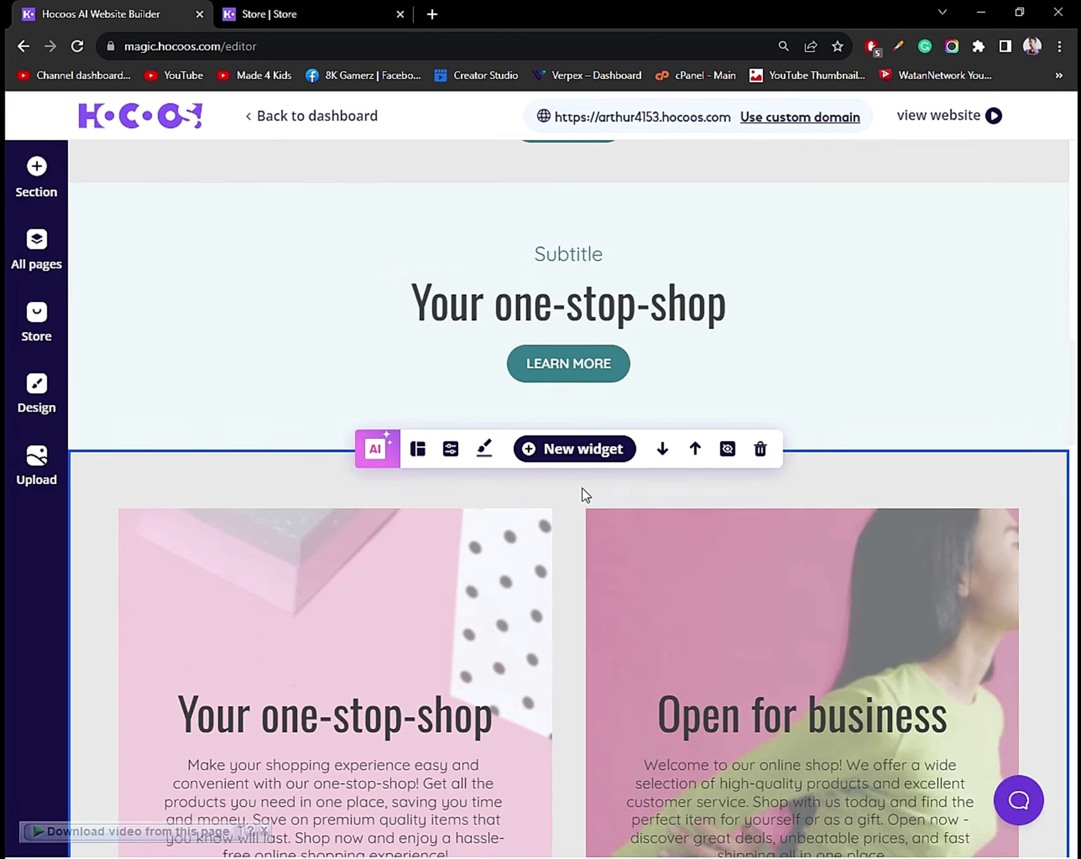
scroll(560, 466, "down", 4)
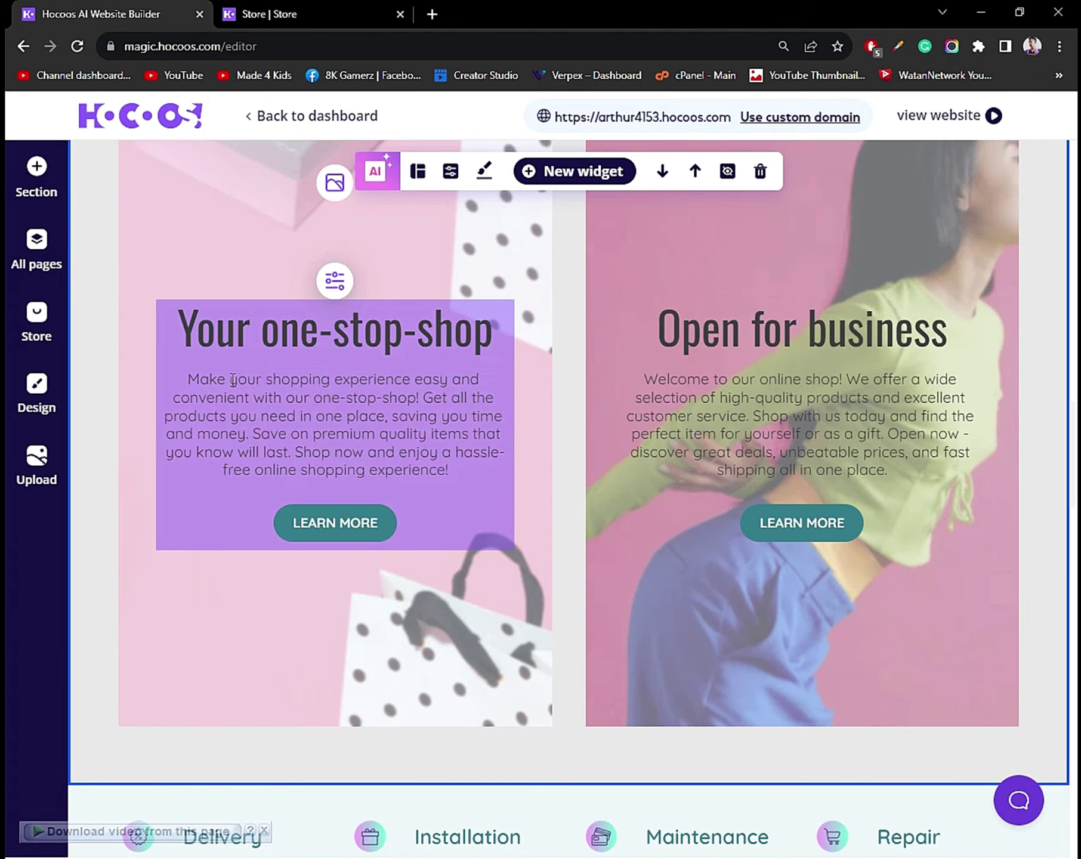
scroll(642, 425, "down", 15)
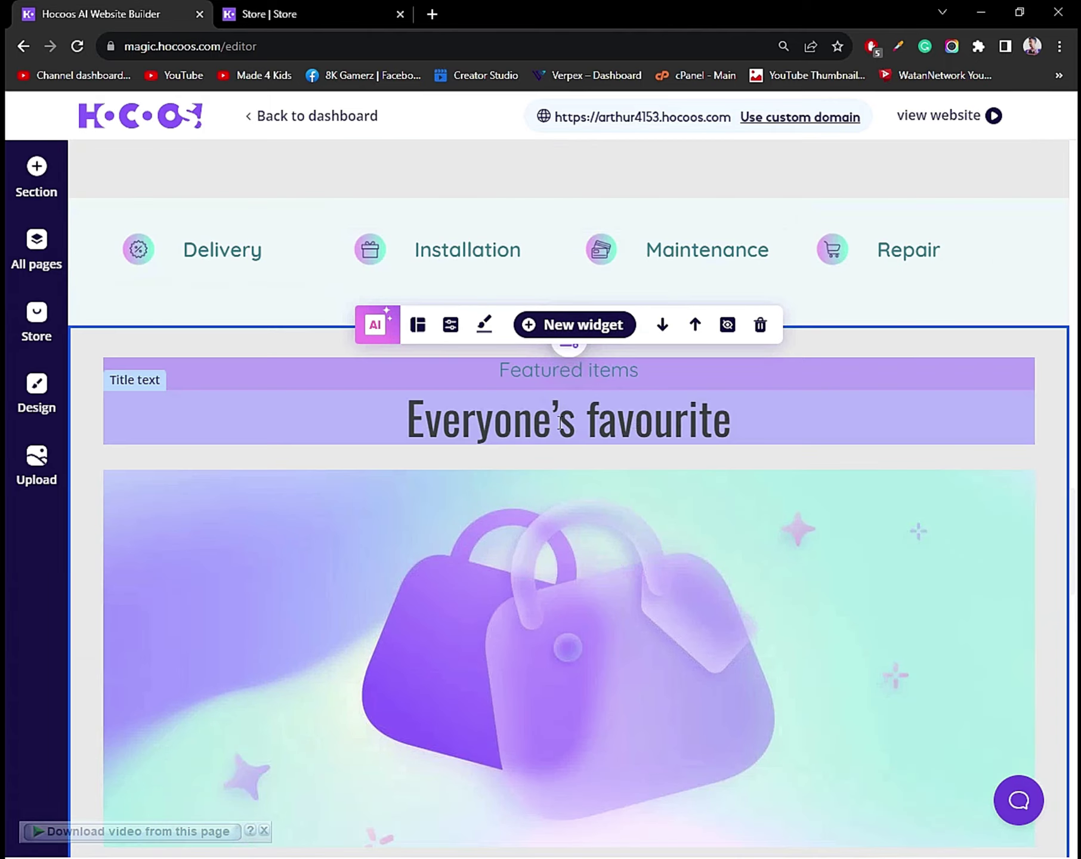
scroll(471, 368, "down", 1)
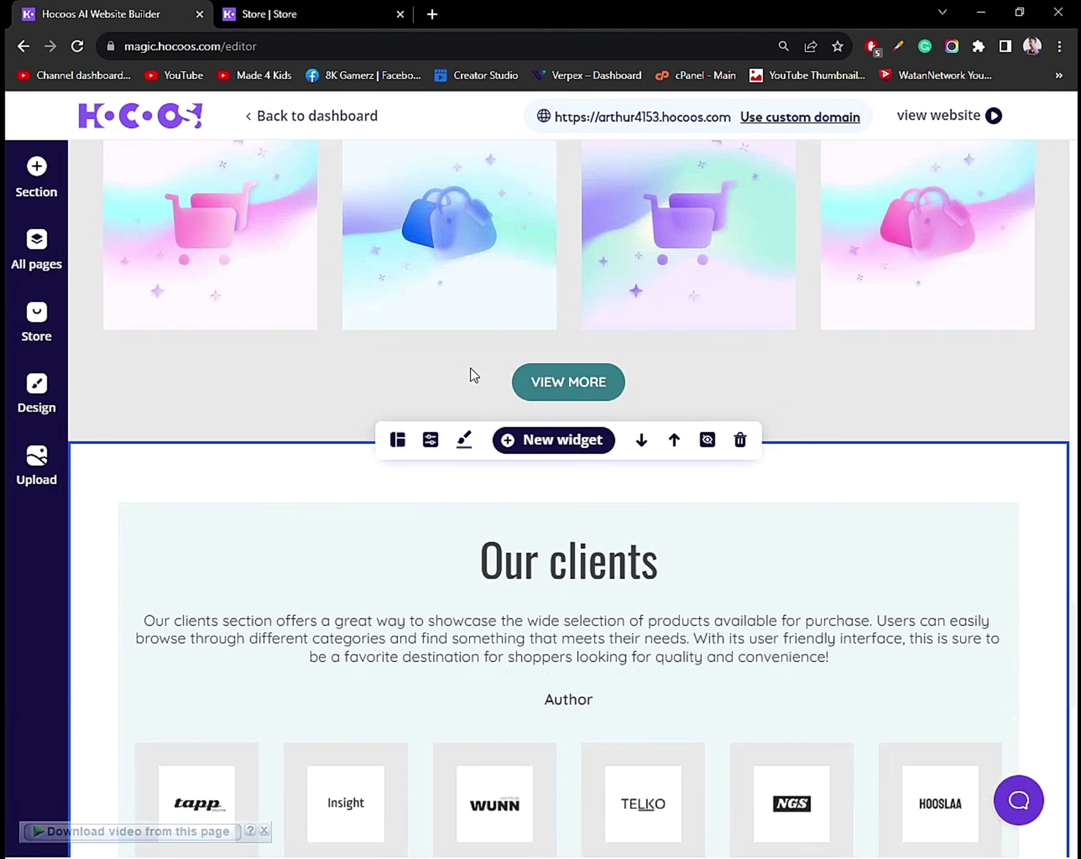
scroll(406, 291, "down", 10)
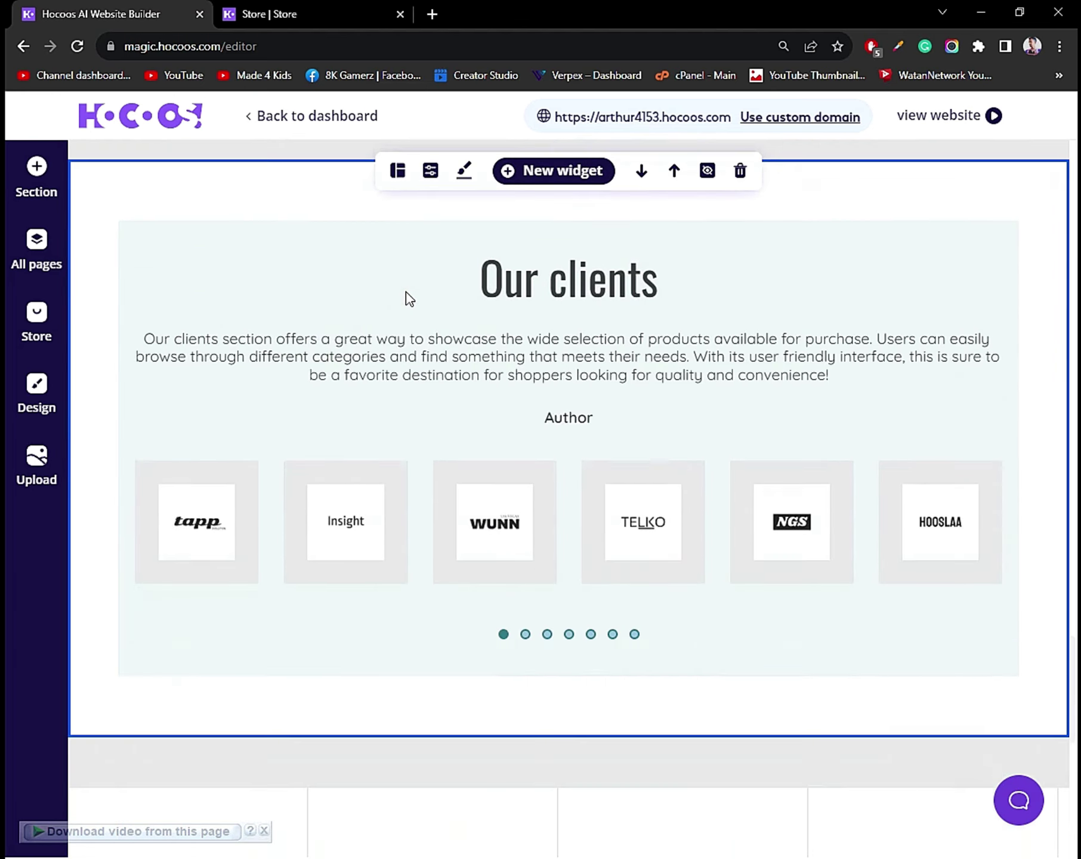
scroll(406, 291, "up", 5)
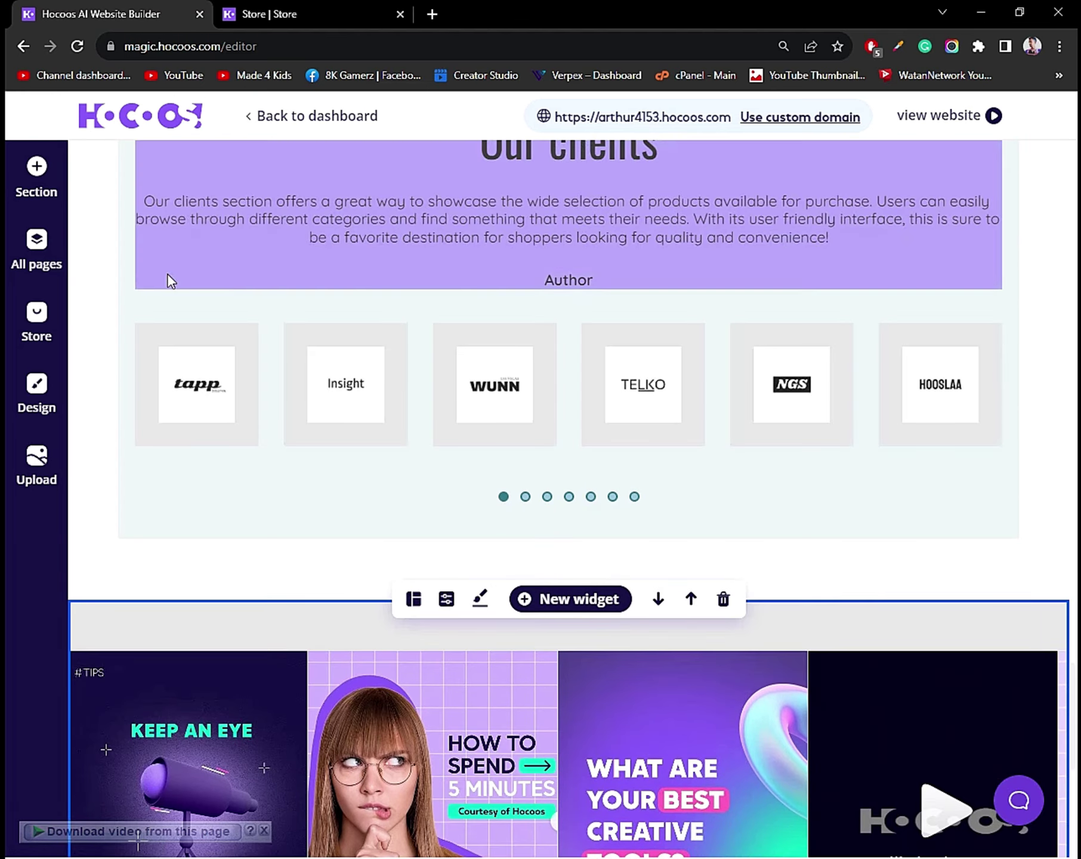
scroll(627, 449, "up", 2)
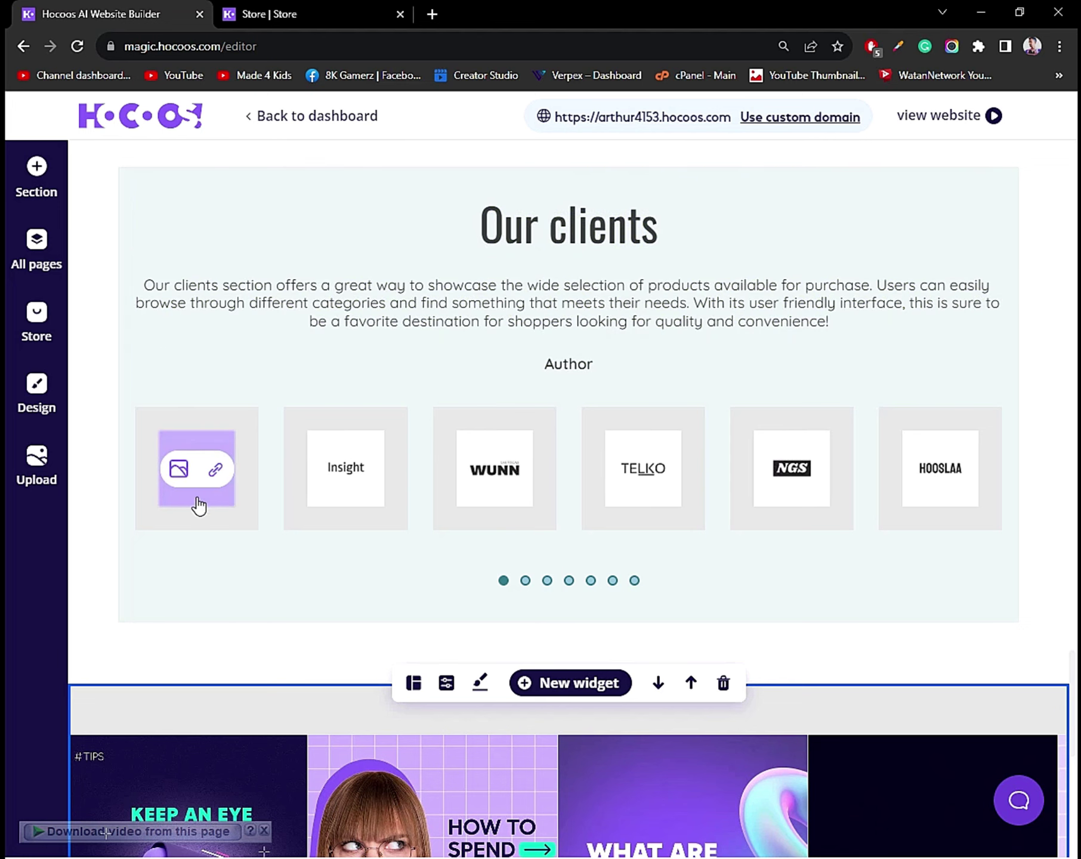
scroll(680, 602, "down", 3)
scroll(415, 406, "up", 4)
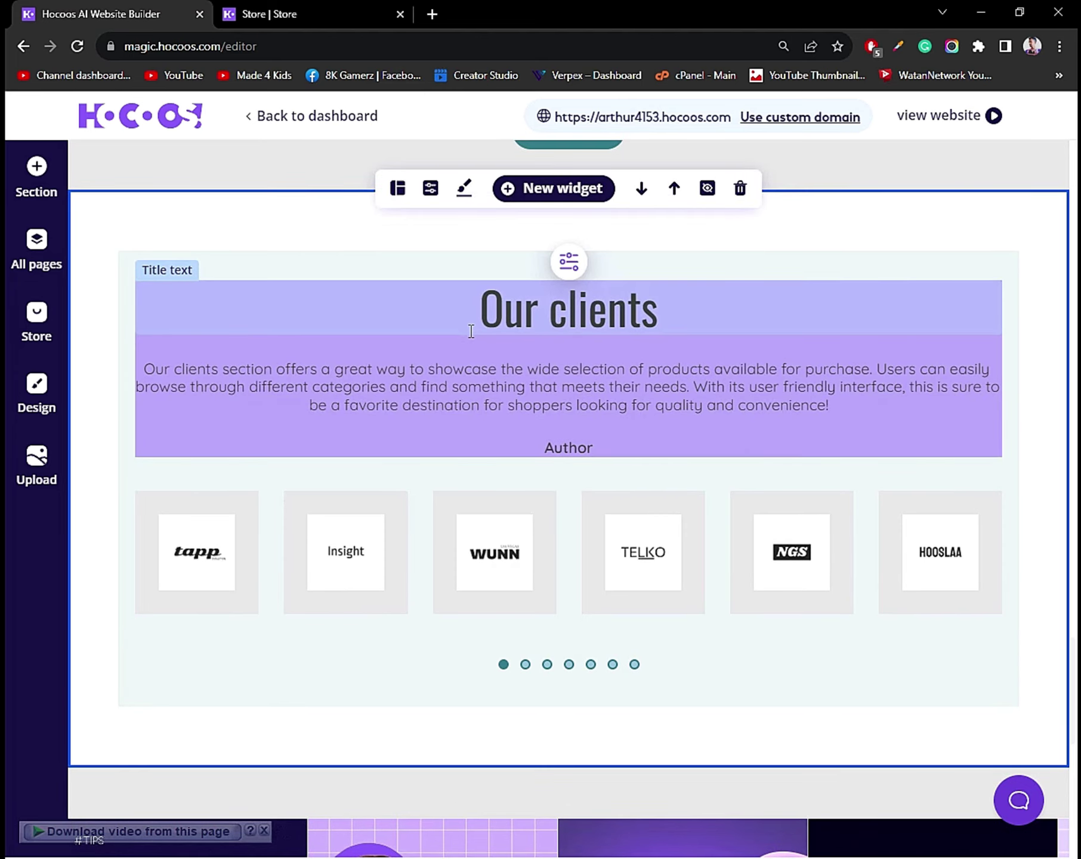
scroll(676, 603, "down", 1)
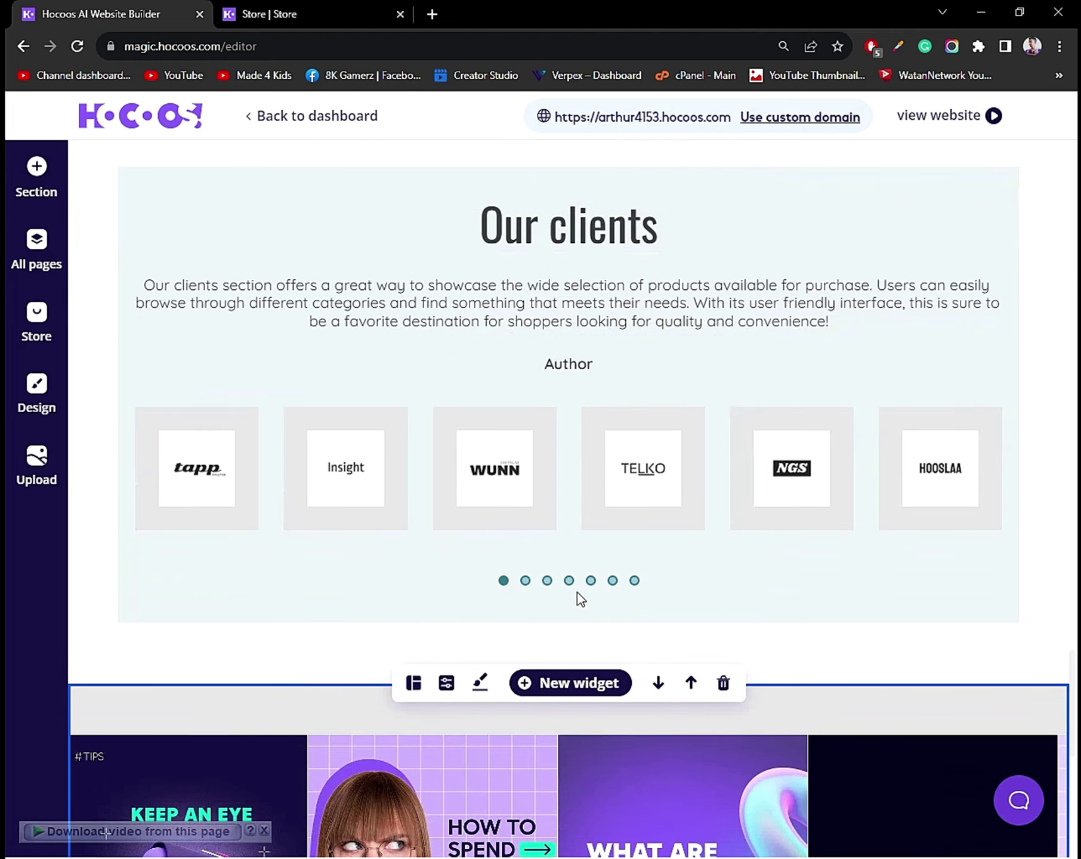
scroll(506, 544, "down", 4)
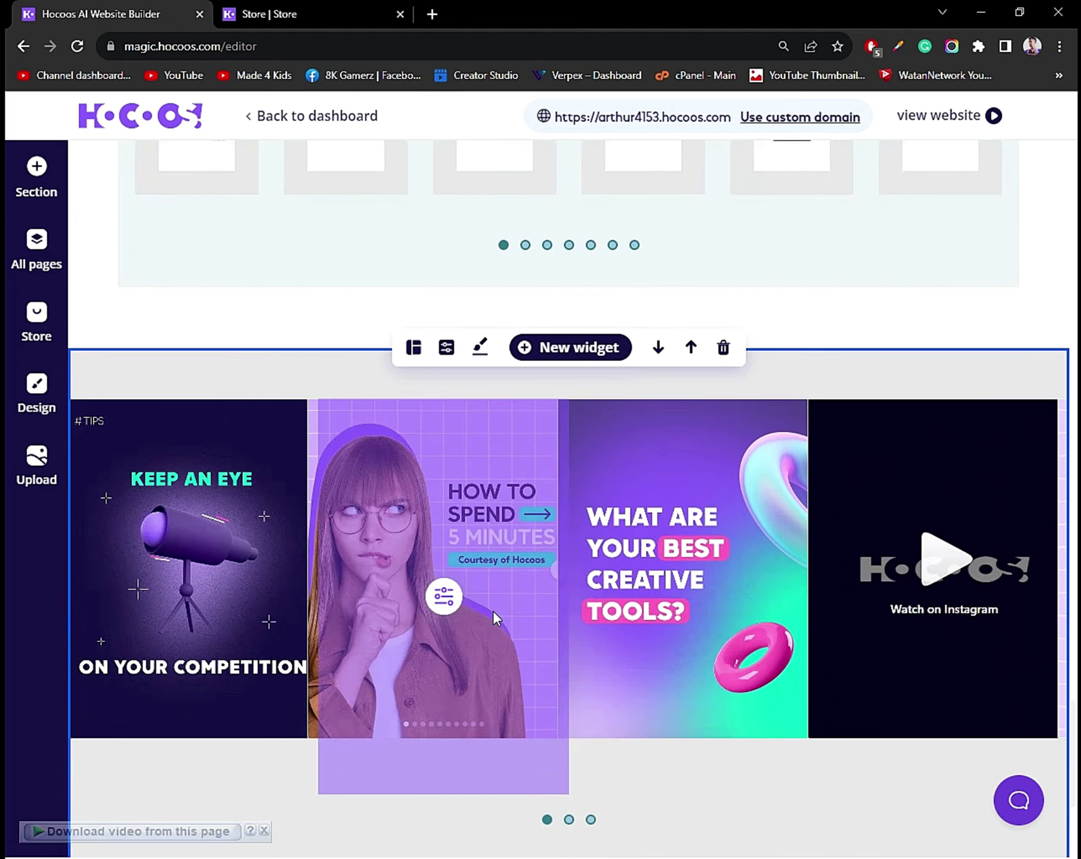
scroll(492, 610, "down", 3)
scroll(492, 620, "up", 1)
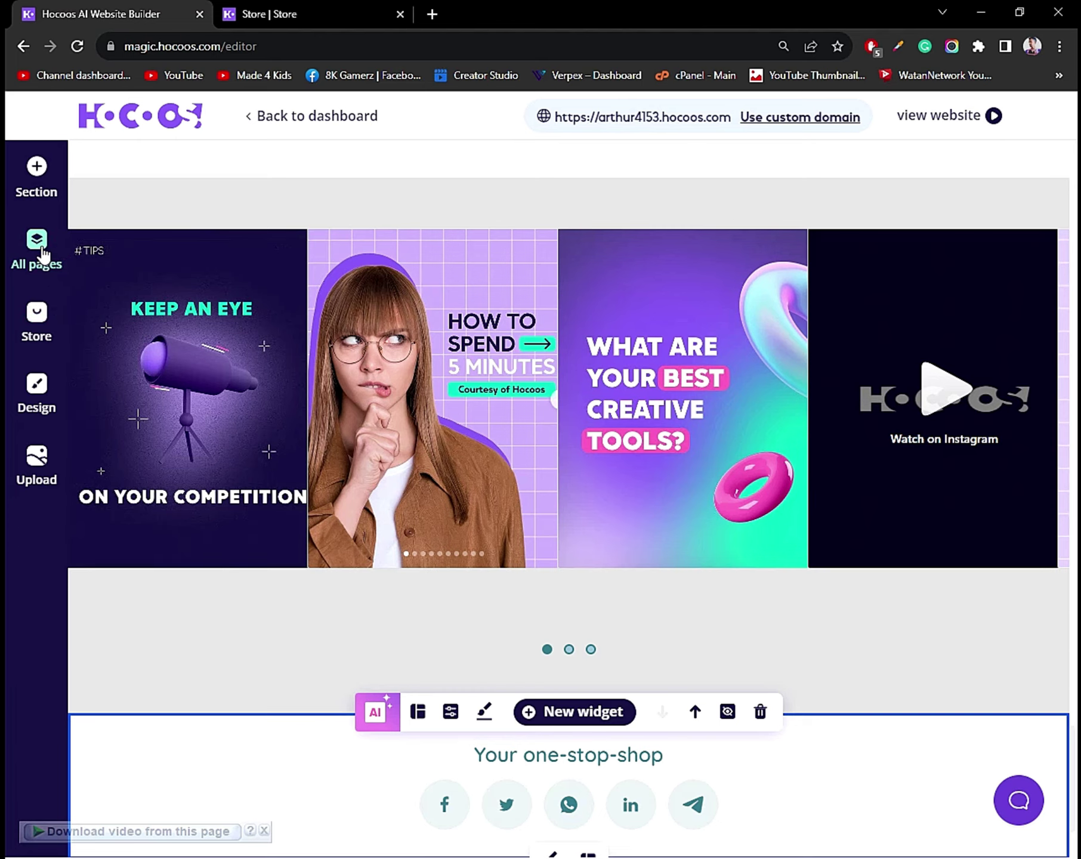
From the All pages list, add a new page to reach Choose Page Type.
left_click(43, 254)
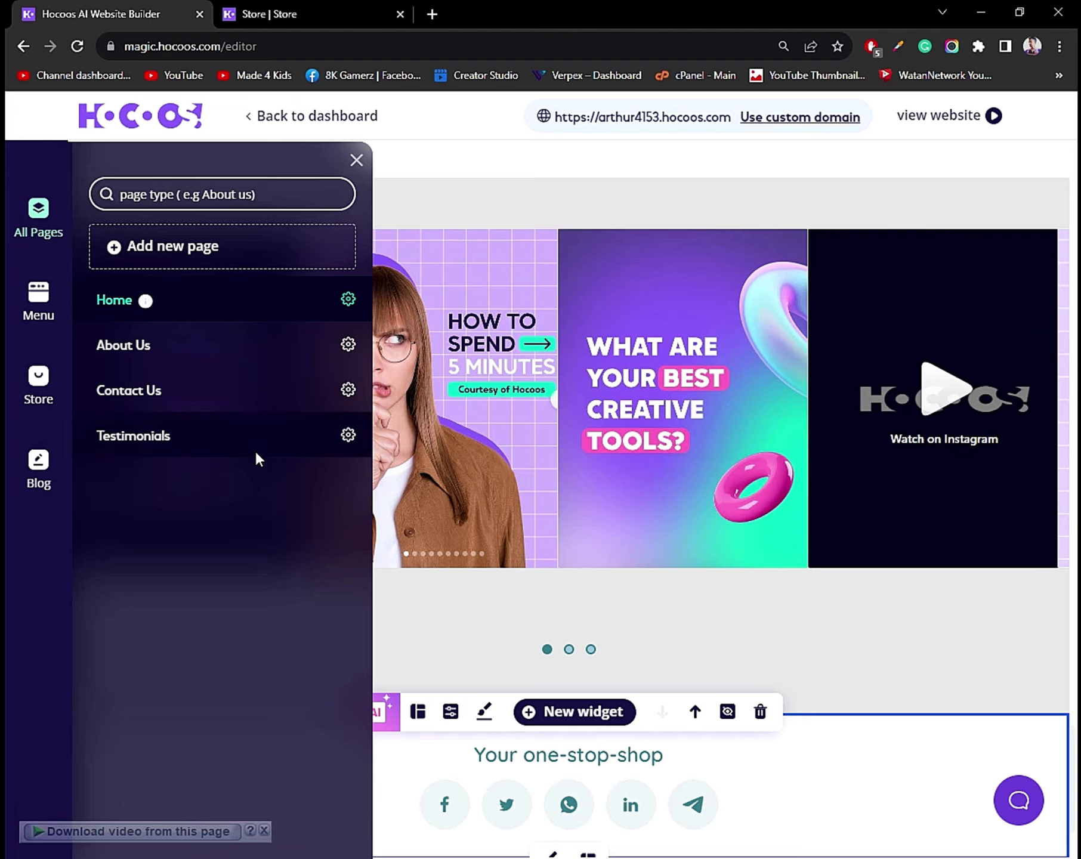
left_click(213, 247)
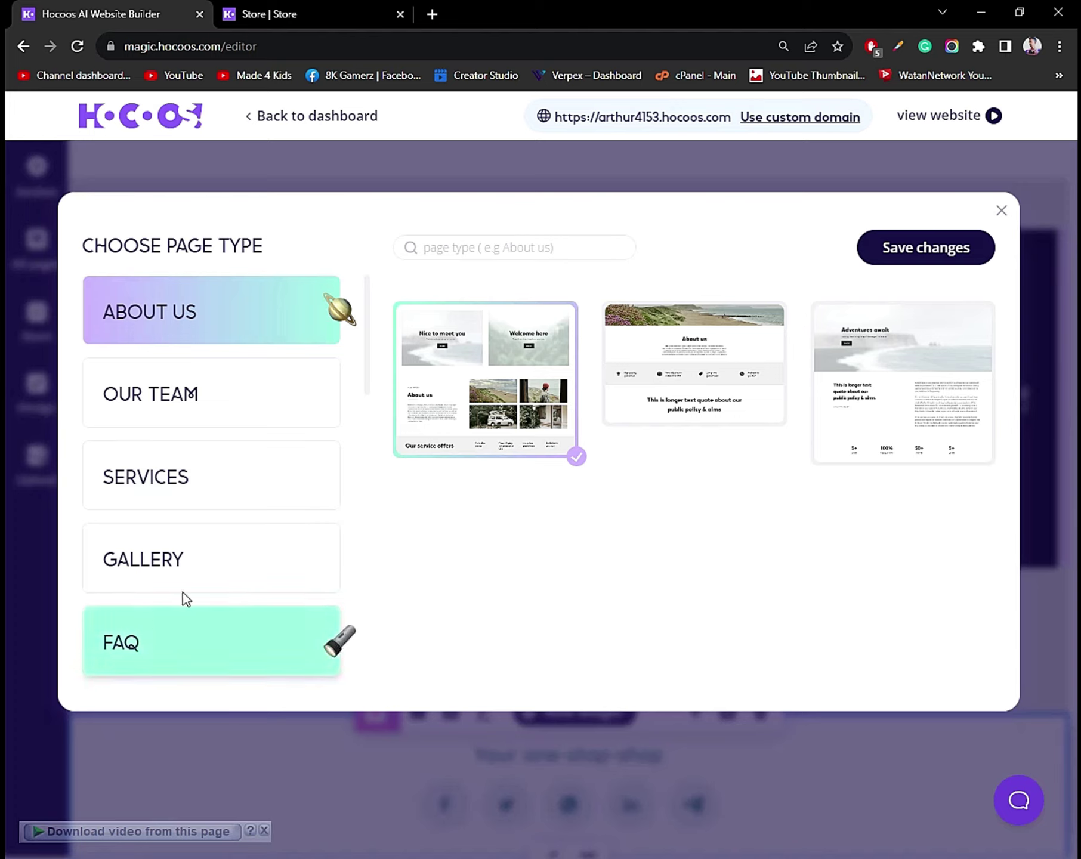
Create a Gallery page from the first gallery template in Choose Page Type.
scroll(200, 501, "down", 5)
scroll(200, 501, "up", 5)
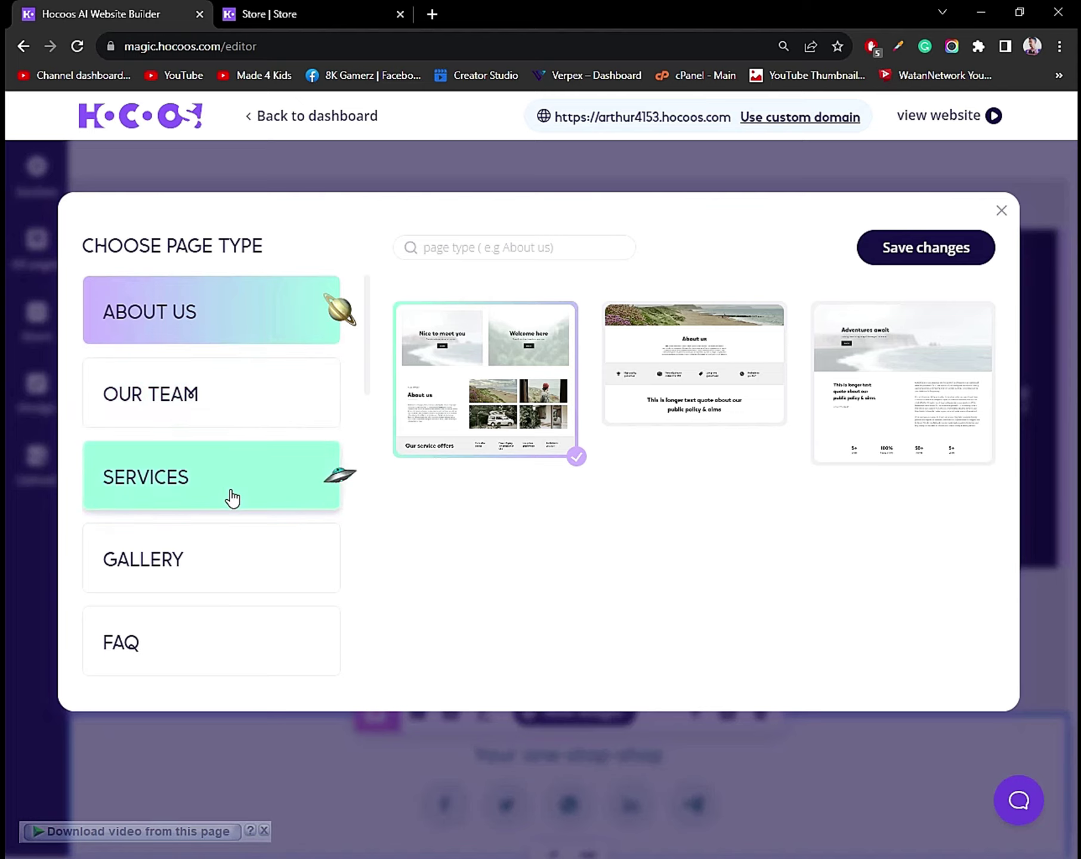
scroll(224, 494, "down", 3)
scroll(156, 497, "down", 4)
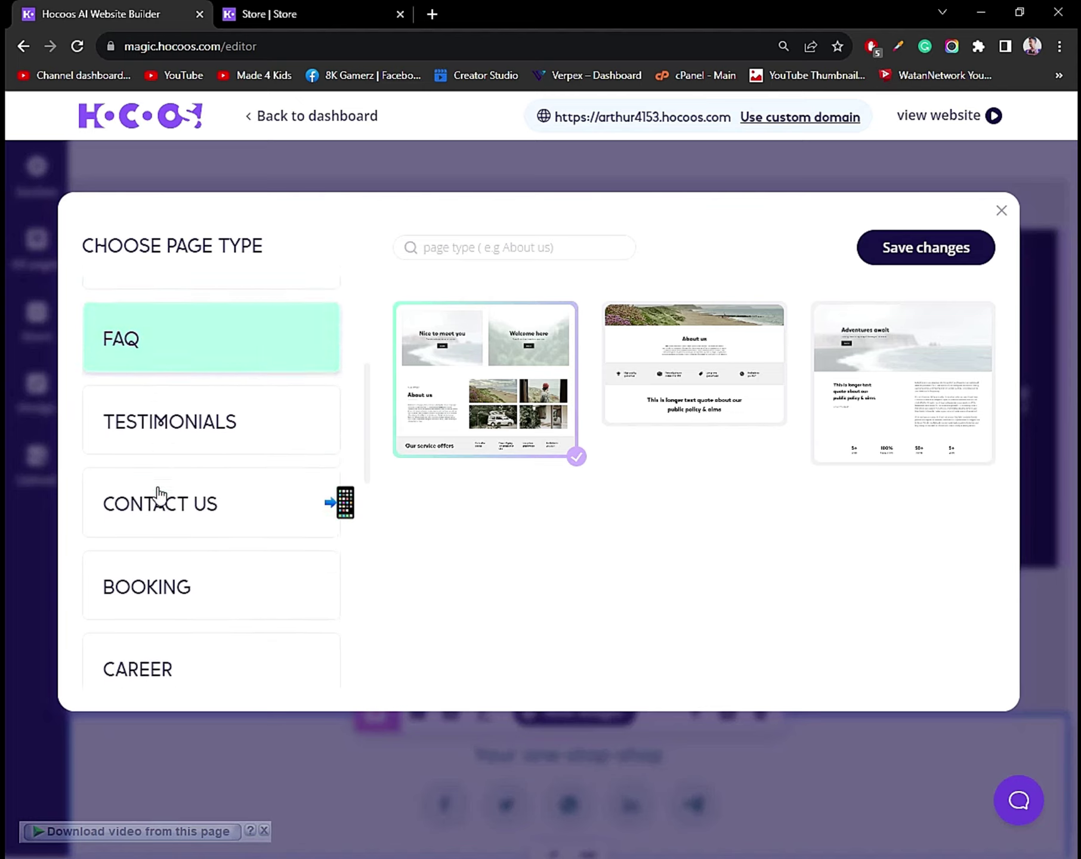
scroll(149, 484, "down", 1)
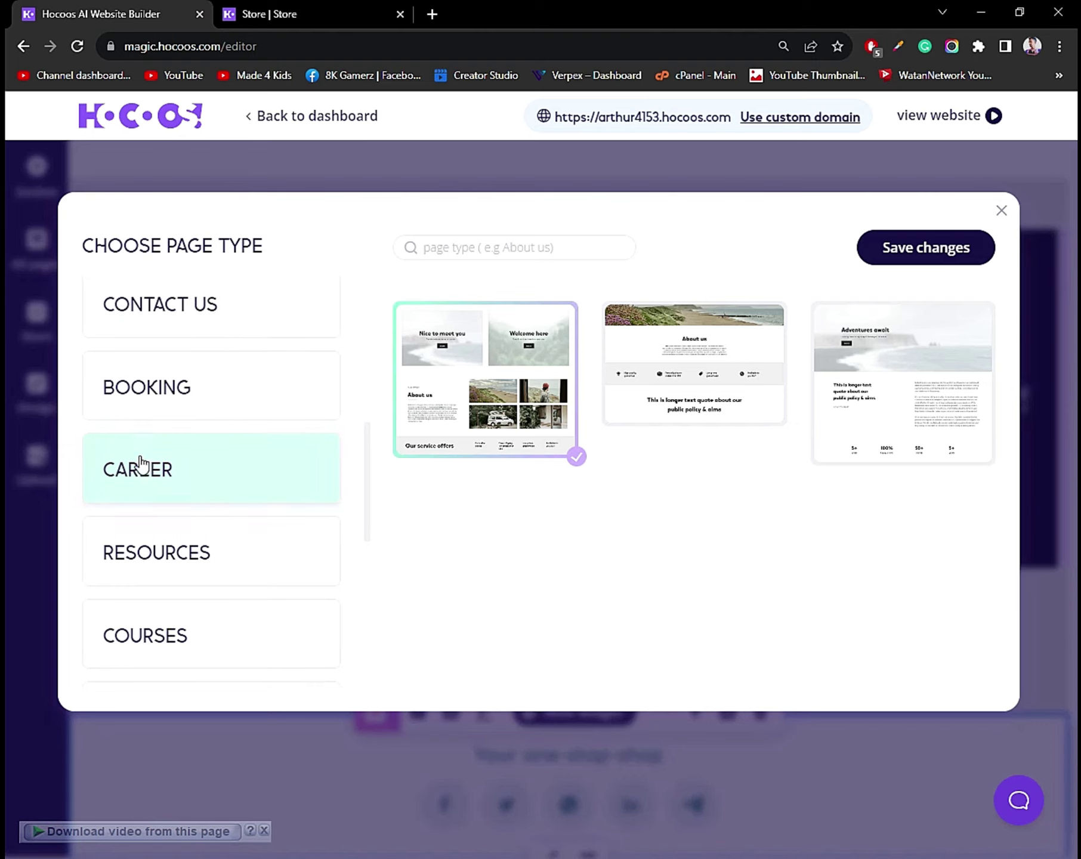
scroll(158, 561, "down", 1)
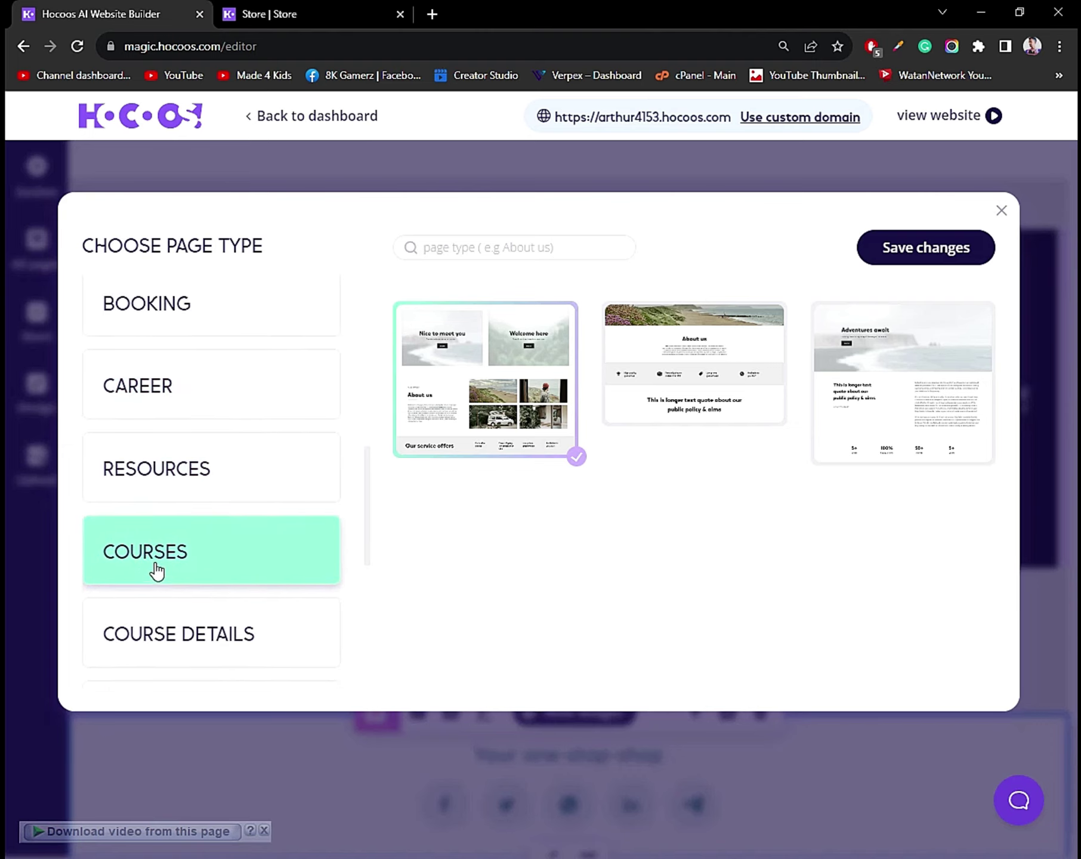
scroll(158, 572, "down", 2)
scroll(163, 584, "down", 1)
scroll(165, 589, "down", 1)
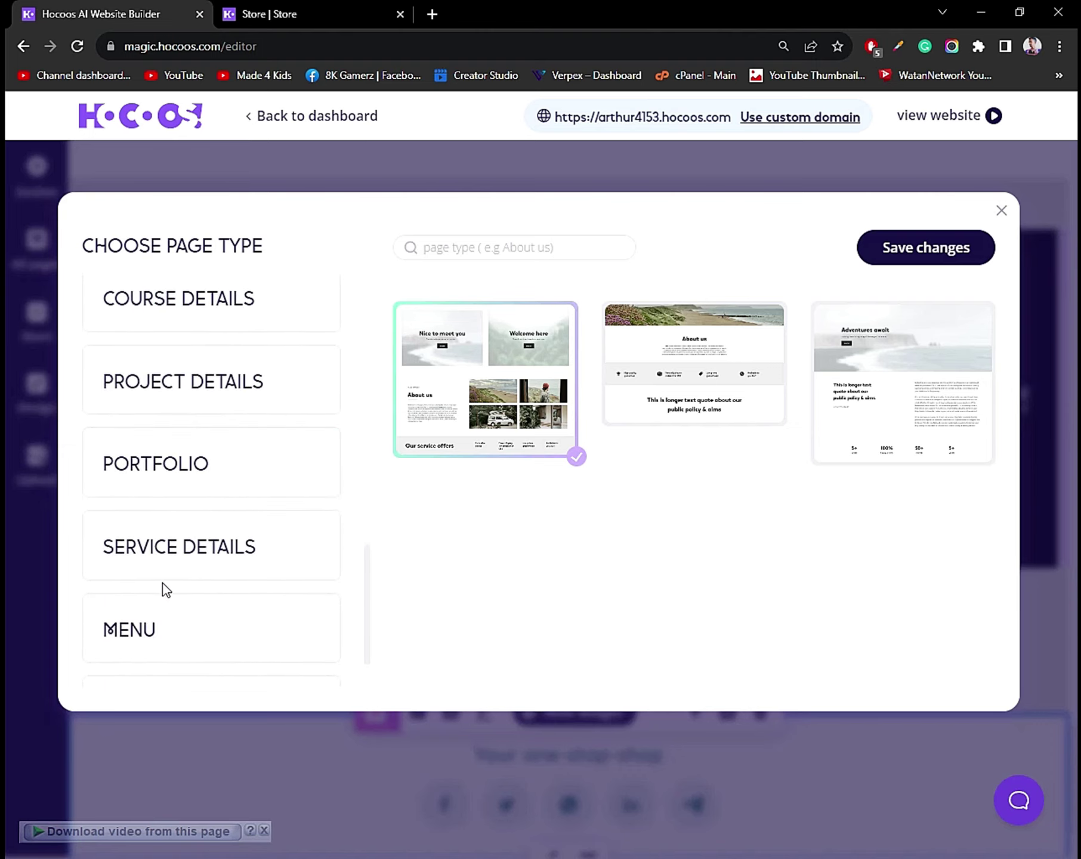
scroll(165, 592, "down", 1)
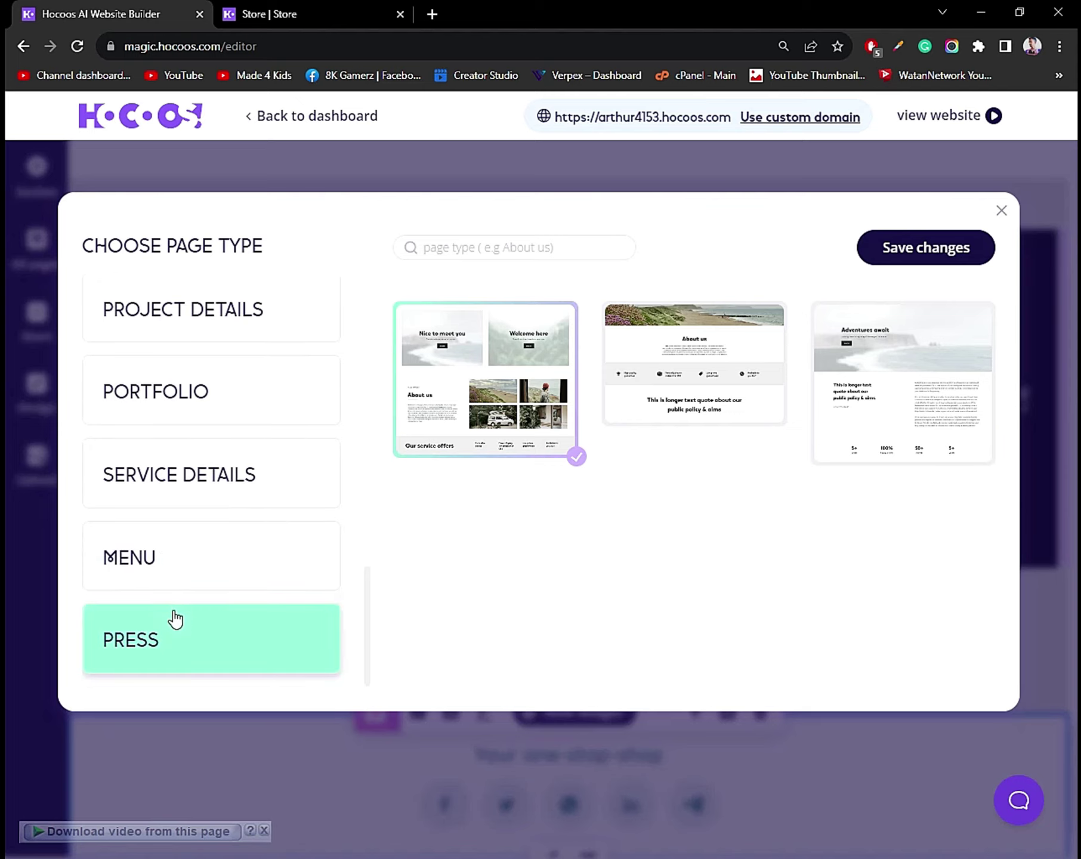
left_click(260, 406)
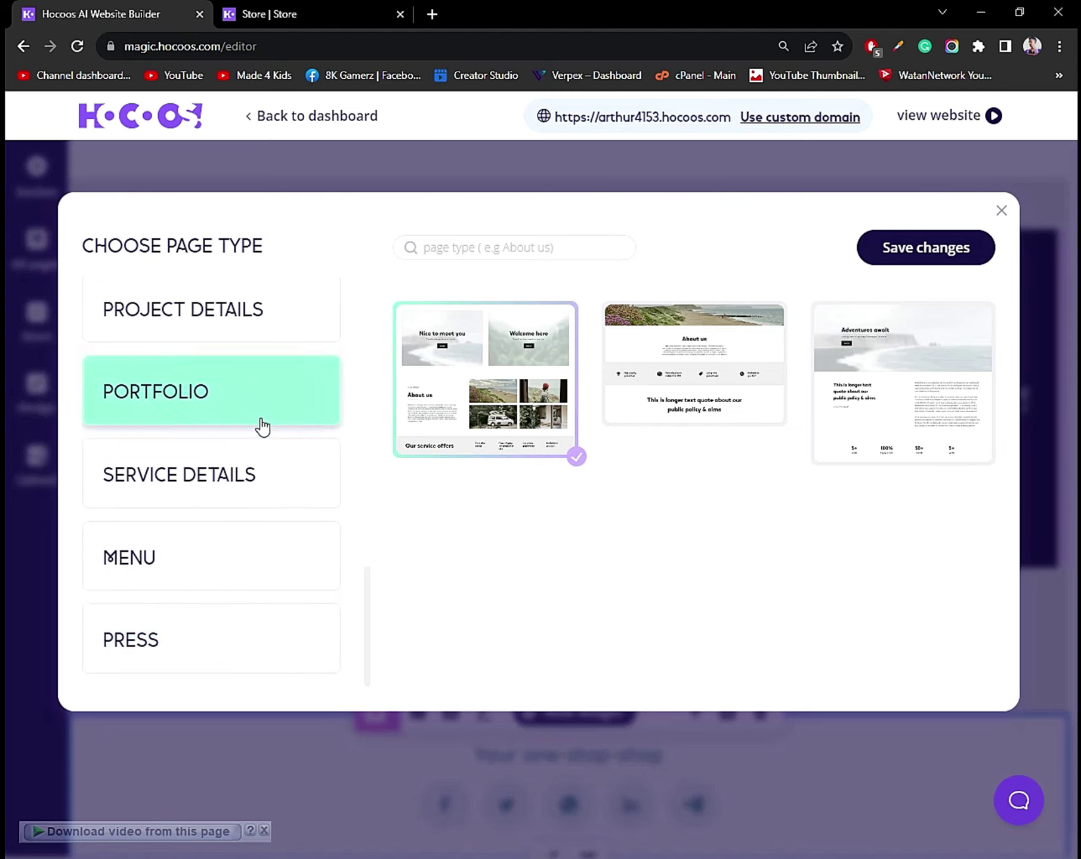
scroll(274, 432, "up", 10)
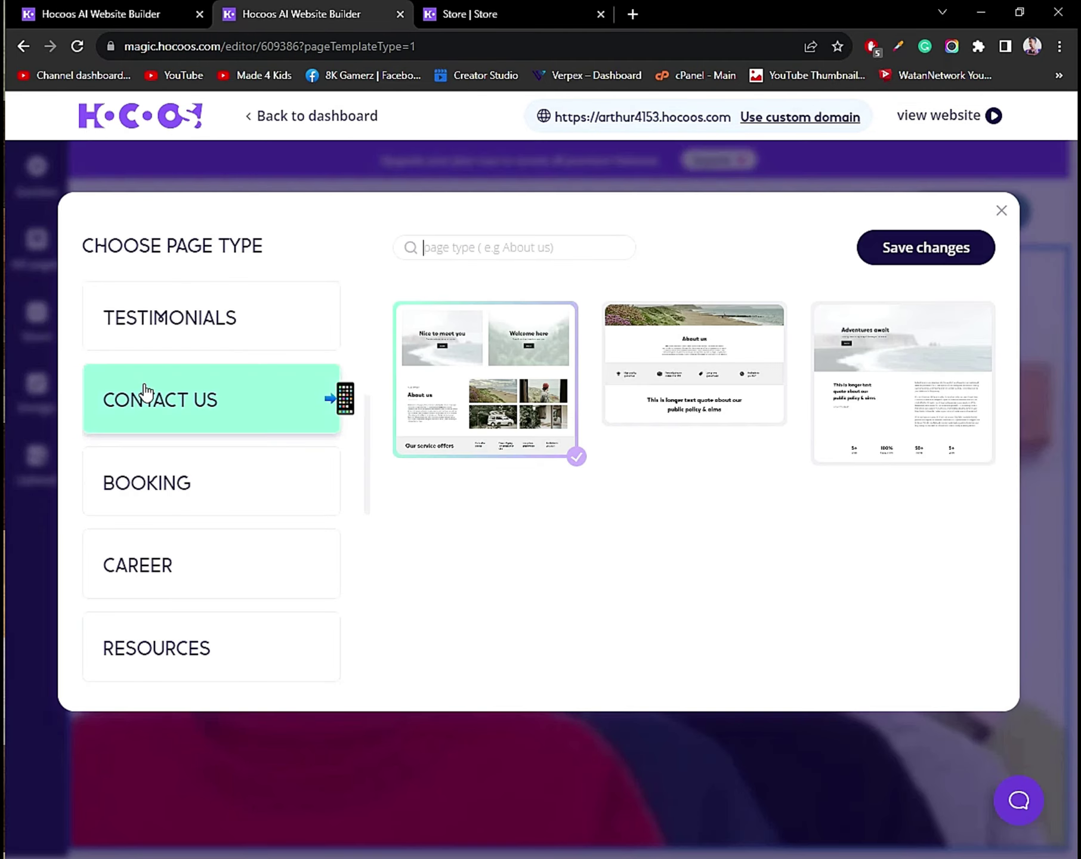
scroll(145, 392, "up", 5)
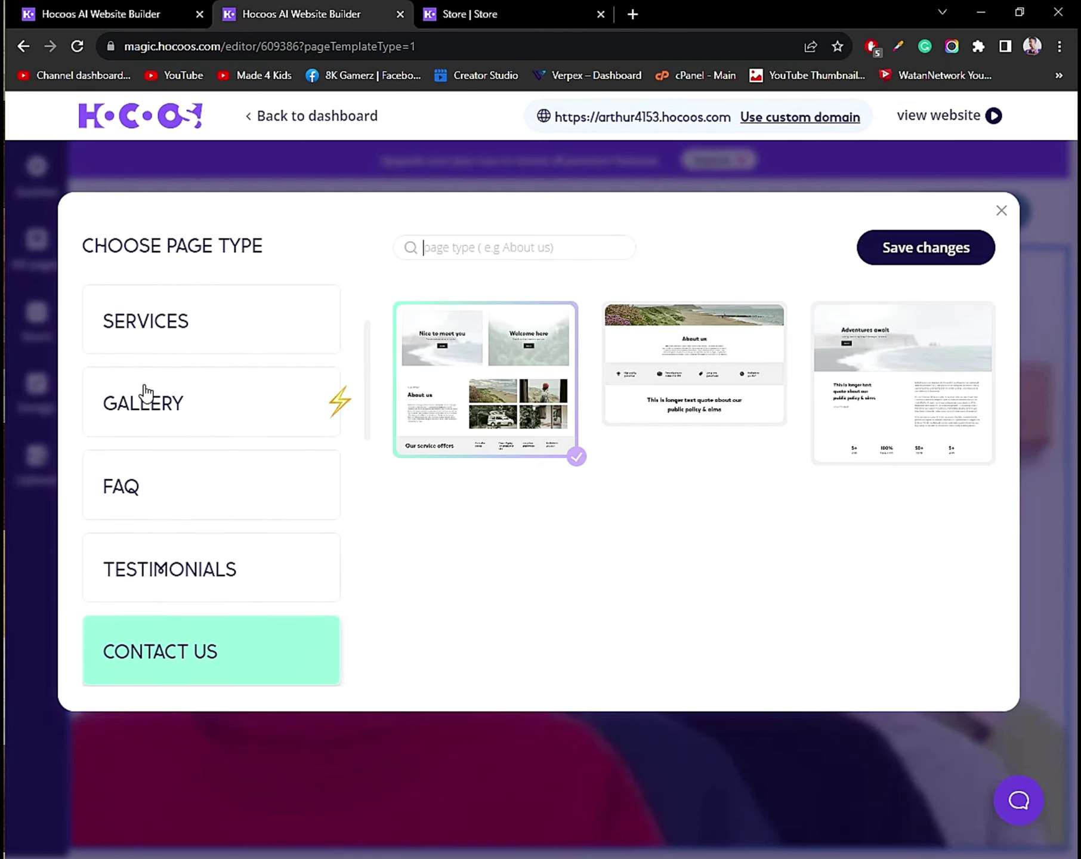
left_click(150, 409)
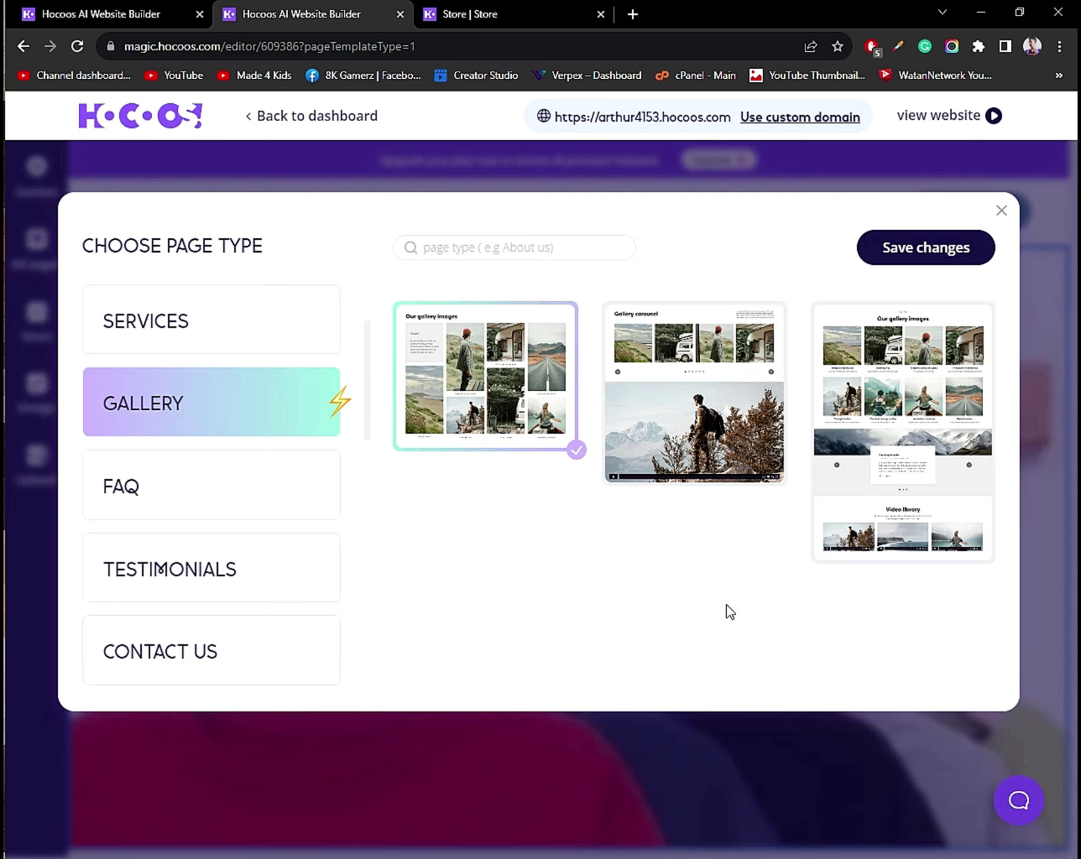
left_click(949, 263)
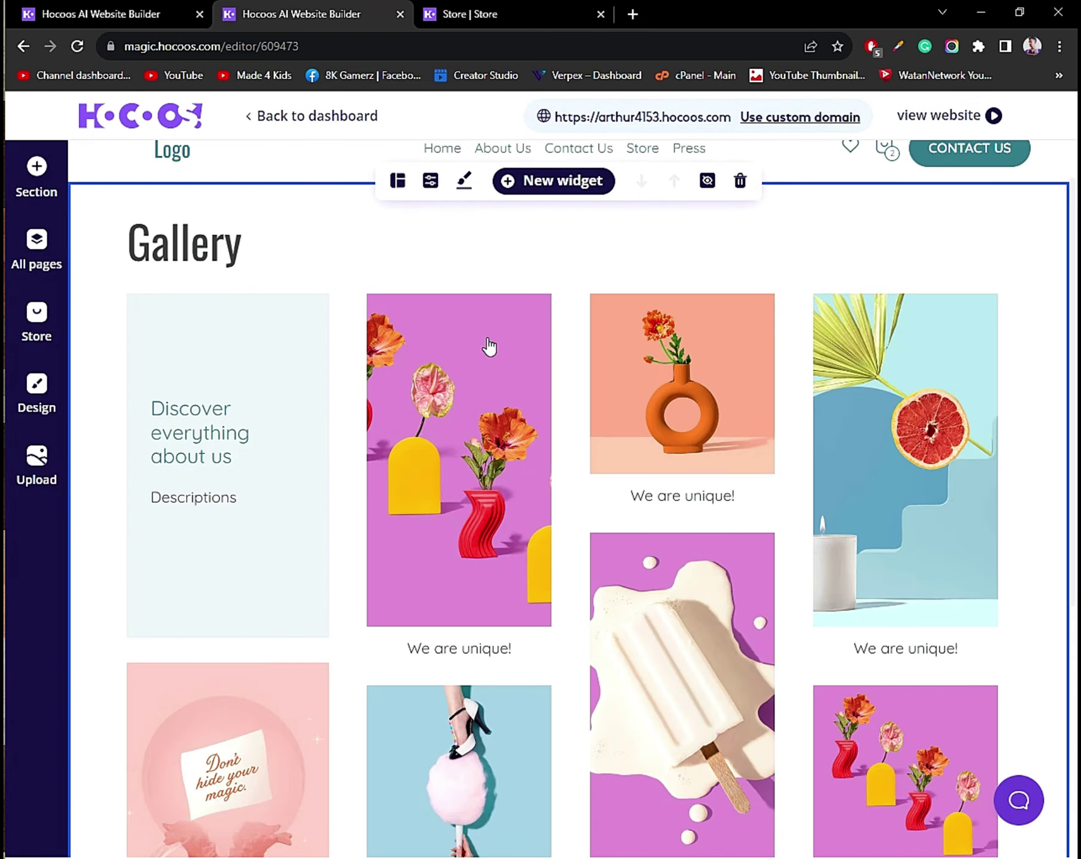
scroll(291, 334, "down", 5)
scroll(286, 358, "up", 4)
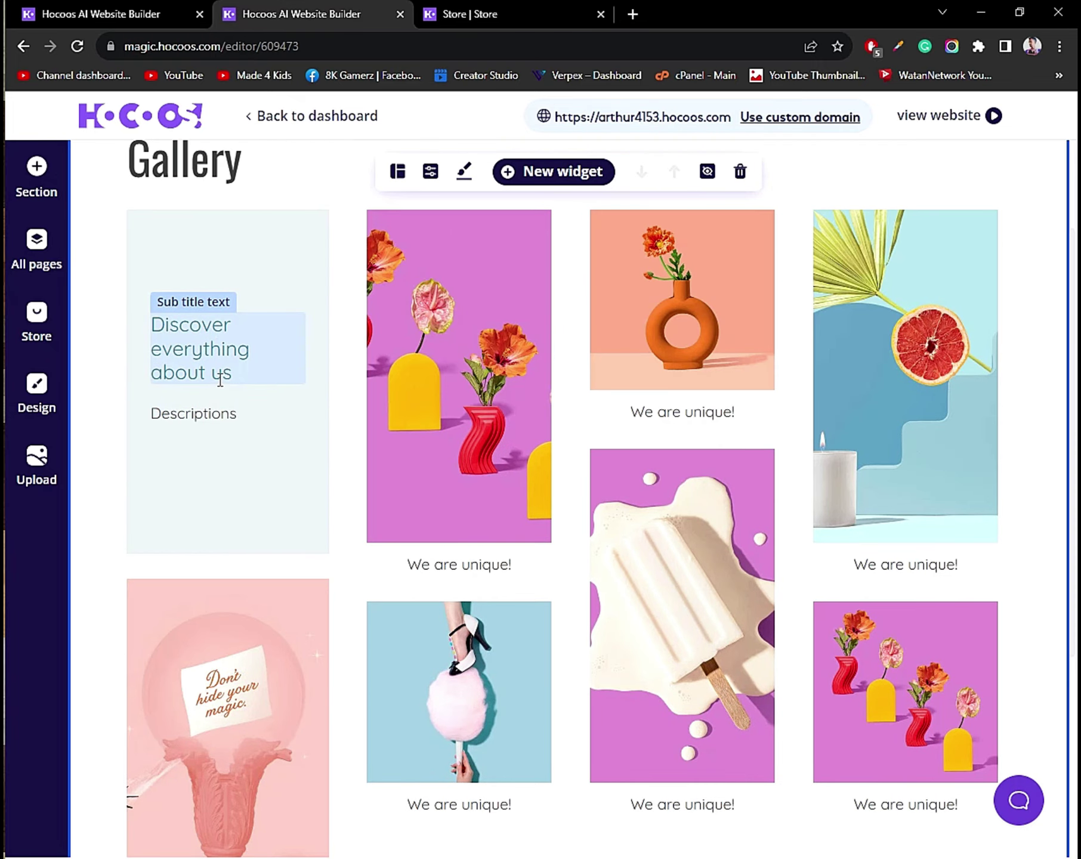
left_click(227, 370)
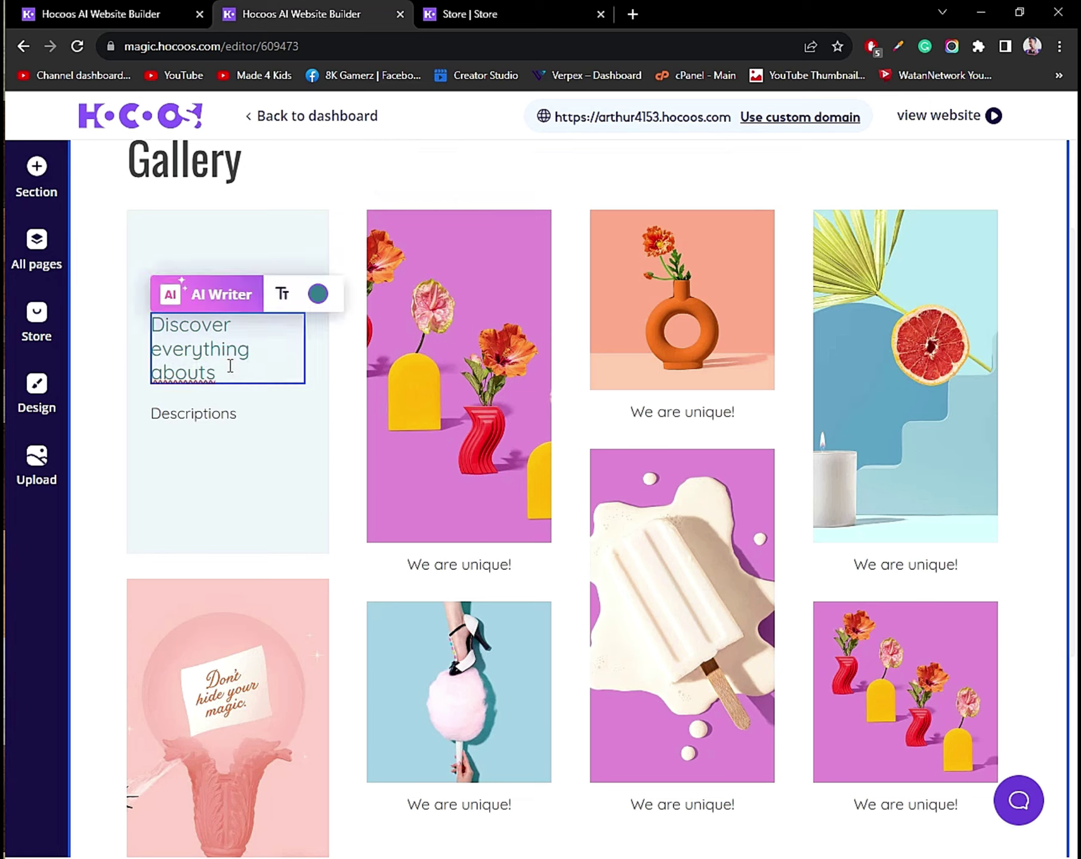
key("ctrl+z")
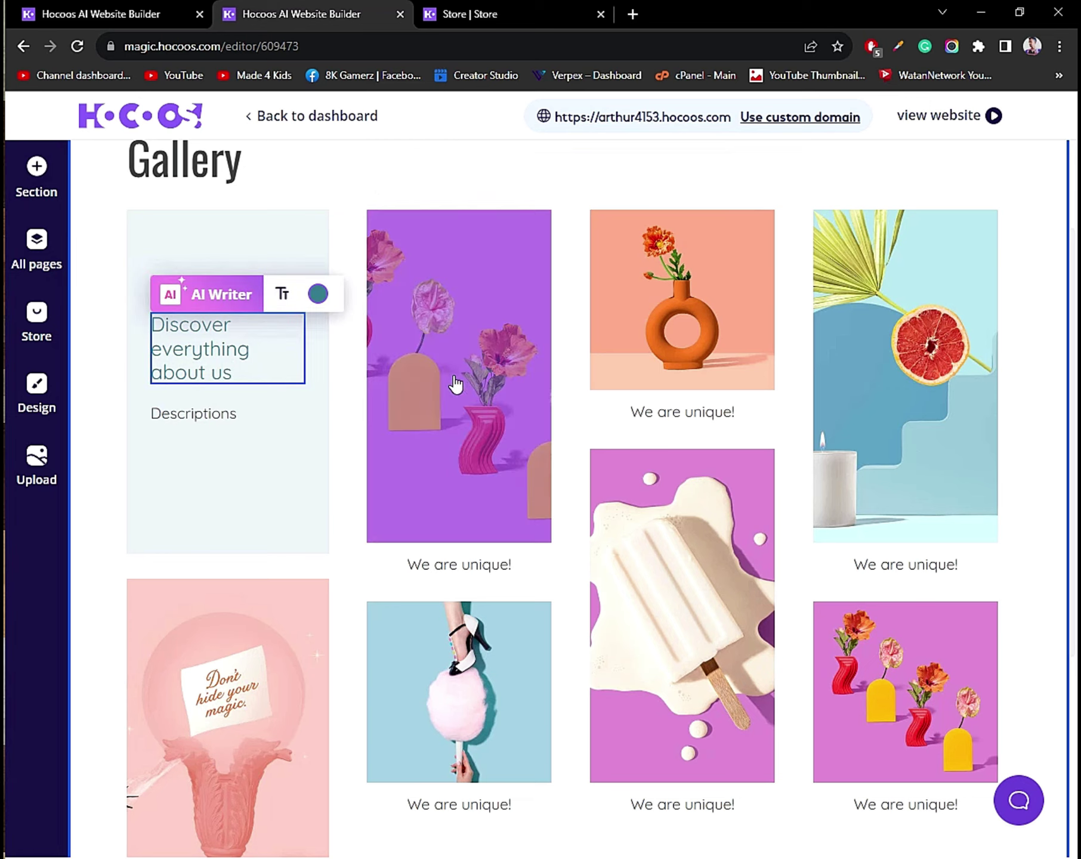
left_click(395, 169)
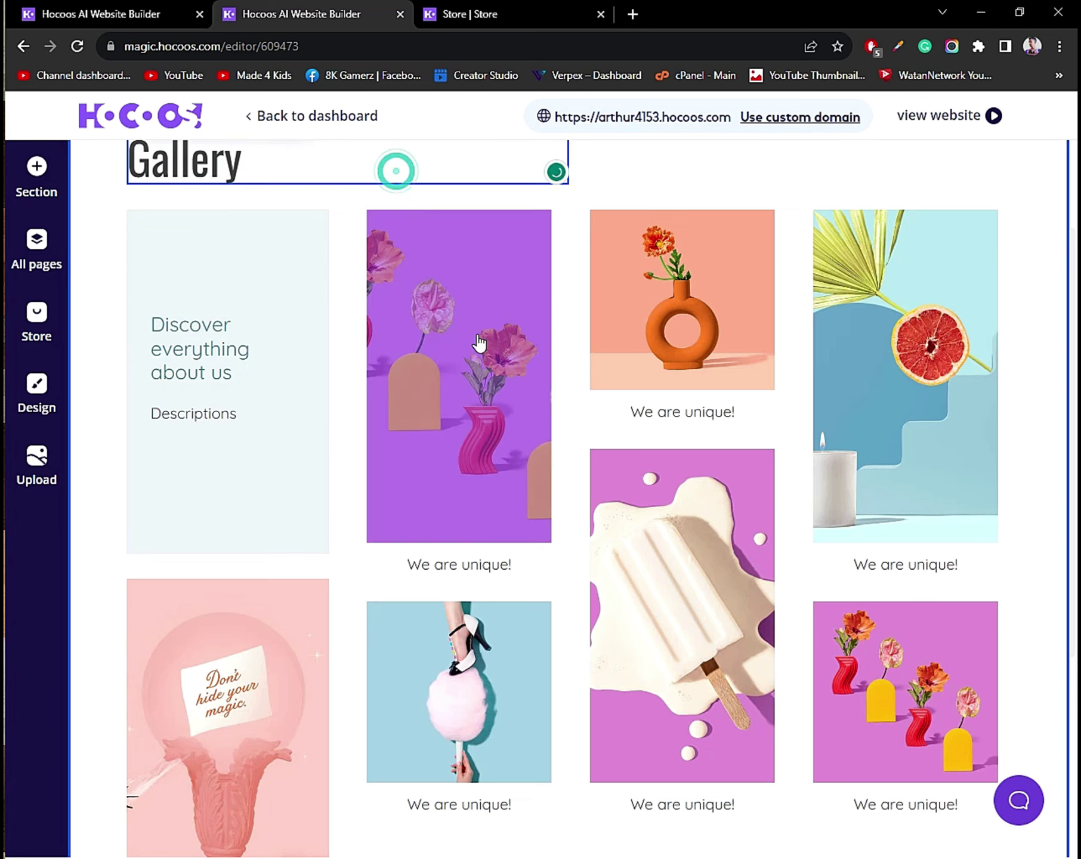
left_click(446, 564)
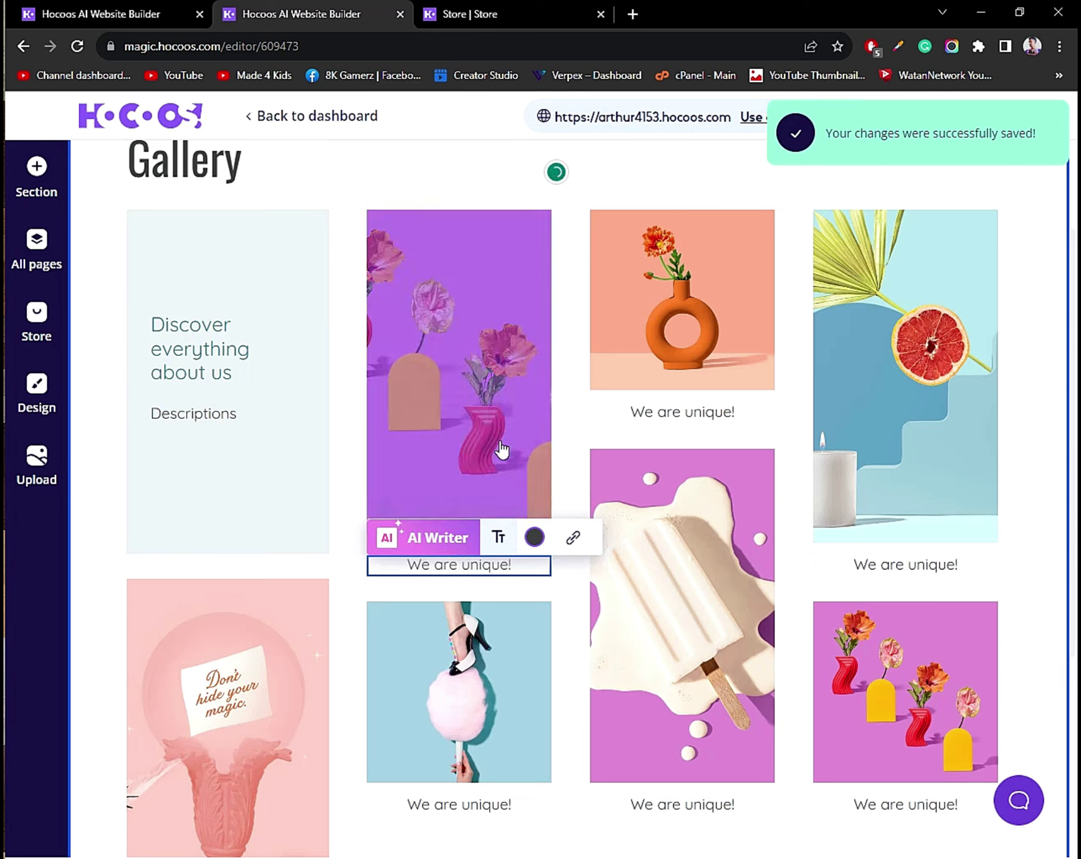
left_click(479, 357)
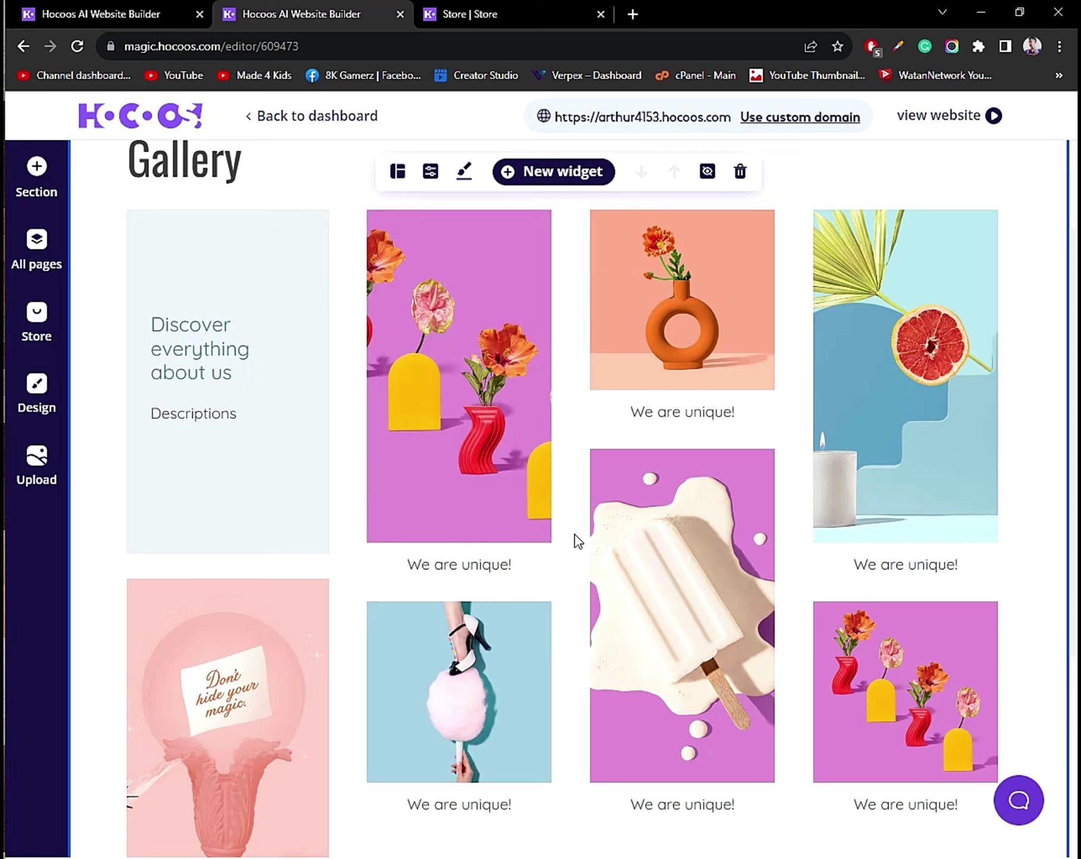
scroll(601, 566, "down", 5)
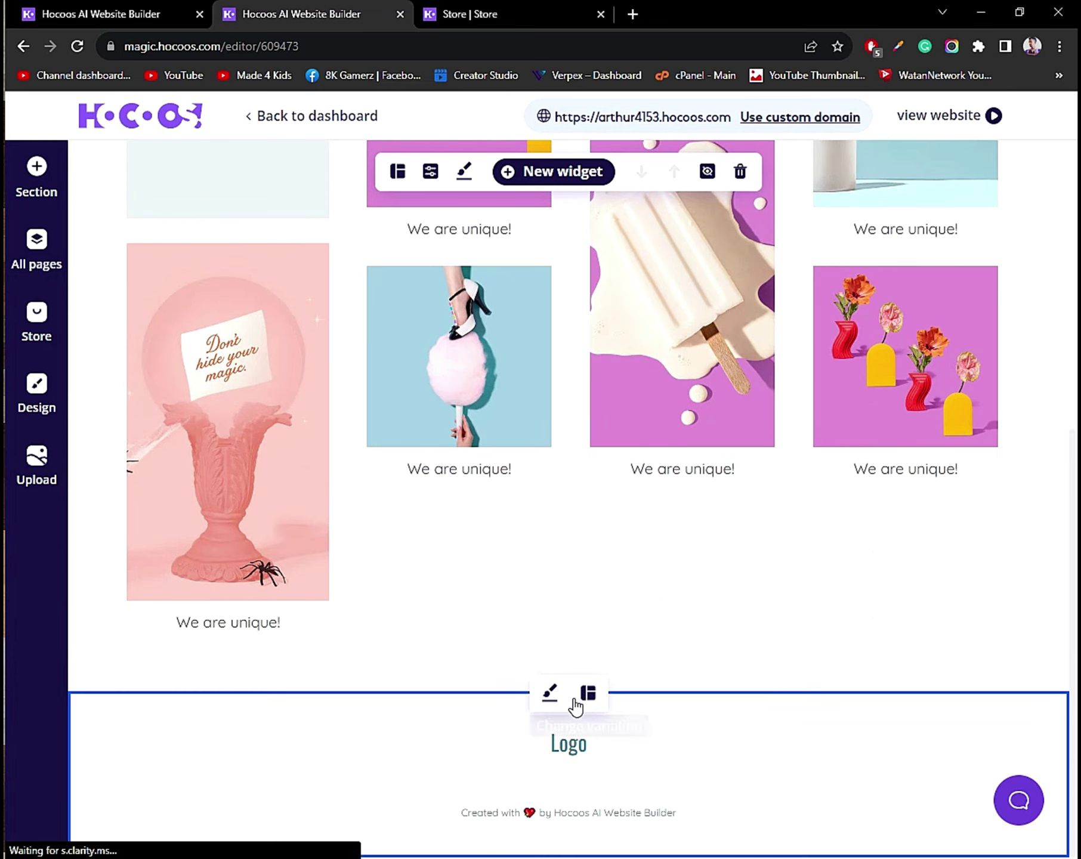
scroll(451, 569, "up", 5)
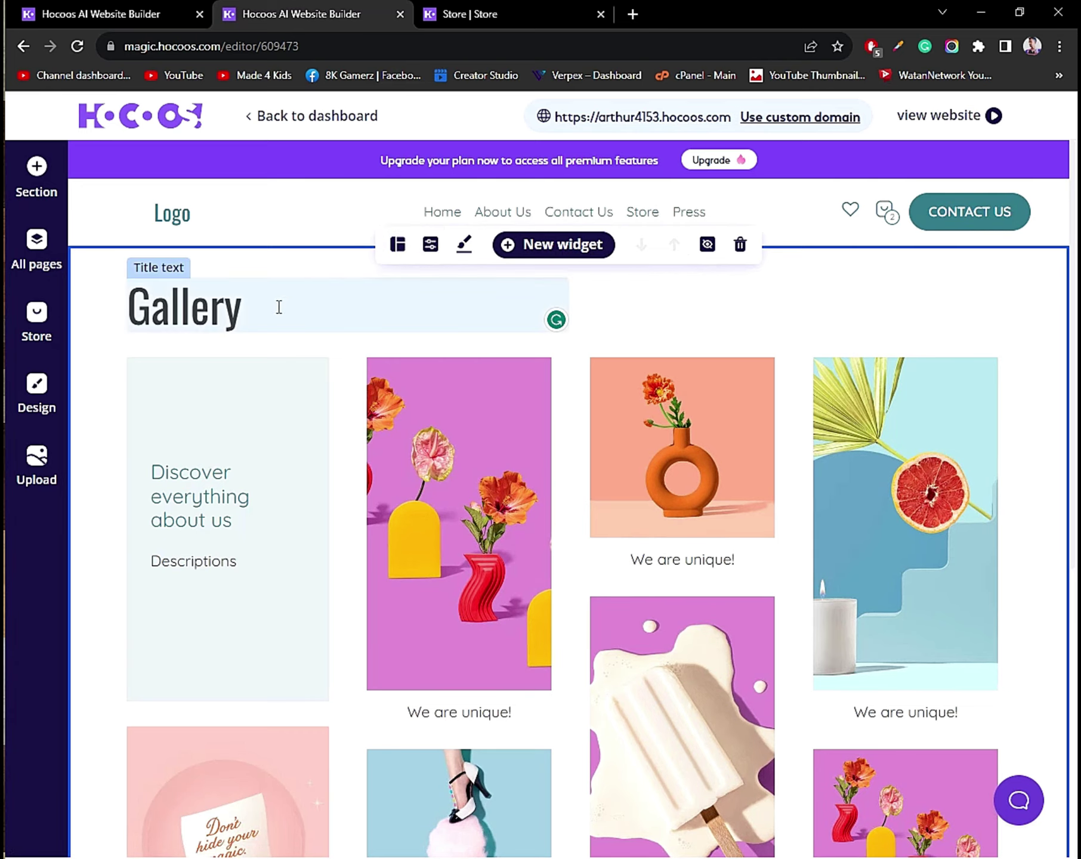
Keep the current gallery layout and open the gallery section's content settings.
left_click(396, 246)
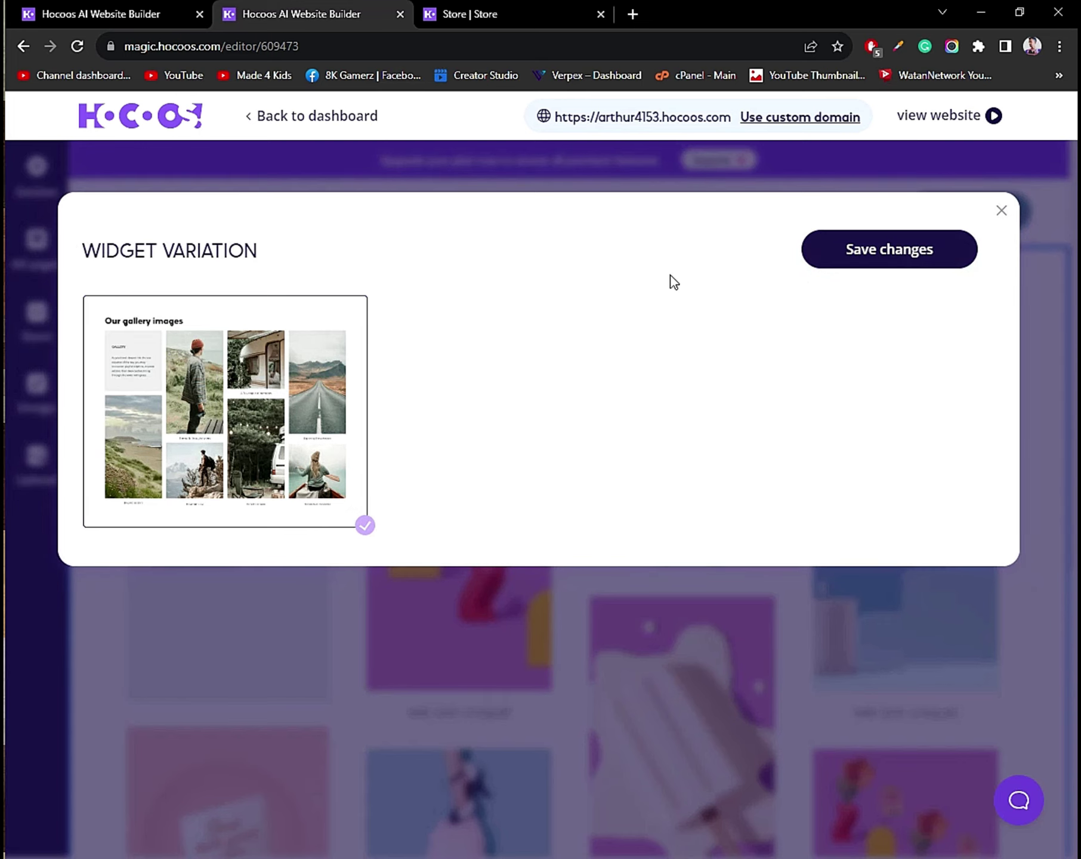
left_click(891, 250)
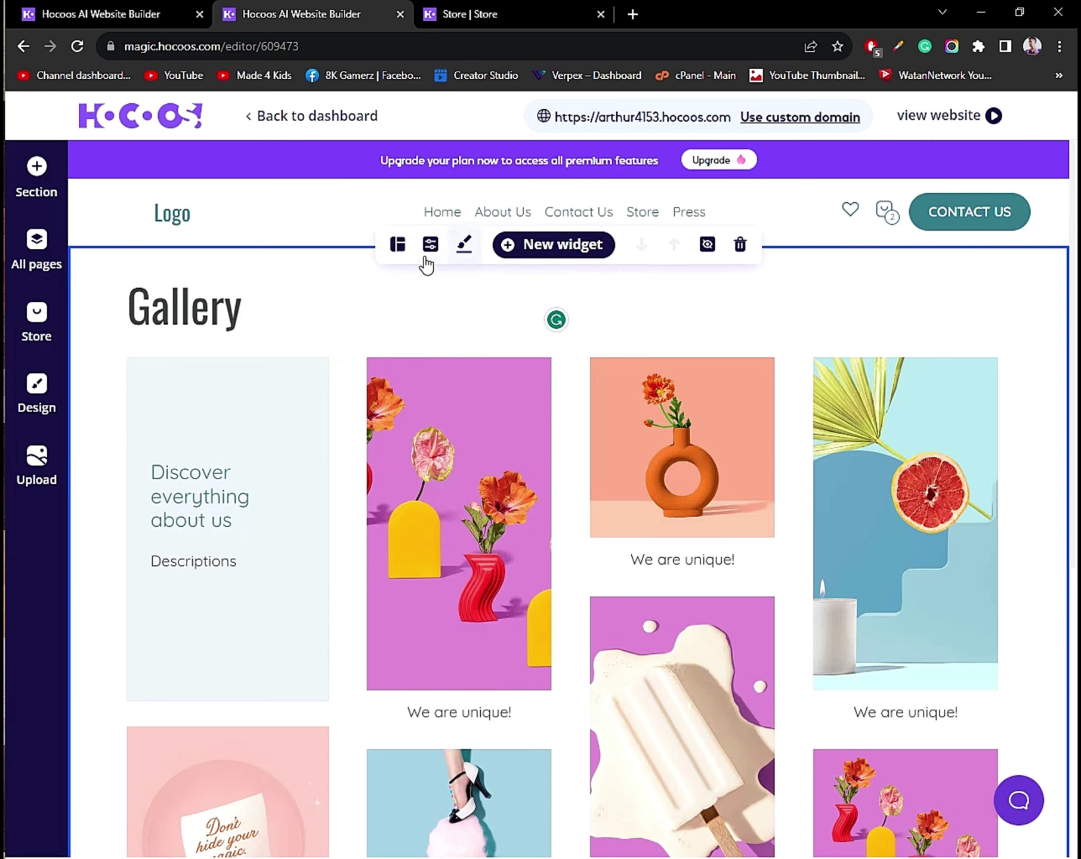
left_click(426, 256)
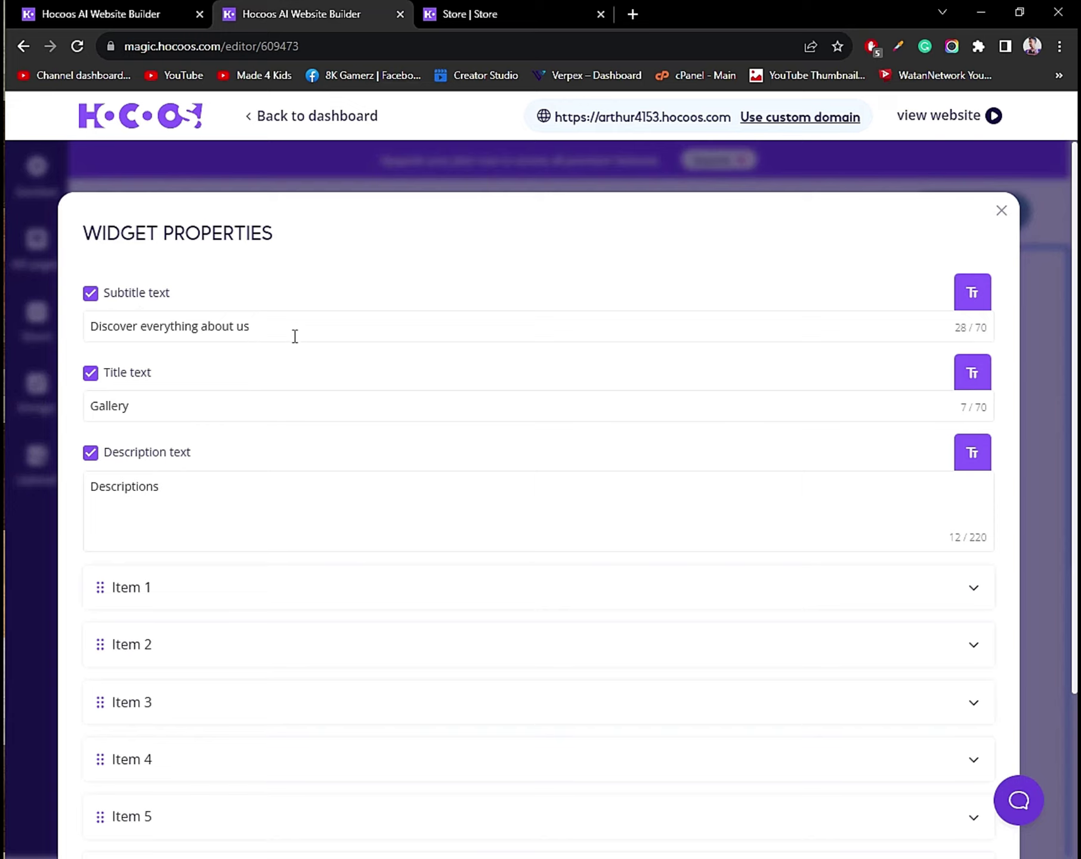
left_click(295, 336)
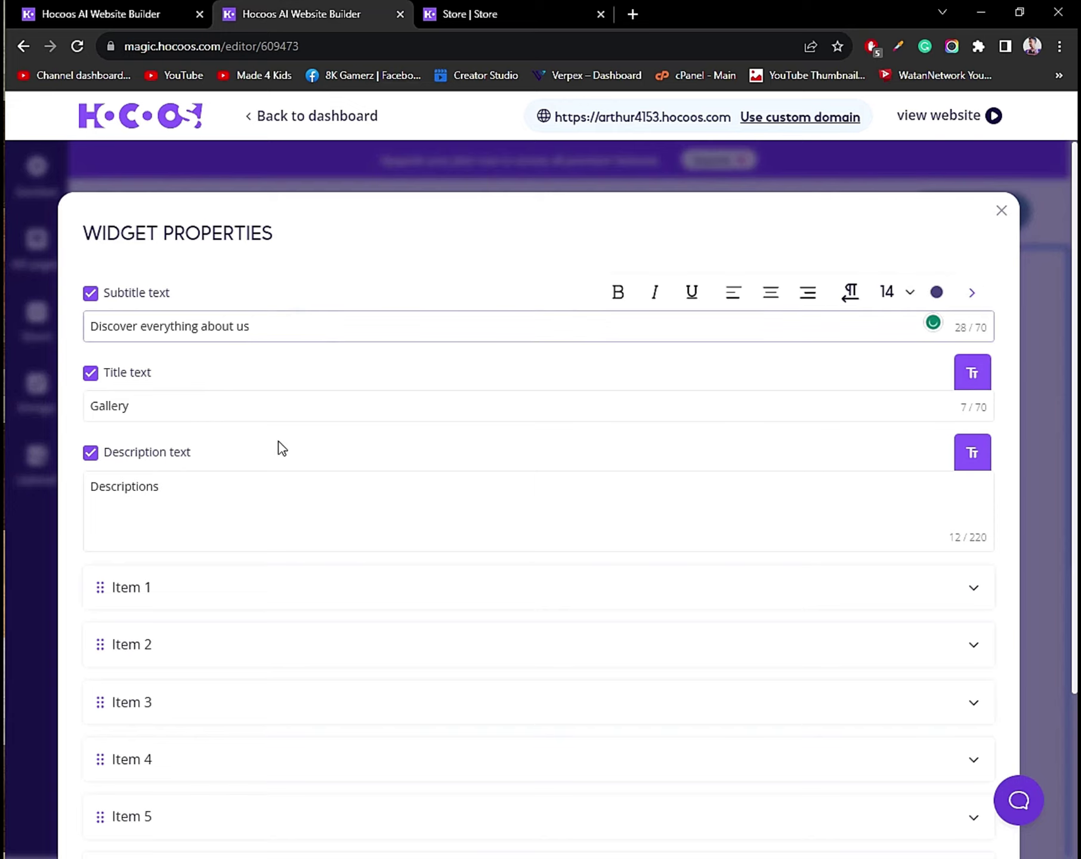
Review the seven gallery items in Widget Properties, then close the dialog.
scroll(173, 347, "down", 1)
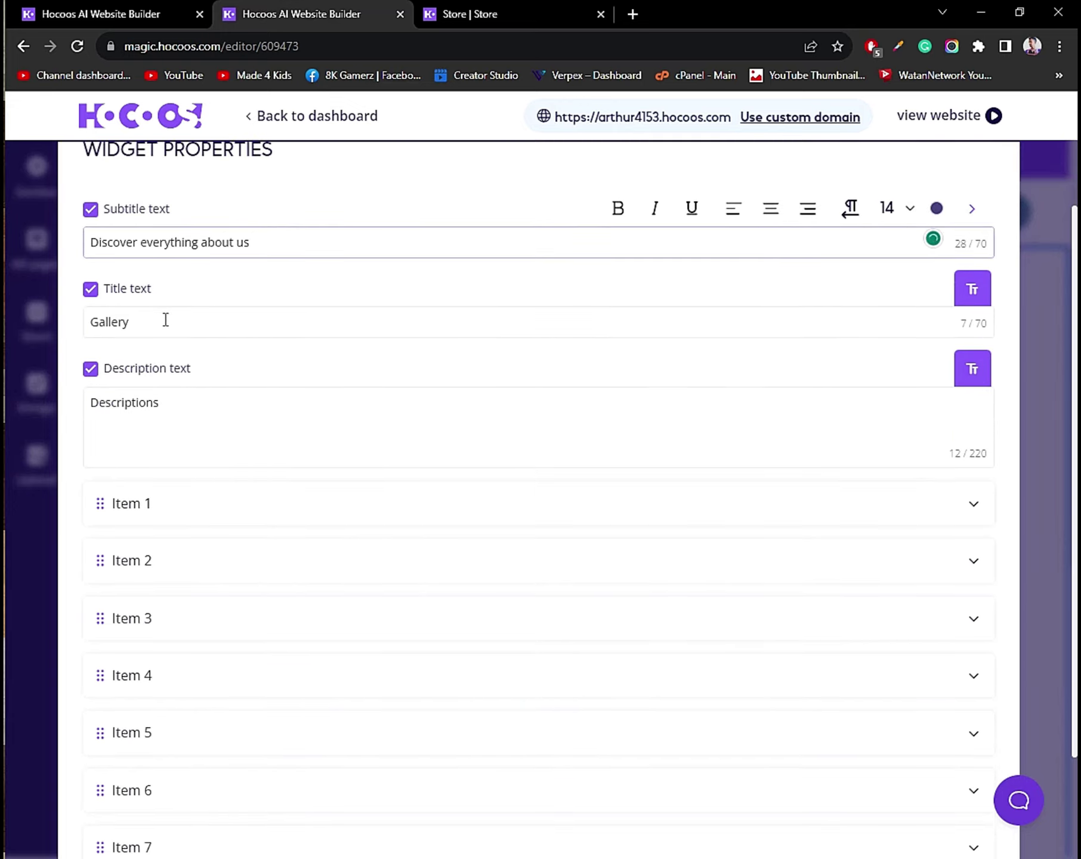
scroll(174, 362, "down", 2)
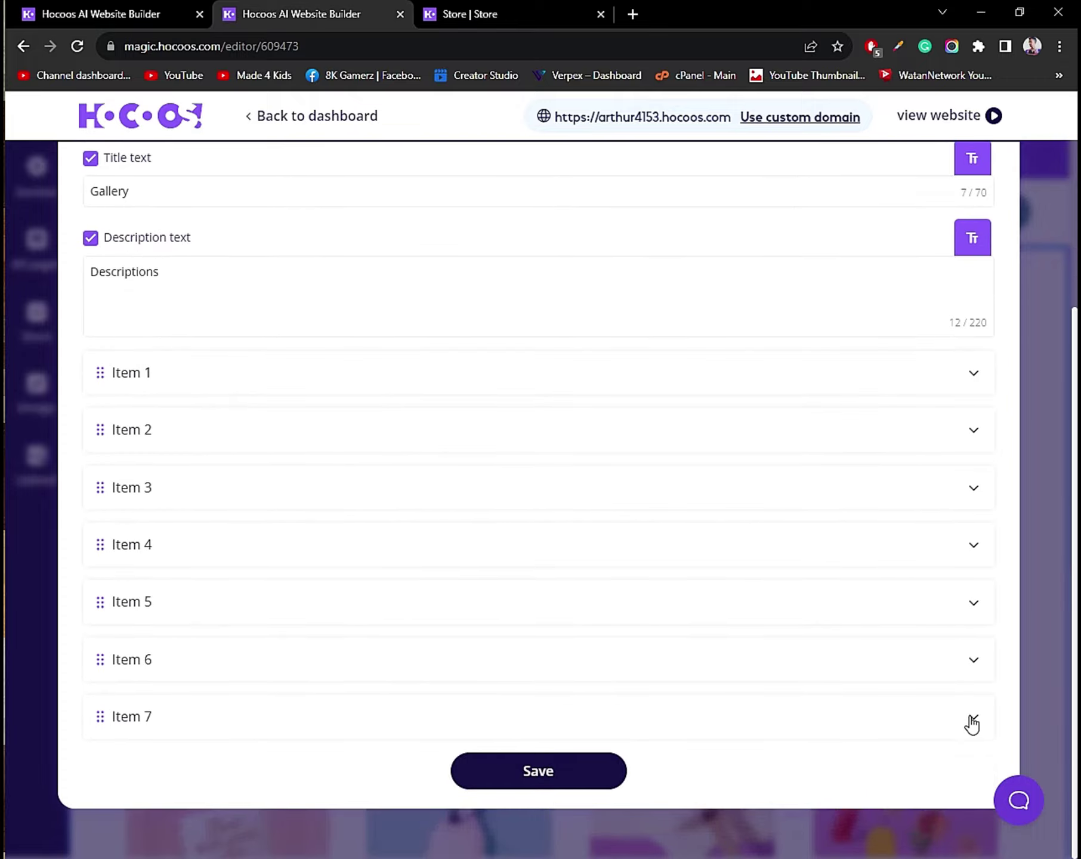
left_click(973, 725)
scroll(430, 495, "up", 3)
scroll(263, 549, "down", 3)
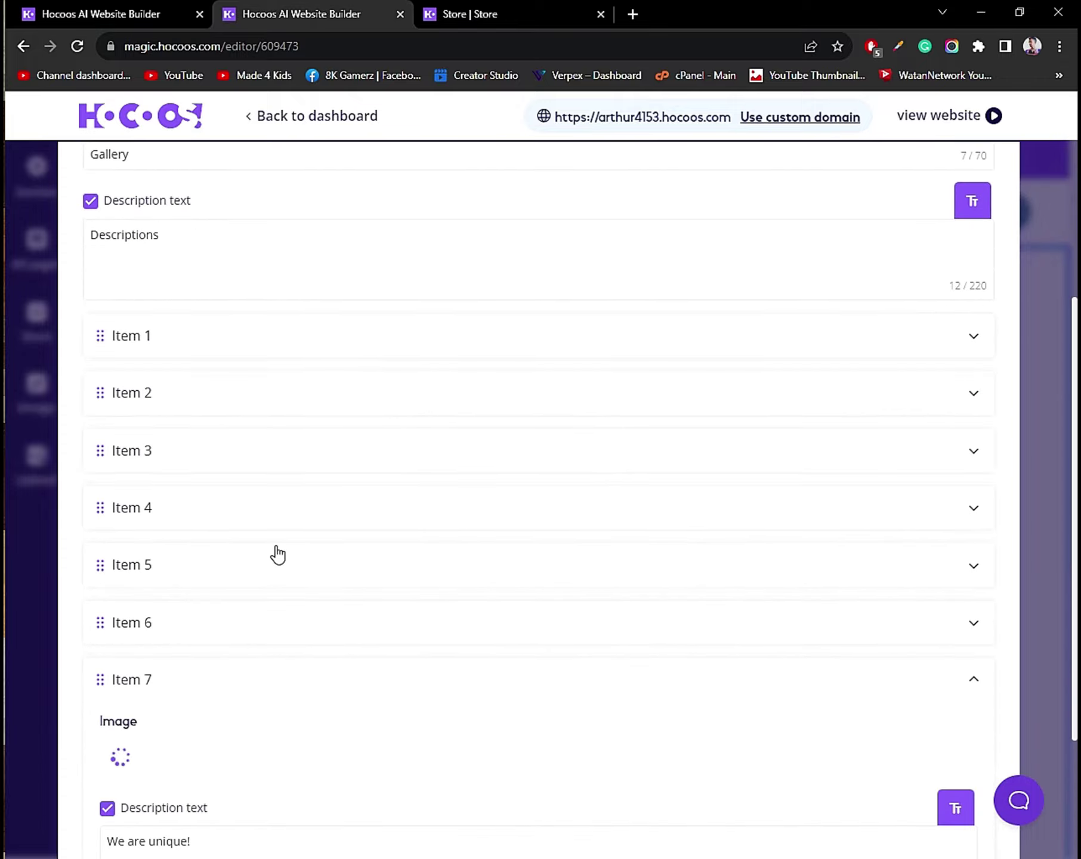
scroll(281, 556, "down", 3)
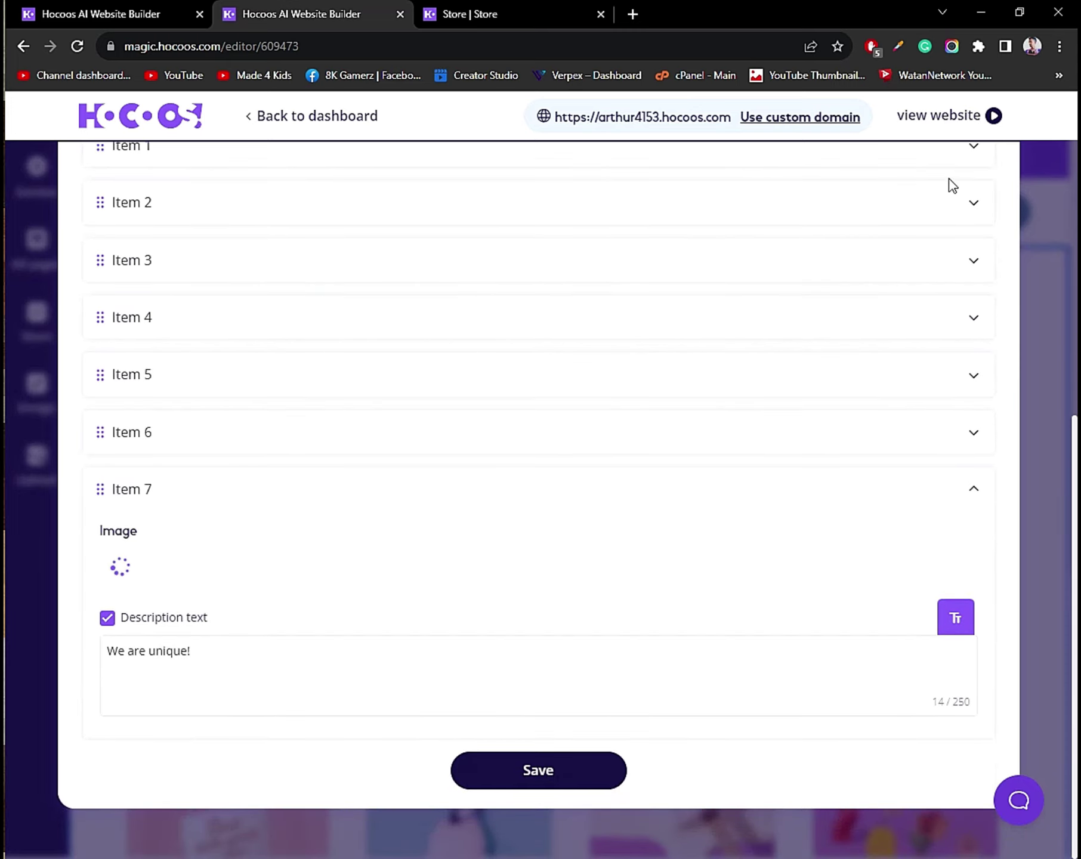
scroll(945, 285, "up", 2)
scroll(945, 285, "up", 5)
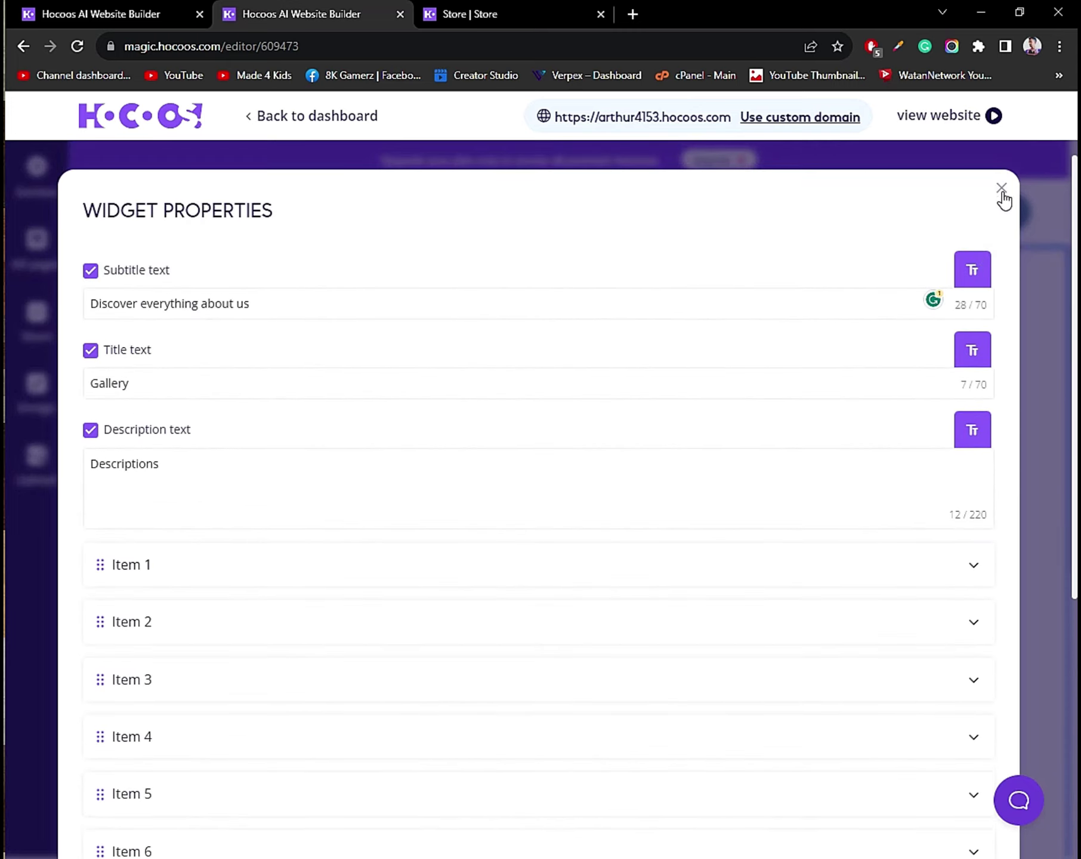
left_click(1000, 187)
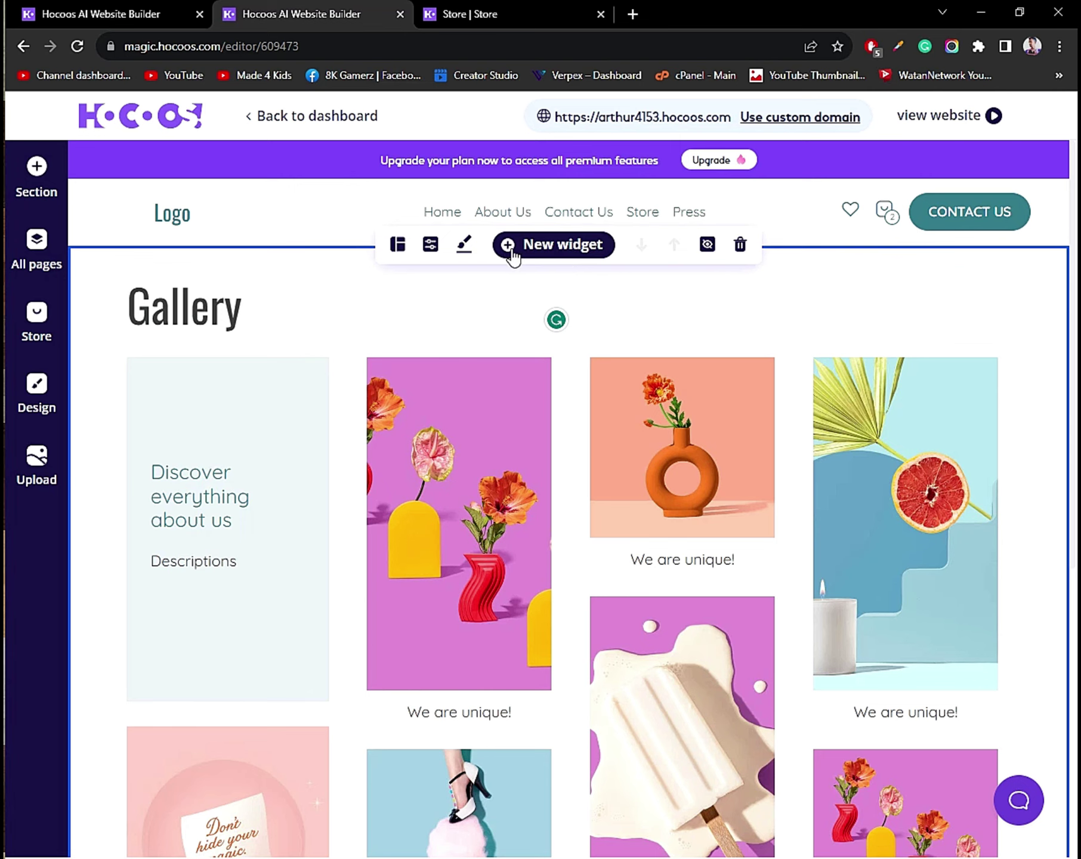
Insert the first Social feed template and position the Instagram feed below the gallery.
left_click(573, 246)
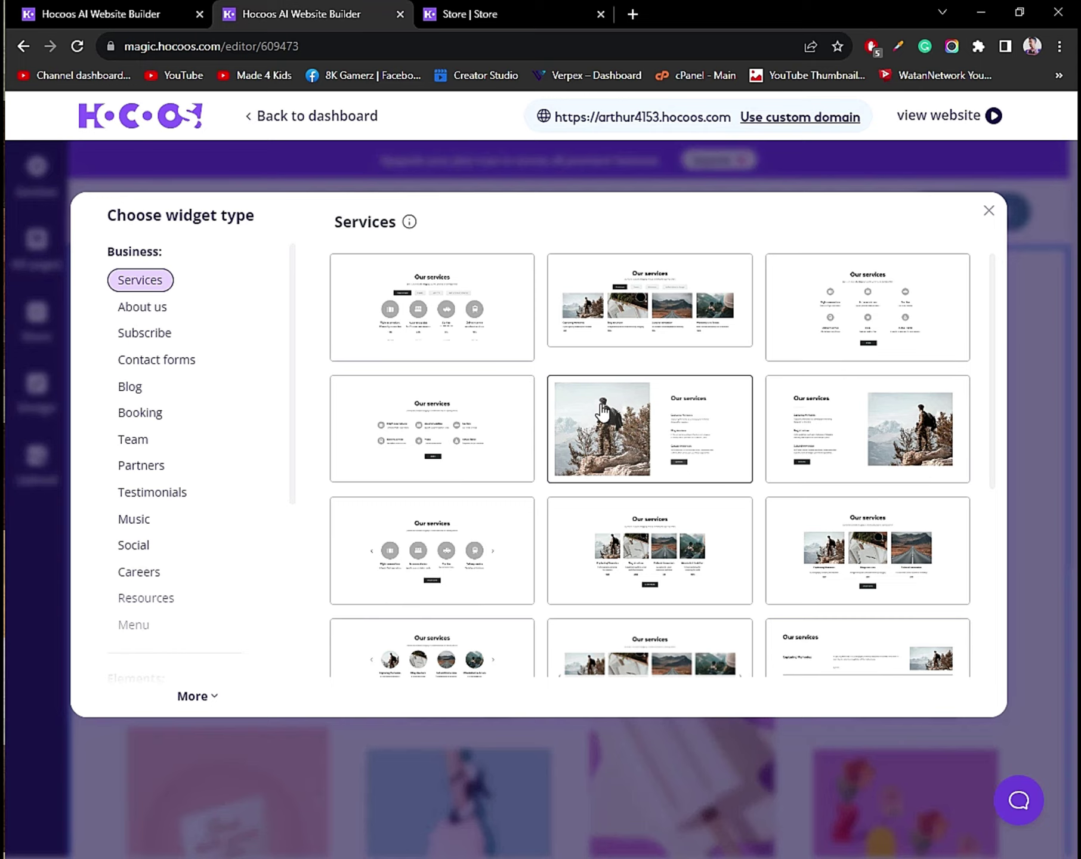
scroll(151, 439, "down", 3)
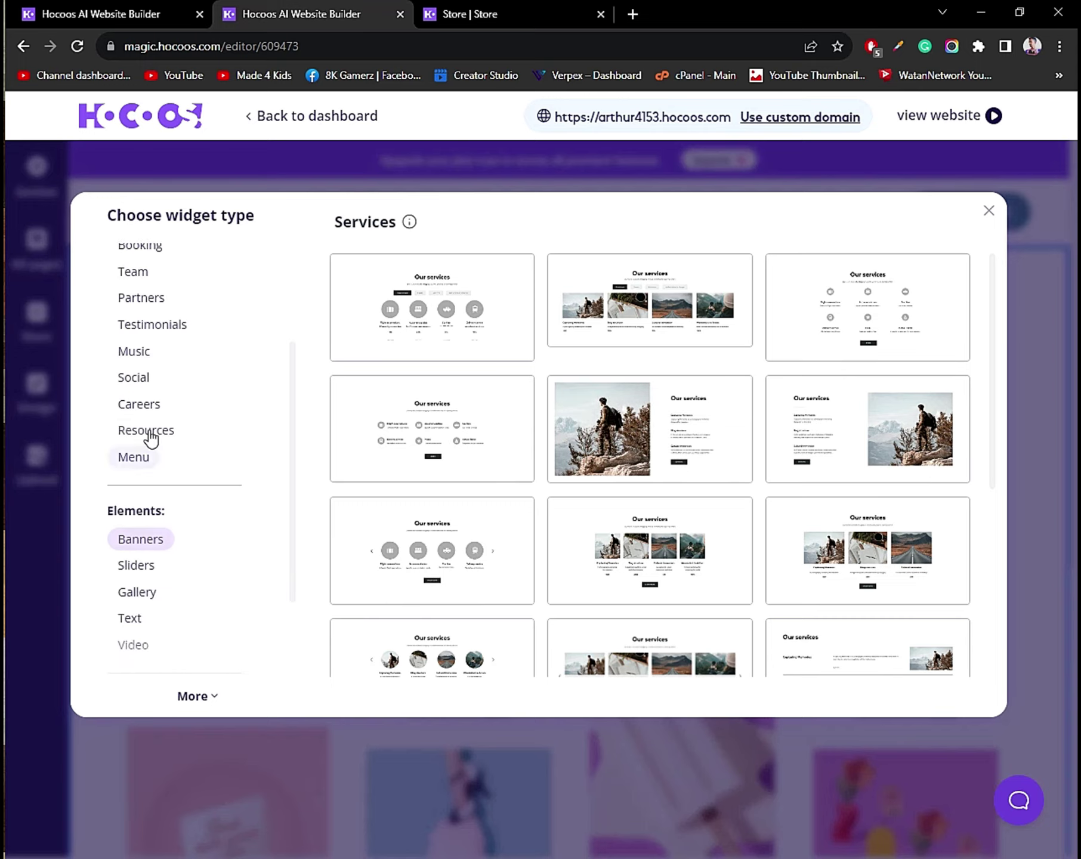
left_click(146, 379)
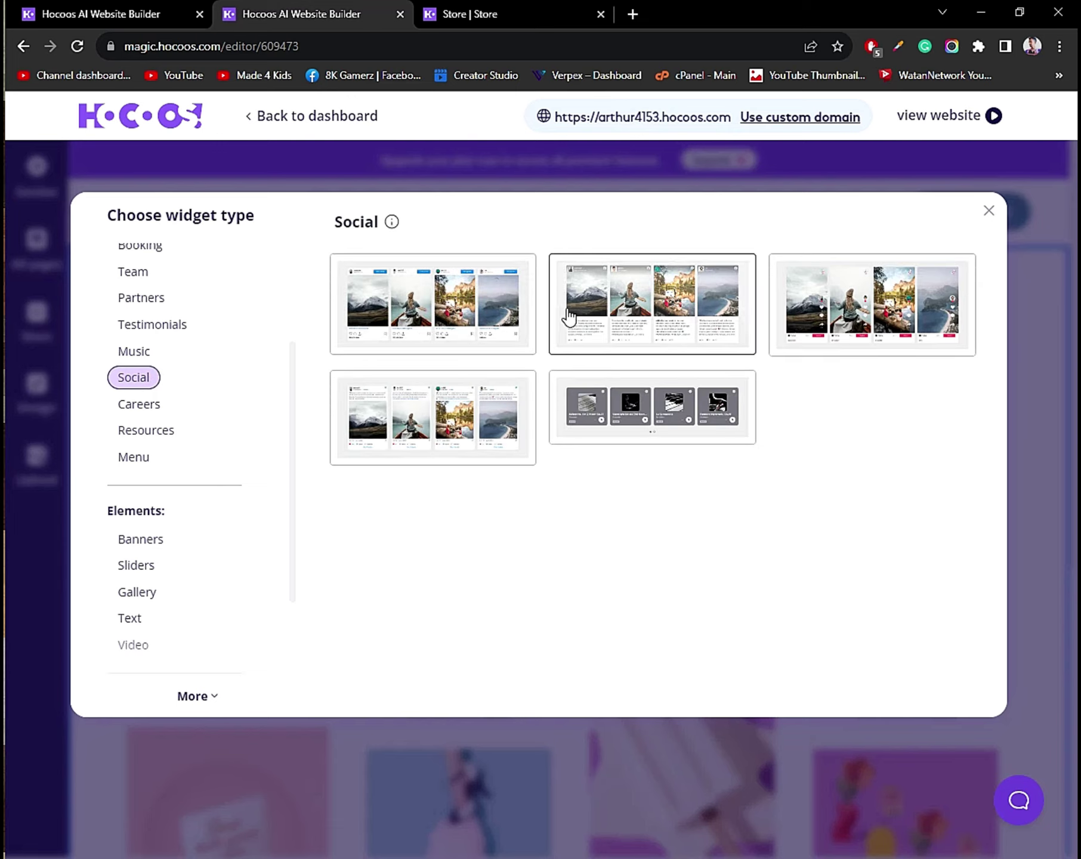
left_click(452, 307)
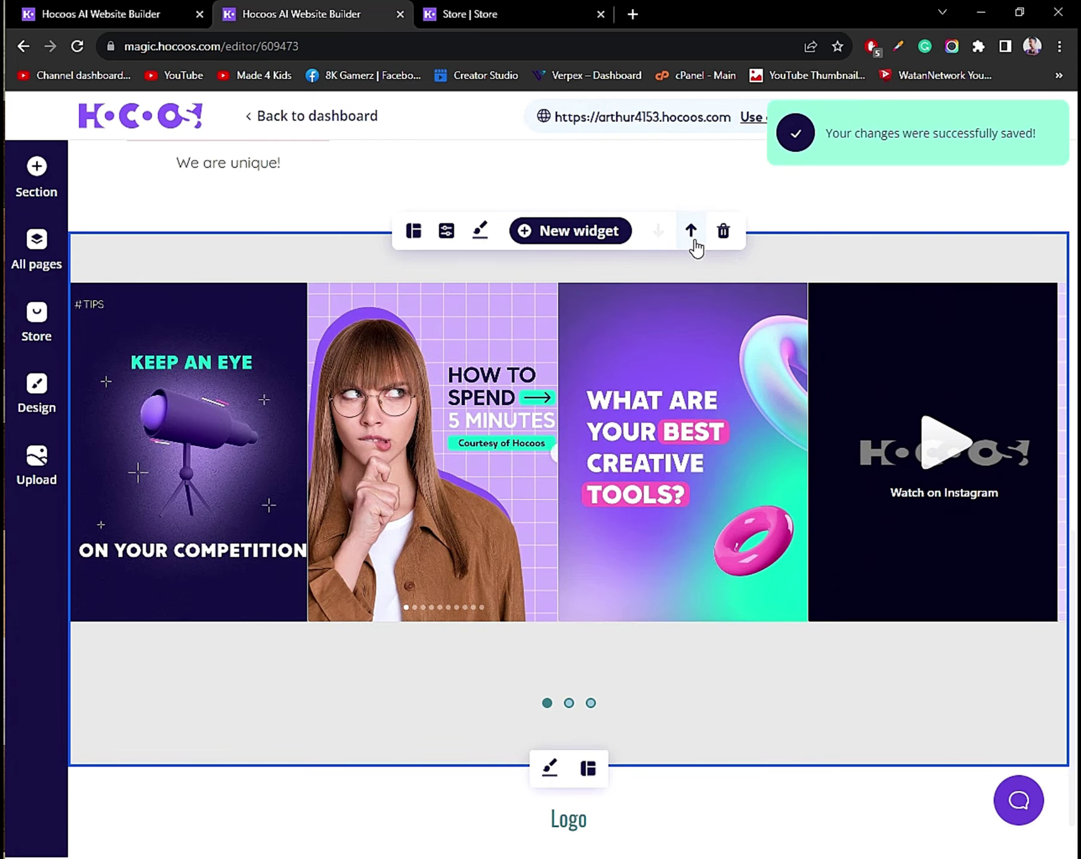
left_click(691, 232)
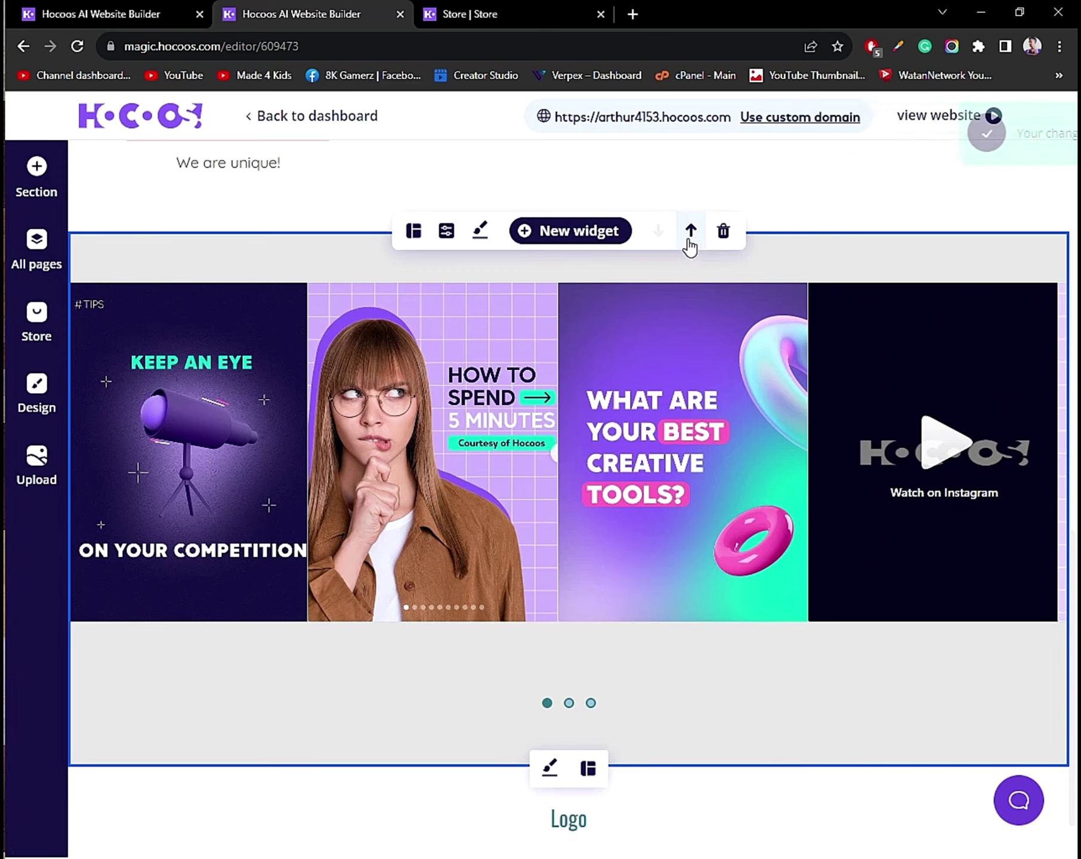
left_click(658, 244)
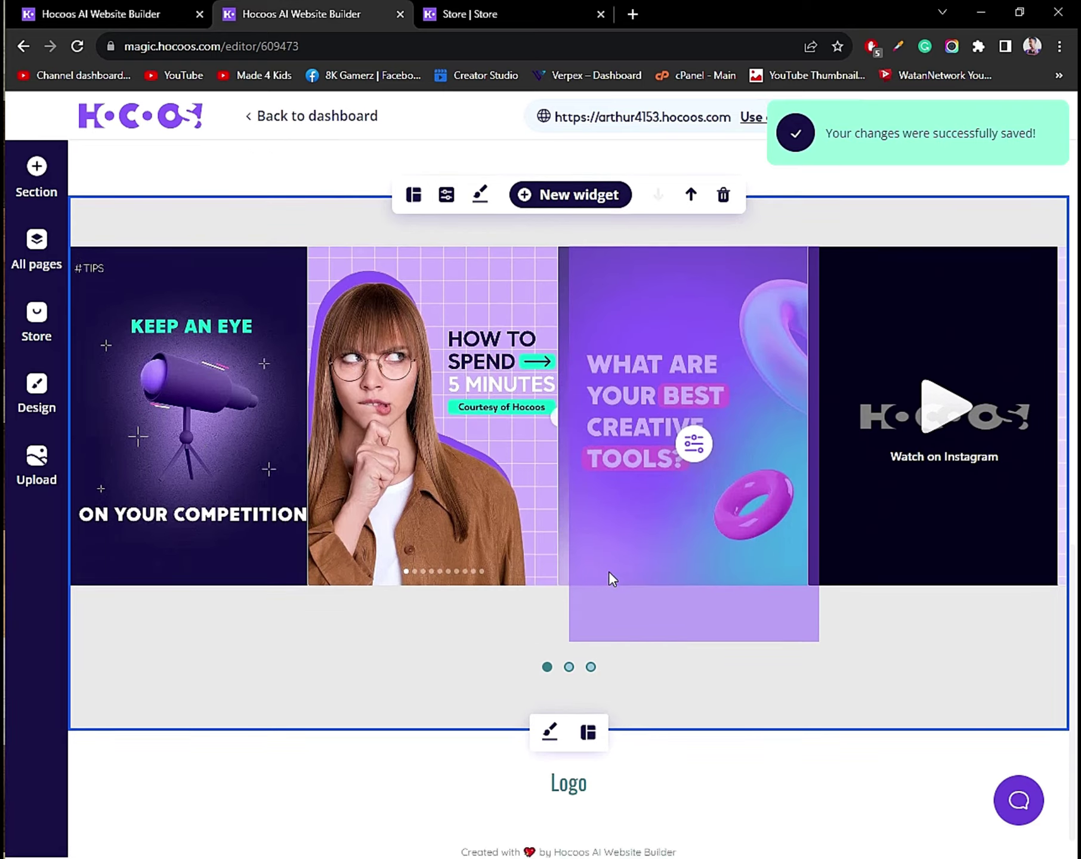
scroll(370, 451, "up", 7)
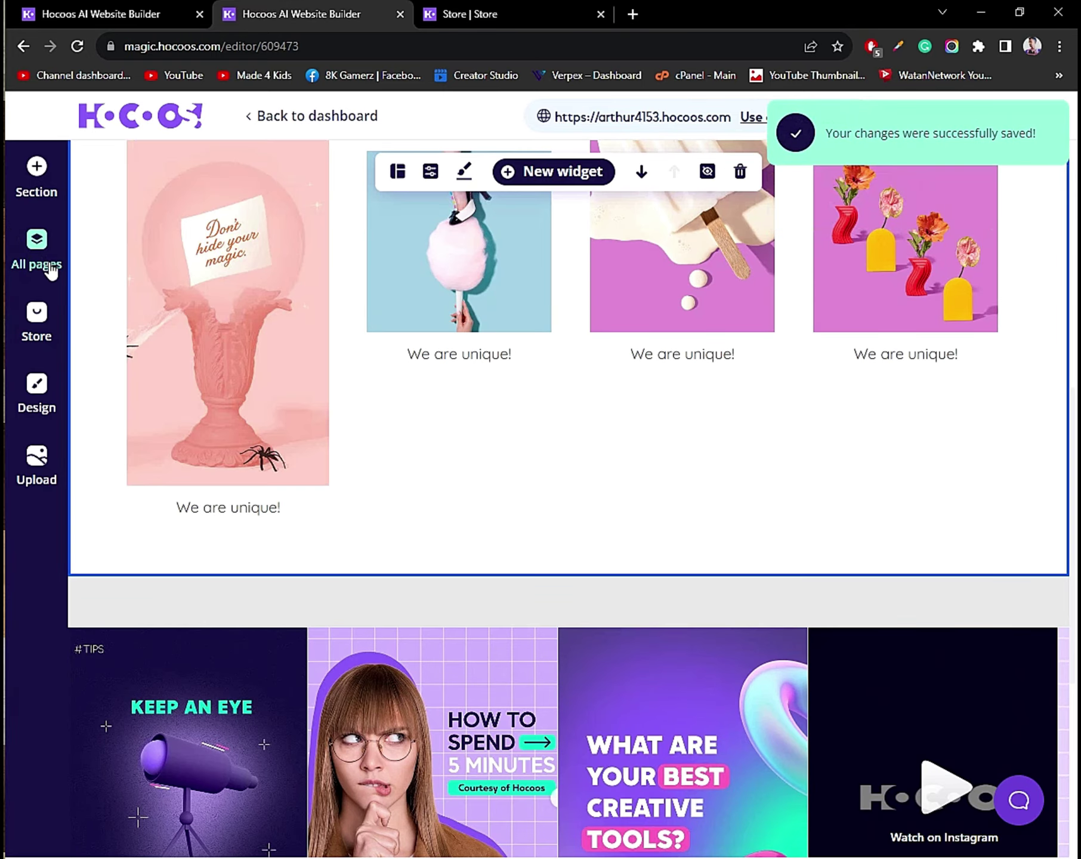
Dismiss the section chooser, check the Gallery page options, then open the Store panel.
left_click(38, 173)
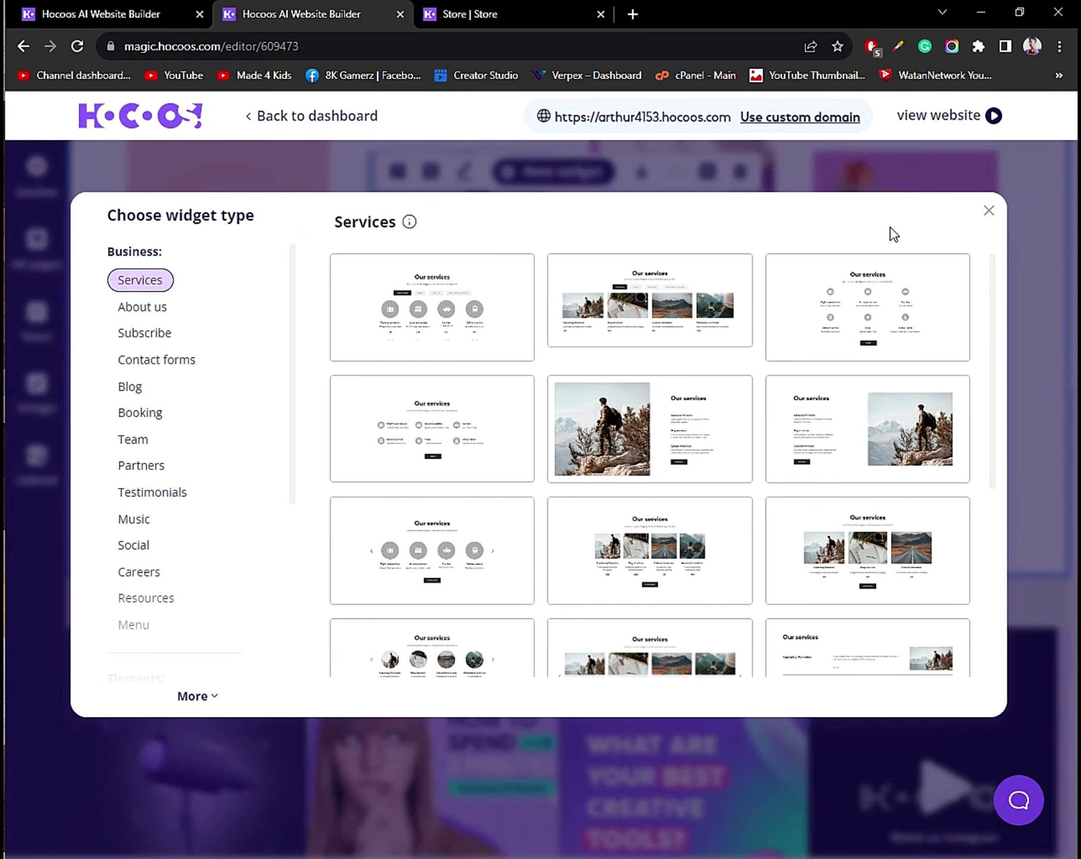
left_click(989, 214)
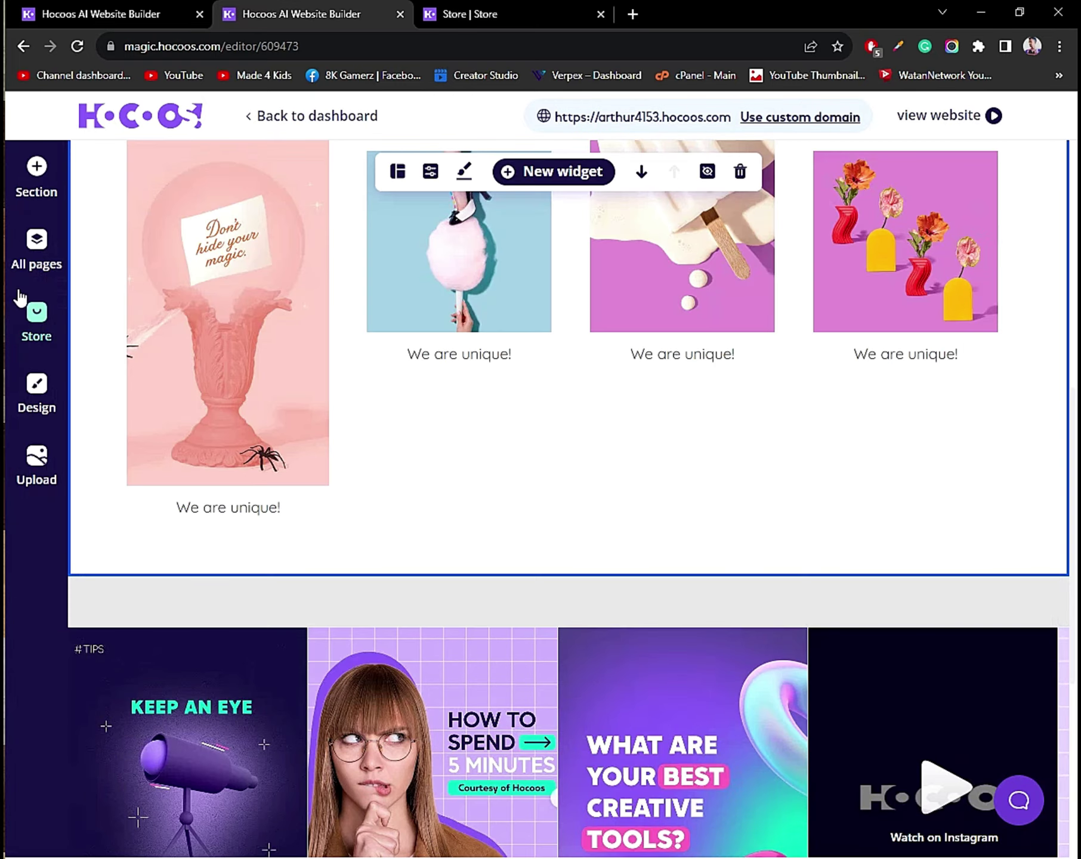
left_click(37, 263)
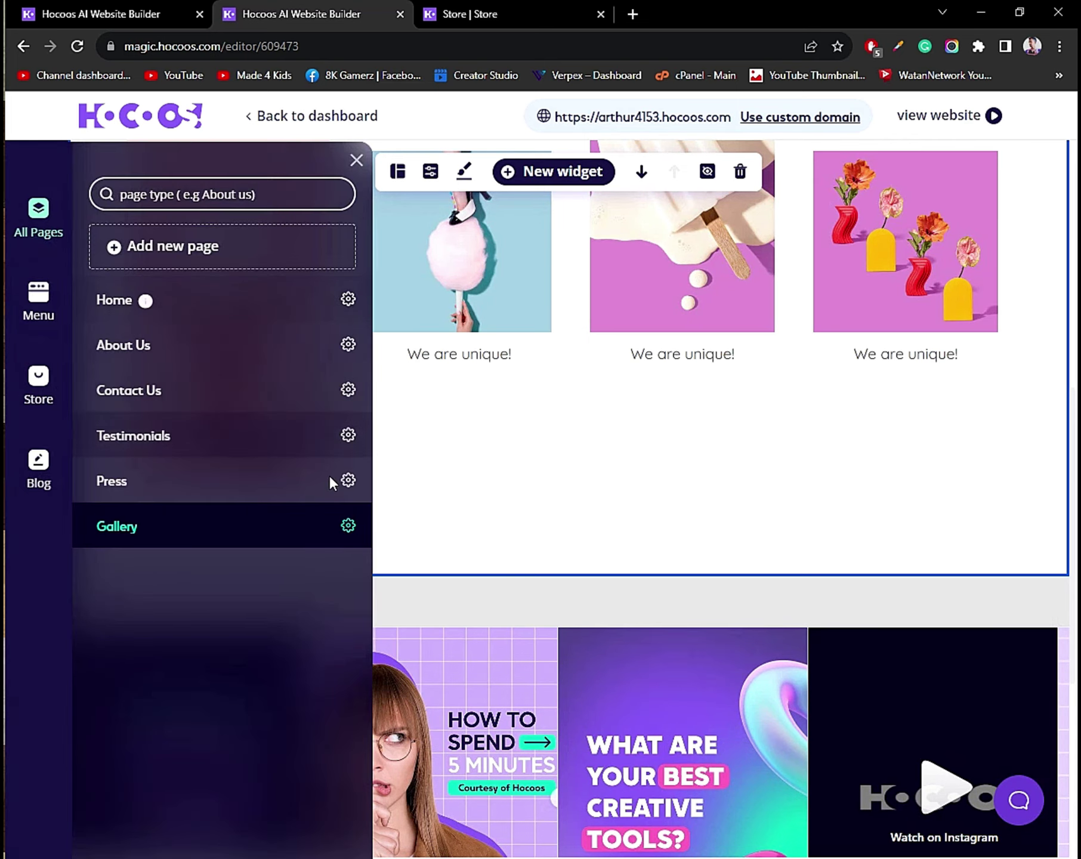
left_click(348, 526)
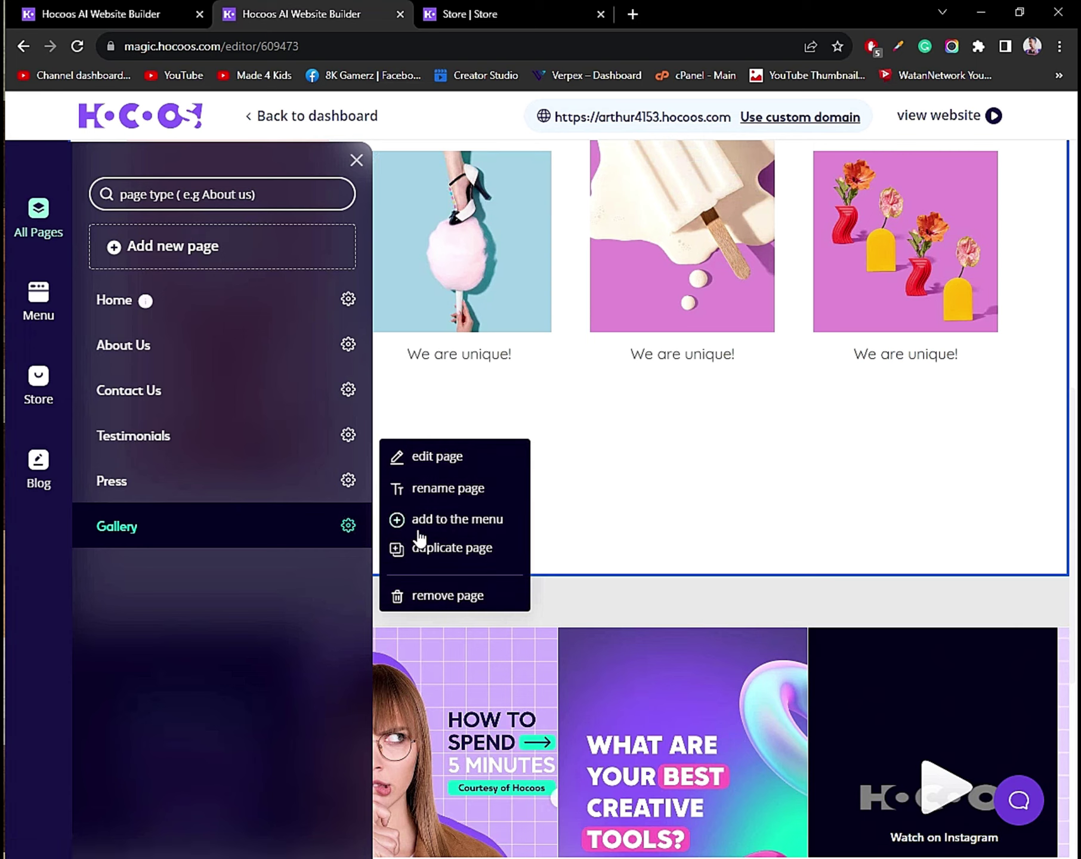
left_click(41, 379)
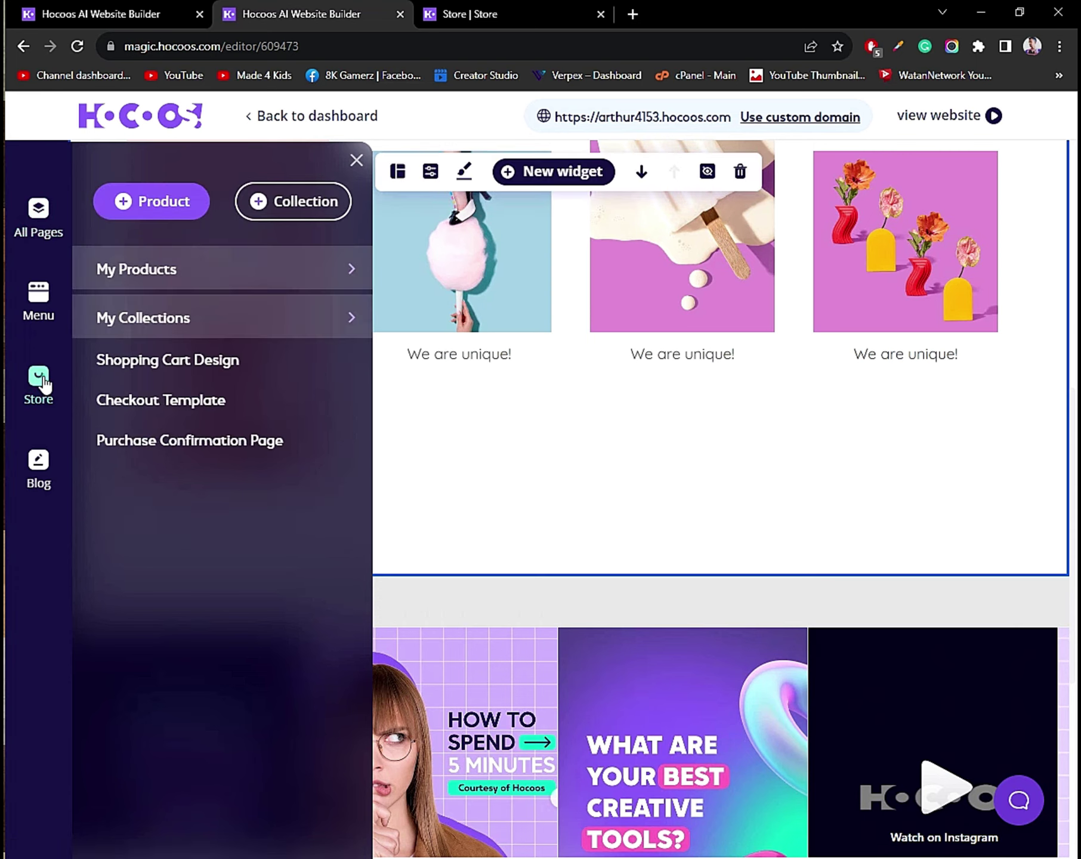
Open My Products and switch Yoga Mat's publish toggle off and back on.
left_click(350, 272)
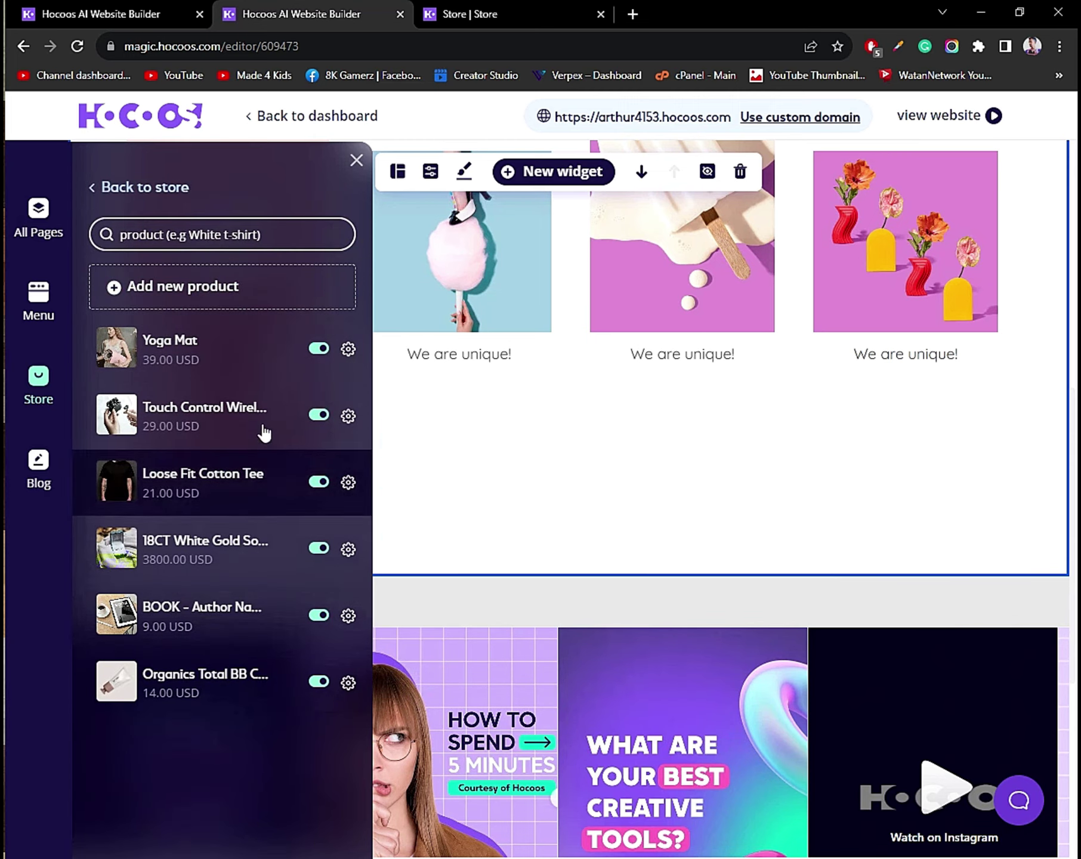
left_click(320, 349)
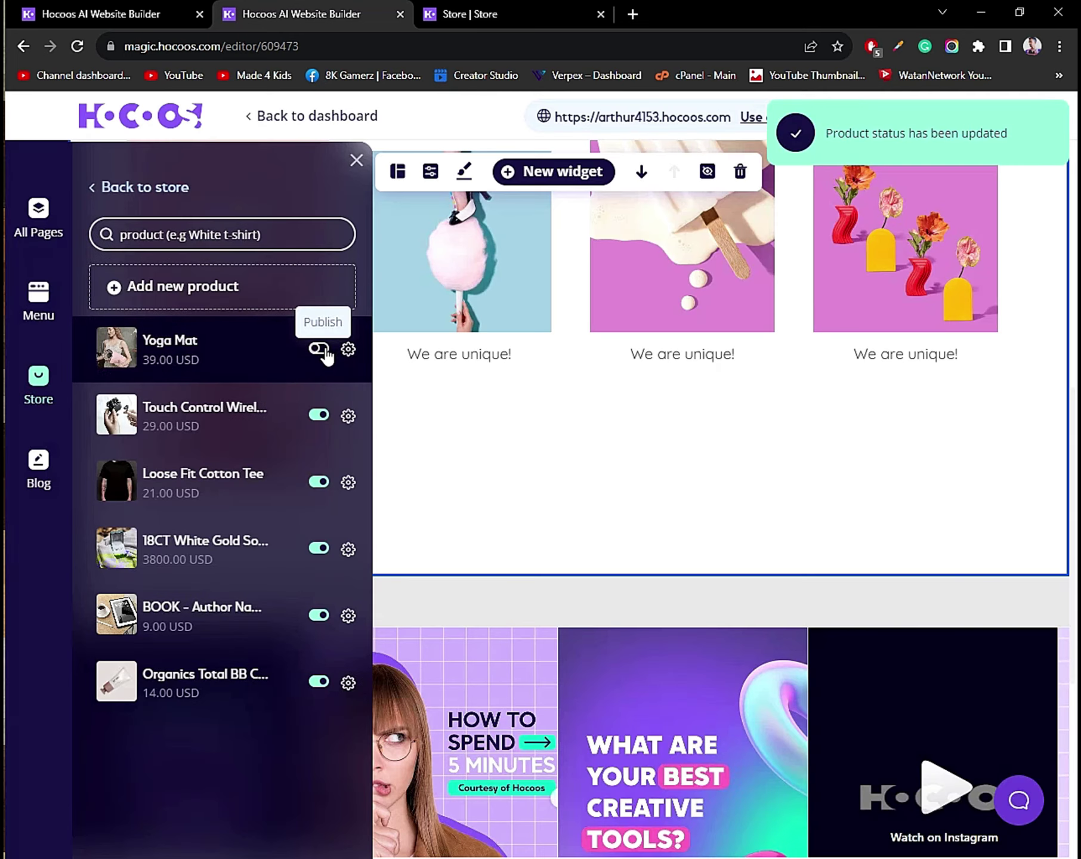
left_click(320, 349)
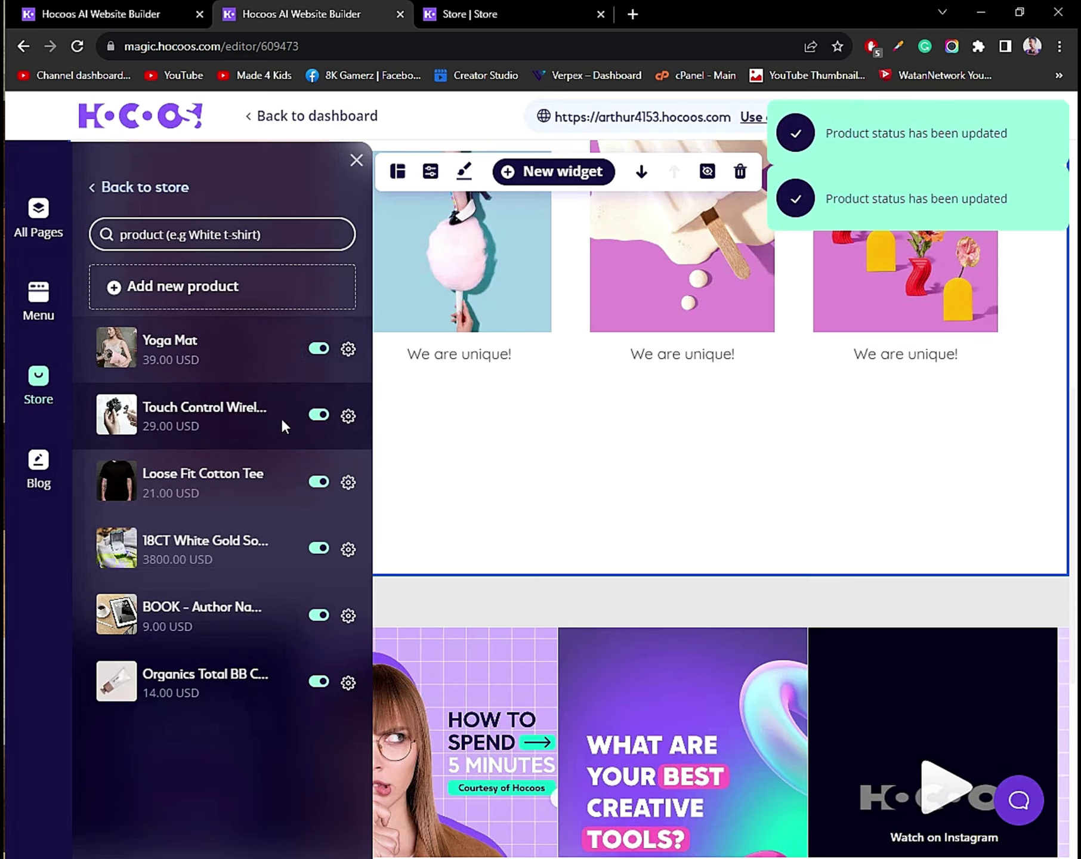
mouse_move(212, 677)
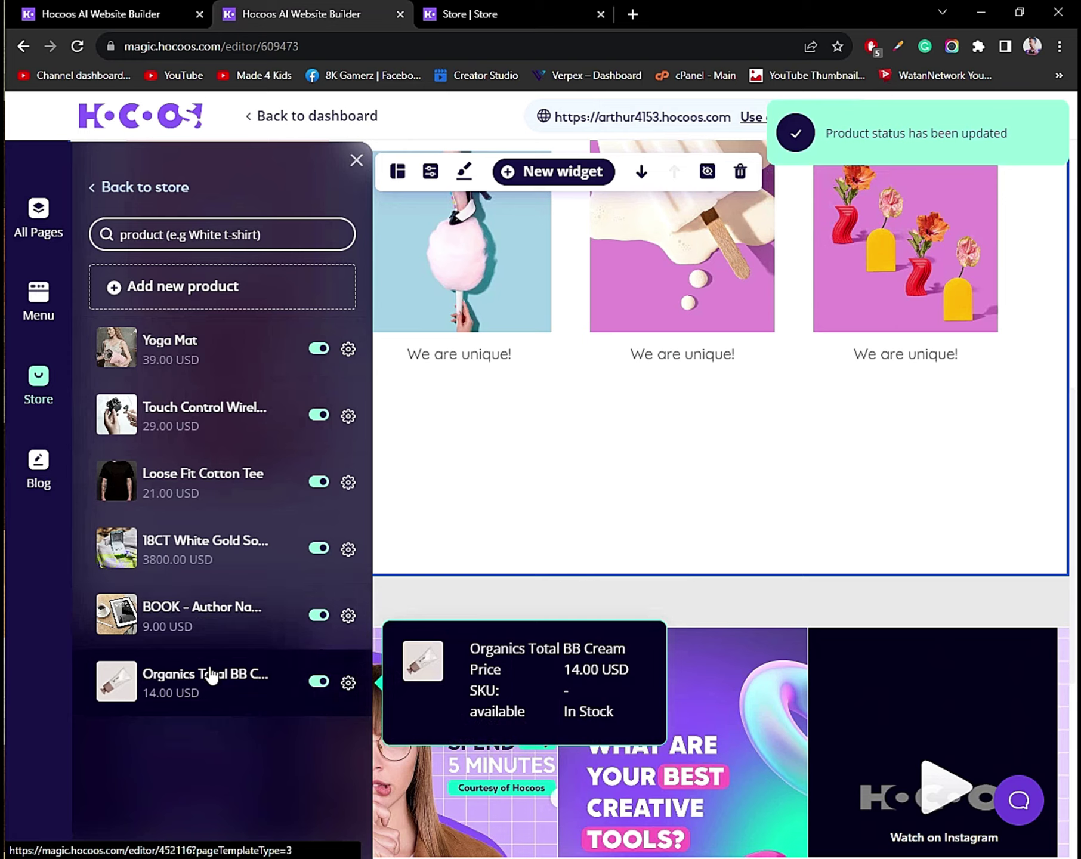
mouse_move(168, 480)
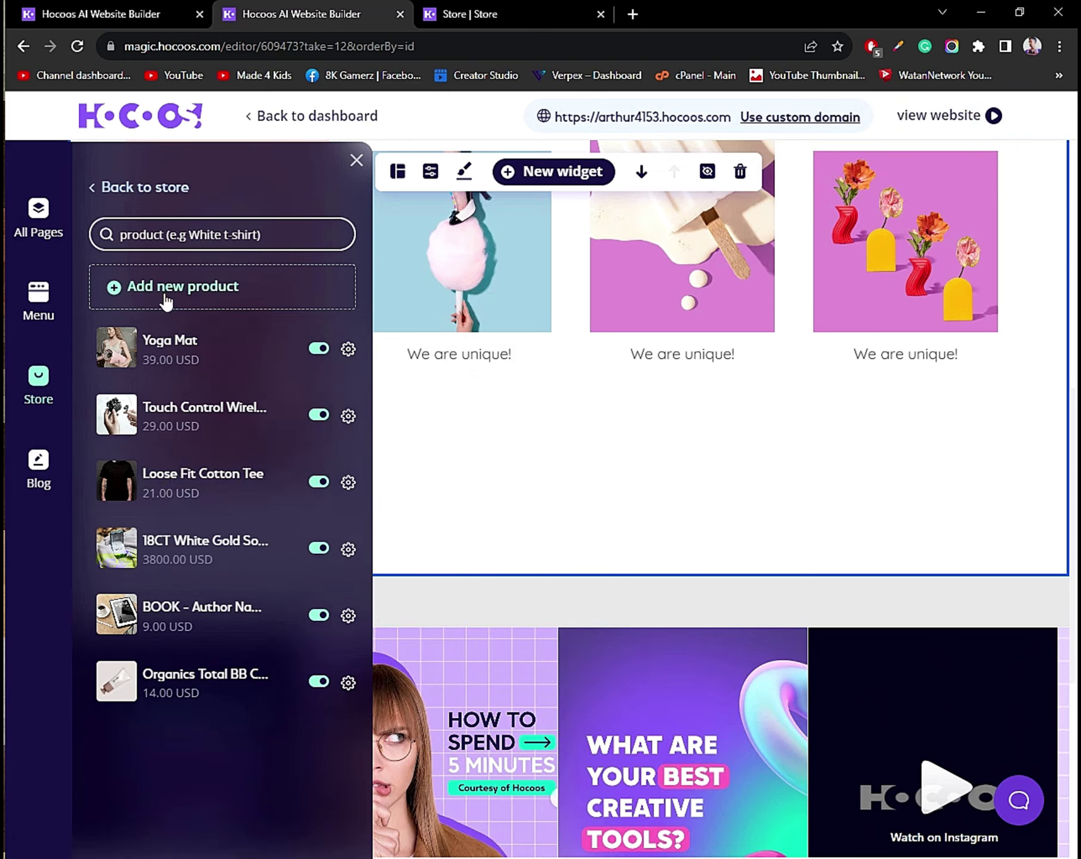
Create a new product and set its main image to the cropped multicolour T-shirt photo.
left_click(156, 293)
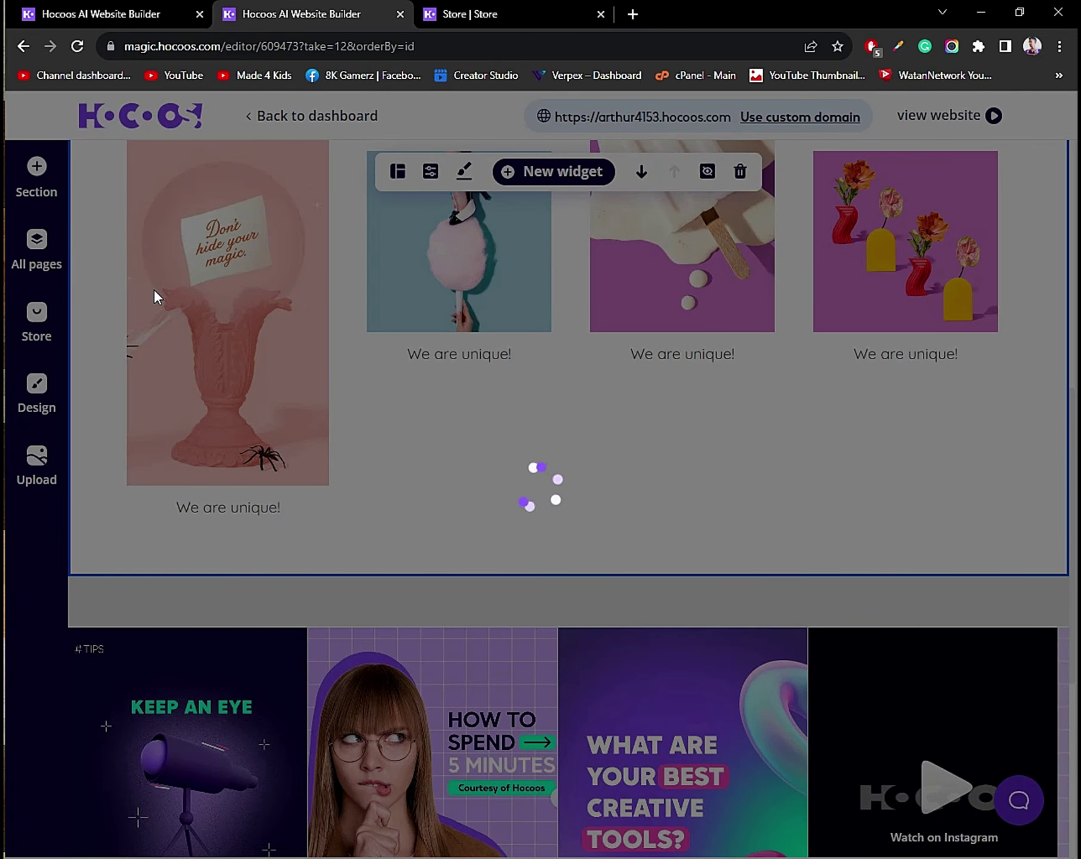
scroll(455, 609, "down", 3)
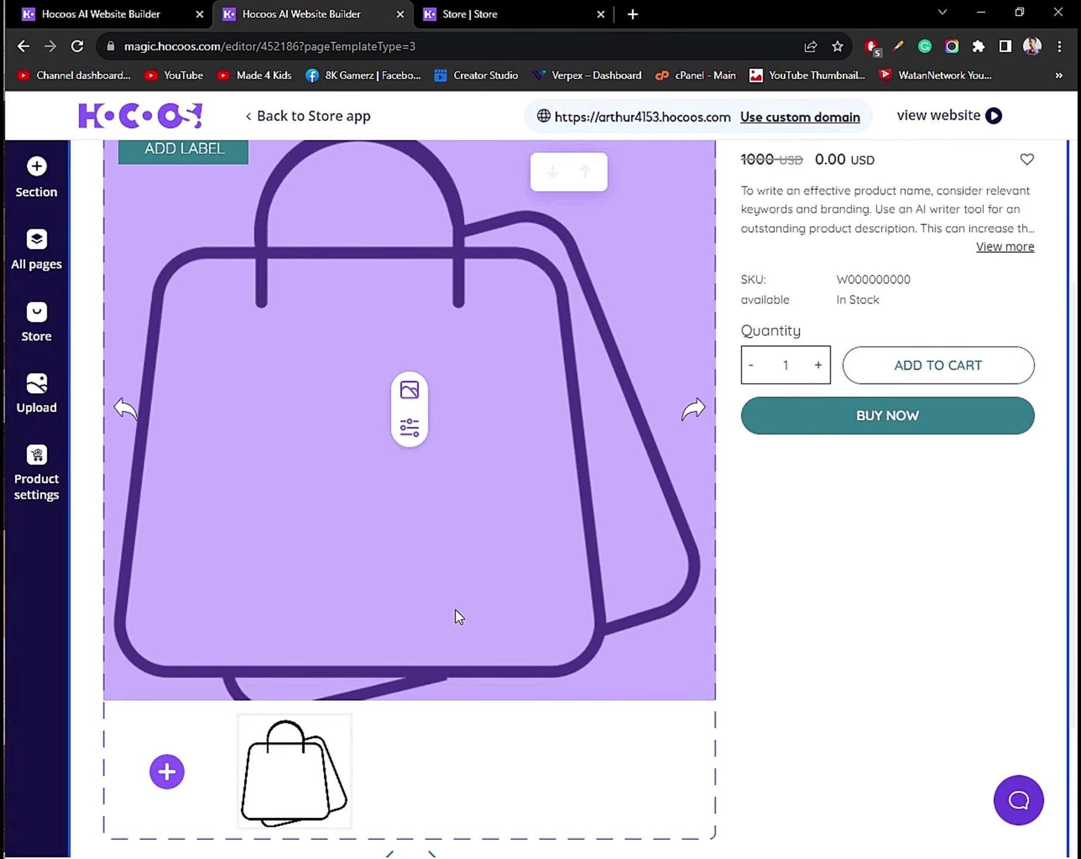
left_click(414, 397)
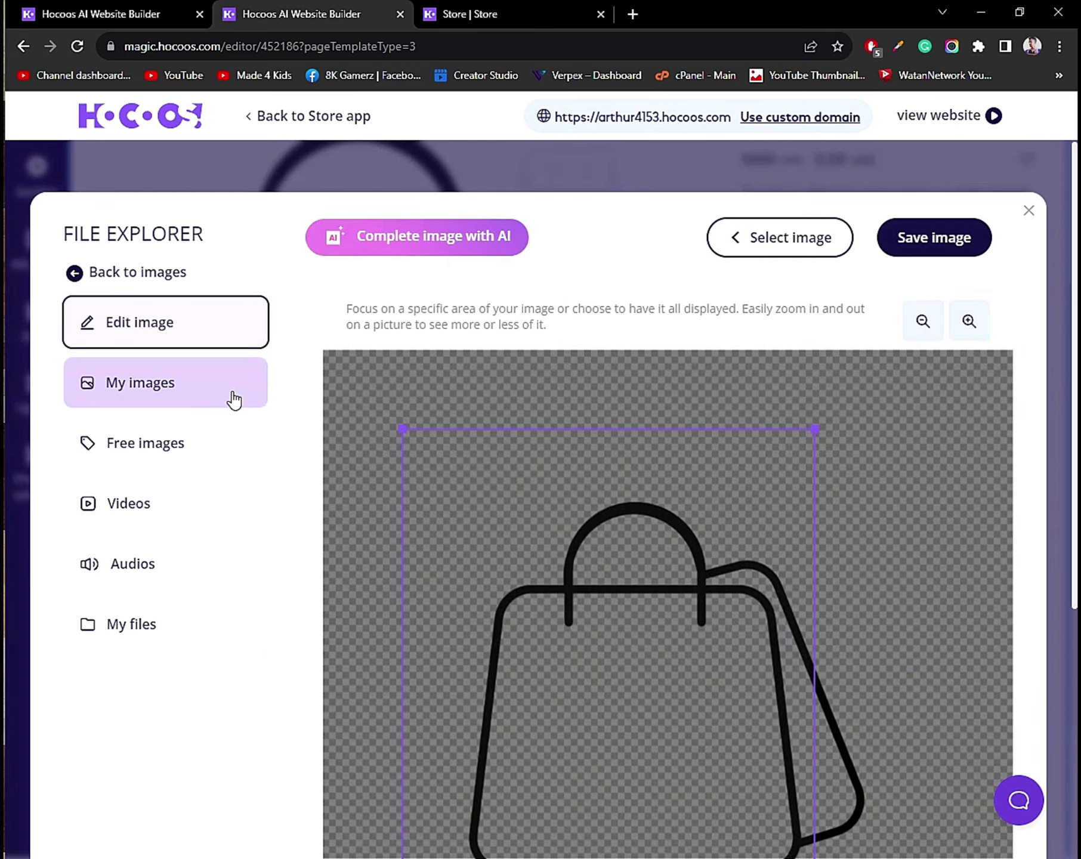
left_click(171, 393)
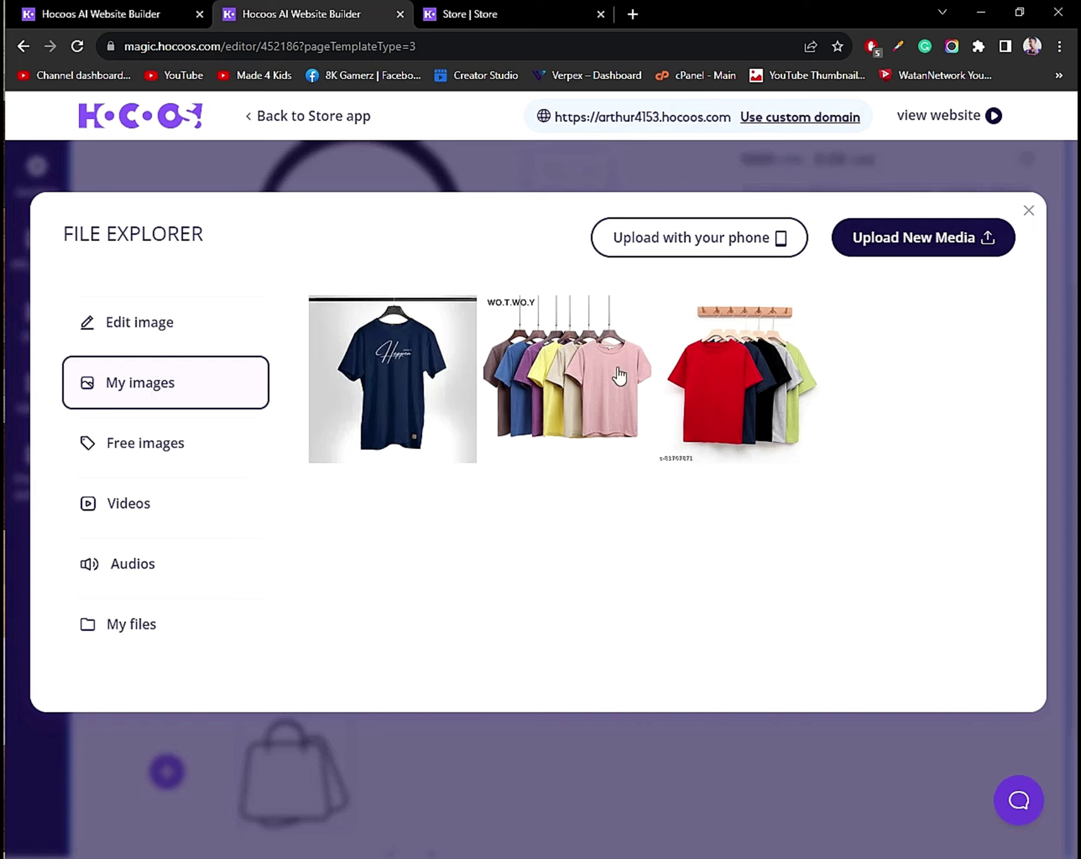
left_click(972, 237)
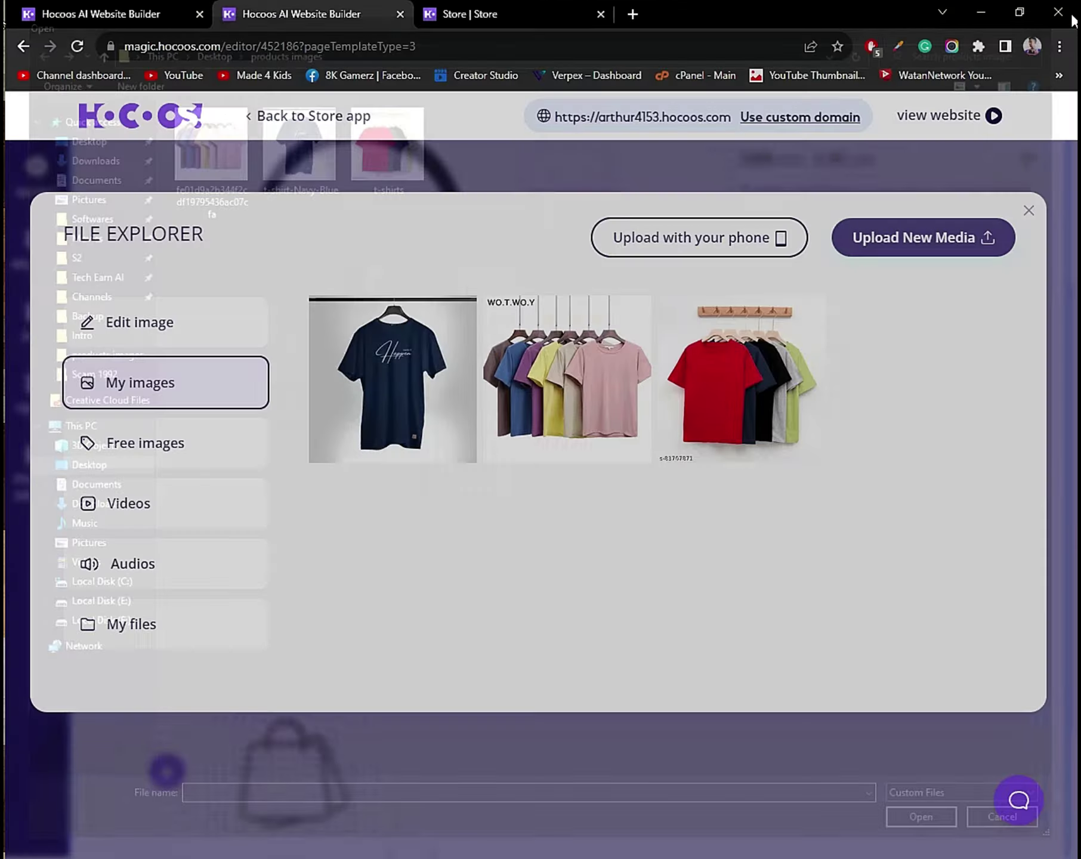
left_click(1058, 13)
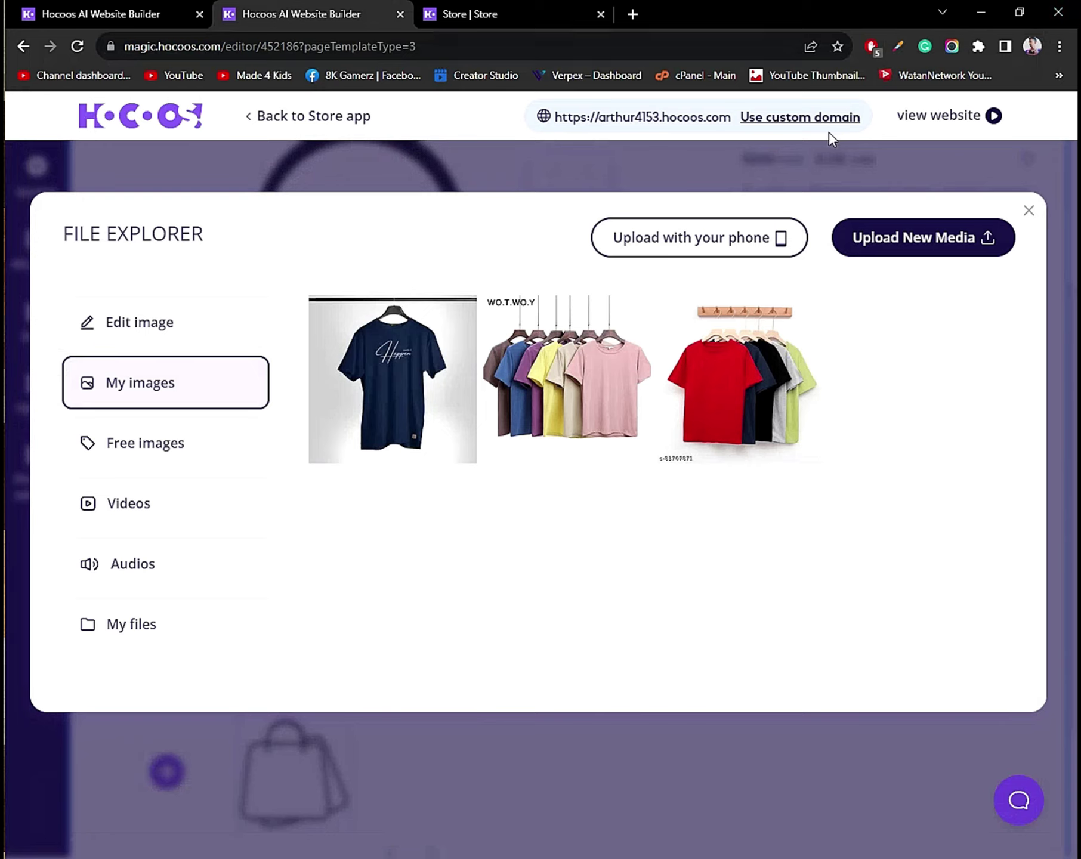
left_click(132, 442)
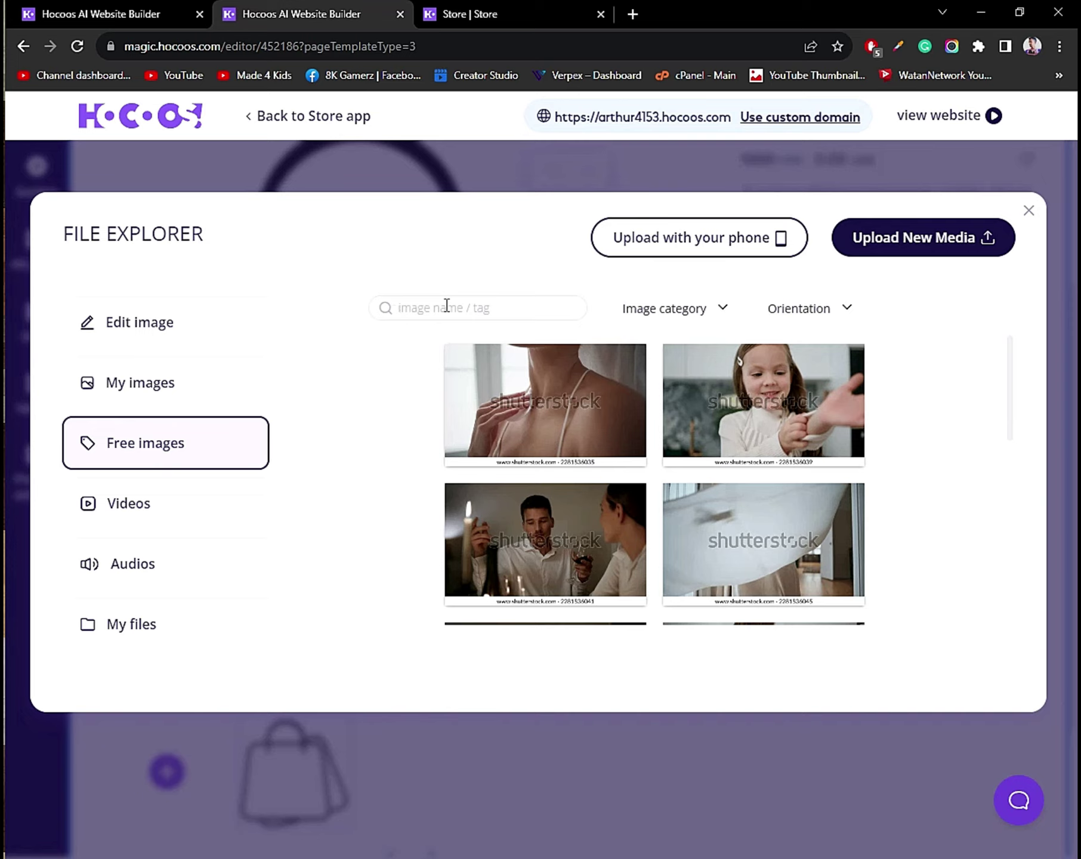
type("t shirts")
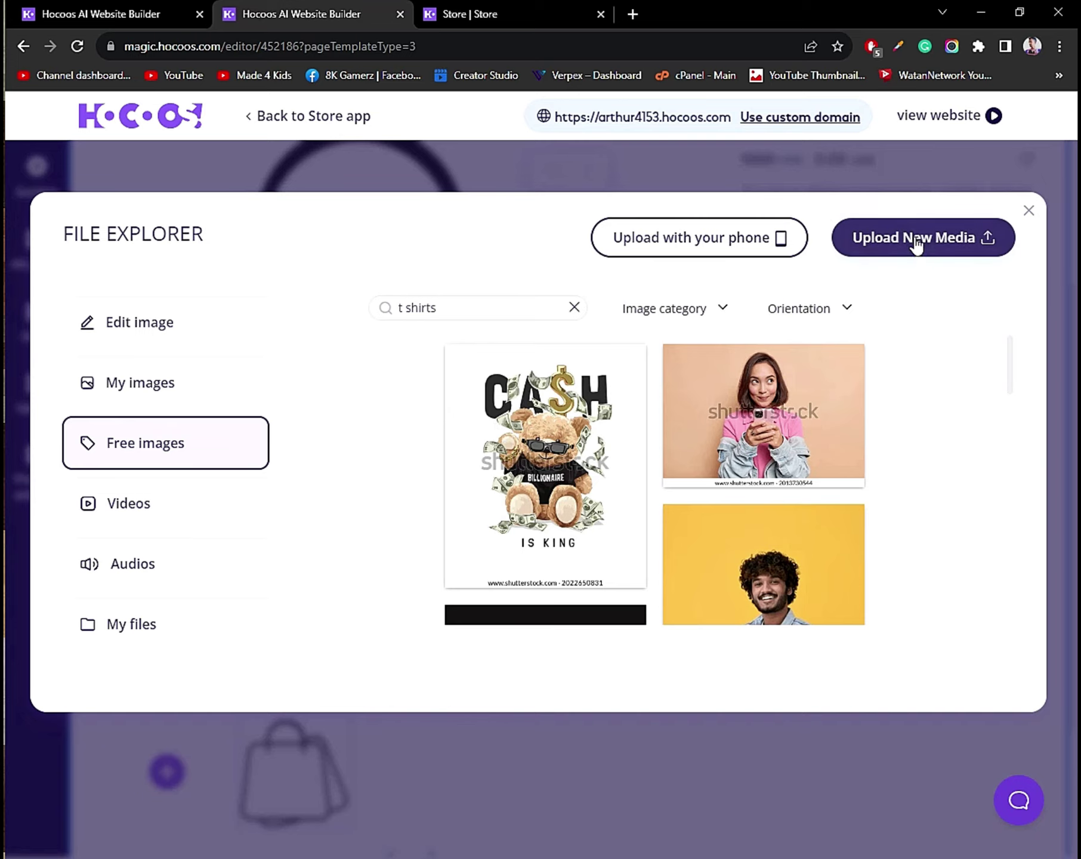
left_click(195, 394)
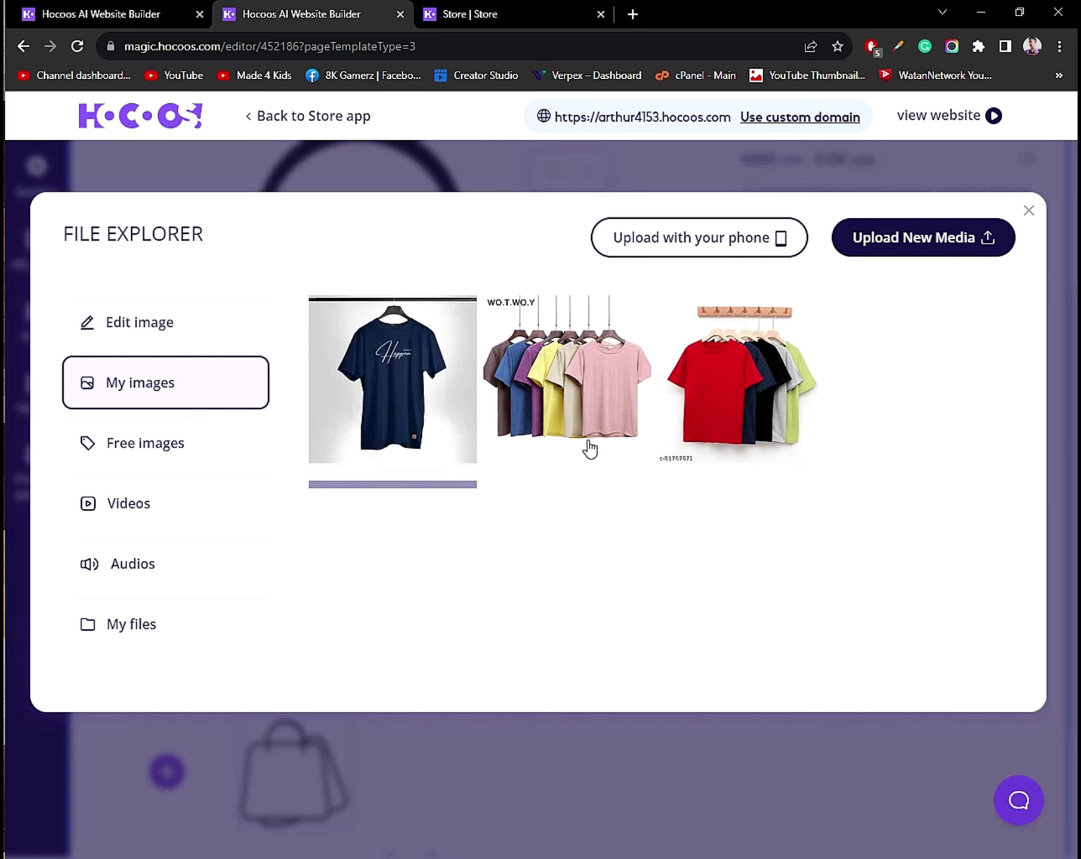
left_click(575, 416)
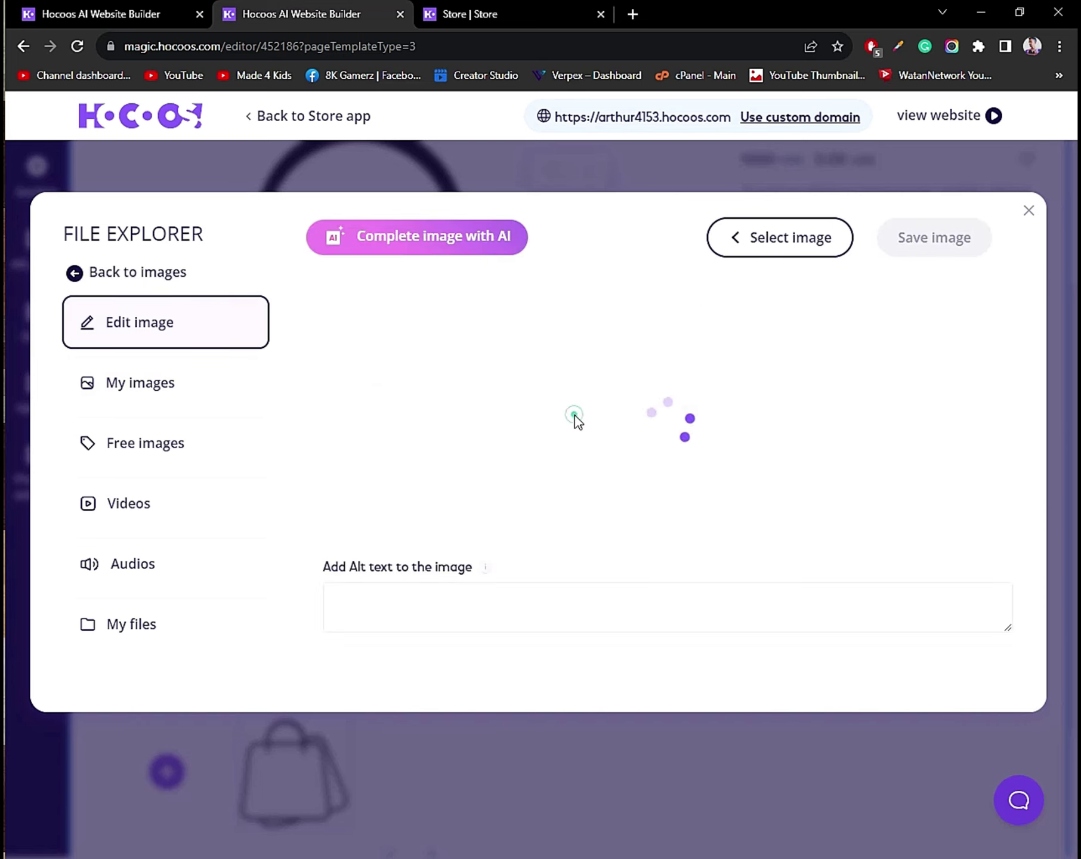
left_click_drag(686, 476, 707, 488)
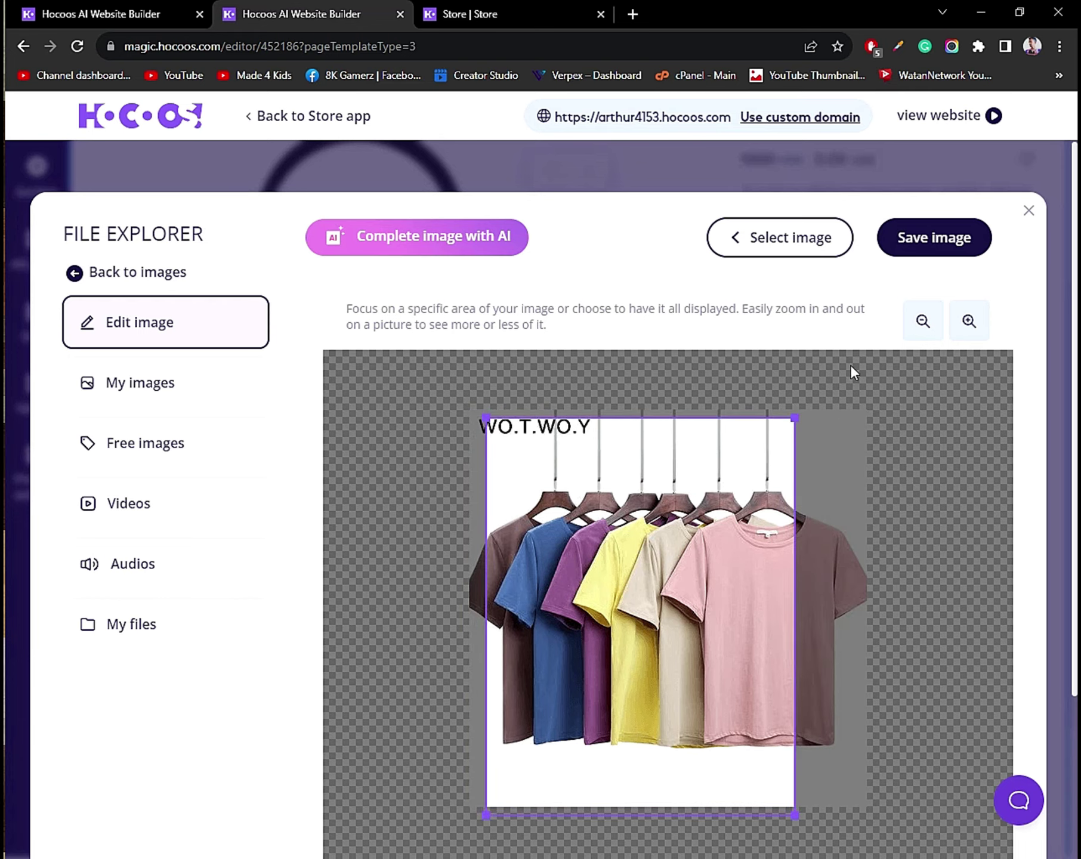
left_click(932, 235)
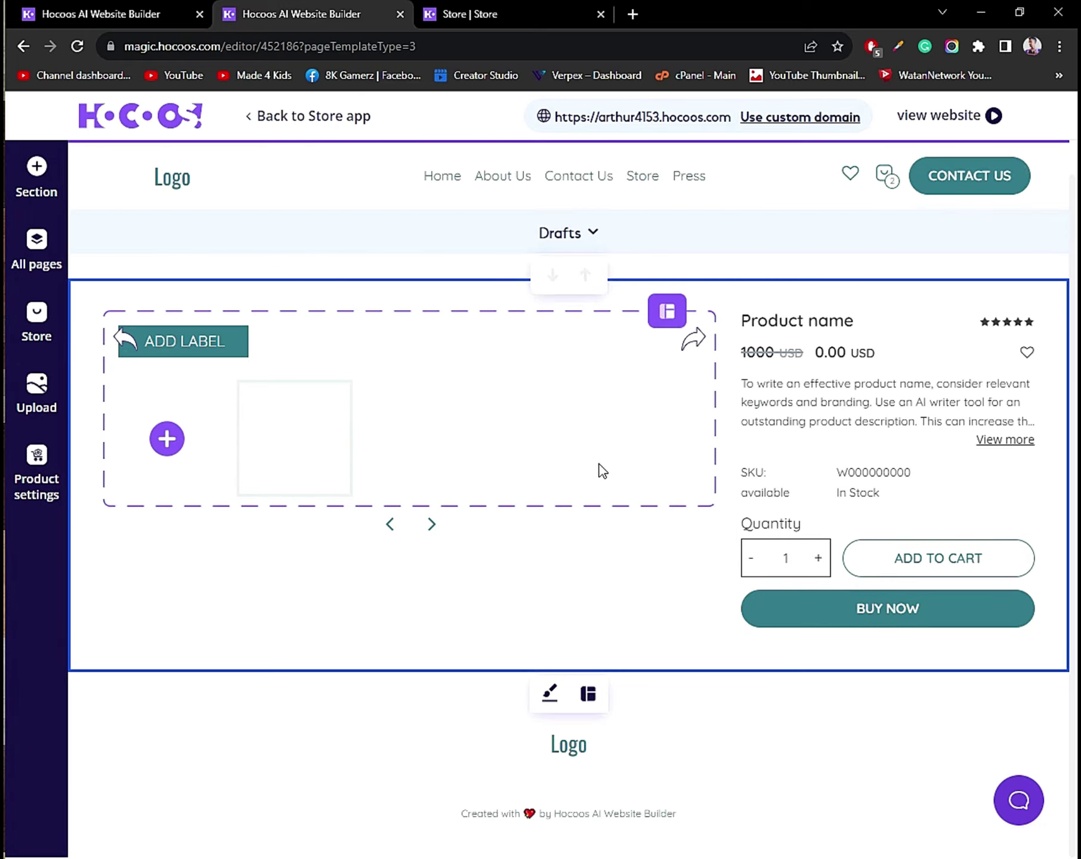
Add the navy T-shirt photo to the product's image gallery.
scroll(170, 477, "down", 3)
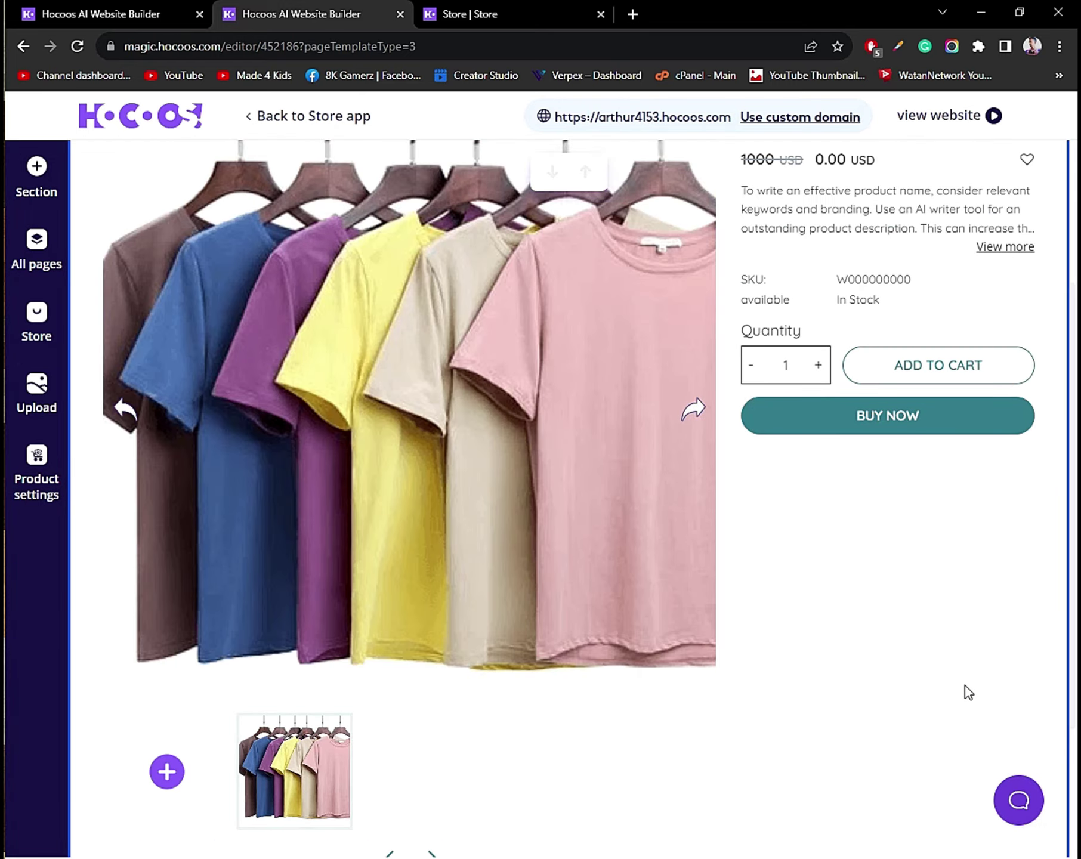
scroll(662, 594, "down", 3)
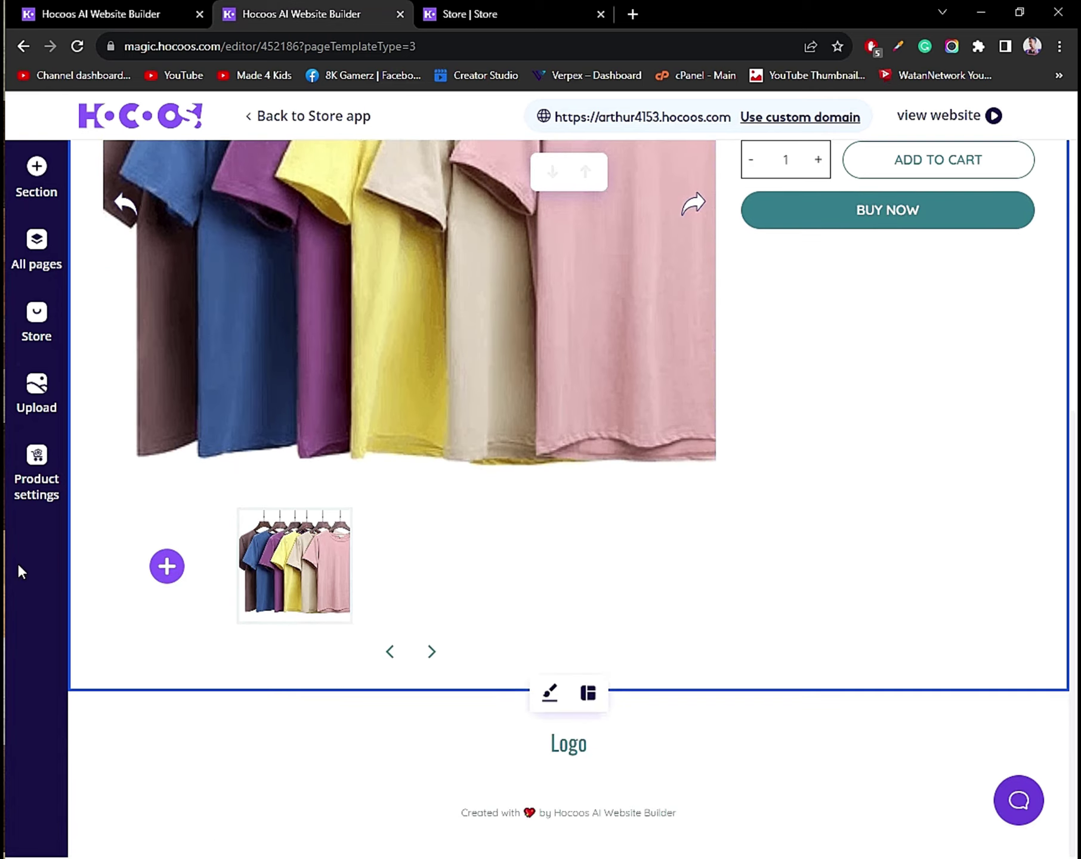
left_click(127, 576)
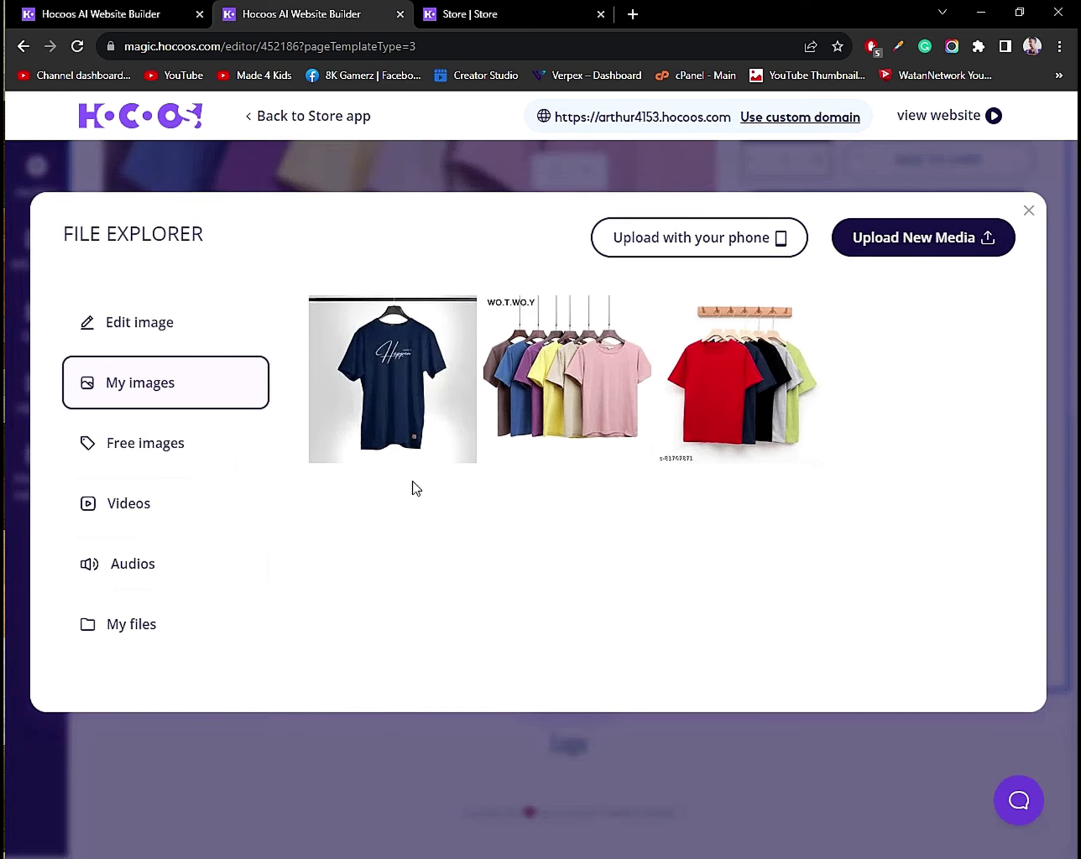
left_click(432, 420)
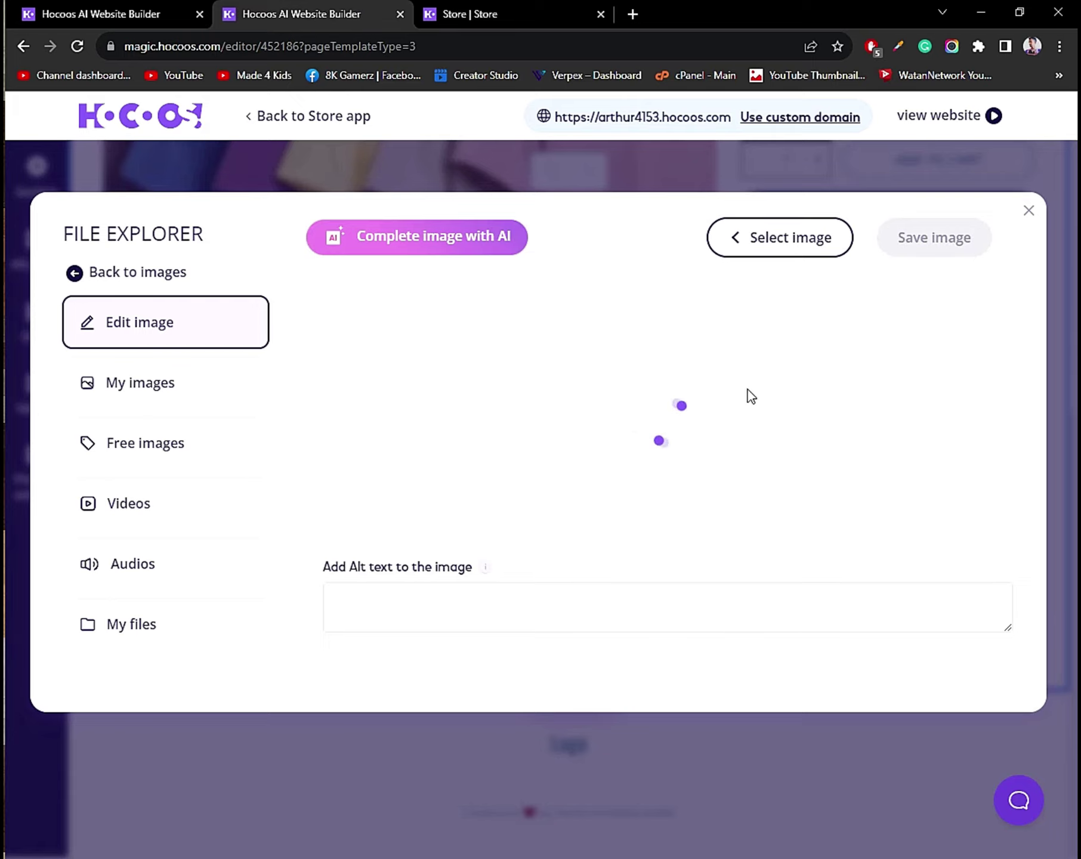
left_click(909, 246)
scroll(293, 555, "up", 5)
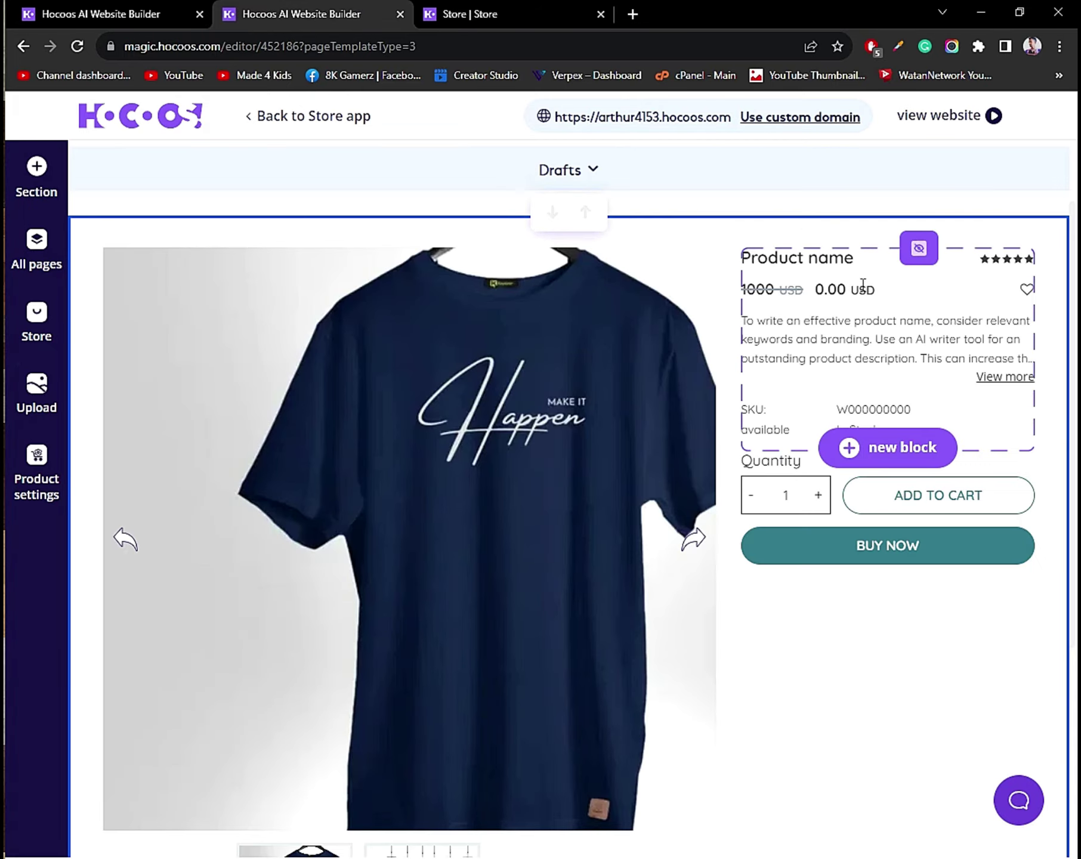
Rename the product to 'Gravy T-Shirt' and change its price from 0.00 to 100.
triple_click(816, 260)
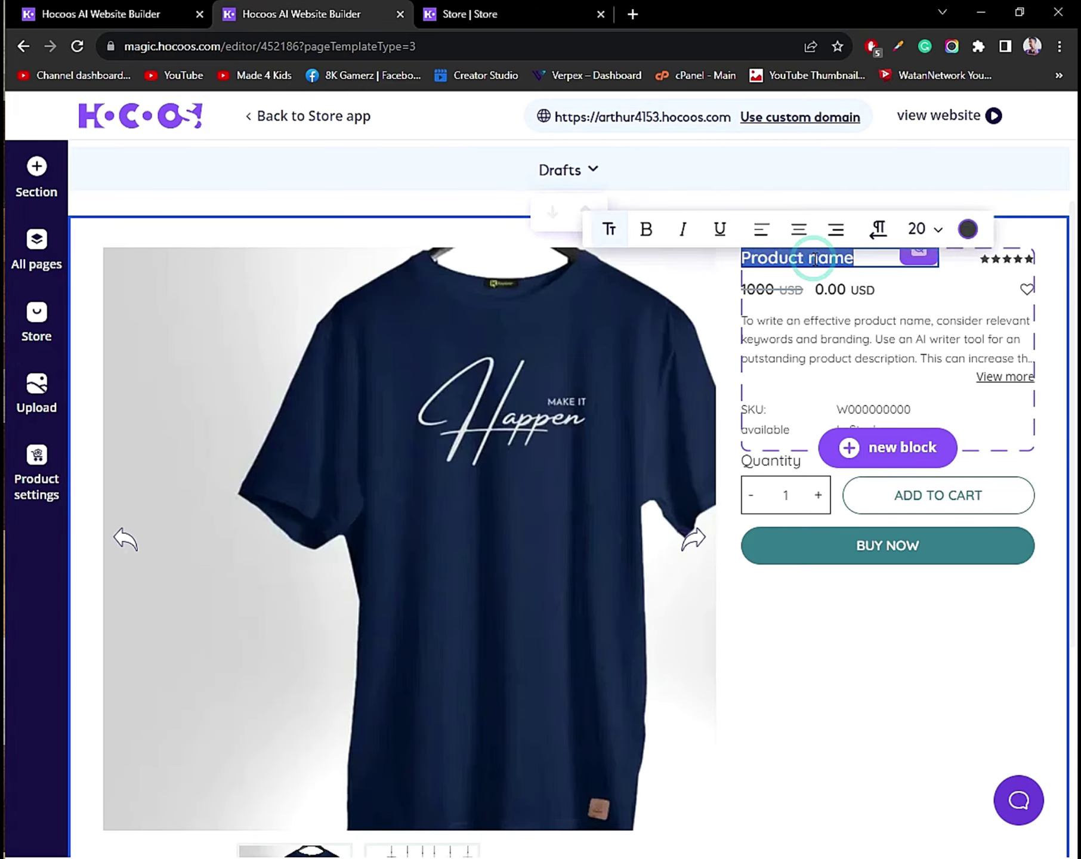
type("Gravy T")
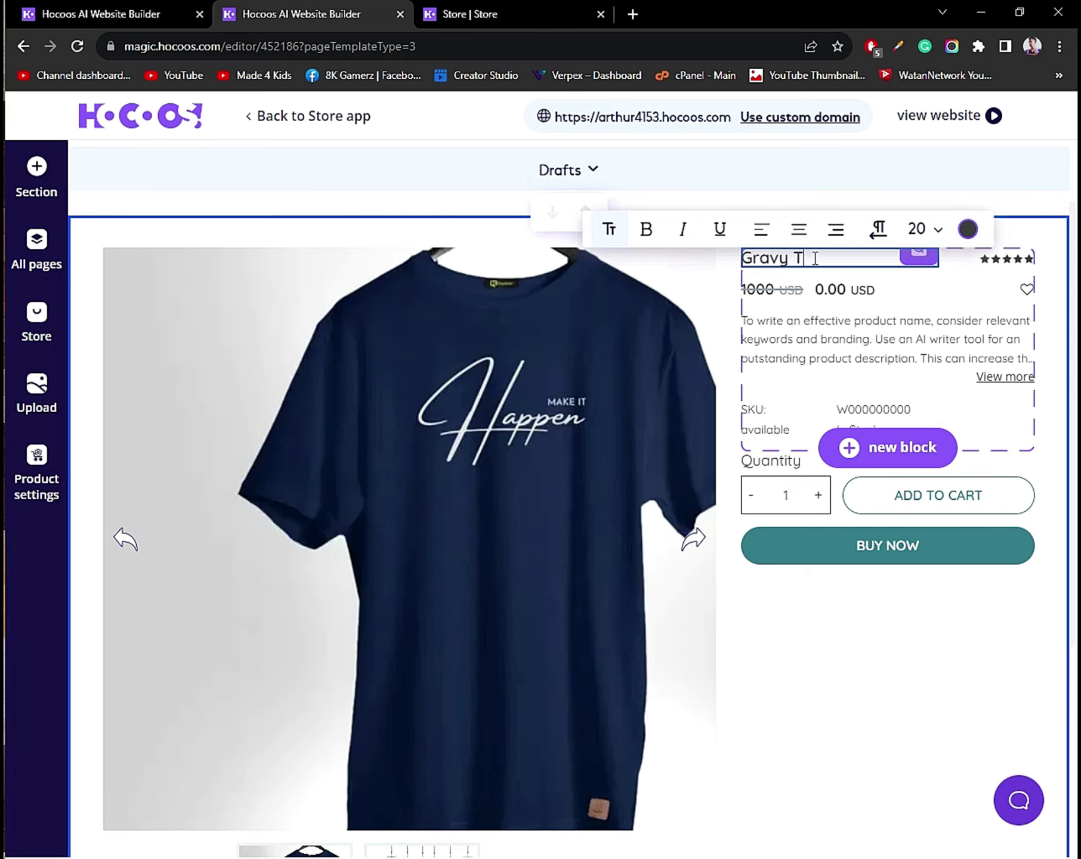
type("-Shirt")
left_click(831, 283)
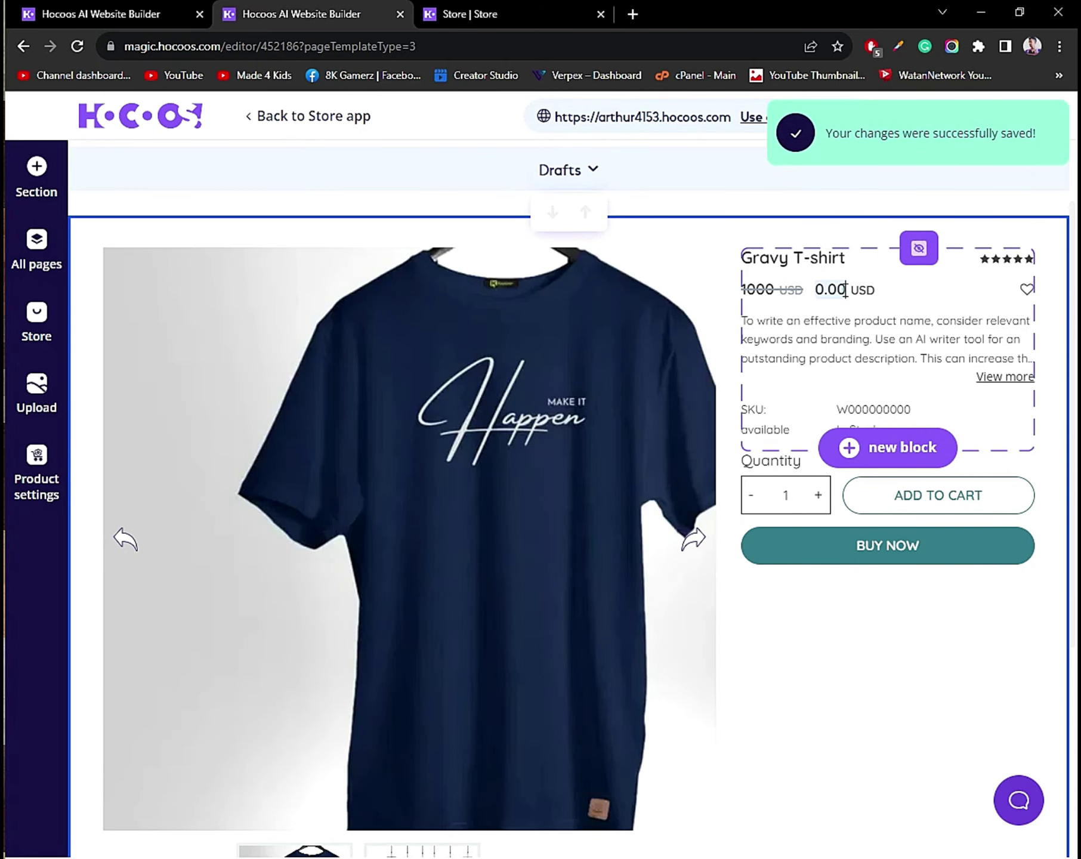
double_click(846, 291)
type("100")
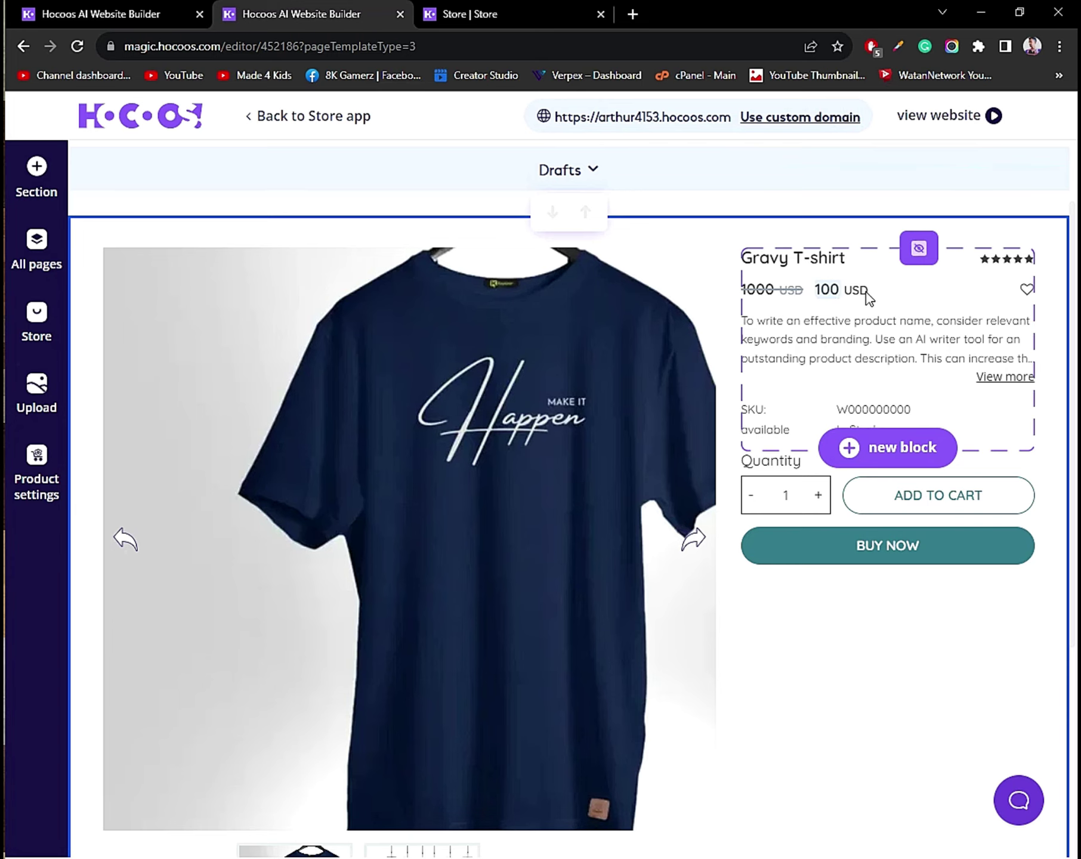
left_click(866, 292)
scroll(858, 293, "down", 1)
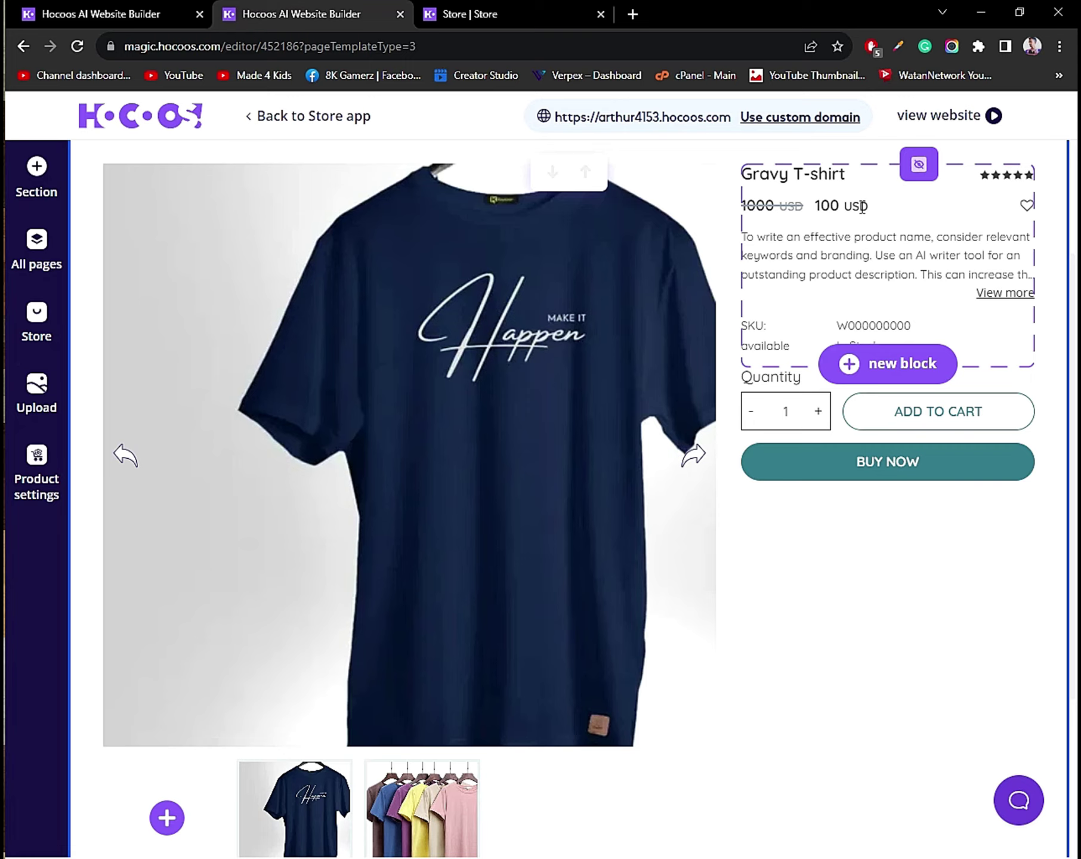
Delete the trailing sentences of the product description, keeping only its first sentence.
left_click(862, 206)
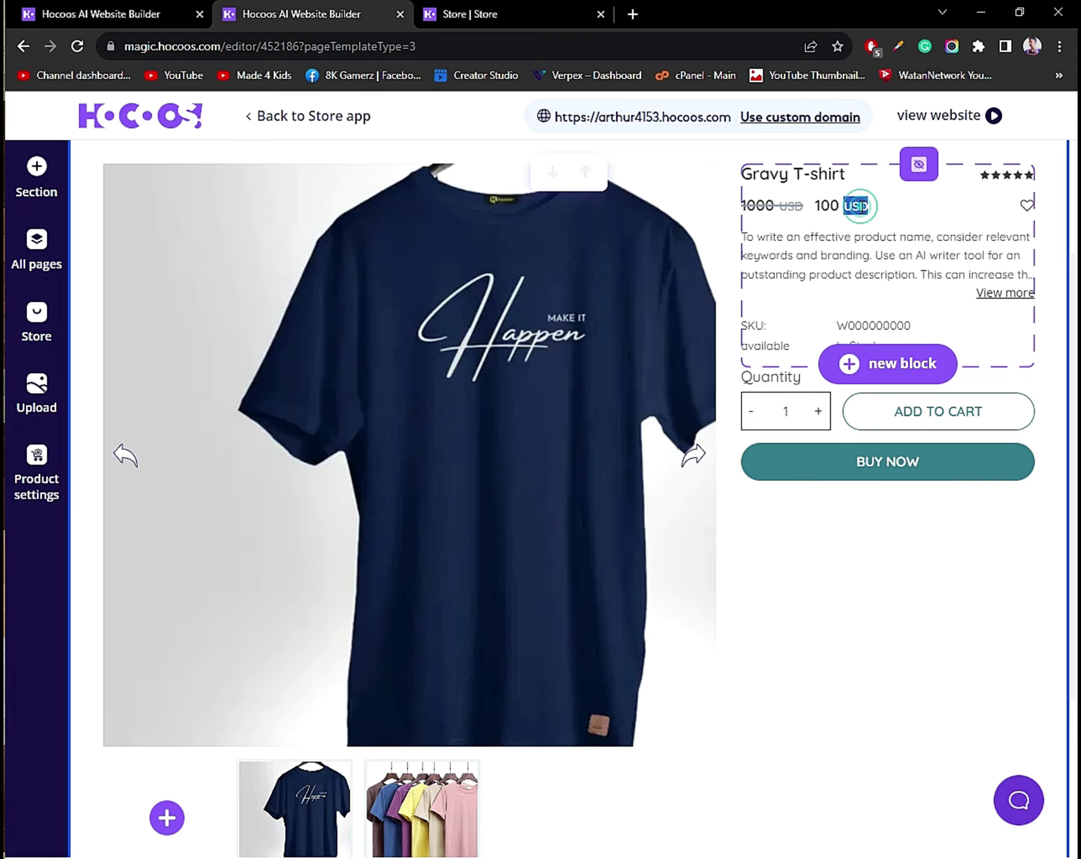
left_click(881, 244)
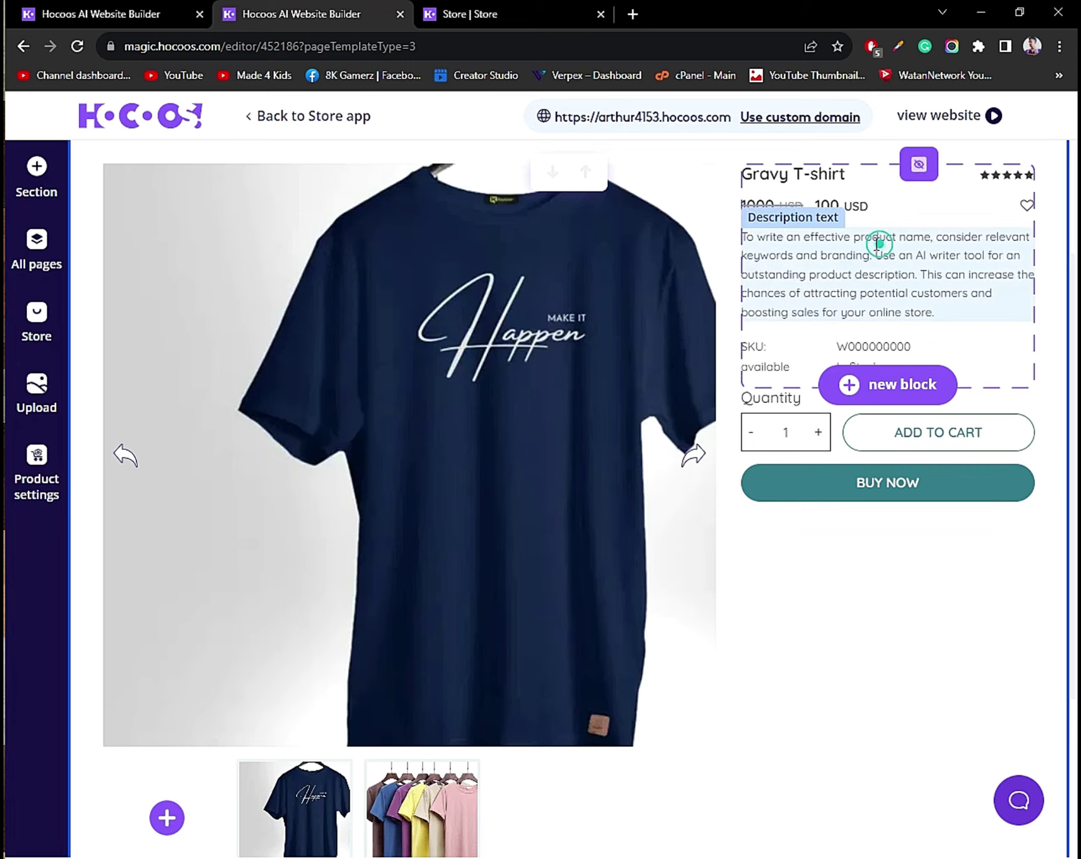
left_click(953, 315)
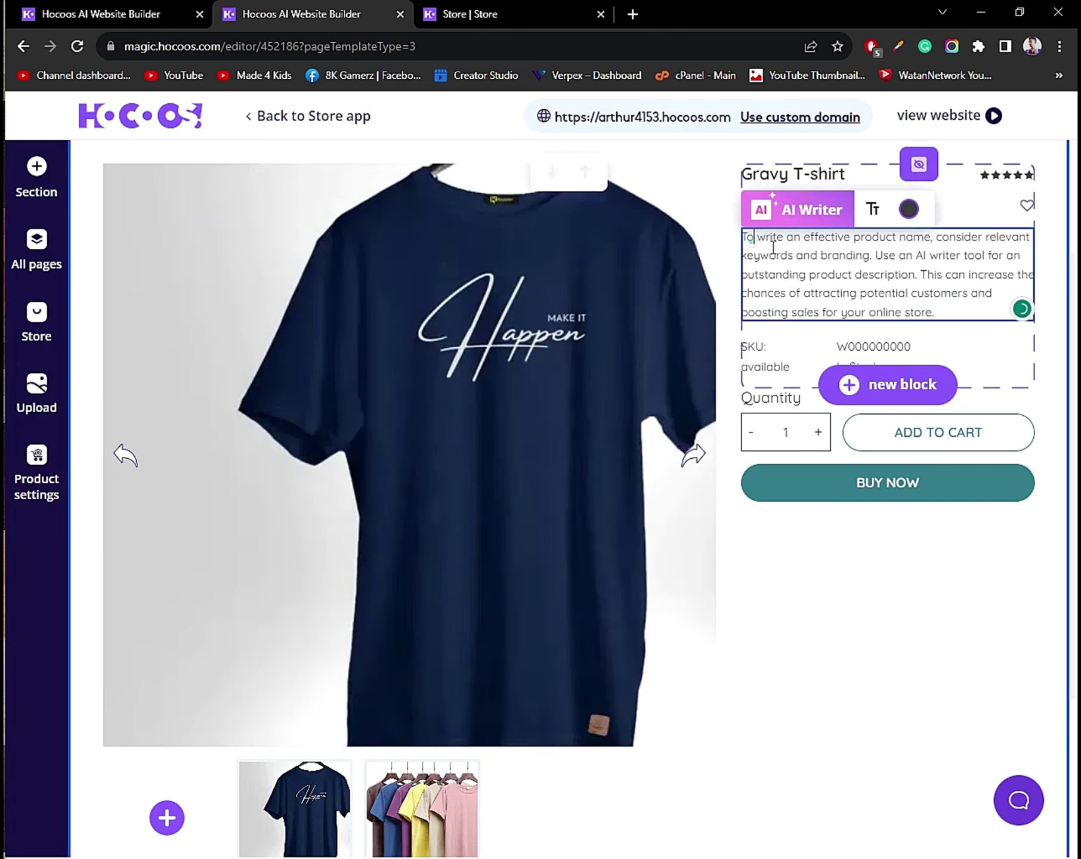
left_click(751, 241)
left_click_drag(970, 308, 901, 260)
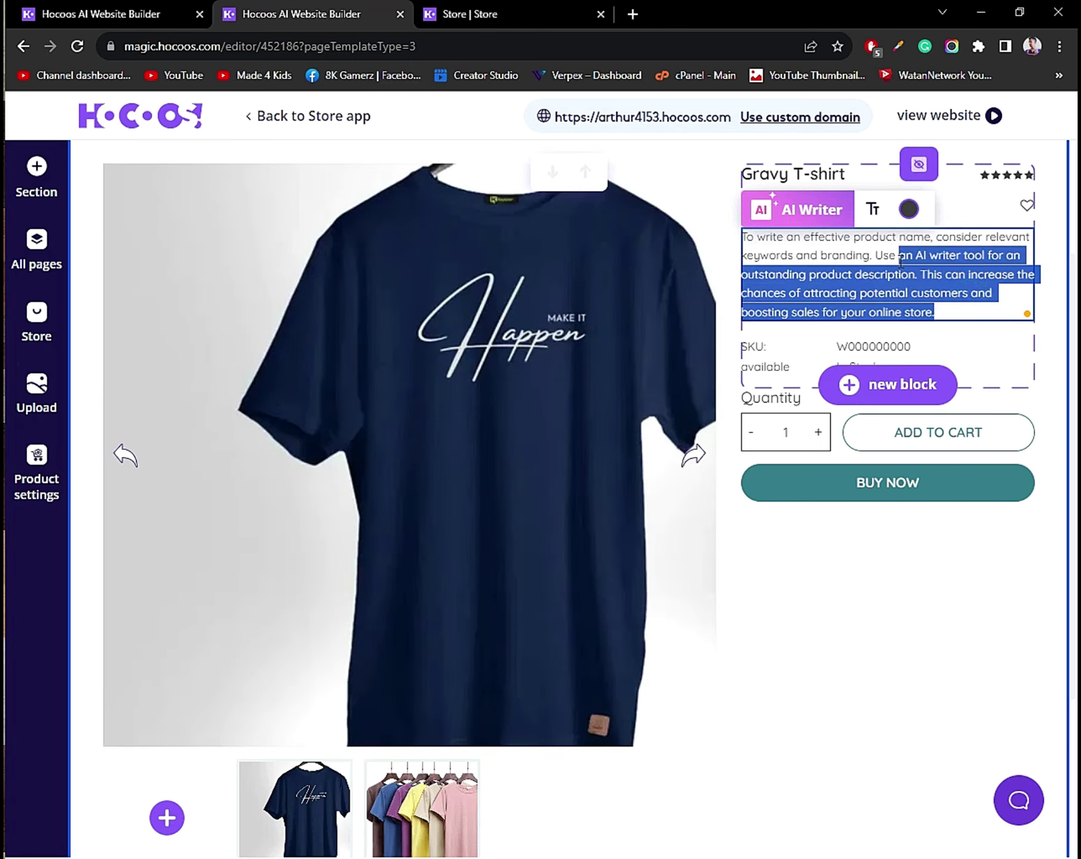
key("BackSpace")
key("BackSpace")
key("BackSpace")
key("BackSpace")
Save the shortened description and bring up the Choose Block Type options.
left_click(818, 375)
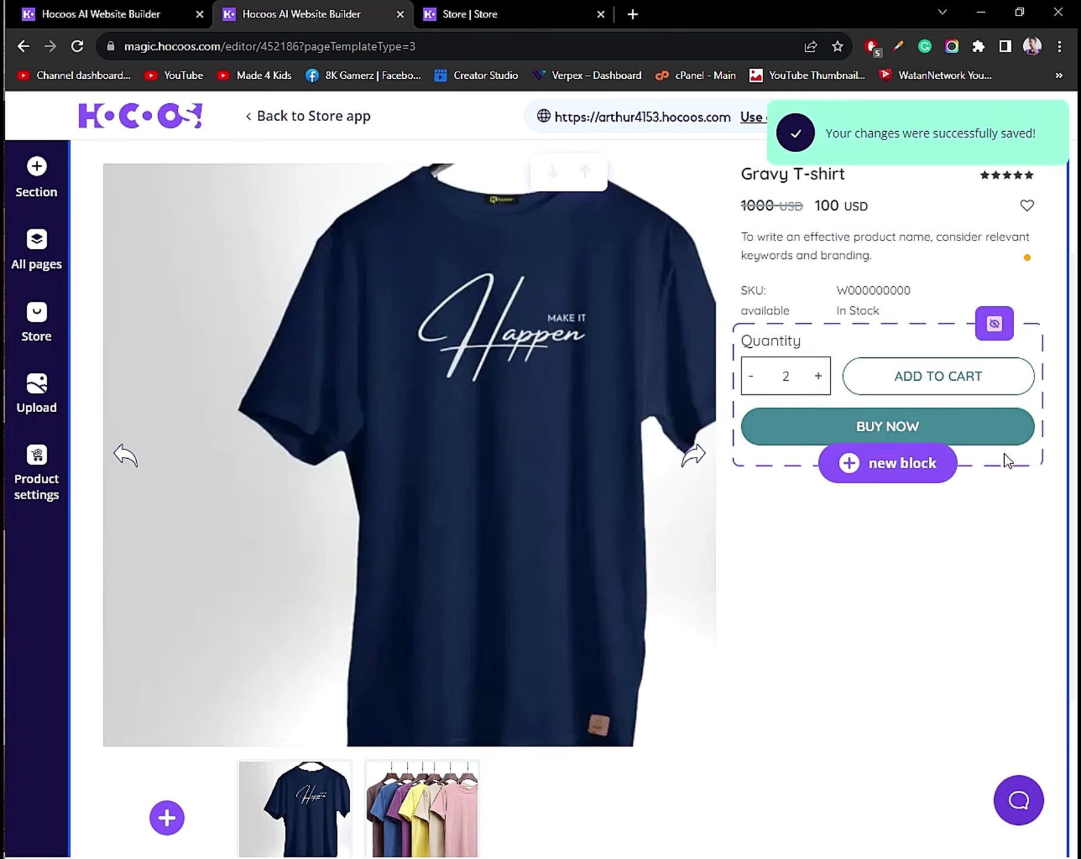
left_click(820, 389)
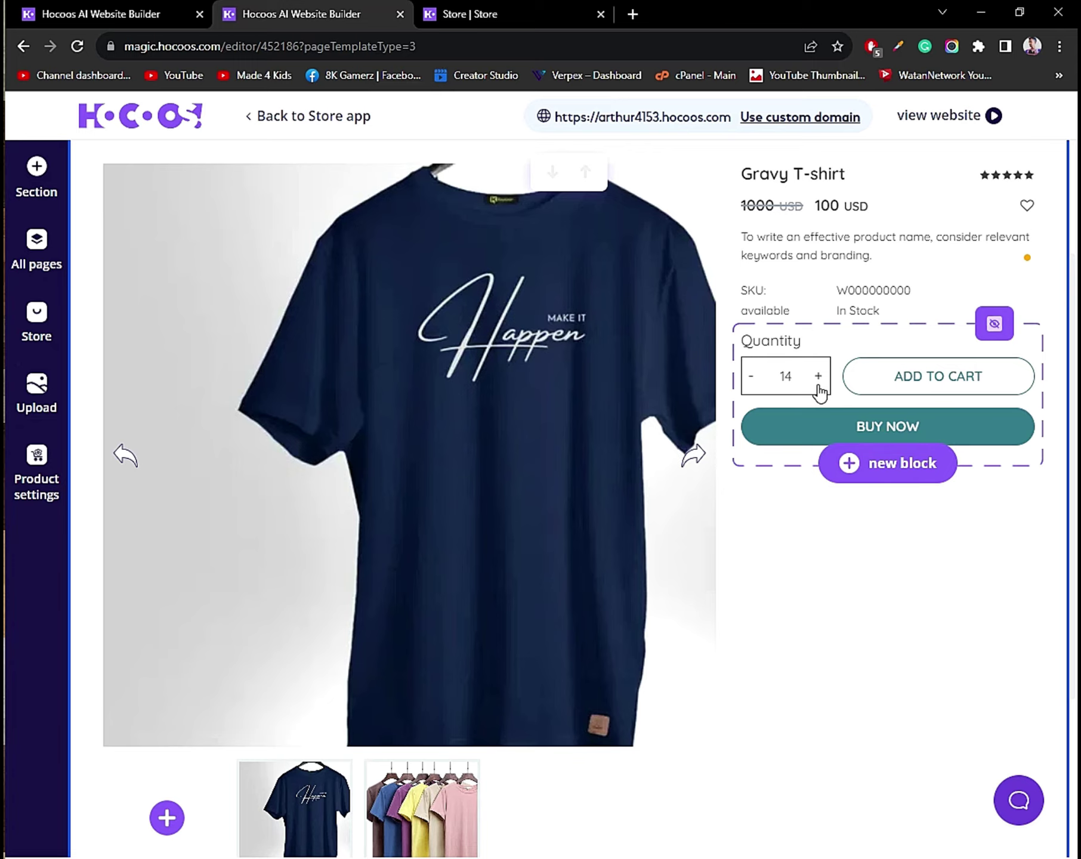
left_click(884, 338)
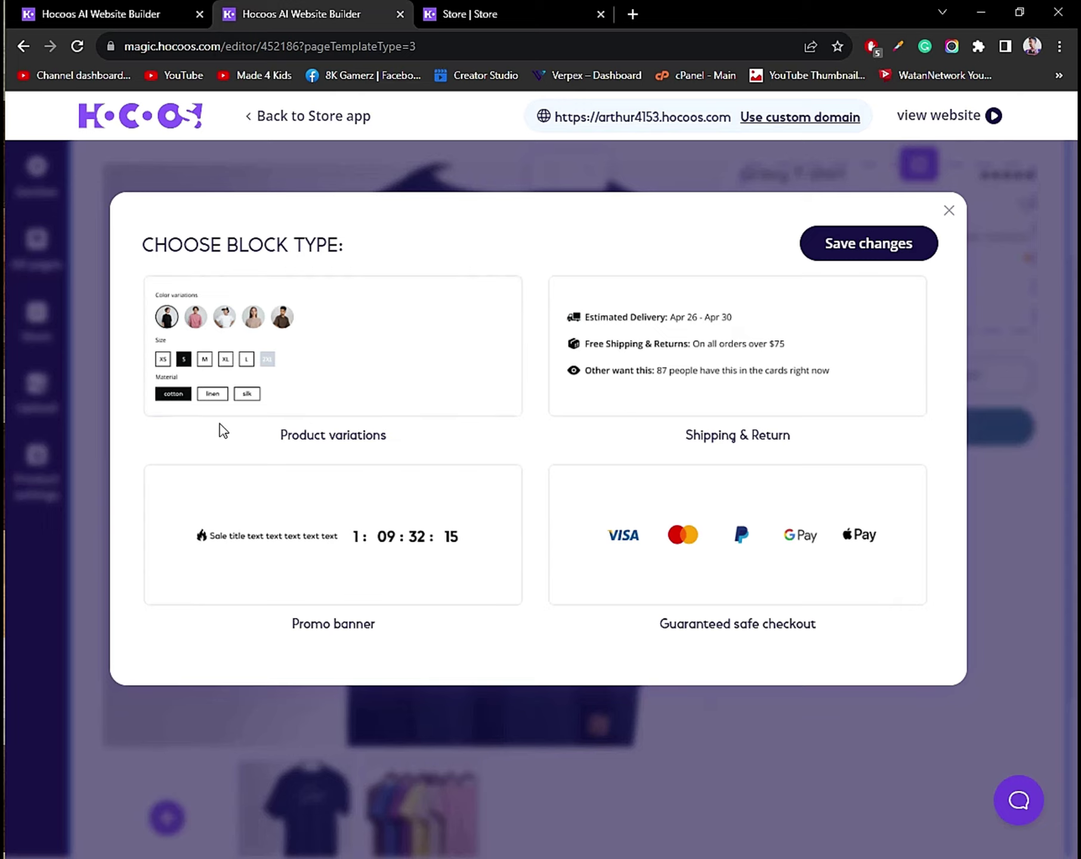
Add the Product variations block and remove the default XL and XS size options.
left_click(353, 390)
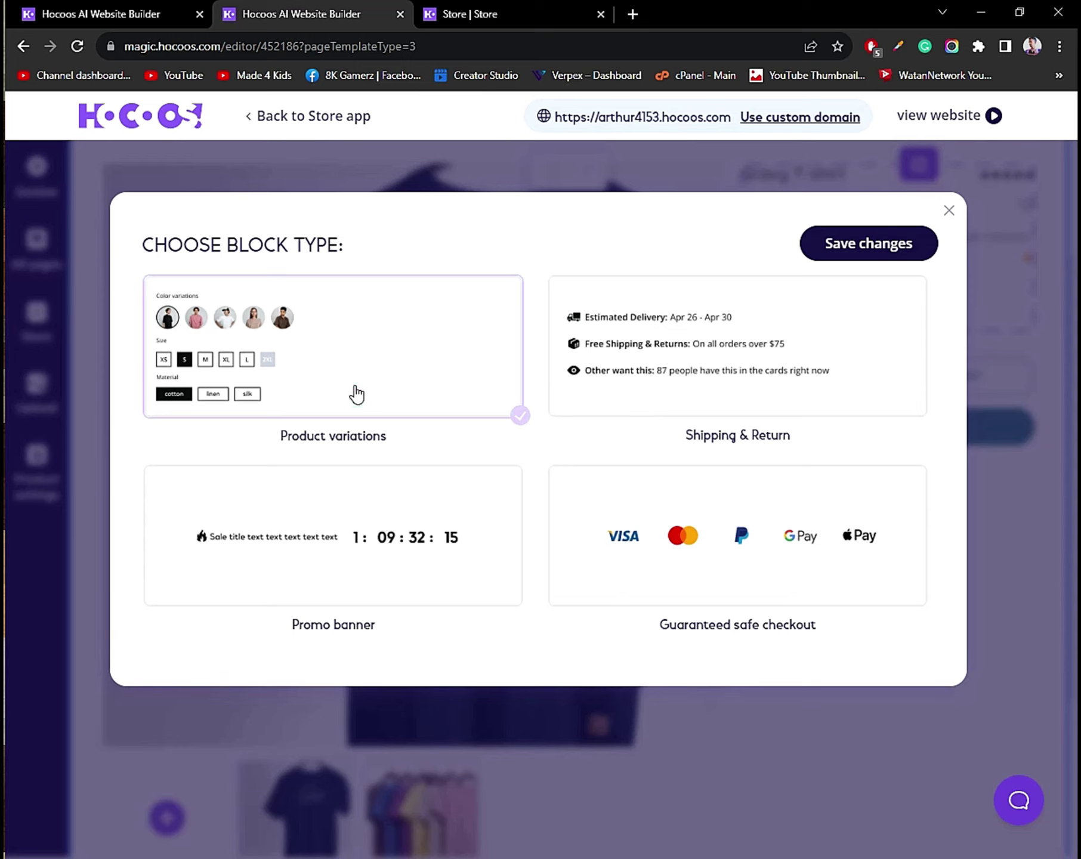
left_click(884, 233)
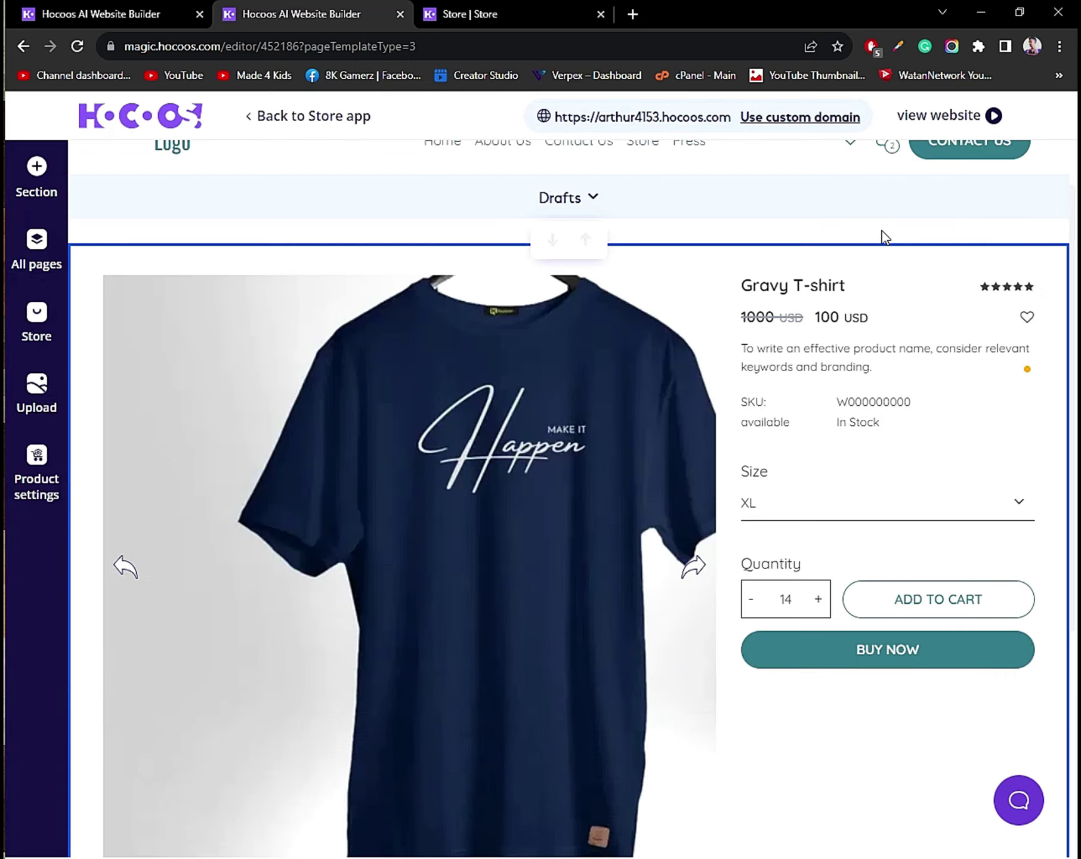
mouse_move(849, 448)
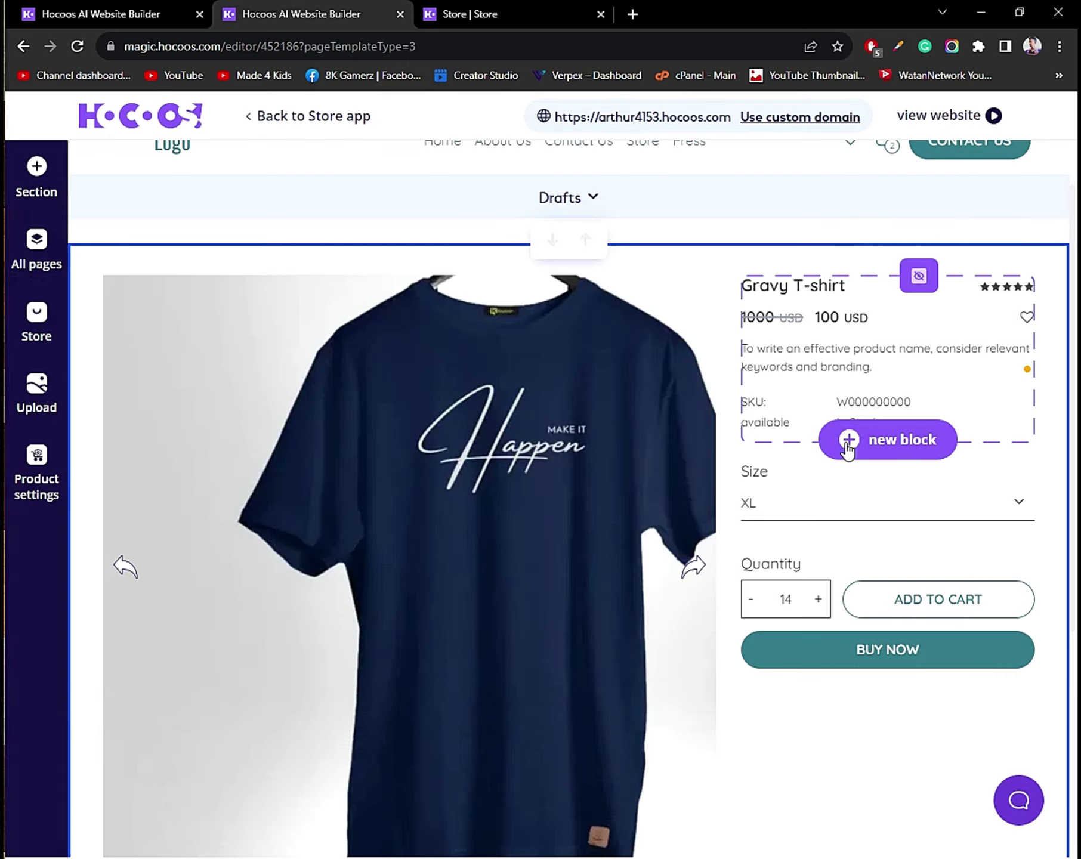
left_click(1022, 475)
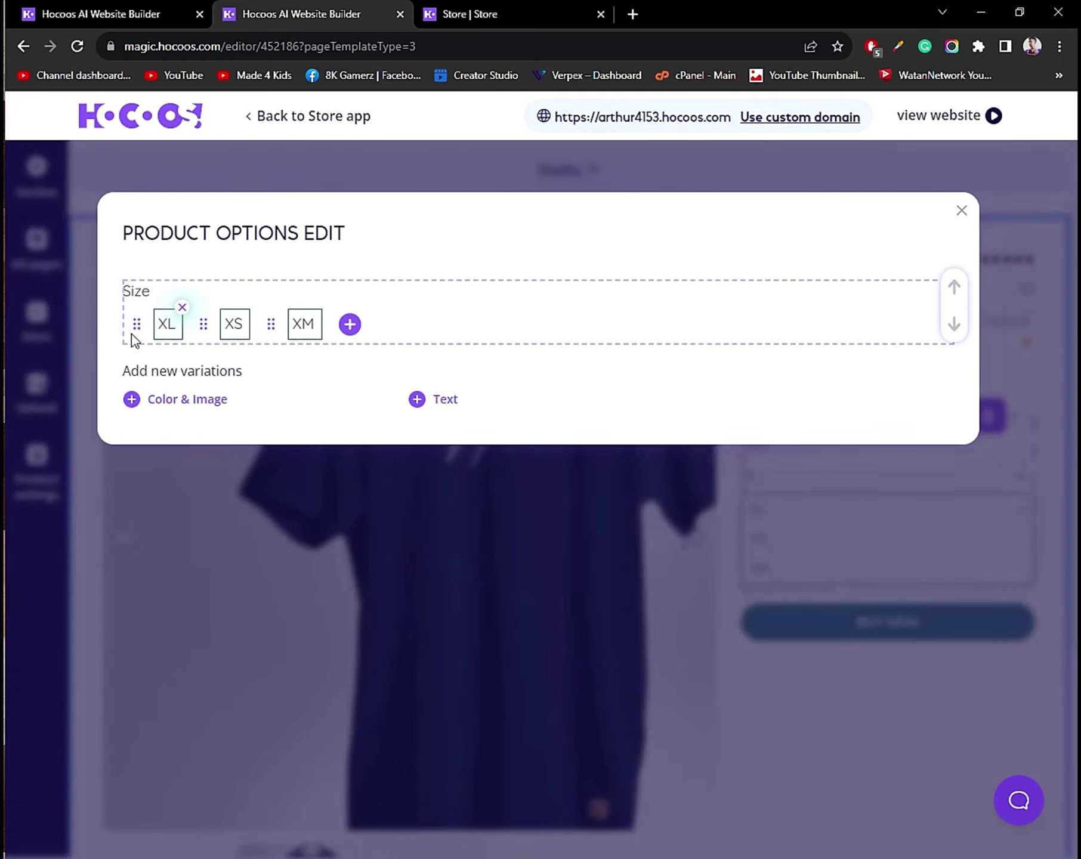
left_click(180, 316)
left_click(182, 307)
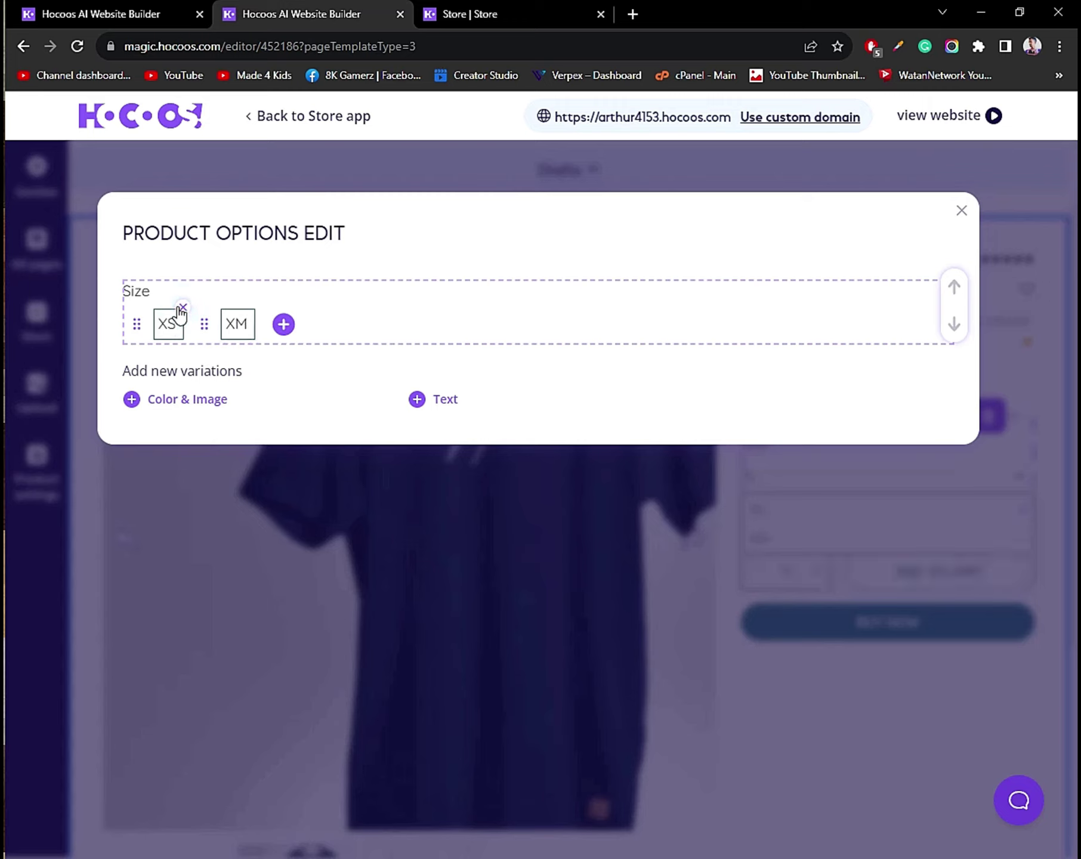
left_click(182, 308)
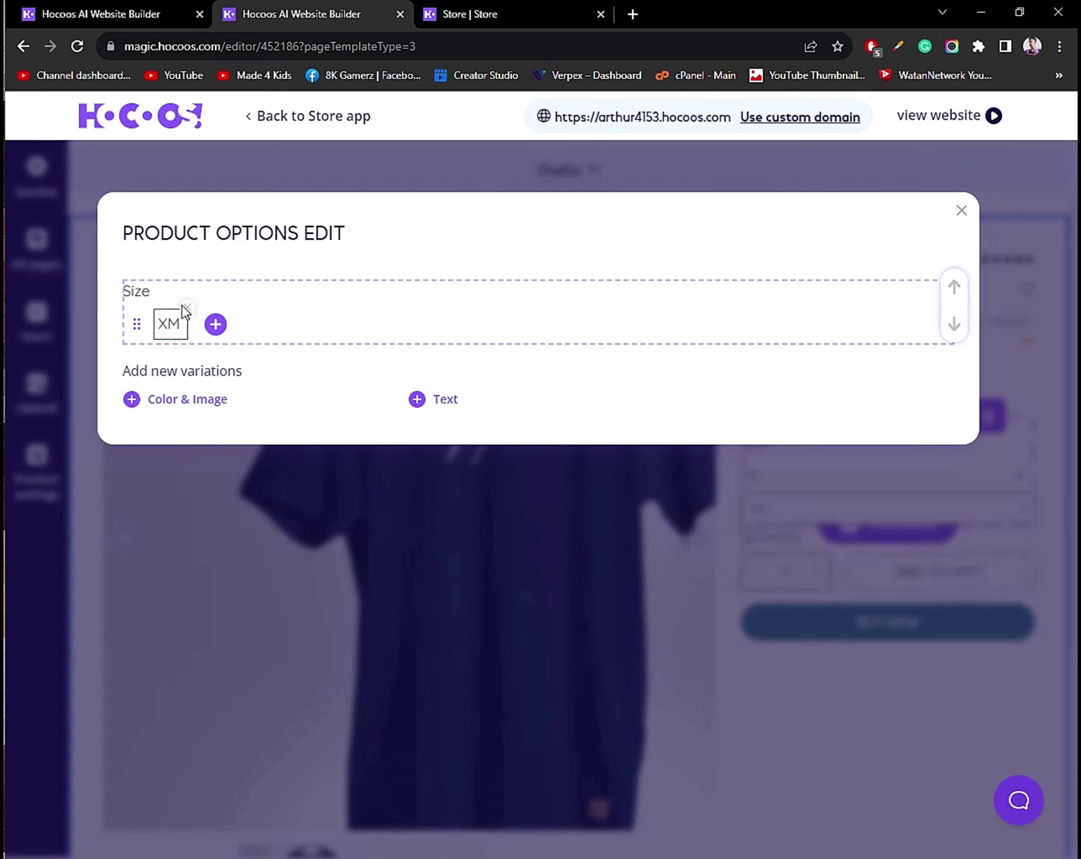
left_click(186, 308)
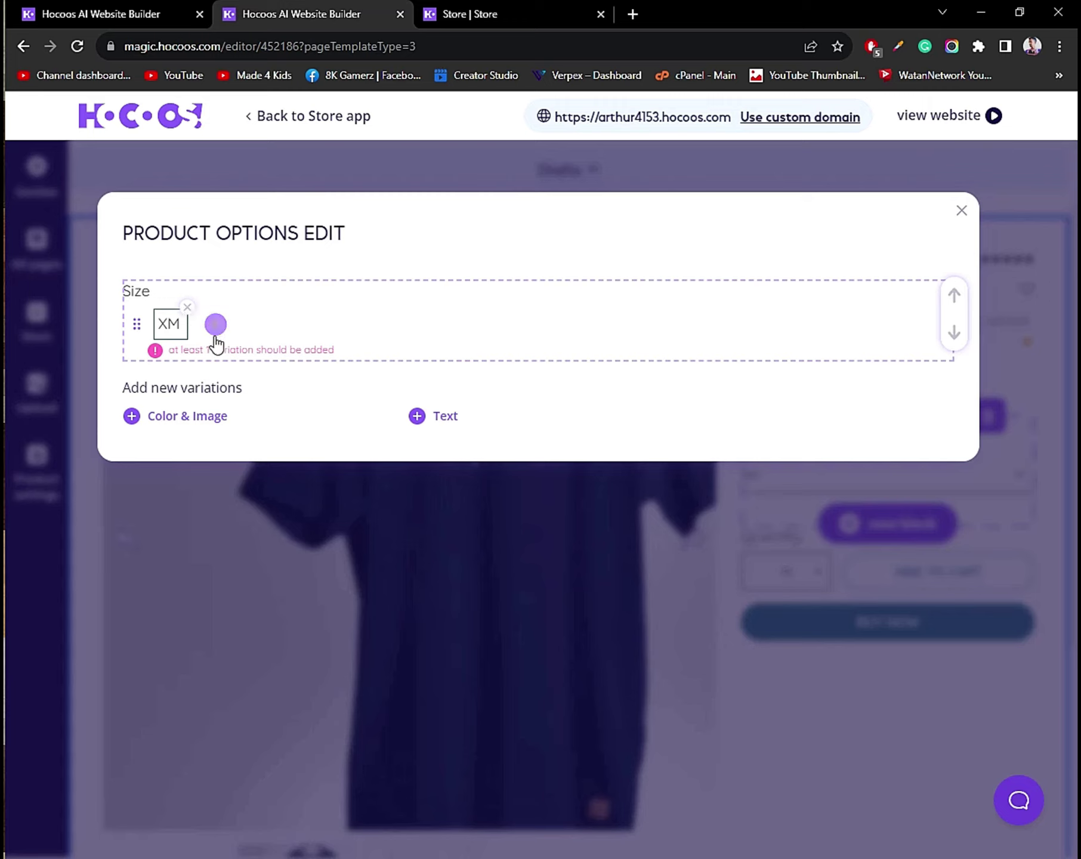
Add size options s and L.
left_click(215, 324)
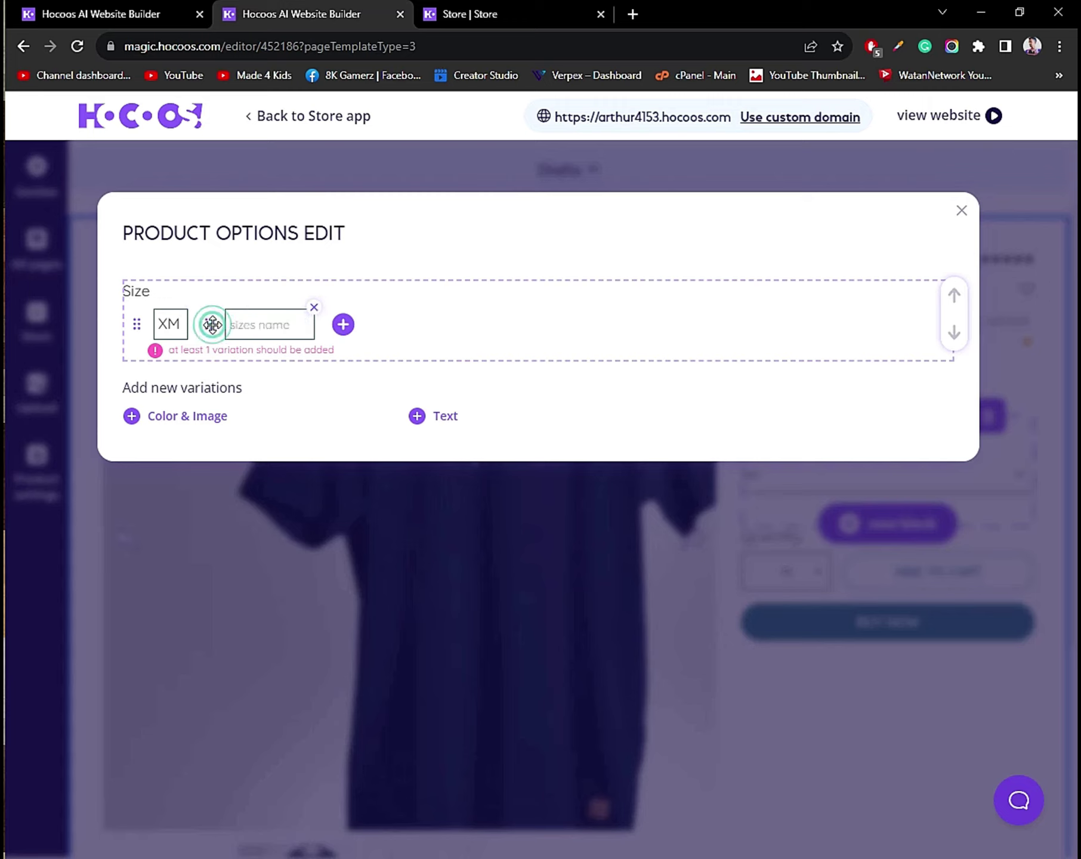
left_click(256, 332)
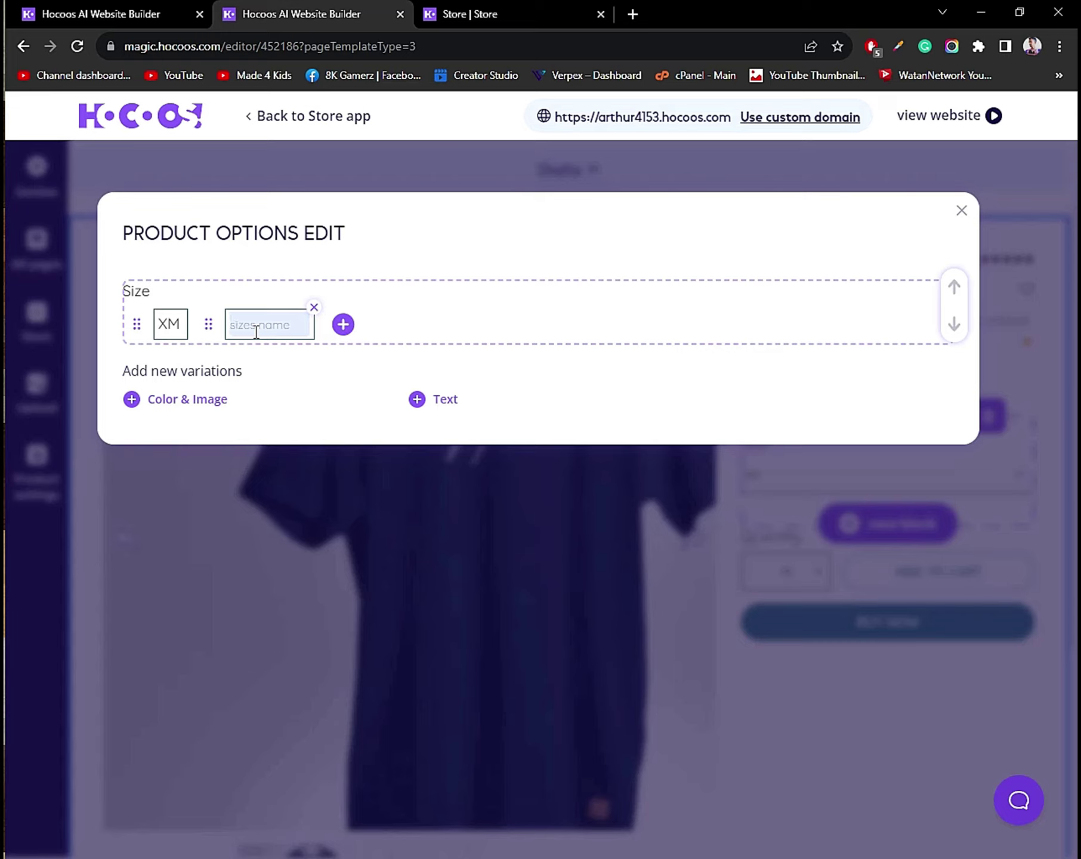
type("s")
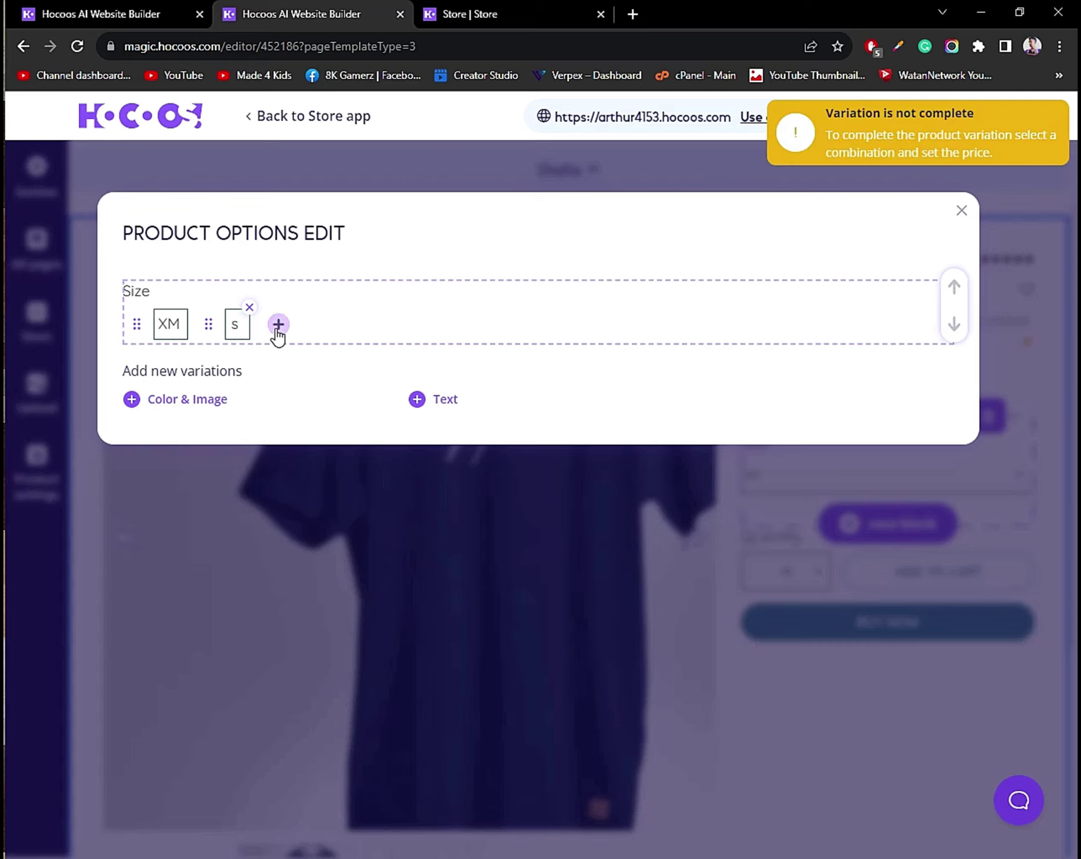
left_click(278, 325)
left_click(338, 324)
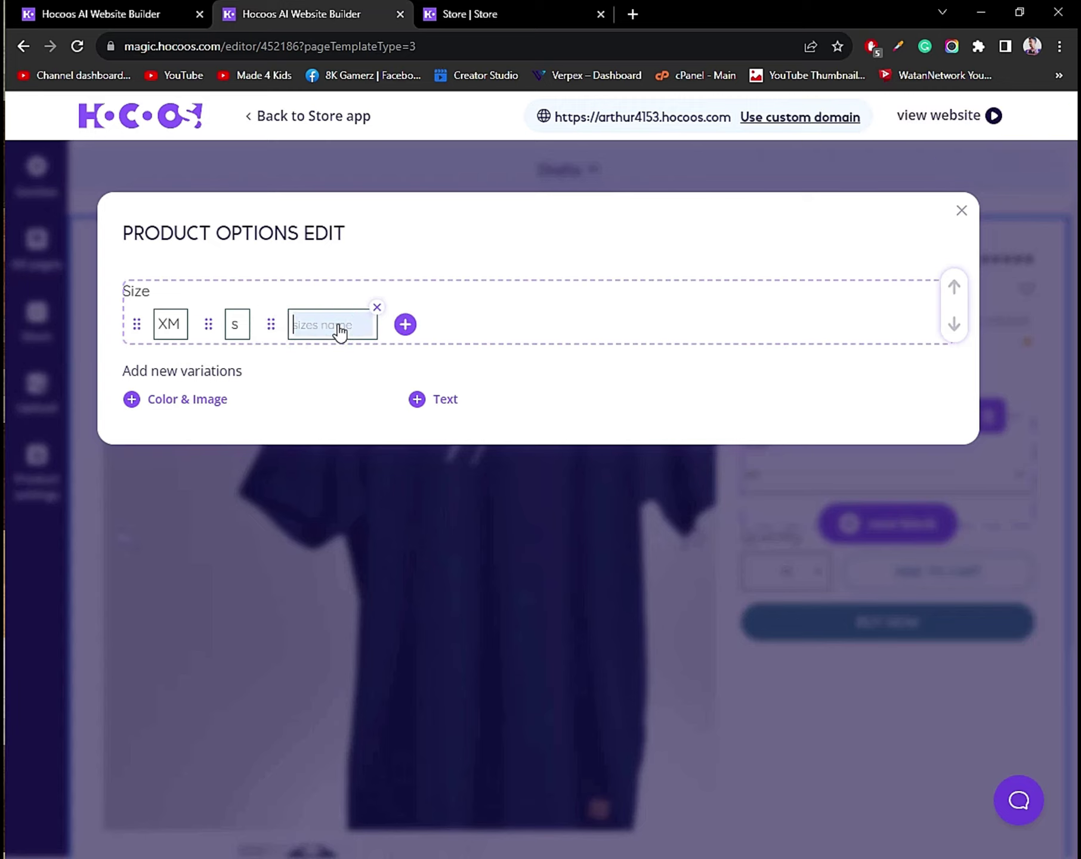
type("l")
key("BackSpace")
type("L")
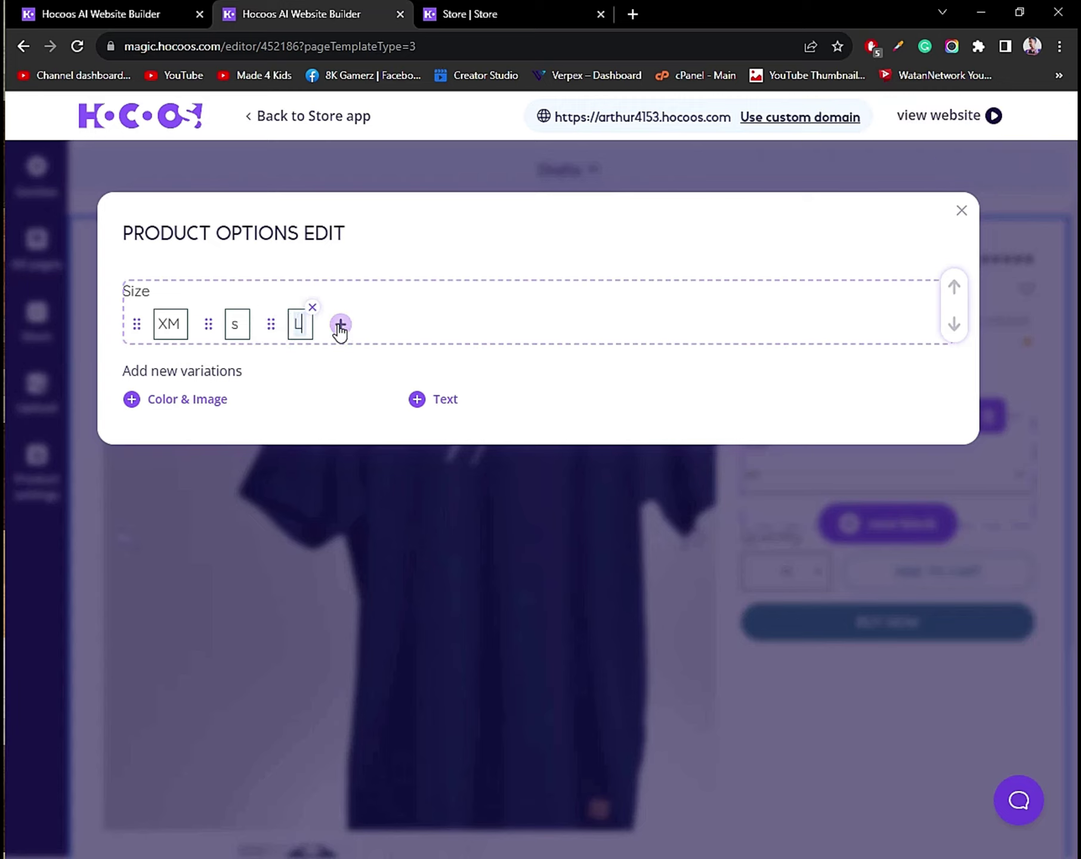
Add size options M and XL.
left_click(341, 324)
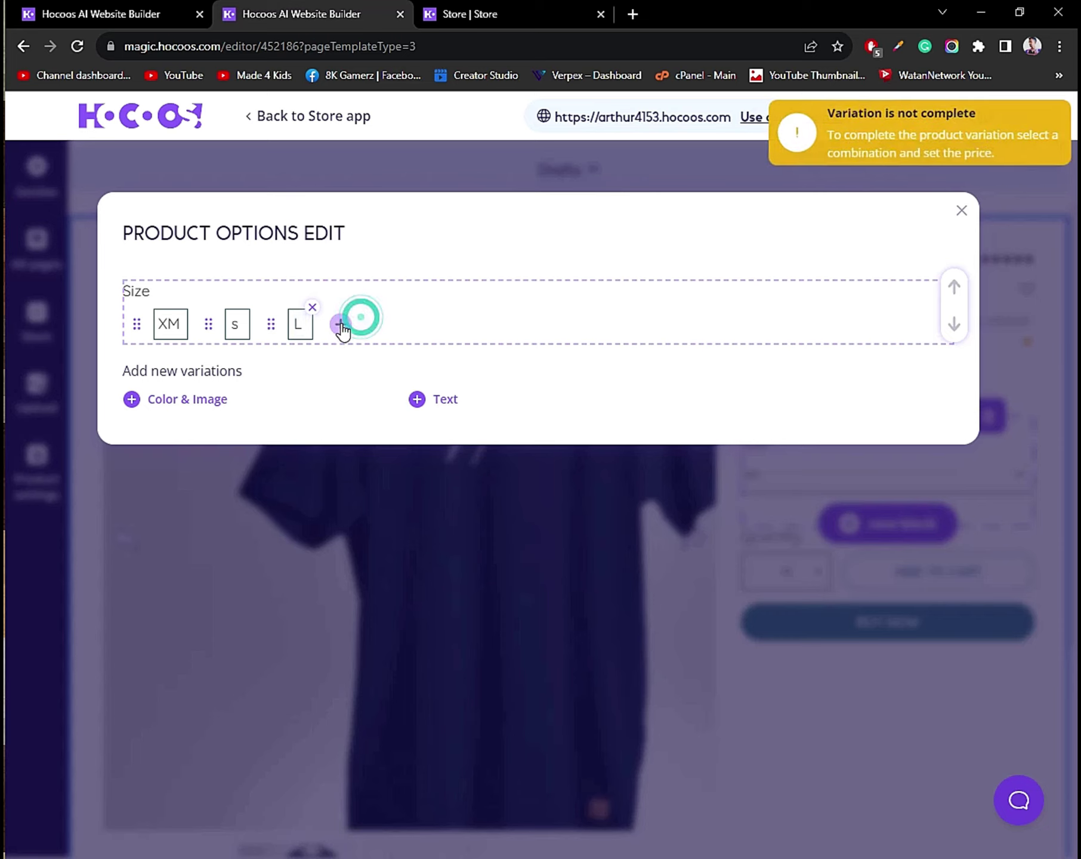
left_click(377, 330)
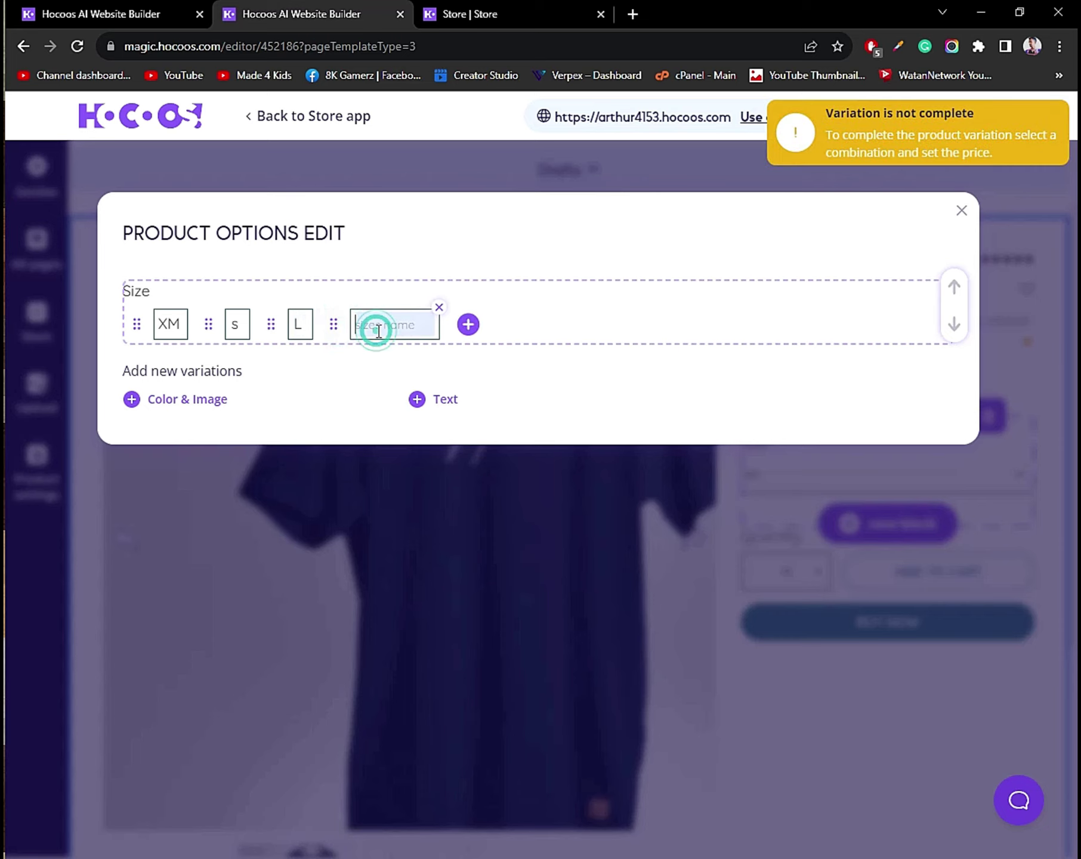
type("M")
left_click(512, 321)
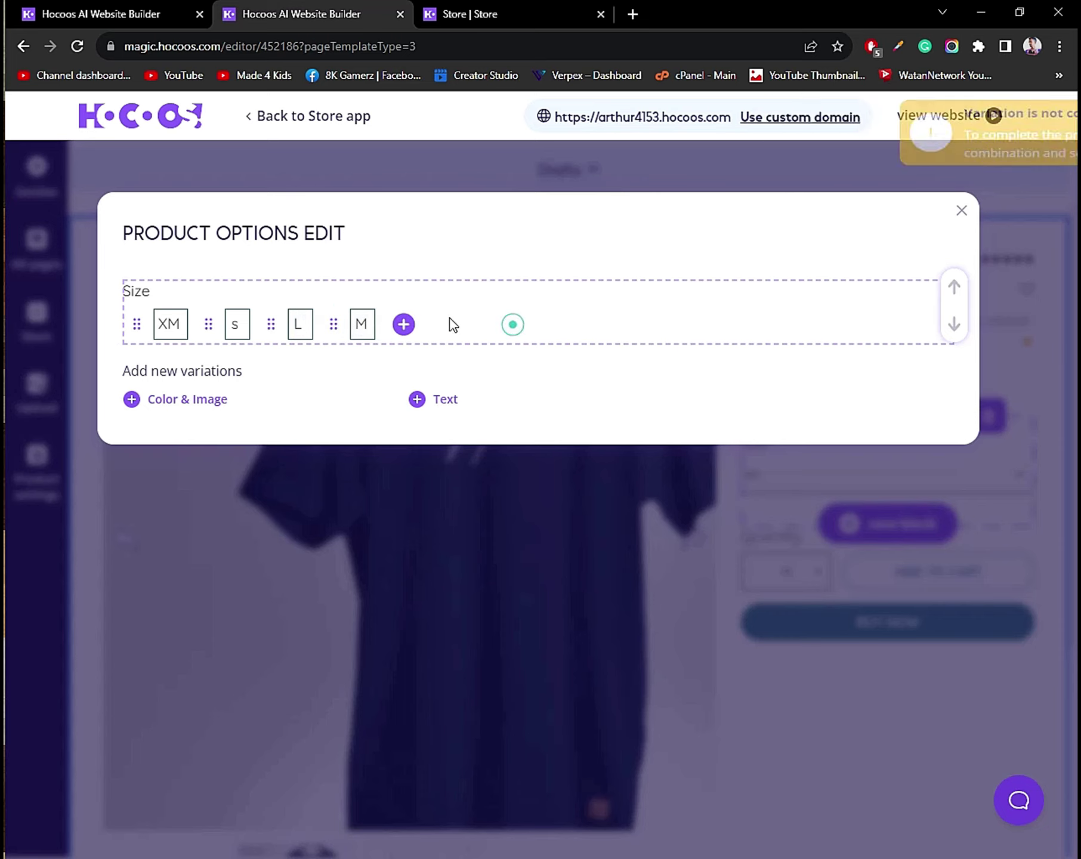
left_click(406, 327)
left_click(435, 323)
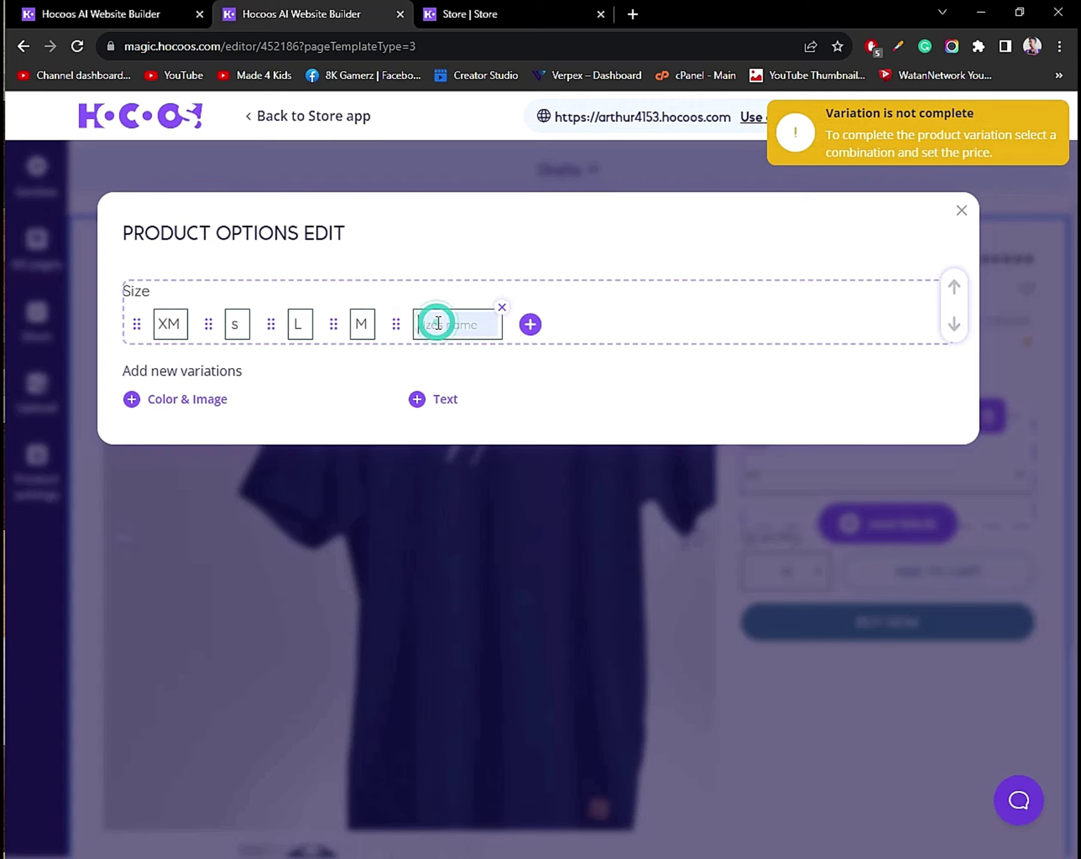
type("X")
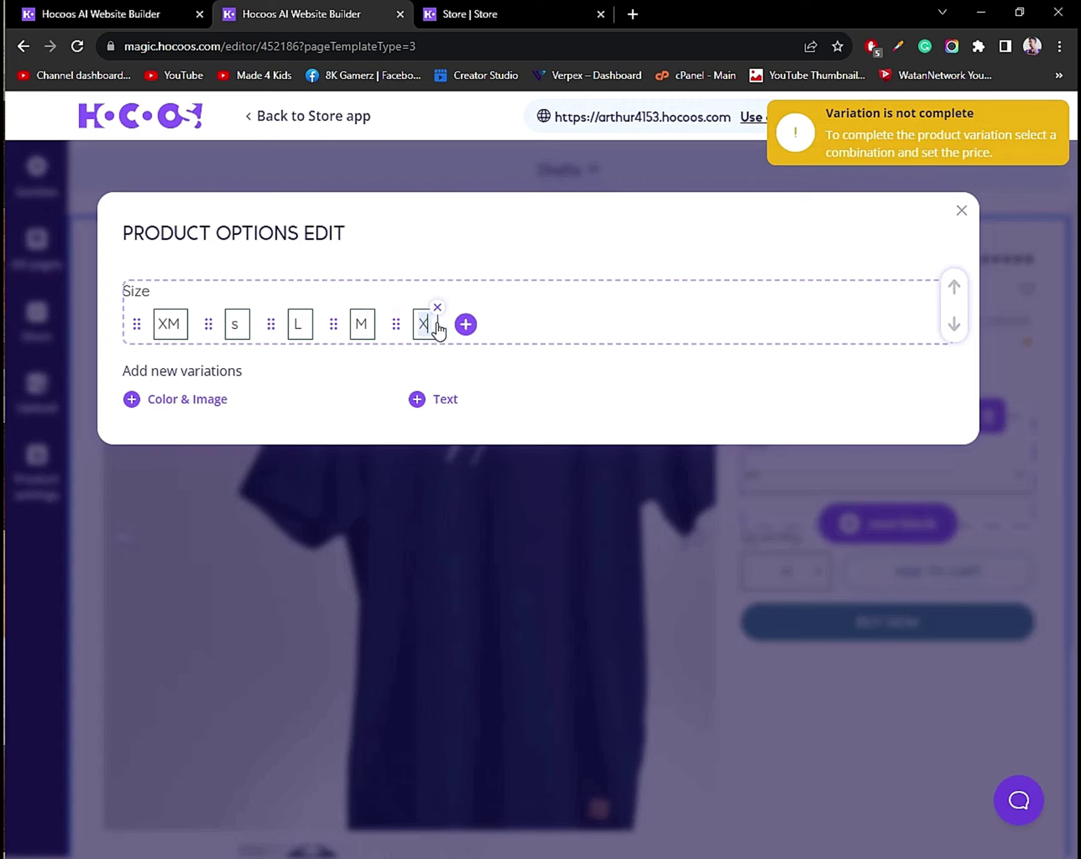
type("L")
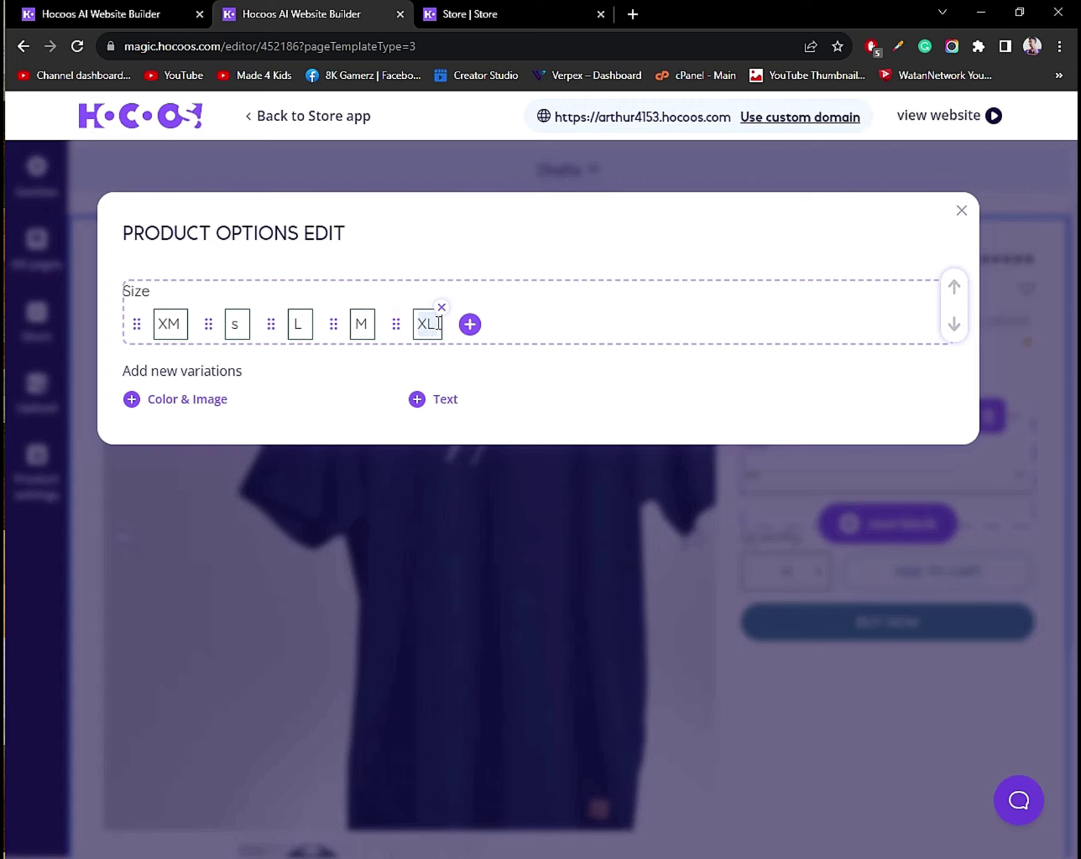
Add a colour variation with a red swatch named Red.
left_click(132, 401)
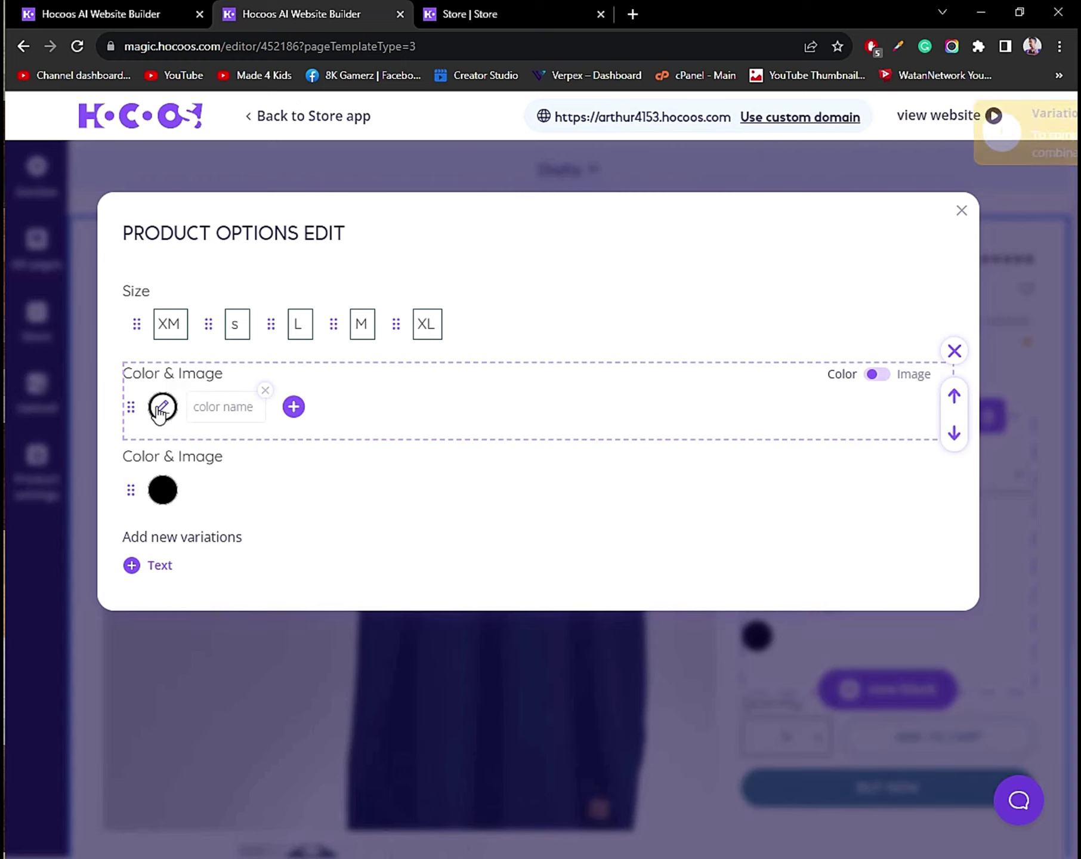
left_click(162, 407)
left_click(279, 469)
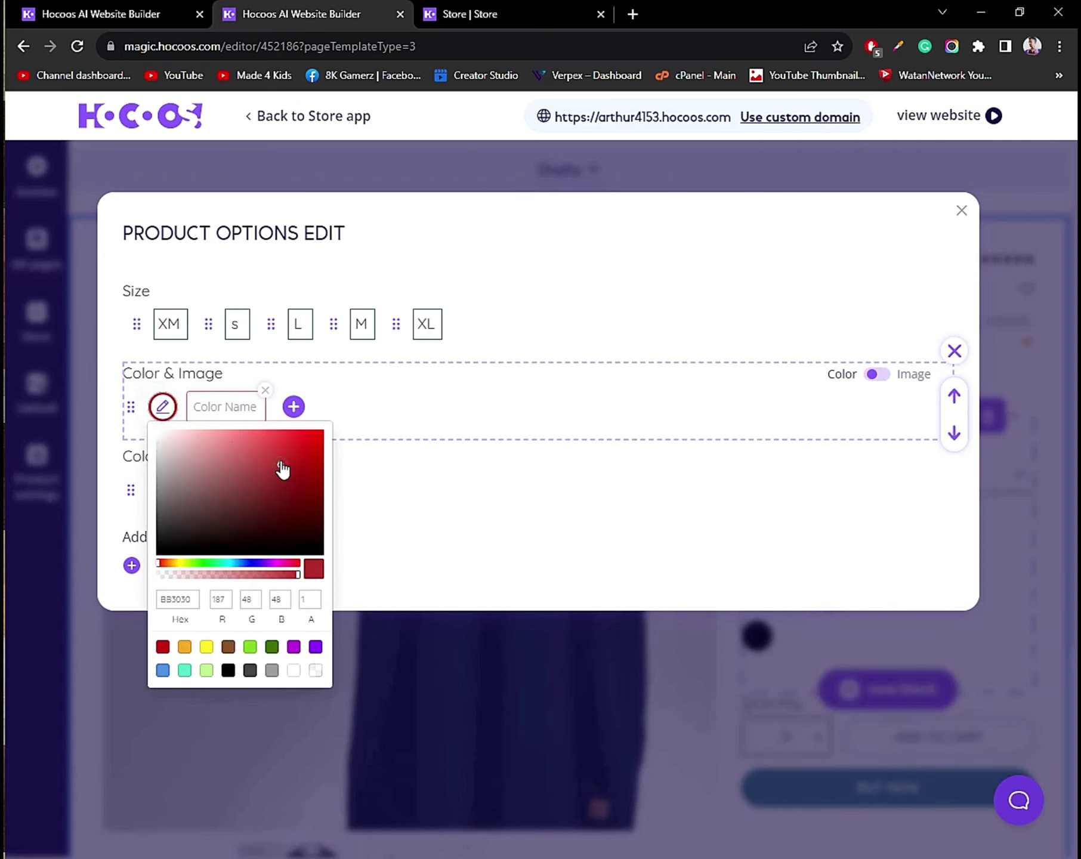
left_click(361, 418)
left_click(237, 414)
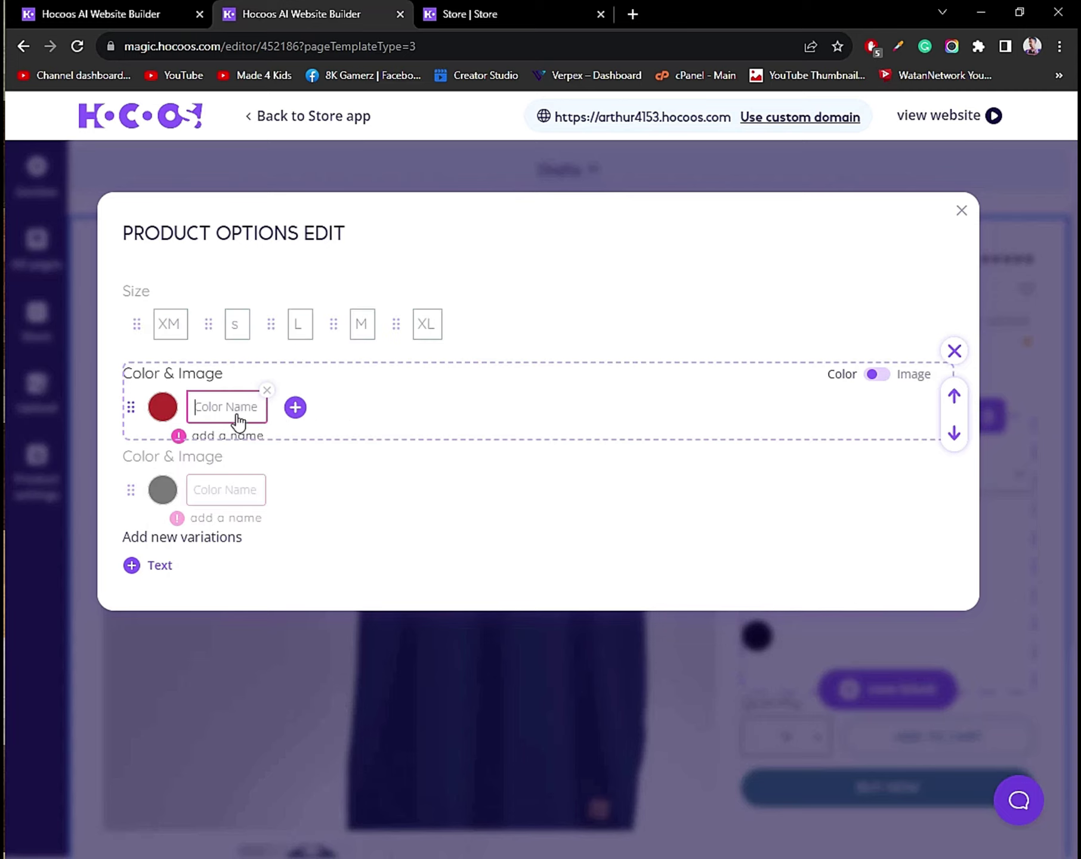
type("Red")
left_click(161, 456)
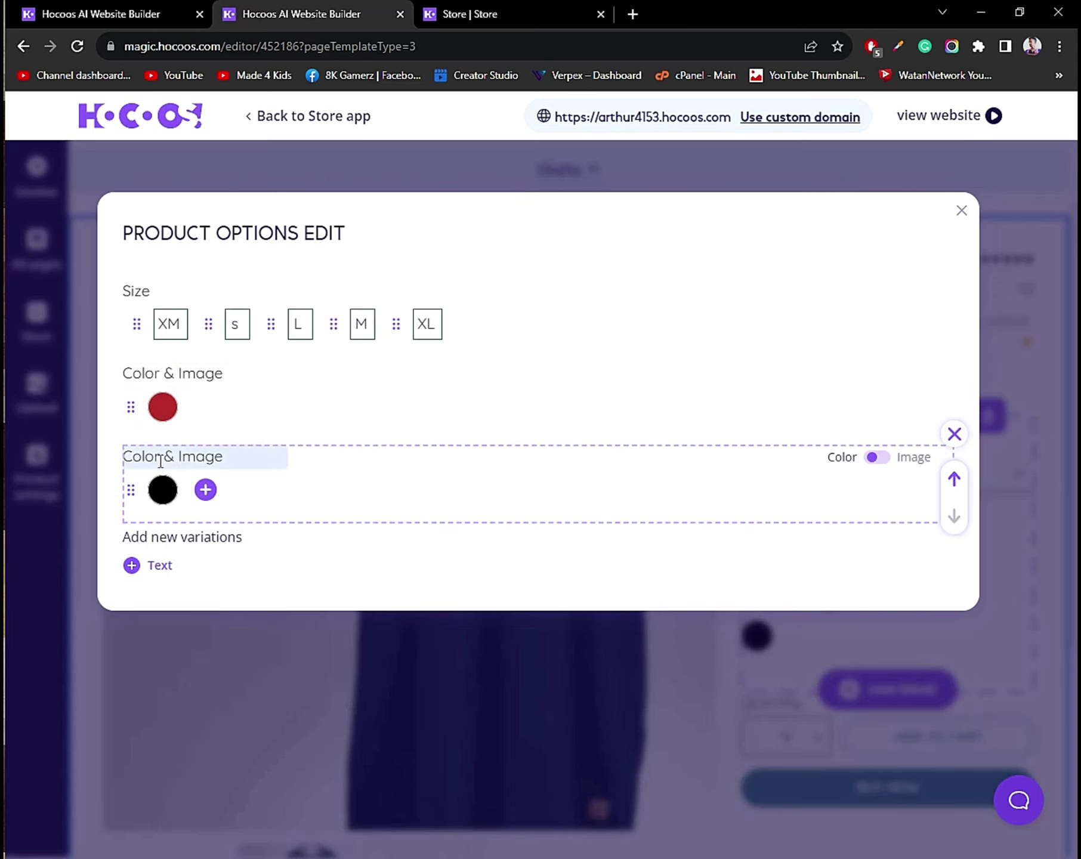
left_click(207, 418)
Add Green and Pink colour options to the colour variation.
left_click(206, 411)
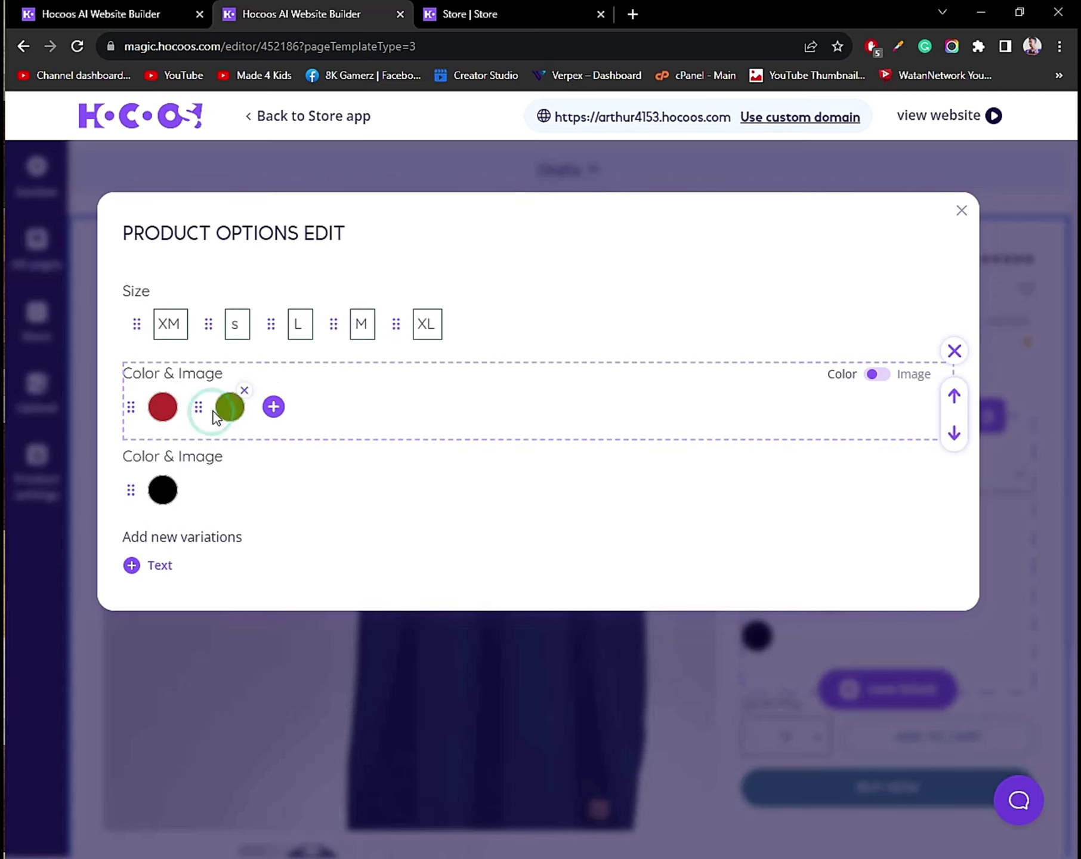
left_click(229, 411)
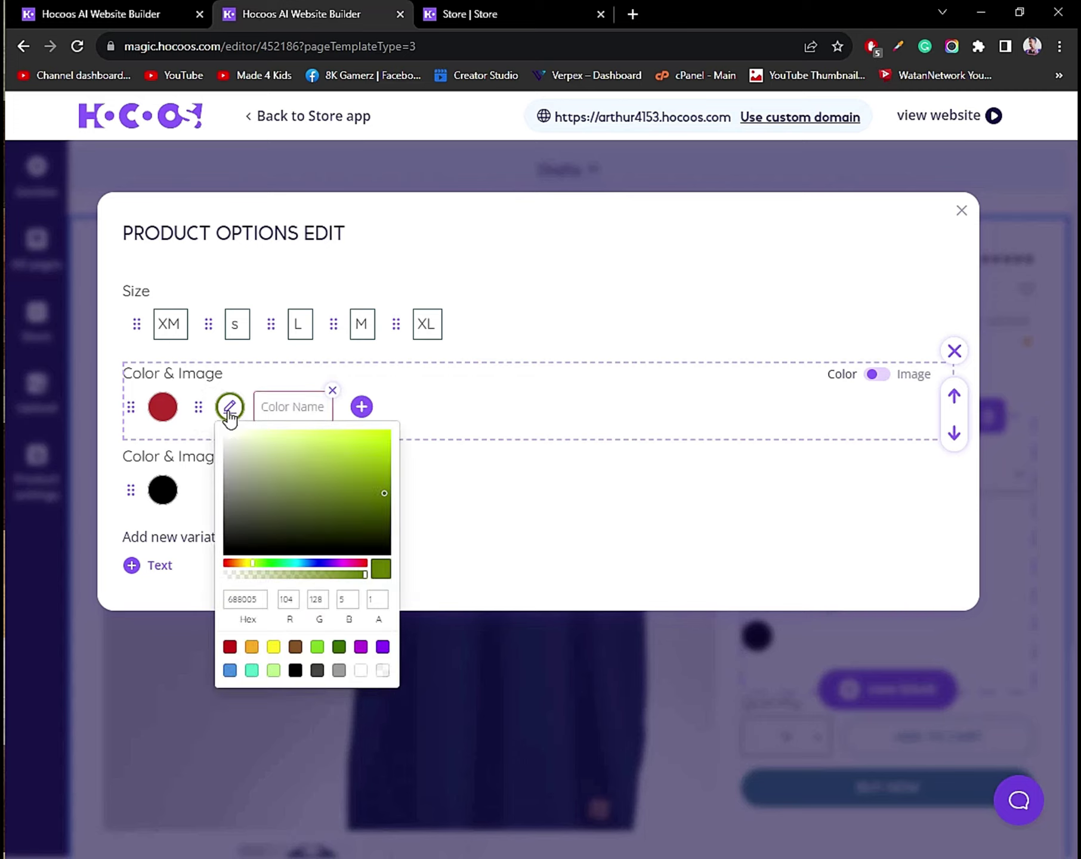
left_click(354, 440)
left_click(395, 401)
left_click(278, 410)
type("Green")
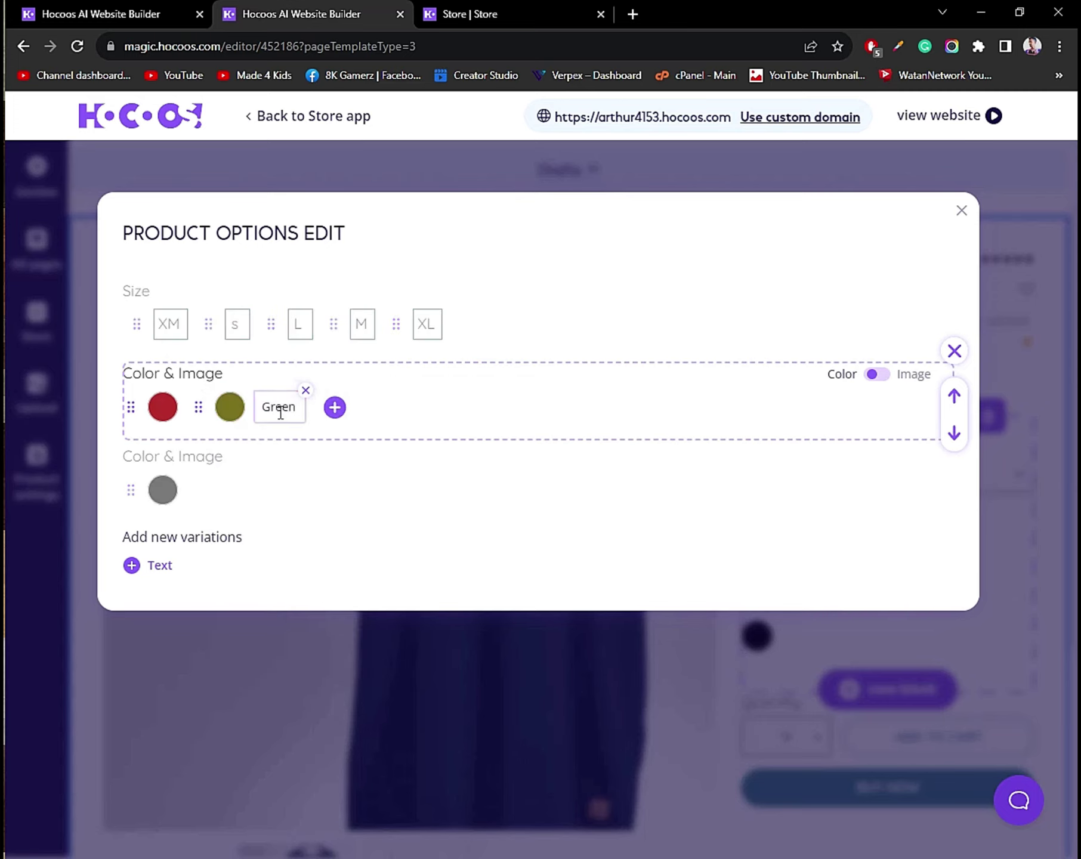
key("Return")
left_click(275, 408)
left_click(358, 415)
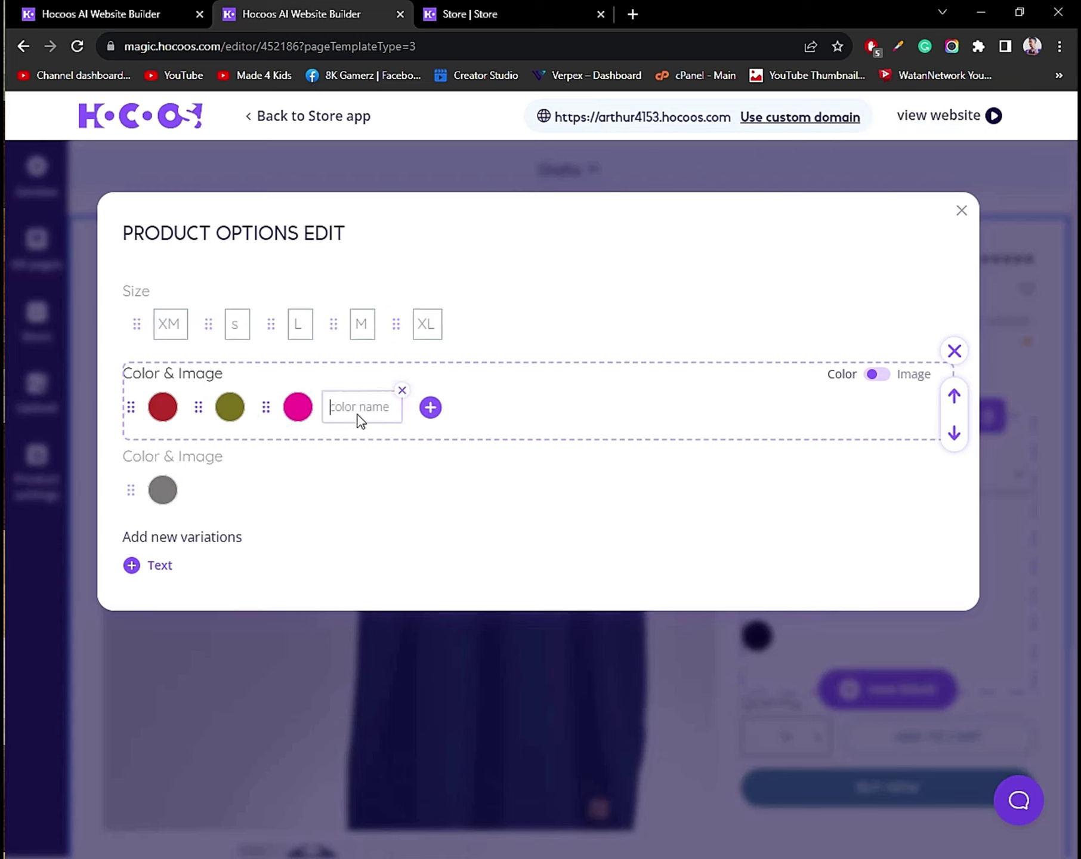
type("Pink")
left_click(758, 385)
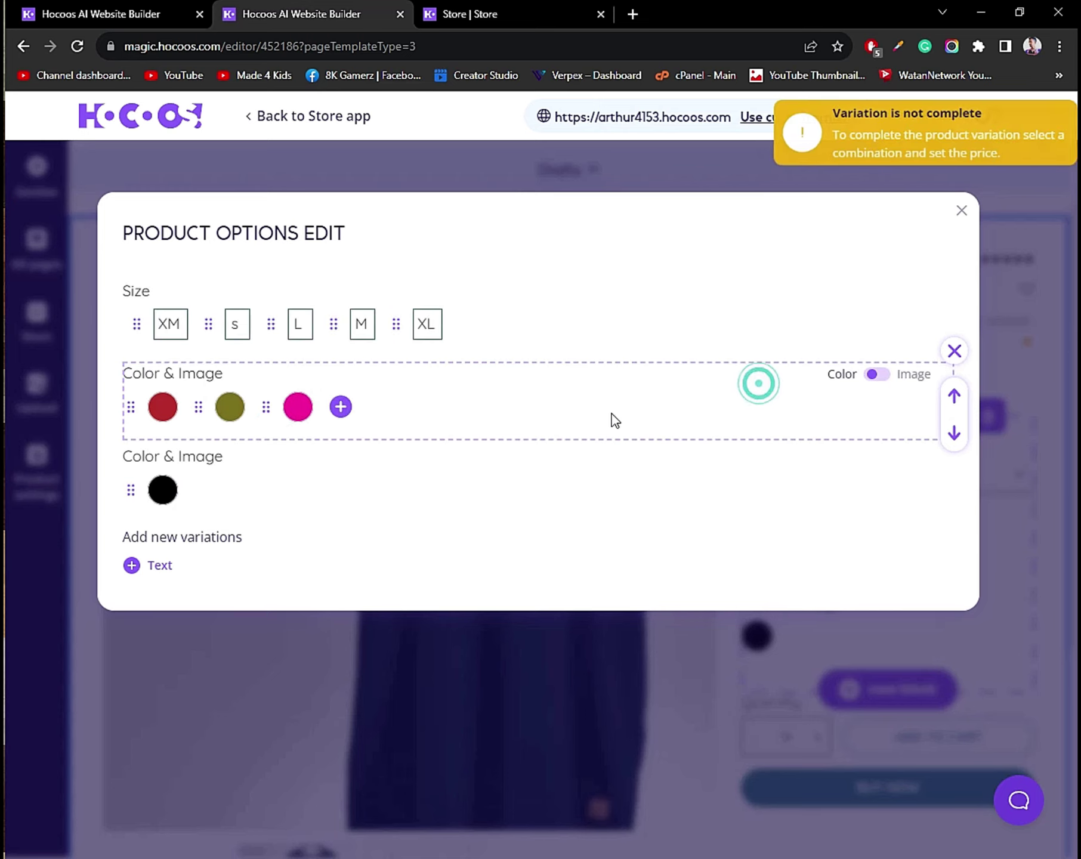
Switch the colour variation to images and then back to plain colours.
left_click(882, 375)
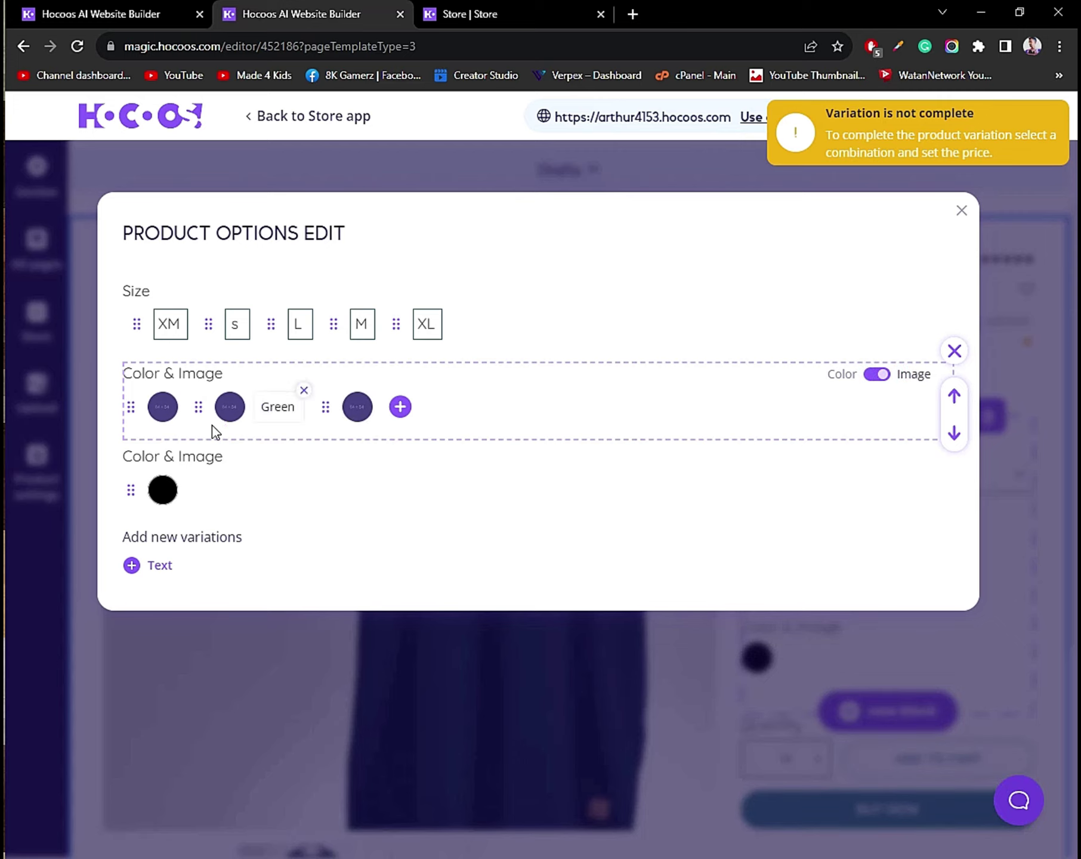
left_click(163, 418)
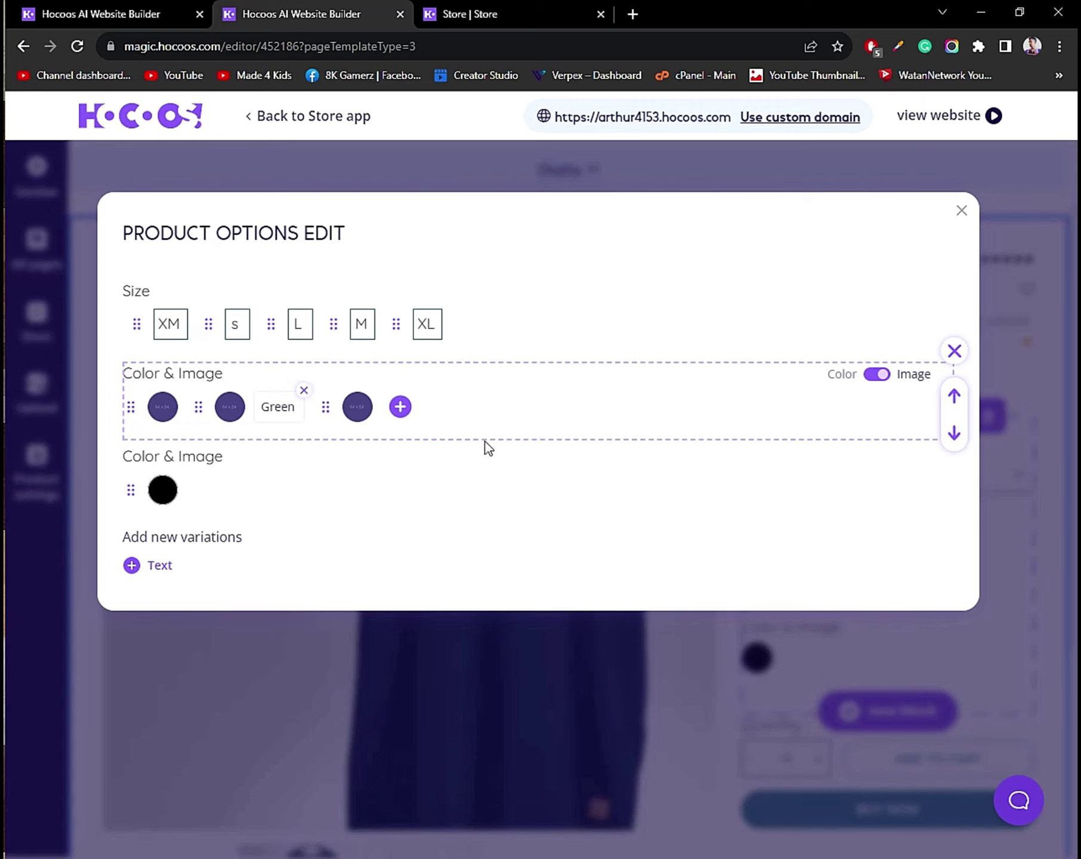
left_click(877, 376)
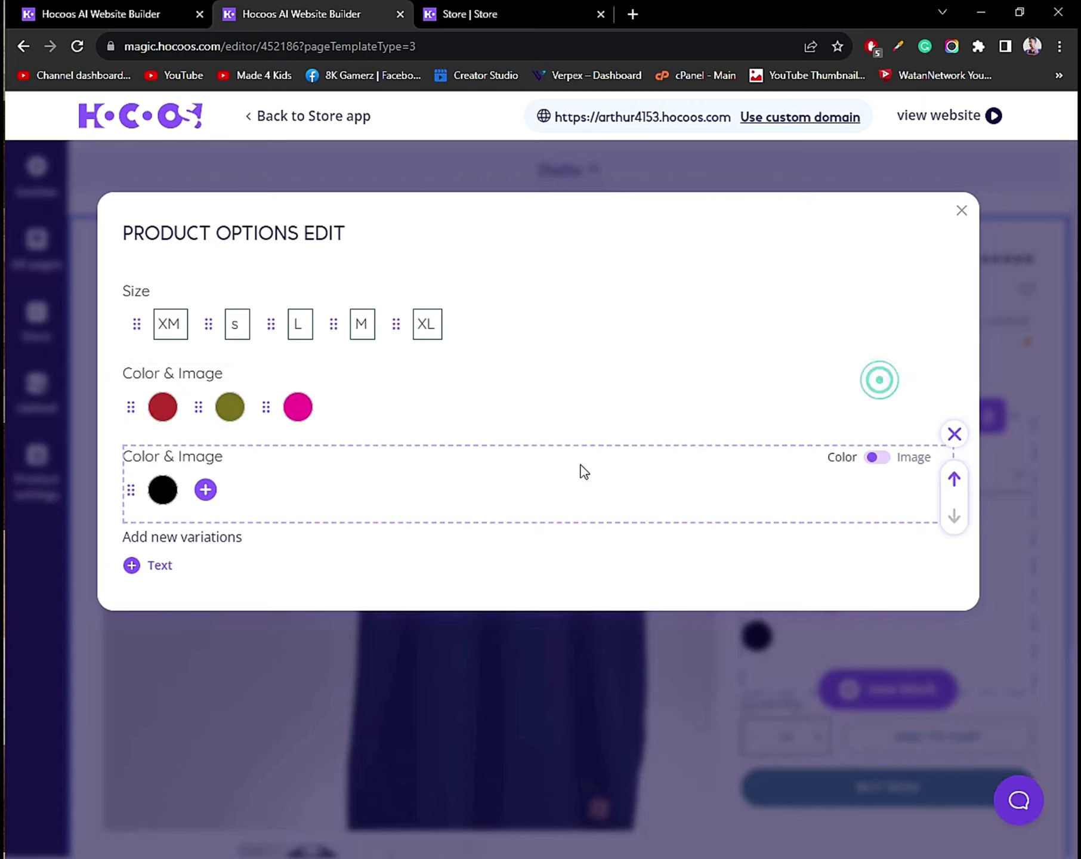
Add text variations cotton and leather, then close the product options editor.
left_click(129, 570)
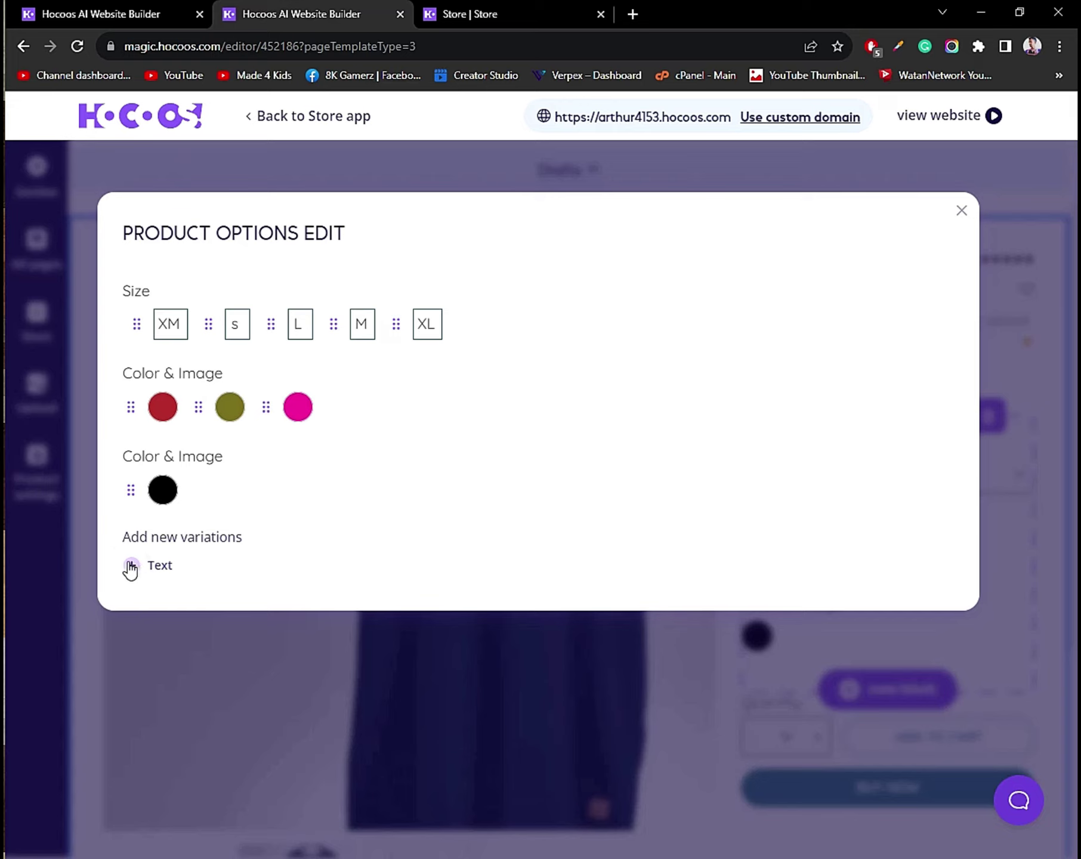
left_click(132, 568)
left_click(129, 565)
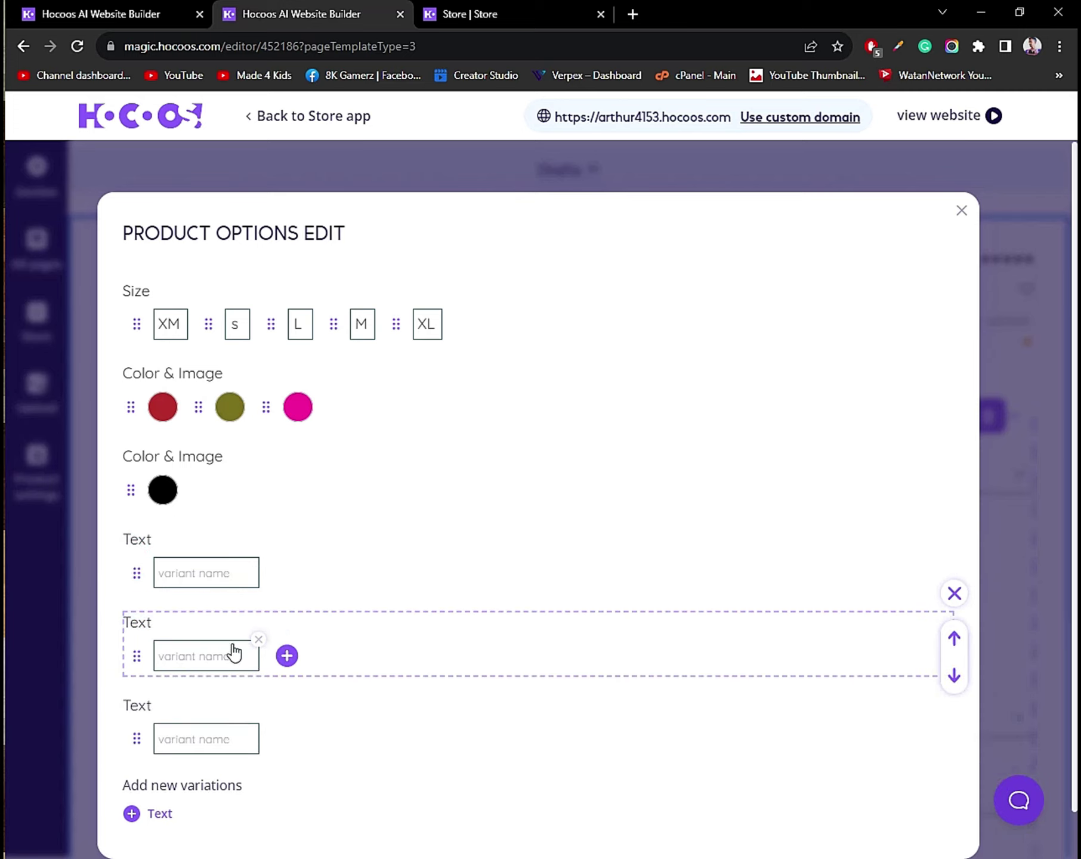
left_click(240, 579)
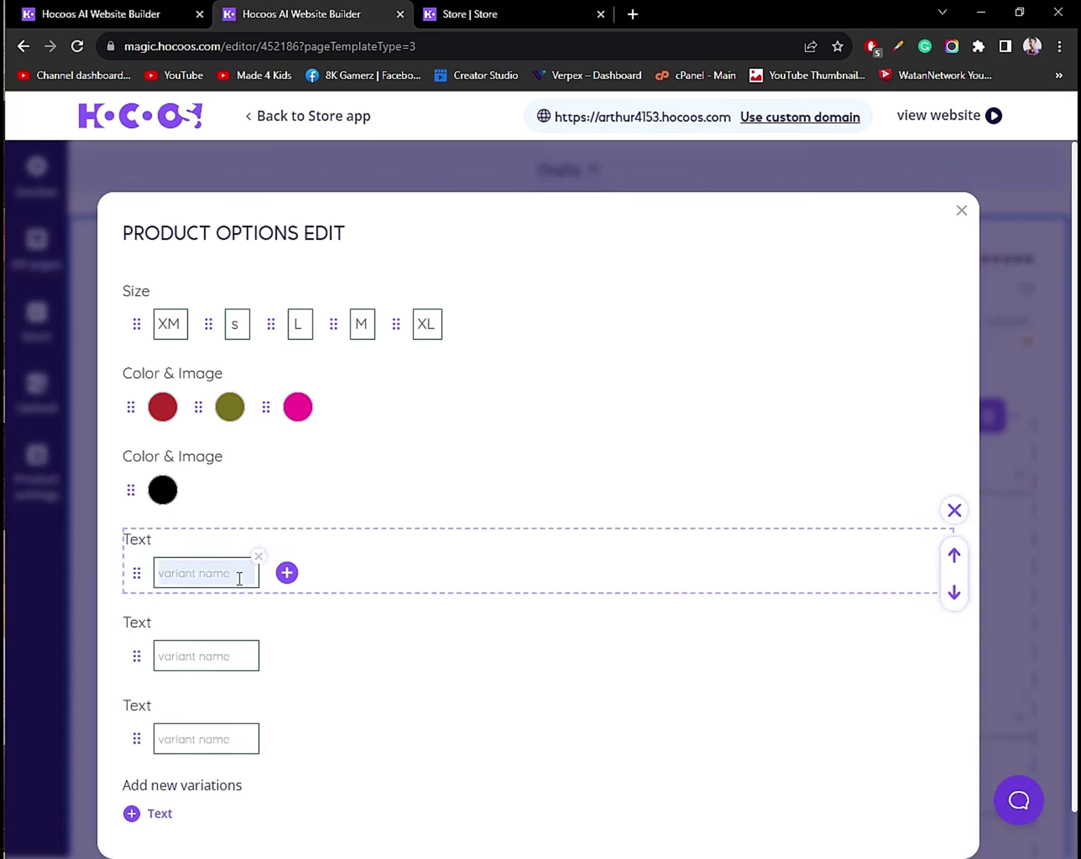
left_click(240, 579)
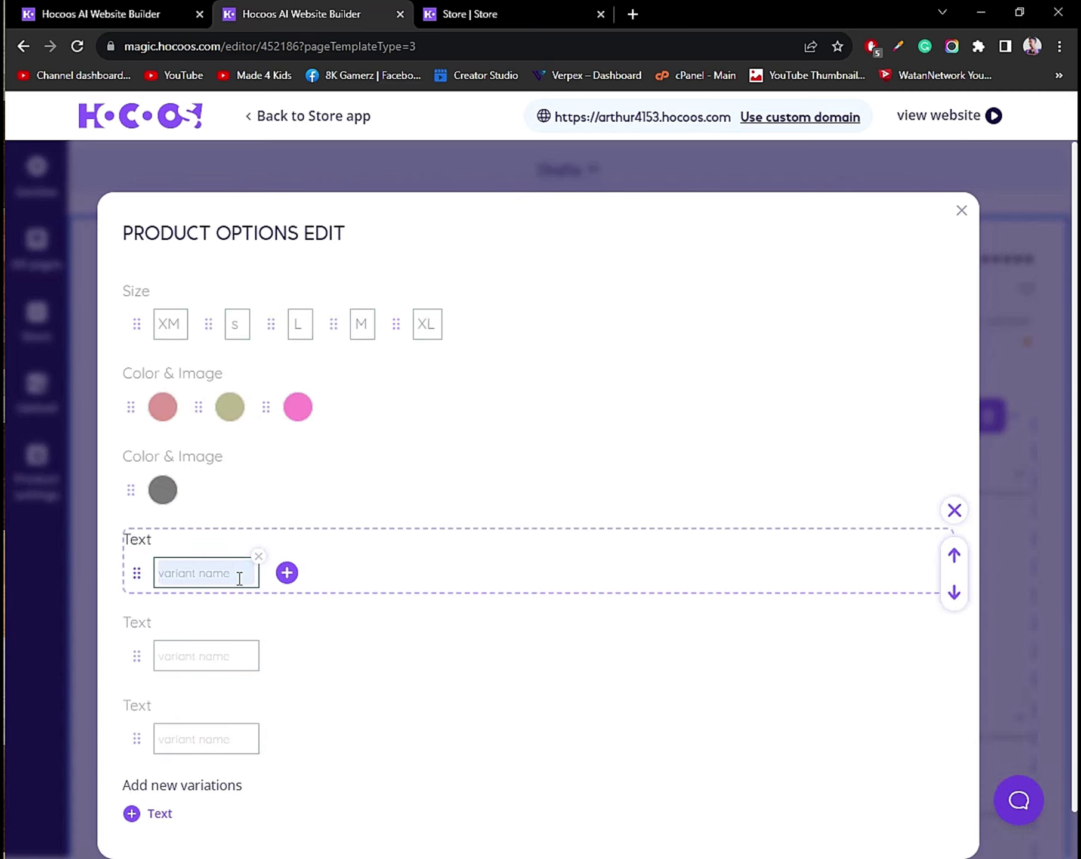
type("co")
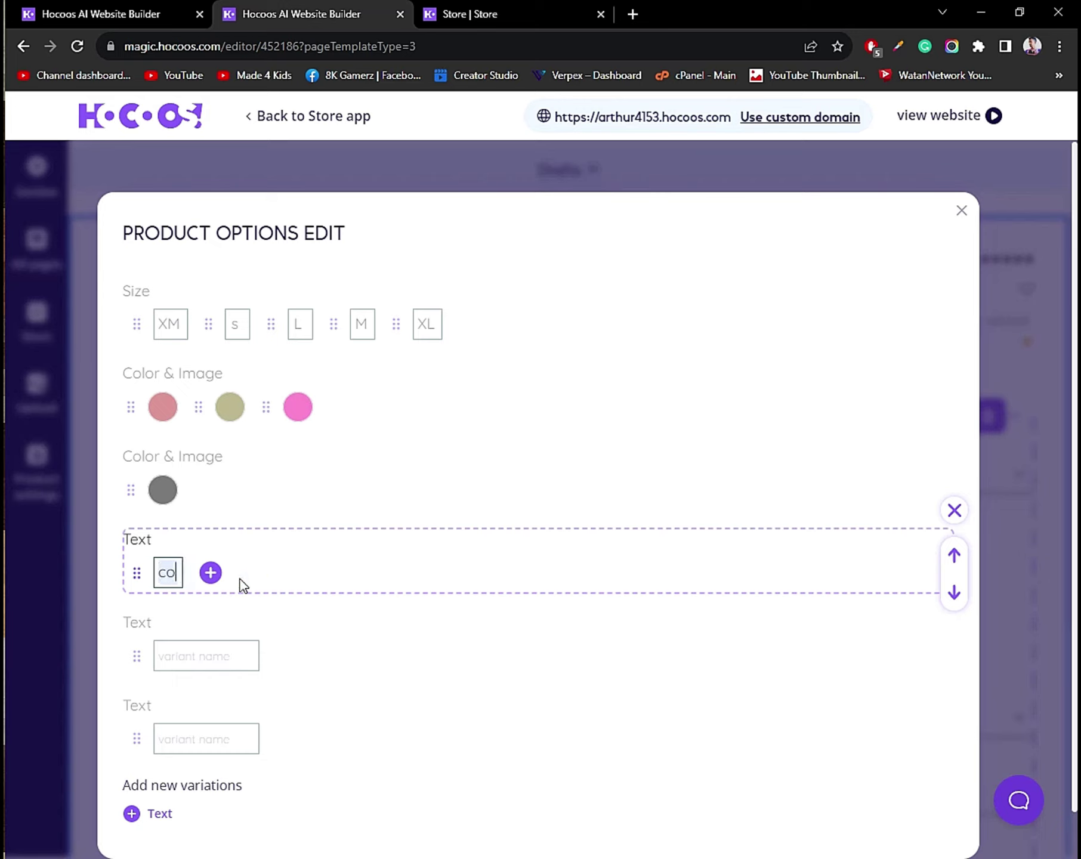
type("tton")
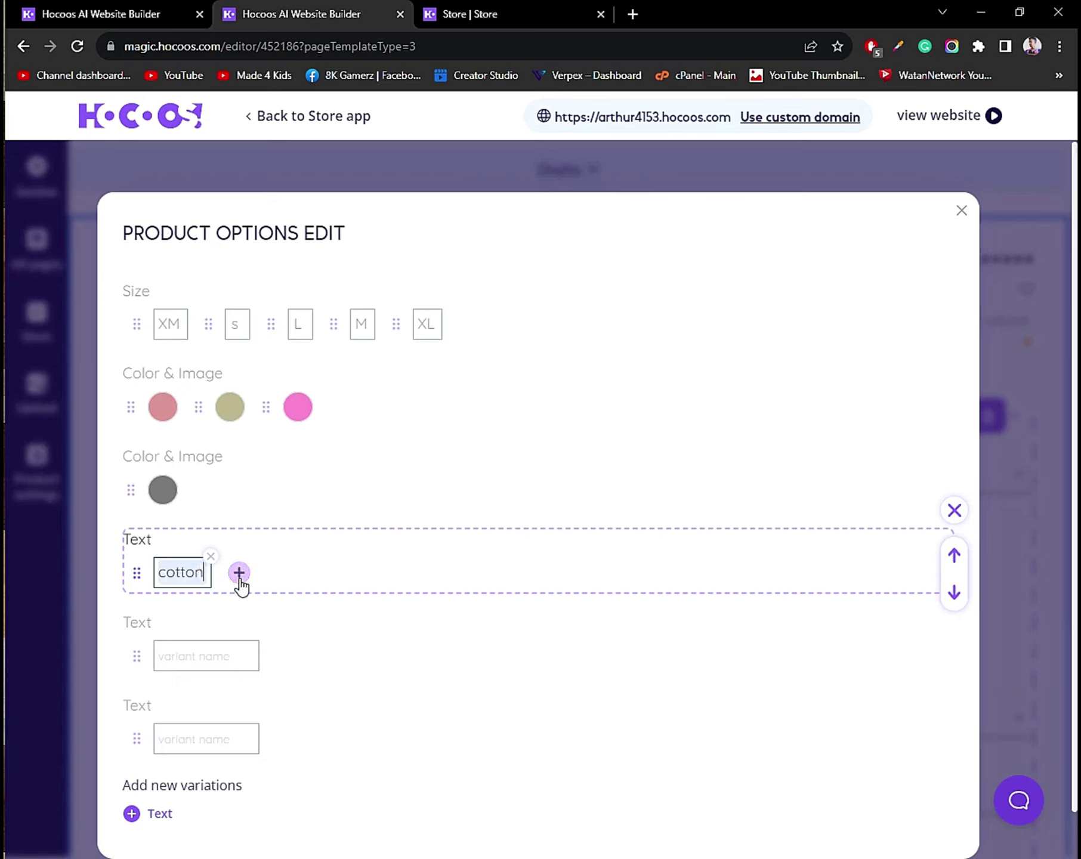
left_click(183, 662)
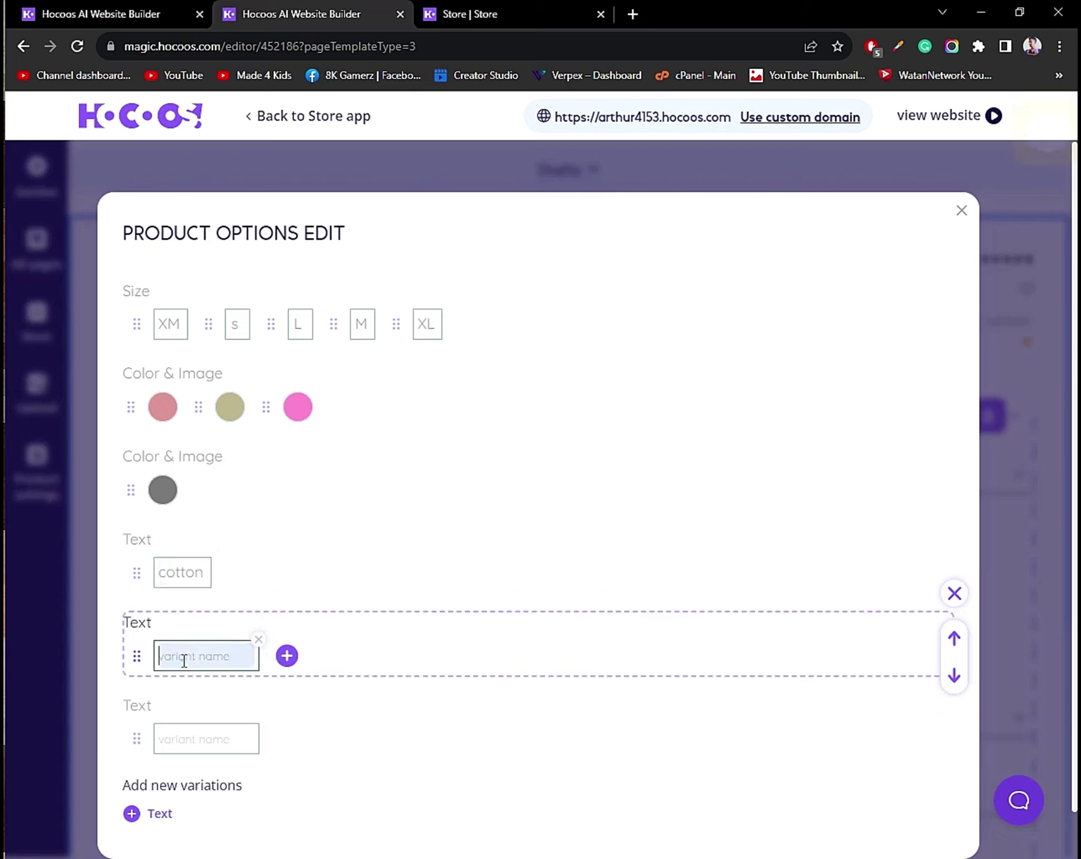
type("leather")
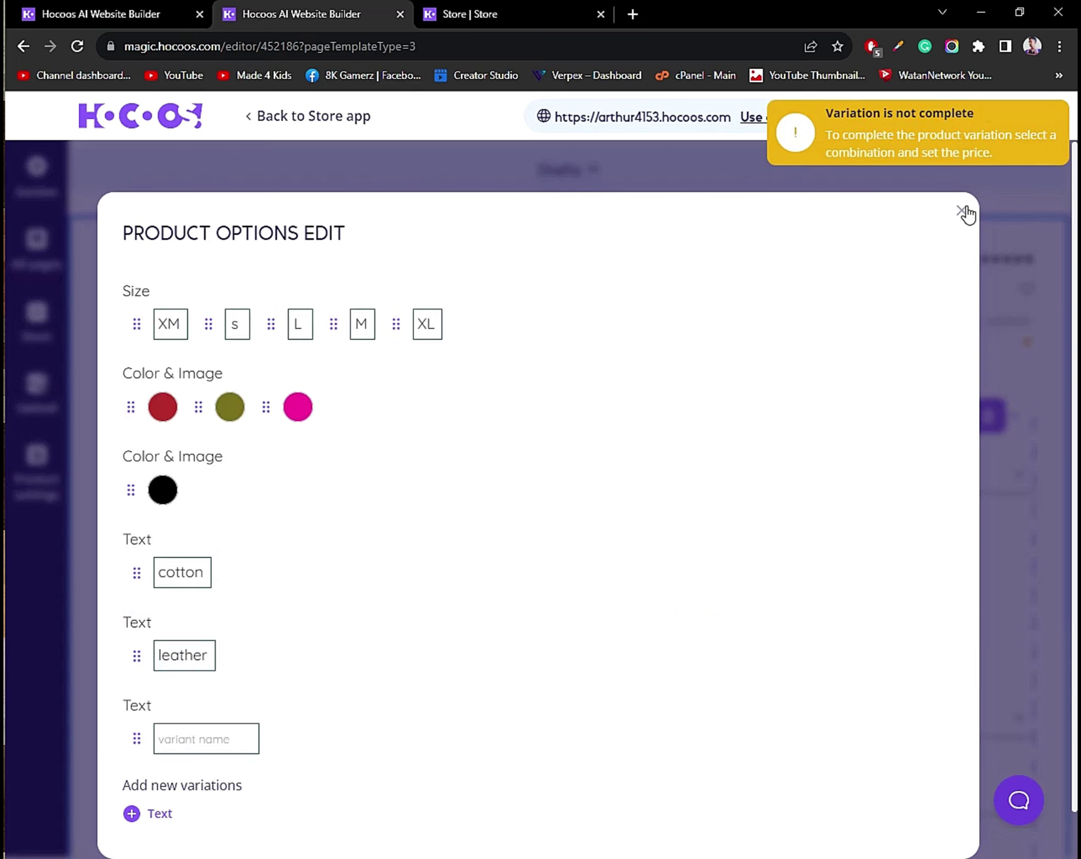
left_click(961, 210)
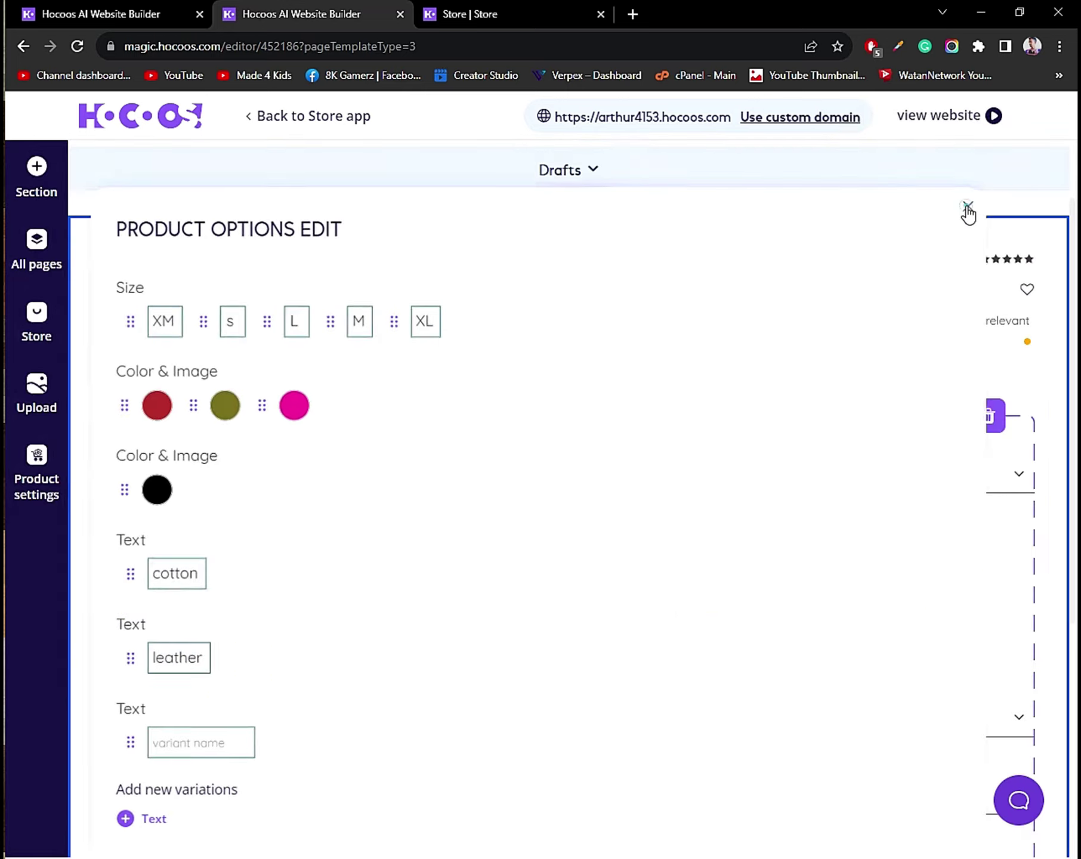
Open Manage Variation Pricing from the Gravy T-shirt page's Pricing for variations button.
scroll(754, 504, "down", 4)
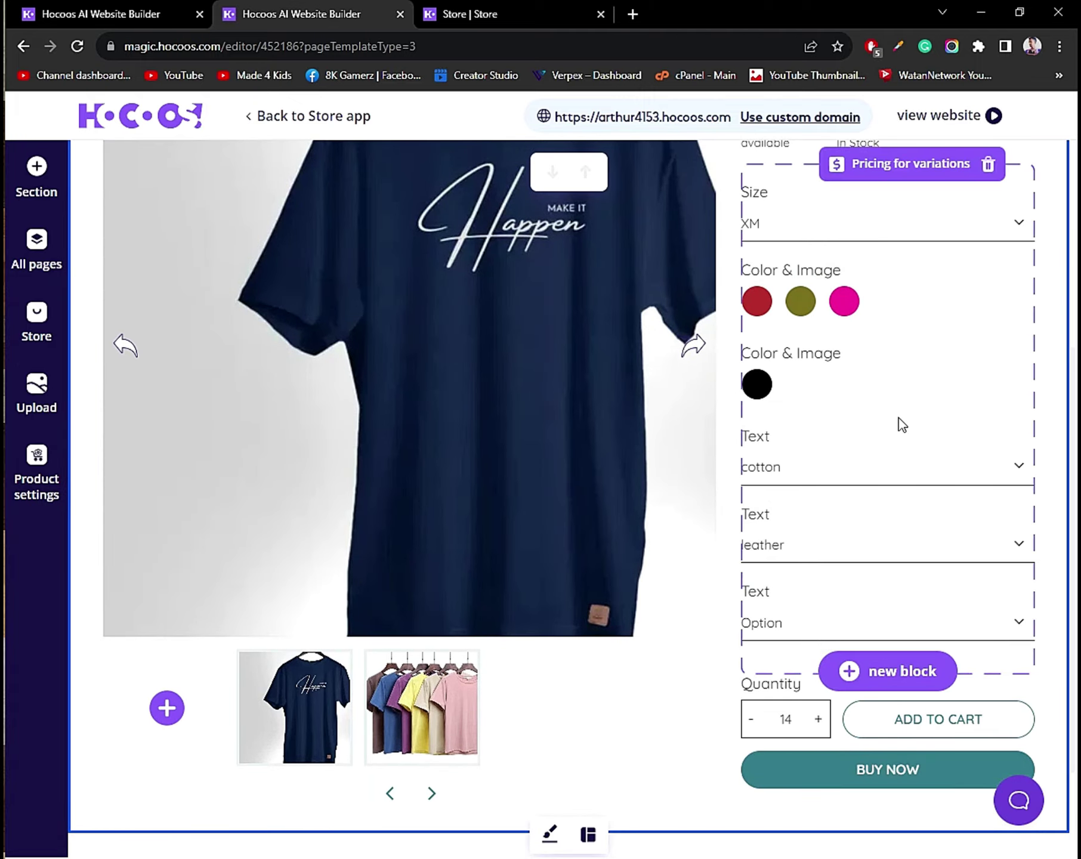
scroll(901, 396, "up", 2)
scroll(901, 396, "up", 1)
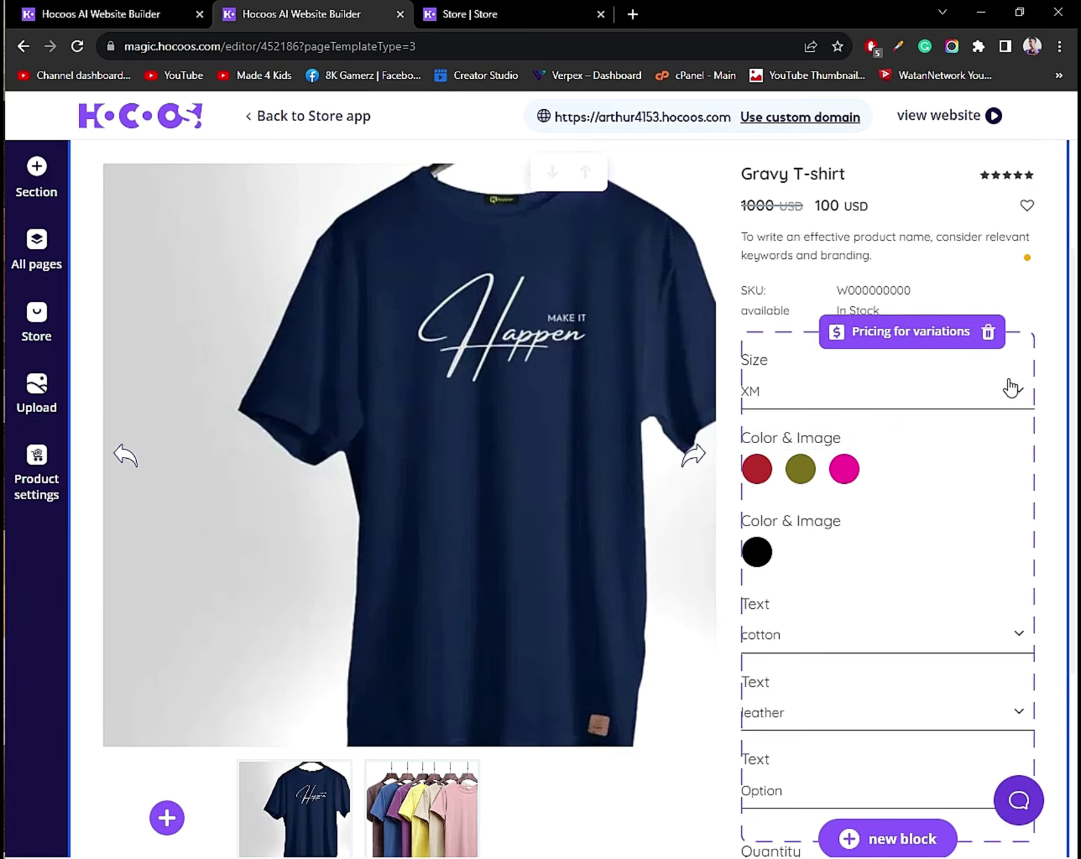
left_click(896, 340)
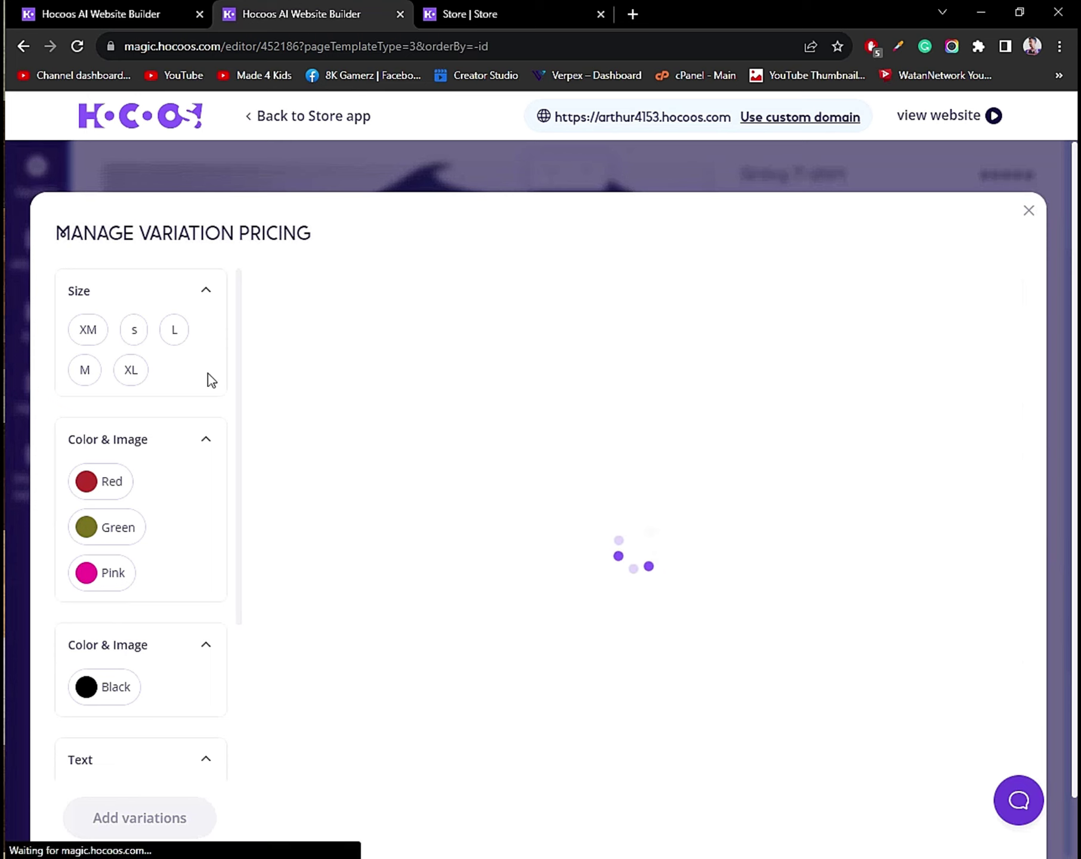
Create the XL, Red, cotton variation.
left_click(95, 311)
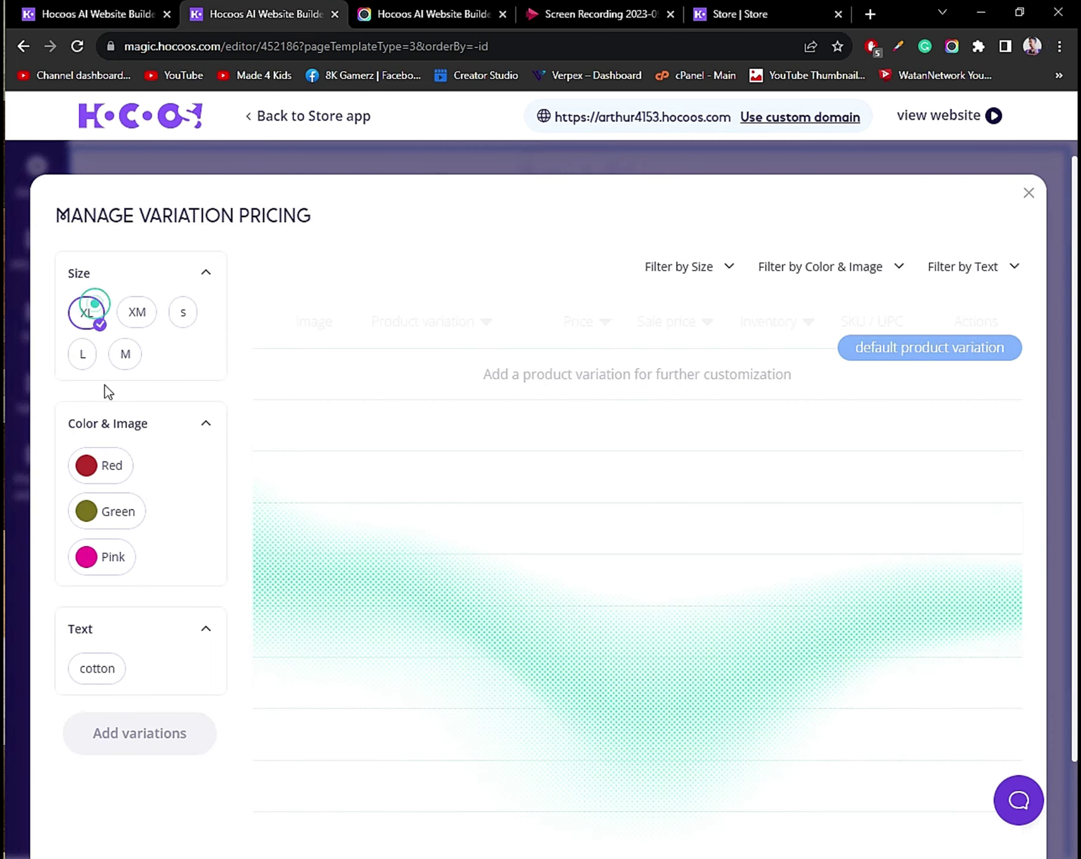
left_click(96, 471)
left_click(102, 672)
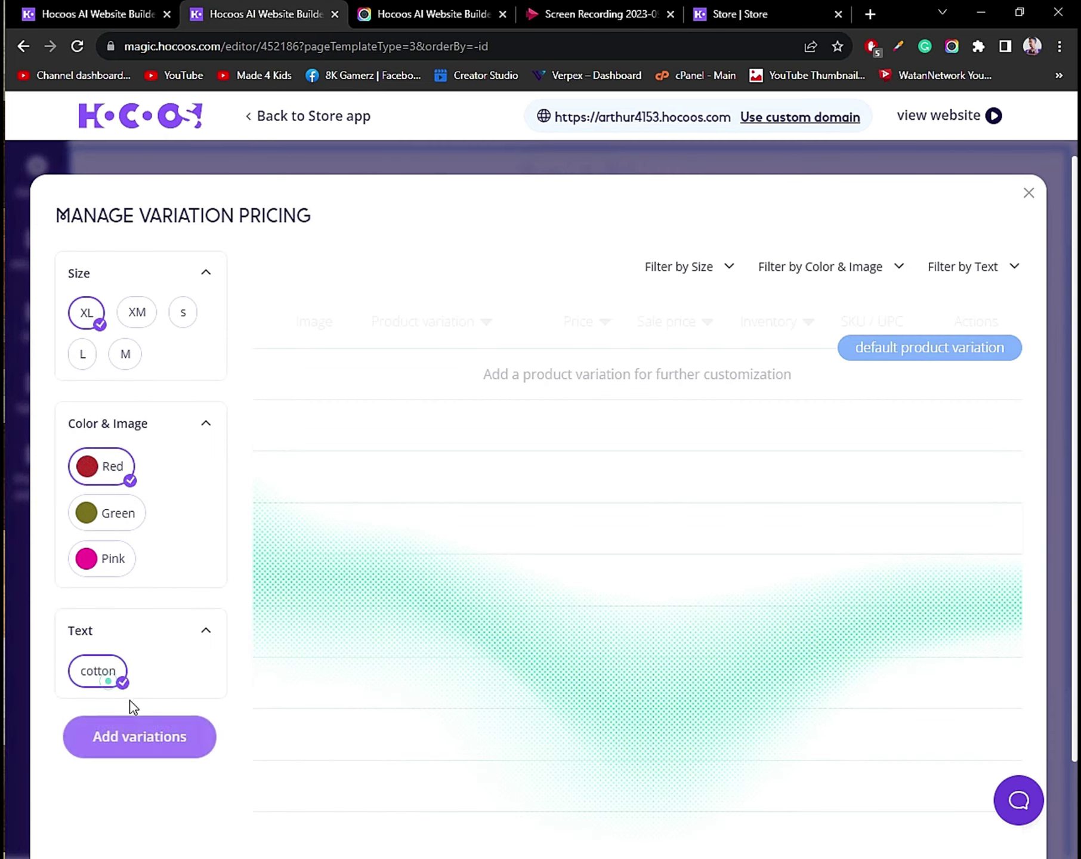
left_click(153, 731)
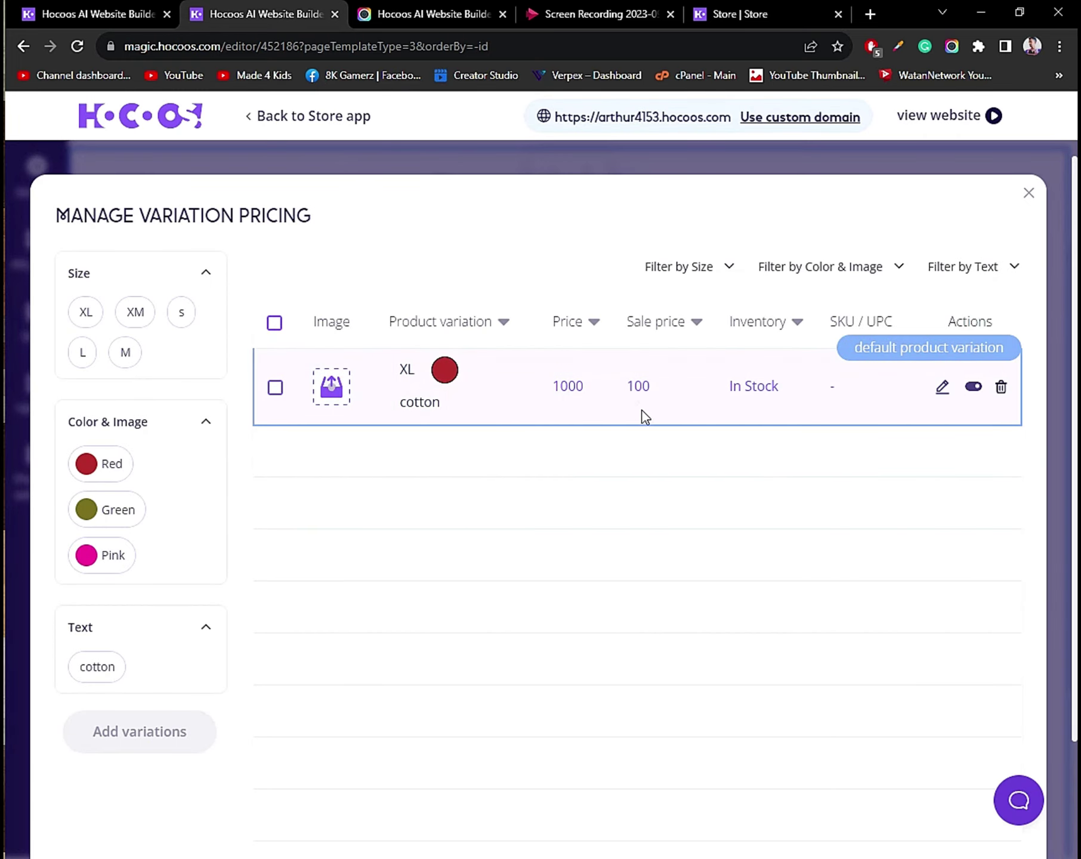
Give the XL Red cotton variation price 500, in stock, and SKU 3434W2.
left_click(941, 391)
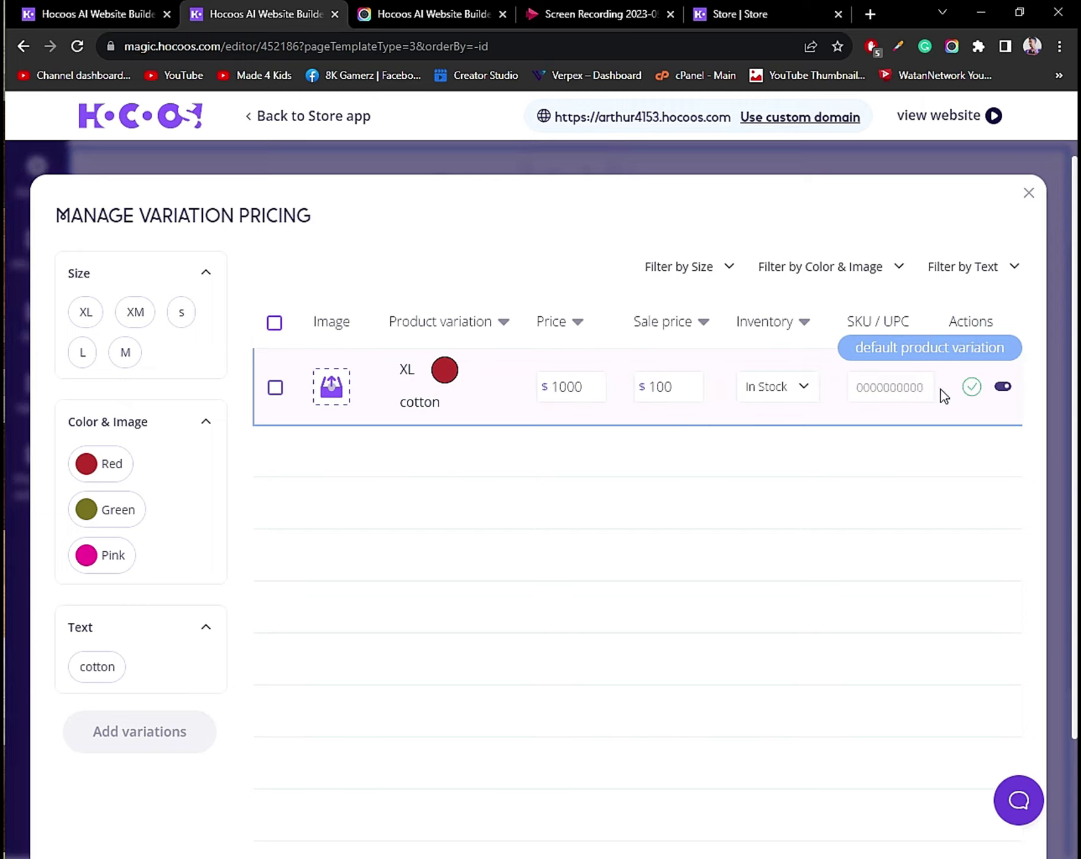
left_click(576, 389)
double_click(562, 390)
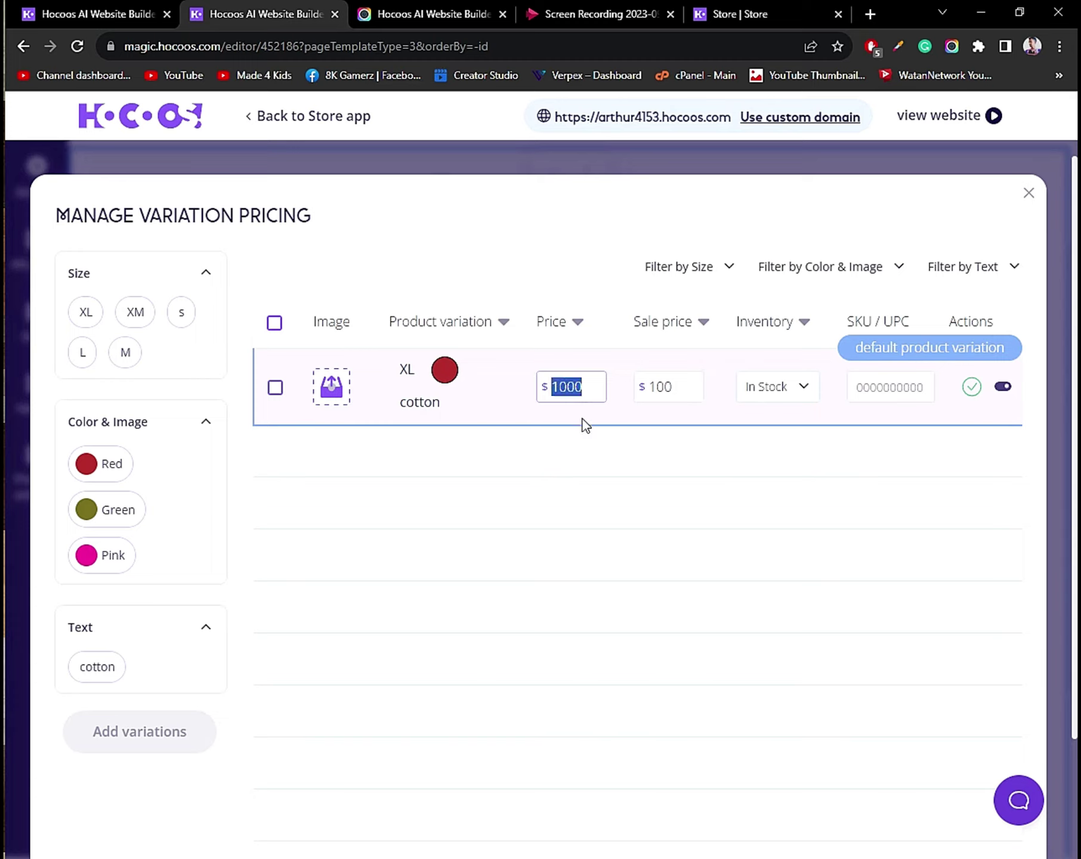
type("500")
left_click(683, 388)
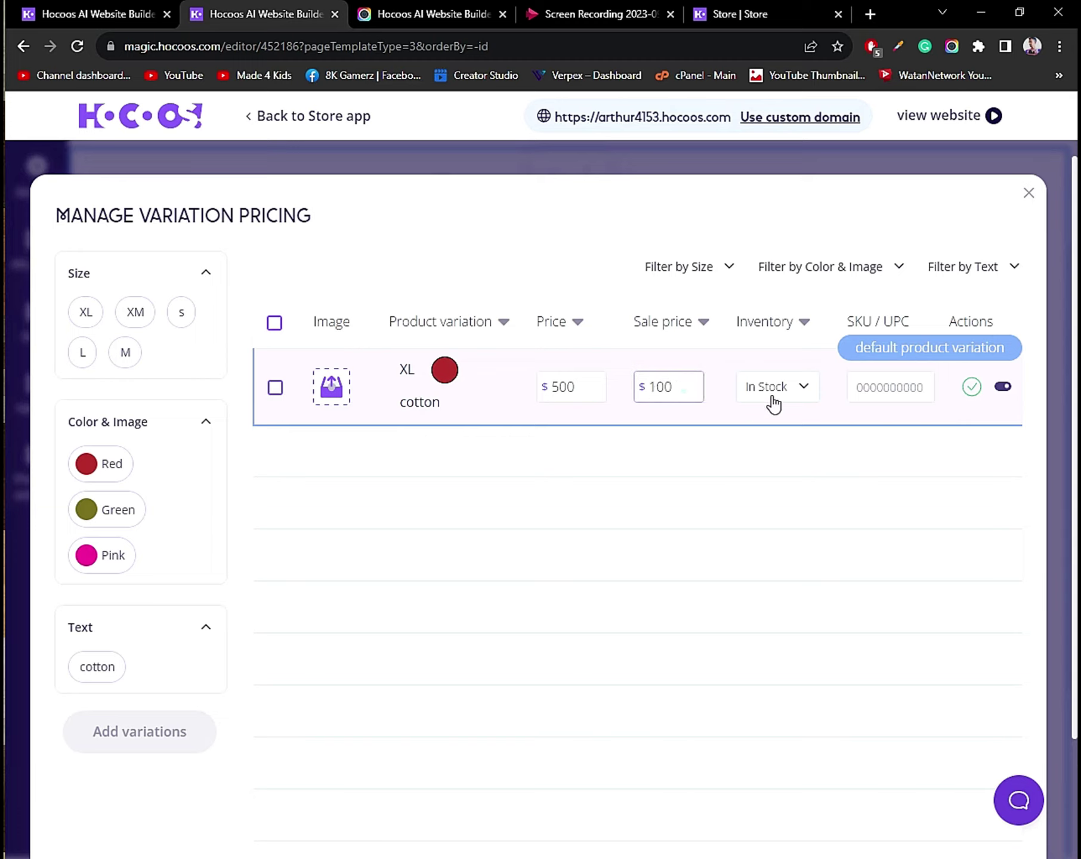
left_click(802, 389)
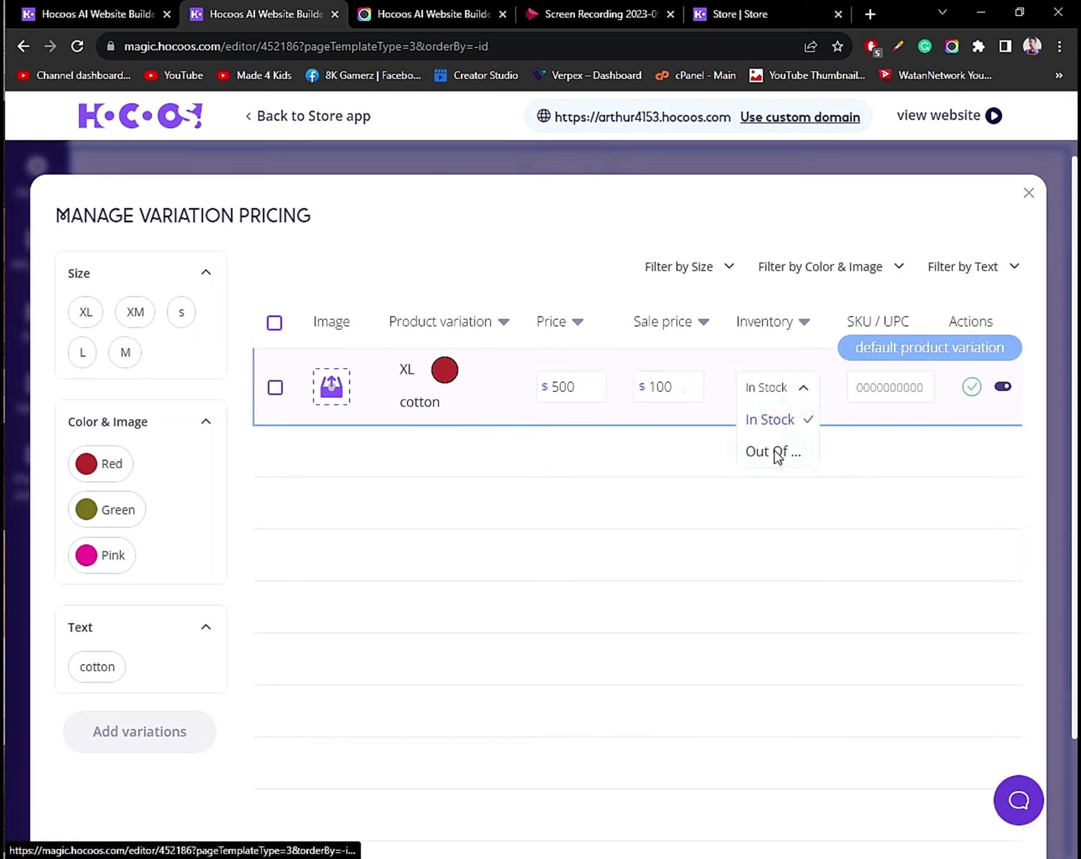
left_click(775, 452)
left_click(793, 394)
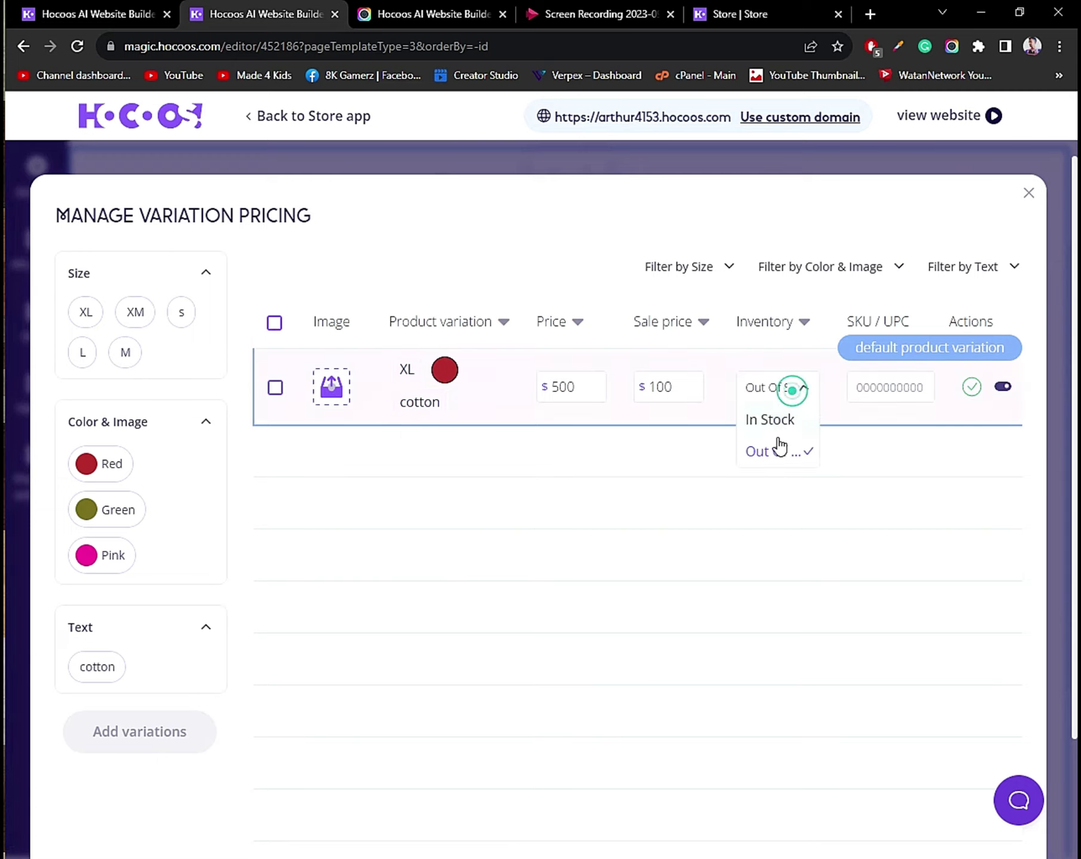
left_click(770, 420)
left_click(884, 388)
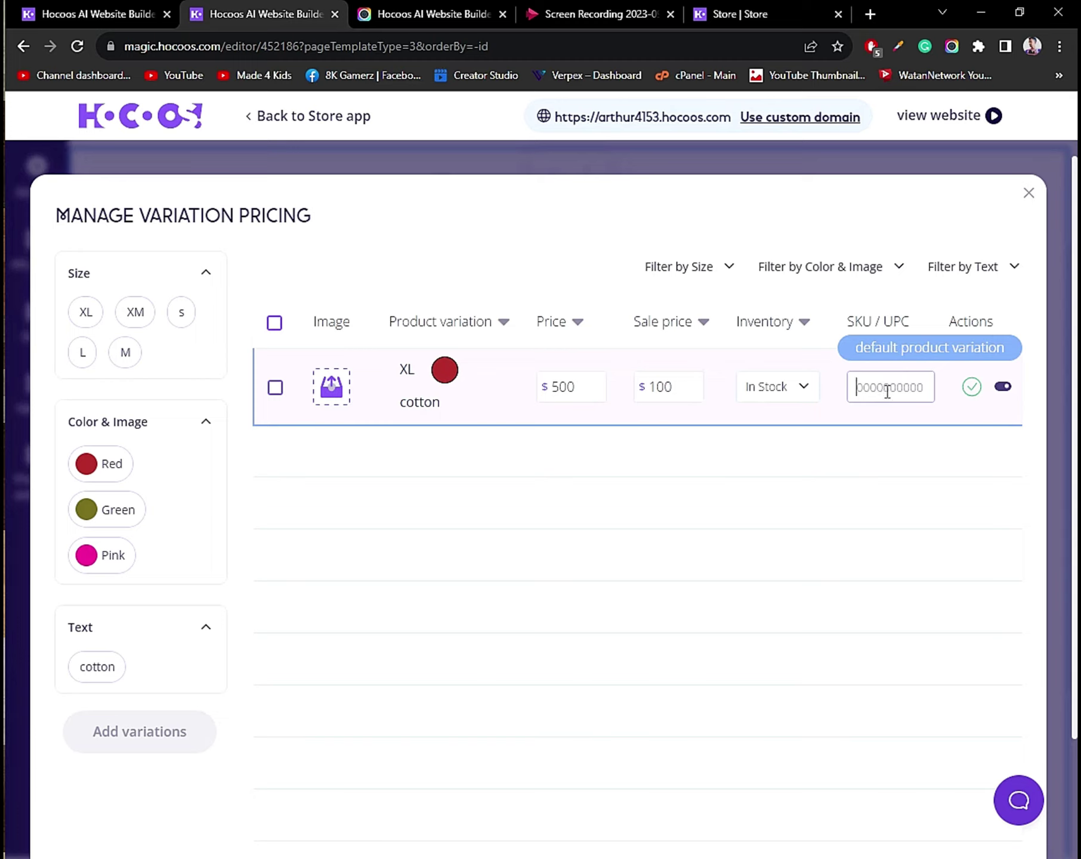
type("3434")
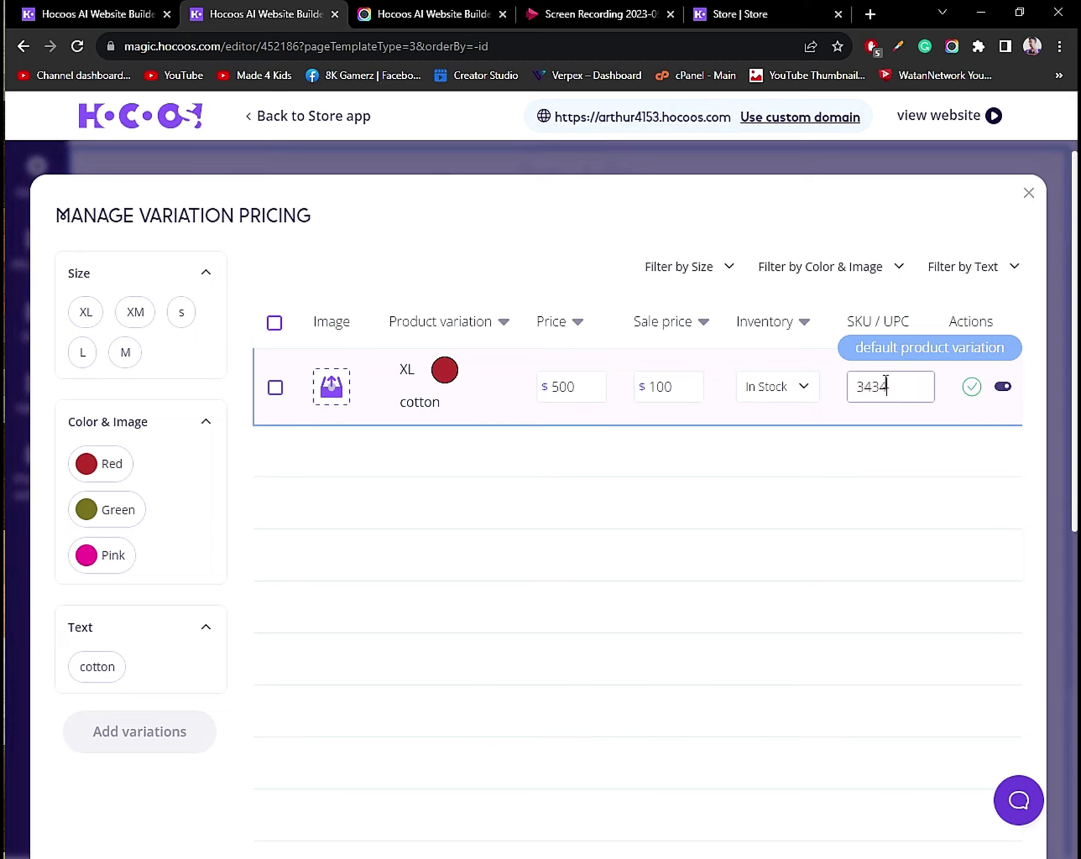
type("W@")
Select Green, size M and cotton for a new variation.
left_click(106, 512)
left_click(123, 355)
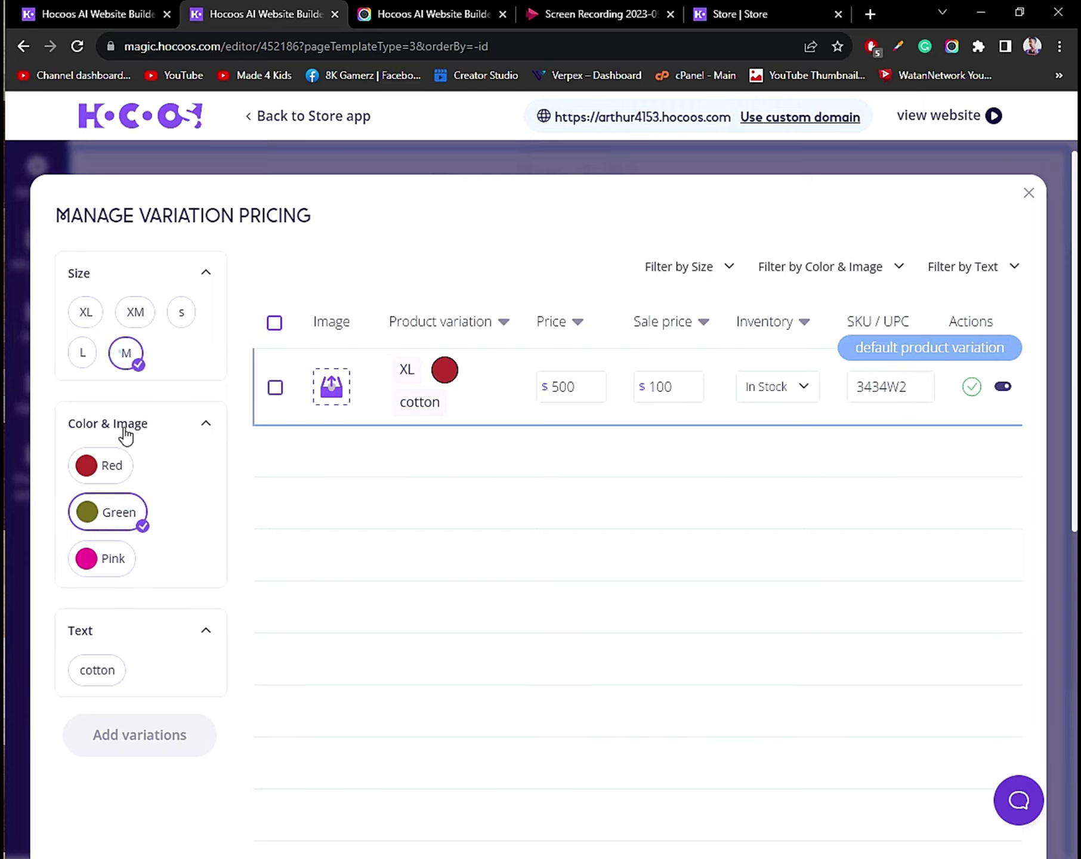
left_click(95, 674)
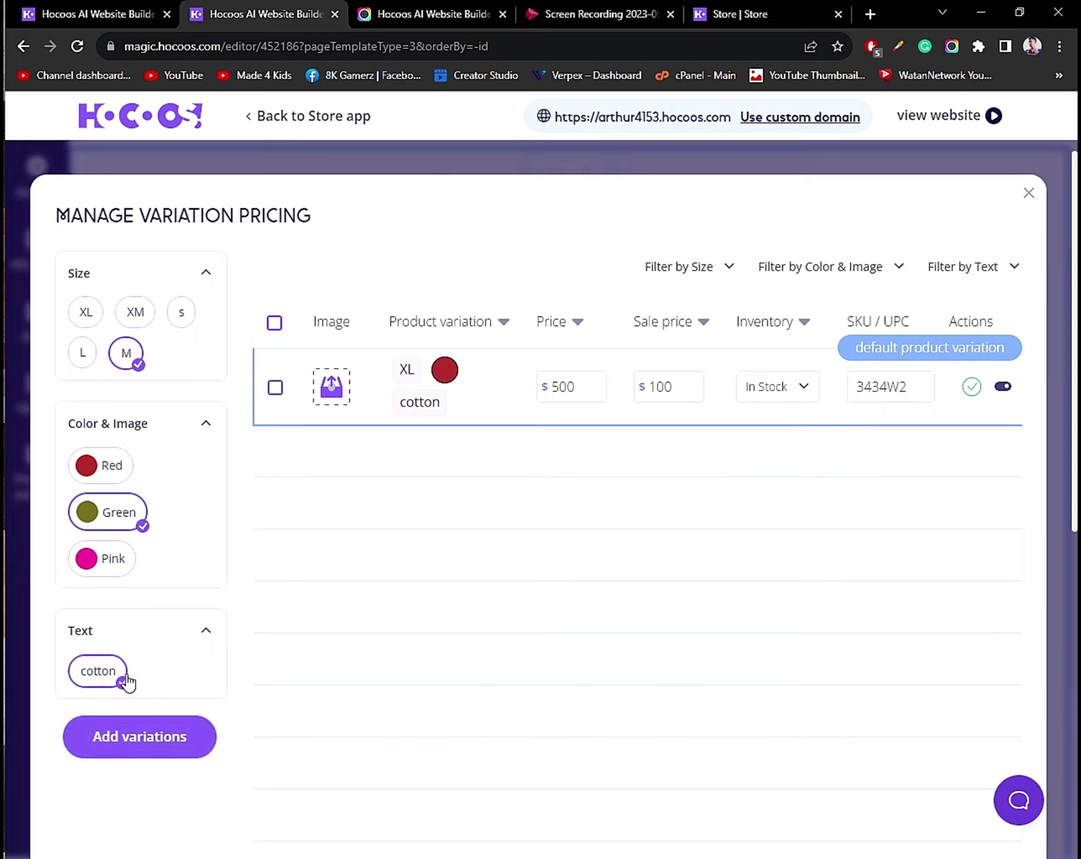
Add the M Green cotton variation and change its price from 1000 to 500.
left_click(121, 747)
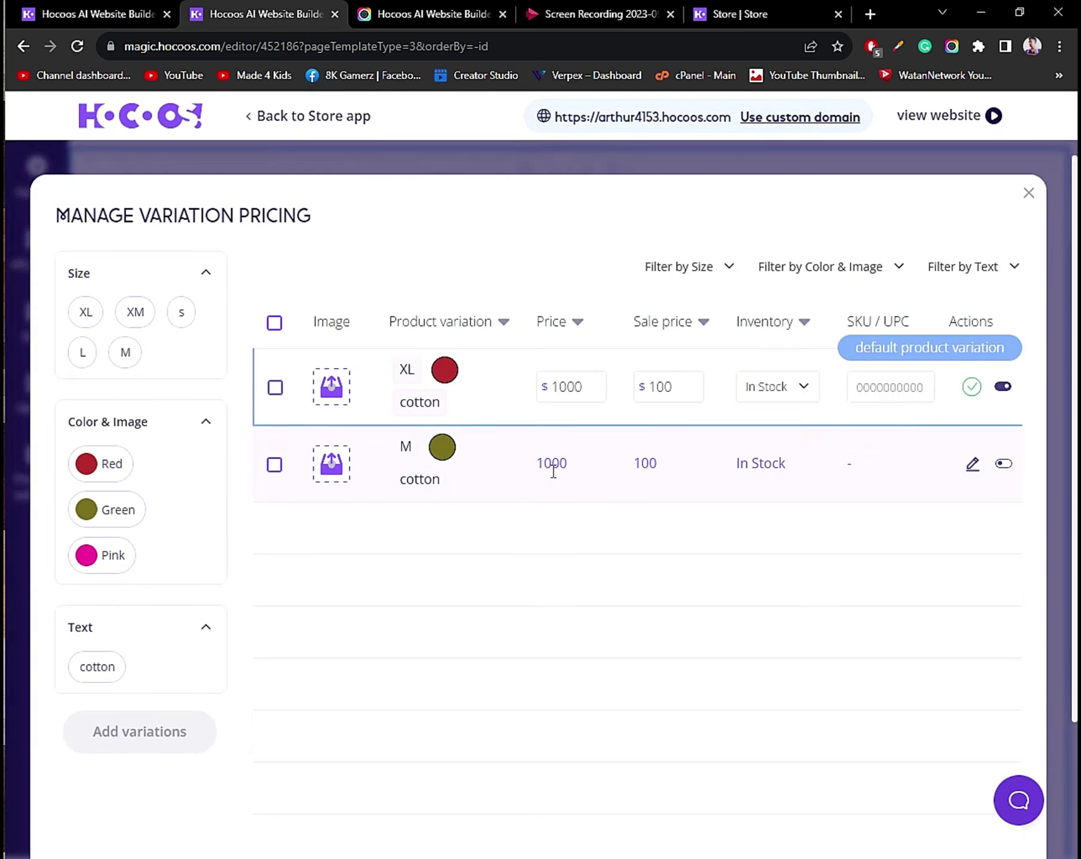
left_click(552, 468)
double_click(554, 466)
left_click(971, 468)
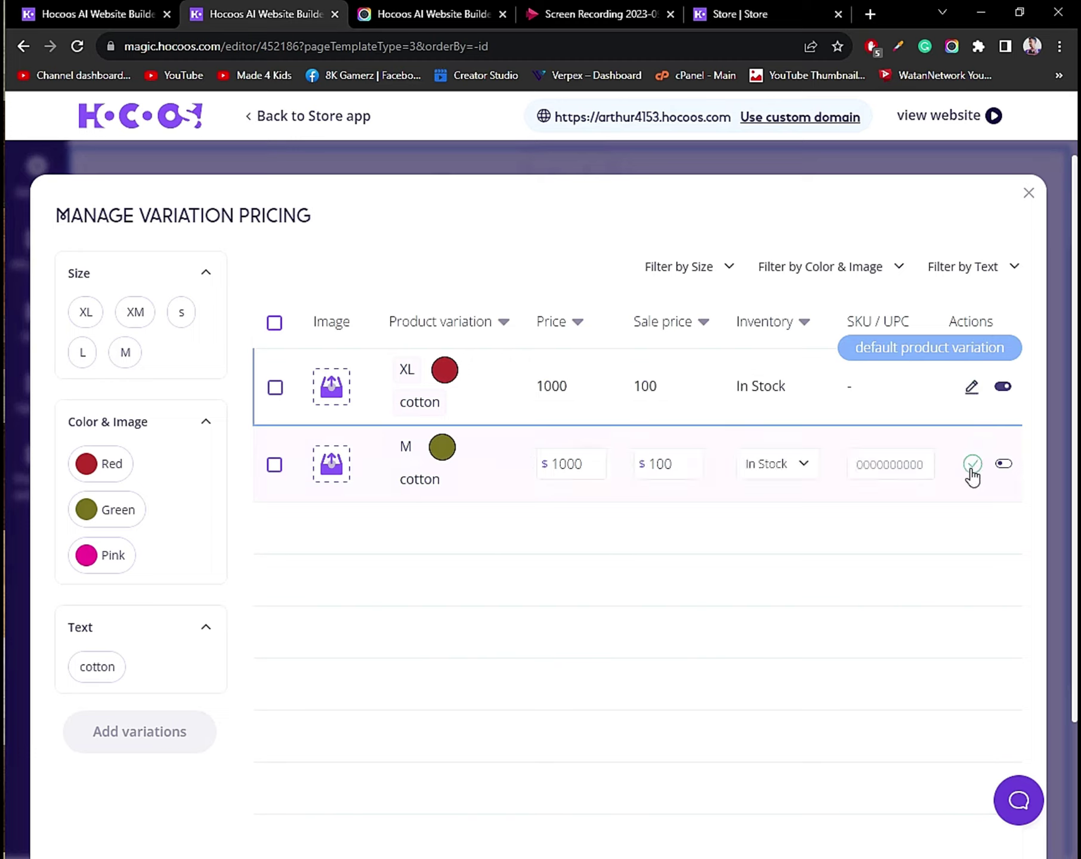
left_click(561, 463)
type("5")
key("BackSpace")
Set the M row's sale price to 90 and SKU 234523, save, and reopen the pricing list.
left_click(656, 474)
double_click(680, 464)
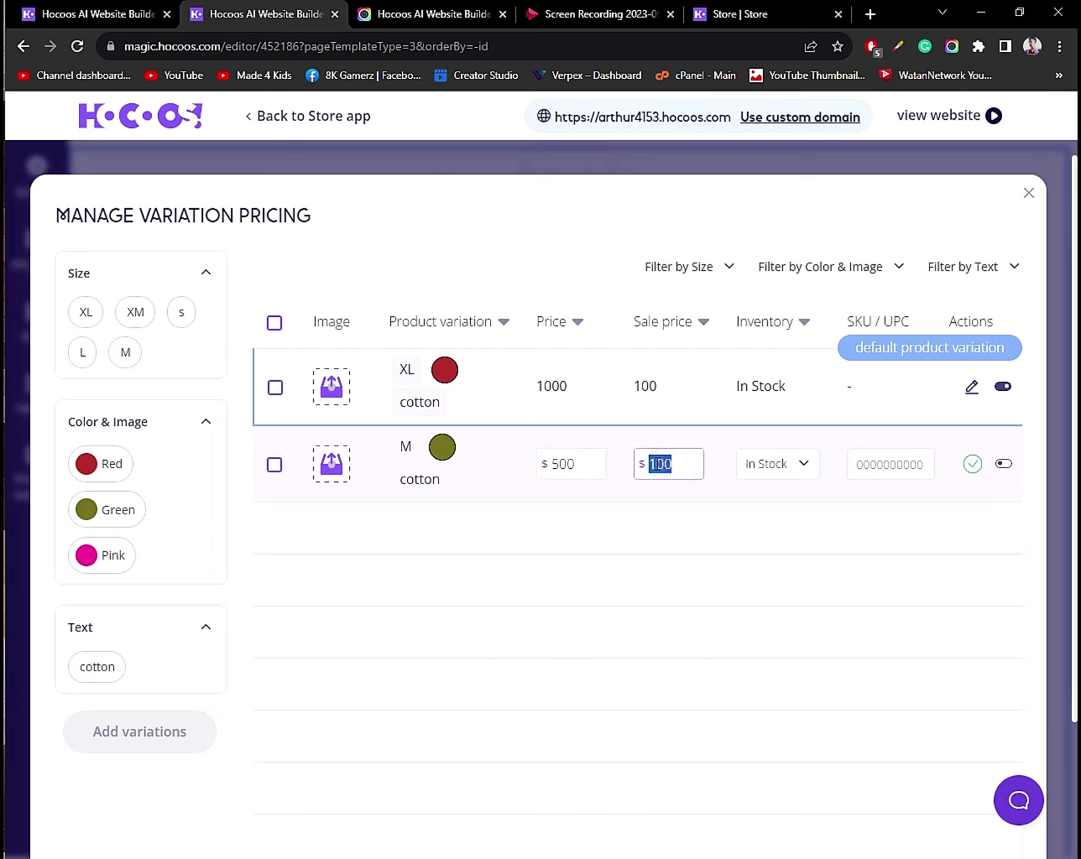
type("90")
left_click(890, 465)
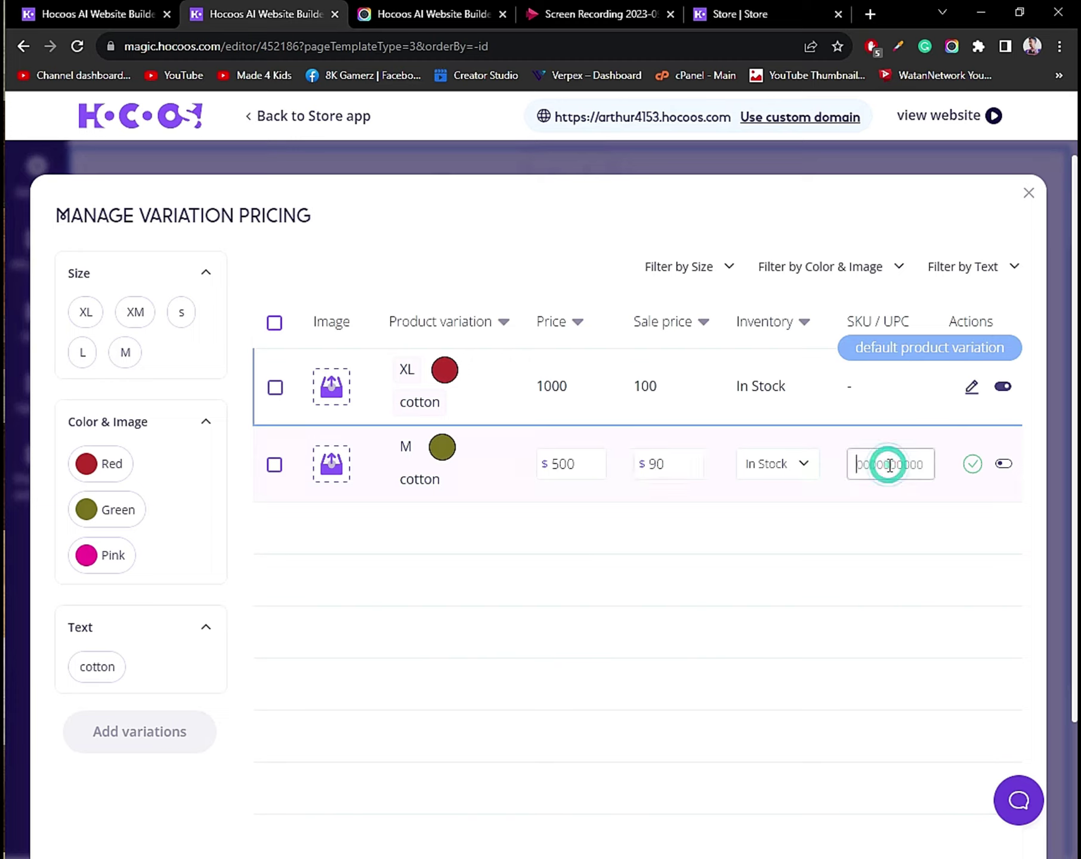
type("234523")
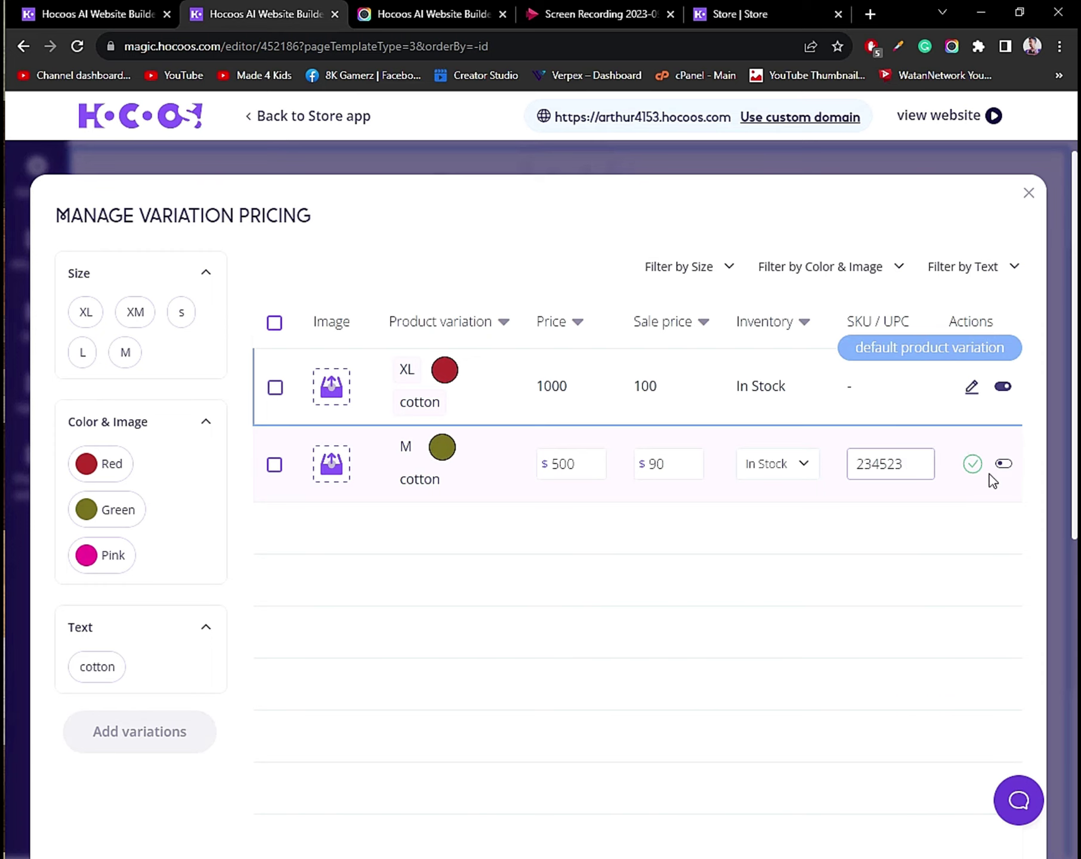
left_click(972, 464)
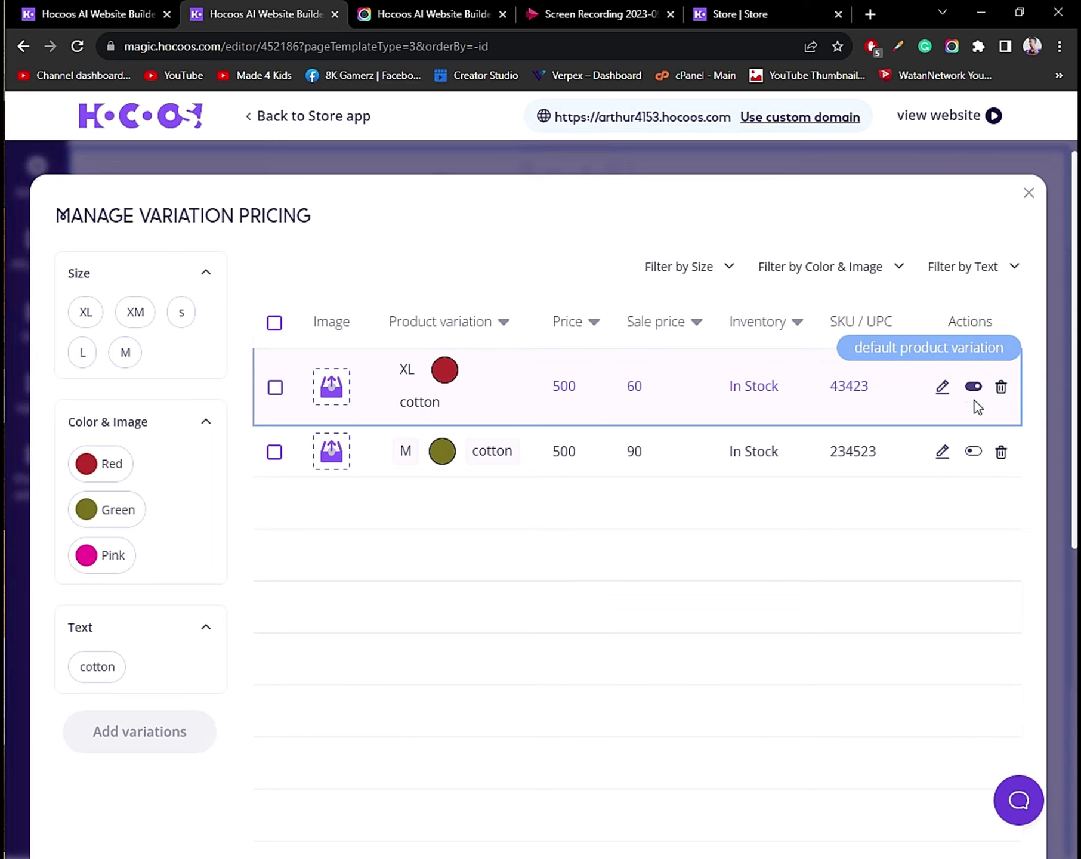
left_click(1028, 193)
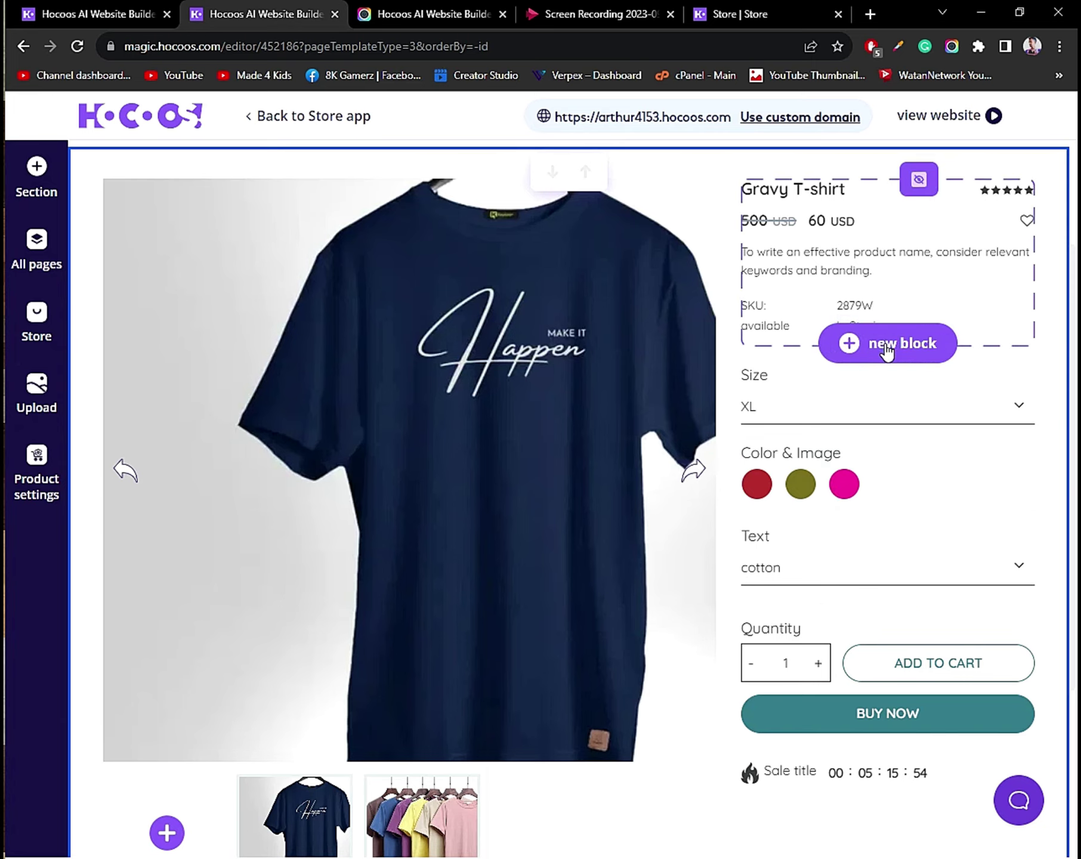
mouse_move(901, 413)
left_click(931, 356)
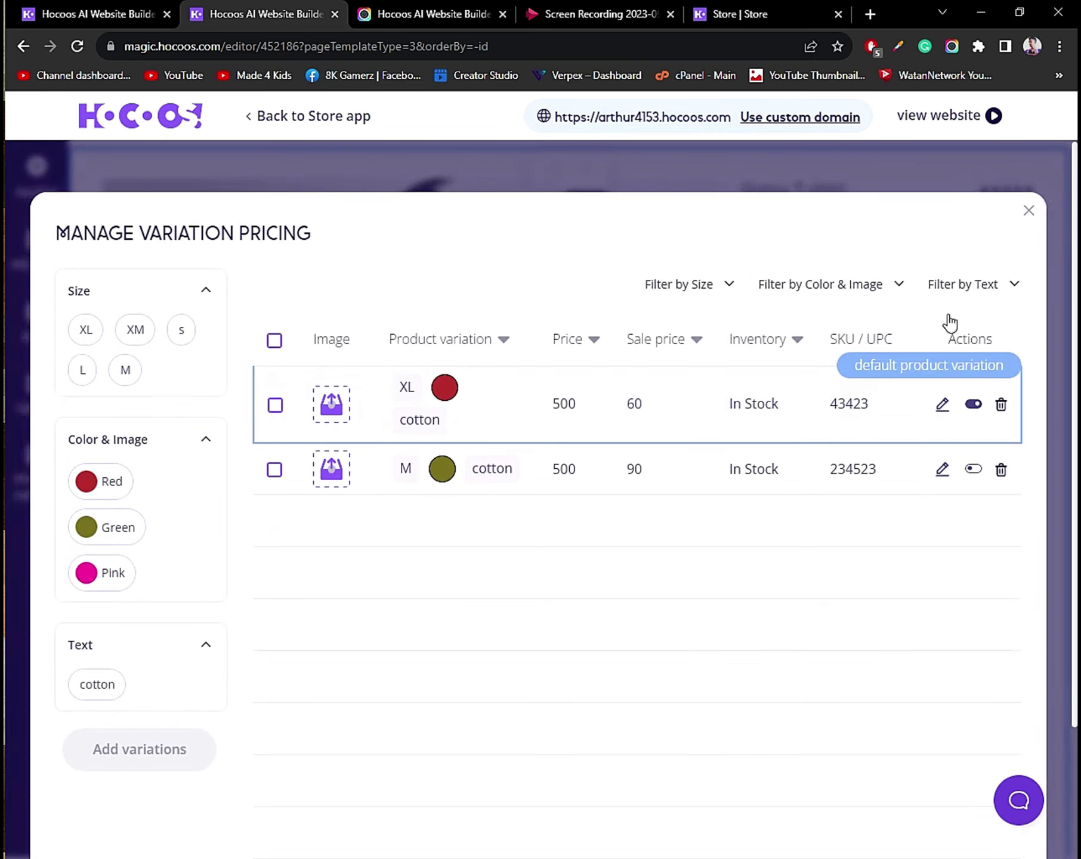
Confirm the M Green cotton row as default variation and close Manage Variation Pricing.
left_click(971, 469)
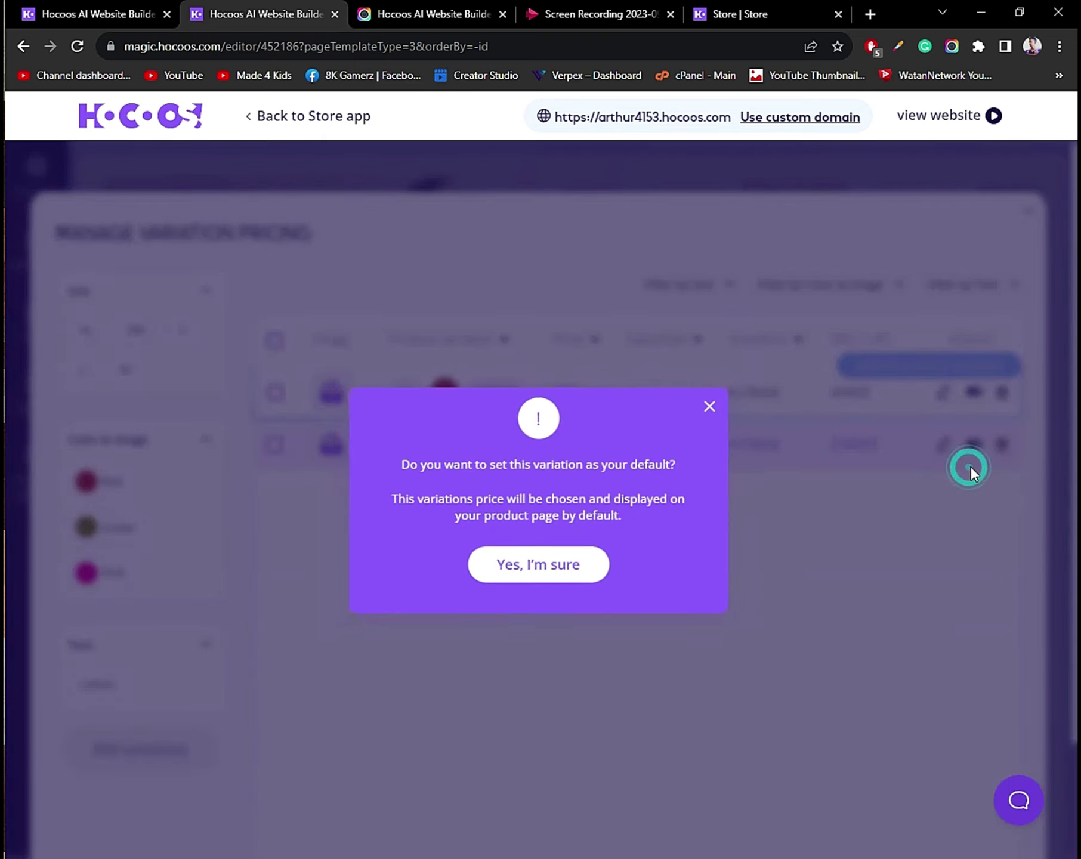
left_click(514, 564)
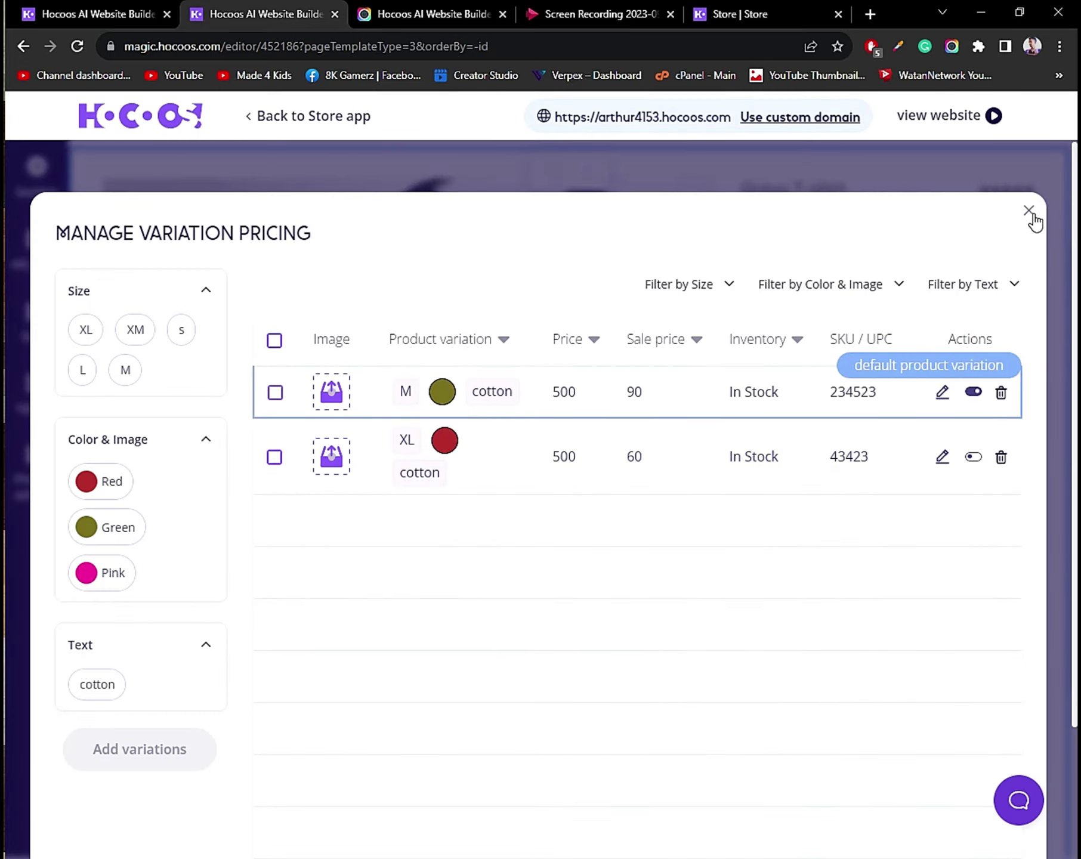
left_click(1029, 211)
scroll(825, 484, "up", 3)
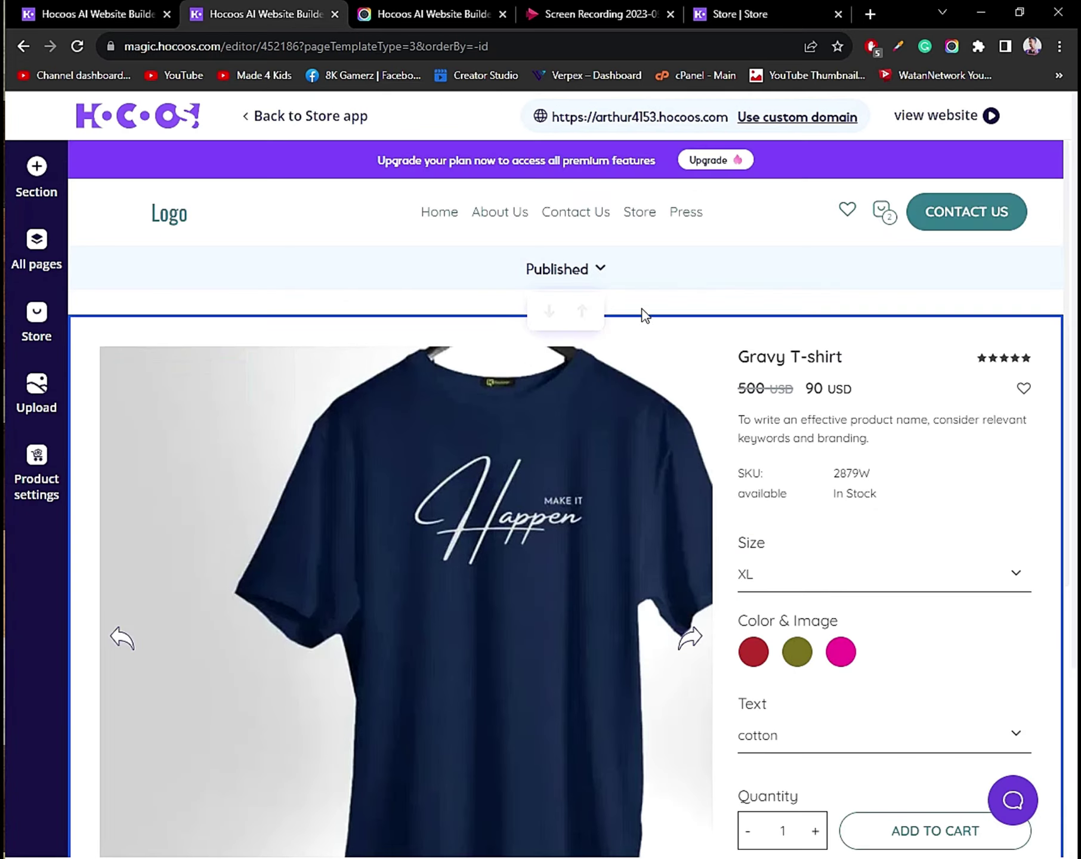
Keep the Gravy T-shirt status as Published and switch to the live Store tab.
left_click(590, 273)
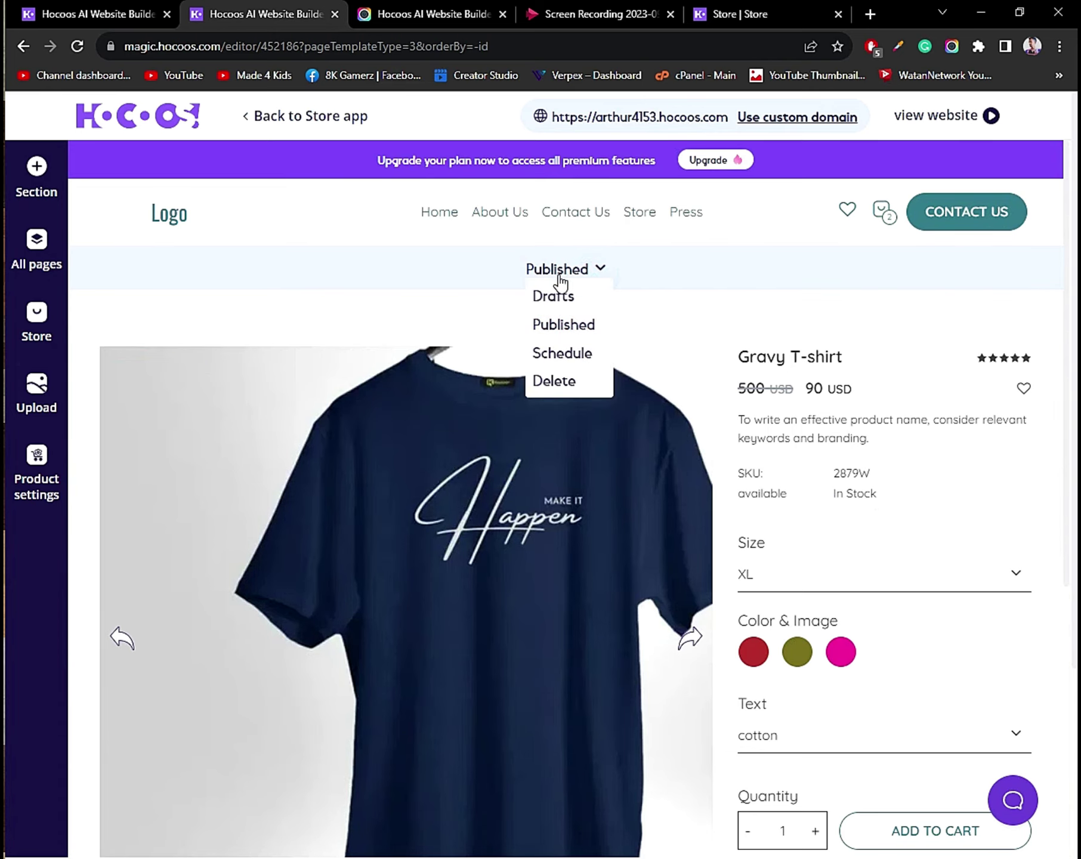
left_click(550, 328)
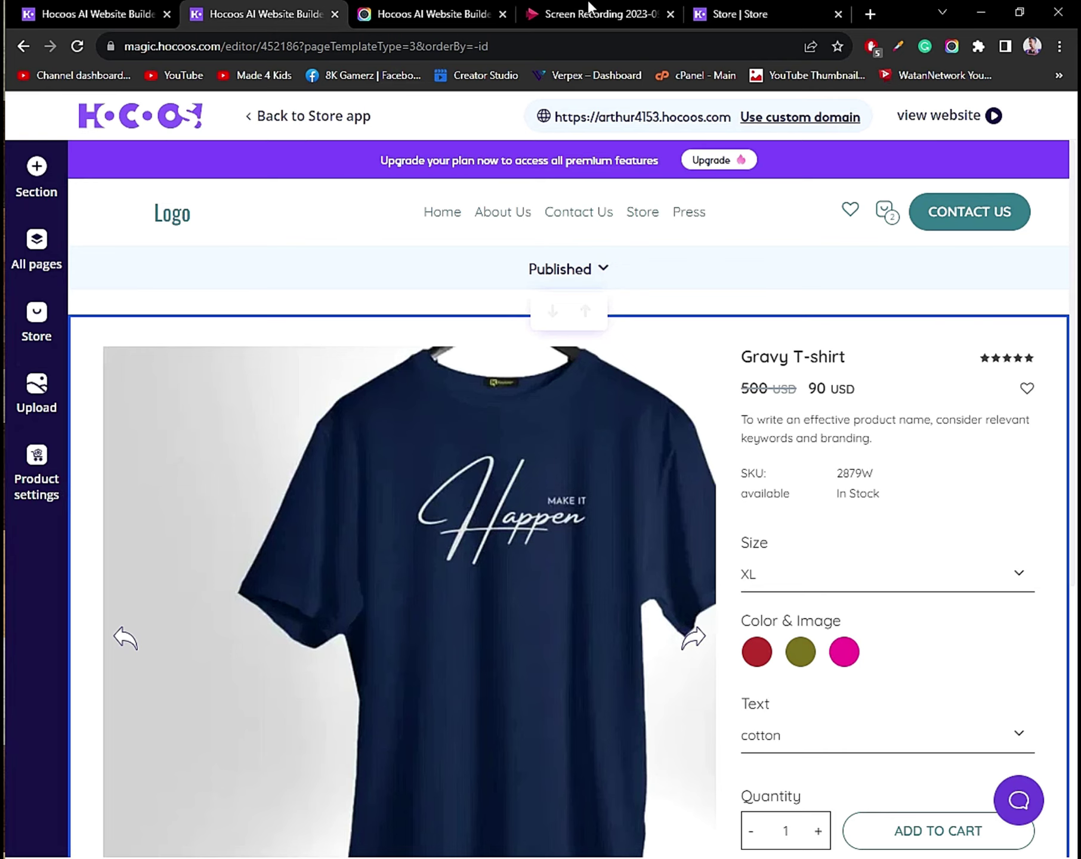
left_click(744, 8)
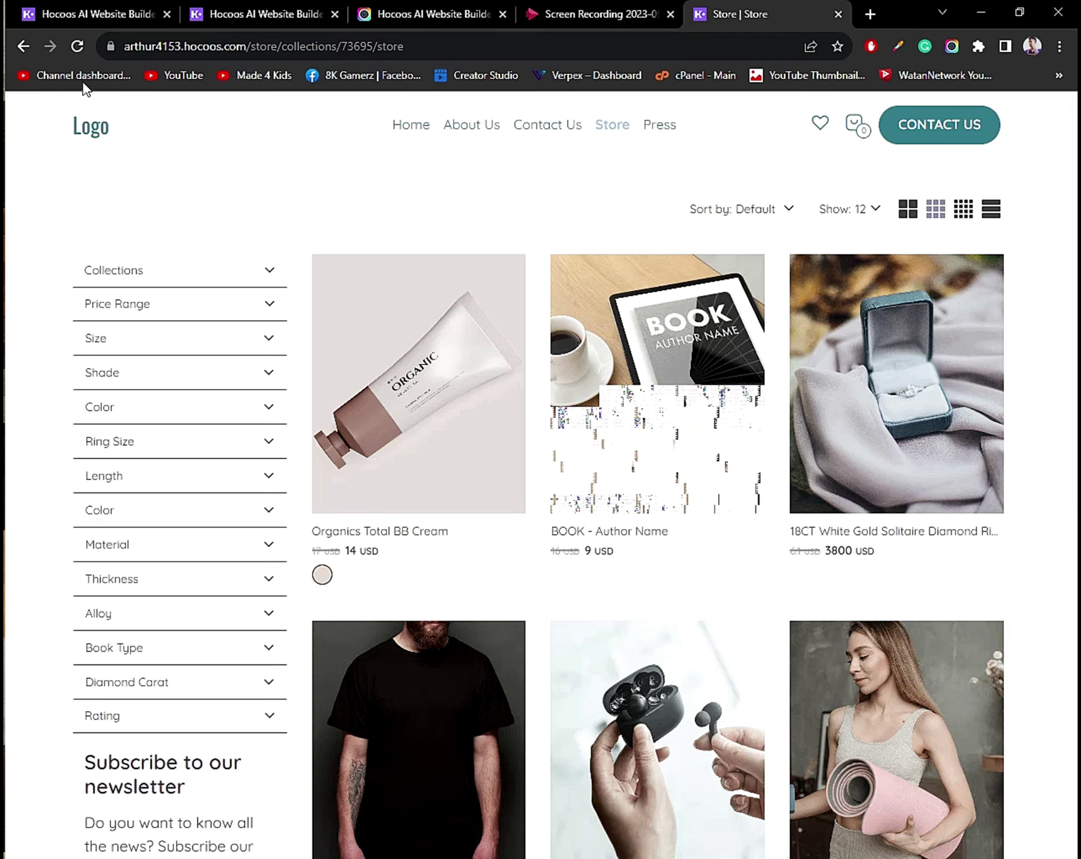
Reload the store, open Gravy T-shirt, pick size XL to see Red at 60 USD.
left_click(77, 46)
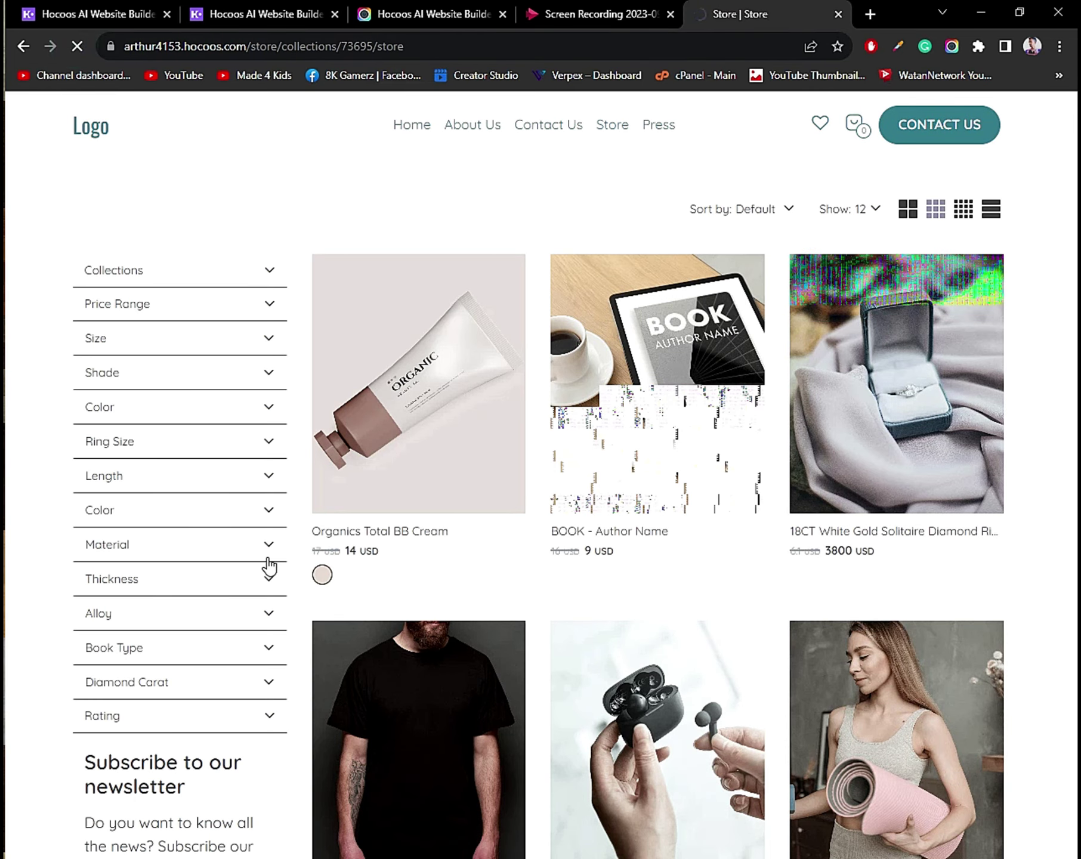
scroll(440, 509, "down", 10)
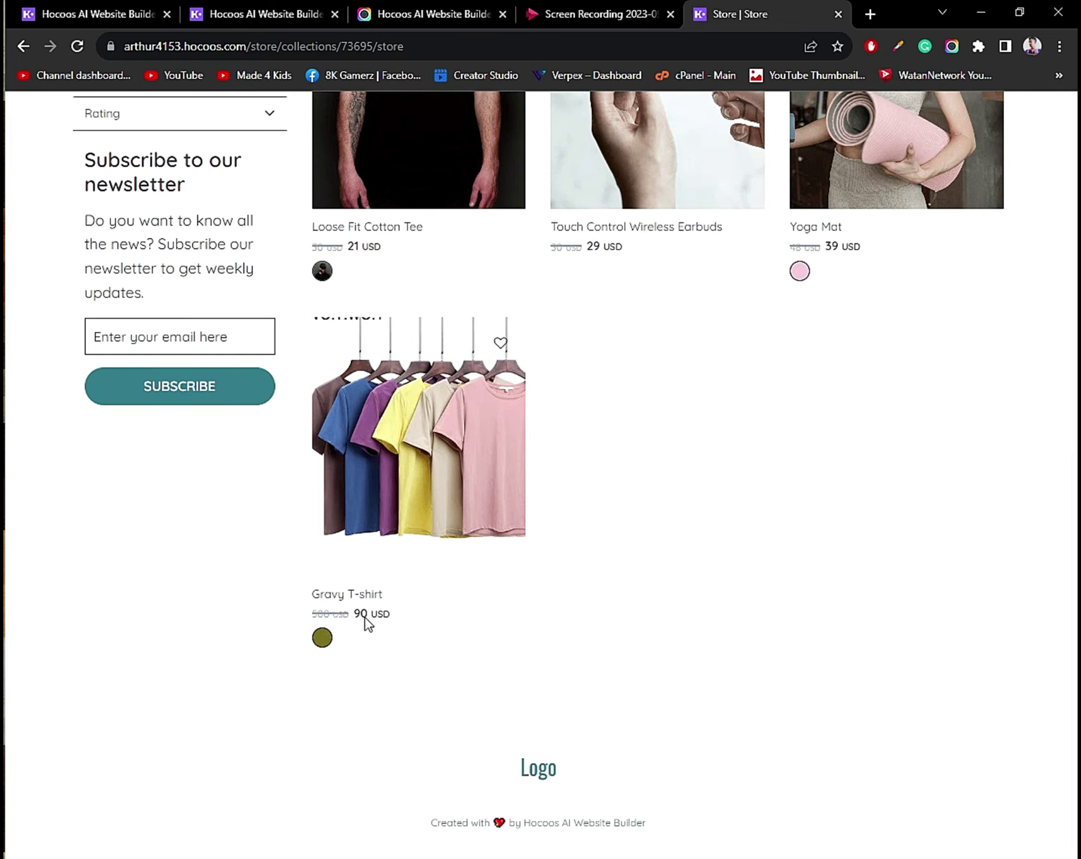
left_click(409, 492)
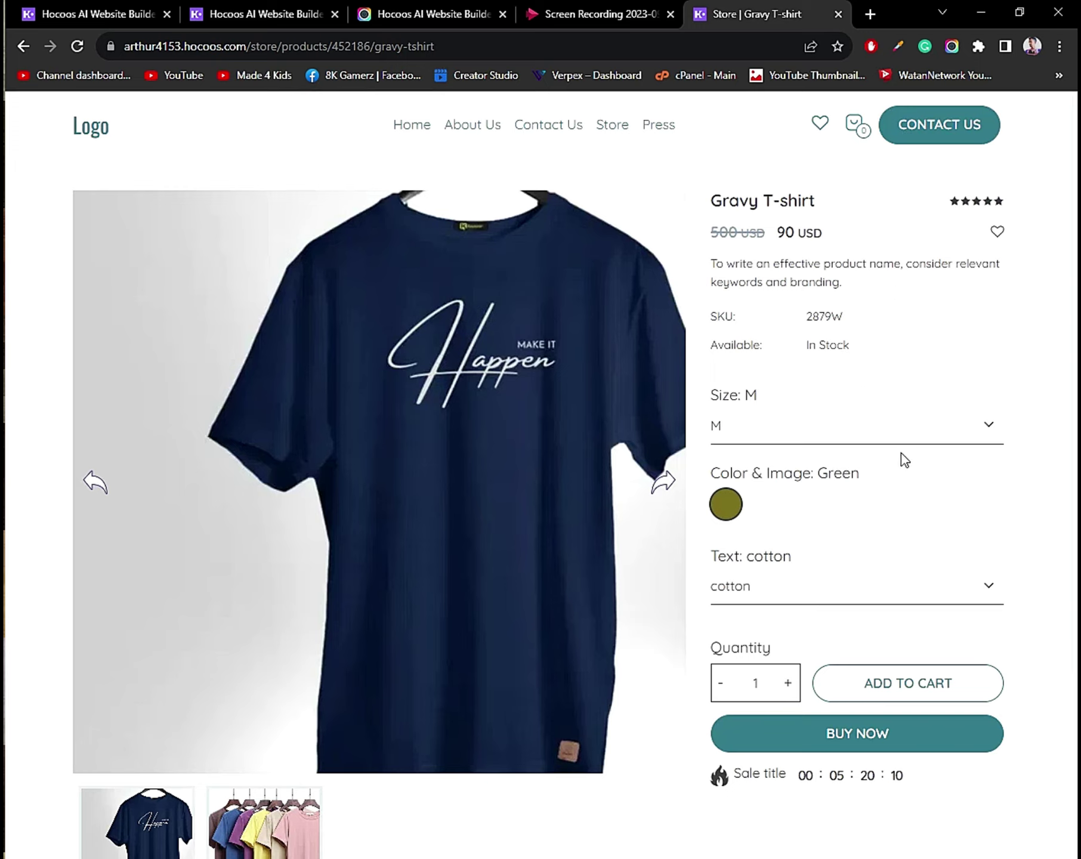
left_click(900, 435)
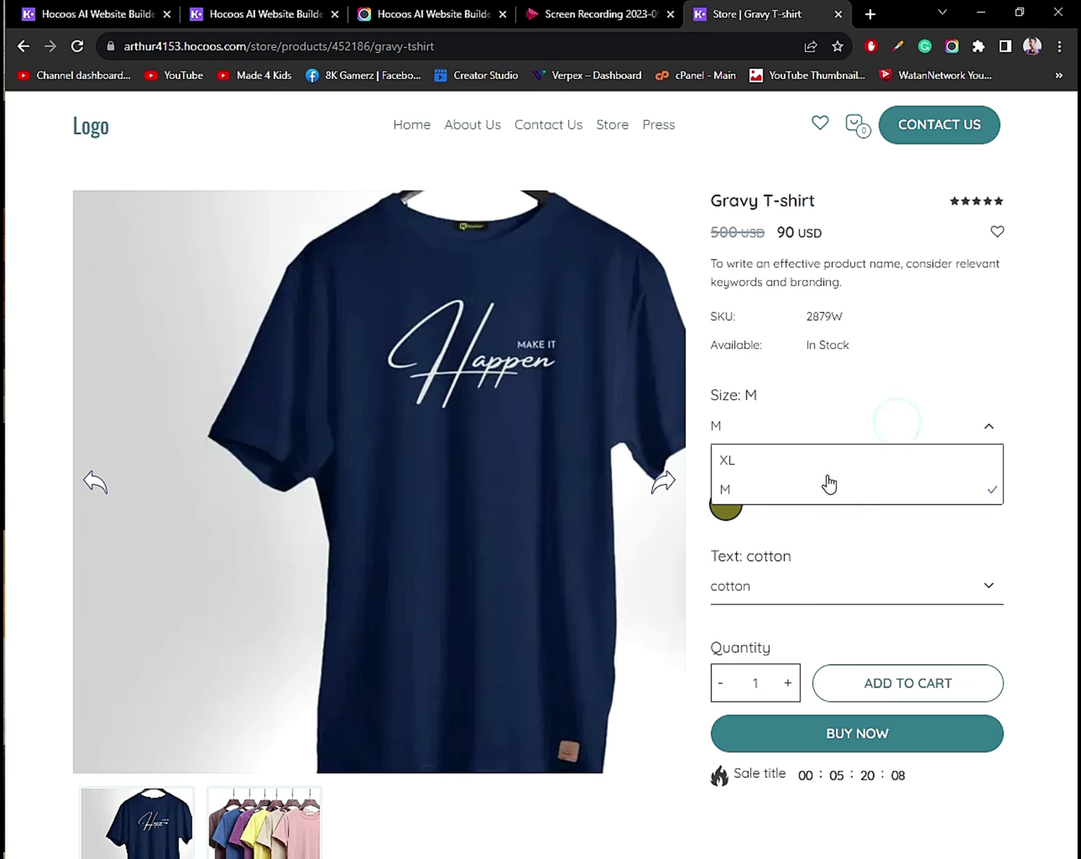
left_click(792, 456)
left_click(769, 588)
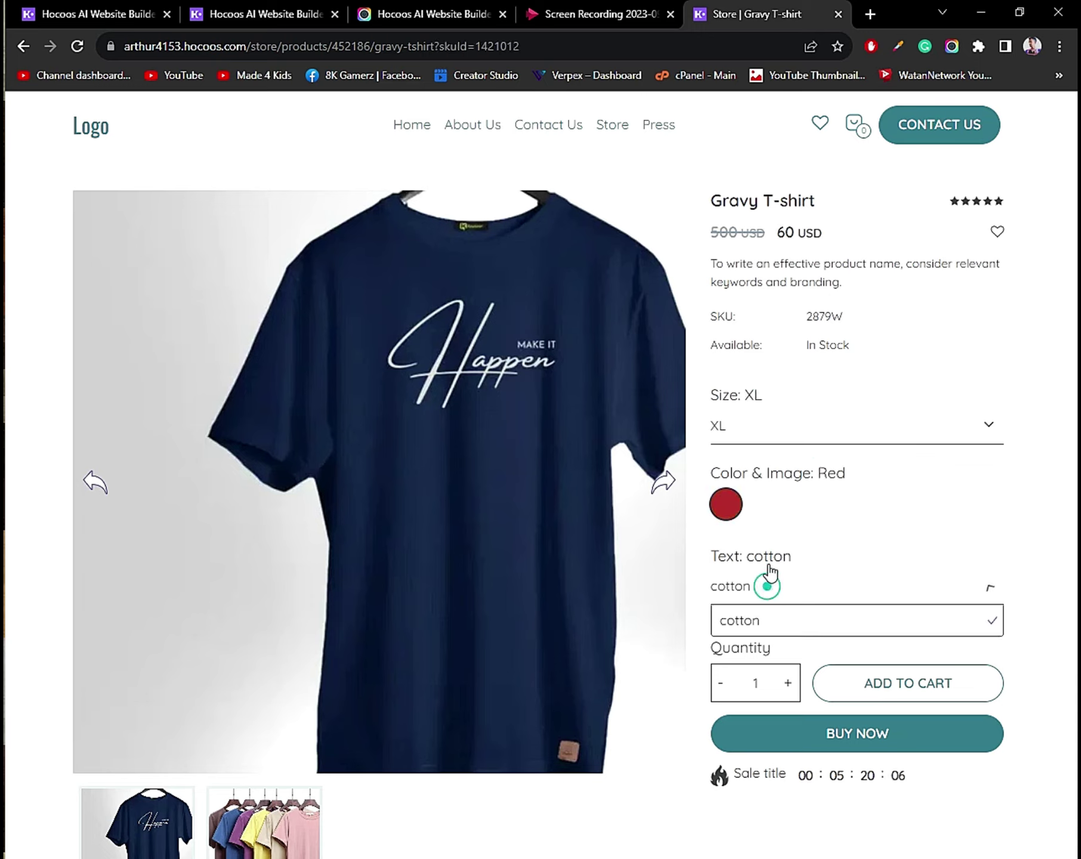
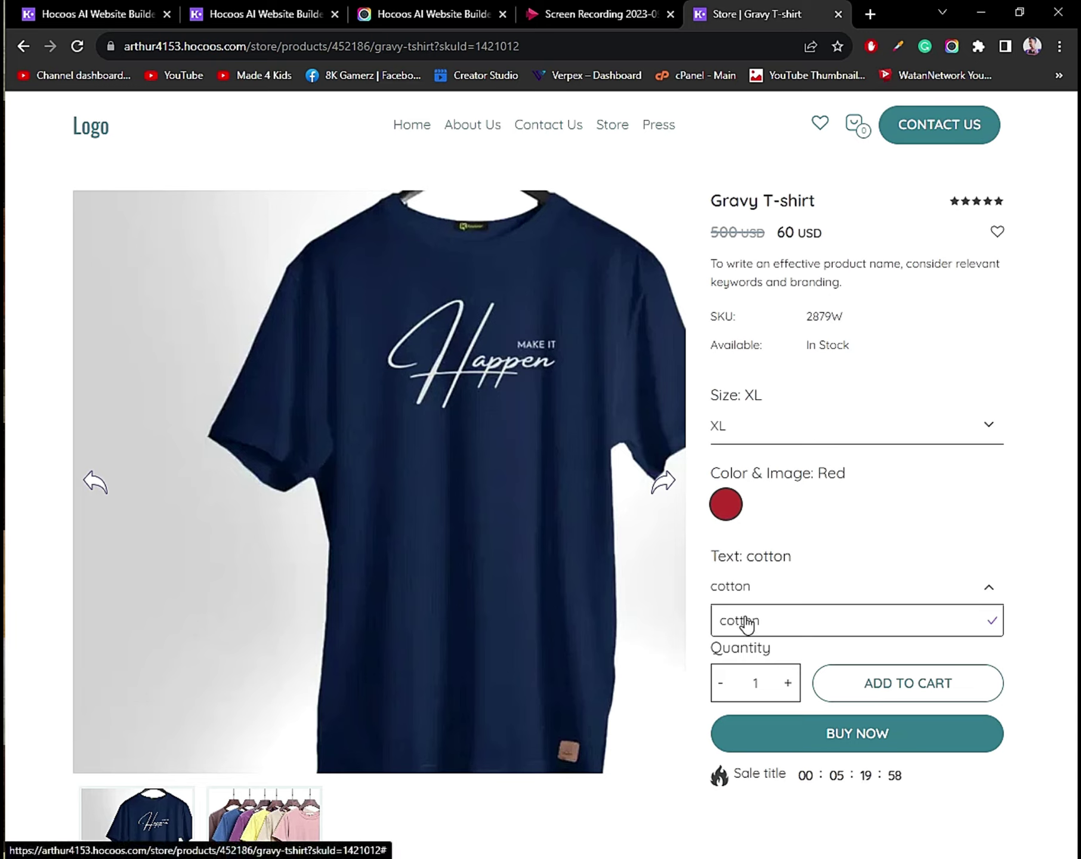
Add three Gravy T-shirts to the cart and go to checkout.
left_click(788, 684)
left_click(787, 684)
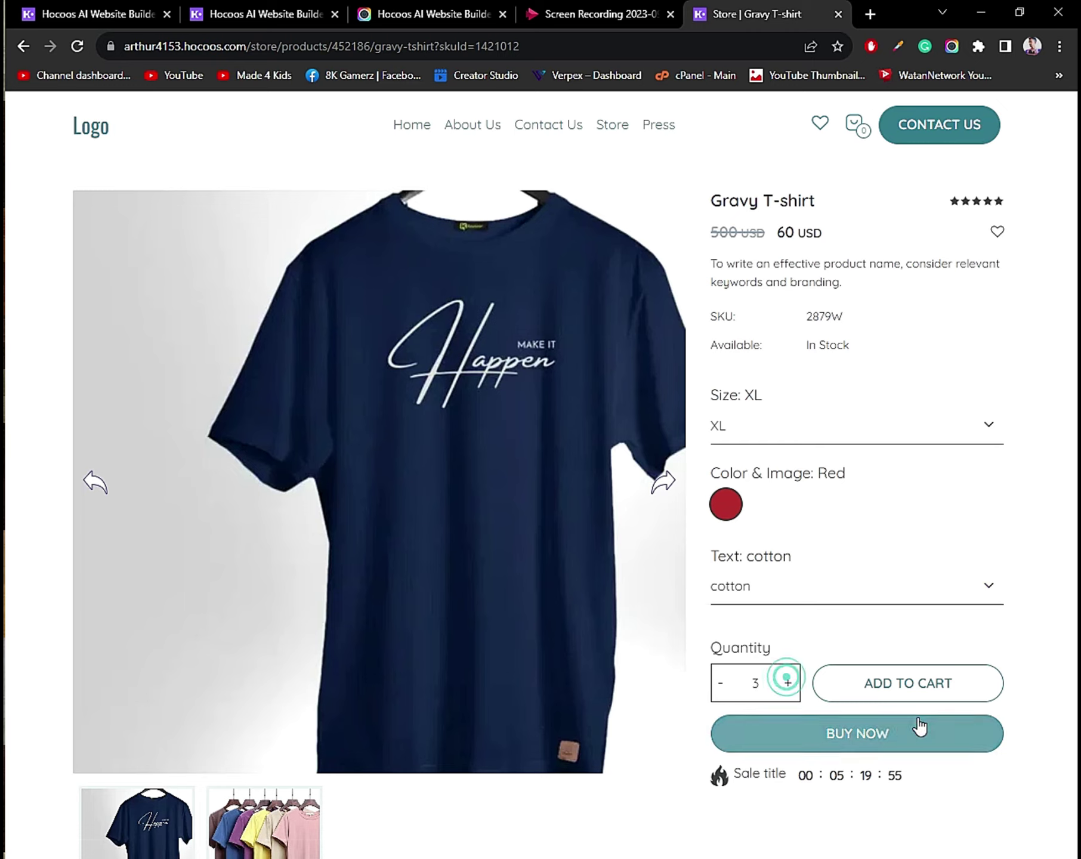
left_click(889, 684)
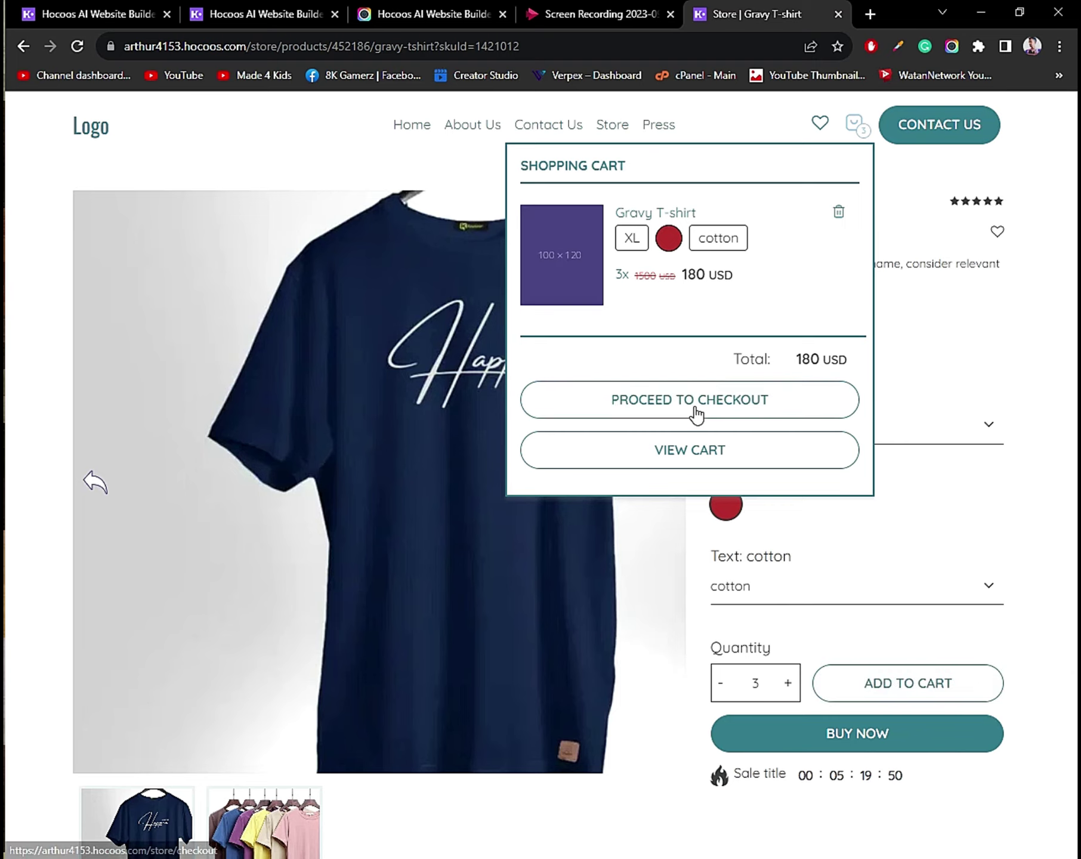
left_click(696, 416)
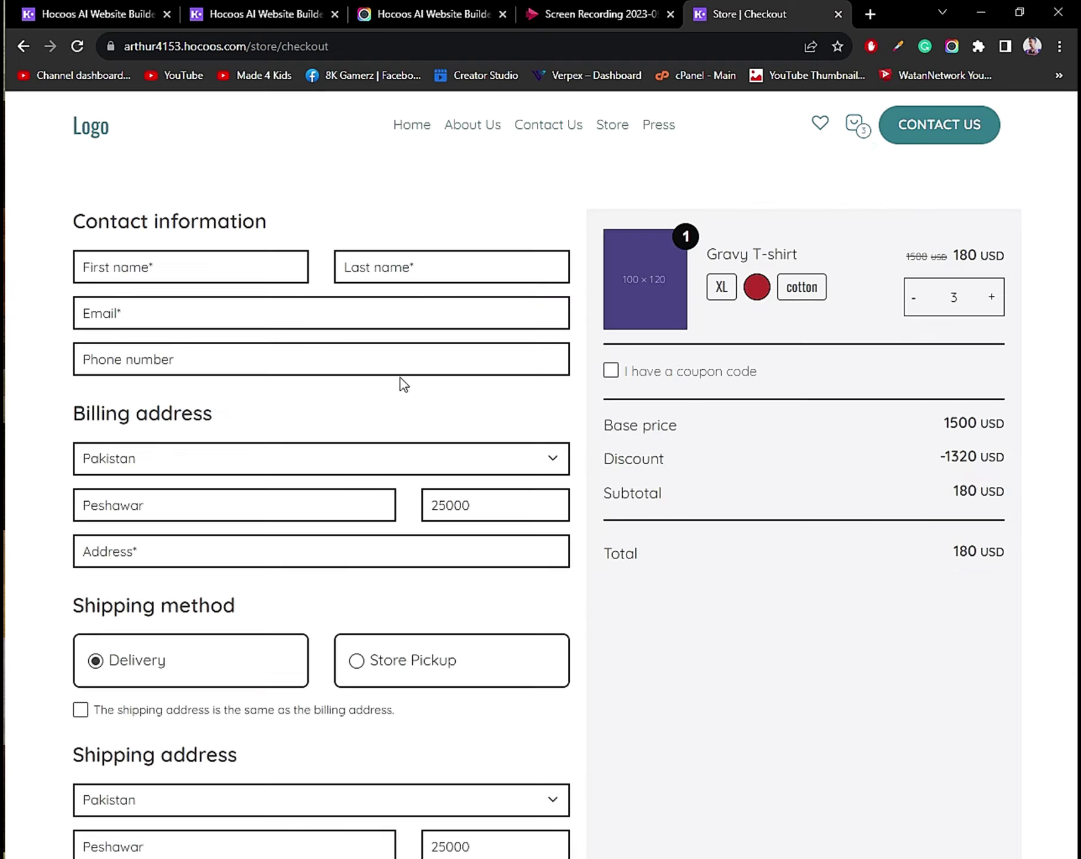
Review the checkout form, try placing the order, and toggle 'I have a coupon code' on and off.
left_click(218, 267)
scroll(359, 370, "down", 5)
scroll(156, 382, "up", 4)
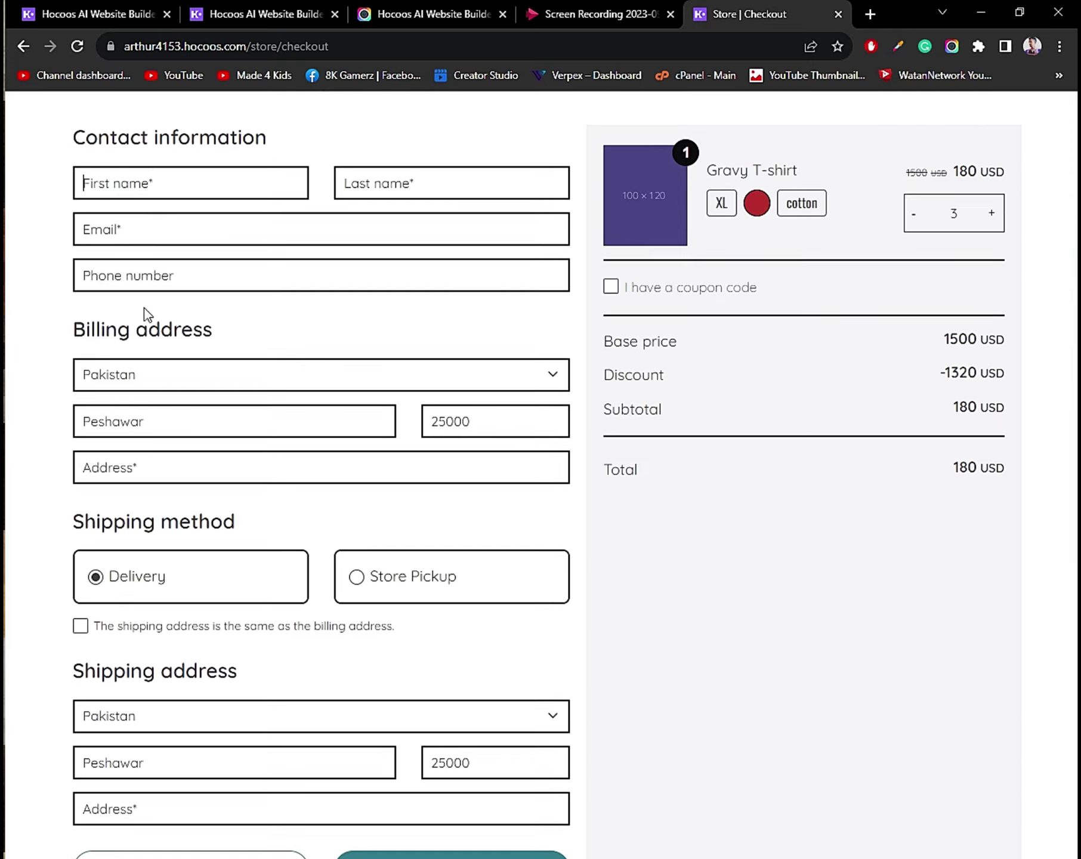
scroll(430, 543, "down", 3)
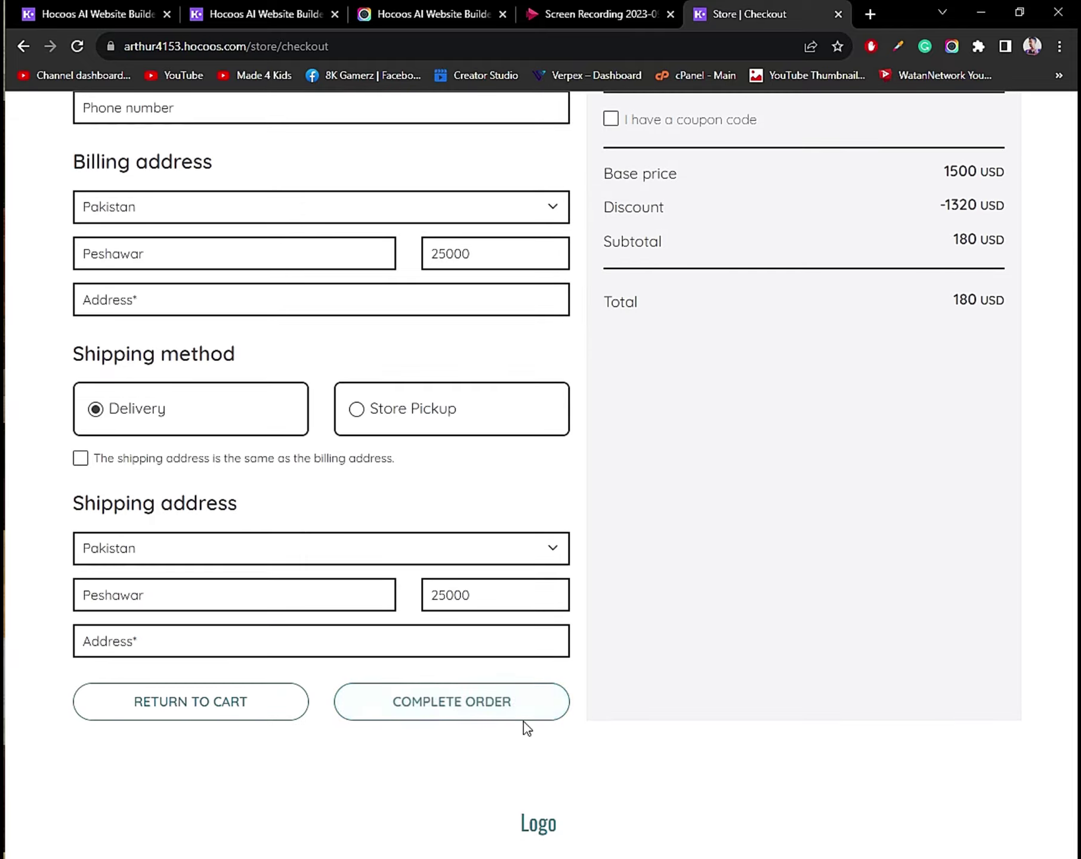
left_click(468, 718)
scroll(707, 585, "up", 5)
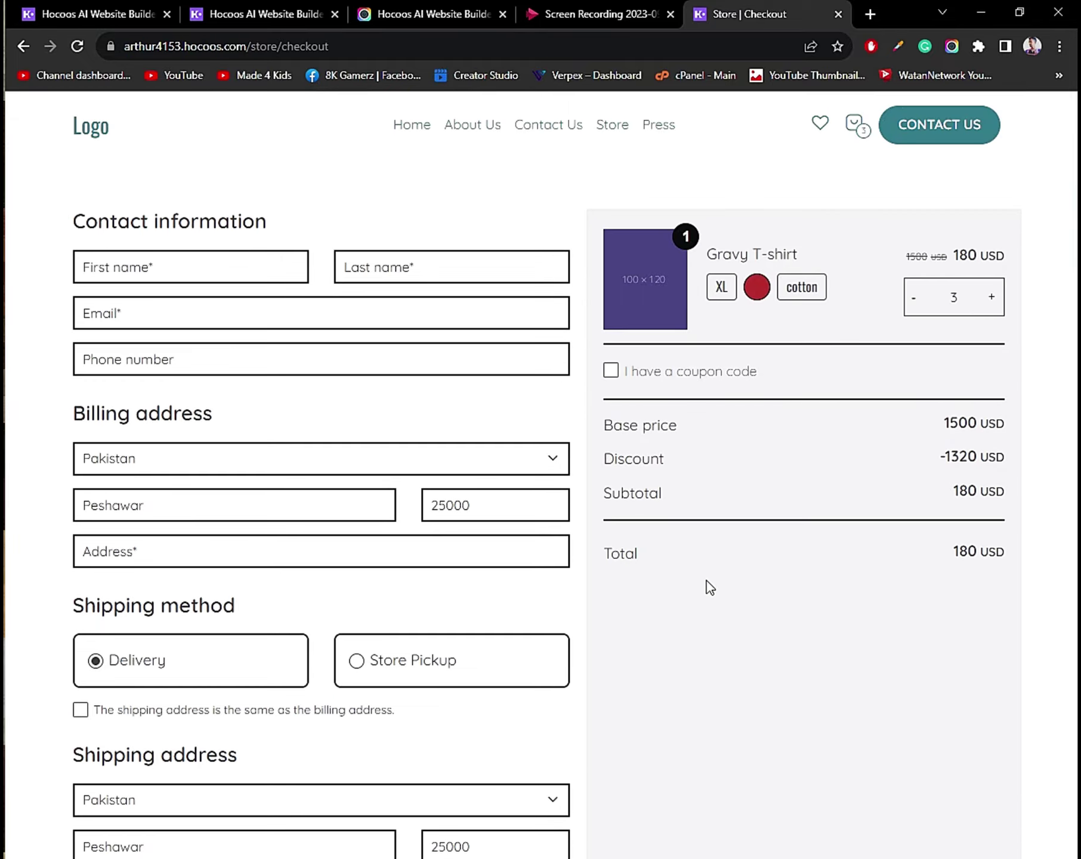
left_click(611, 370)
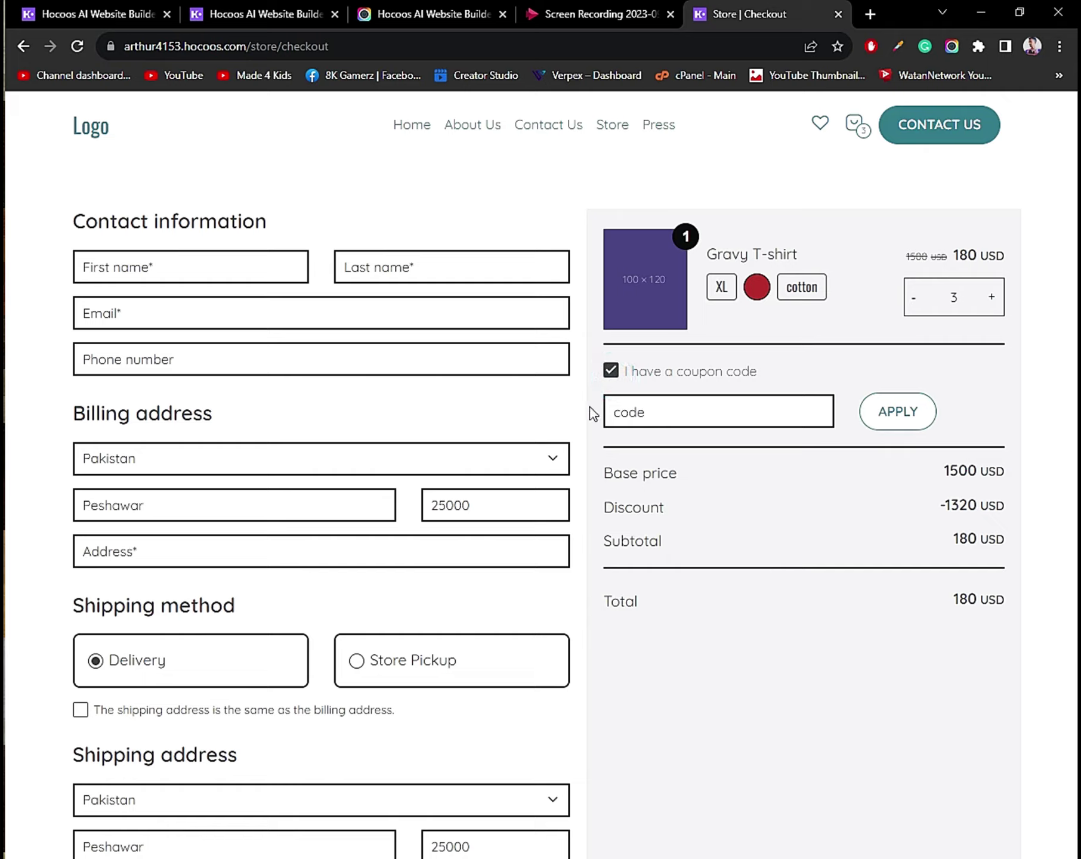
left_click(609, 371)
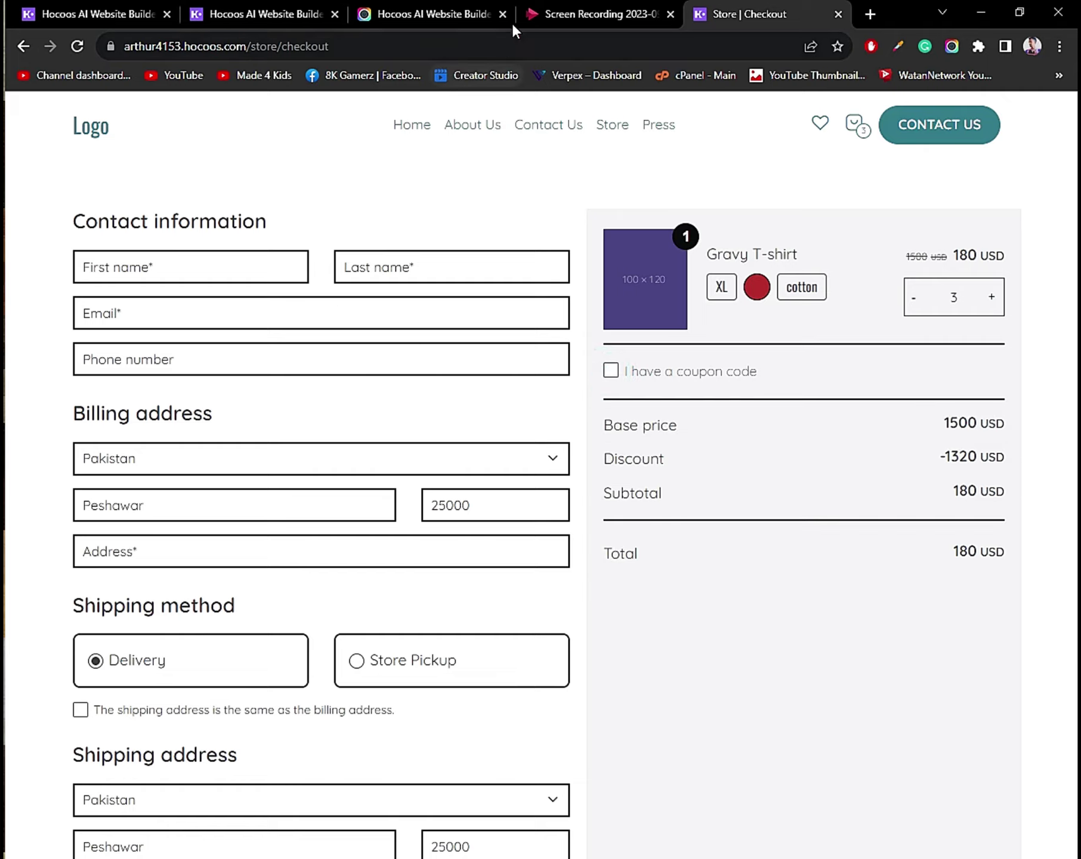
In the dashboard's Store App, go via Products > Published to Coupons and start a new coupon.
key("ctrl+2")
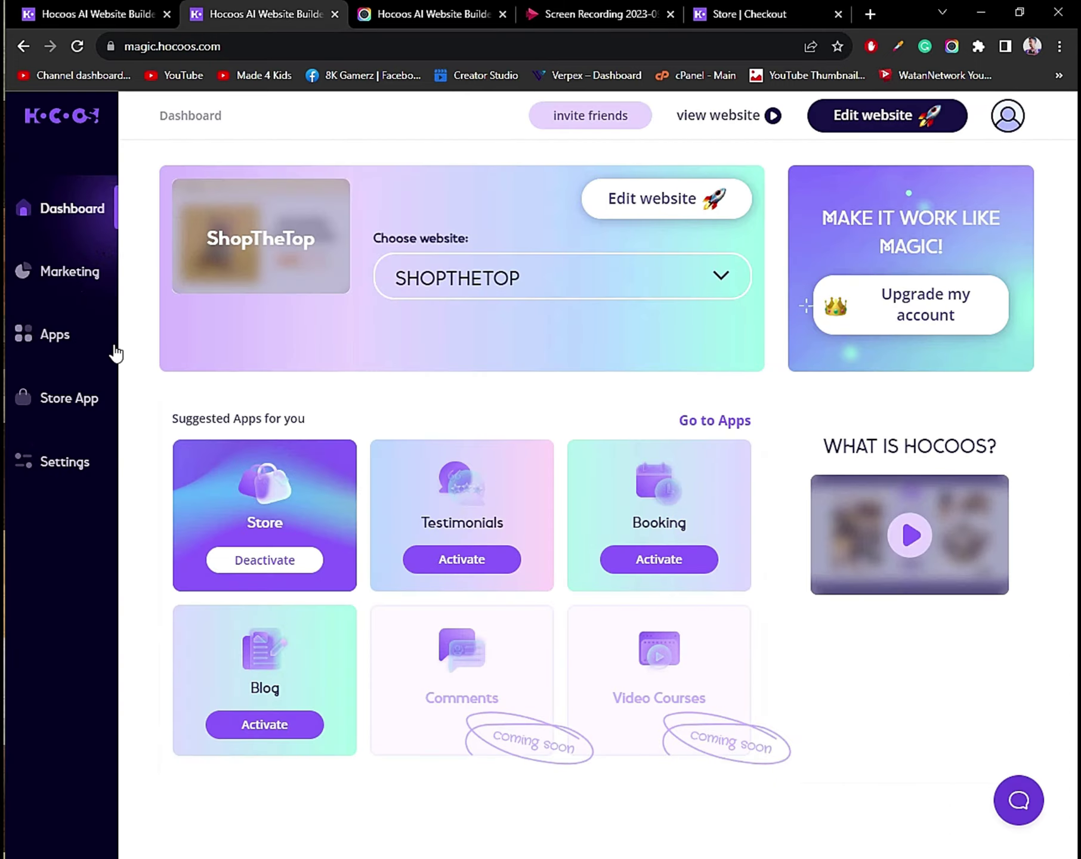
left_click(64, 407)
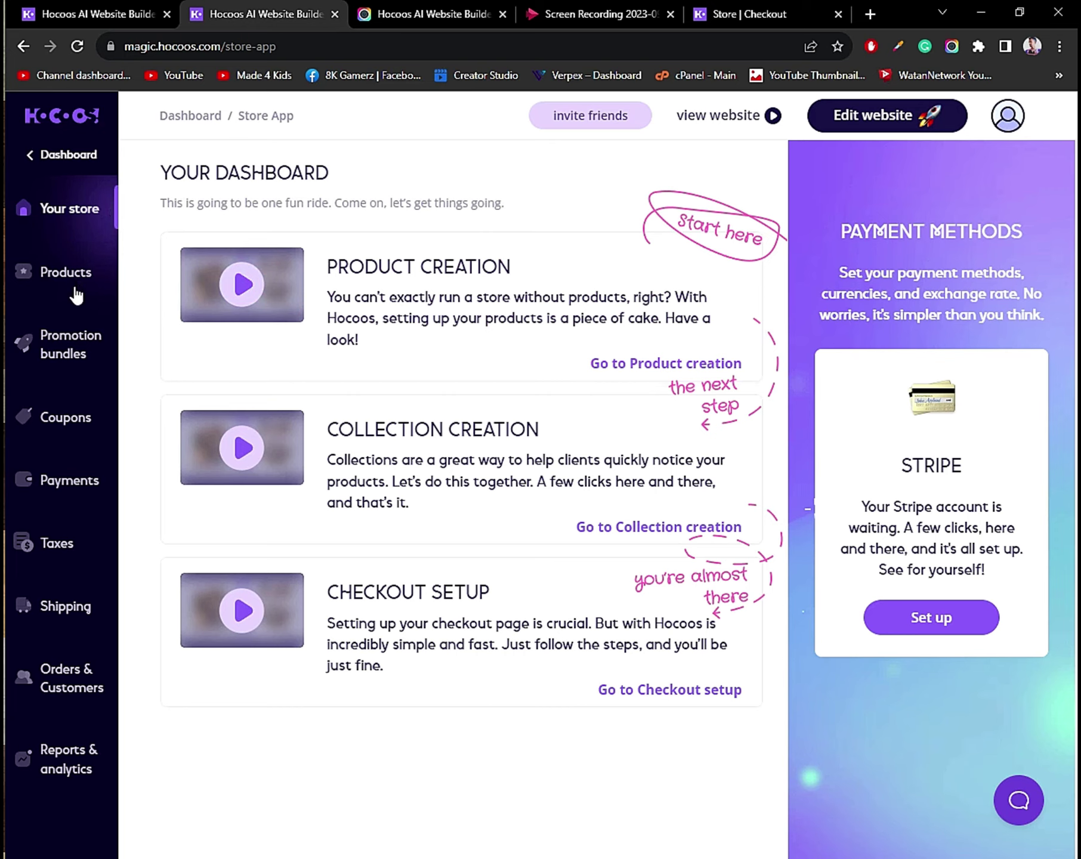
left_click(84, 263)
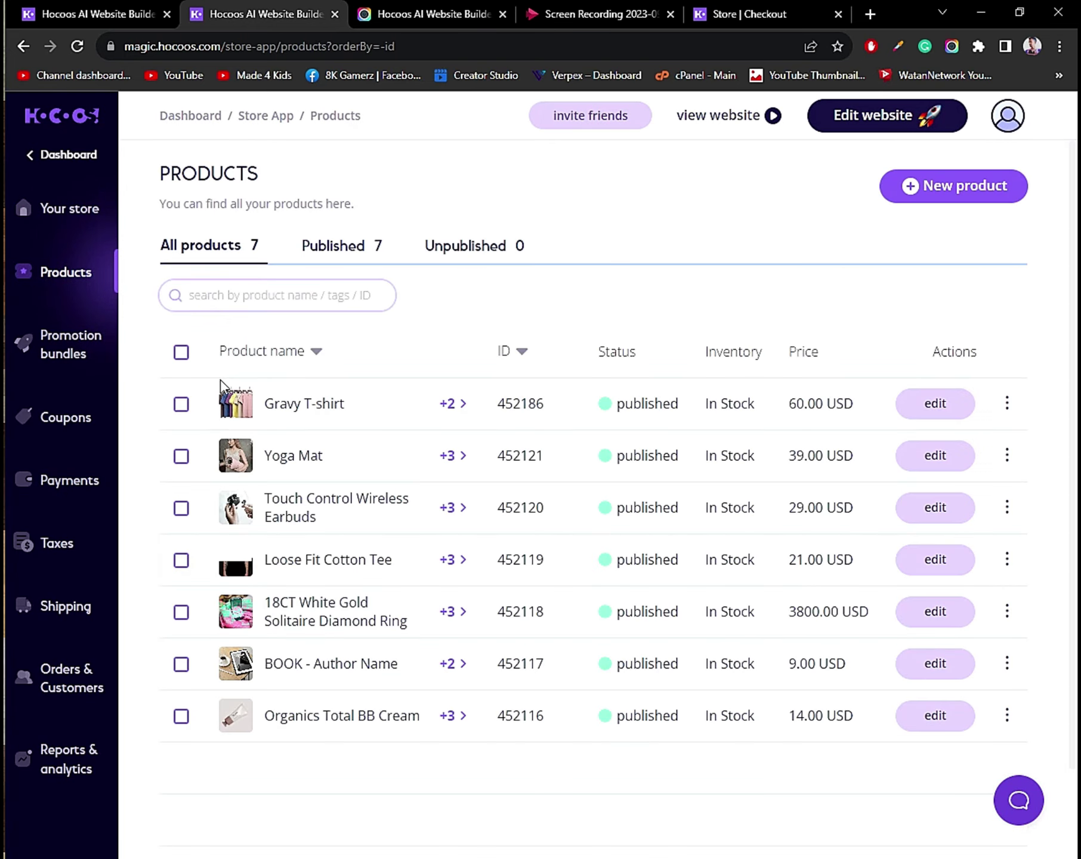
left_click(334, 246)
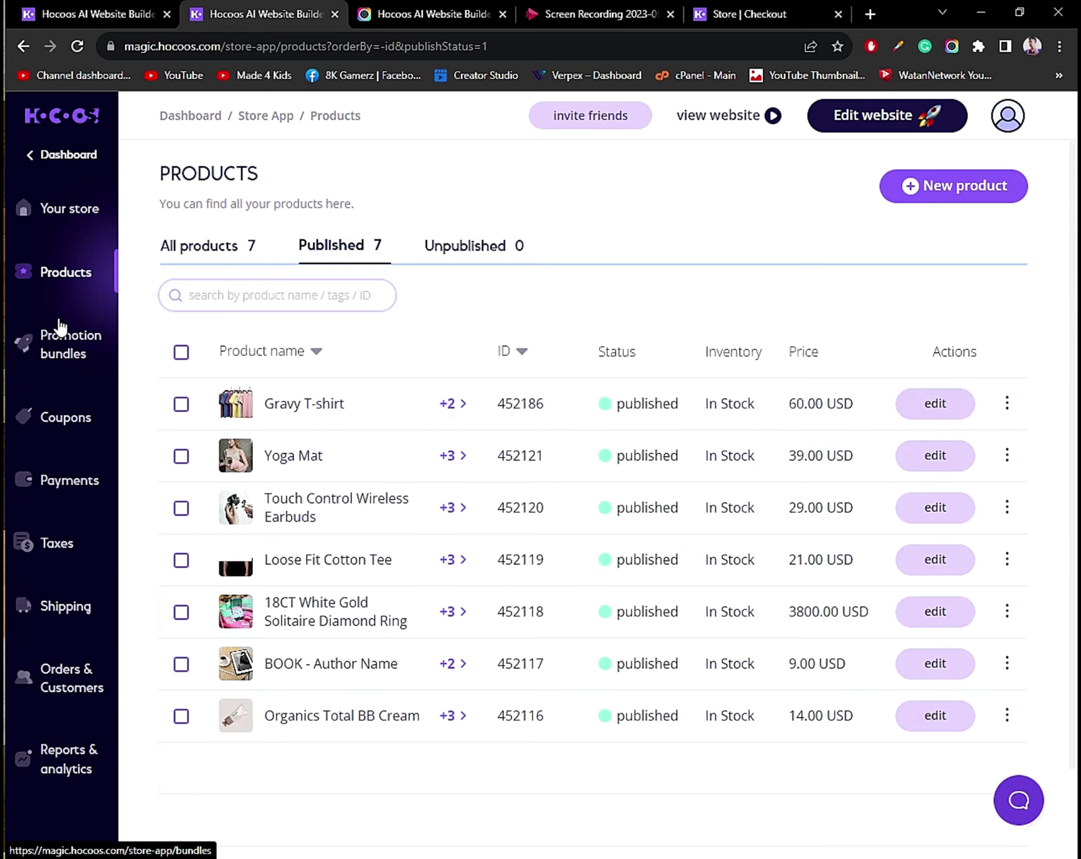
left_click(85, 351)
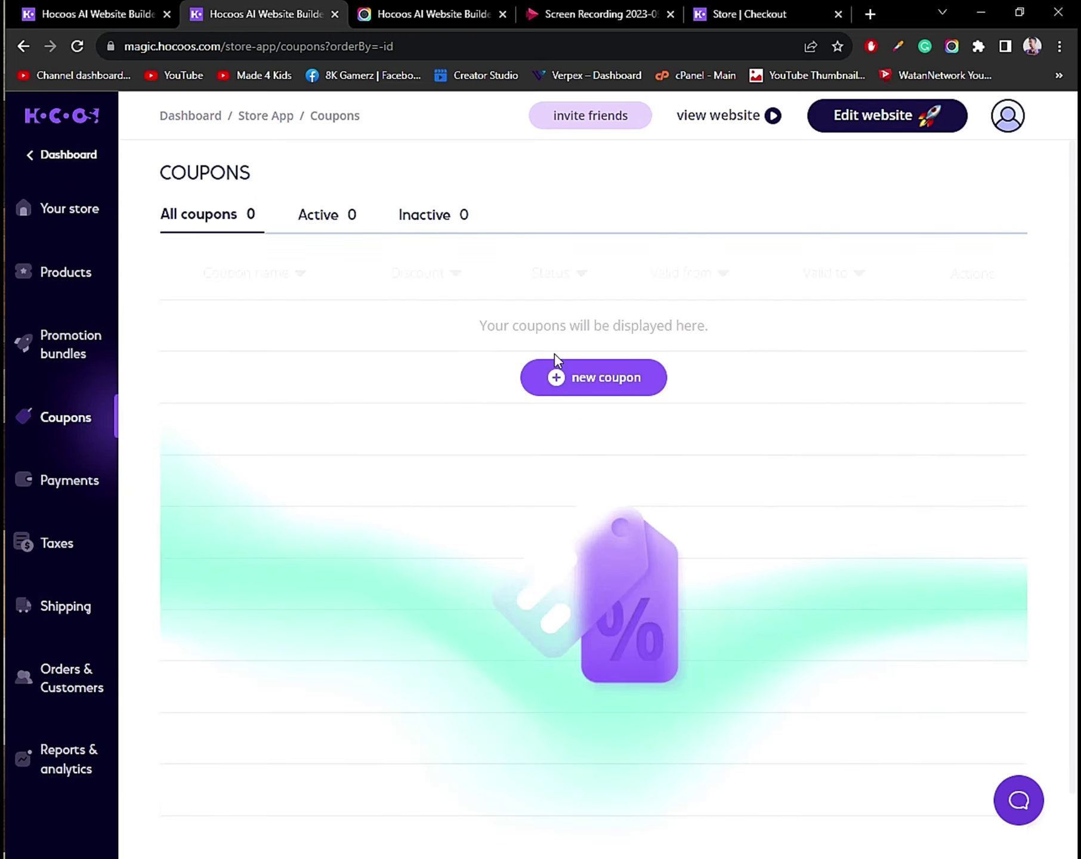
left_click(633, 382)
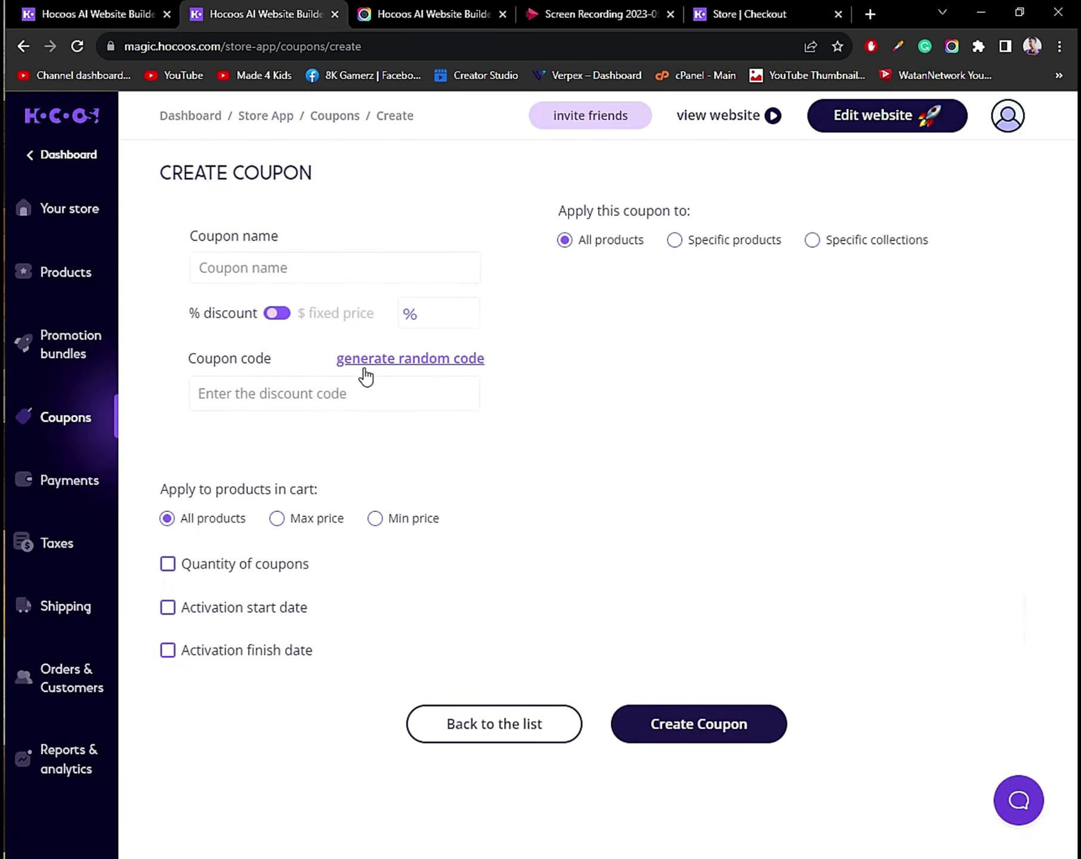
Enter coupon name First10, a 3% discount, and coupon code FIRST10.
left_click(283, 272)
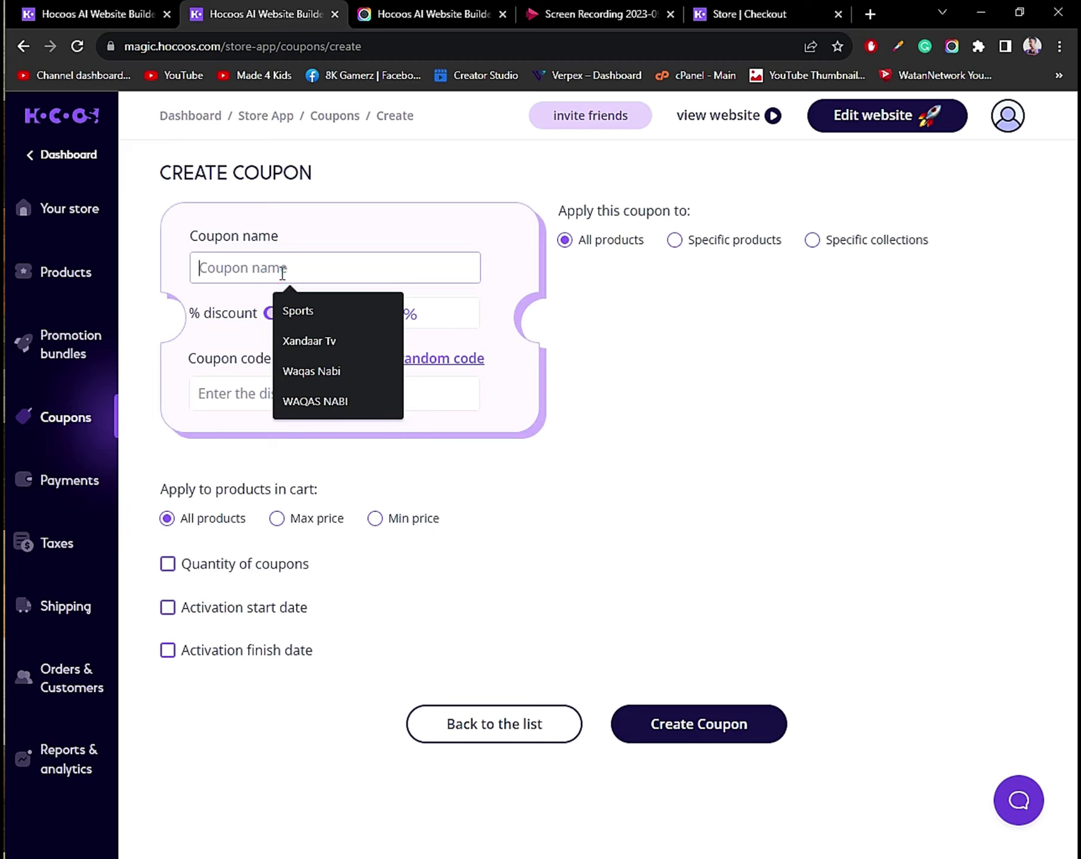
type("First10")
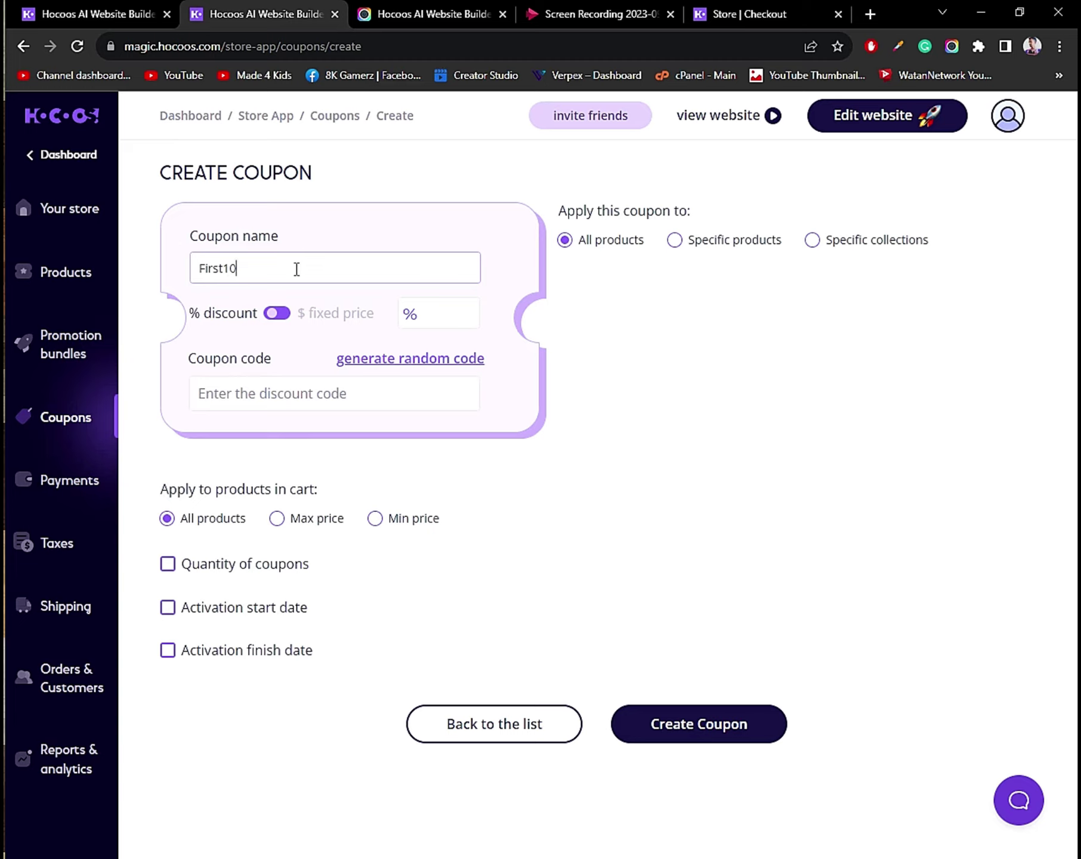
left_click(442, 312)
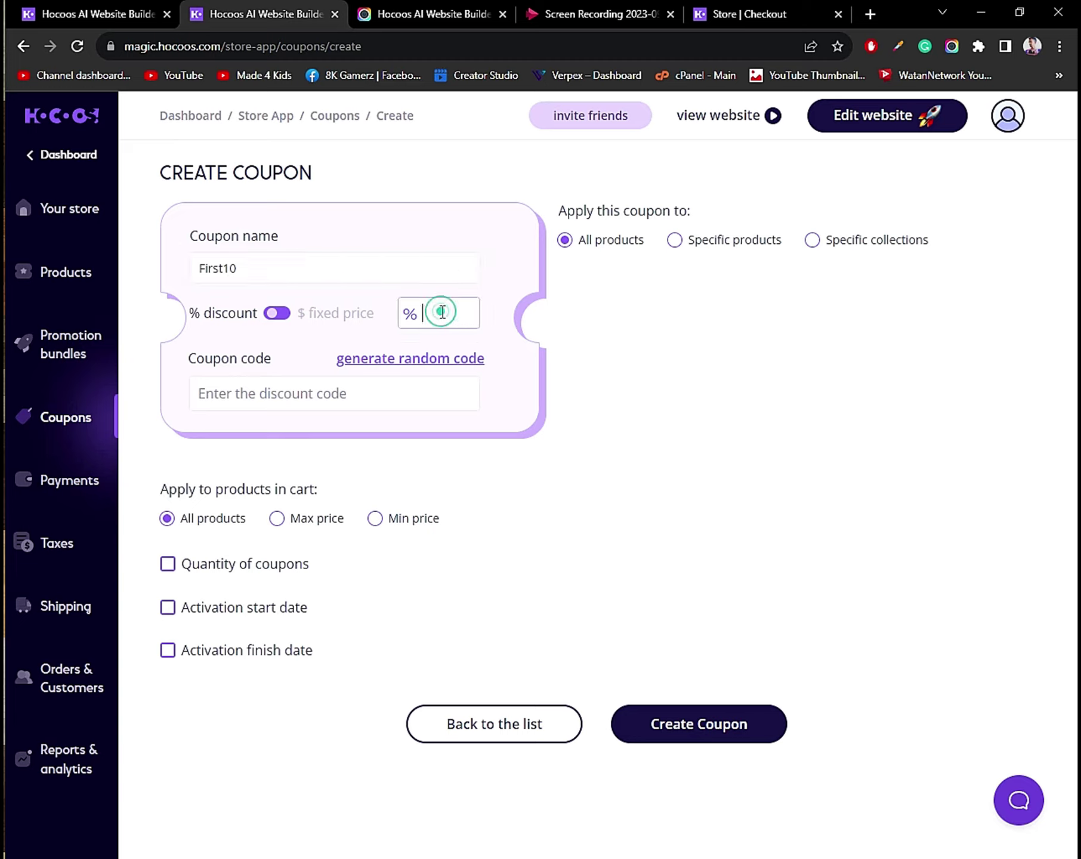
type("3")
left_click(316, 382)
type("FIR")
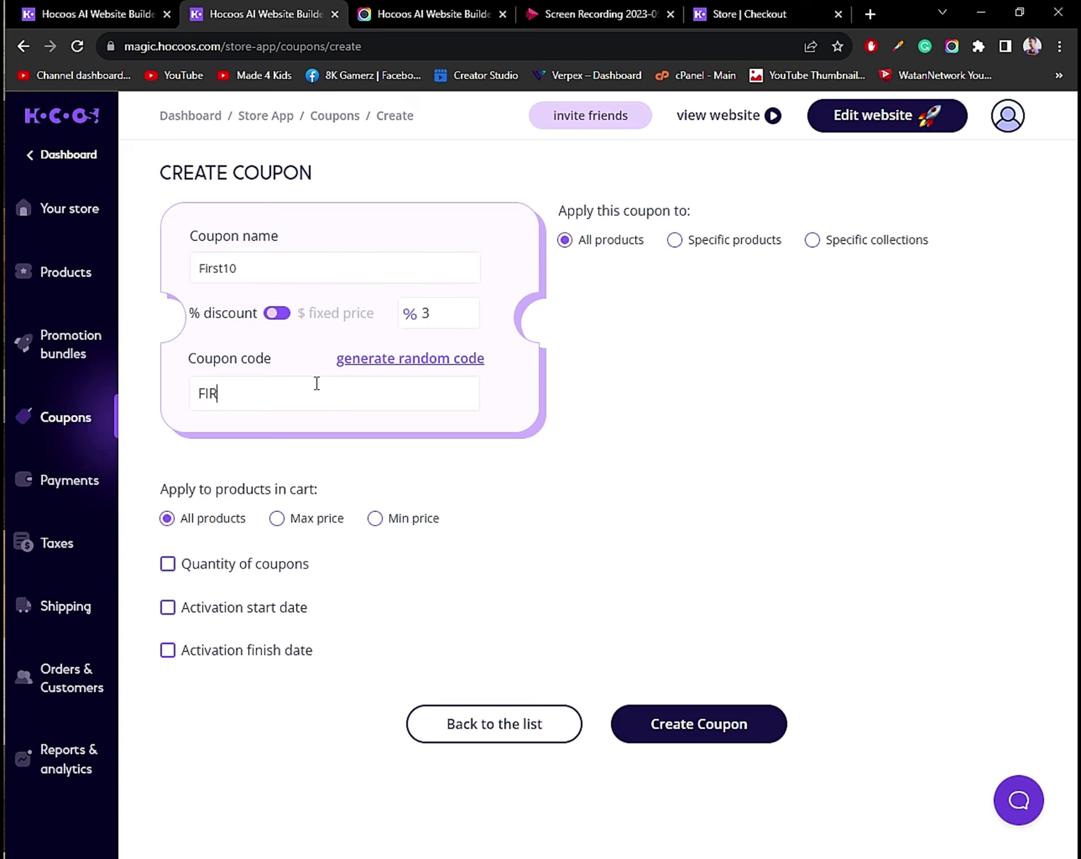
type("ST10")
left_click(276, 321)
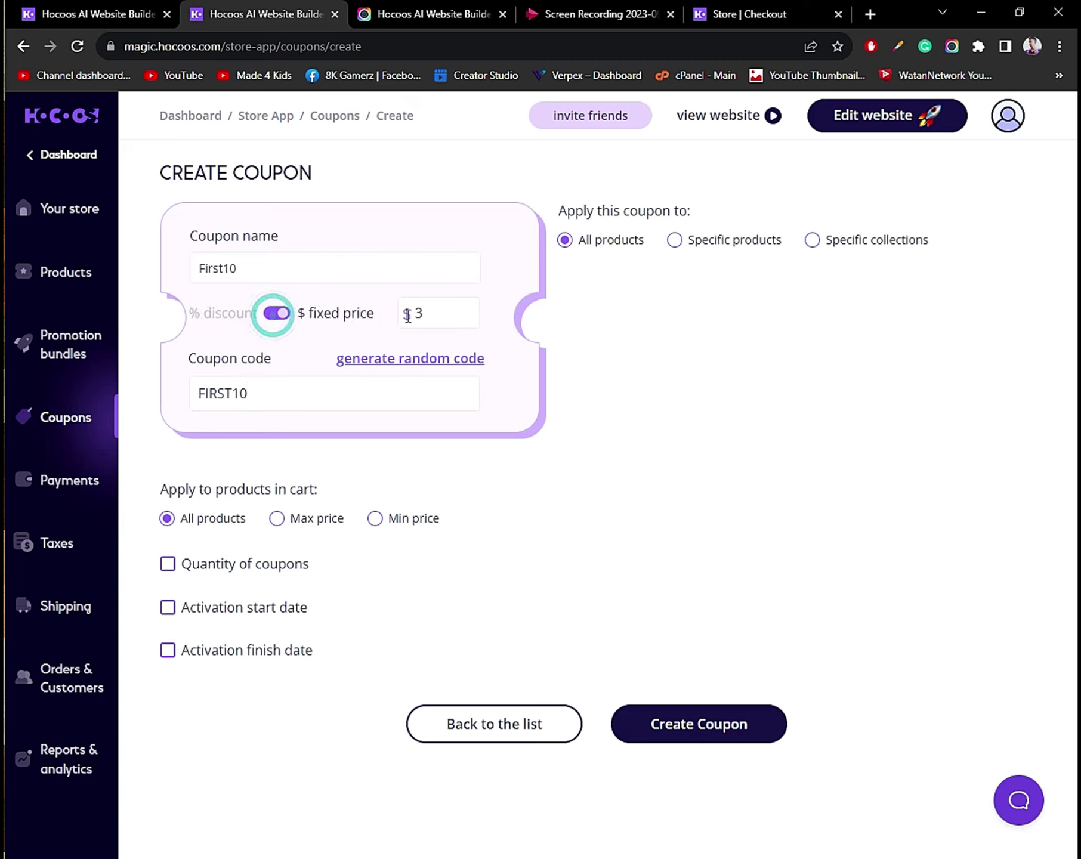
left_click(270, 317)
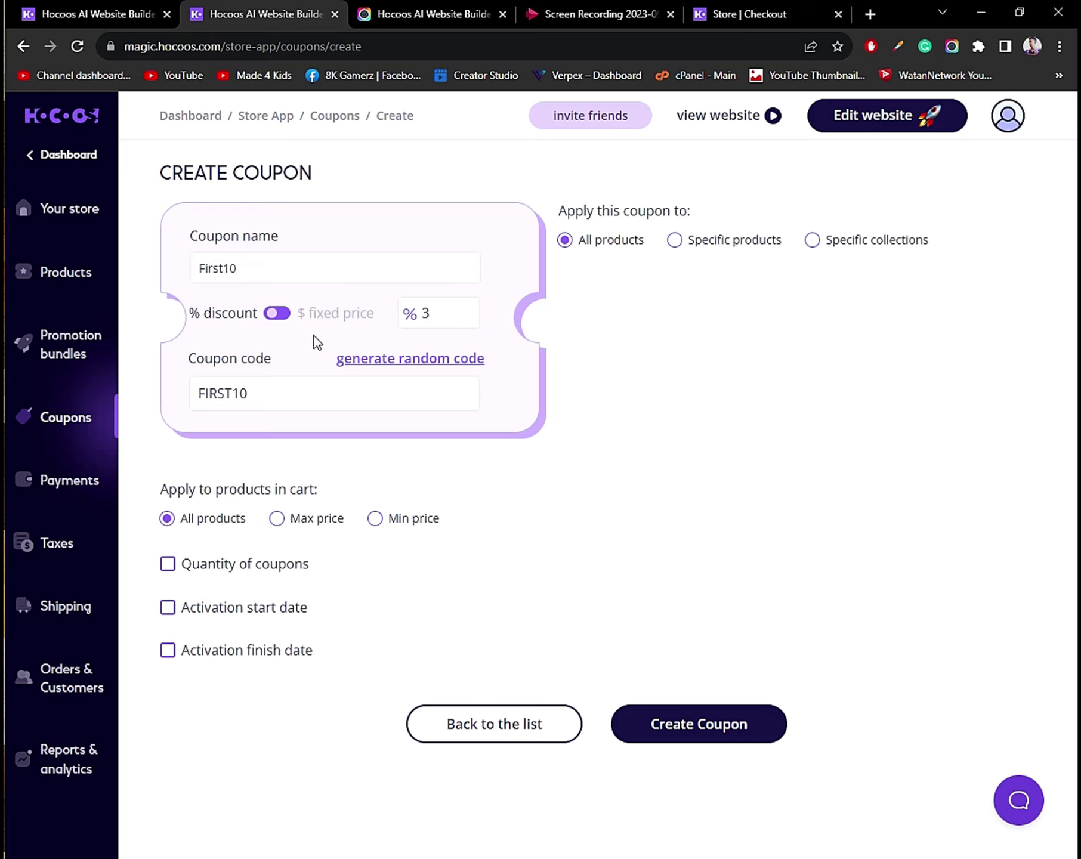
left_click(265, 312)
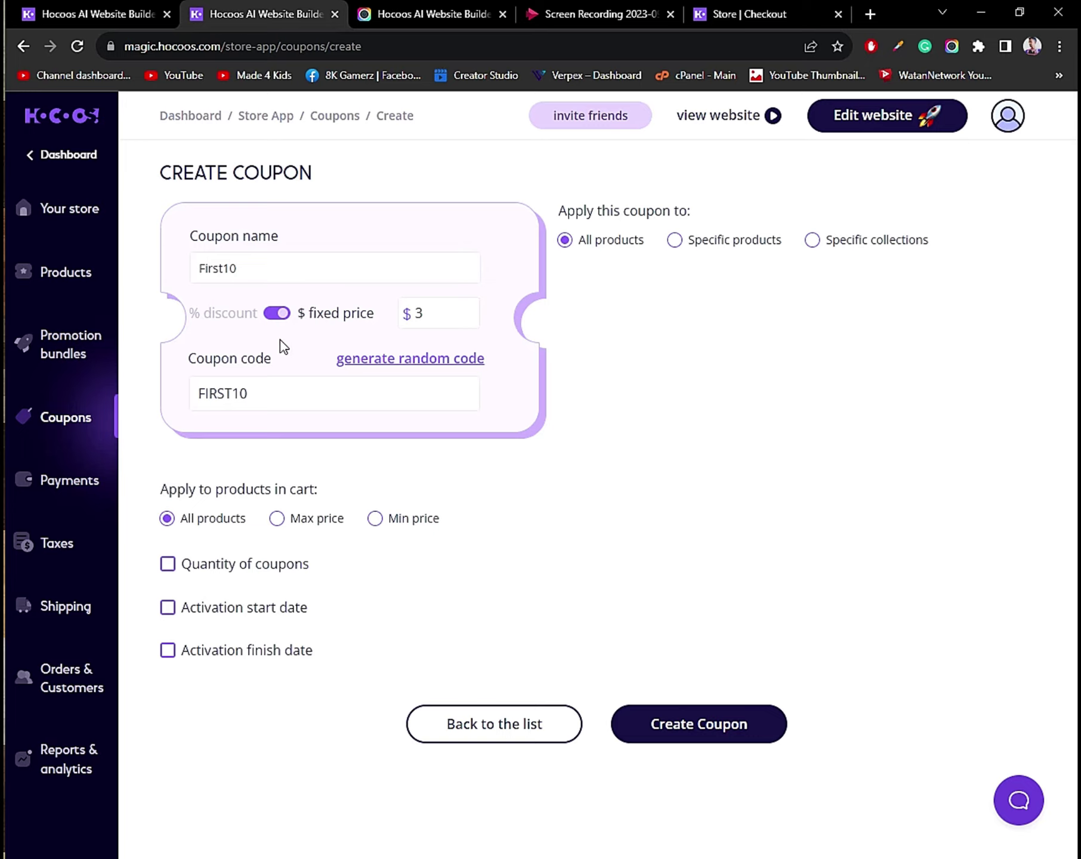
left_click(278, 315)
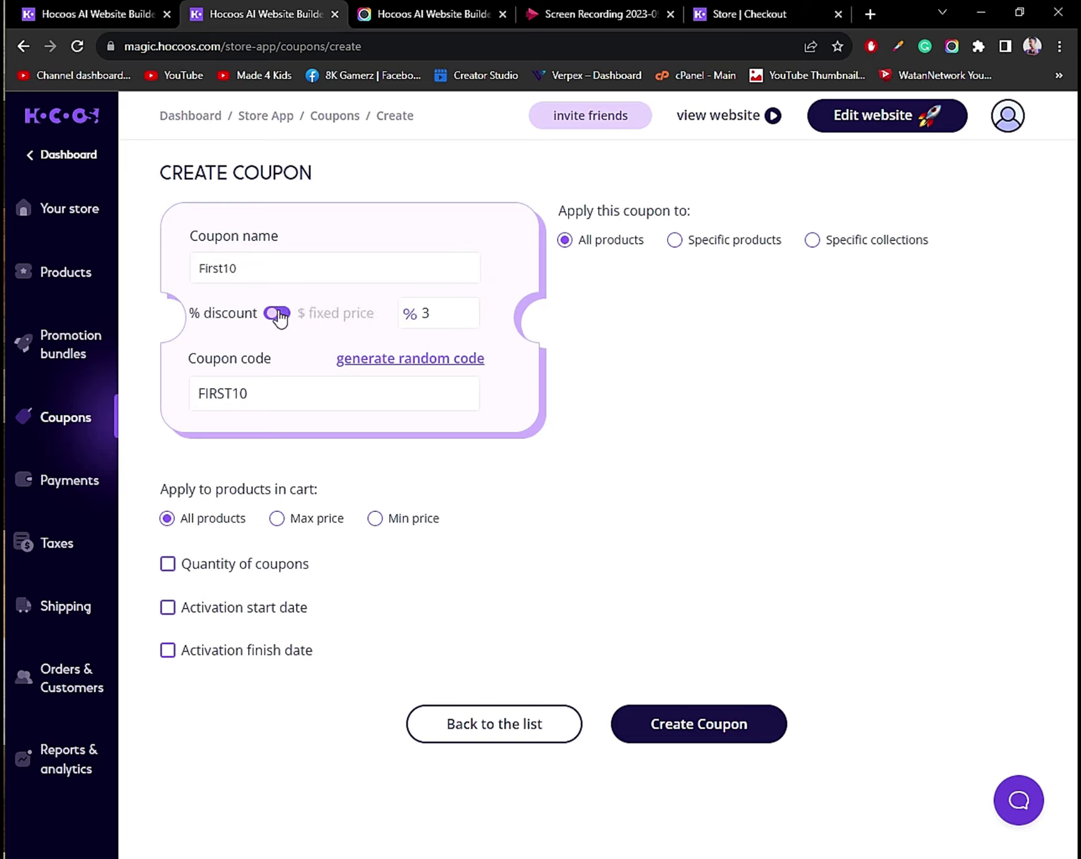
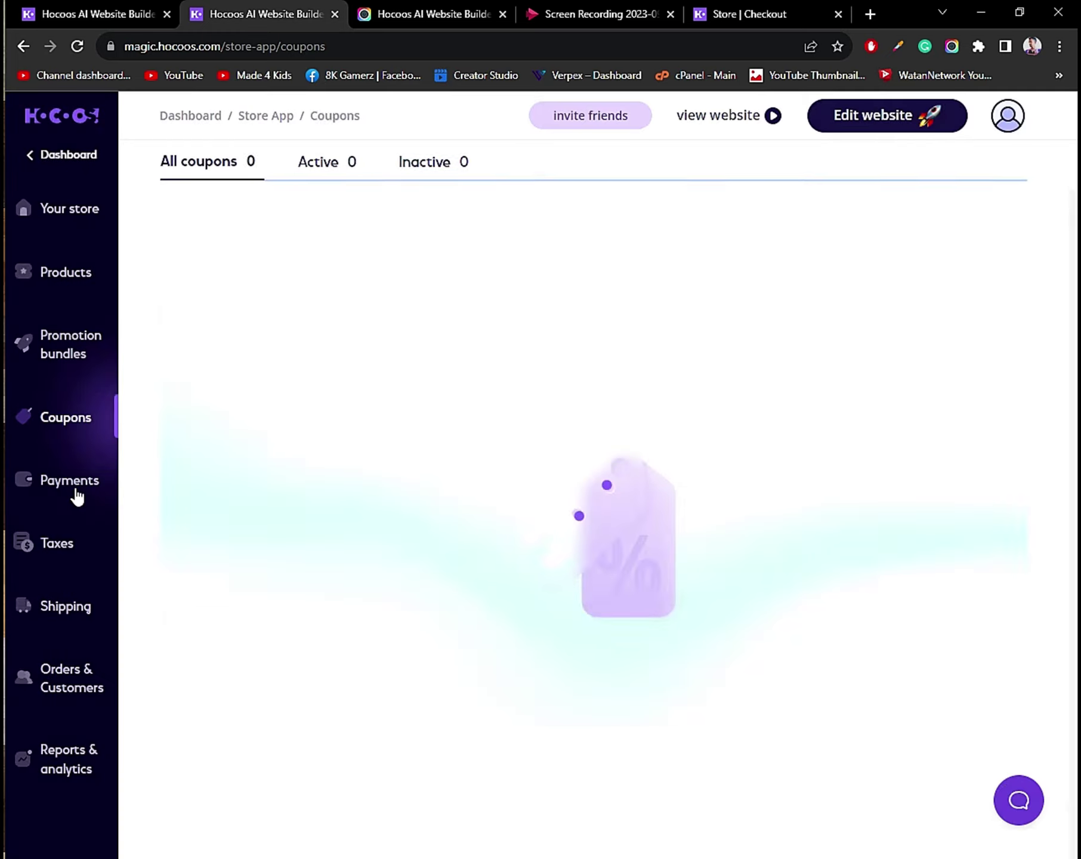
Open the store's Payments settings, showing USD currency with Stripe and PayPal disconnected.
left_click(75, 493)
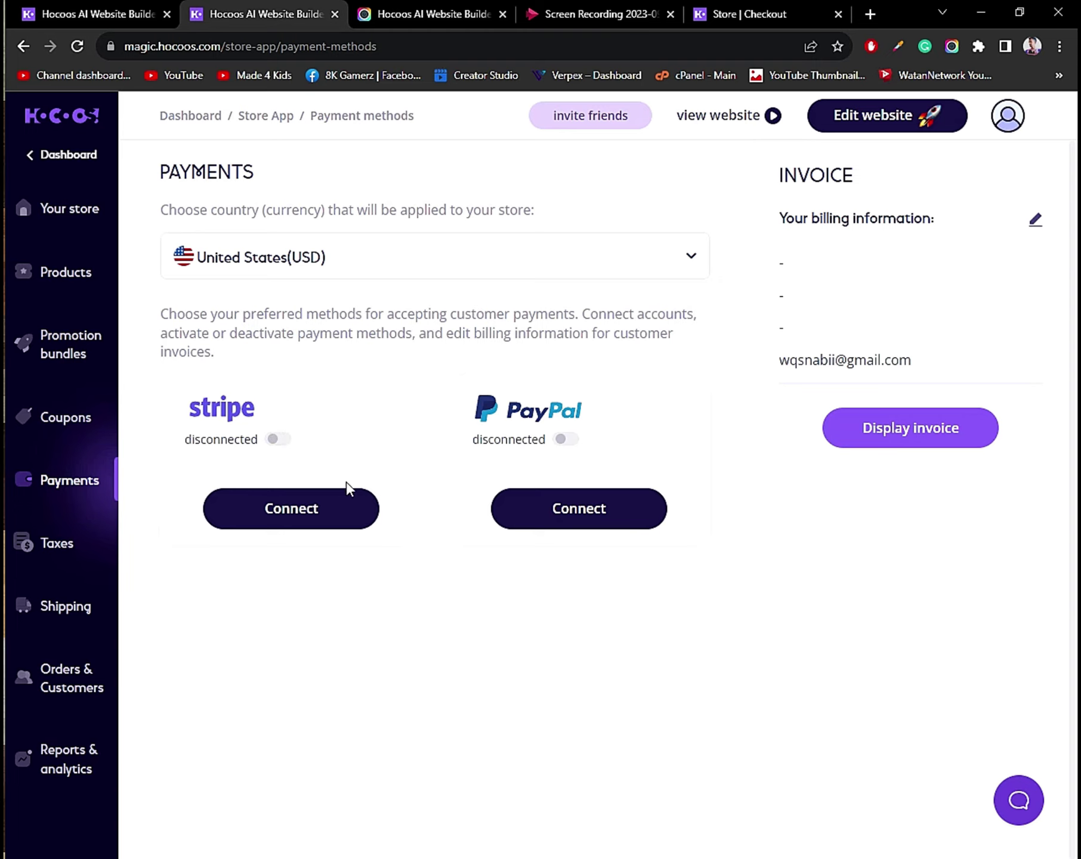
left_click(270, 510)
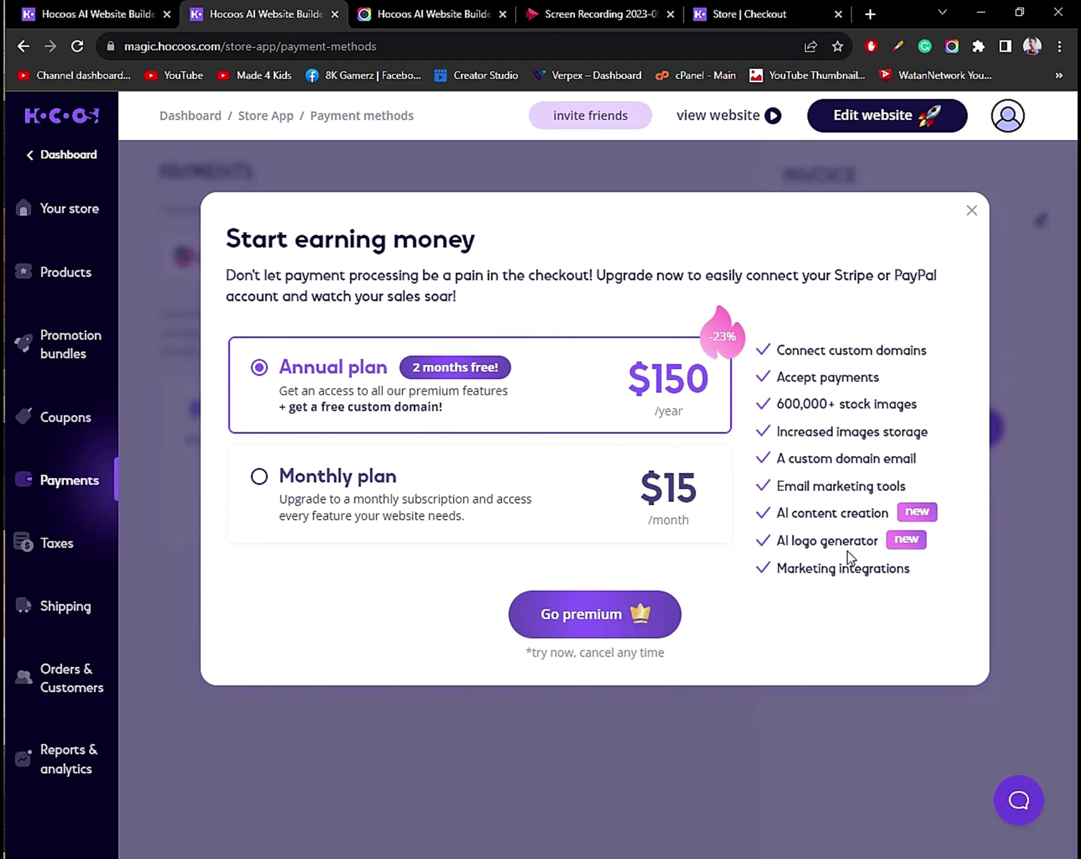
left_click_drag(767, 348, 991, 345)
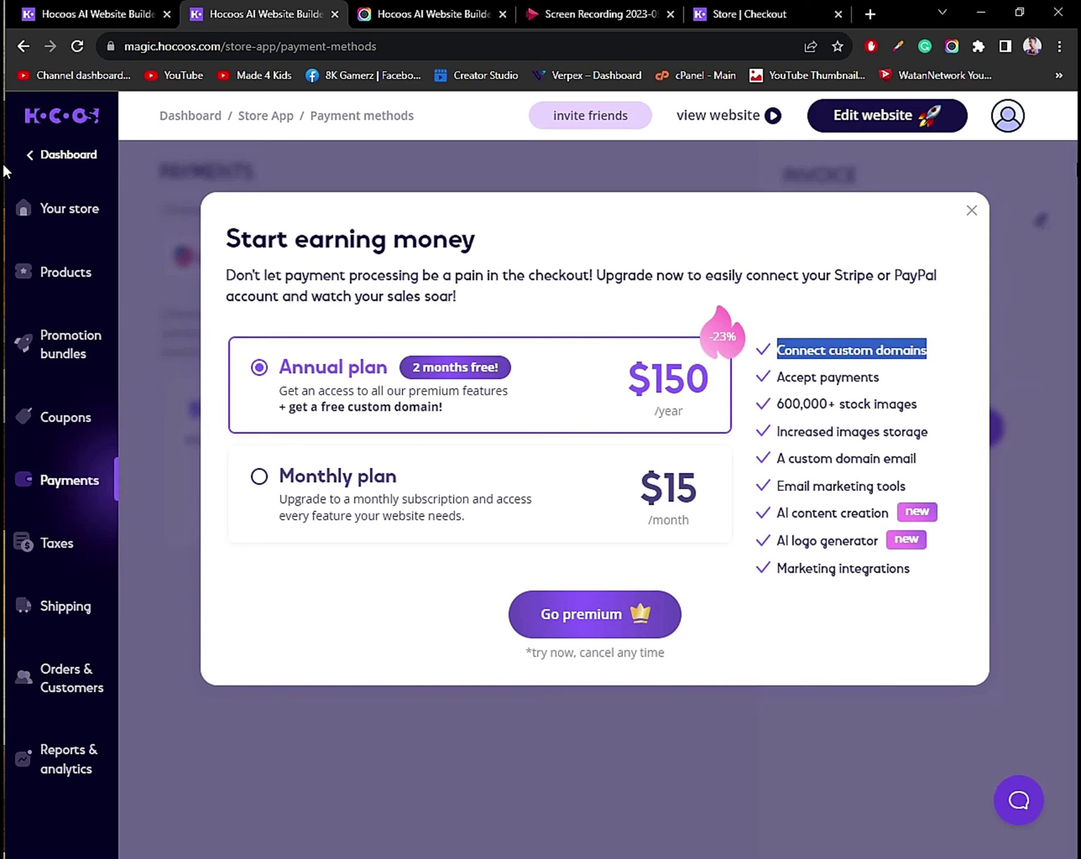
left_click(972, 211)
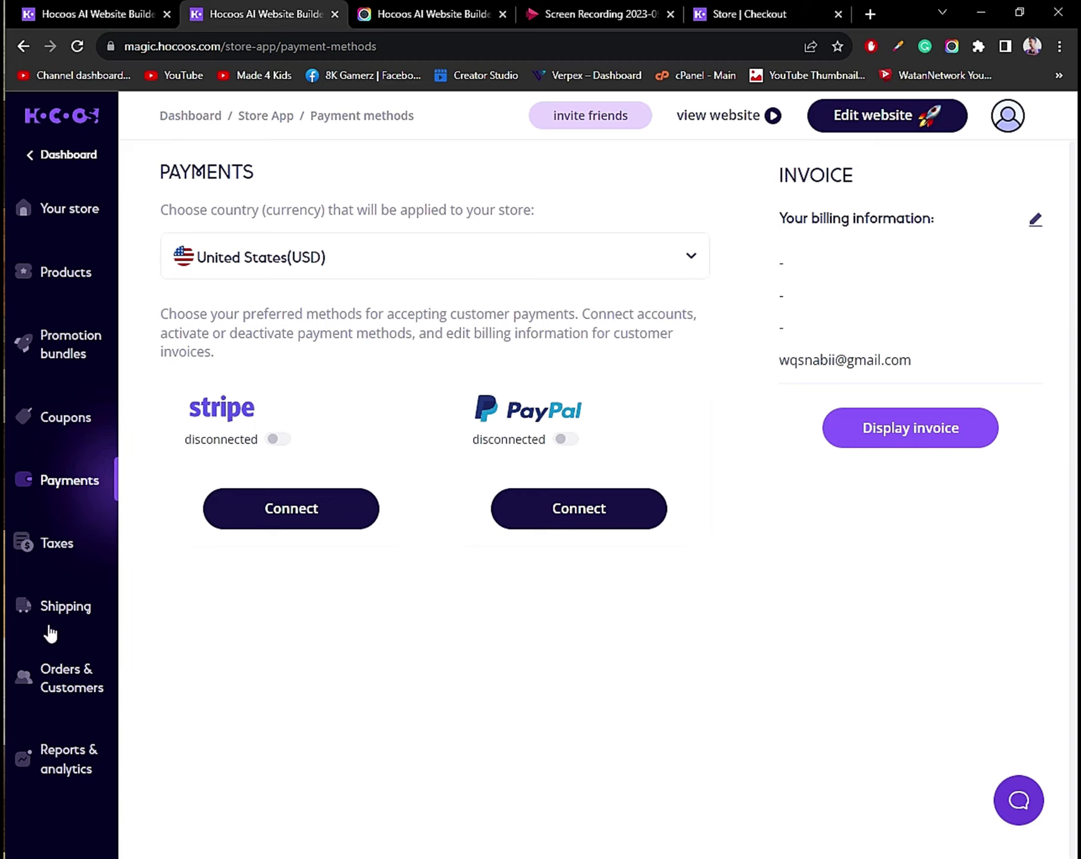
Go through Taxes to the Shipping Rates page, where Free shipping is selected.
left_click(60, 544)
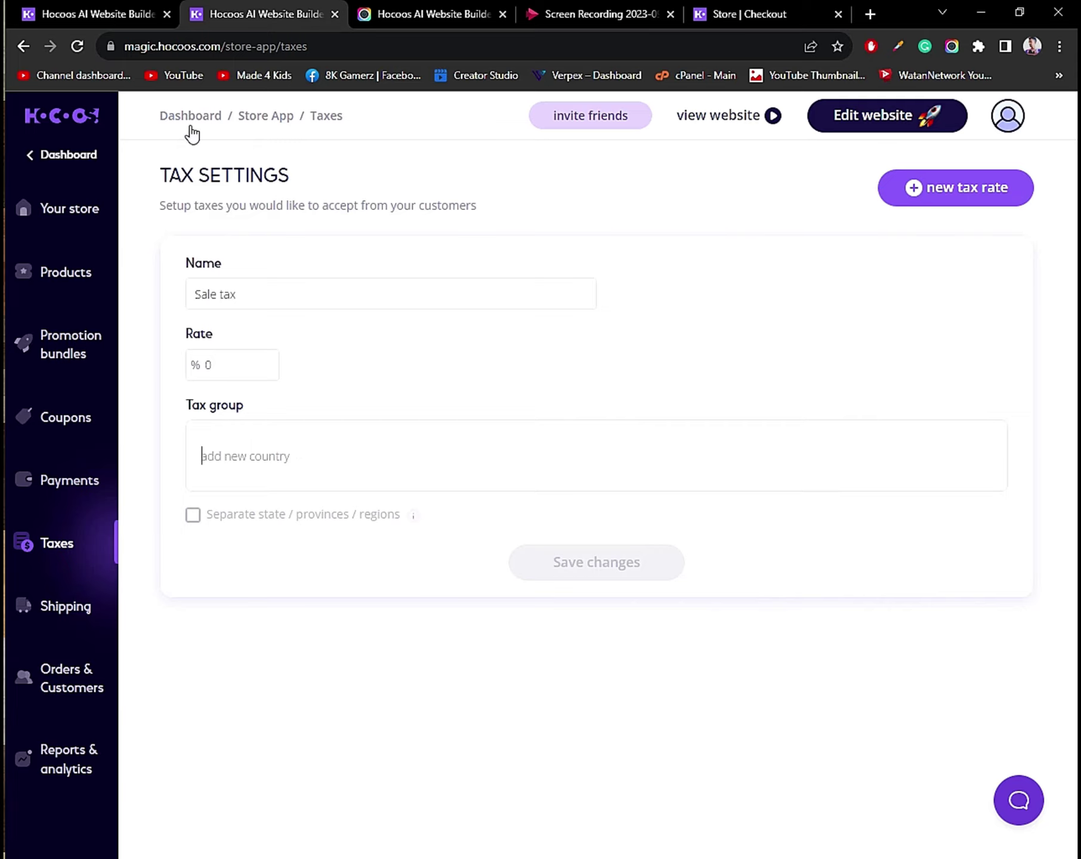
left_click(72, 611)
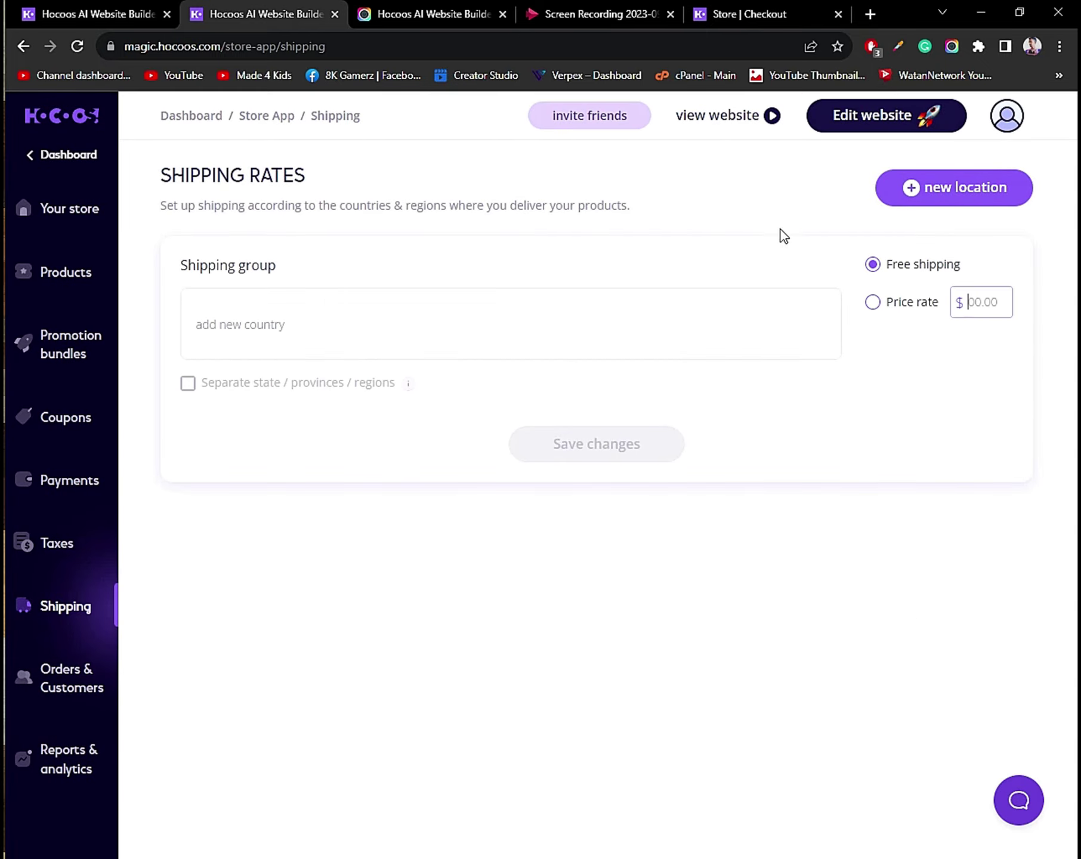
Add Pakistan as the shipping group's country, removing the accidentally added India.
left_click(270, 338)
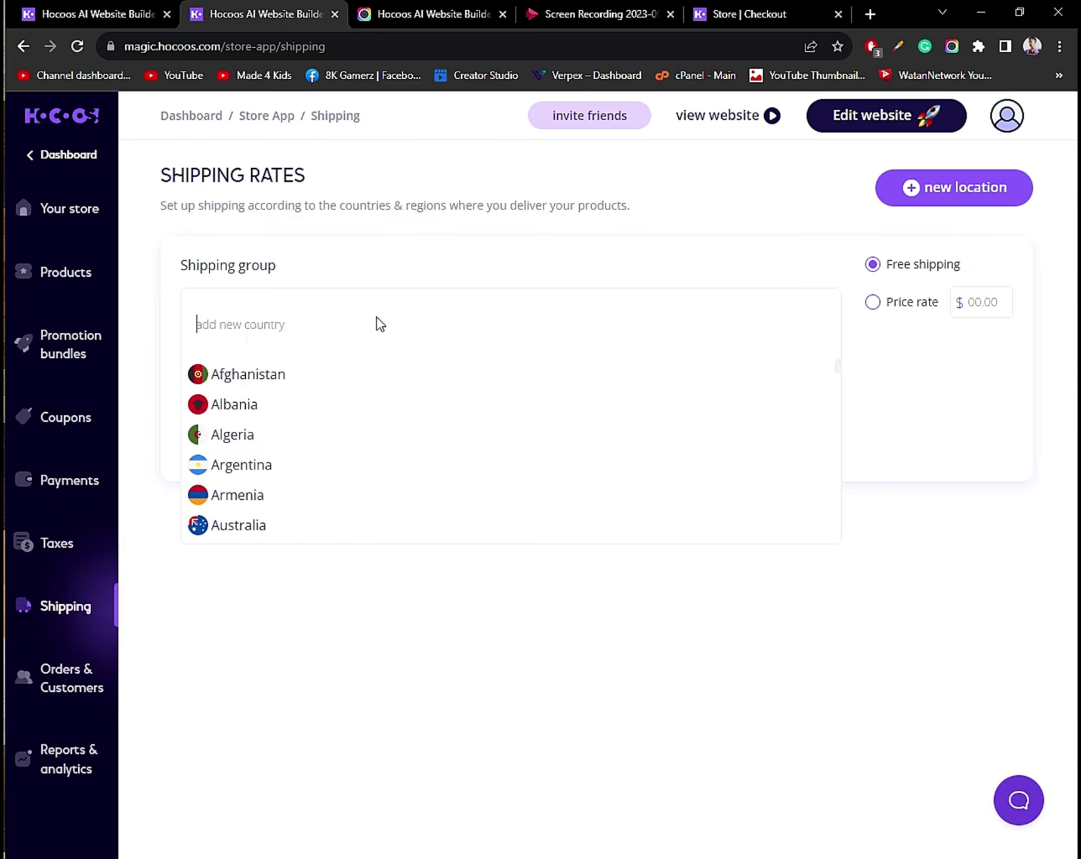
type("pakis")
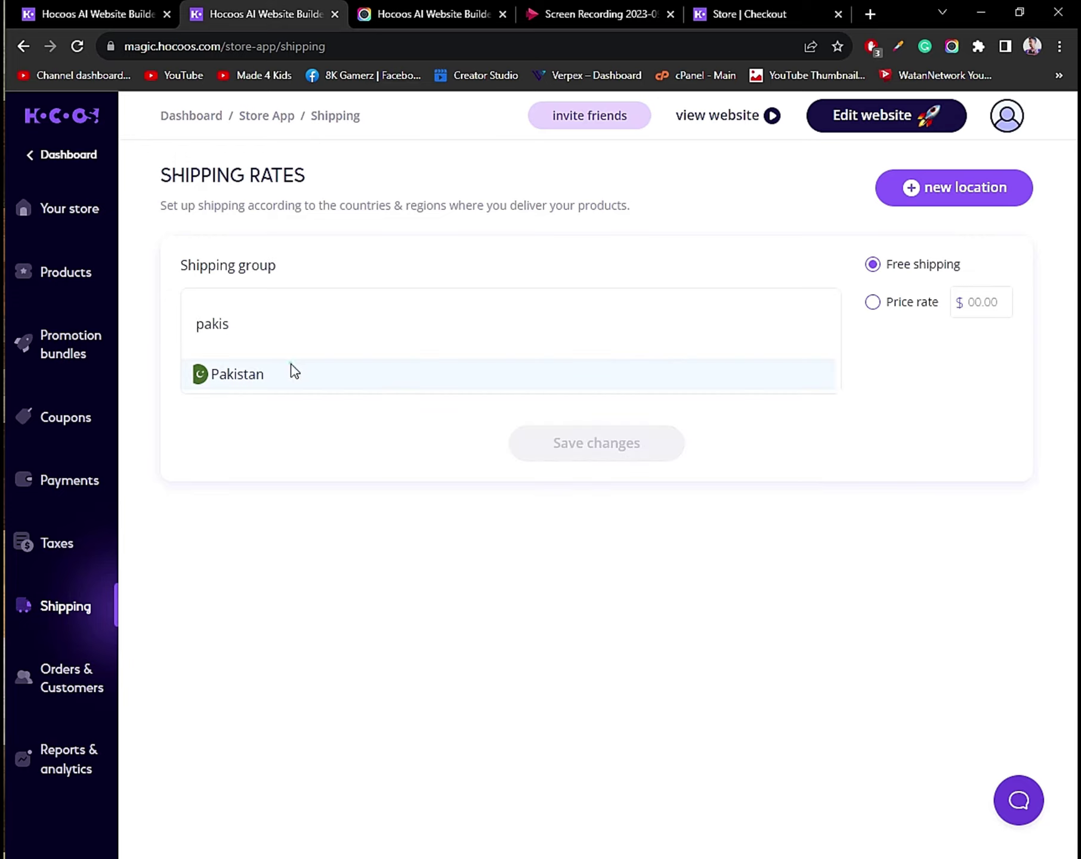
left_click(292, 371)
left_click(357, 325)
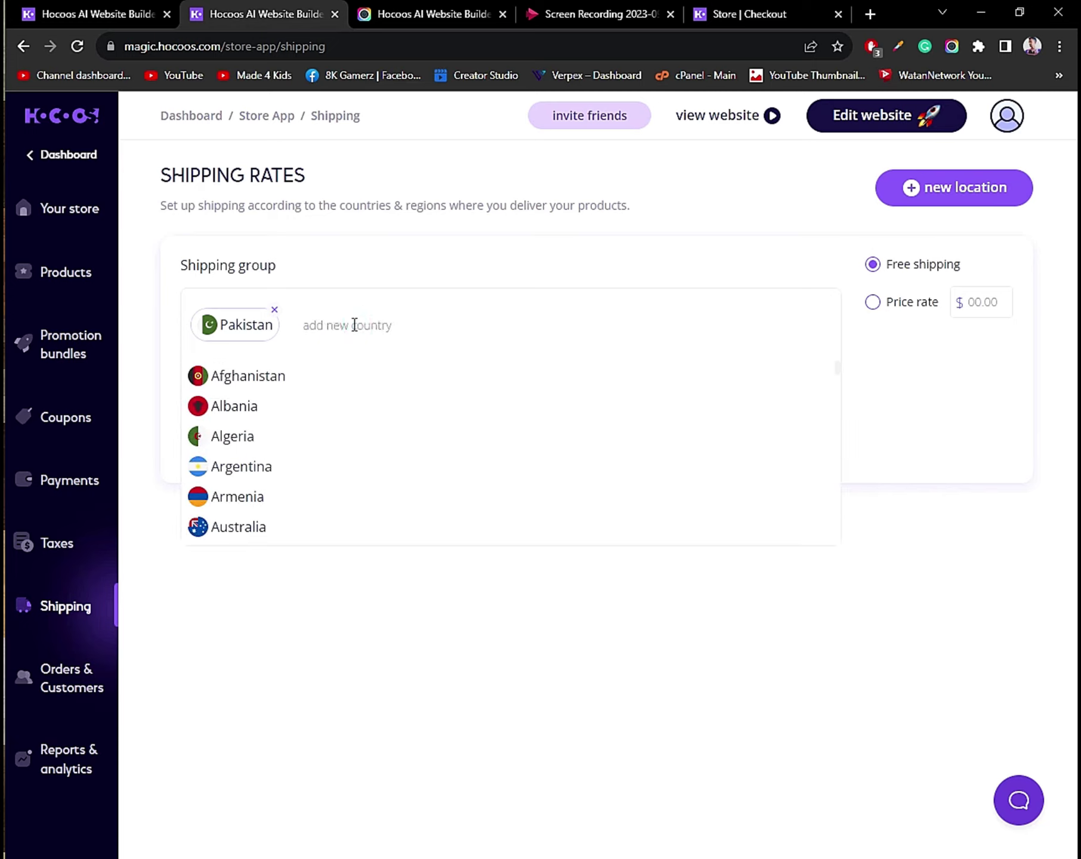
type("paki")
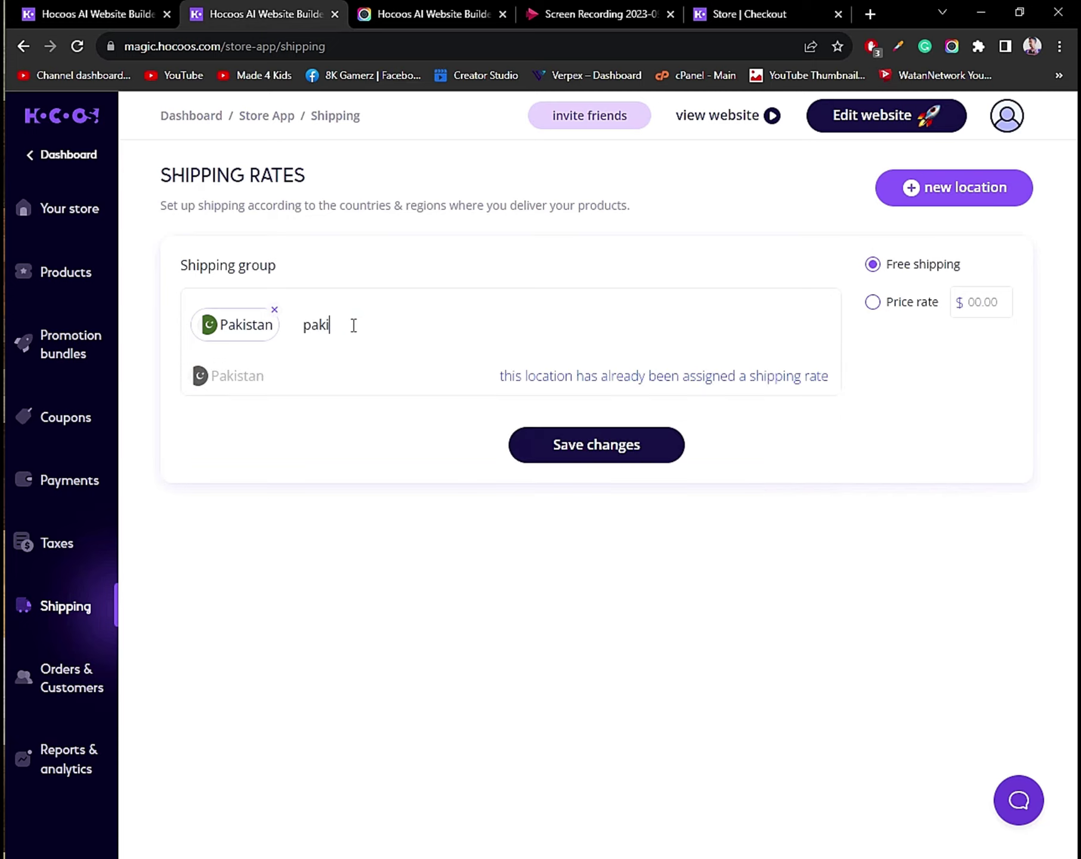
key("BackSpace")
key("BackSpace")
key("BackSpace")
key("BackSpace")
type("indi")
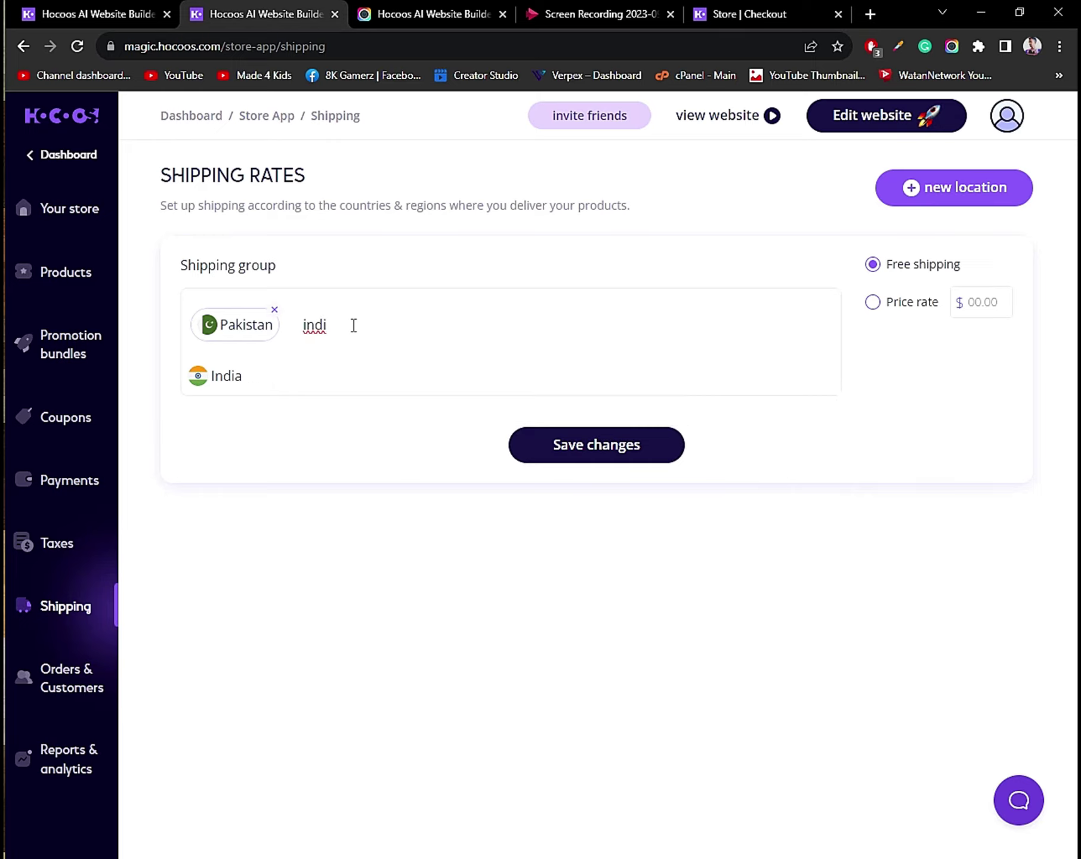
left_click(299, 374)
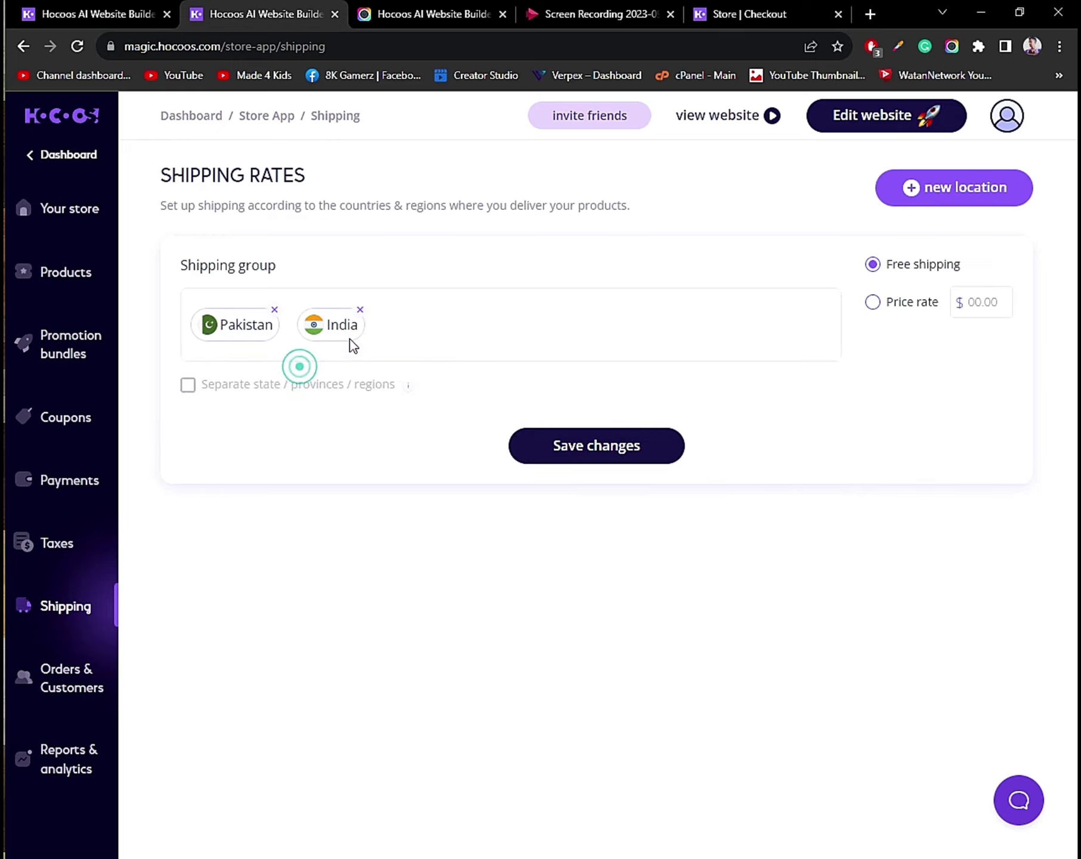
left_click(360, 316)
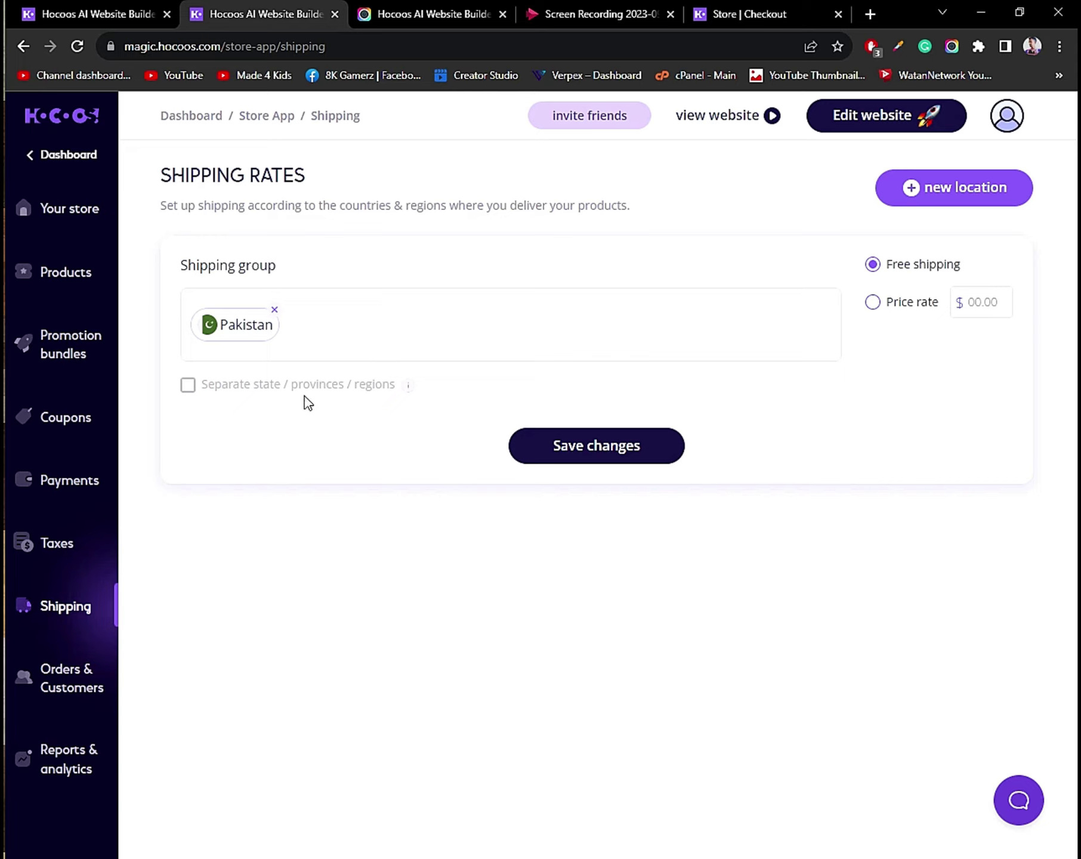
left_click(192, 386)
Charge a $10 price rate for Pakistan, save, and start a new empty shipping group.
left_click(890, 307)
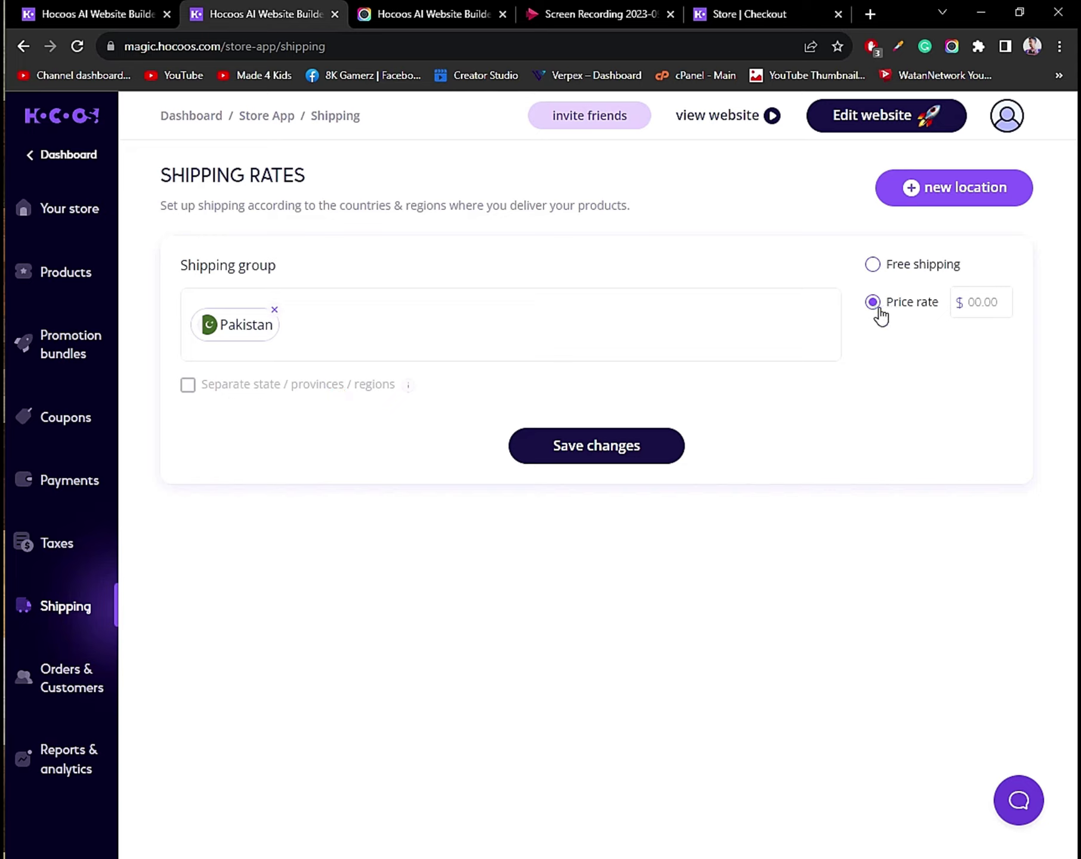
left_click(994, 304)
type("10")
left_click(575, 441)
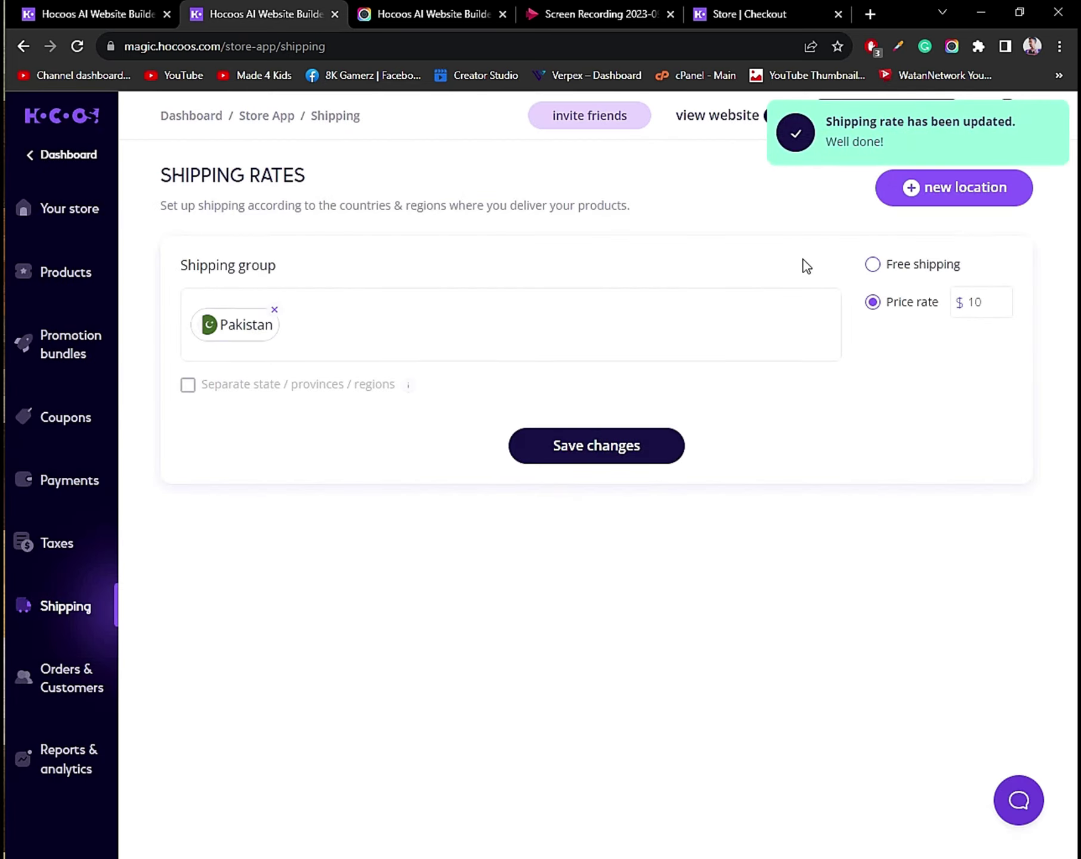
left_click(941, 192)
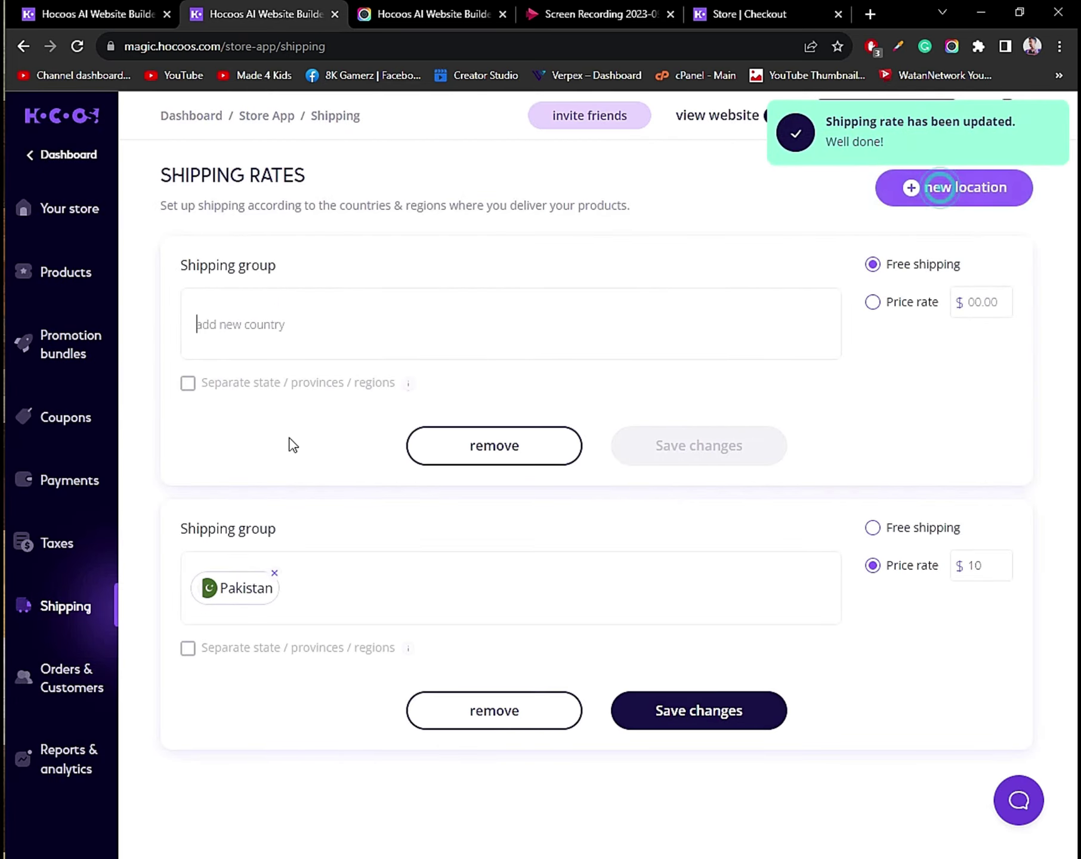
Add Canada as the country of the new shipping group.
left_click(305, 332)
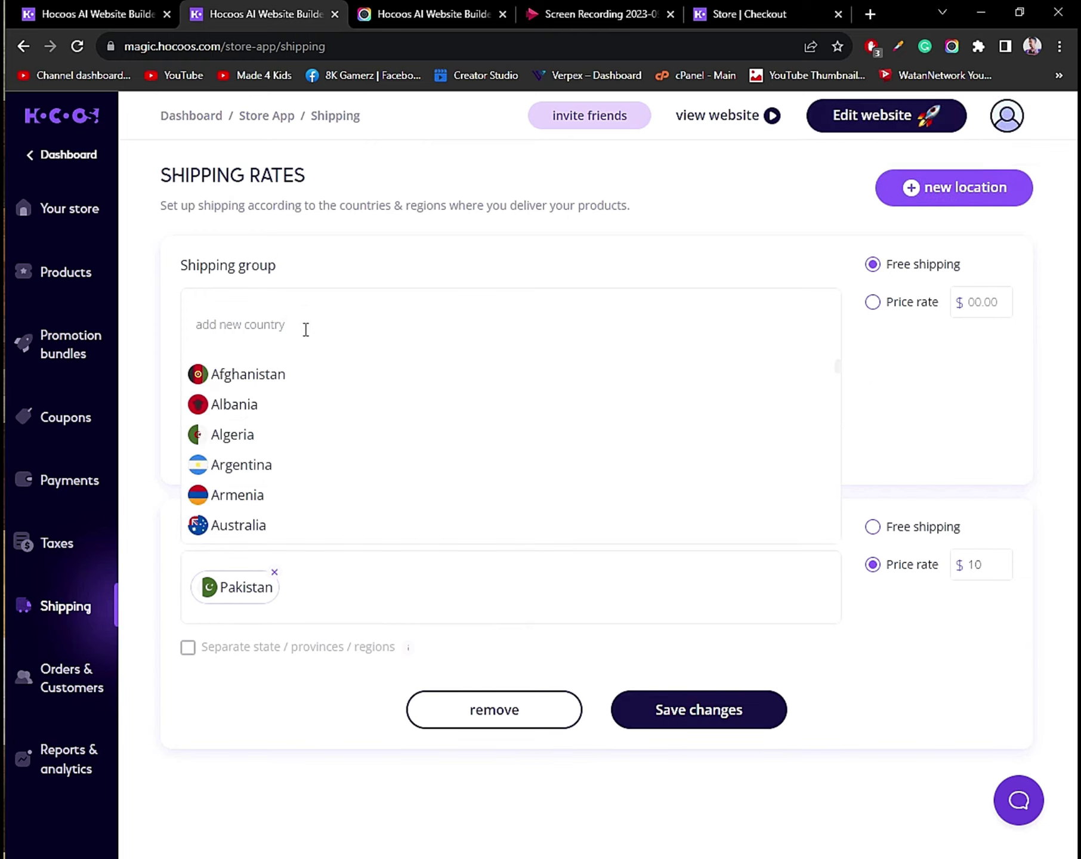
type("cans")
key("BackSpace")
type("an")
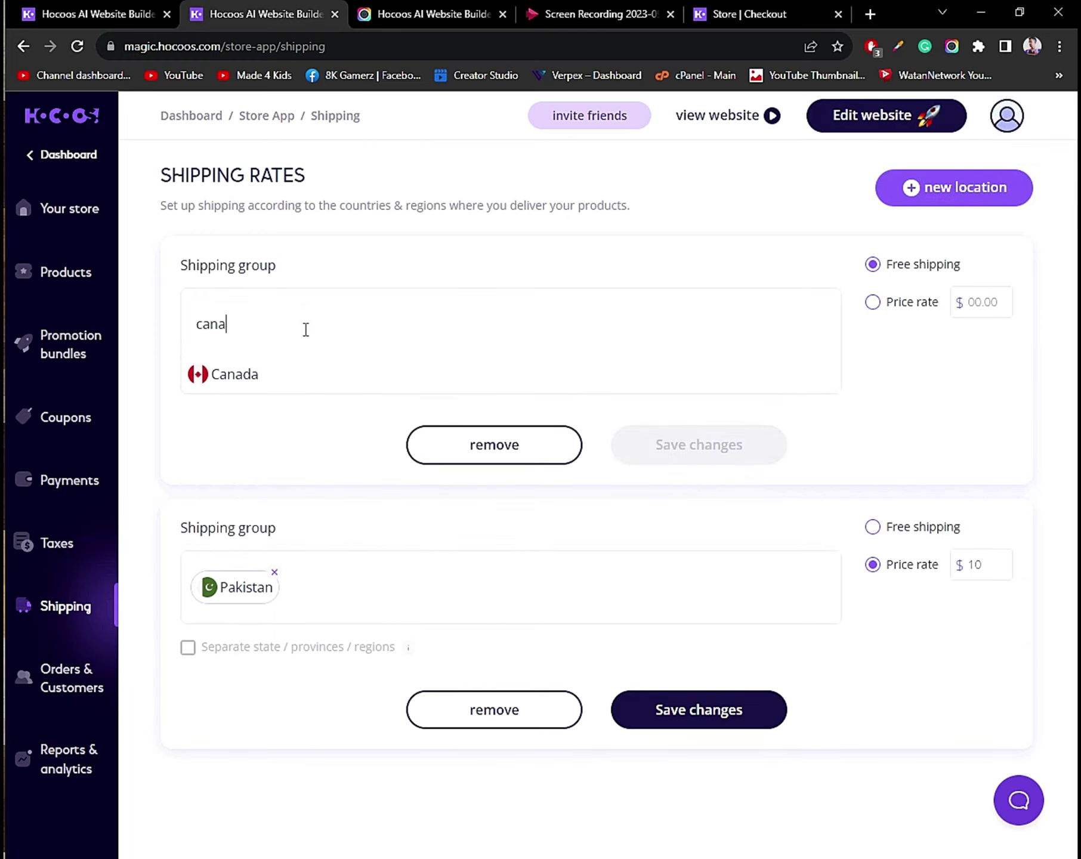
key("BackSpace")
type("da")
left_click(285, 363)
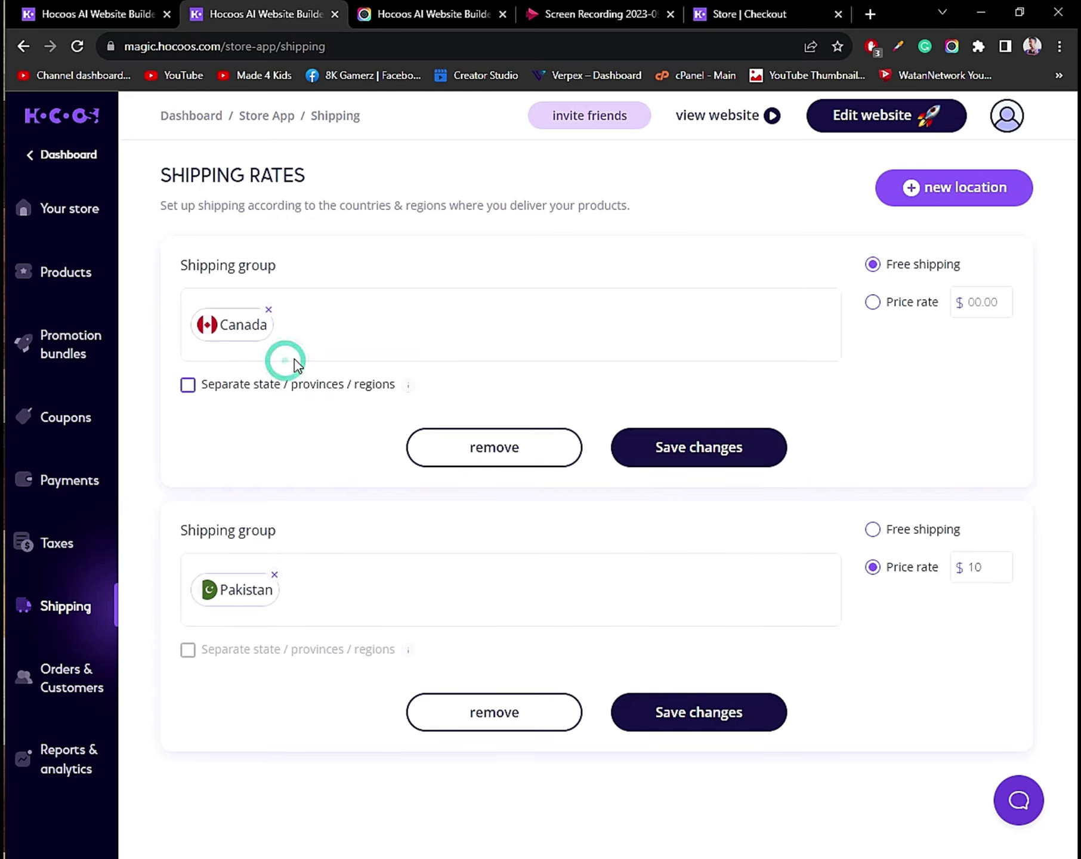
Switch to per-province rates and limit the Canada group to Alberta only.
left_click(190, 387)
left_click(246, 435)
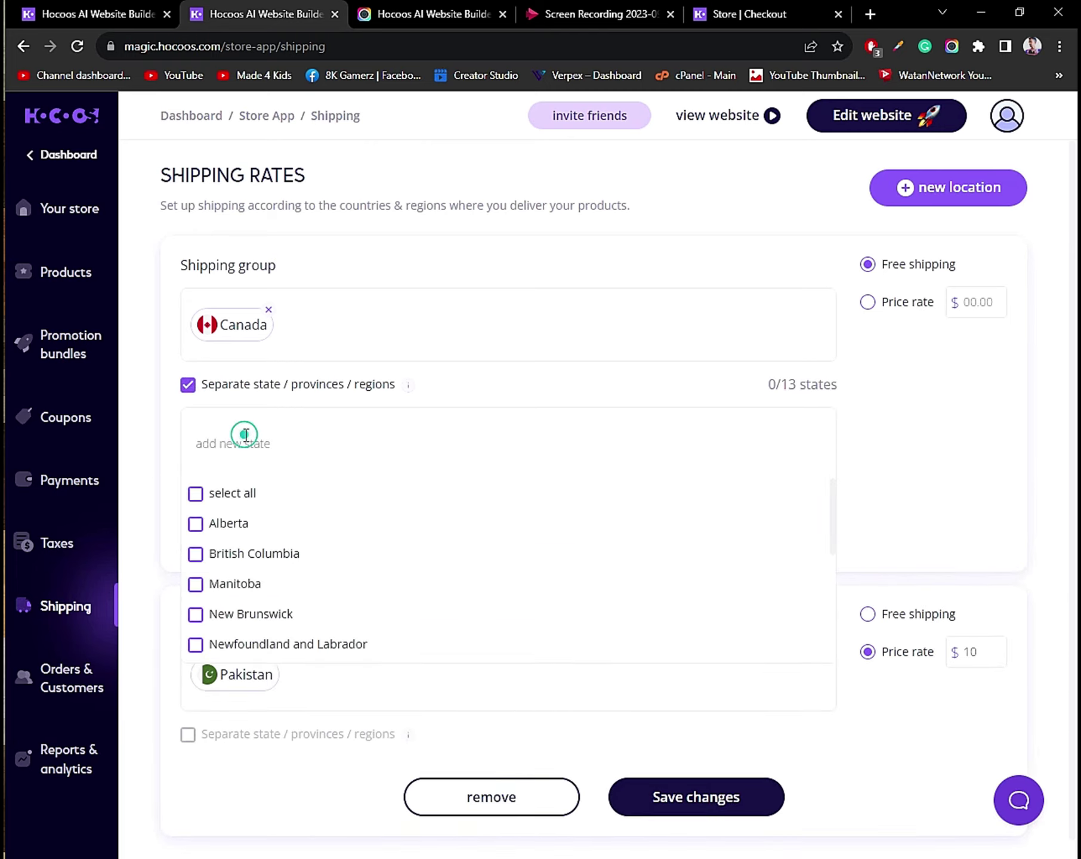
left_click(222, 494)
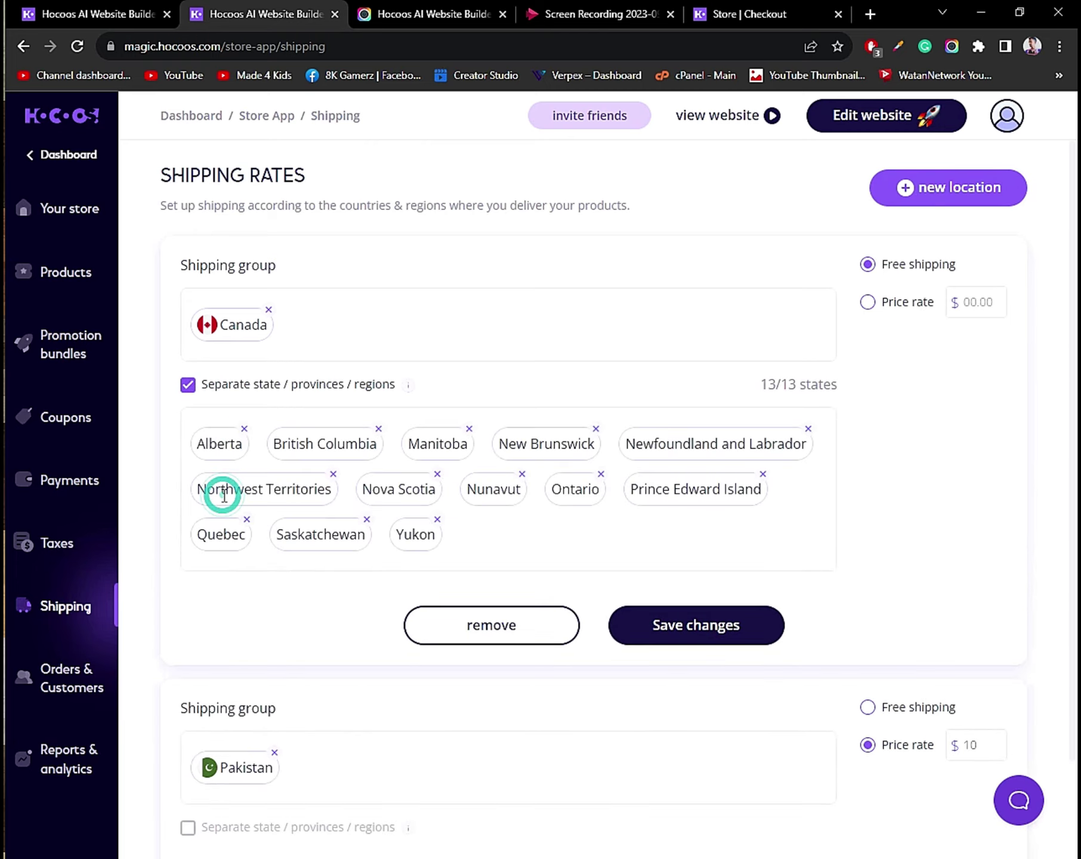
double_click(189, 395)
left_click(188, 436)
double_click(196, 587)
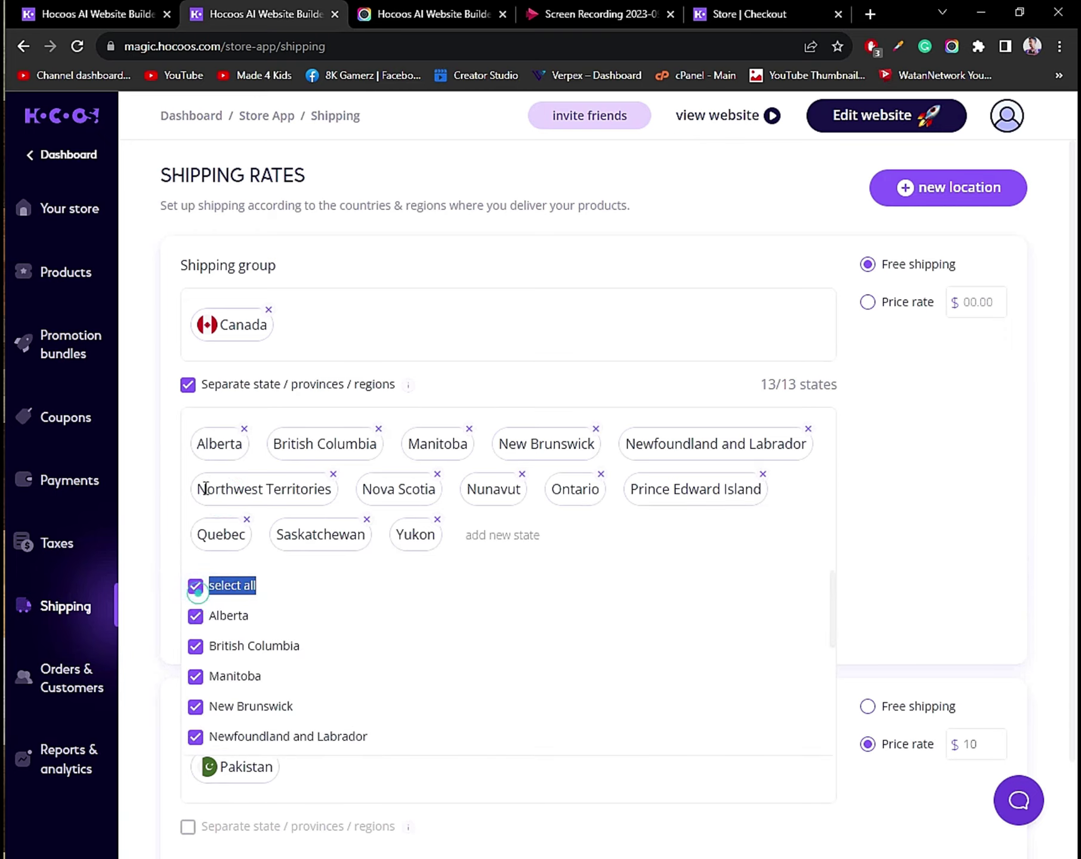
left_click(196, 586)
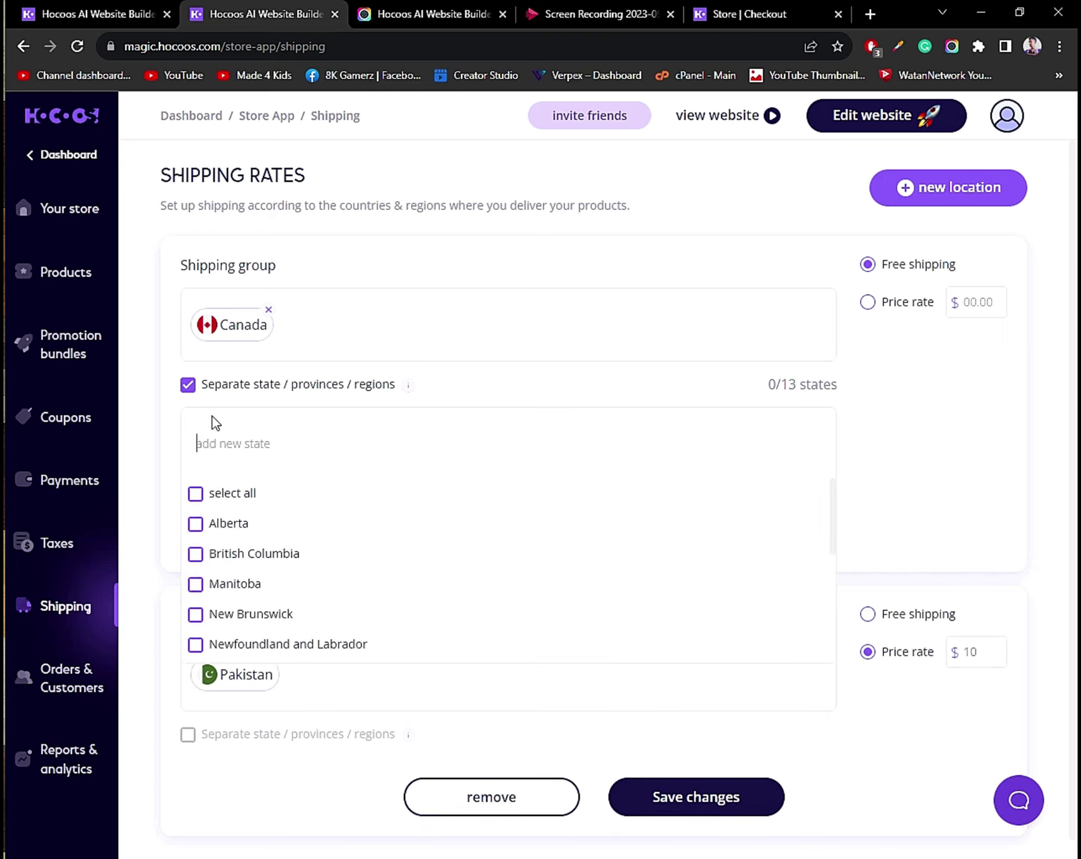
left_click(214, 525)
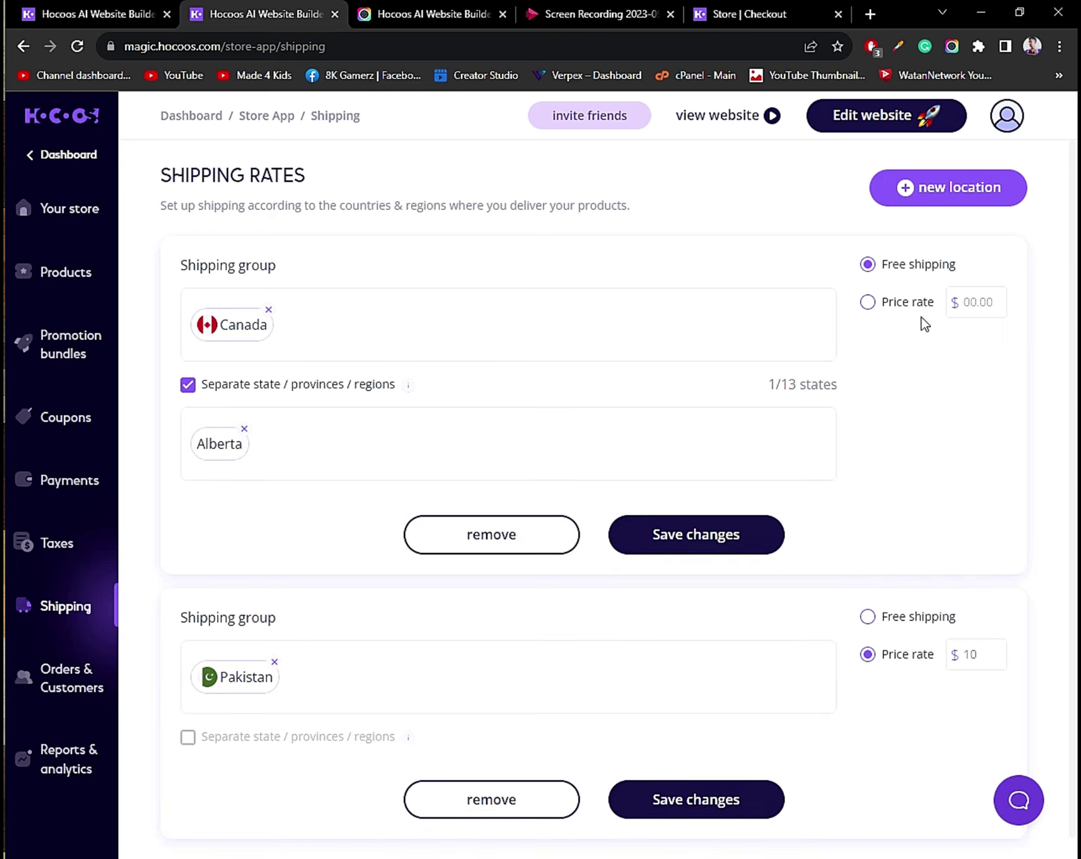
Enter 15 as the Alberta price, save, and add a new empty group.
left_click(977, 302)
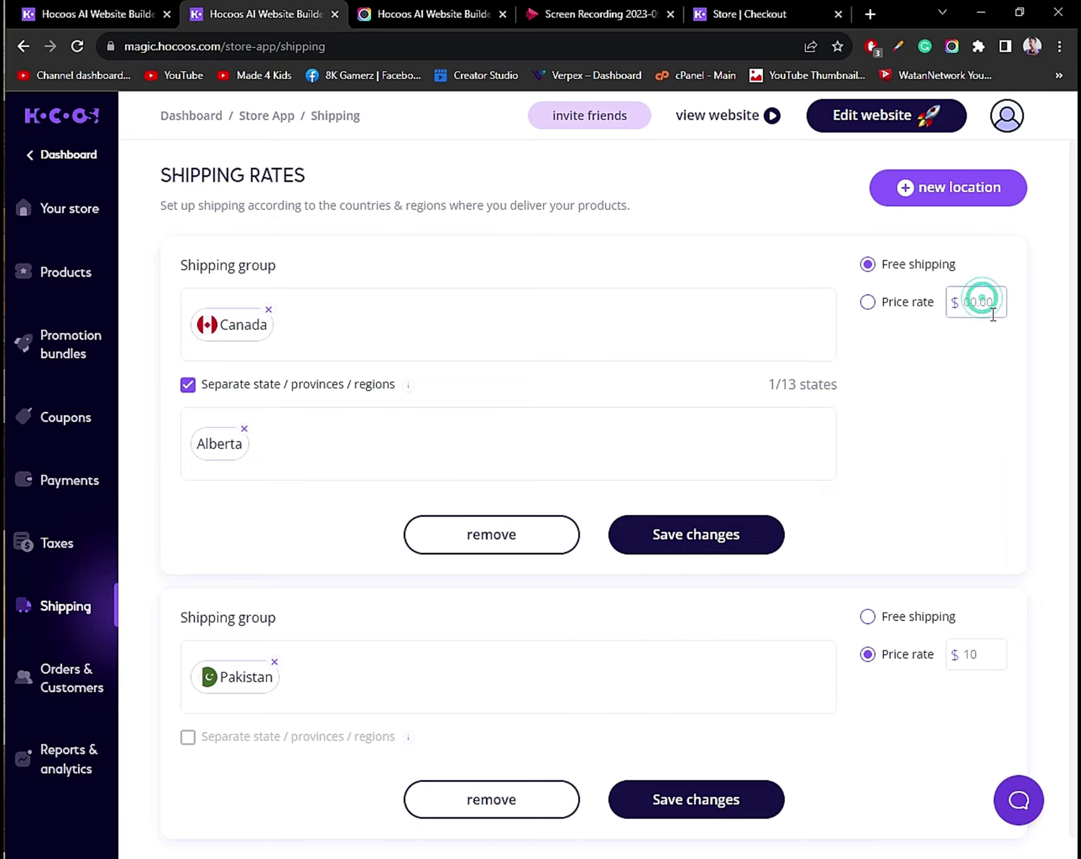
type("15")
left_click(713, 541)
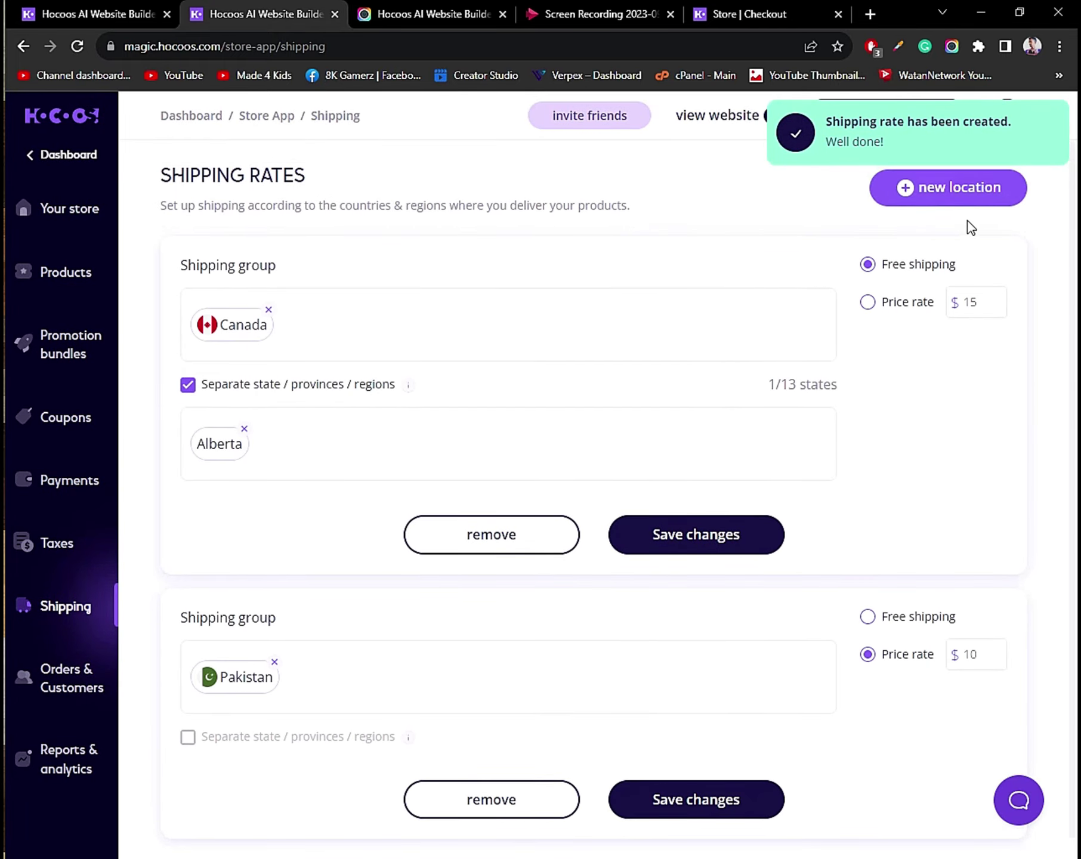
left_click(954, 201)
Create a Canada group limited to Manitoba, save it, and add another empty group.
left_click(227, 322)
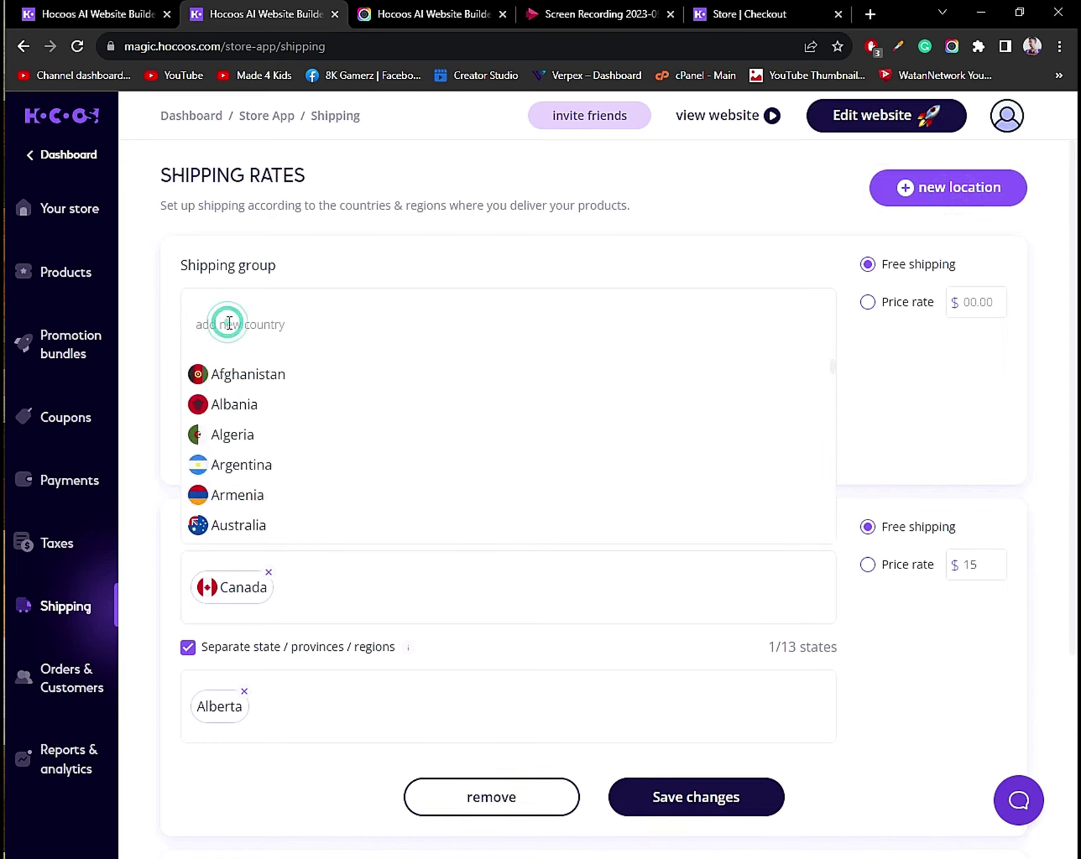
type("can")
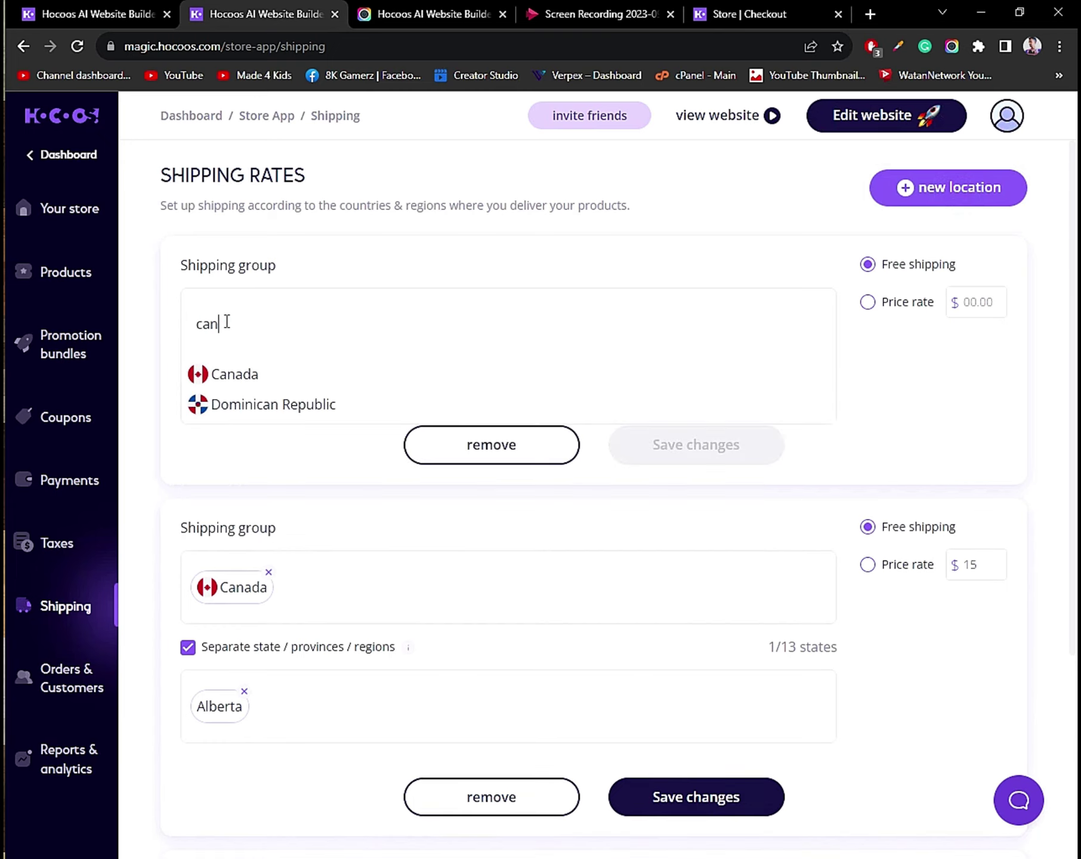
key("Return")
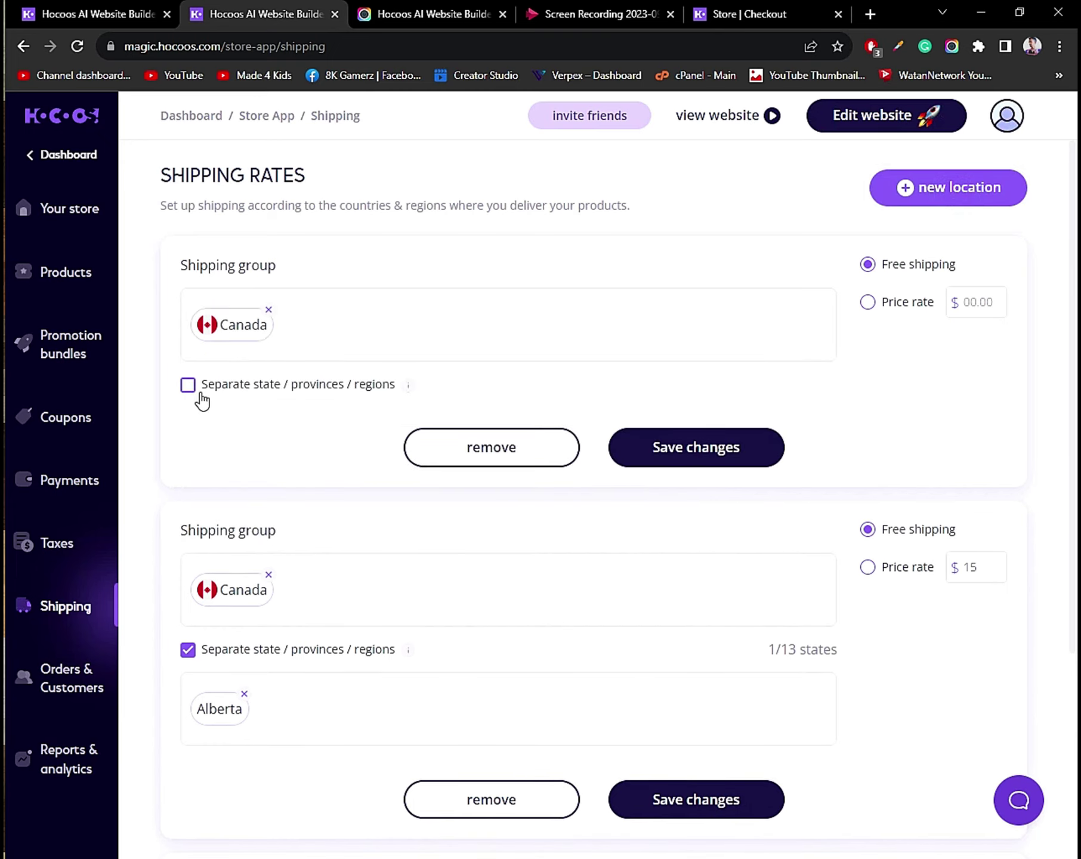
left_click(188, 385)
left_click(233, 444)
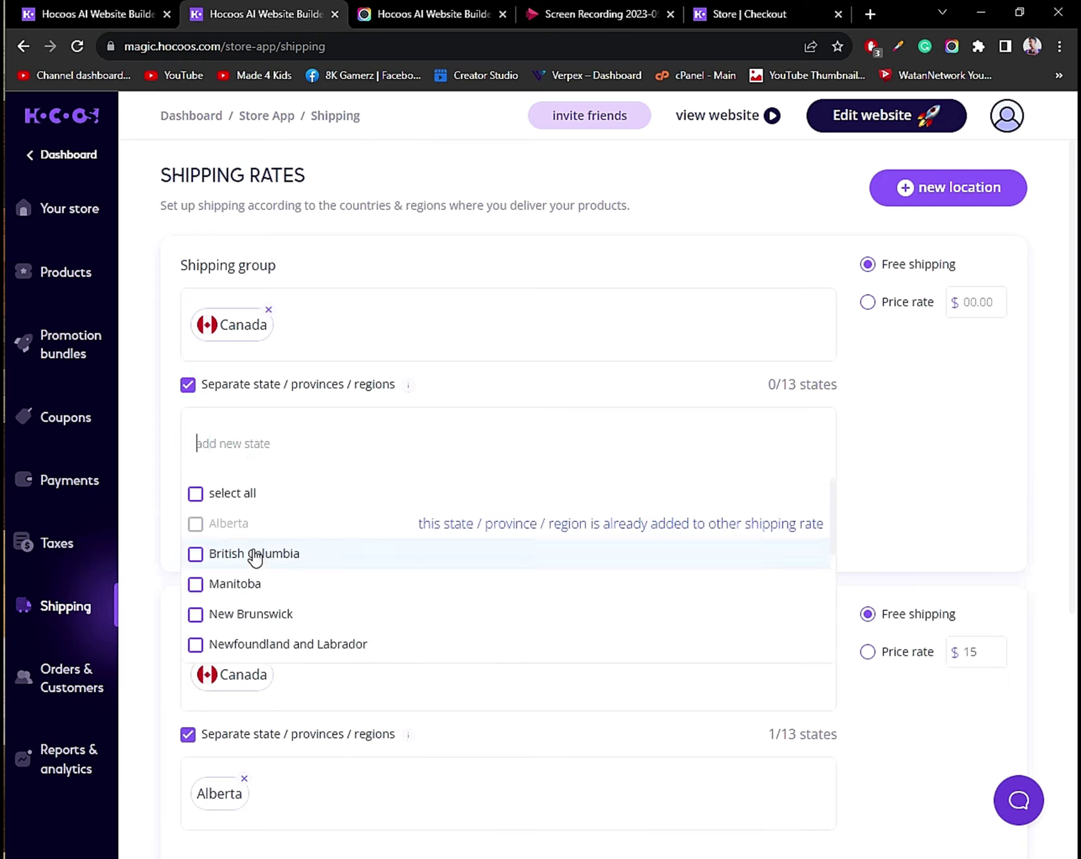
left_click(244, 576)
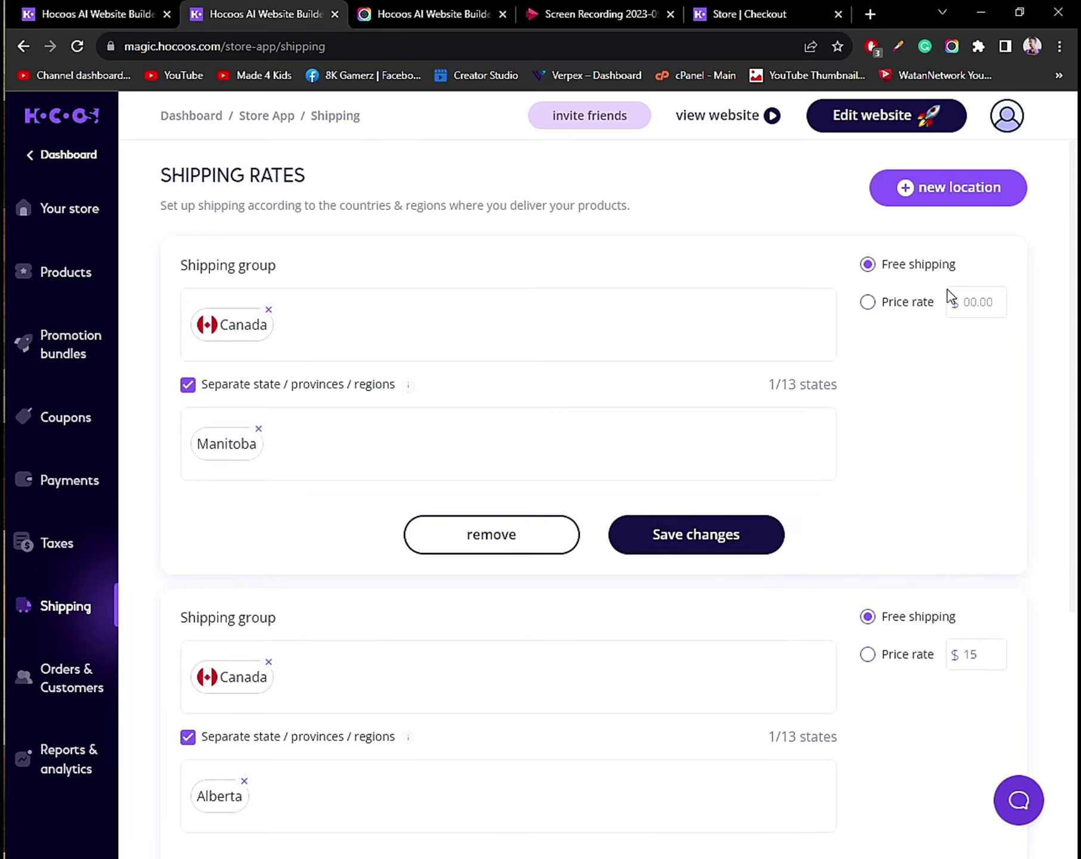
left_click(667, 540)
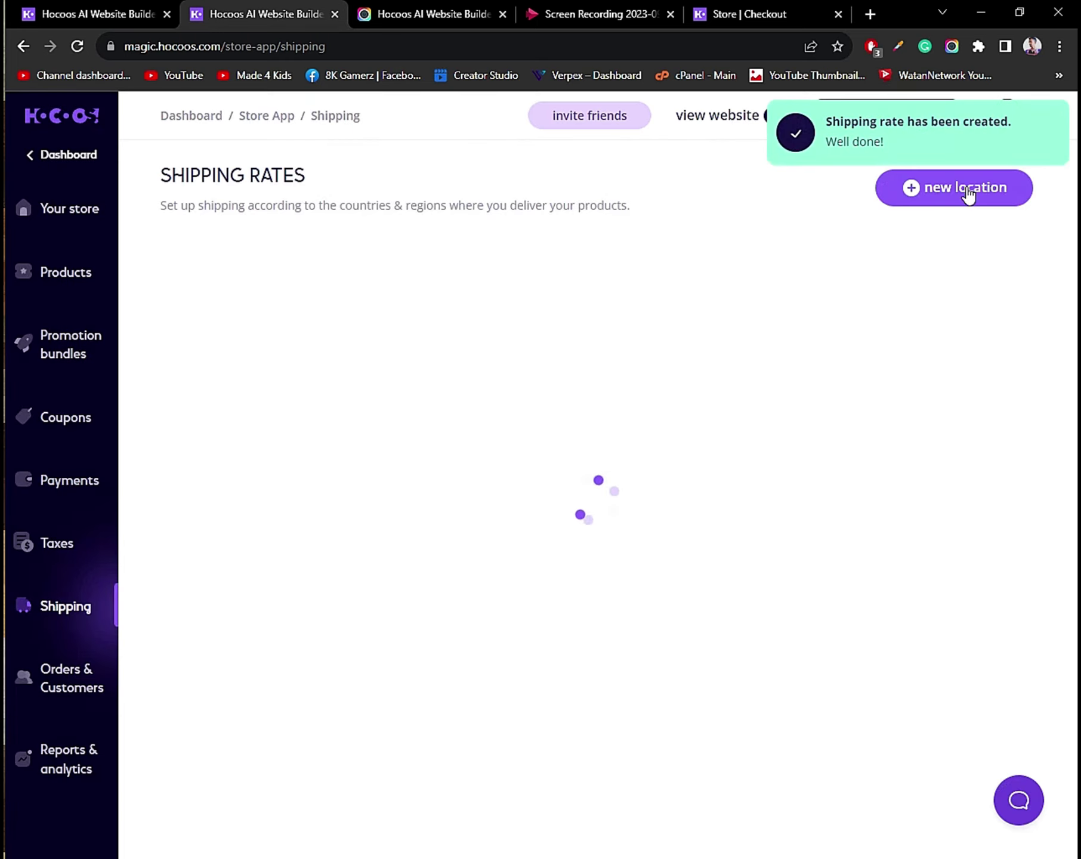
left_click(968, 194)
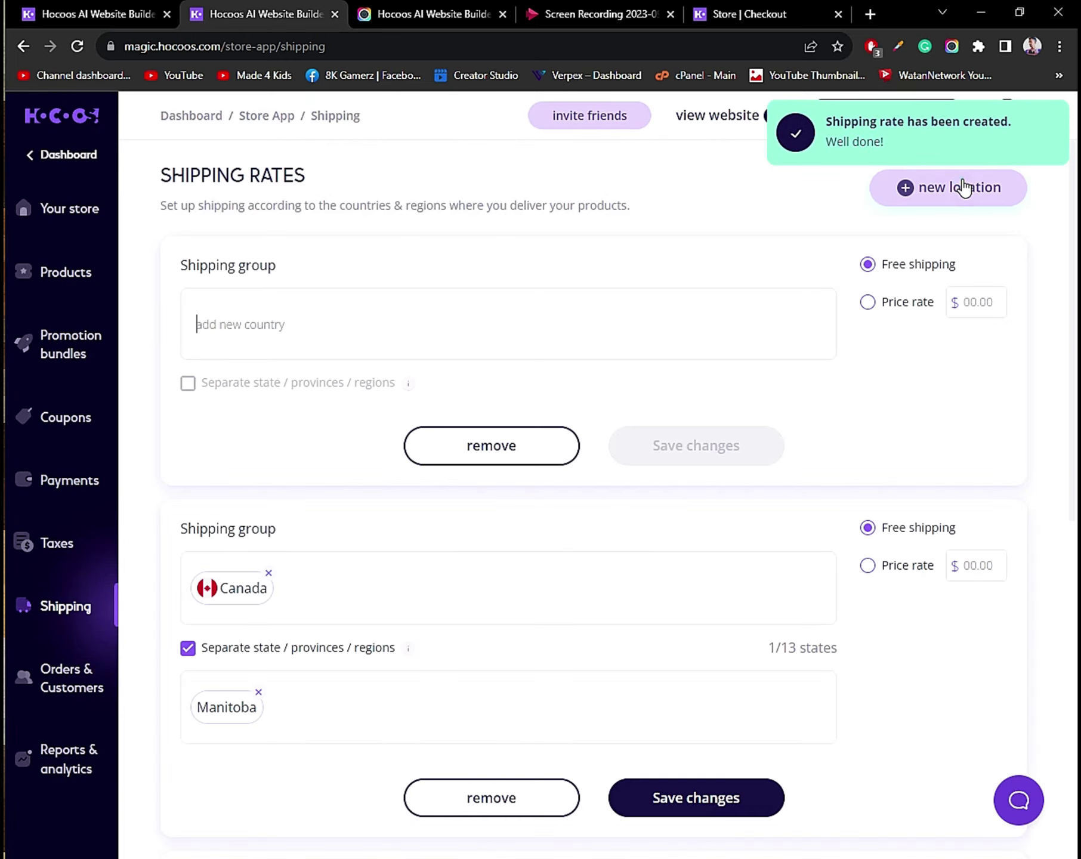
Add India to the new Free-shipping group and open the live support chat.
type("inda")
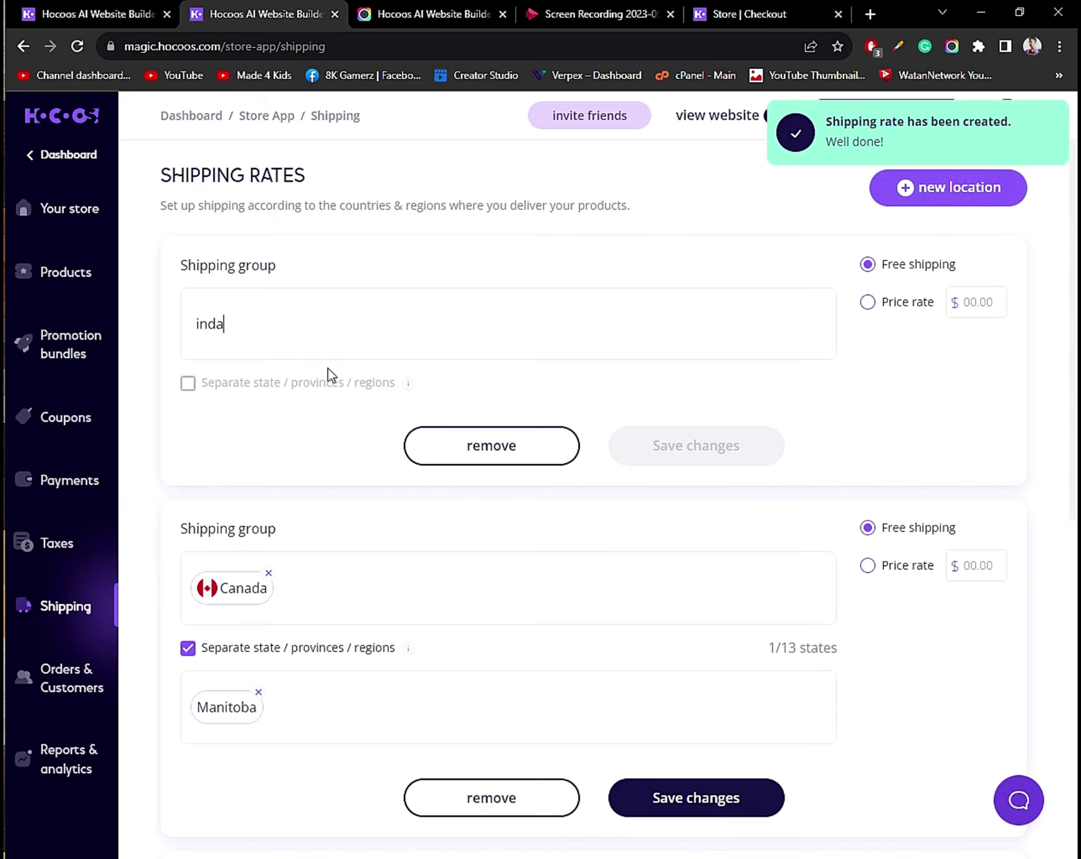
key("BackSpace")
type("ia")
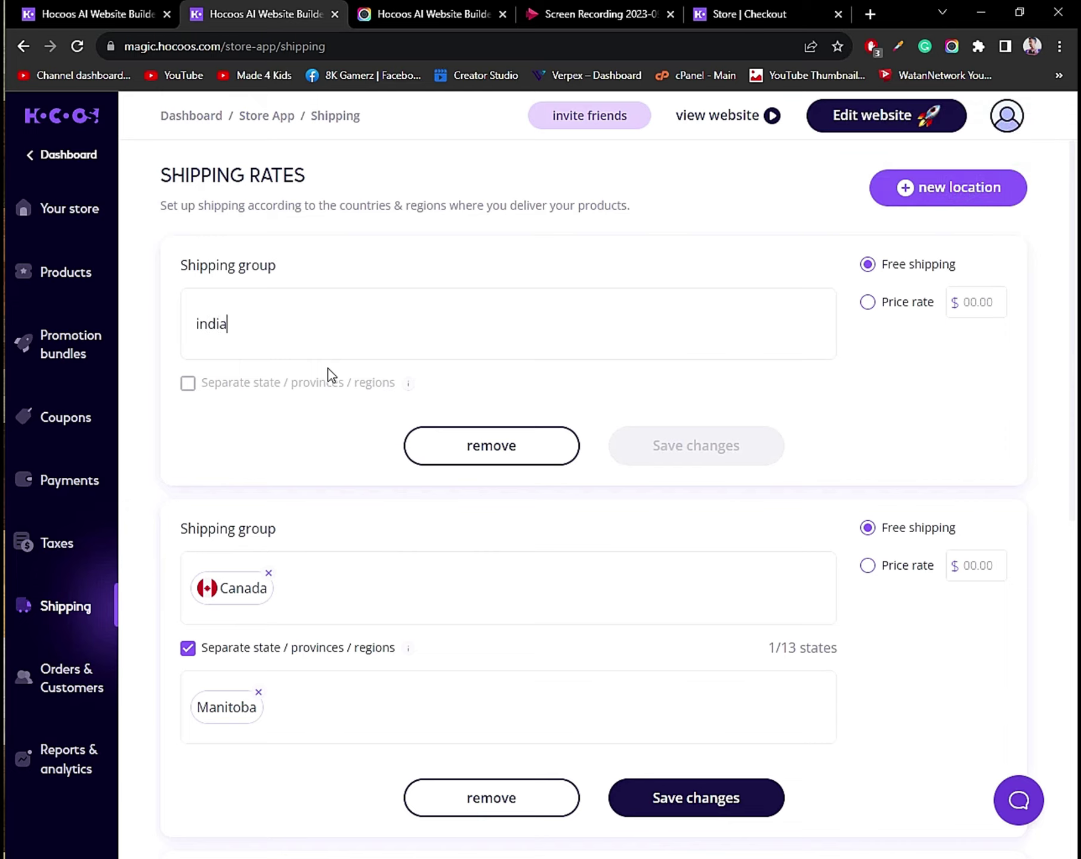
left_click(278, 329)
left_click(210, 374)
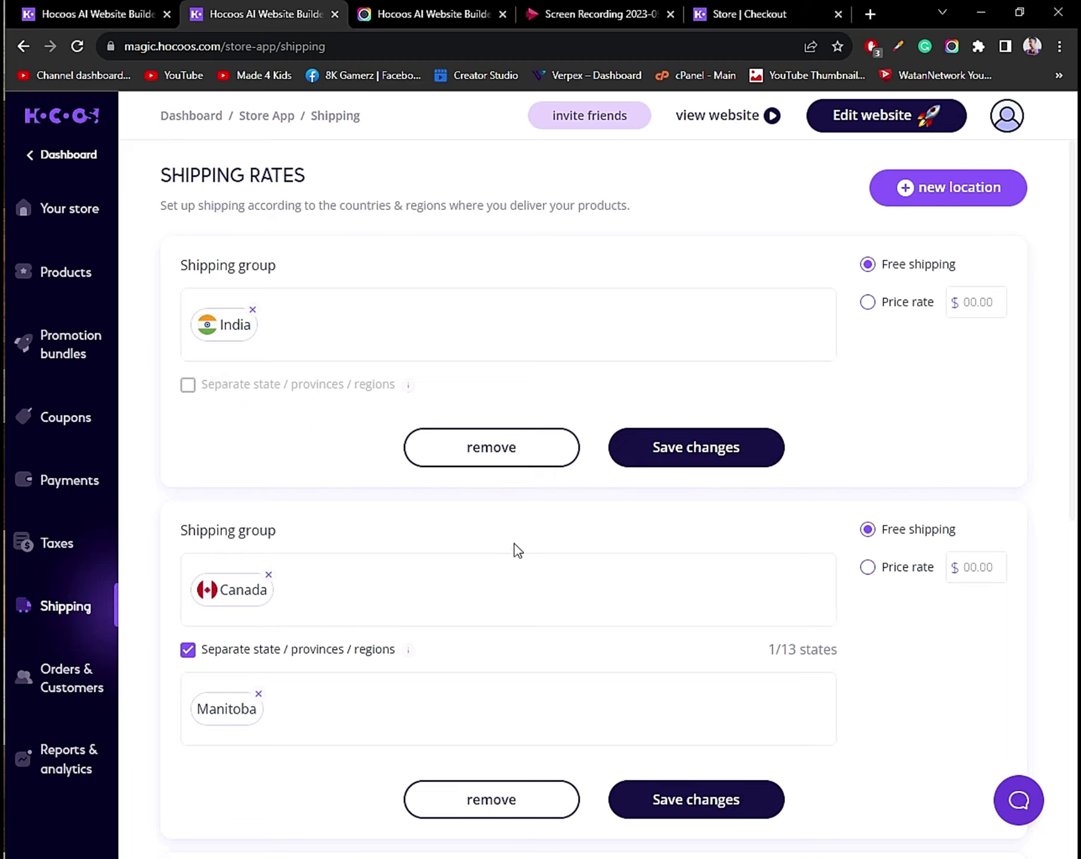
left_click(1018, 801)
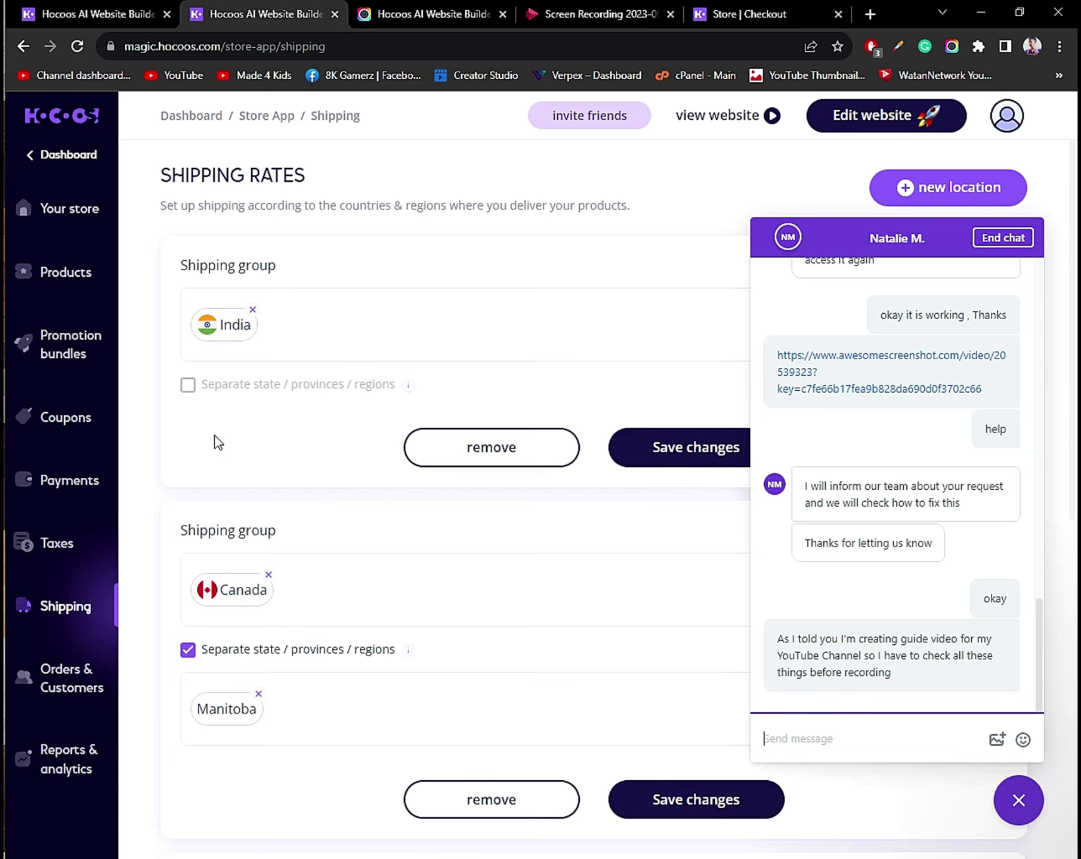
Close the support chat, review the shipping groups, and open the empty All orders page.
scroll(377, 598, "down", 7)
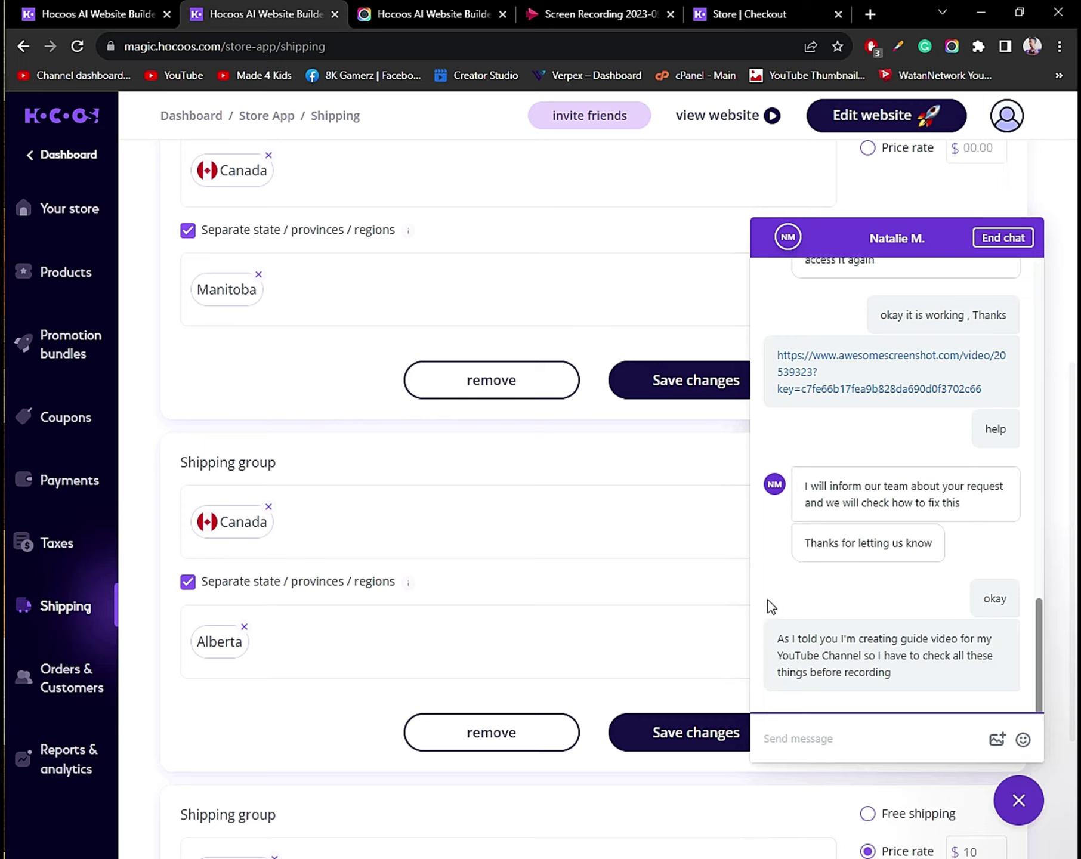
left_click(1018, 817)
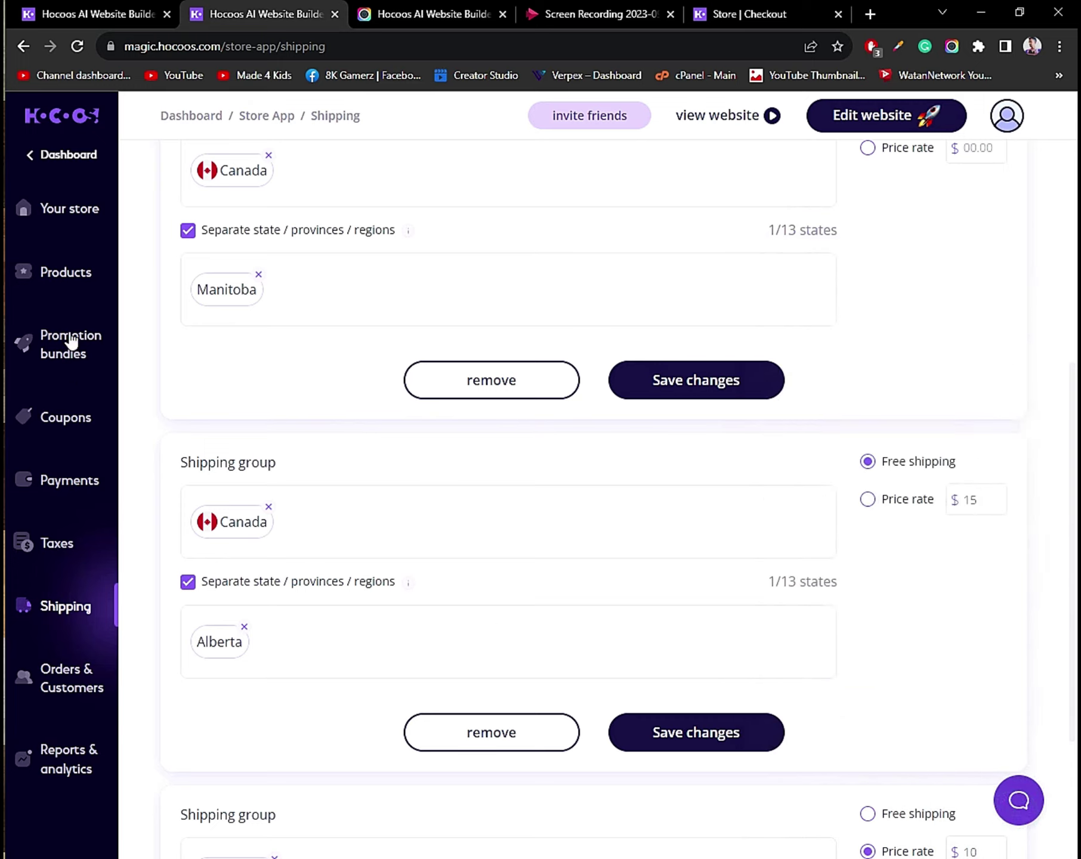
scroll(265, 500, "down", 4)
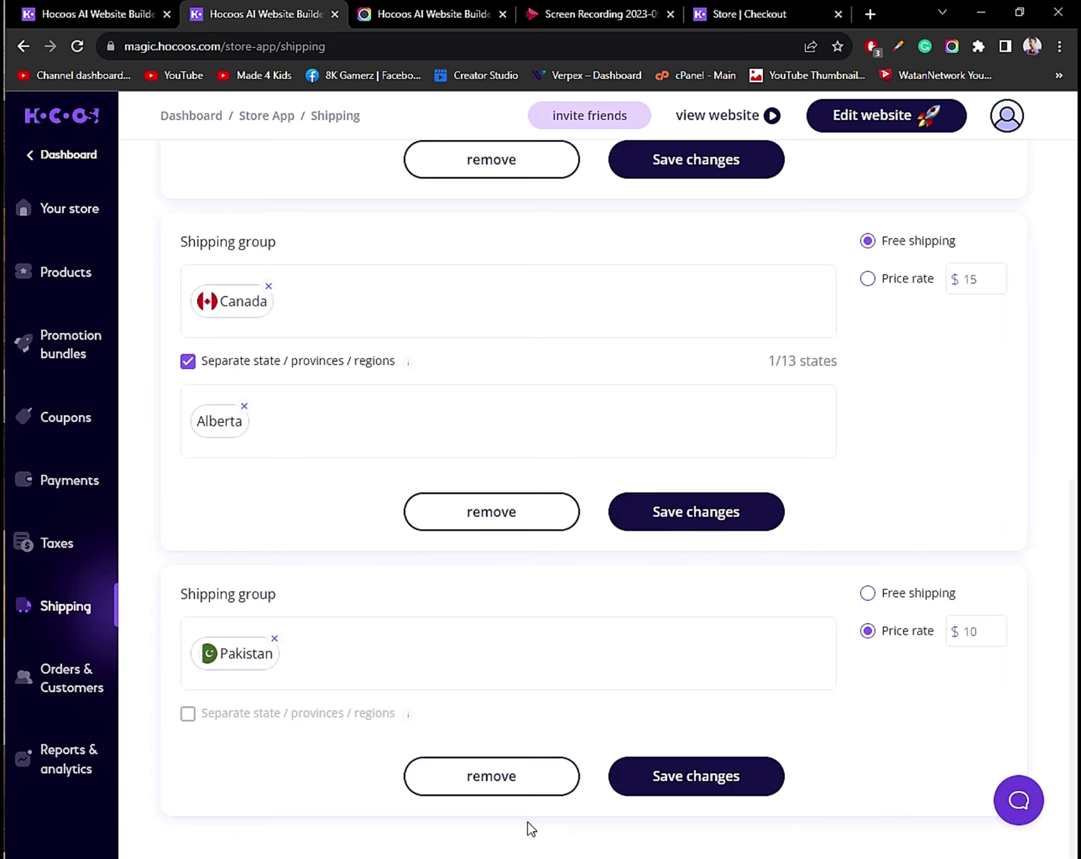
scroll(568, 706, "up", 8)
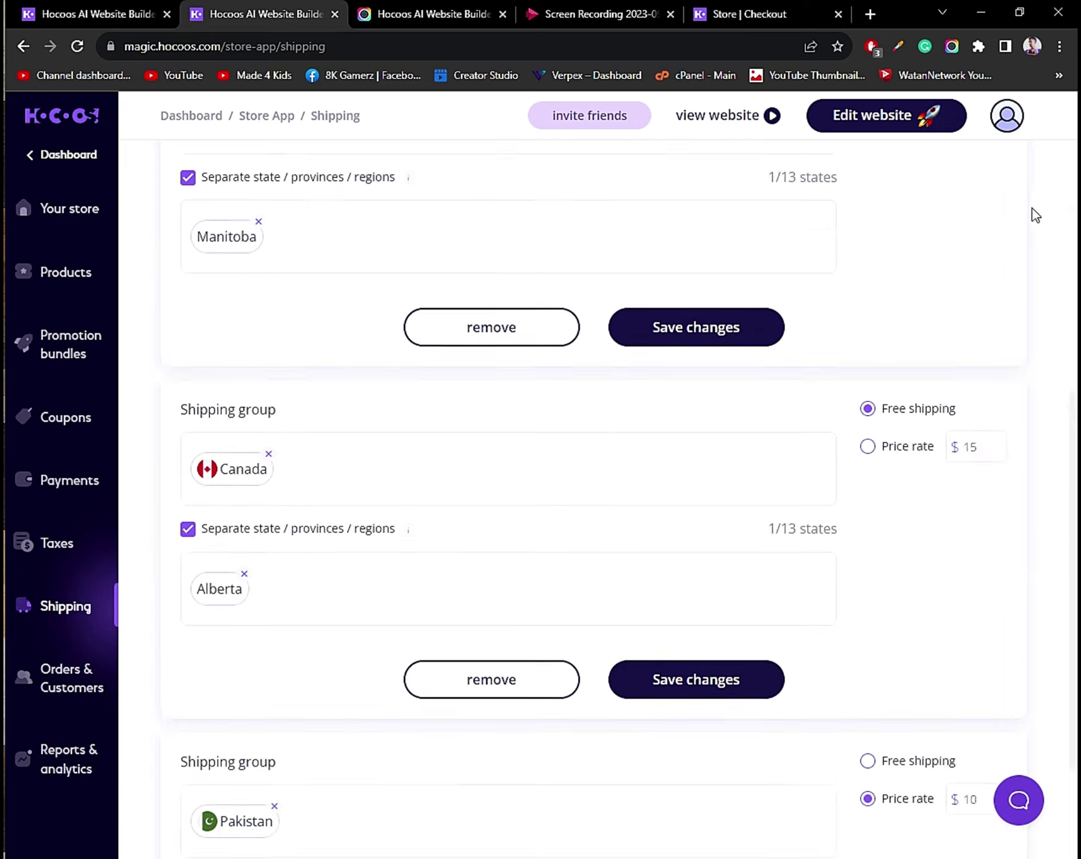
left_click(44, 688)
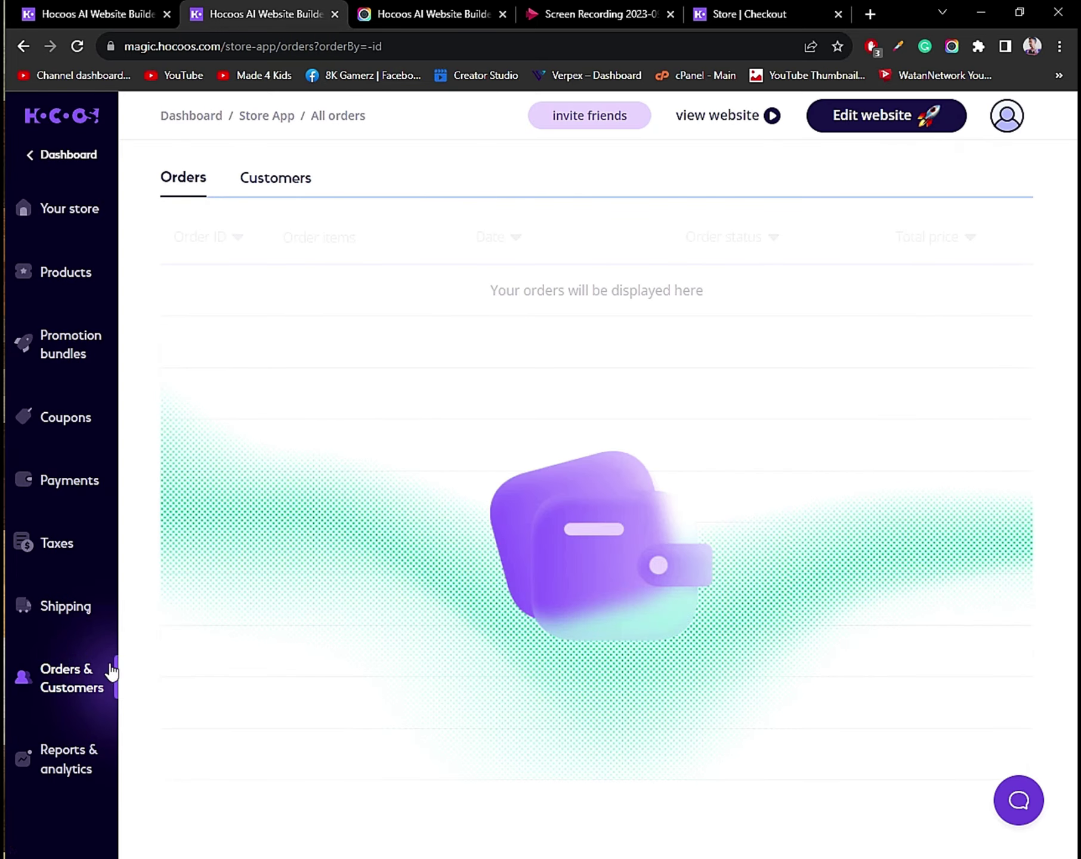
View the Reports page's five report types, then return to the storefront checkout tab.
left_click(62, 758)
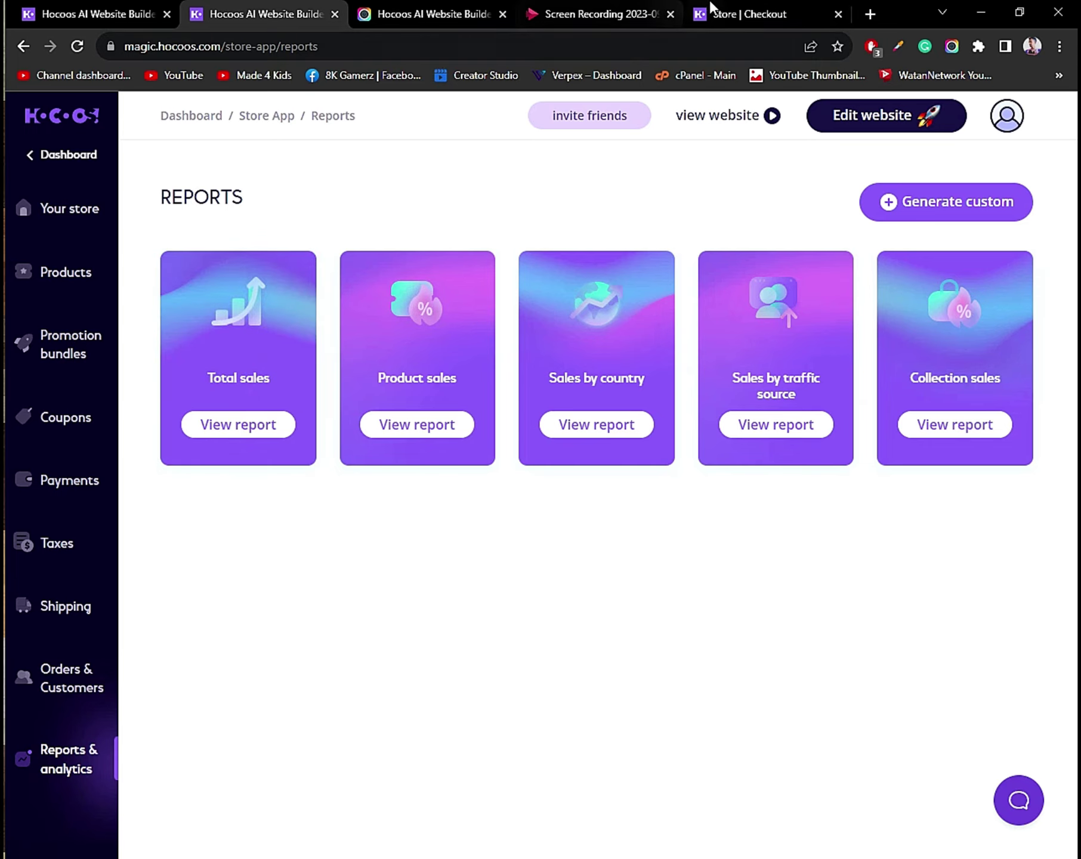
left_click(724, 9)
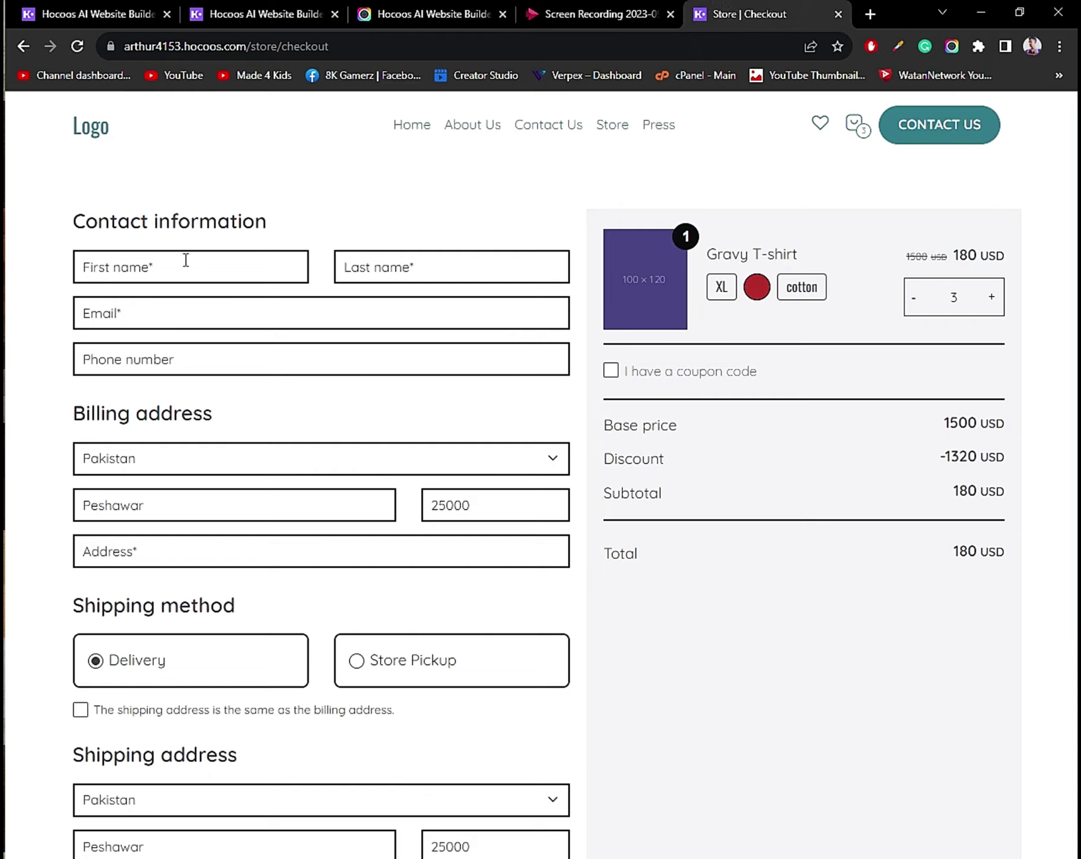
Browse the store collection and open the Gravy T-shirt page, priced 60 USD.
left_click(611, 127)
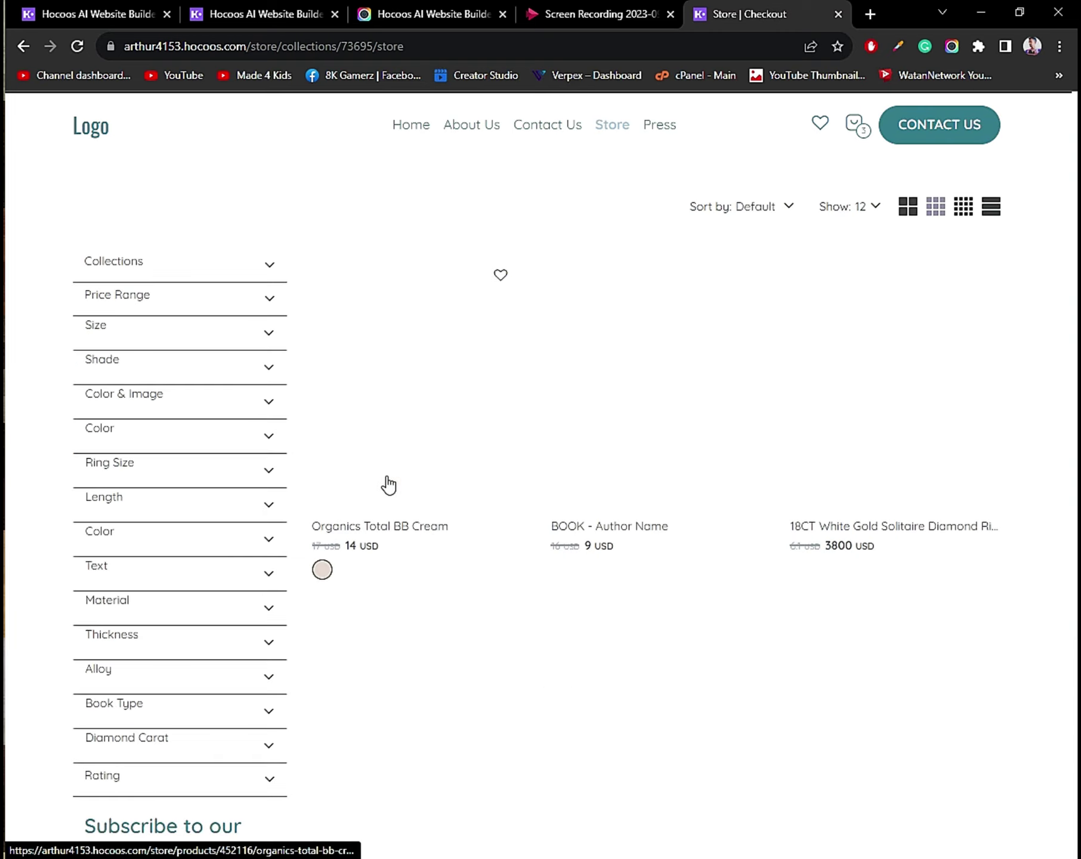
scroll(386, 482, "down", 8)
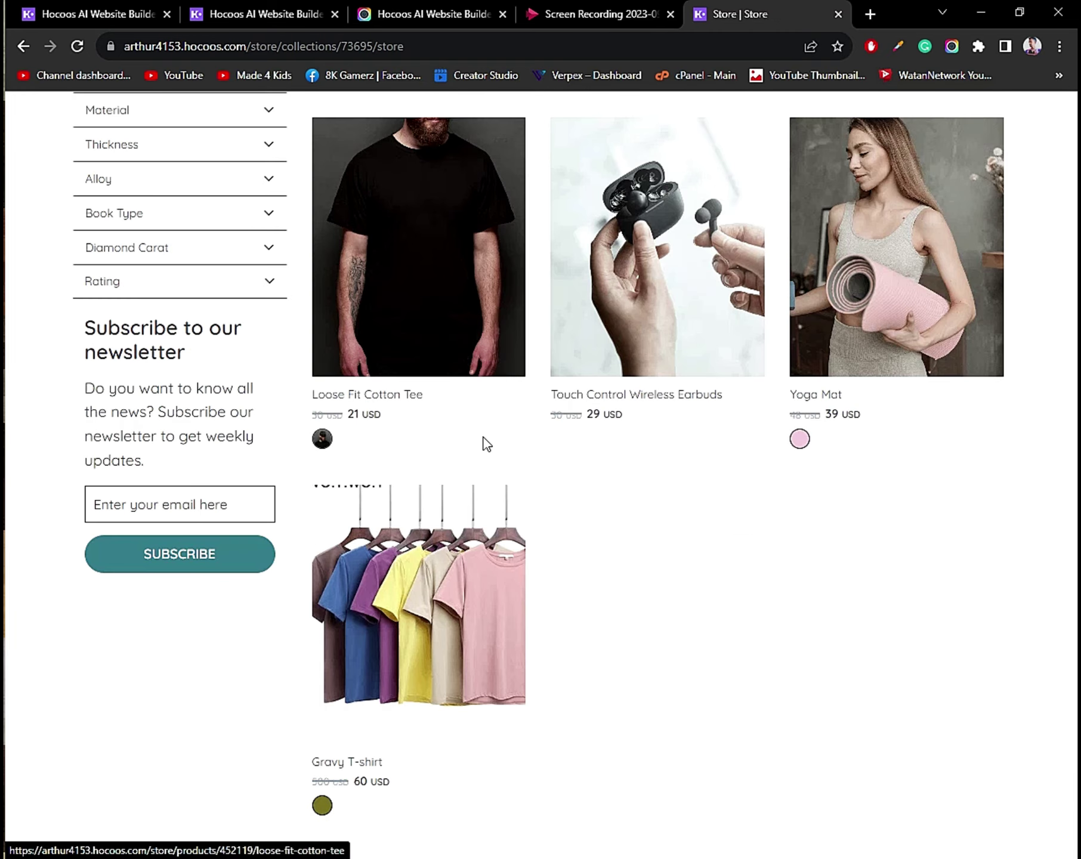
left_click(394, 619)
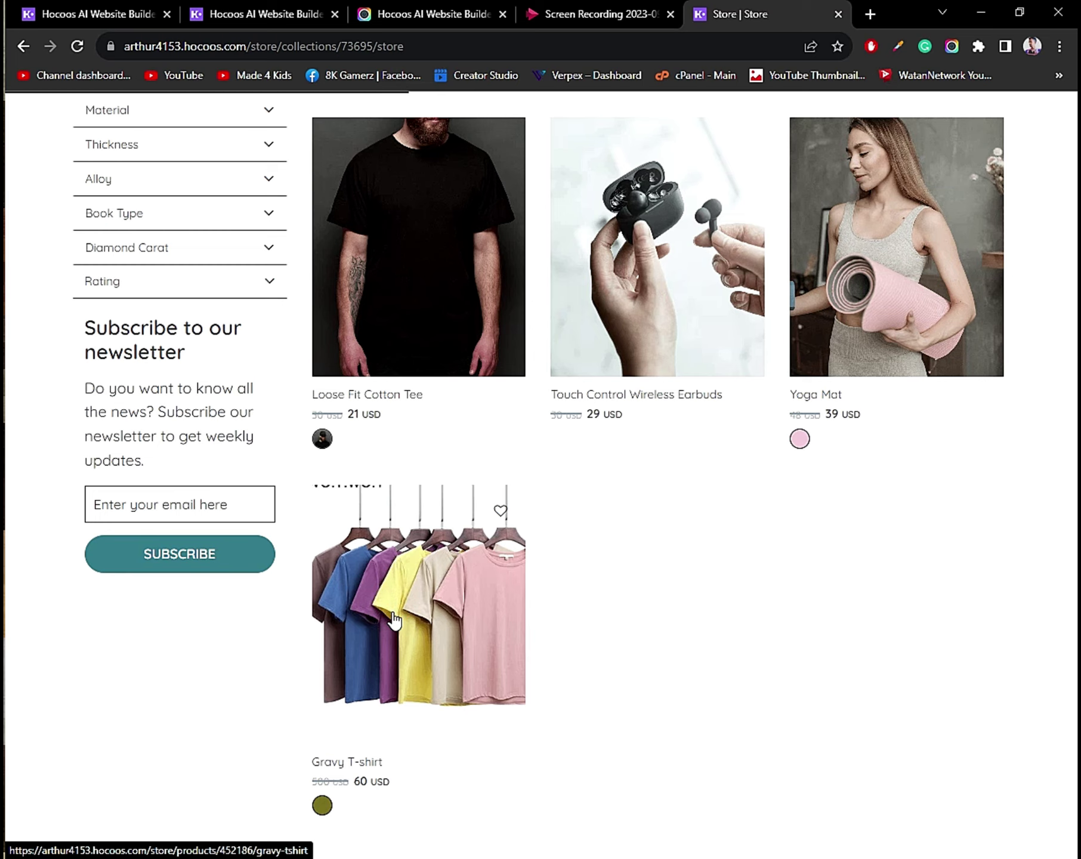
left_click(396, 610)
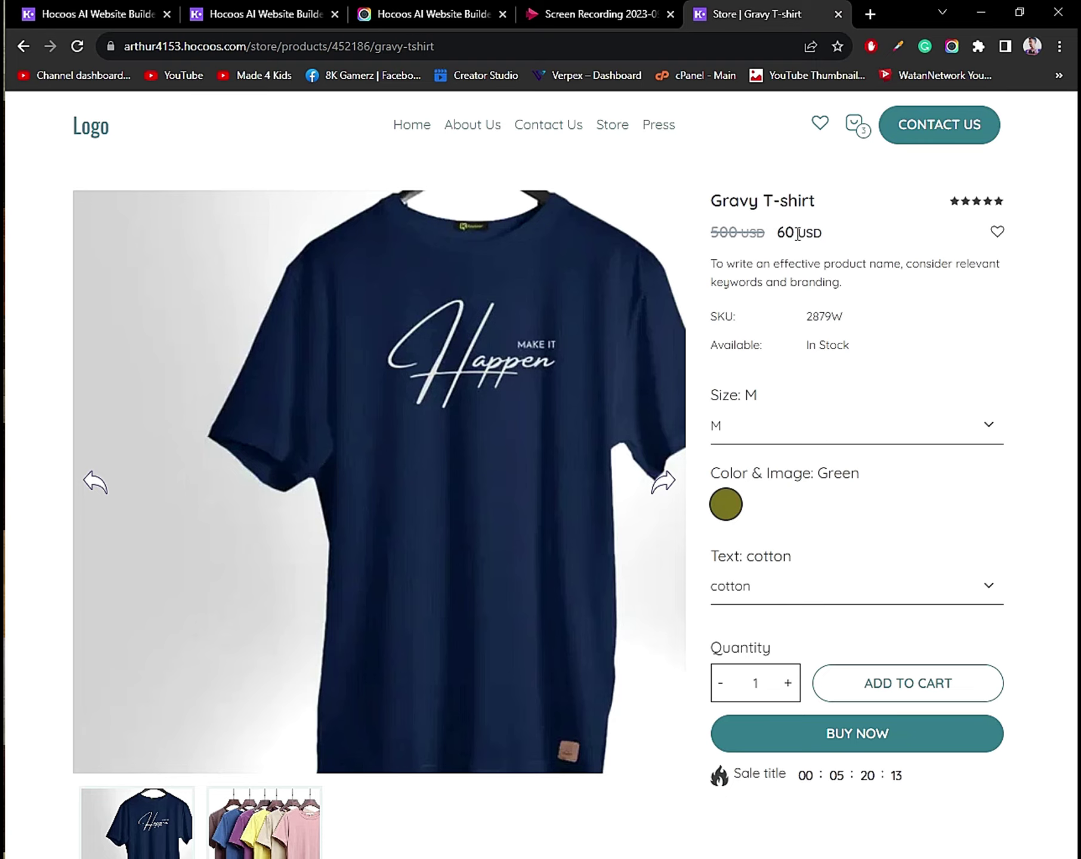
View the multicolour shirt photo and add the Gravy T-shirt to the wishlist.
scroll(570, 383, "down", 3)
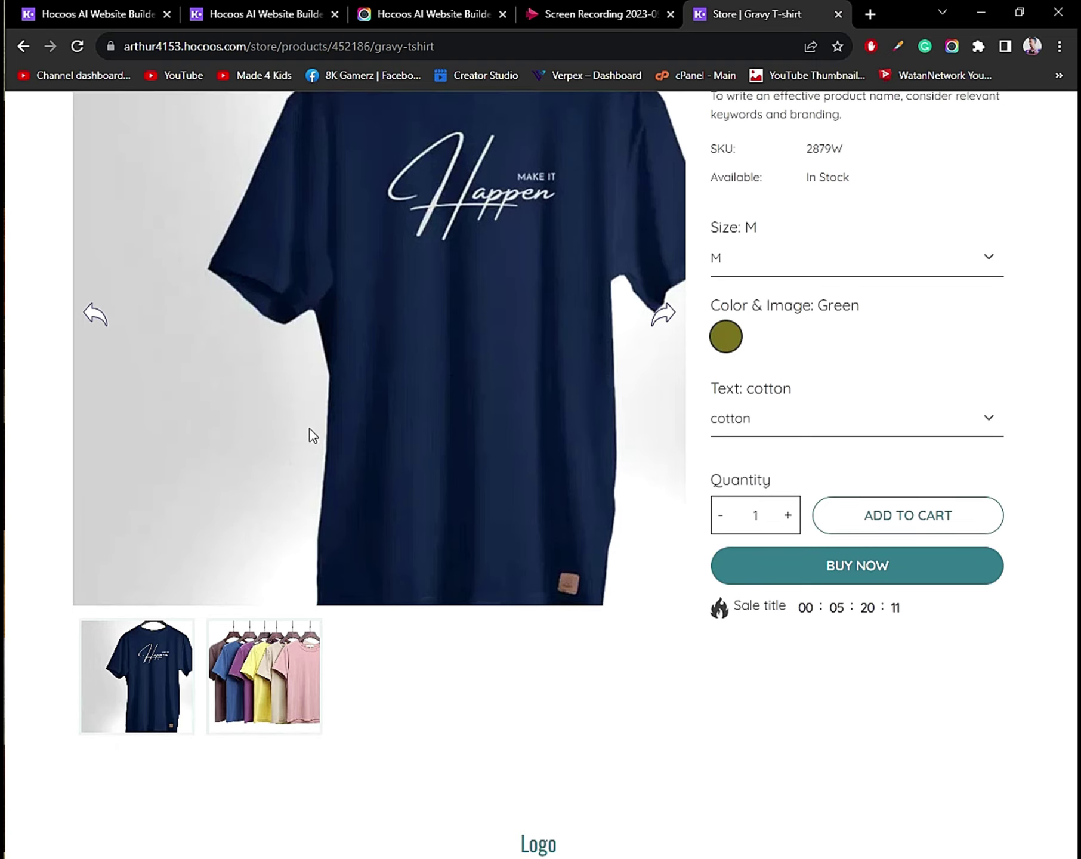
left_click(285, 667)
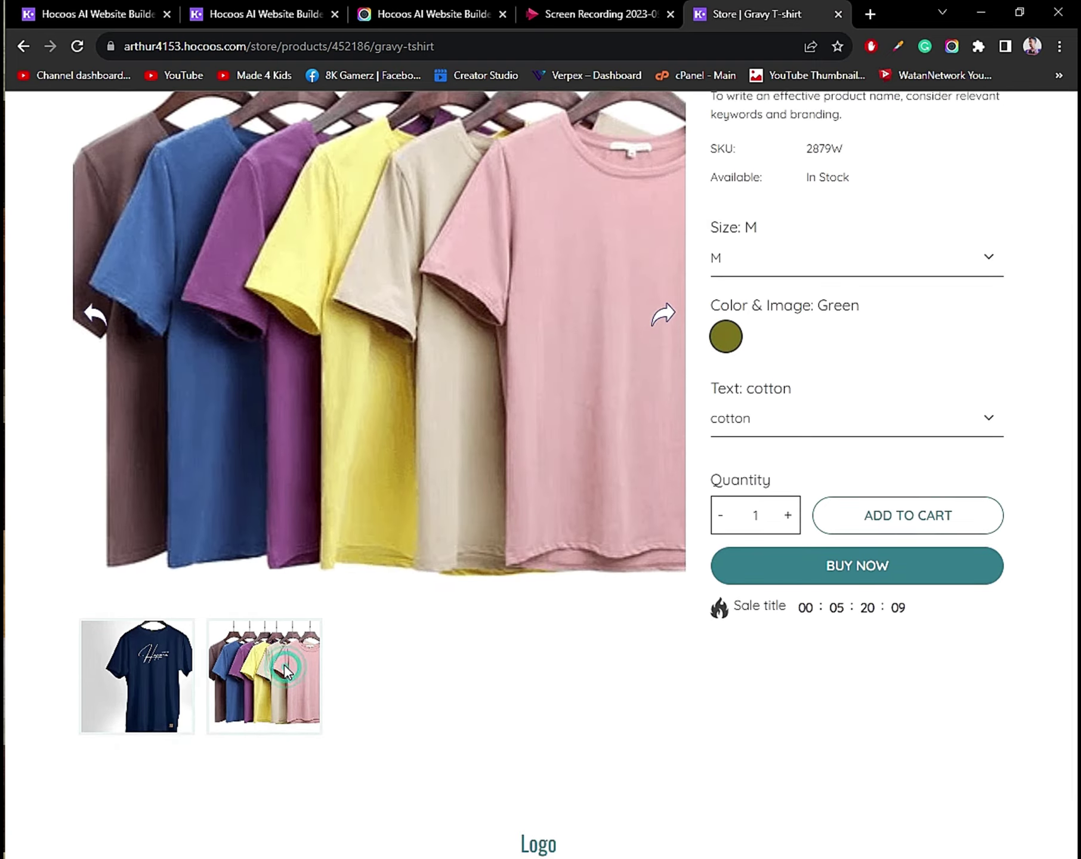
scroll(764, 268, "up", 3)
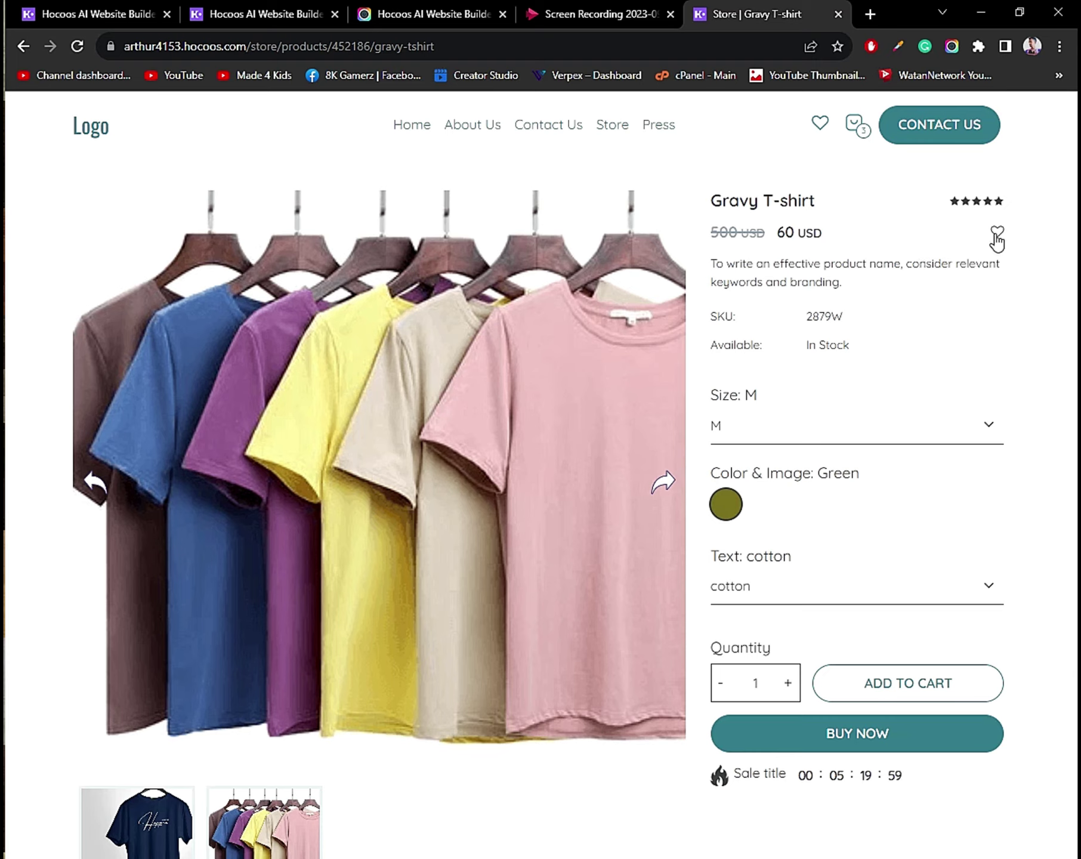
left_click(996, 236)
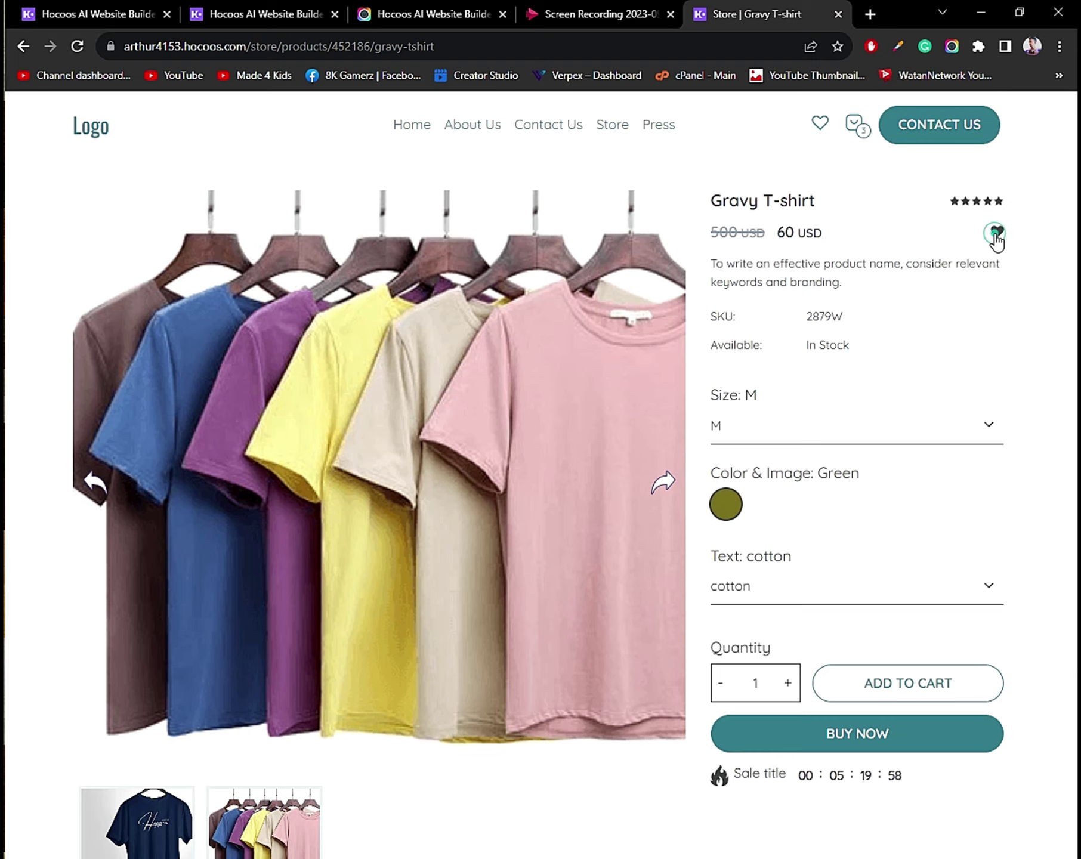
Choose XL, red and cotton, raise the quantity twice, and buy now for a 370 USD checkout.
left_click(758, 440)
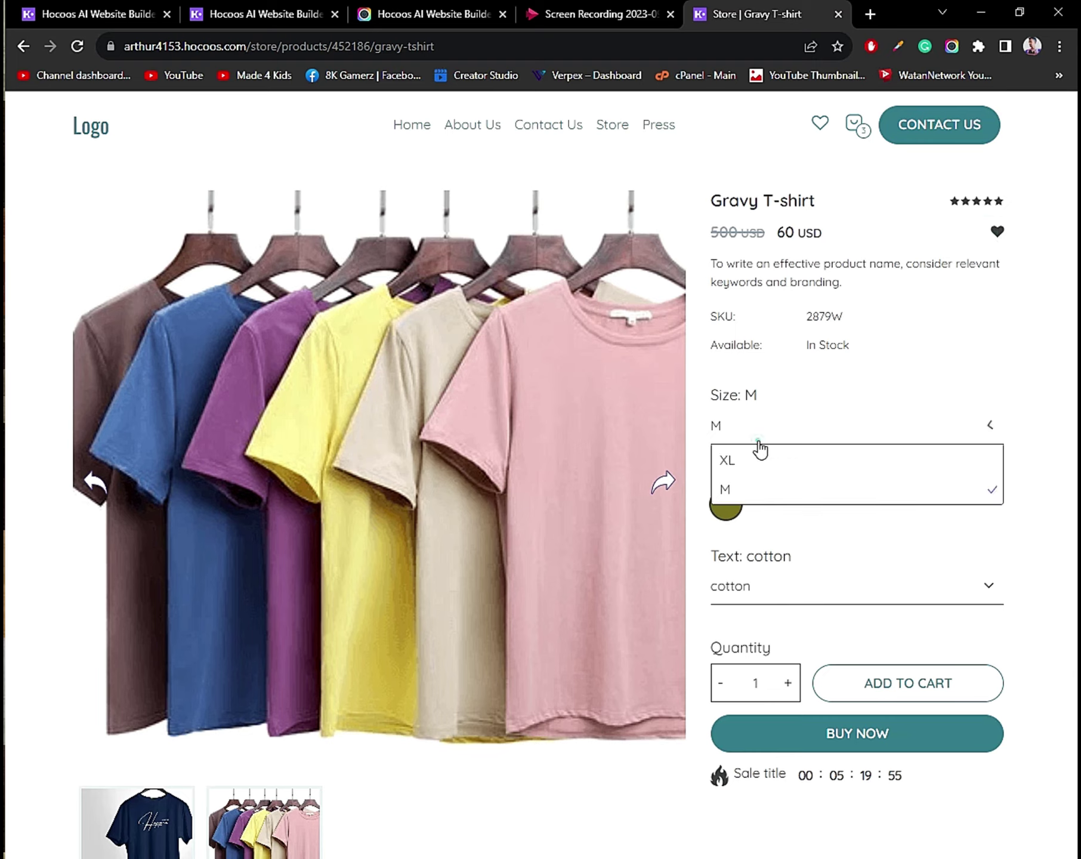
left_click(821, 466)
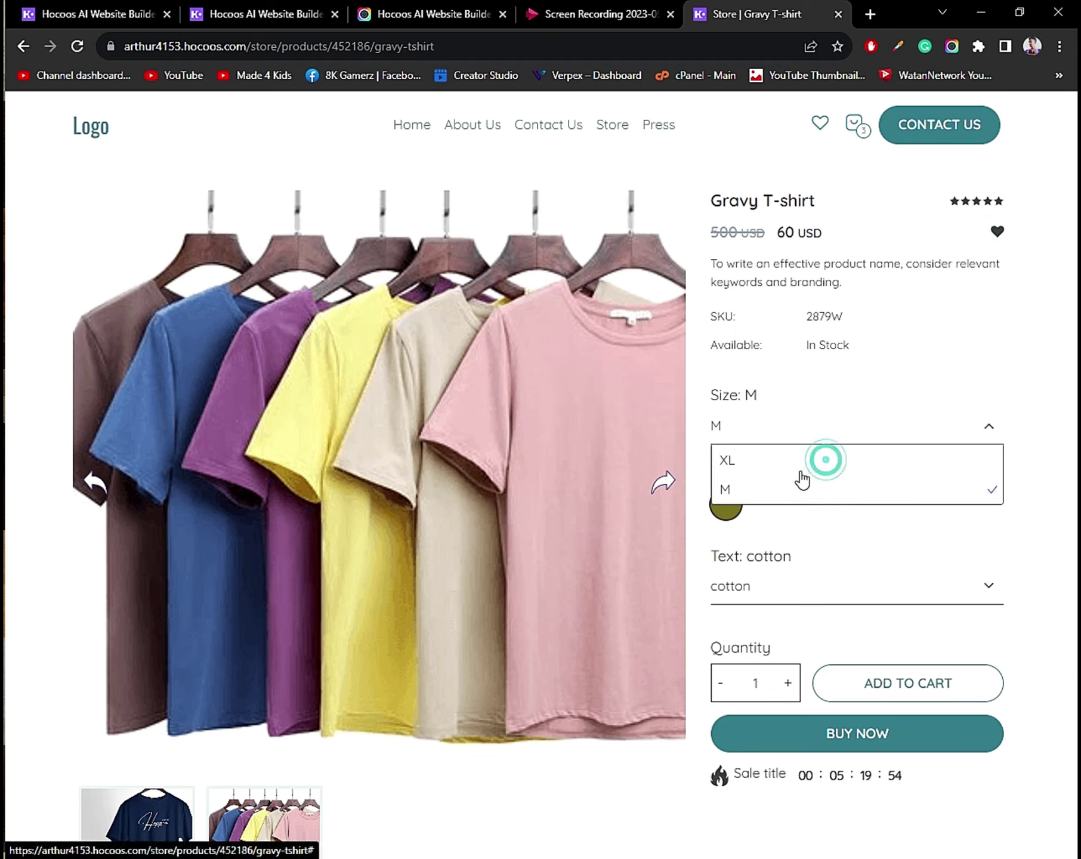
left_click(751, 461)
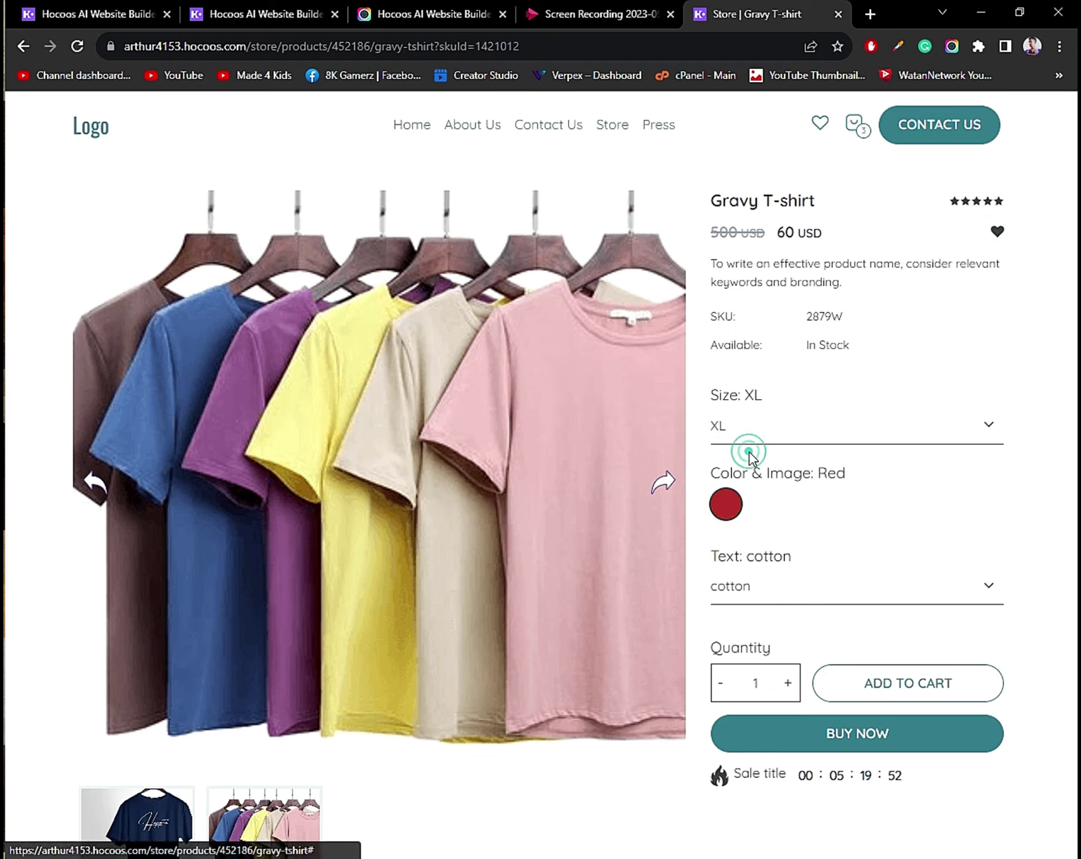
left_click(729, 506)
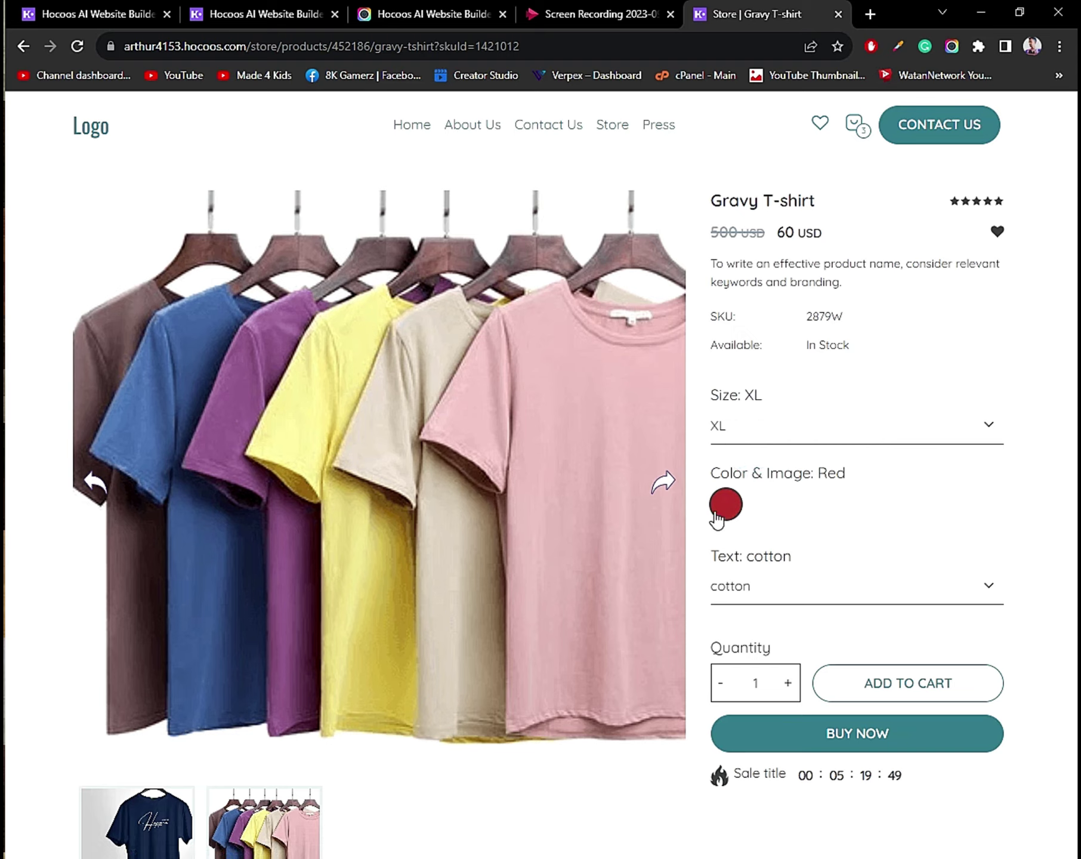
left_click(753, 603)
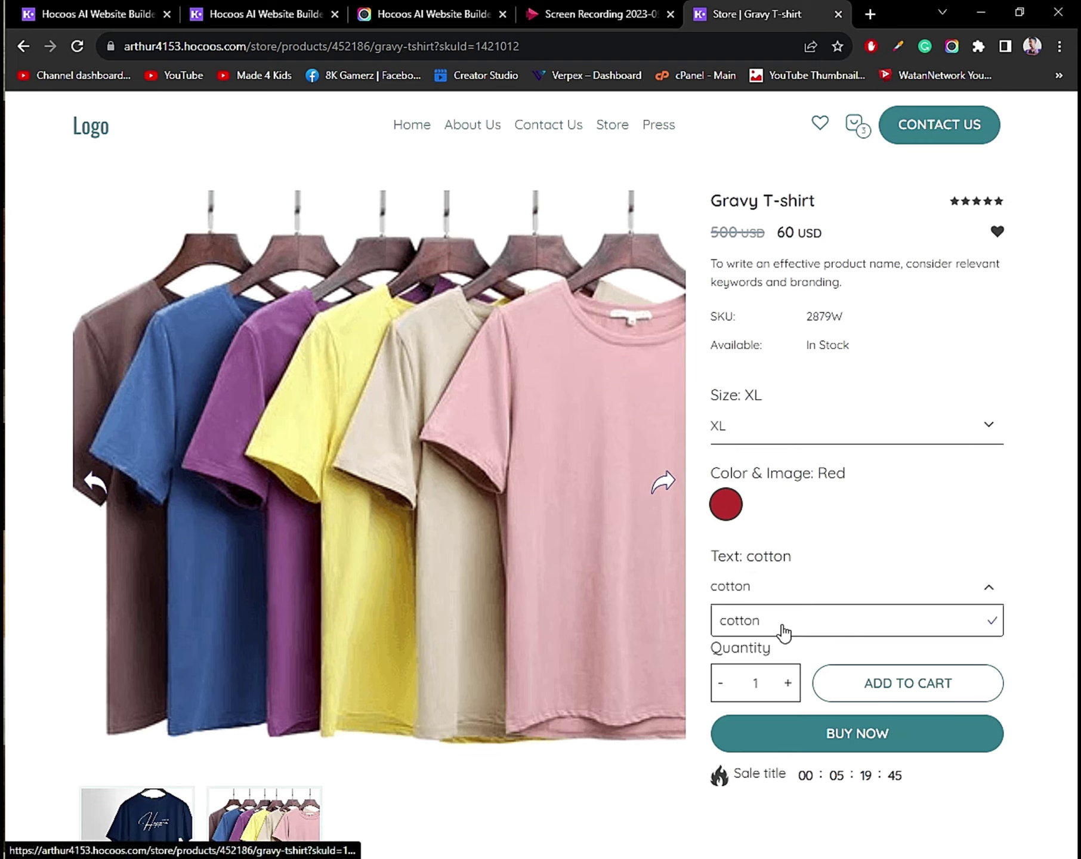
left_click(789, 684)
left_click(788, 684)
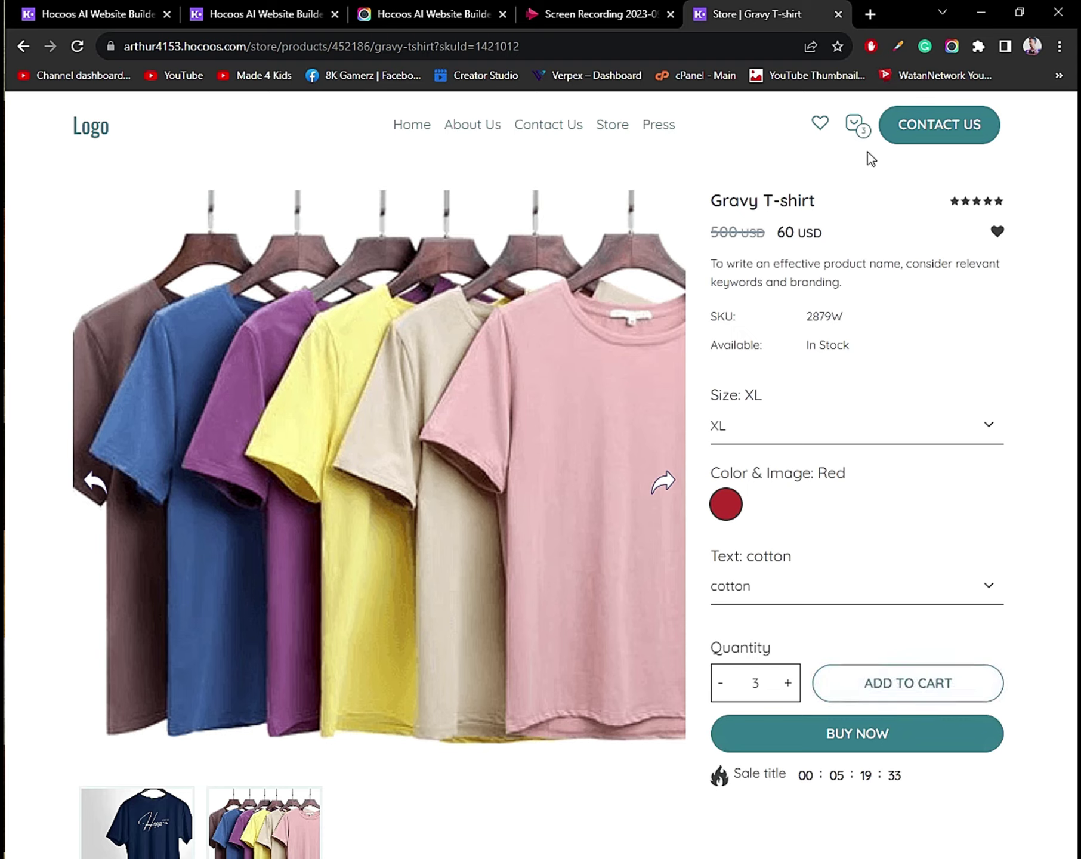
left_click(813, 745)
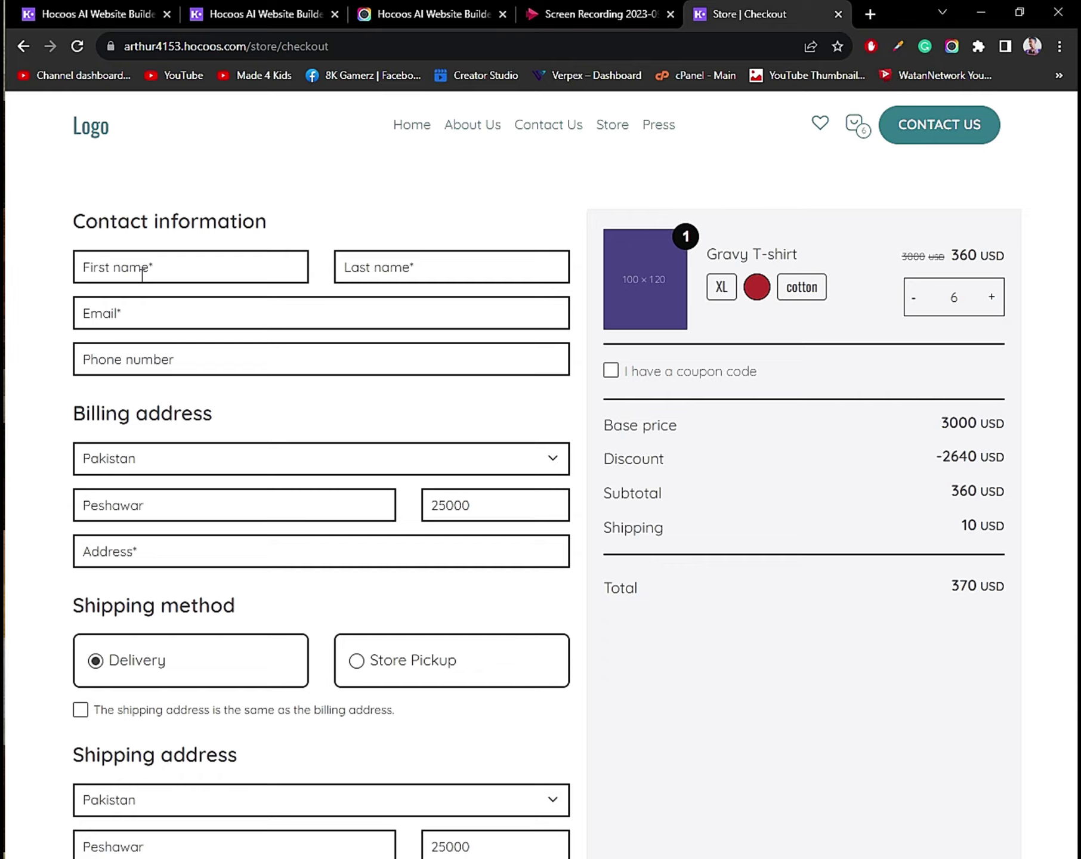
Fill in the buyer's first name, last name, e-mail address and phone number.
left_click(142, 271)
key("Tab")
key("Tab")
left_click(166, 358)
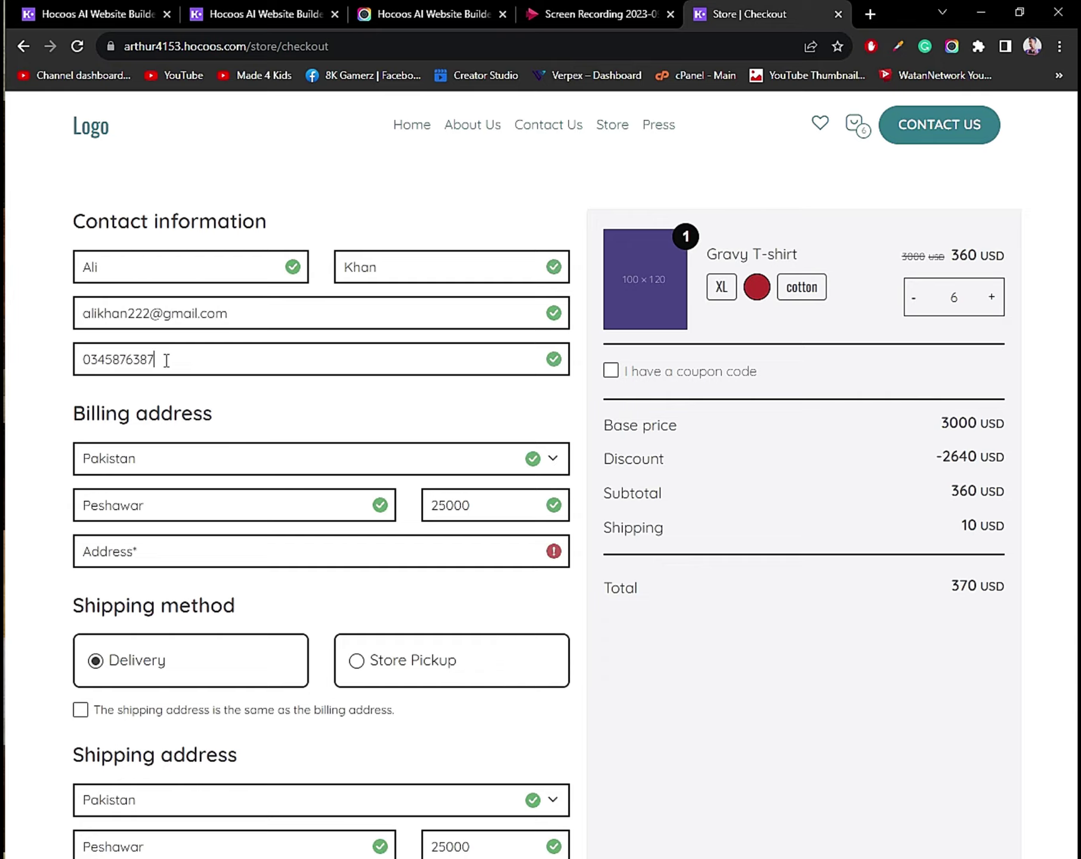
Set the billing country to Canada with Alberta province and enter the street address.
left_click(164, 458)
type("c")
left_click(108, 587)
left_click(499, 458)
left_click(164, 552)
type("fake street ")
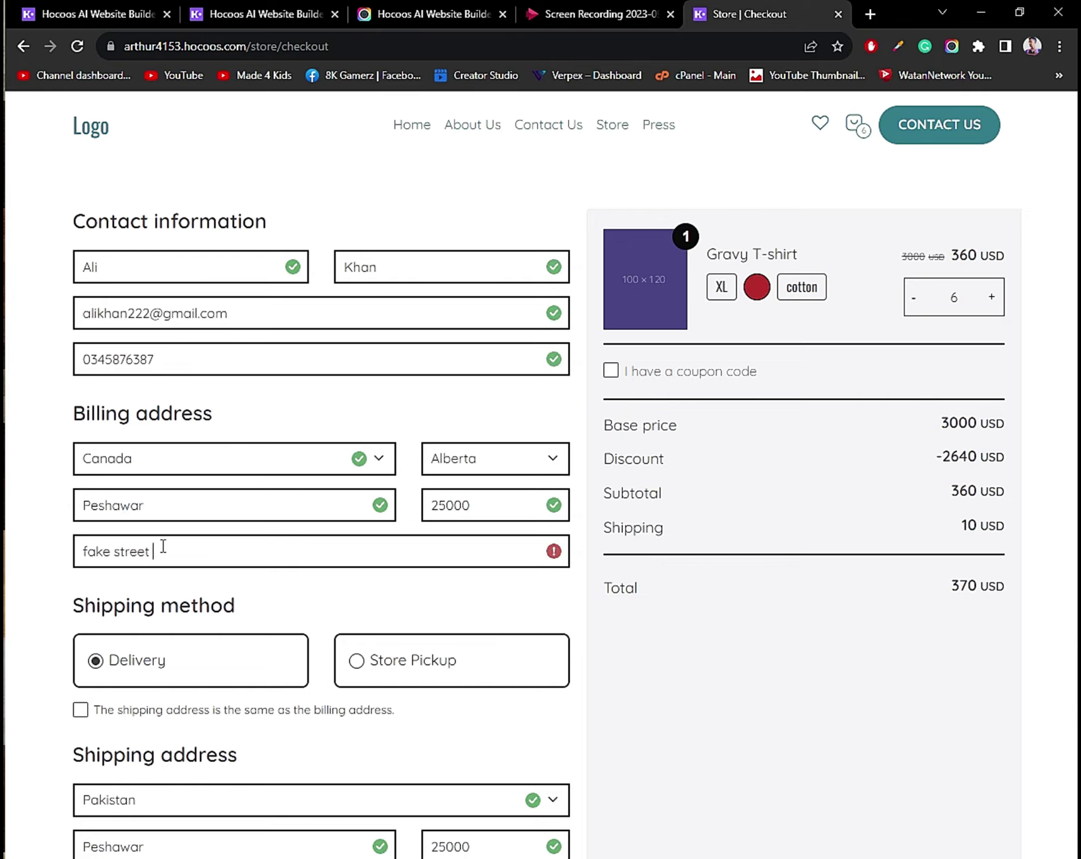
type("123")
Keep Delivery shipping, use the billing address for shipping, and tick 'I have a coupon code'.
scroll(304, 633, "down", 3)
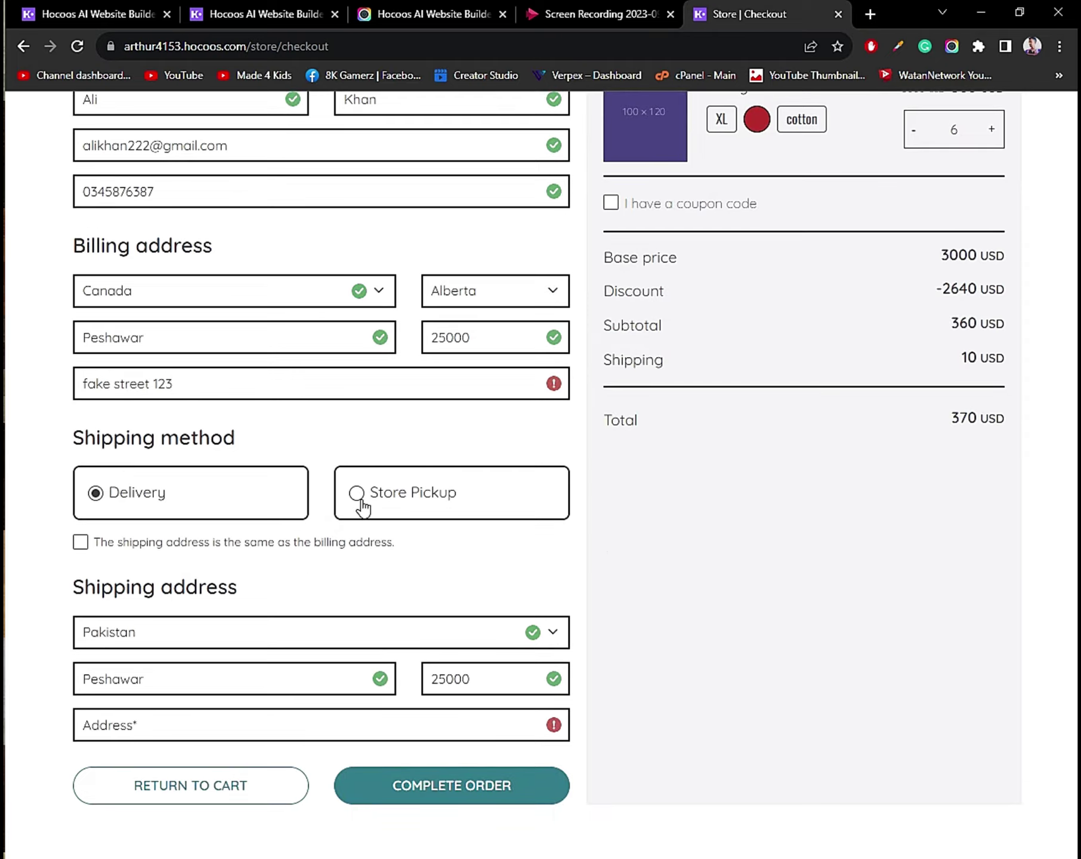
left_click(117, 505)
left_click(80, 542)
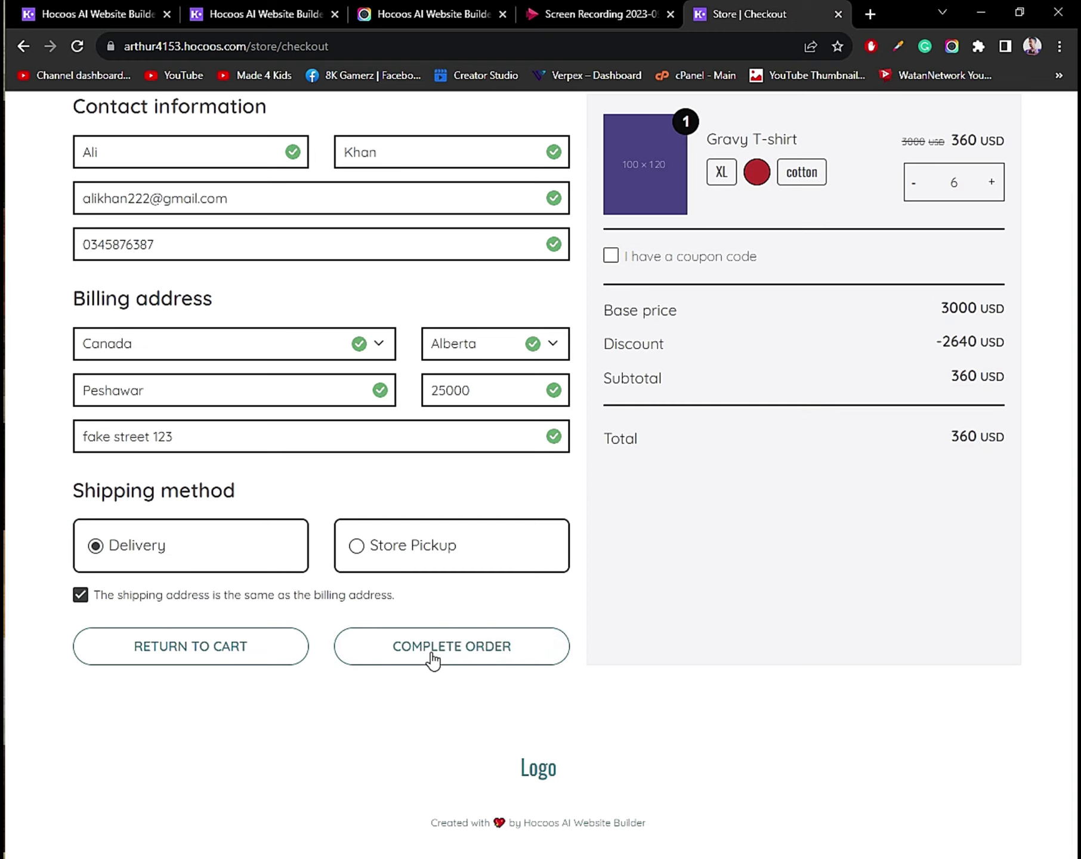
scroll(668, 409, "up", 2)
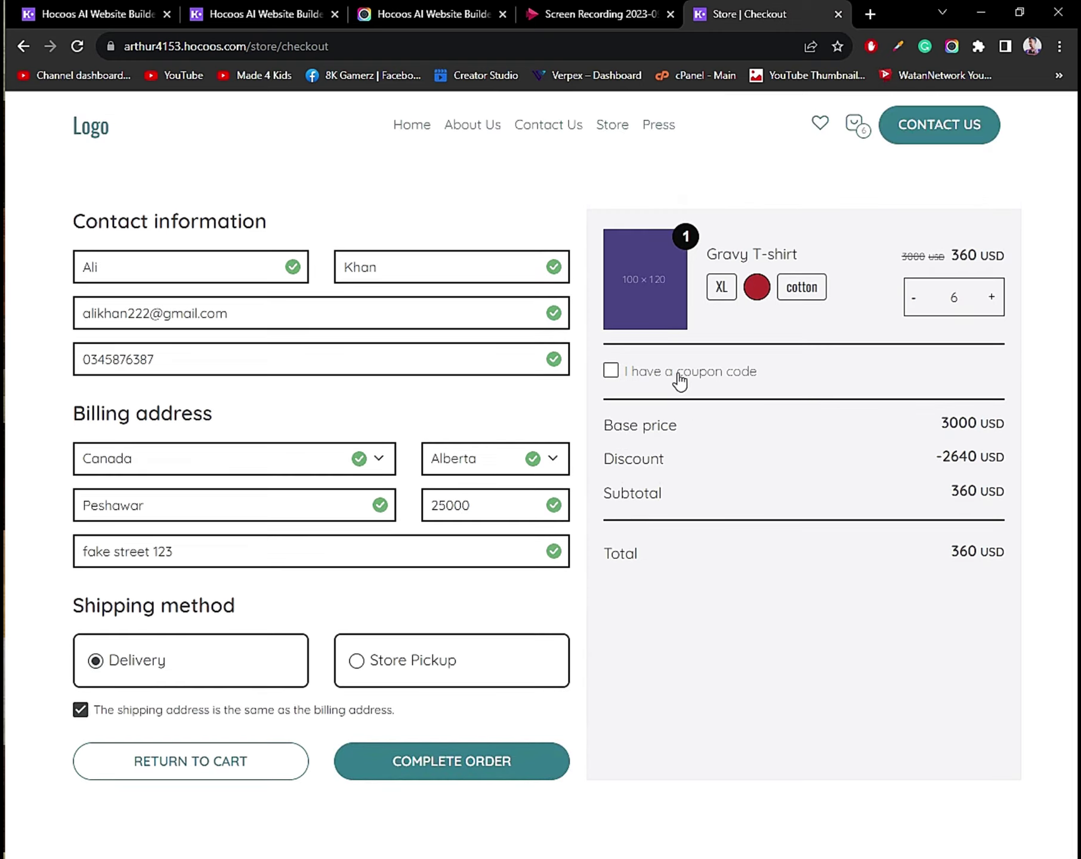
left_click(613, 380)
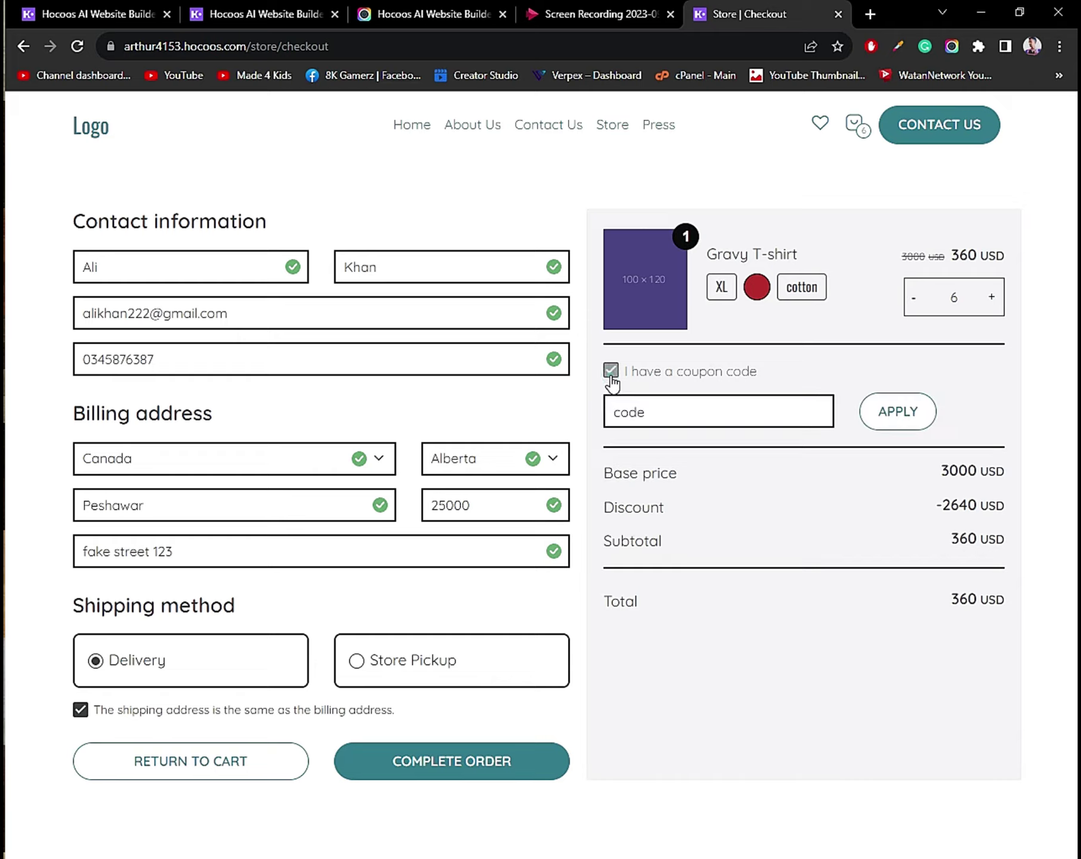
Enter coupon code FIRST10 and apply it to the order.
left_click(686, 412)
type("FIR")
key("BackSpace")
key("BackSpace")
left_click(894, 411)
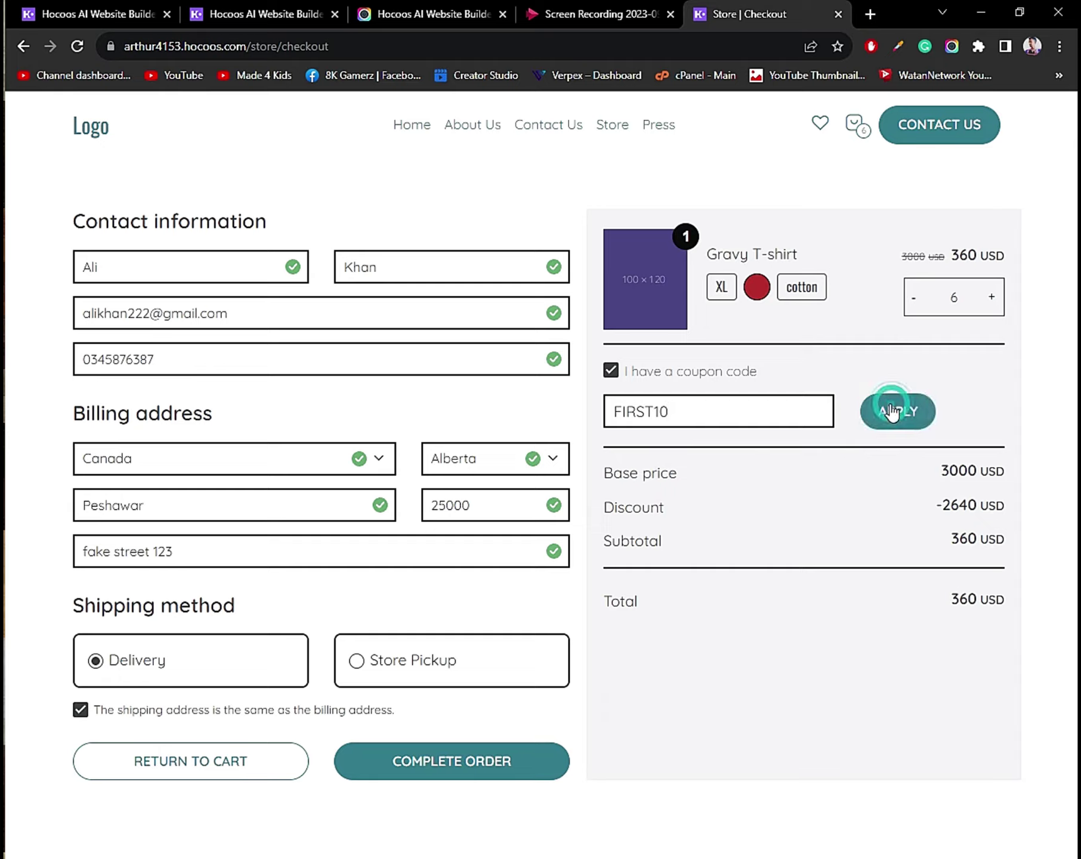
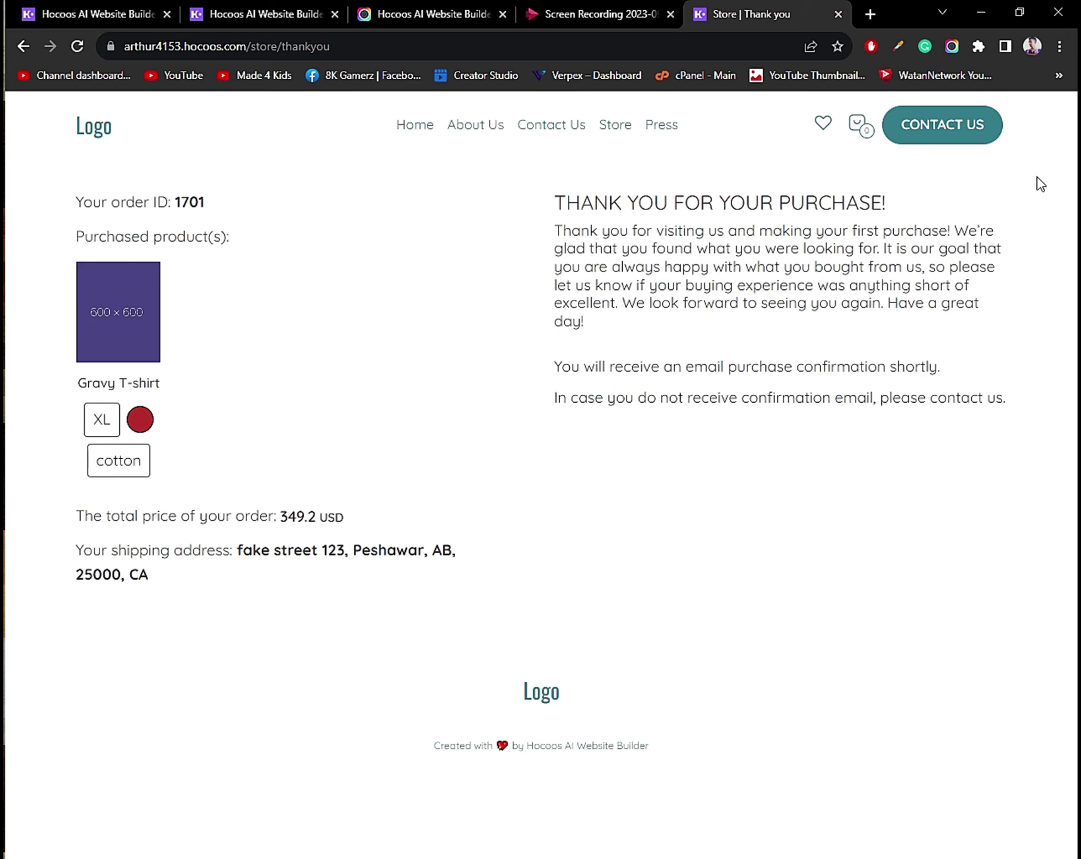
Reload the Reports dashboard and show the orders list with the pending 349.20 USD order.
left_click(269, 11)
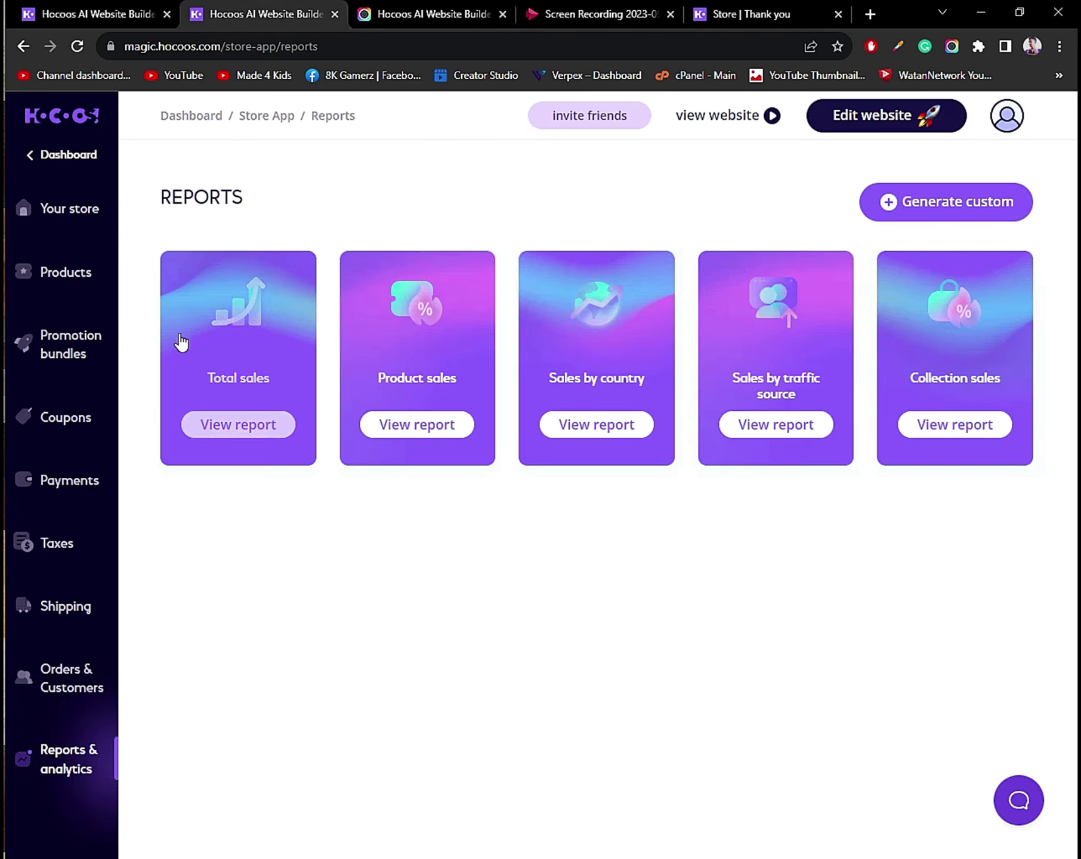
left_click(67, 45)
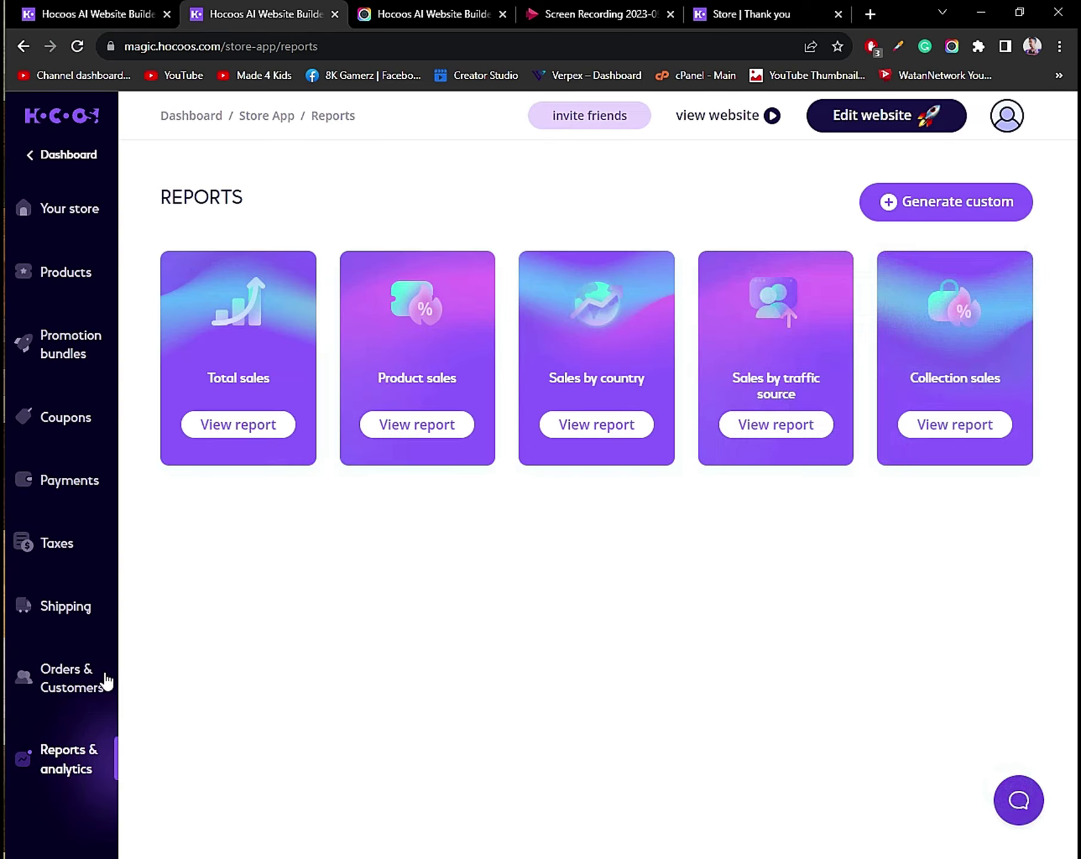
left_click(69, 678)
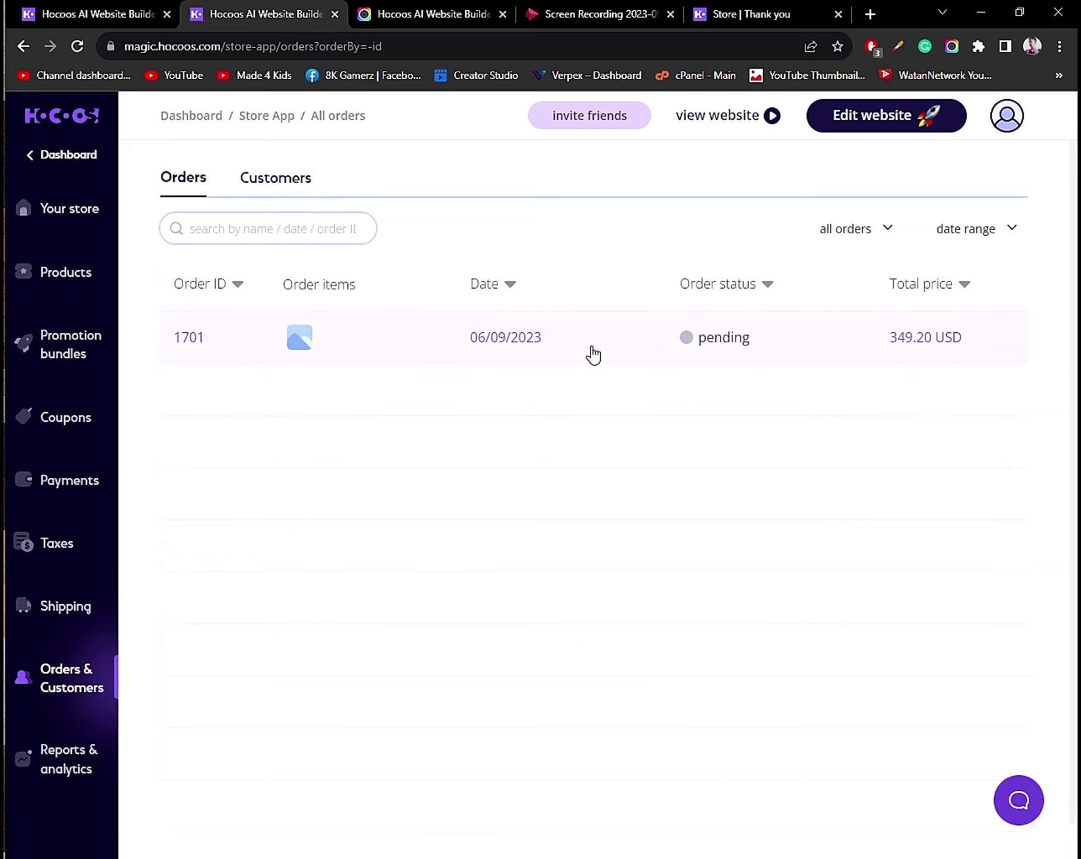
Open the new order's details and view the buyer's customer info and order history.
left_click(540, 337)
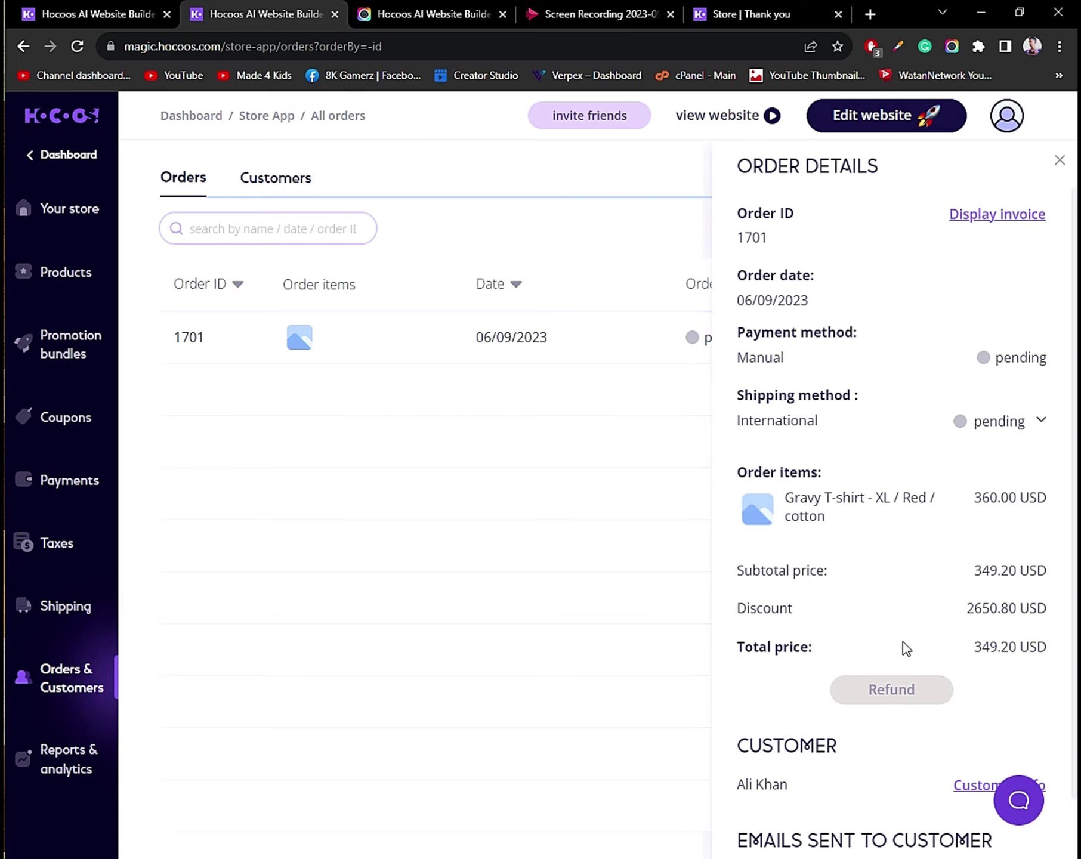
scroll(834, 659, "down", 2)
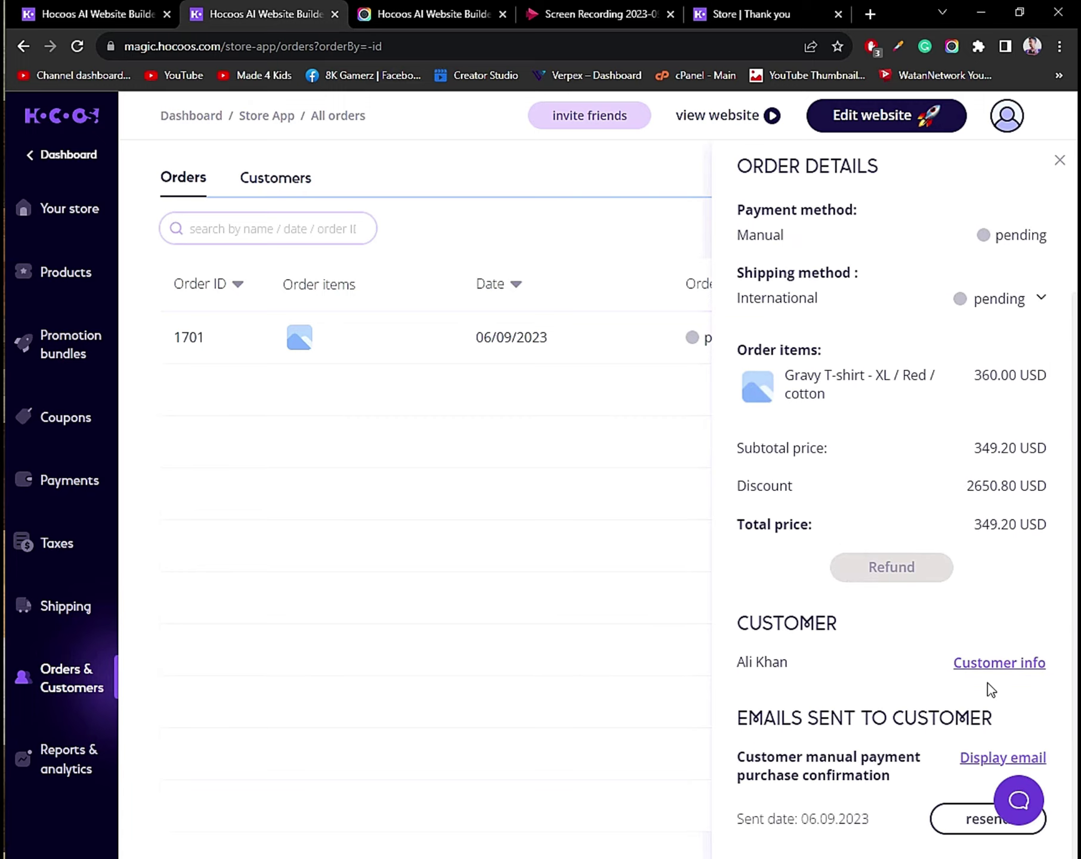
left_click(982, 661)
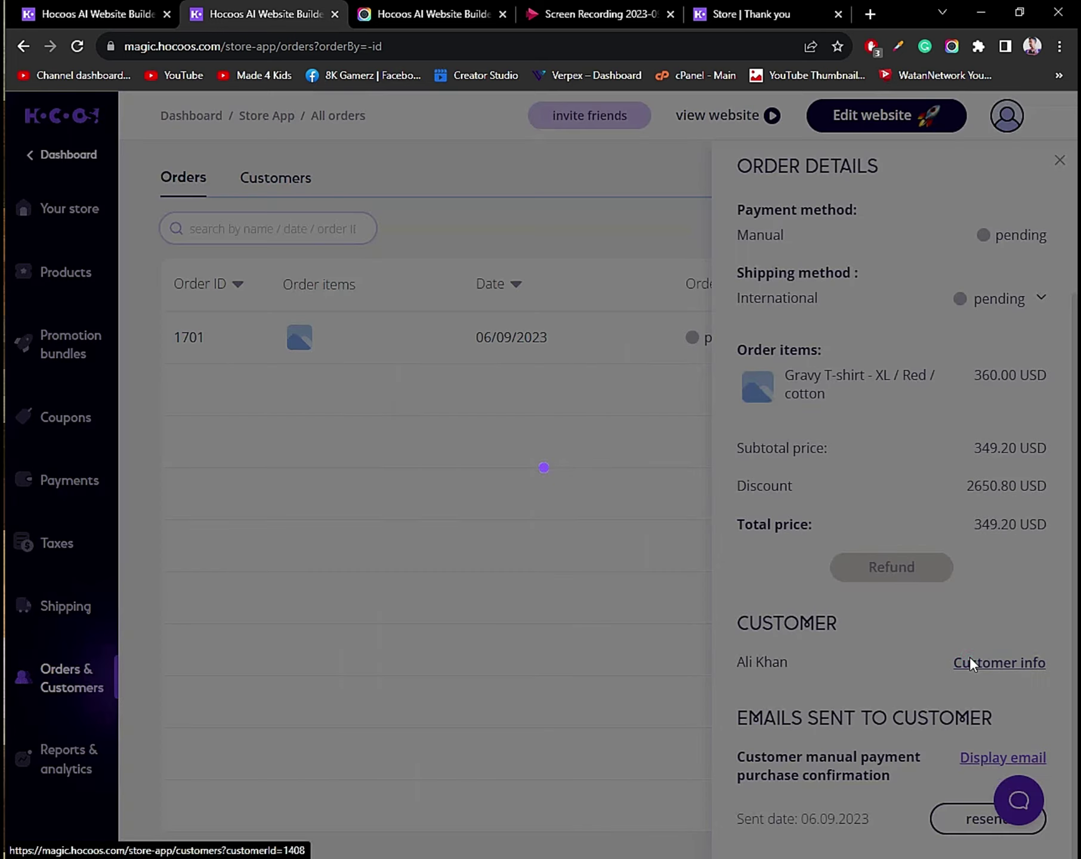
left_click(970, 660)
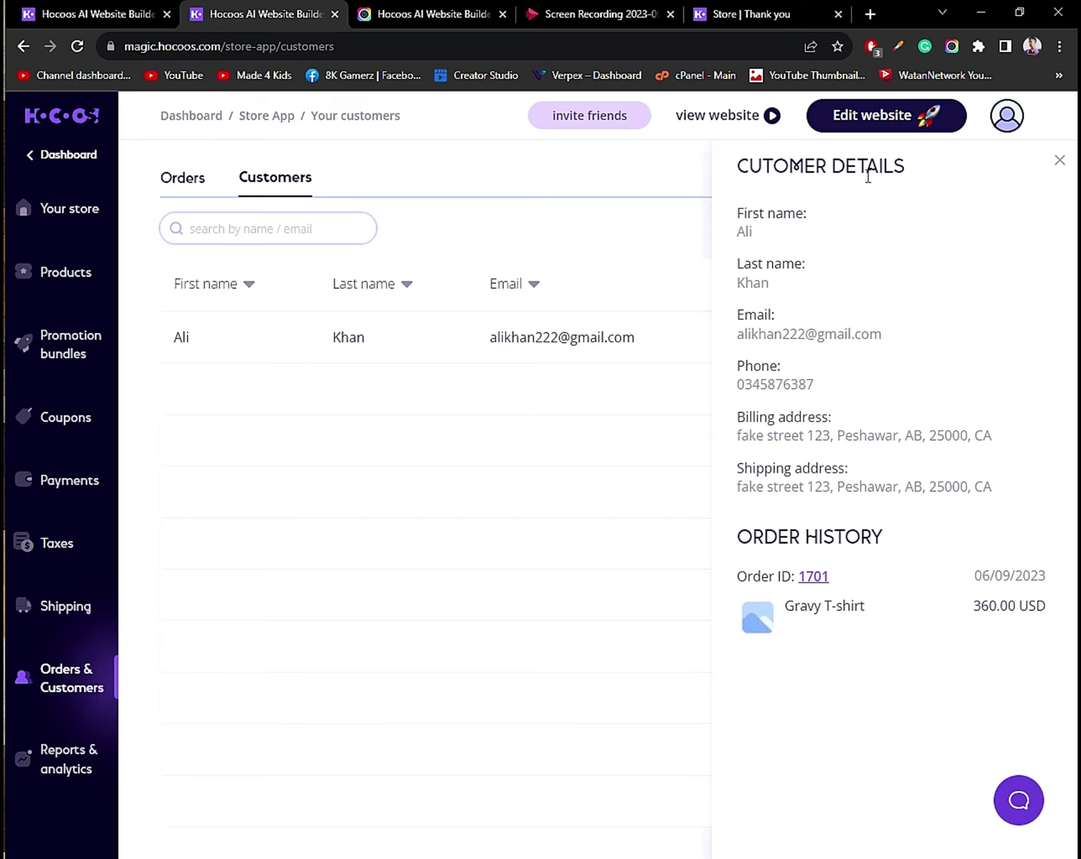
Close the customer details panel and return to the all-orders list.
left_click(1059, 163)
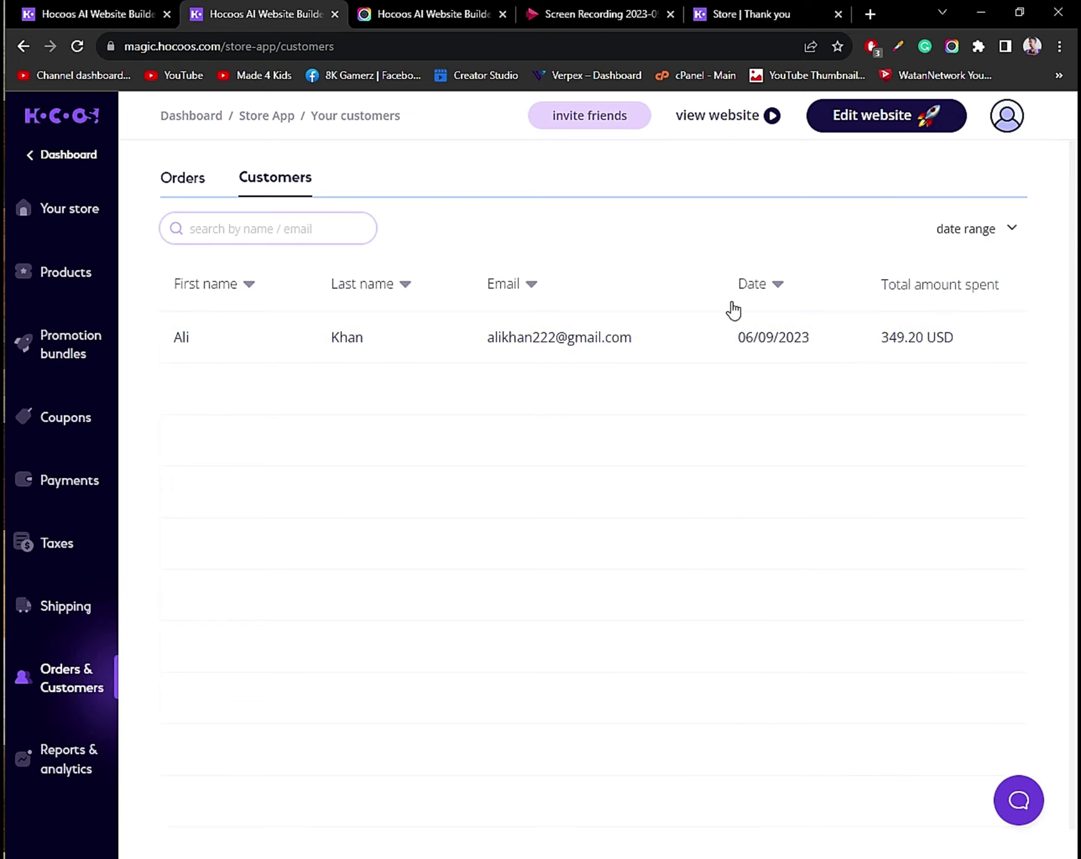
left_click(609, 329)
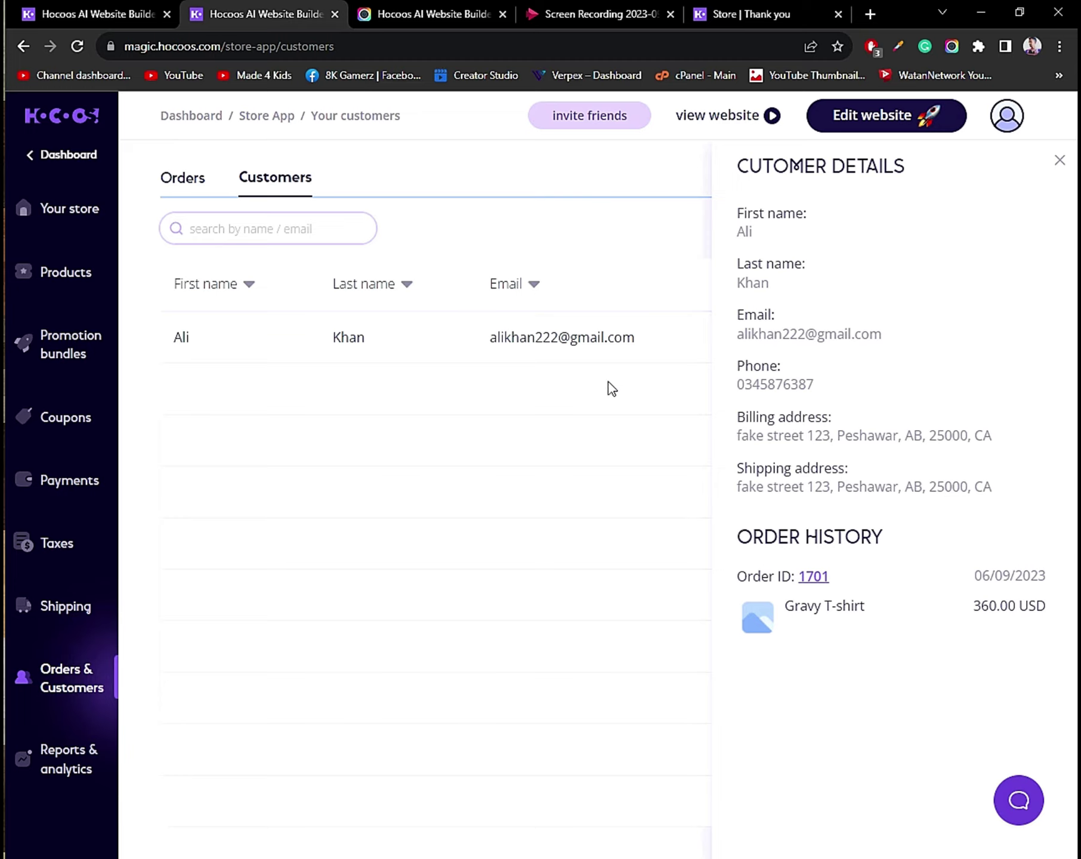
left_click(568, 479)
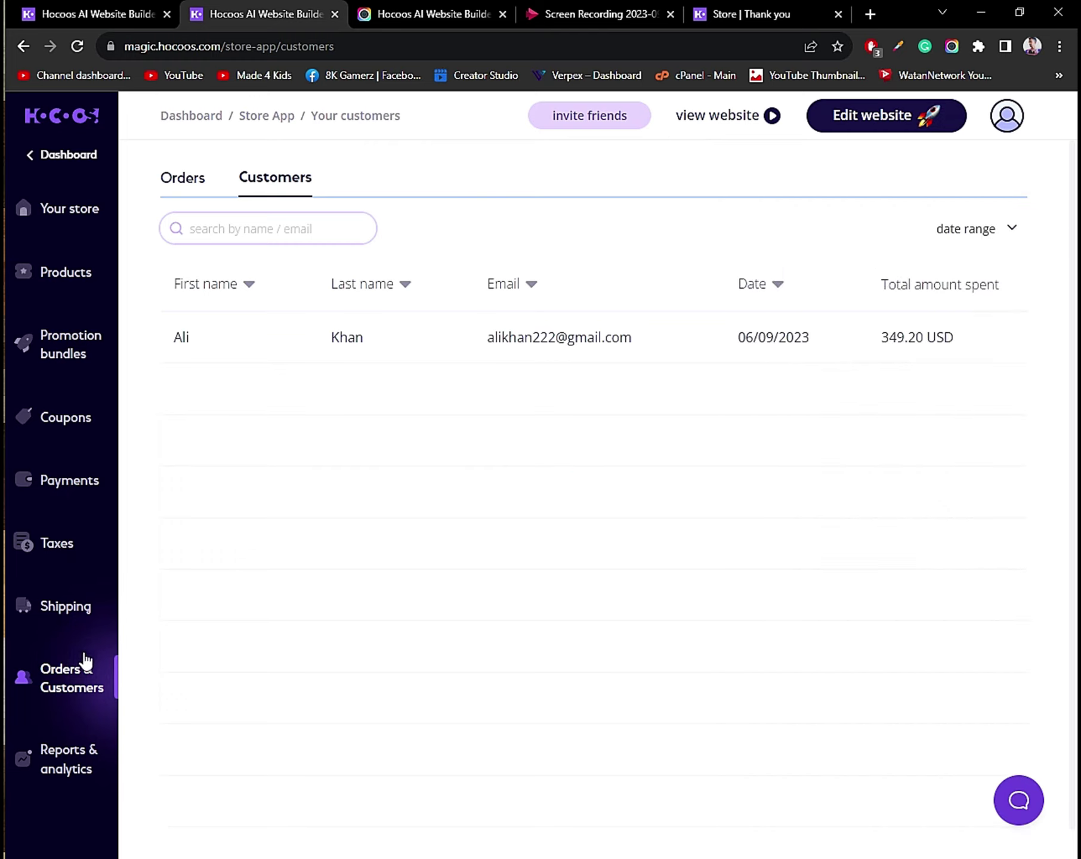
left_click(79, 680)
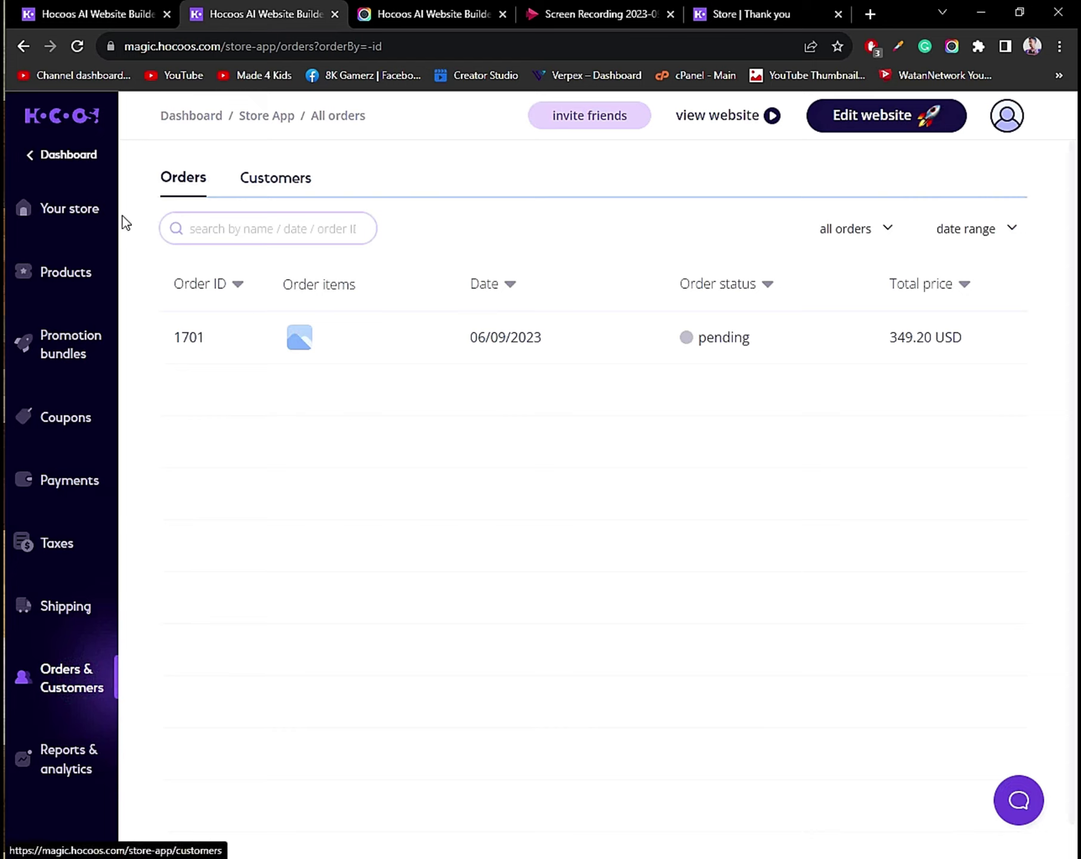
Sort orders by status and set the T-shirt order's shipping status to delivered.
left_click(765, 282)
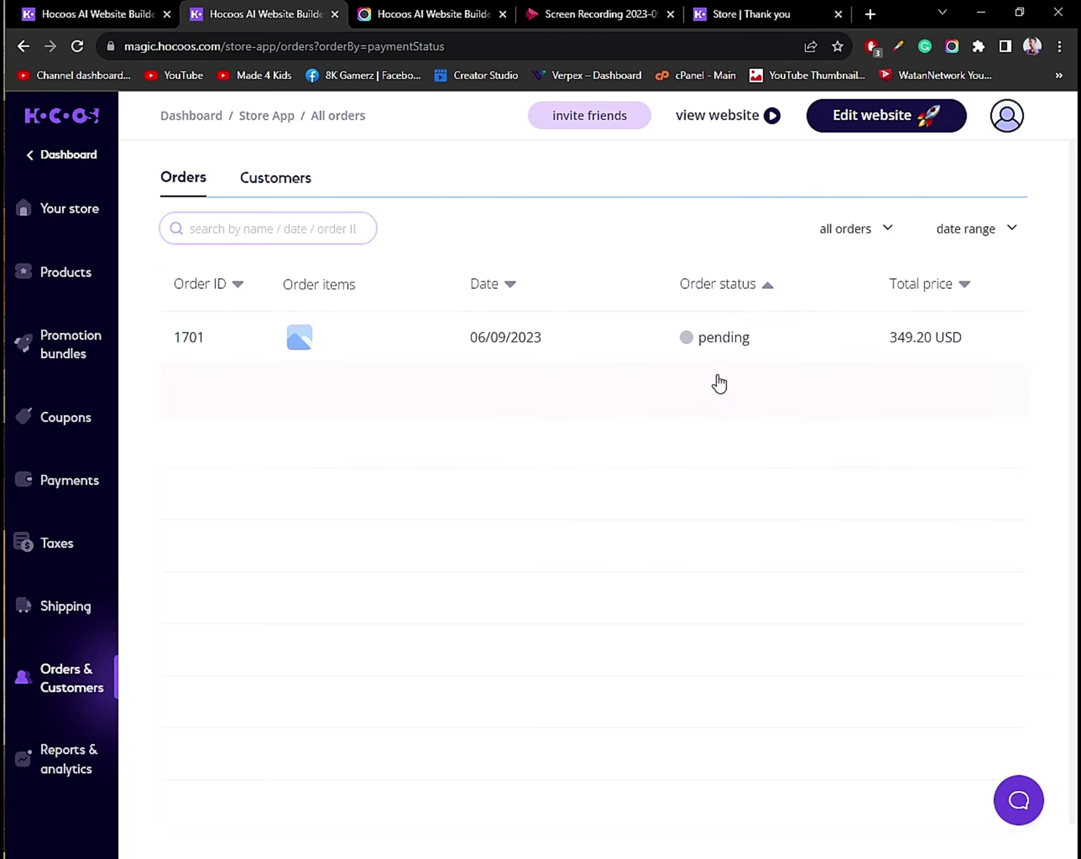
left_click(827, 337)
left_click(1034, 421)
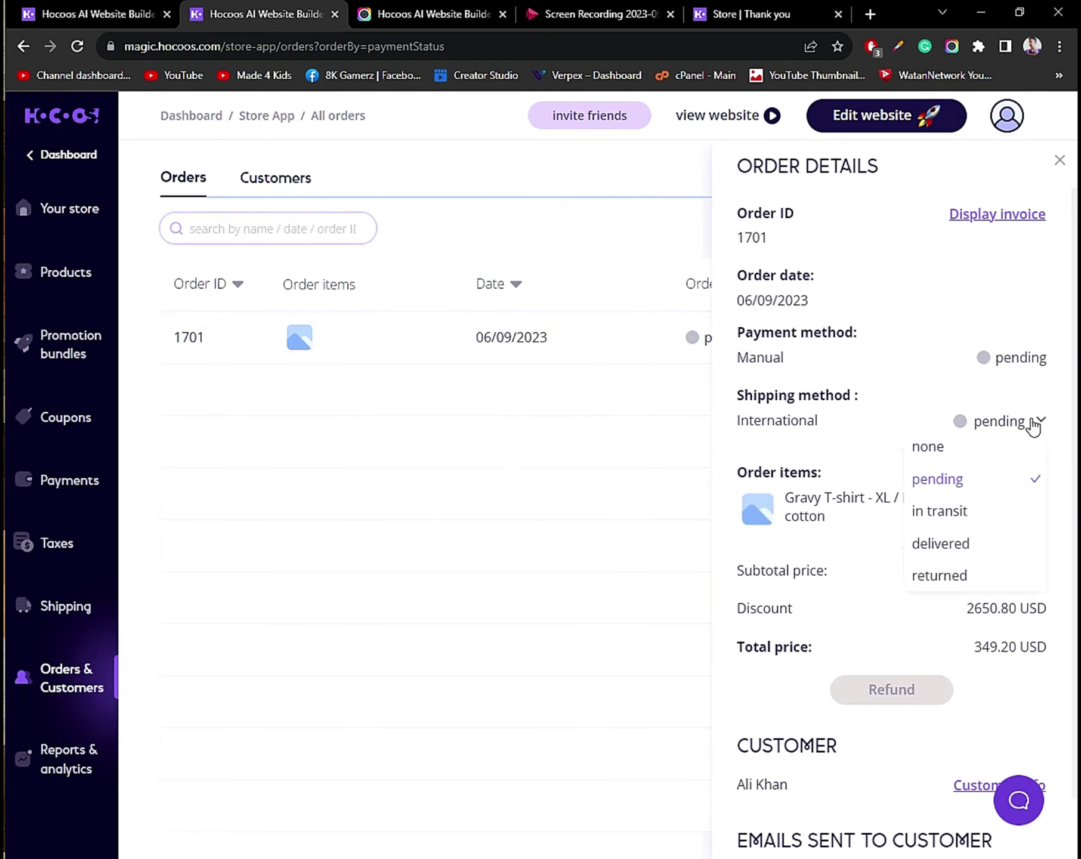
left_click(944, 539)
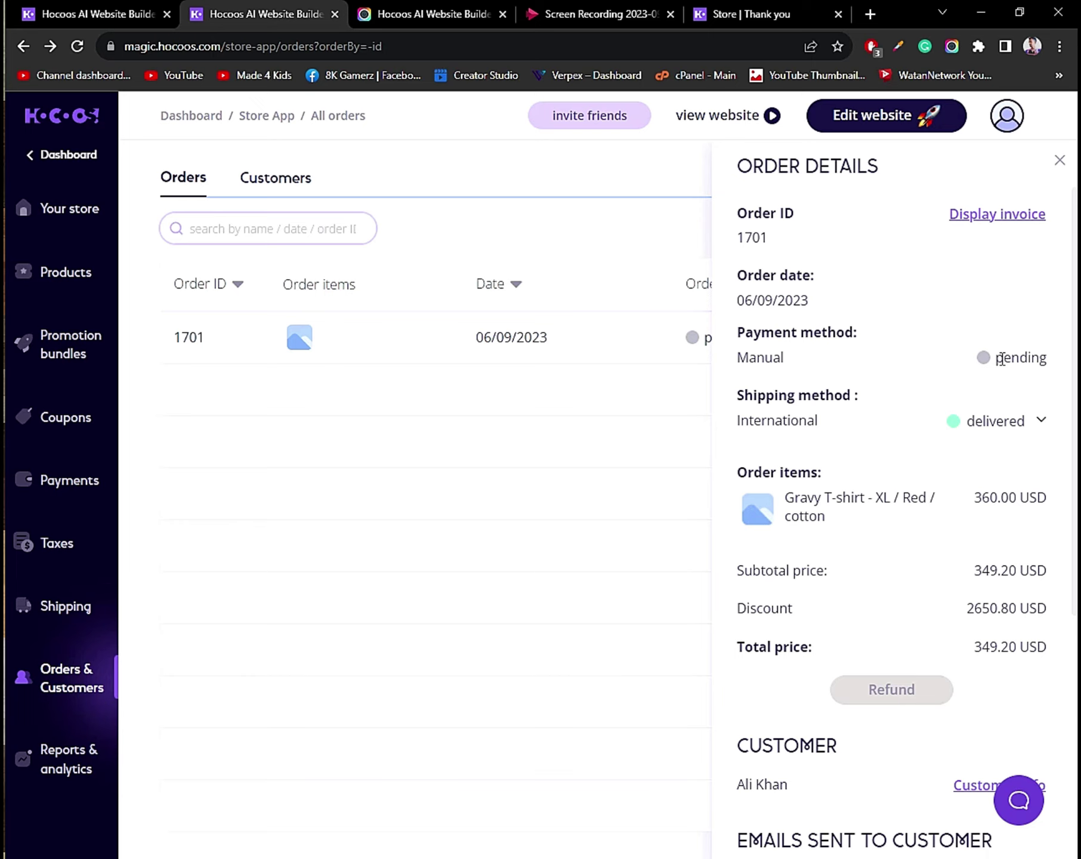
Open and close the support chat, then close the order details panel.
left_click(1021, 804)
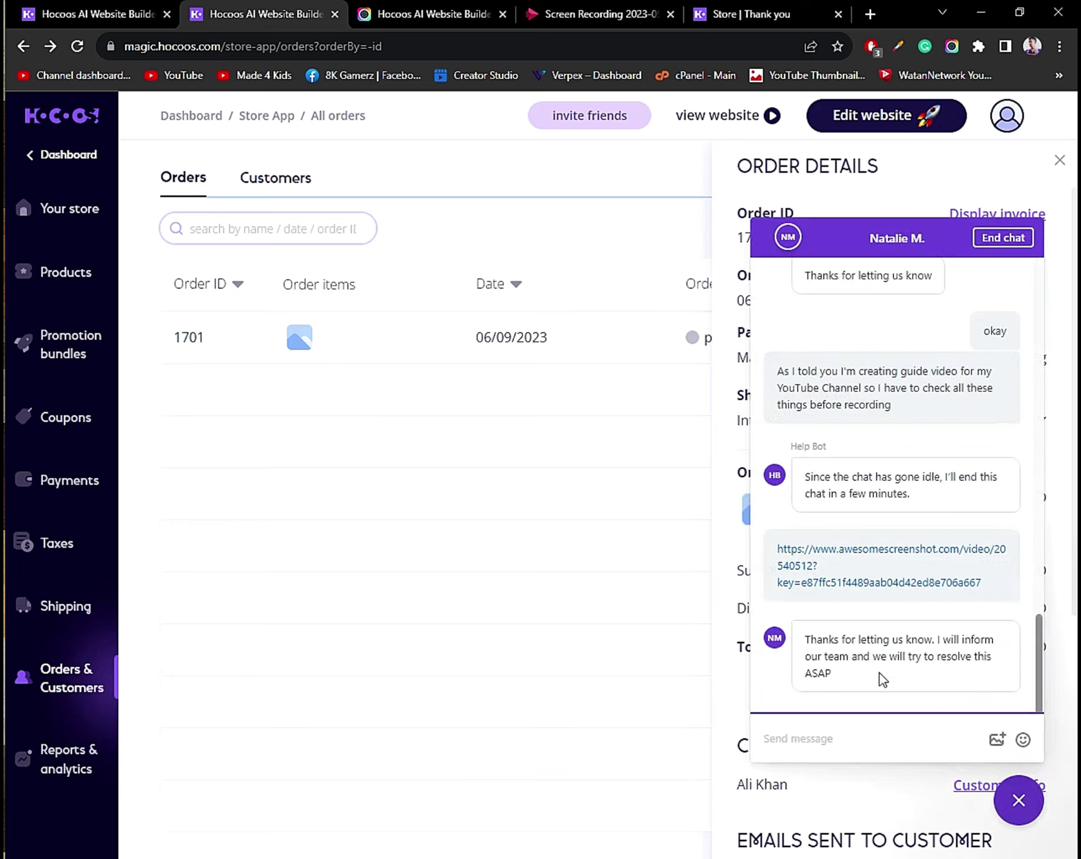
left_click(1021, 804)
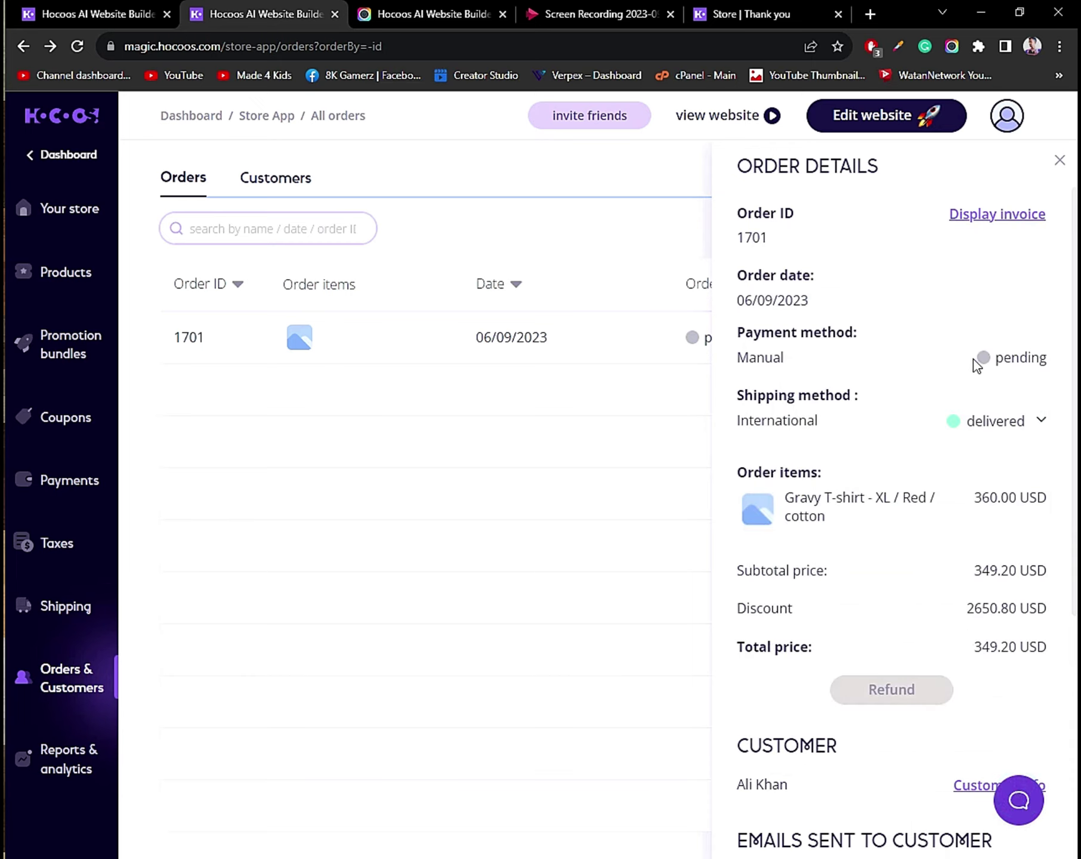
left_click(598, 386)
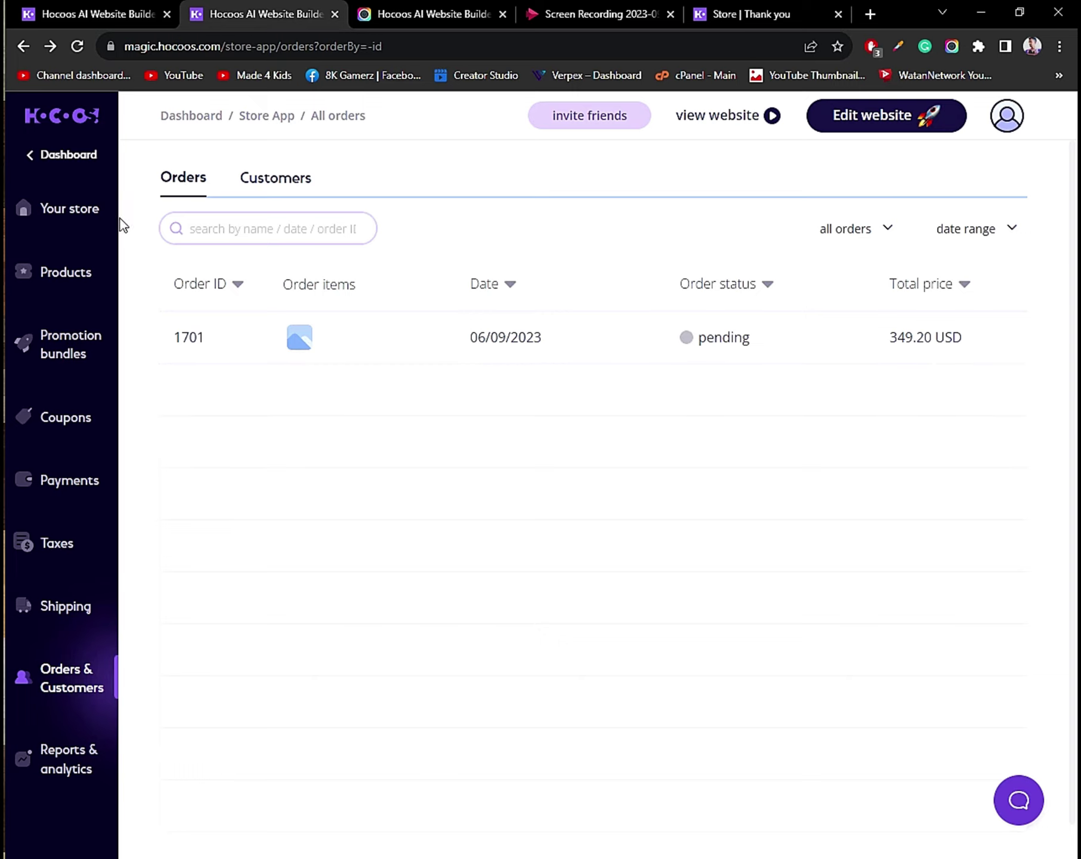
Return to the main dashboard and open SHOPTHETOP in the website editor.
left_click(44, 154)
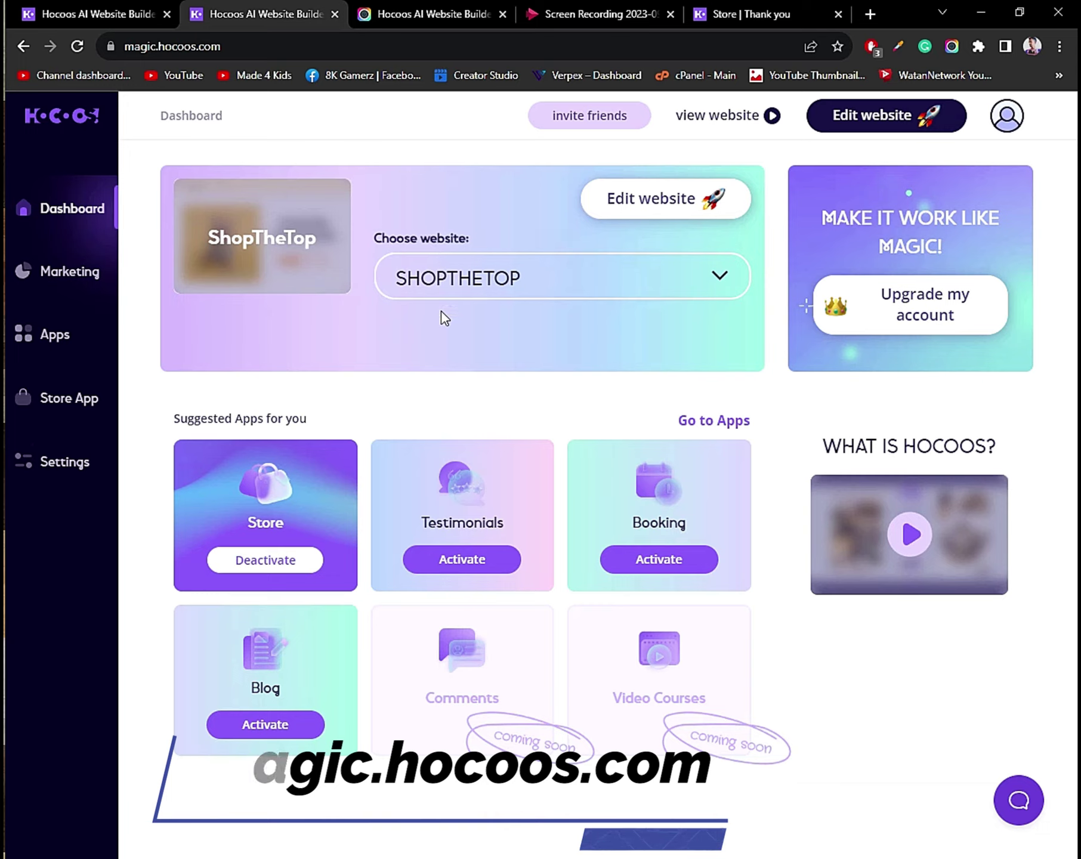
left_click(464, 288)
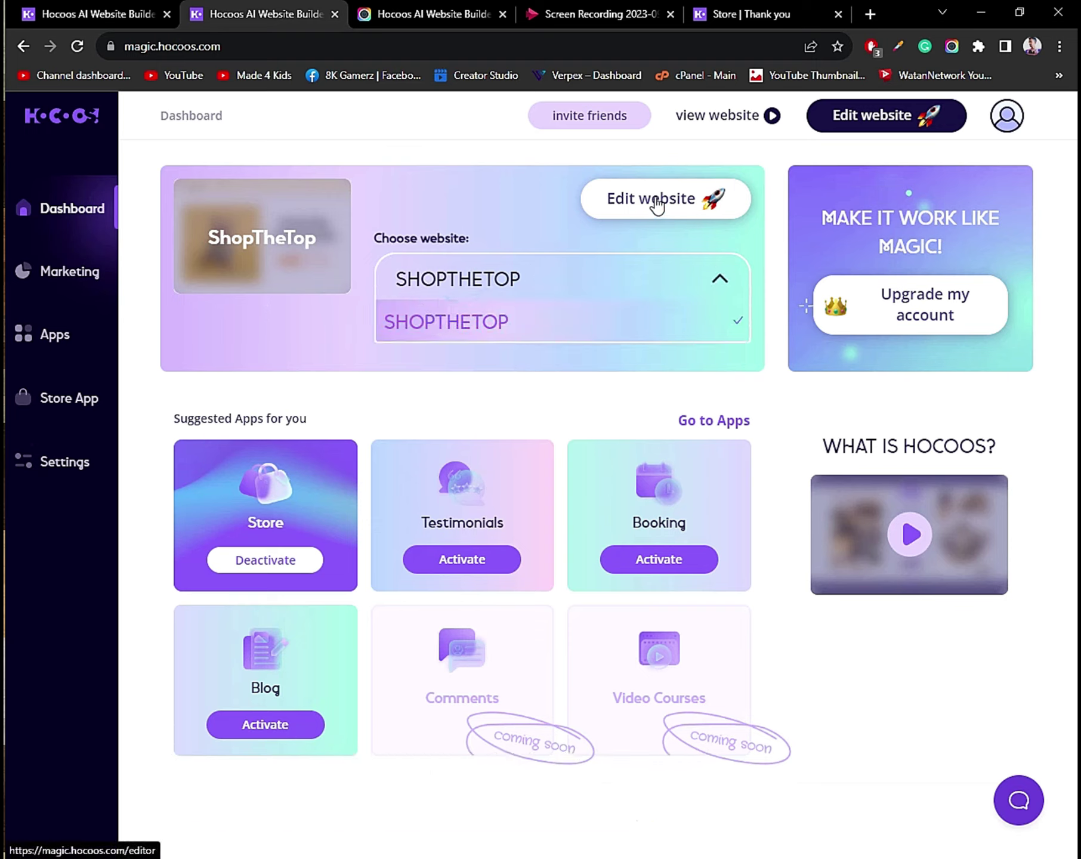
left_click(599, 198)
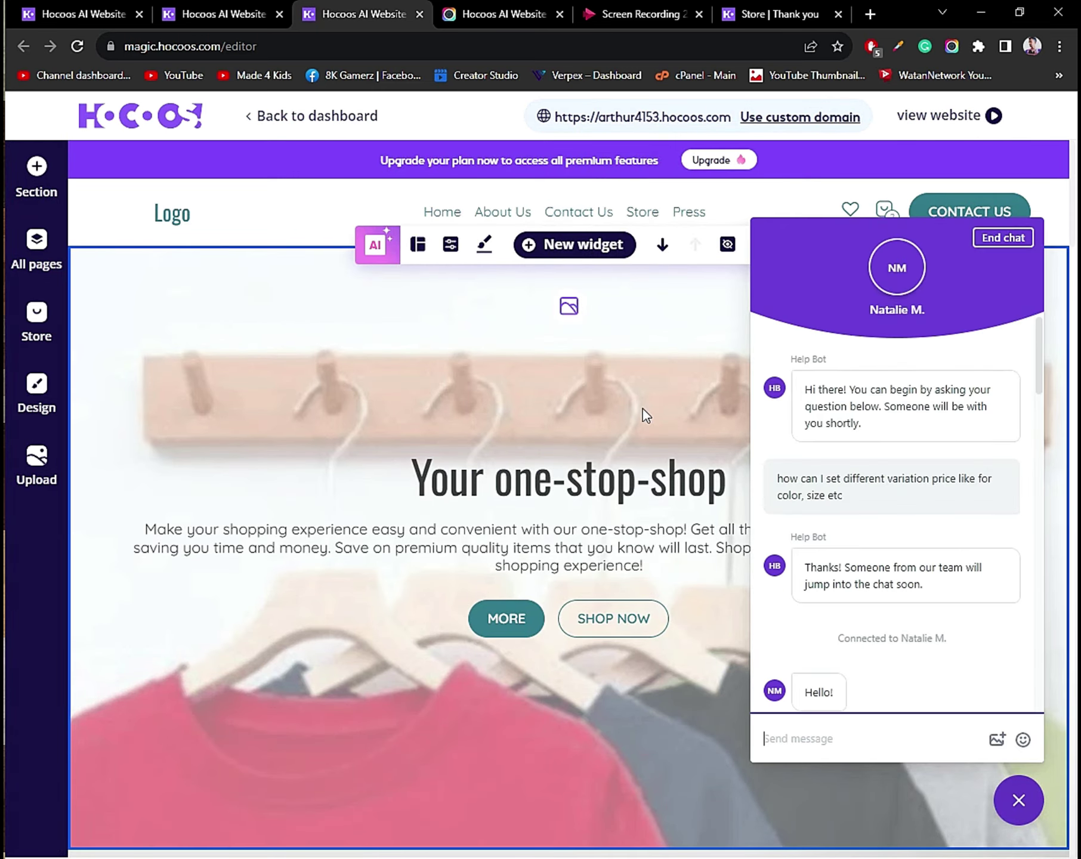
Close the support chat and scroll over the ShopTheTop home page.
left_click(1032, 795)
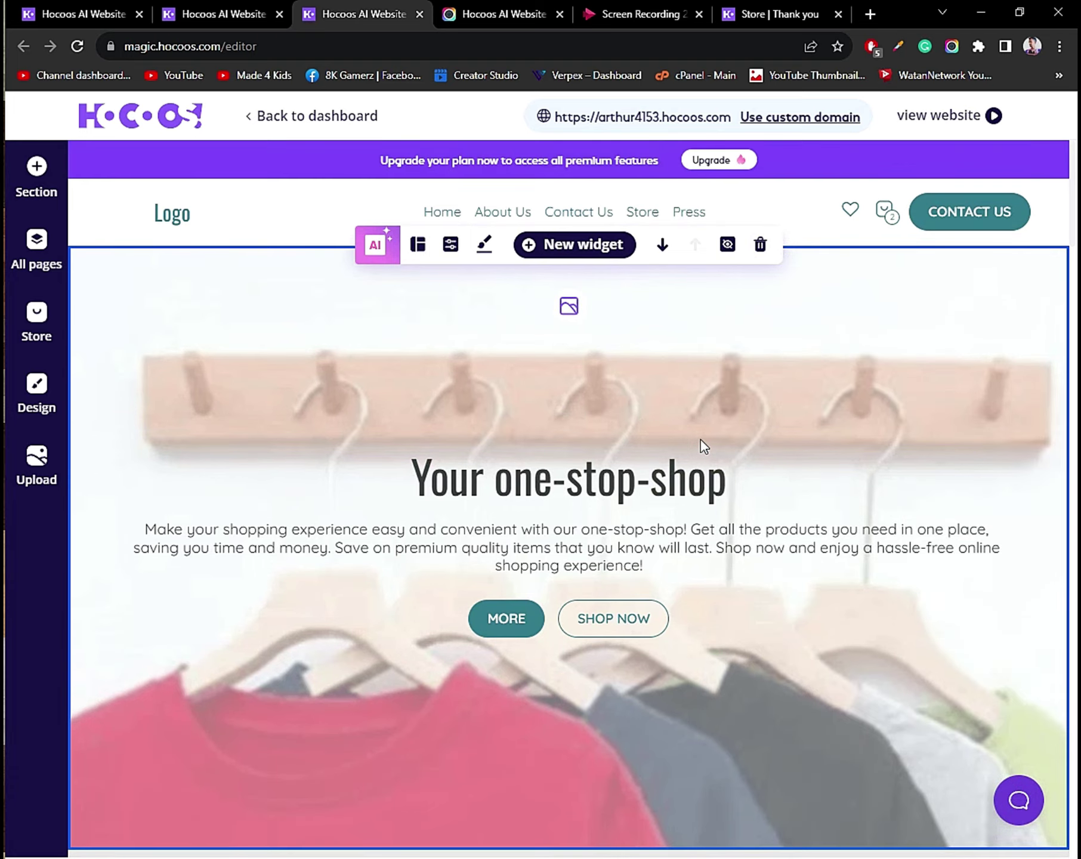
scroll(701, 445, "down", 15)
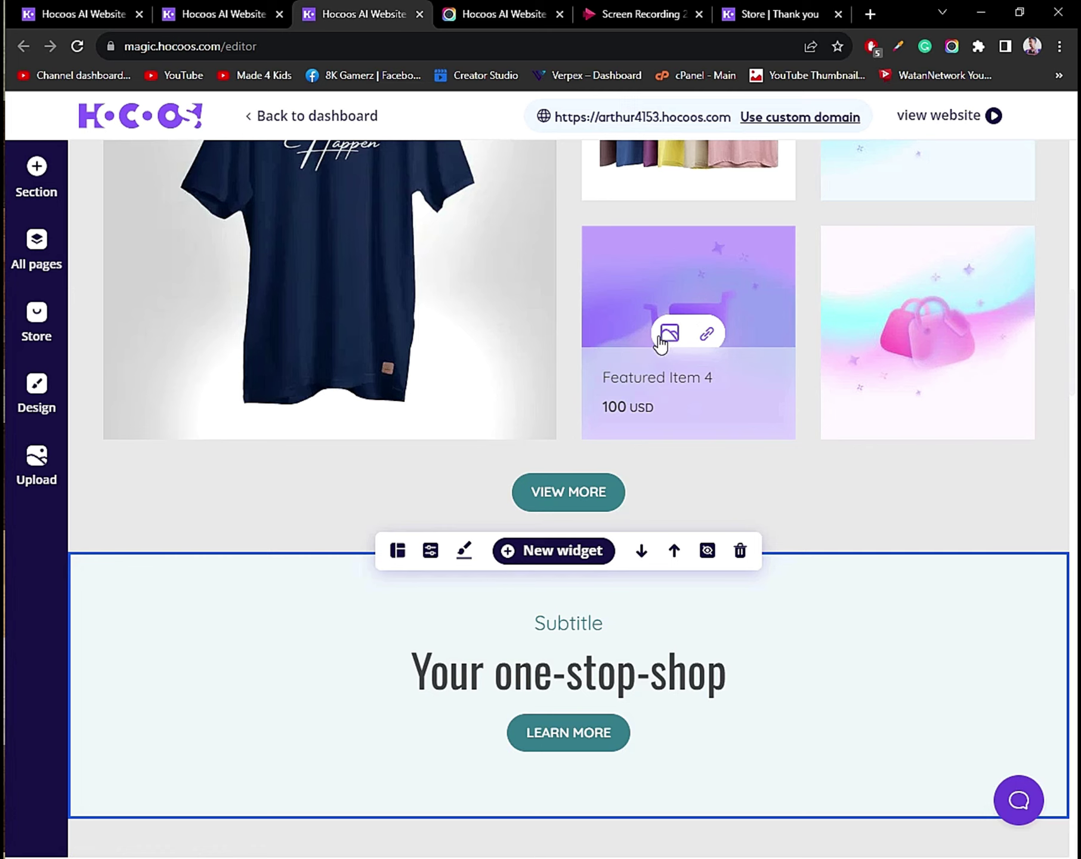
scroll(722, 367, "up", 8)
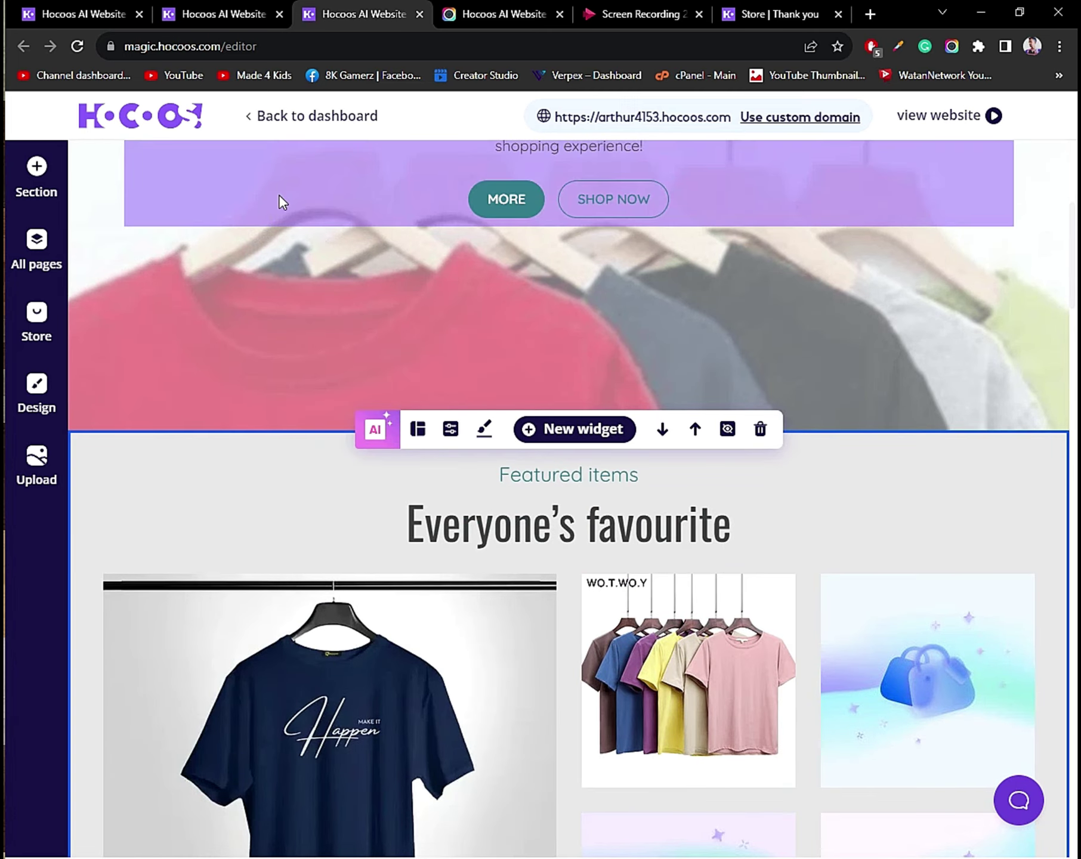
Preview the pink palette, revert to light-blue and teal, and show the favicon options.
left_click(33, 406)
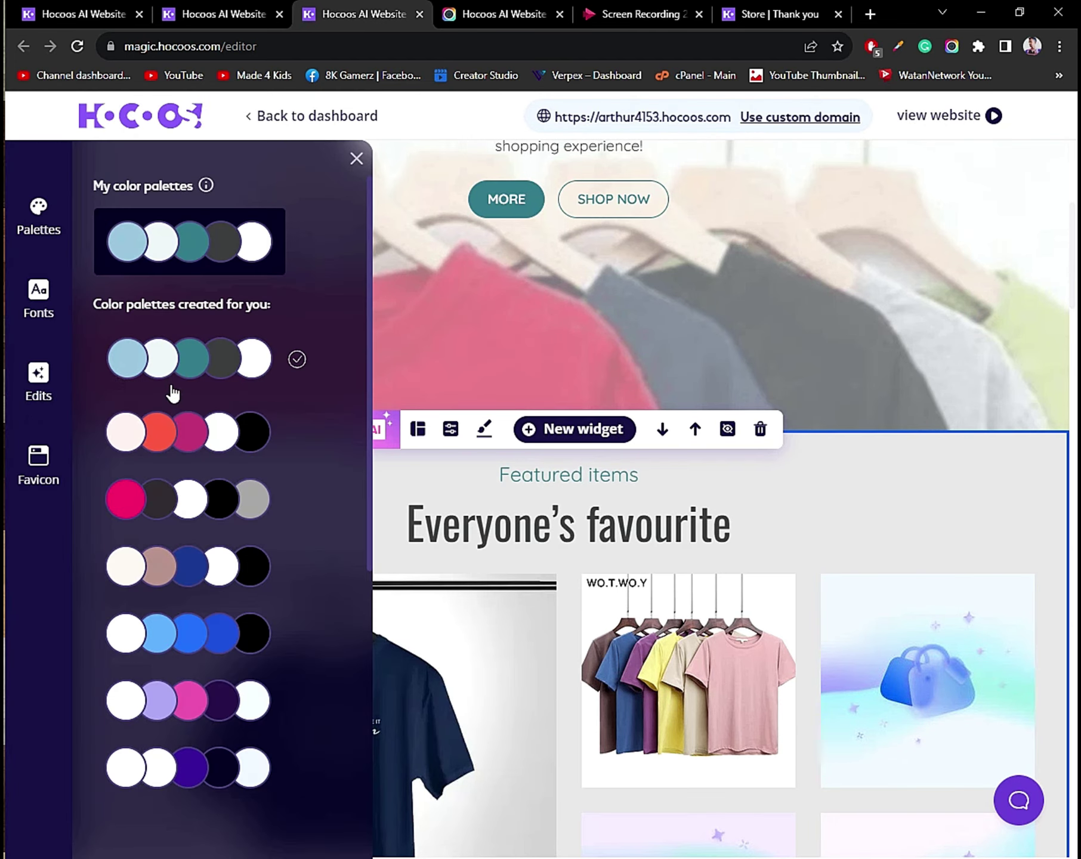
left_click(157, 432)
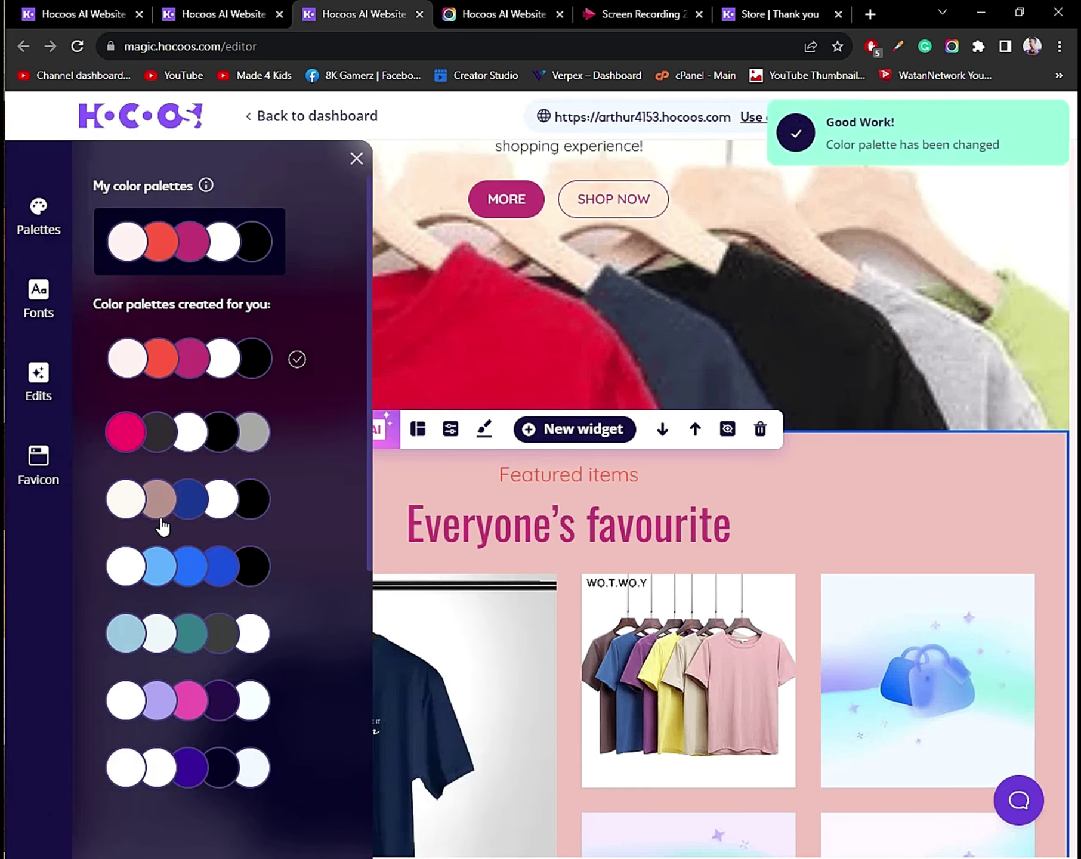
left_click(203, 624)
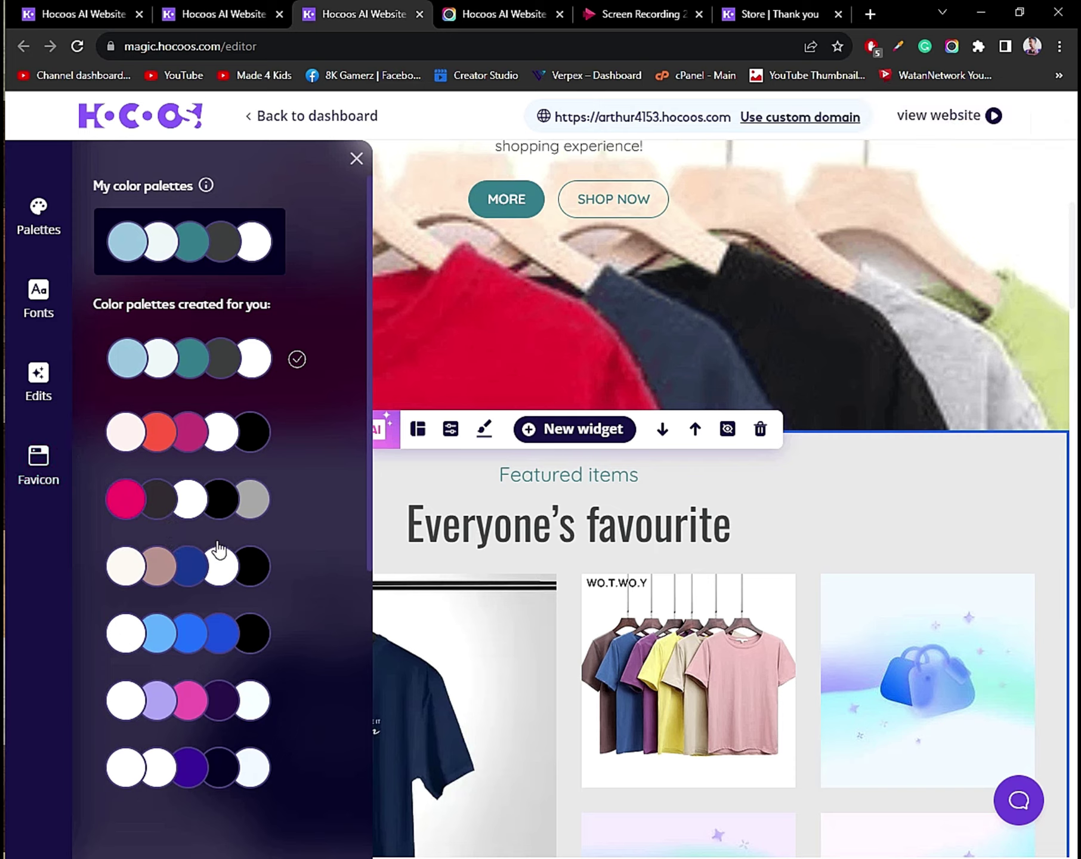
left_click(40, 469)
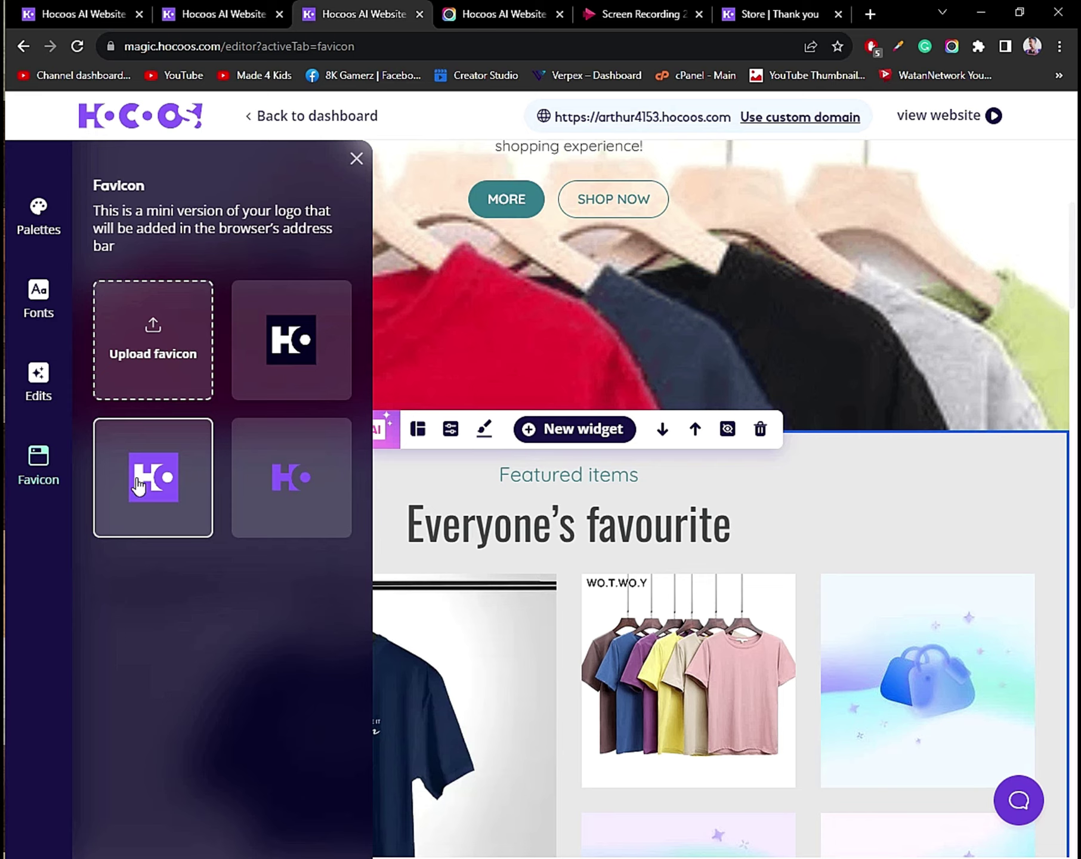
Close the favicon options, leave the editor confirming 'Yes, sure', and show Apps Integrations.
left_click(357, 162)
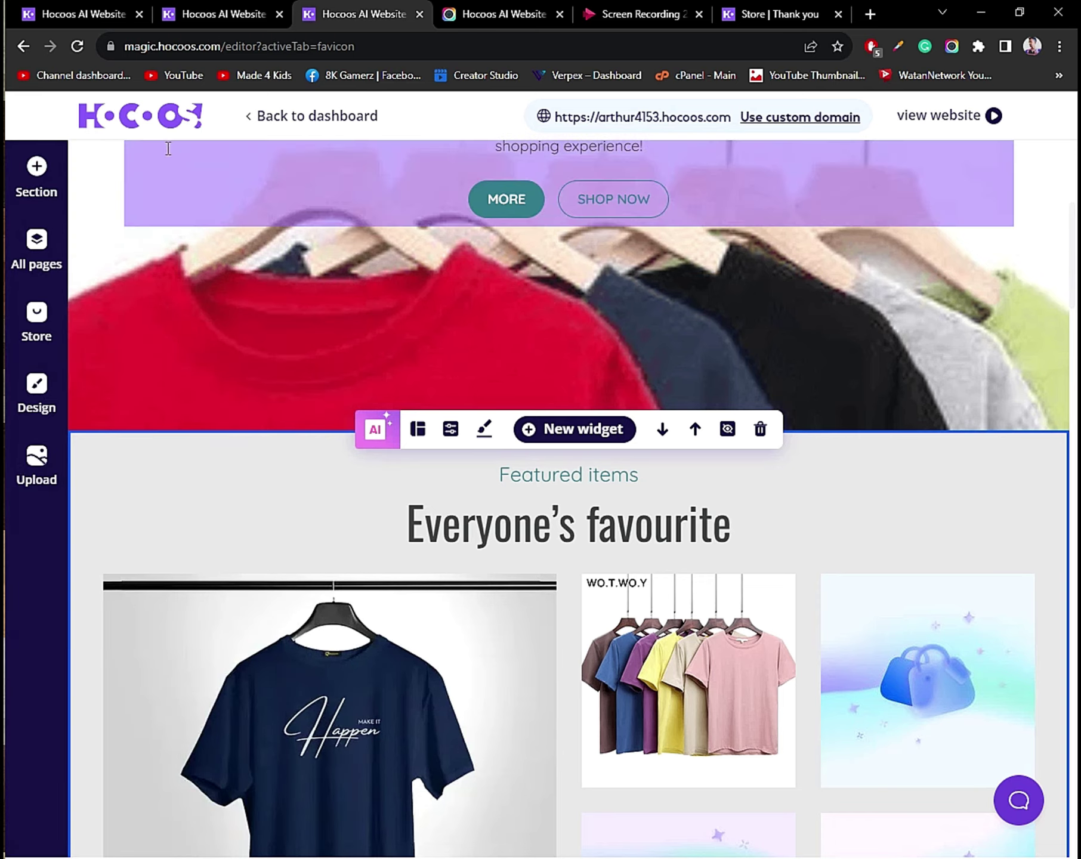
left_click(289, 128)
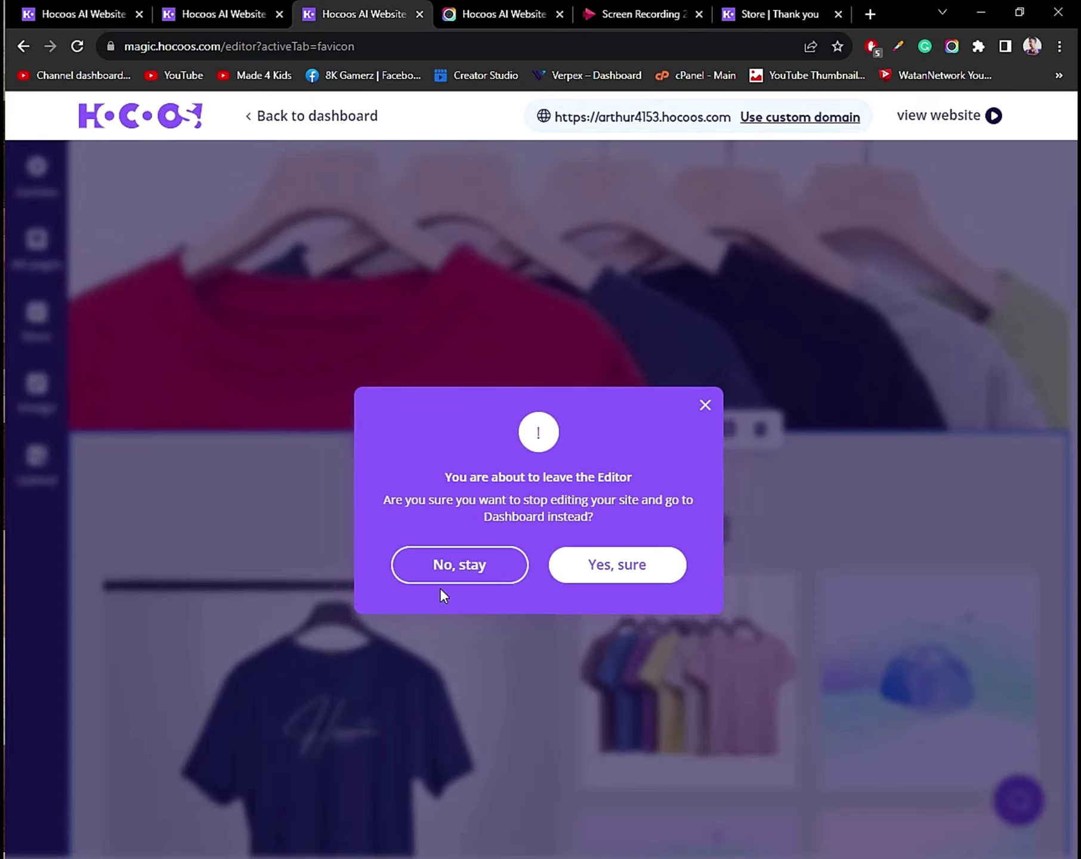
left_click(615, 562)
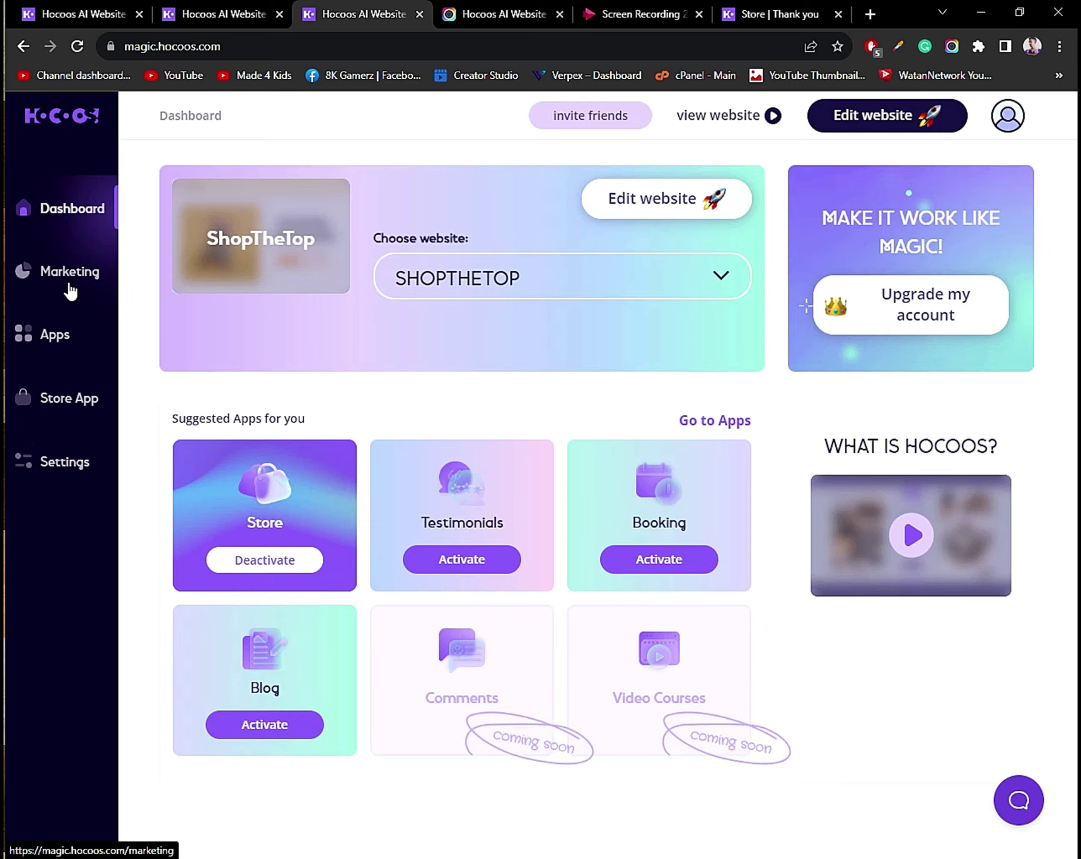
left_click(41, 325)
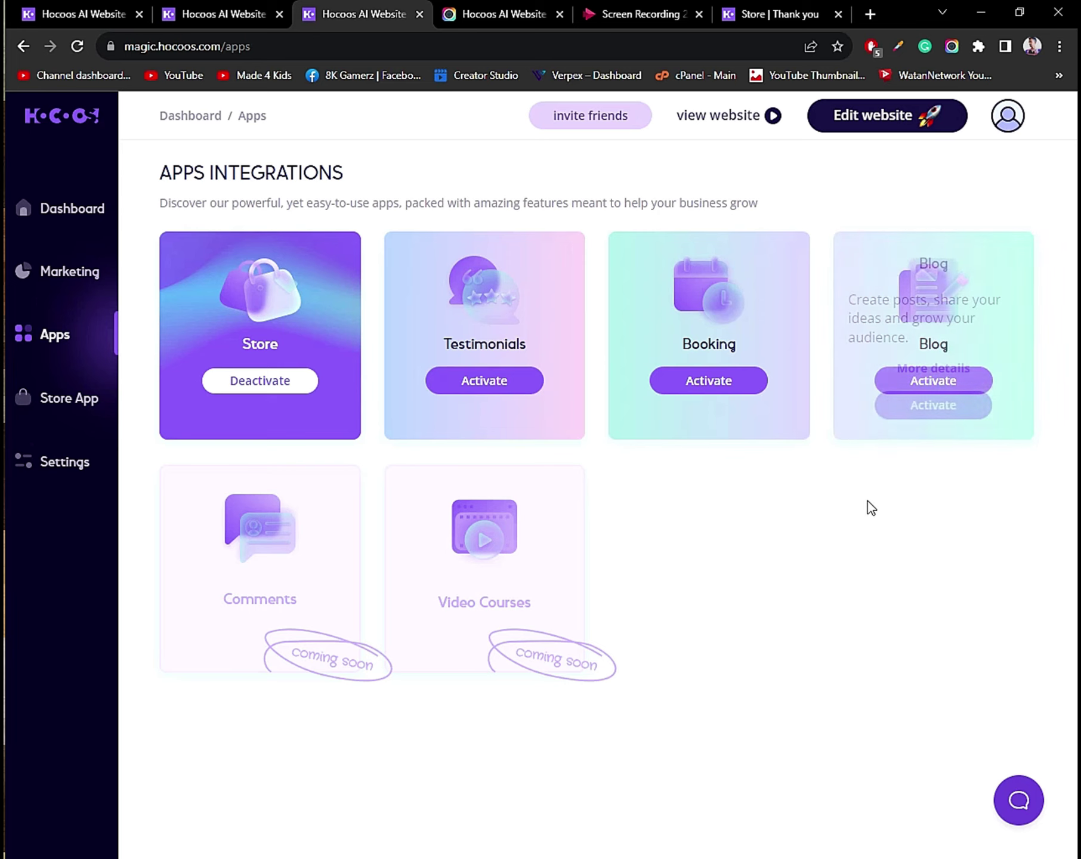
Activate Blog with no existing posts, a left sidebar and the fourth layout, then edit its list page.
left_click(931, 403)
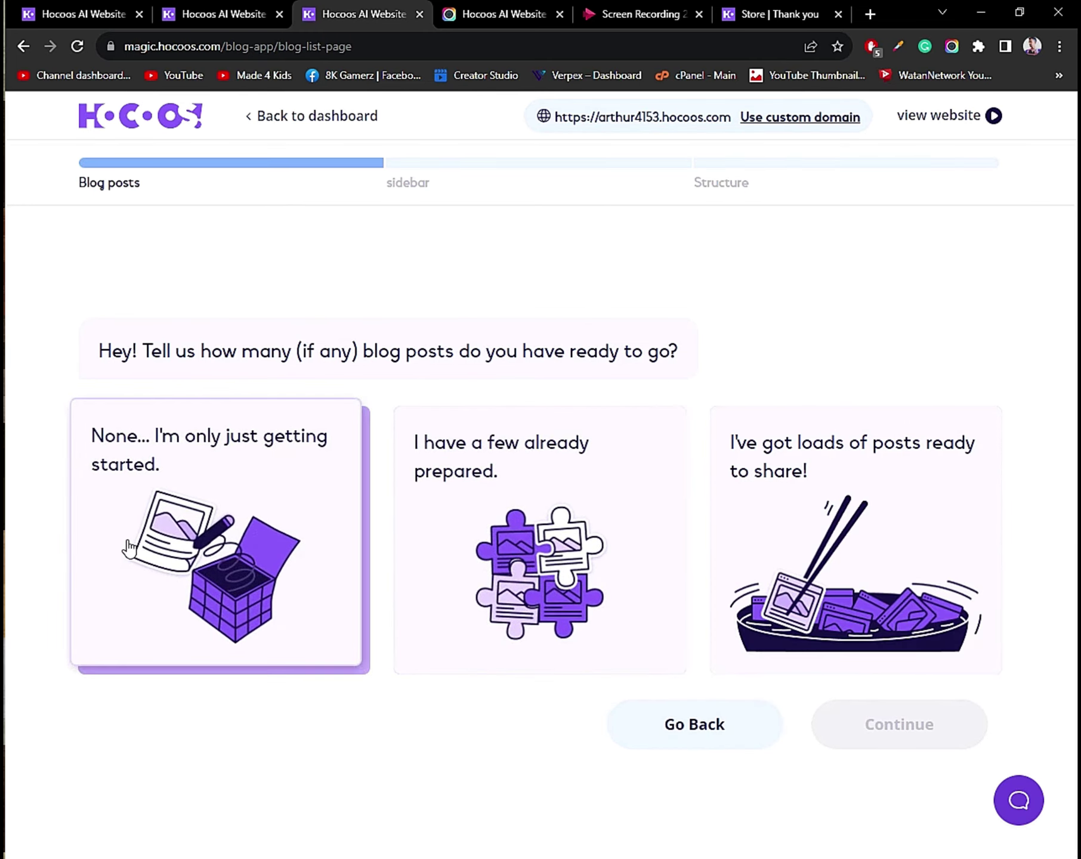
left_click(266, 512)
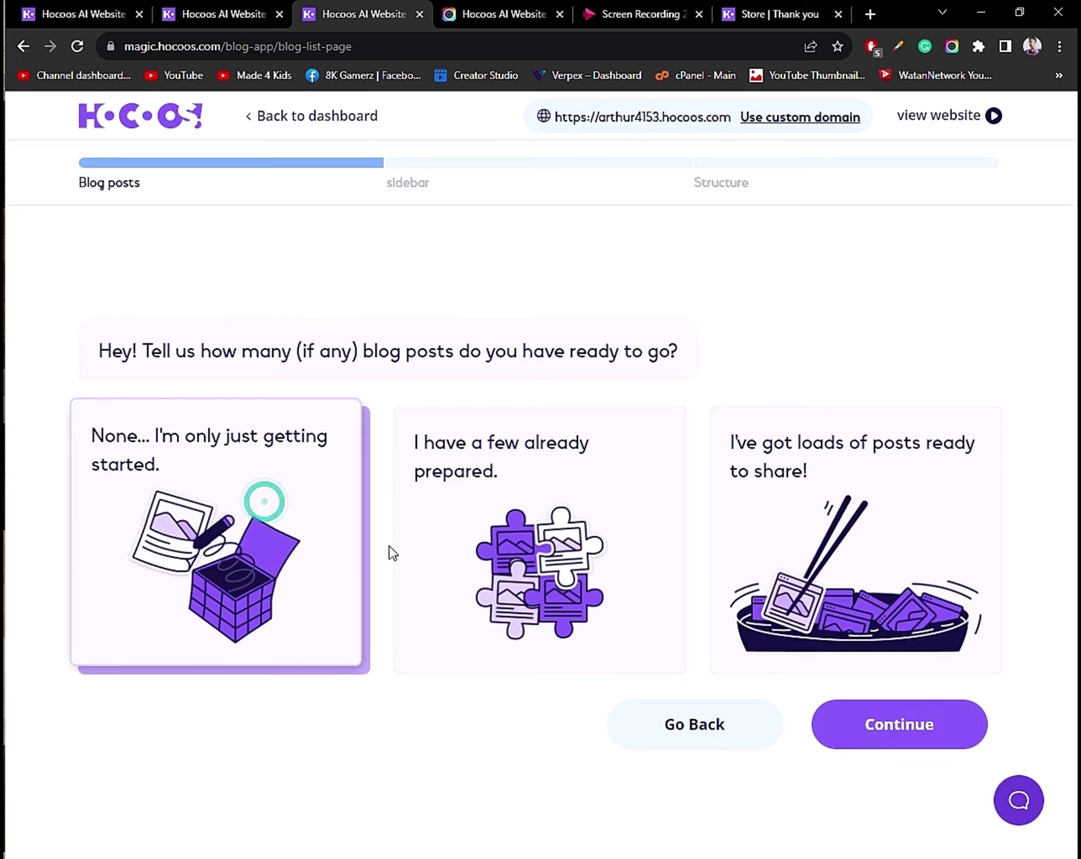
left_click(869, 730)
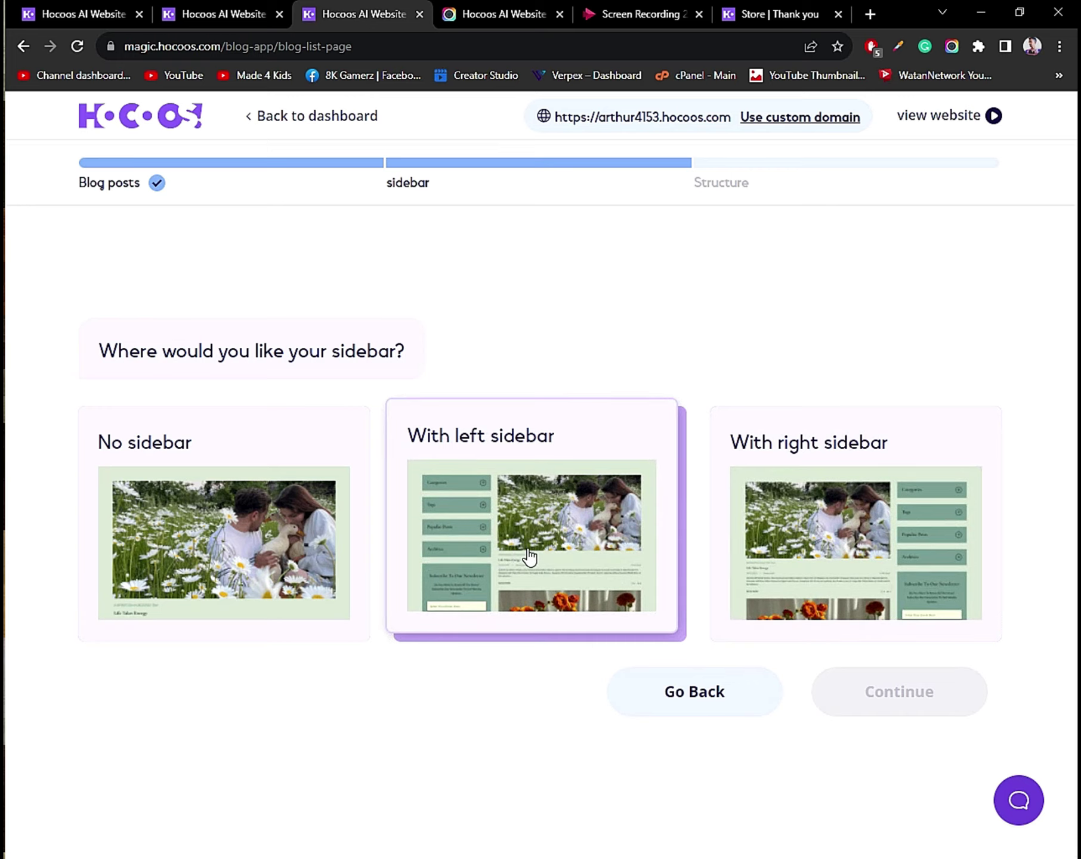
left_click(519, 546)
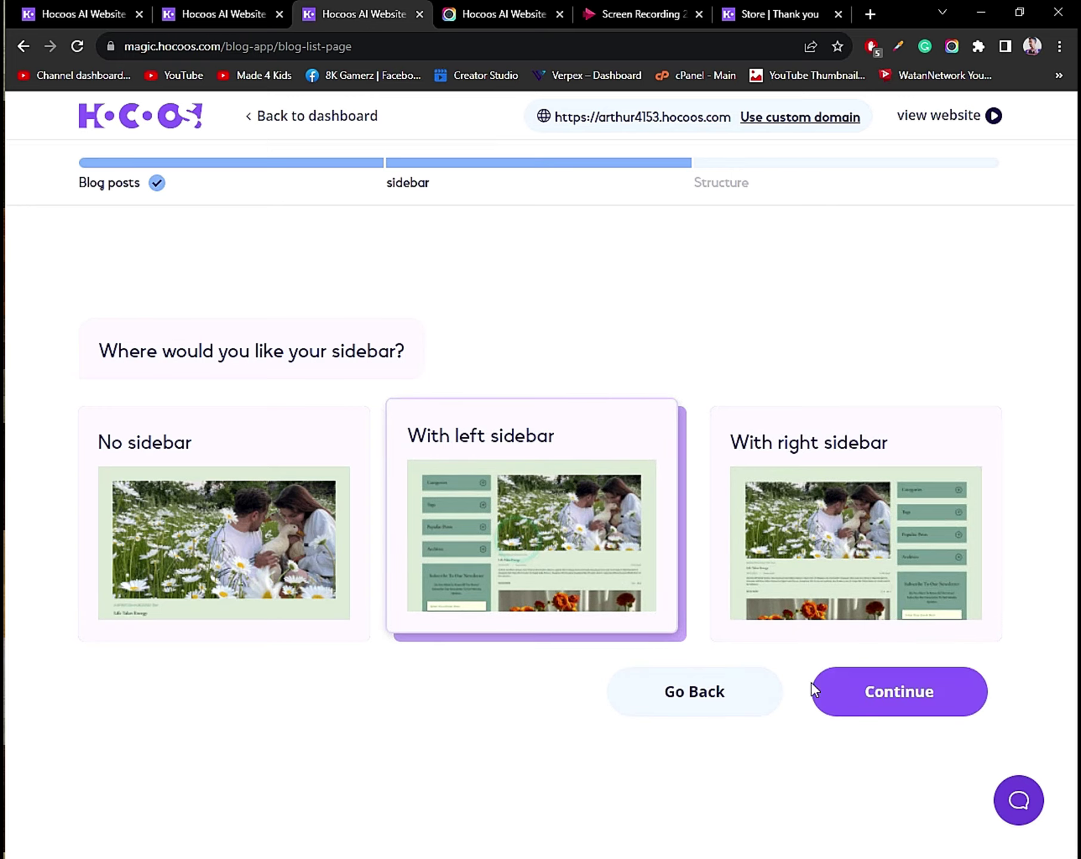
left_click(893, 699)
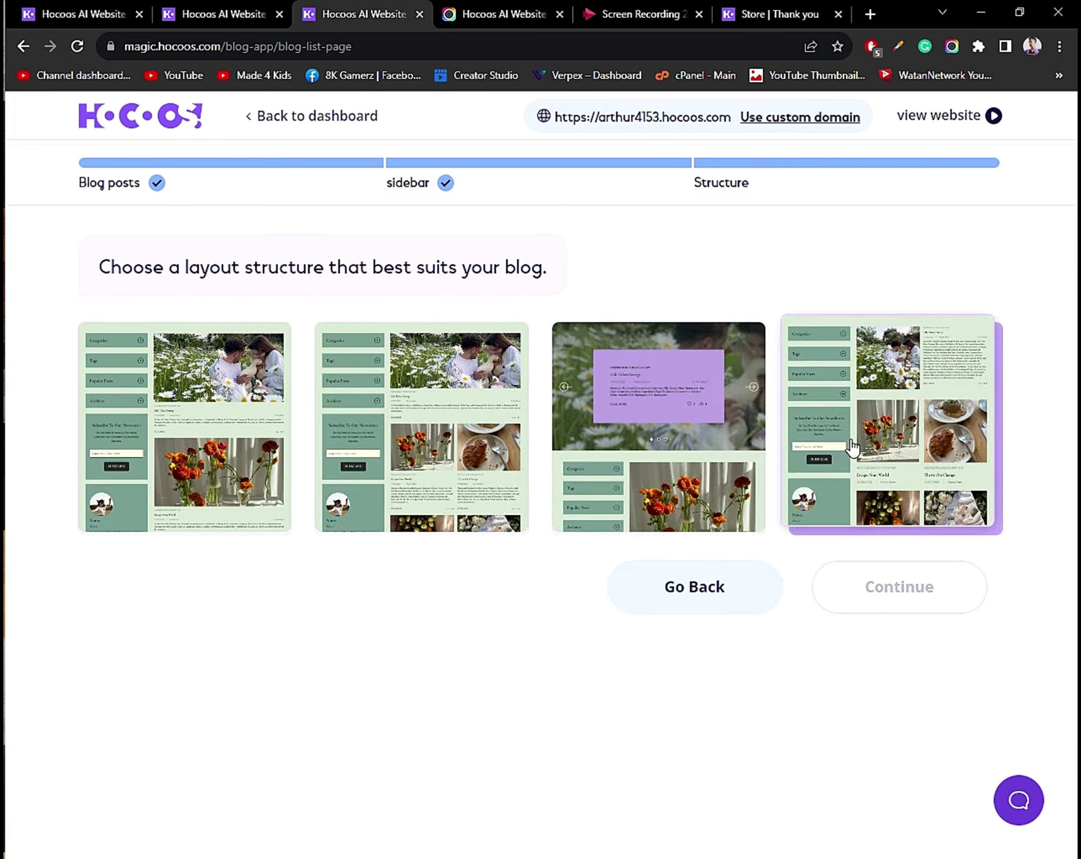
left_click(854, 446)
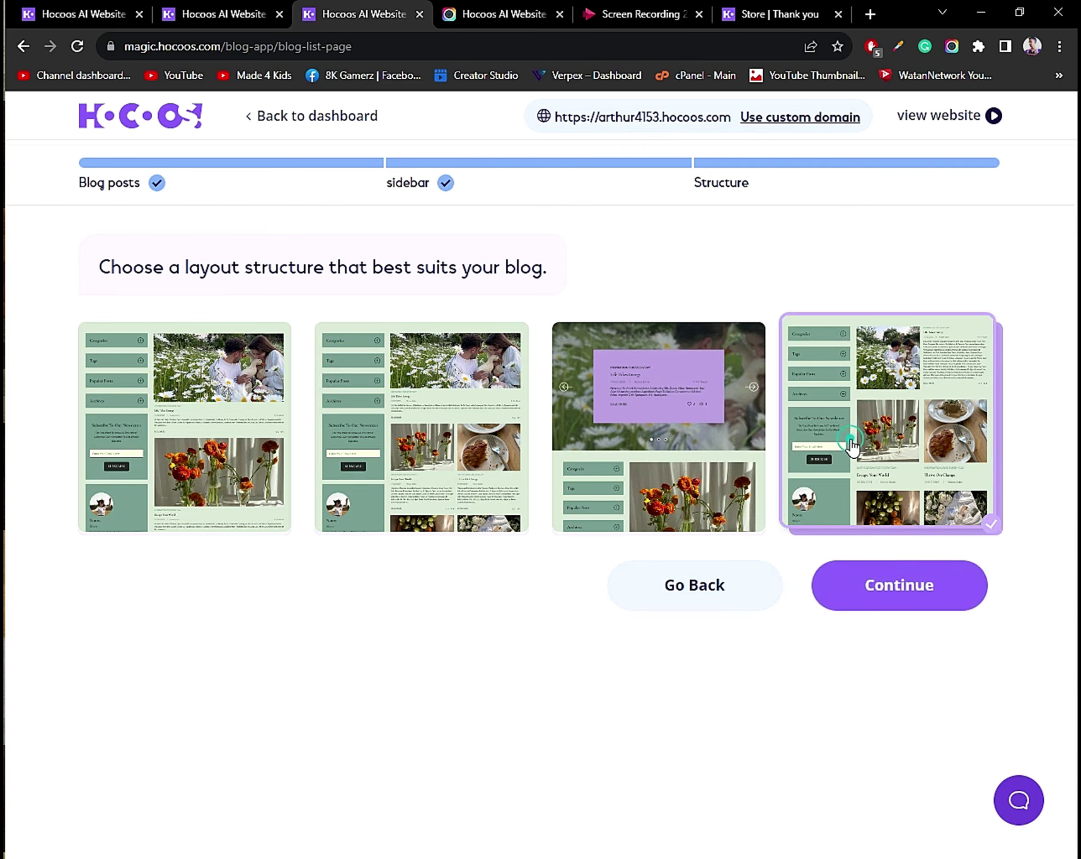
left_click(839, 597)
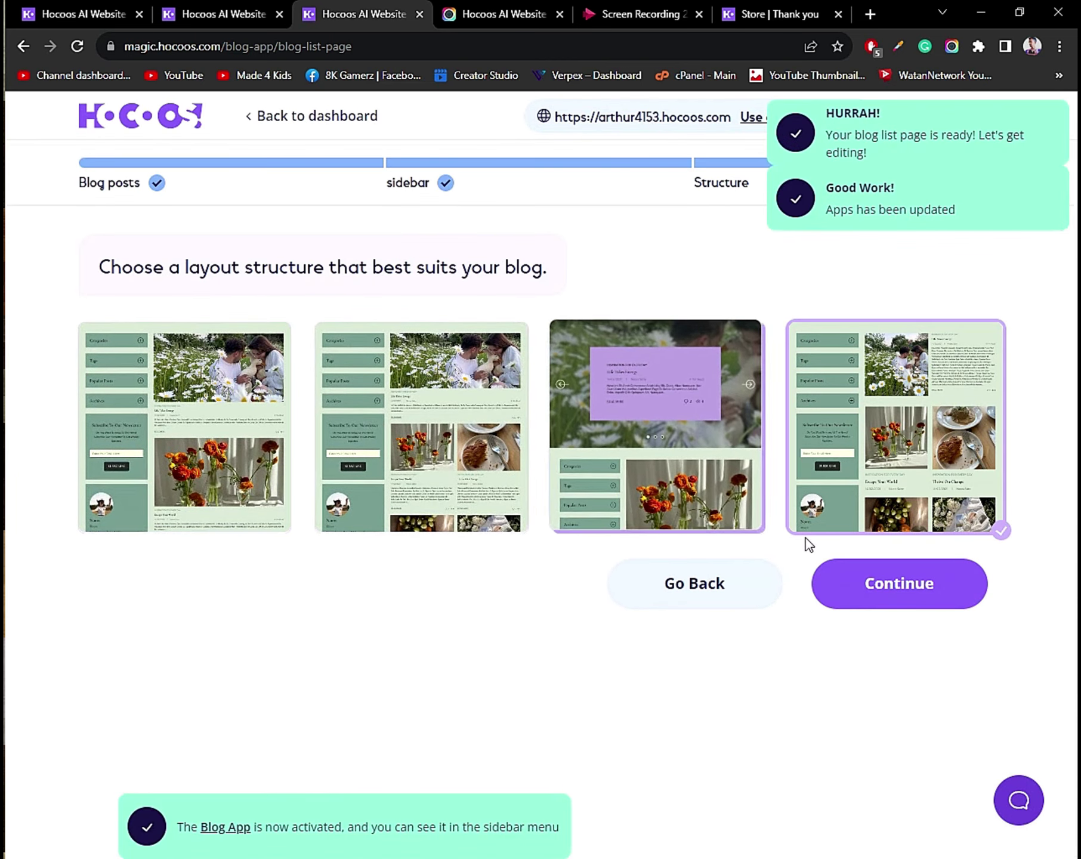
left_click(921, 570)
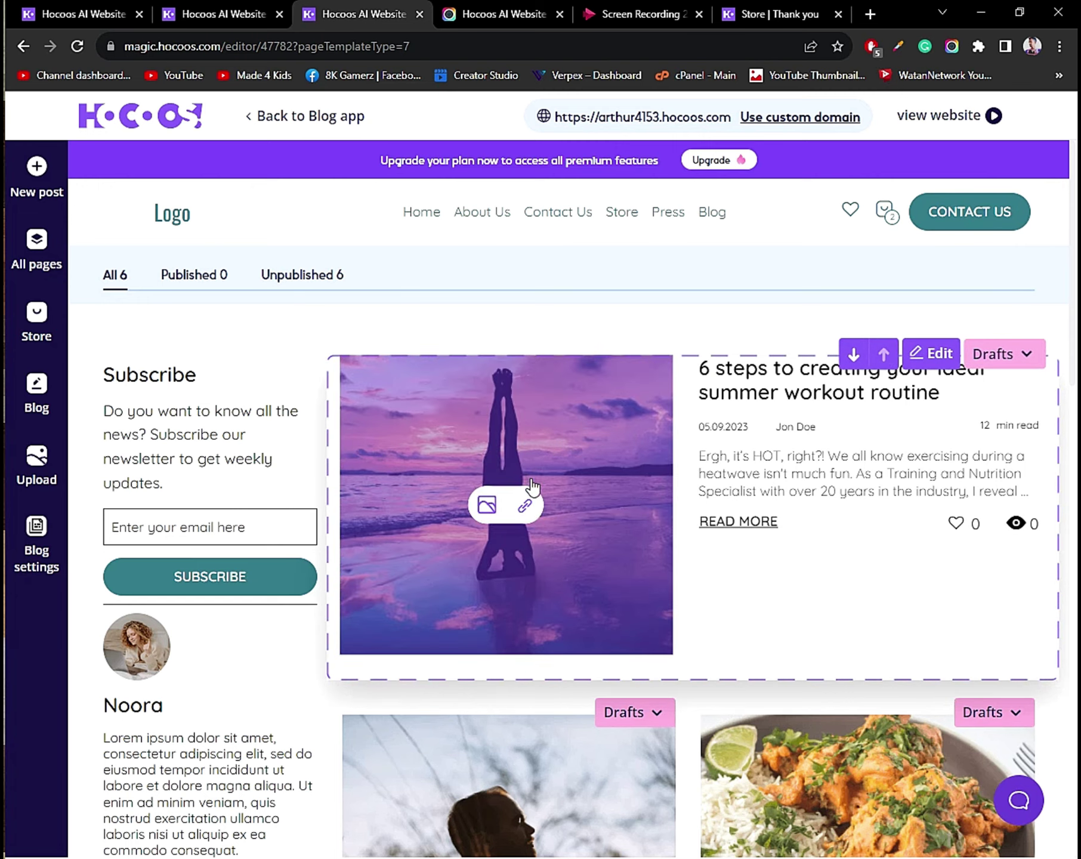
Set the summer workout post's status from Drafts to Published.
scroll(533, 487, "down", 4)
scroll(526, 506, "up", 2)
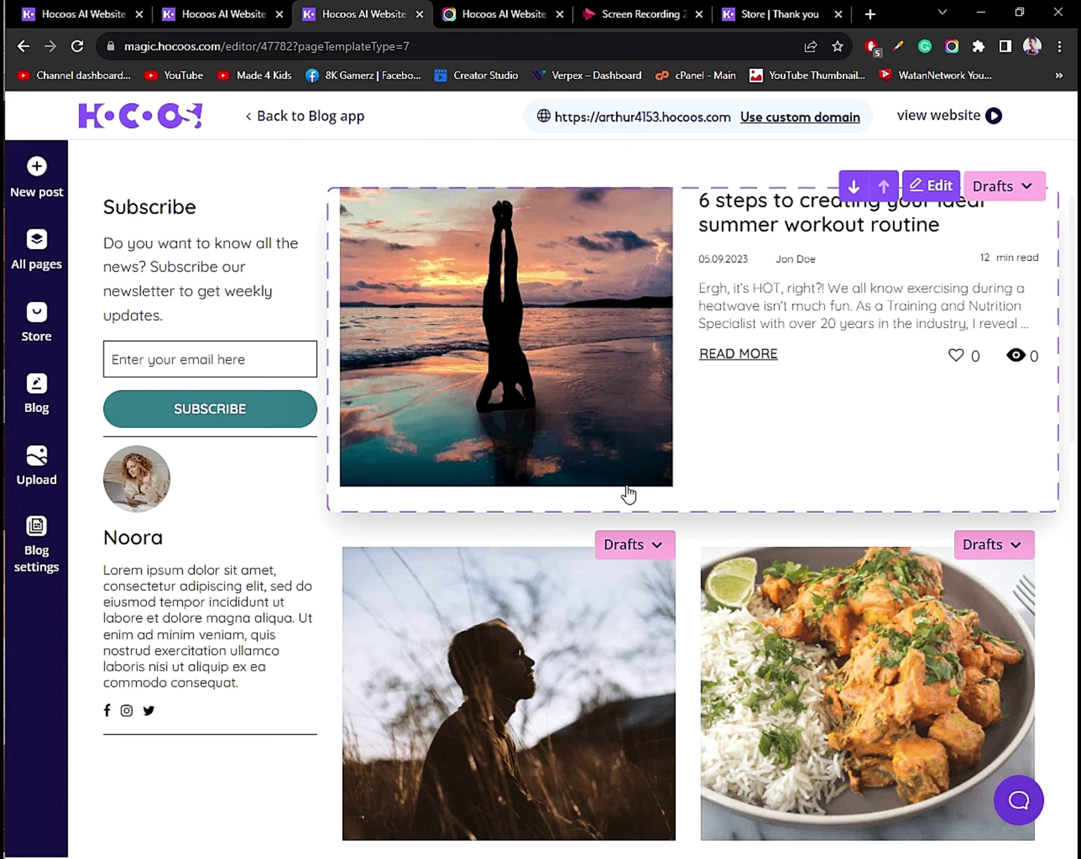
scroll(620, 466, "up", 3)
scroll(181, 480, "down", 6)
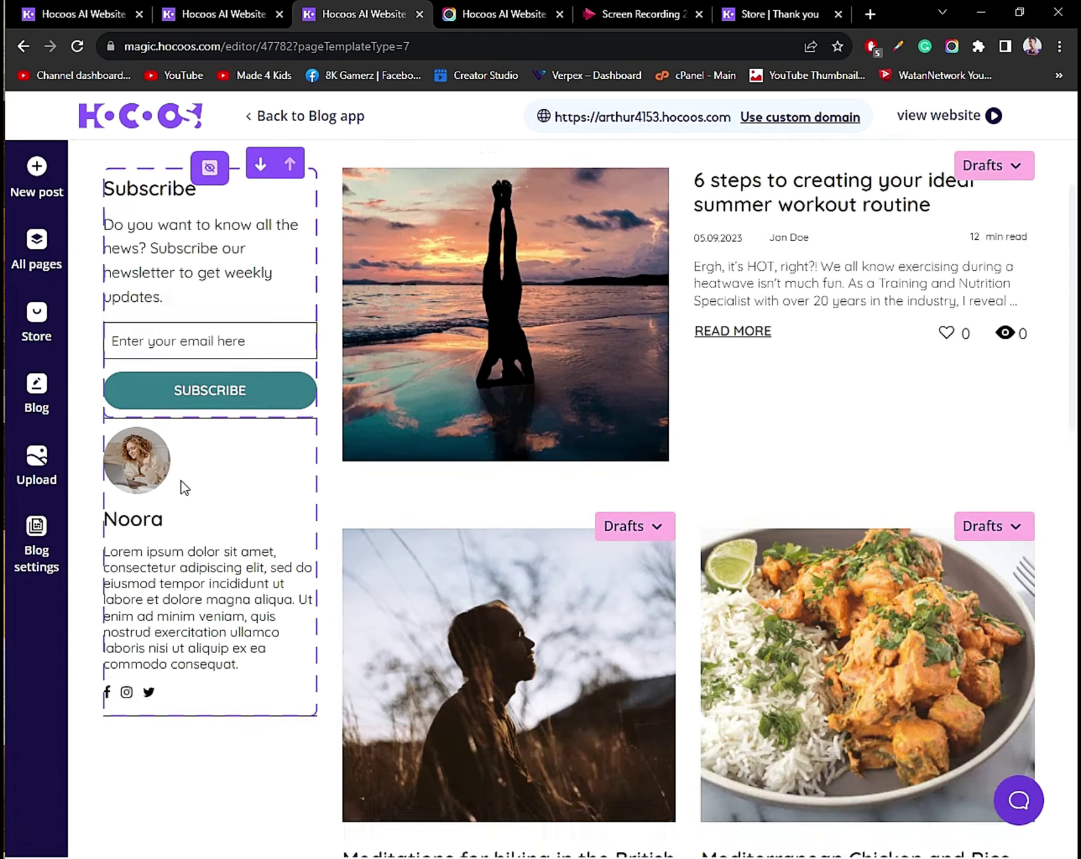
scroll(162, 478, "up", 5)
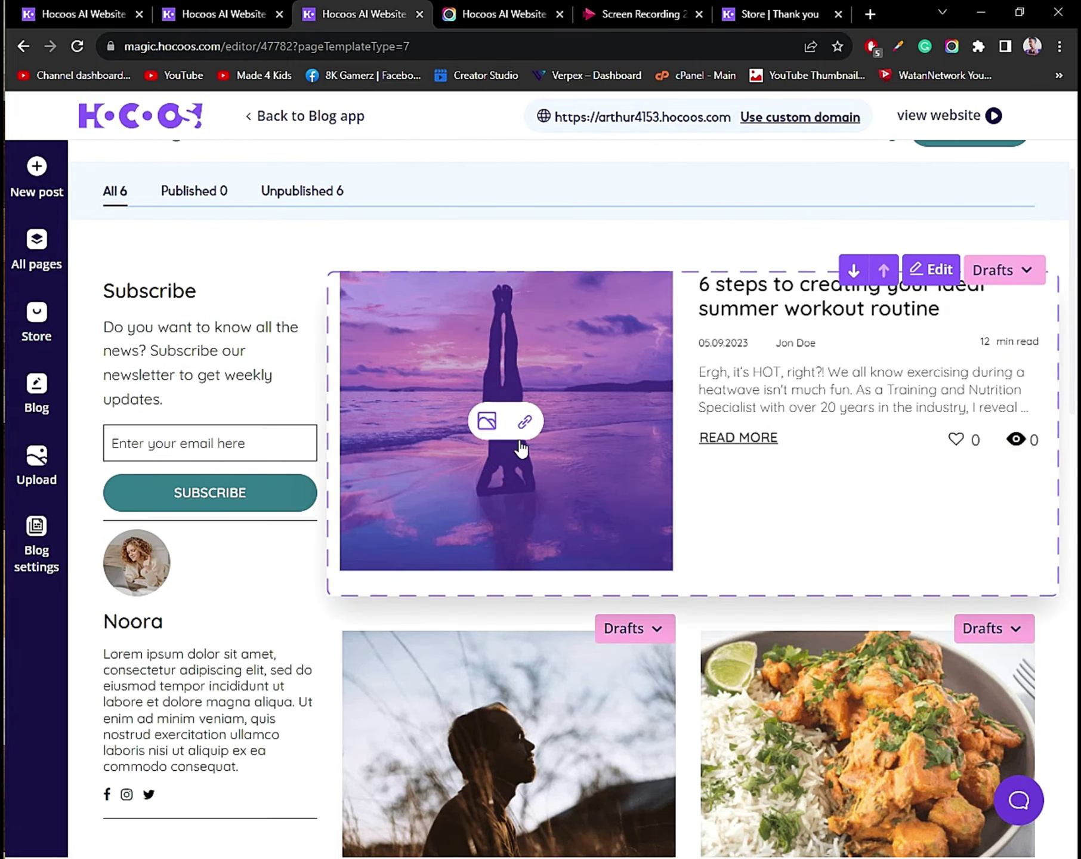
scroll(137, 270, "up", 2)
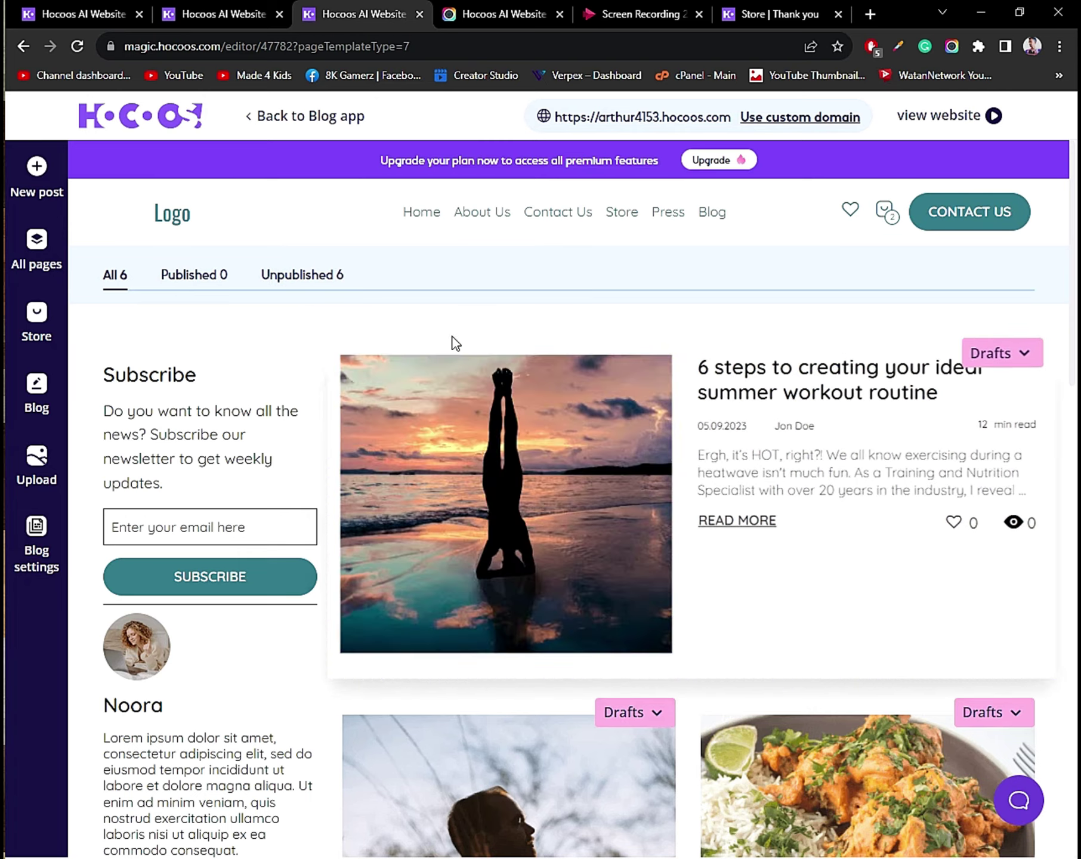
left_click(1020, 358)
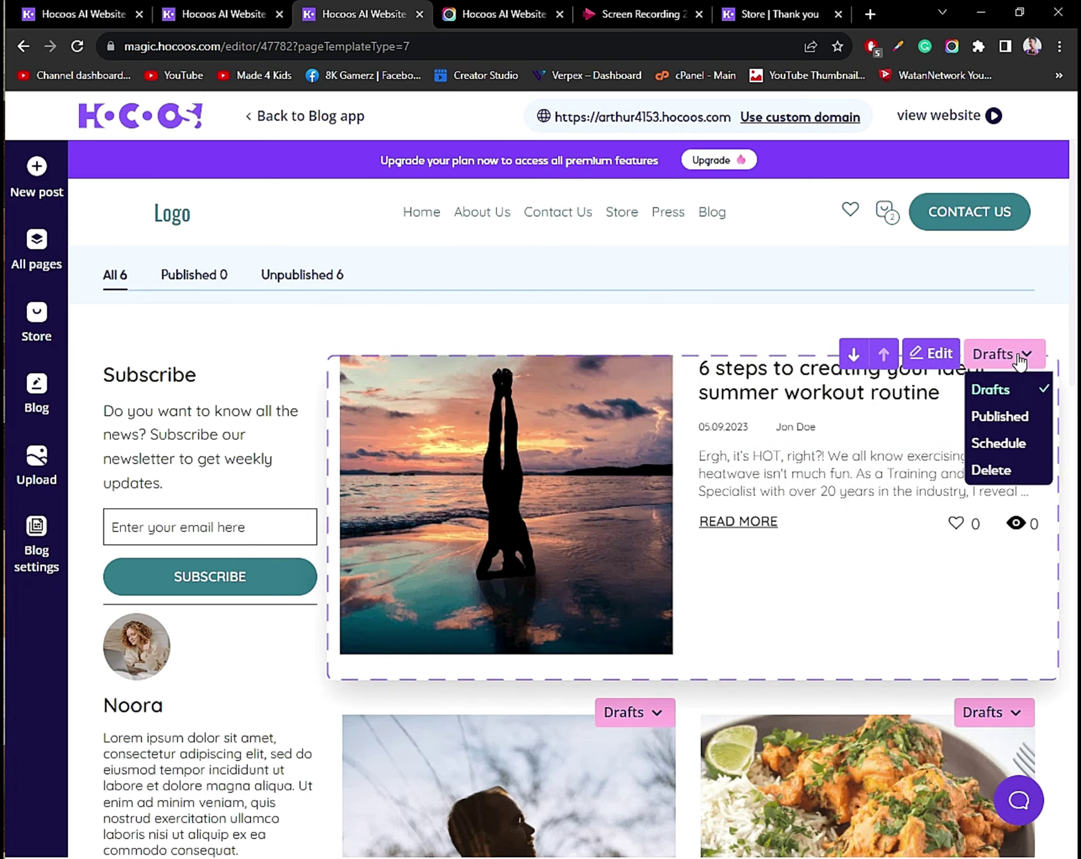
left_click(1006, 416)
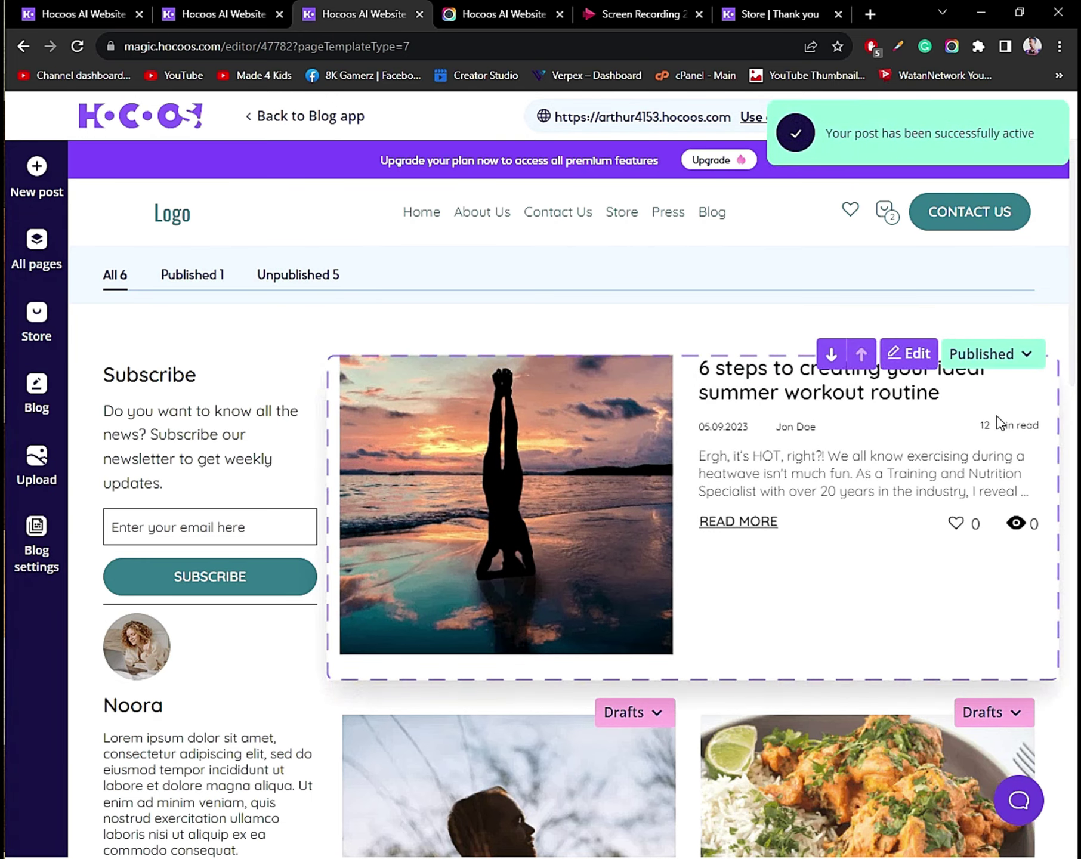
Select the word 'summer' in the post title, then leave the title unchanged.
scroll(950, 509, "down", 1)
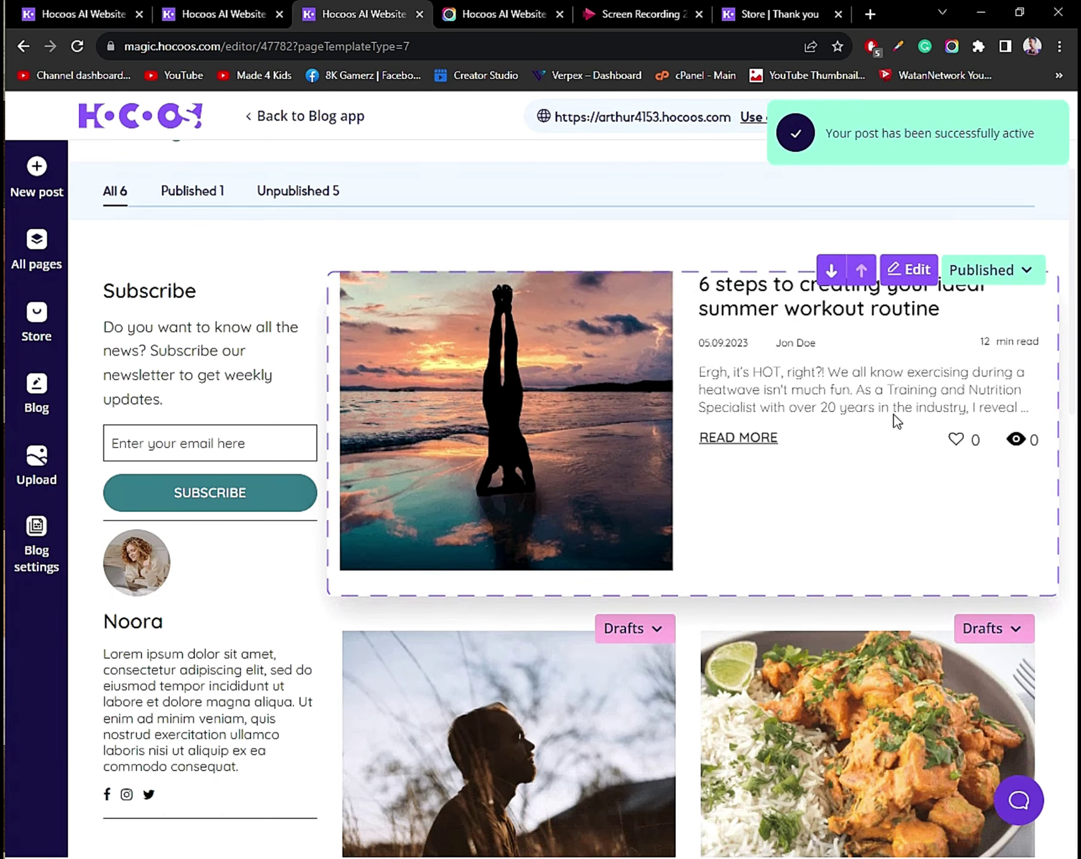
left_click(754, 305)
double_click(753, 305)
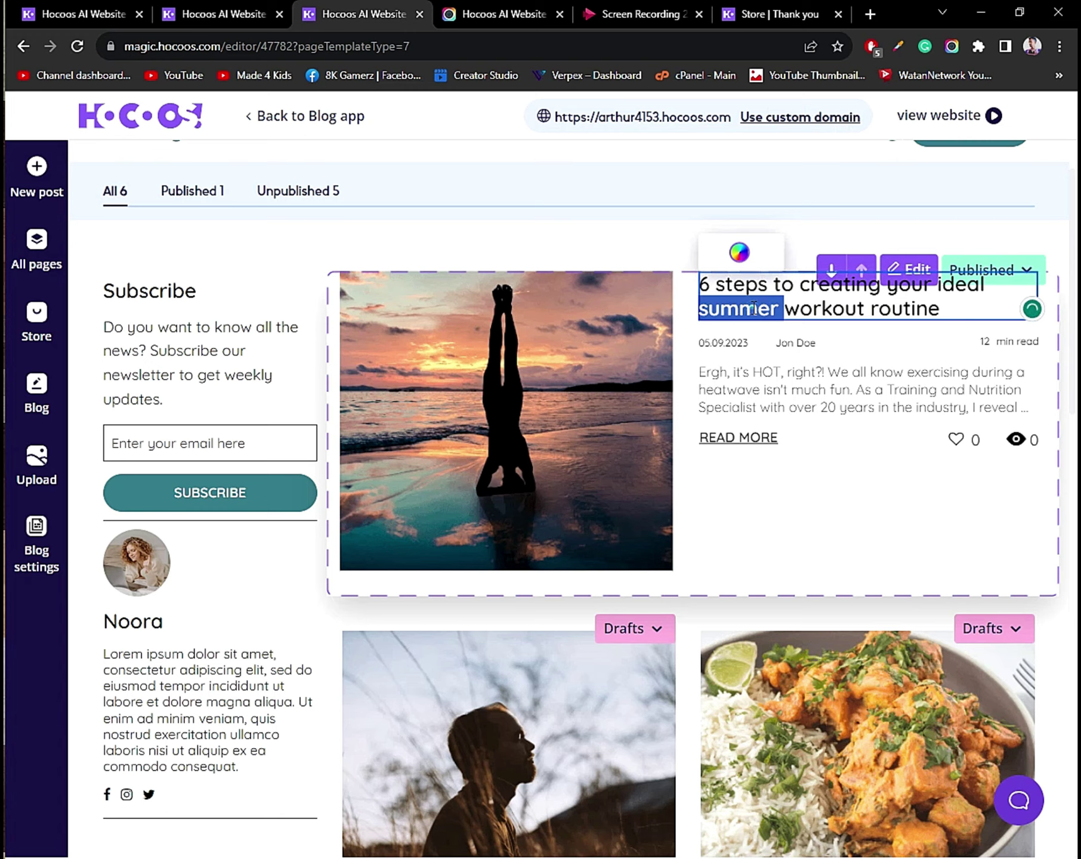
left_click(728, 435)
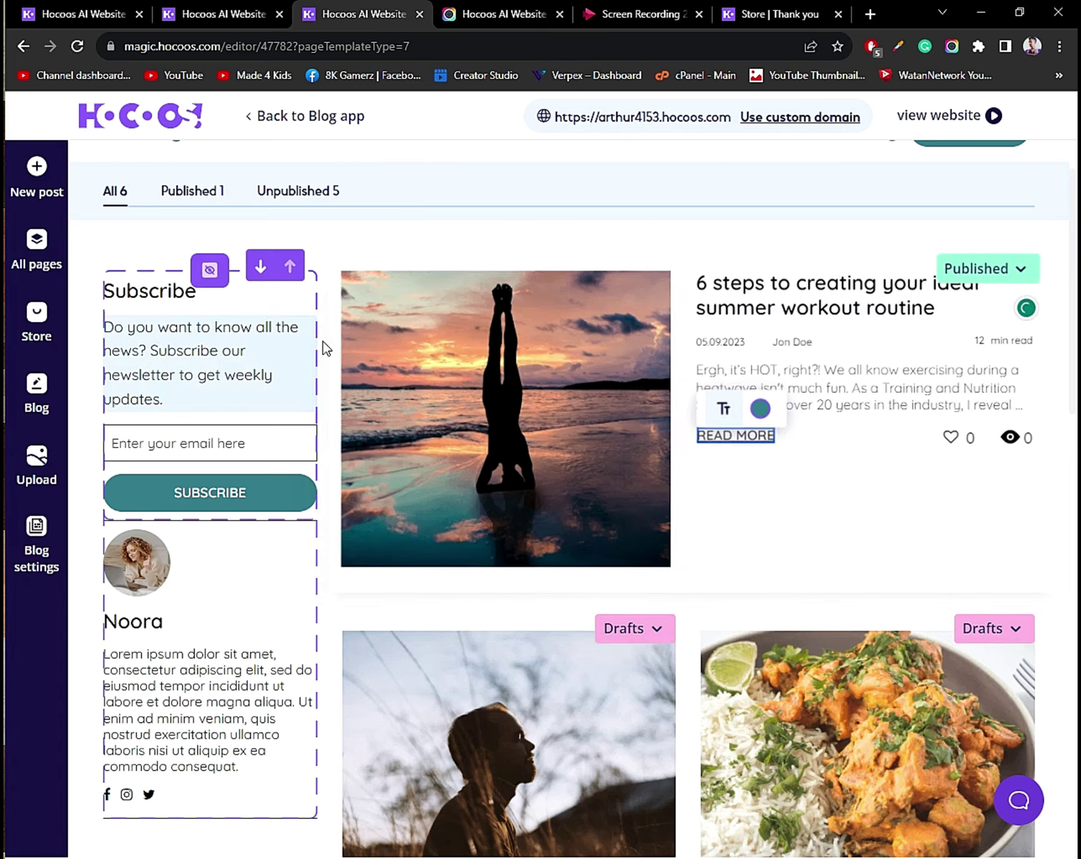
Move the hiking meditations post up one place and open the workout post for editing.
scroll(859, 508, "down", 8)
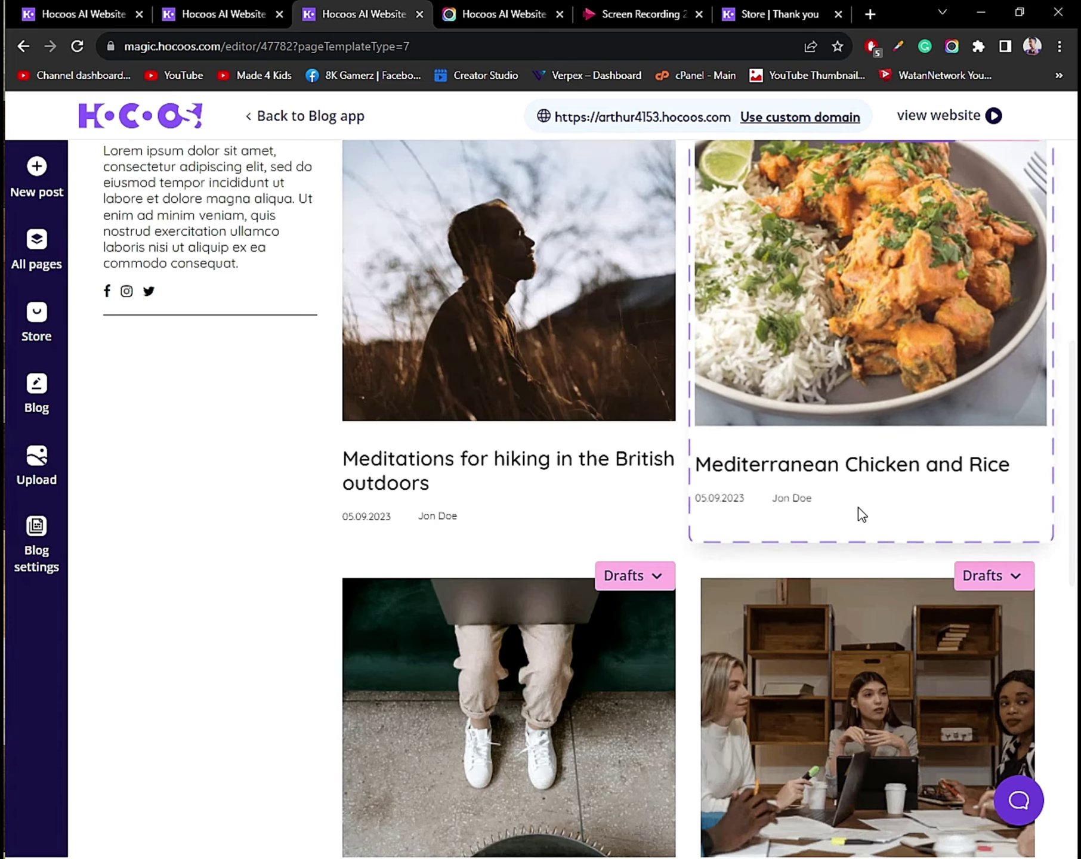
scroll(600, 495, "up", 3)
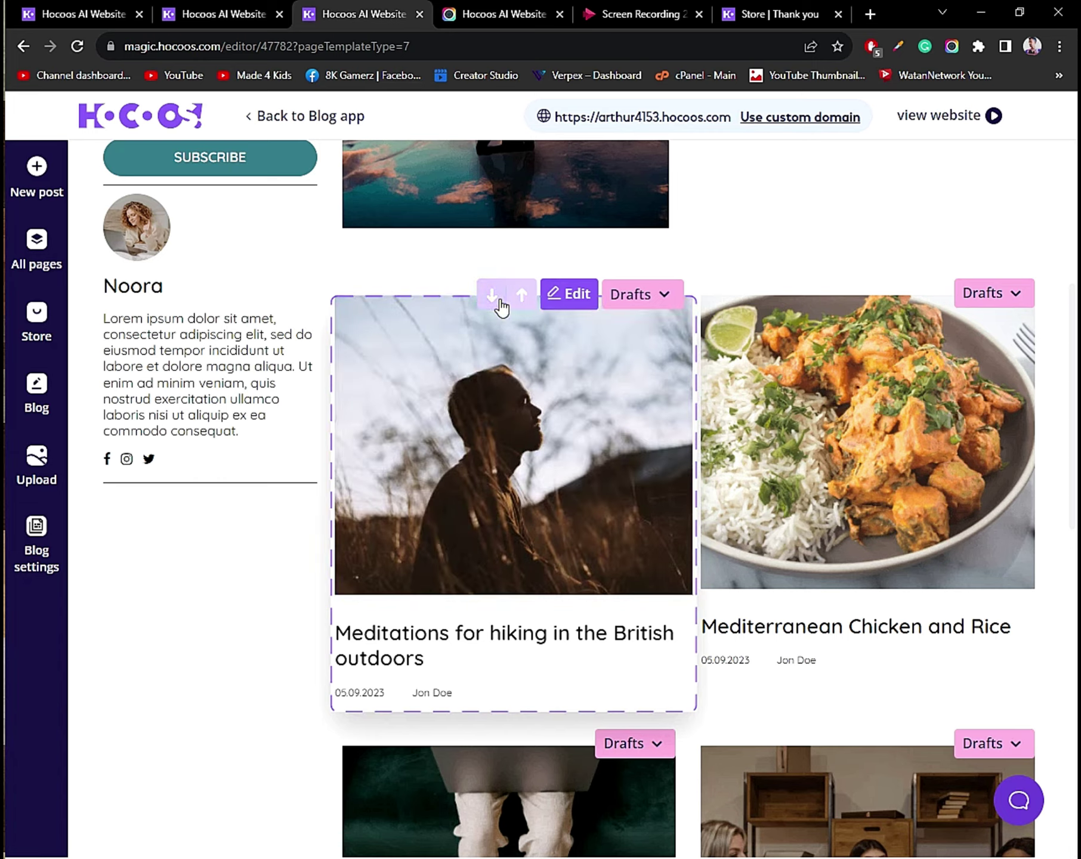
left_click(528, 298)
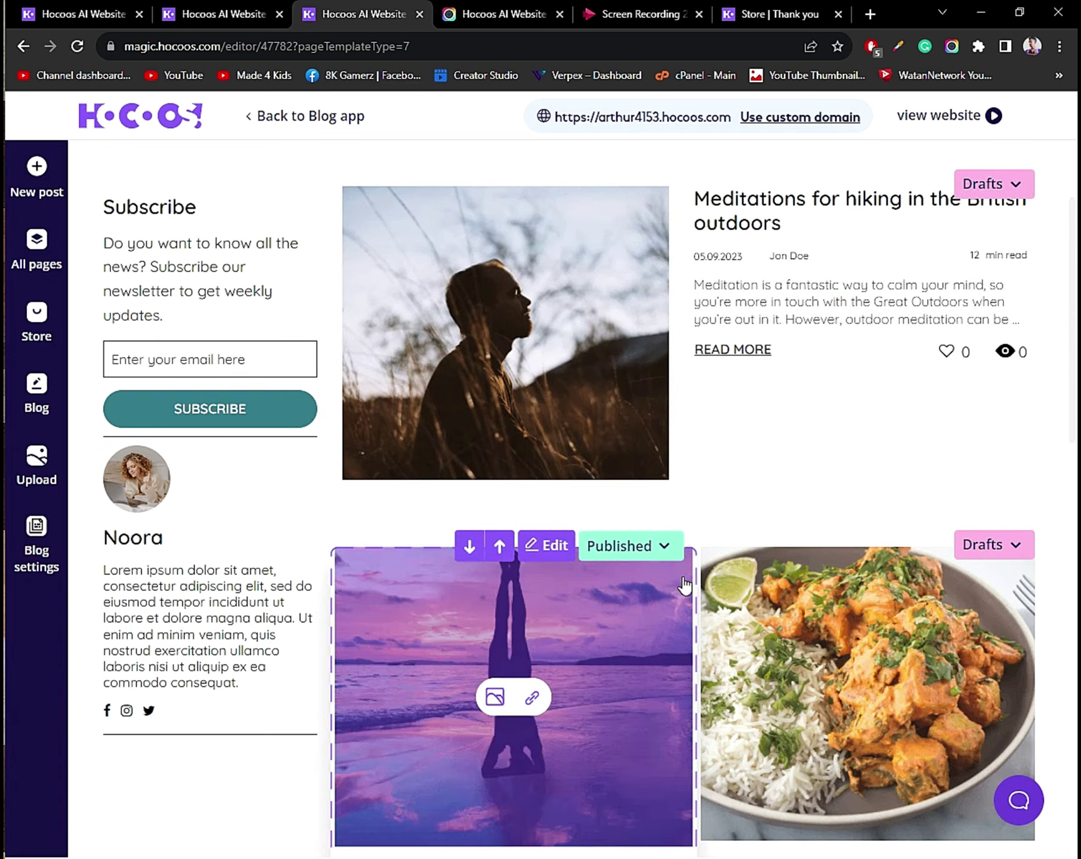
left_click(534, 541)
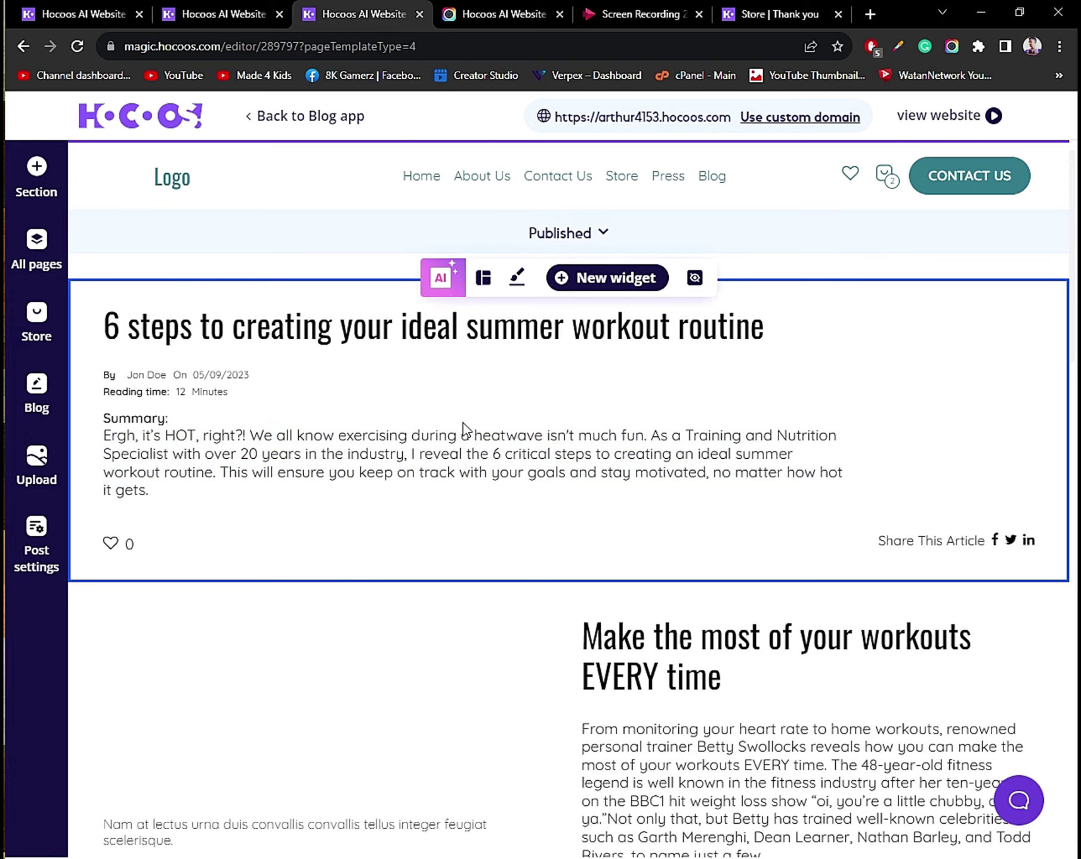
Open the widget-type chooser at the 'Make the most of your workouts' section.
scroll(895, 490, "down", 7)
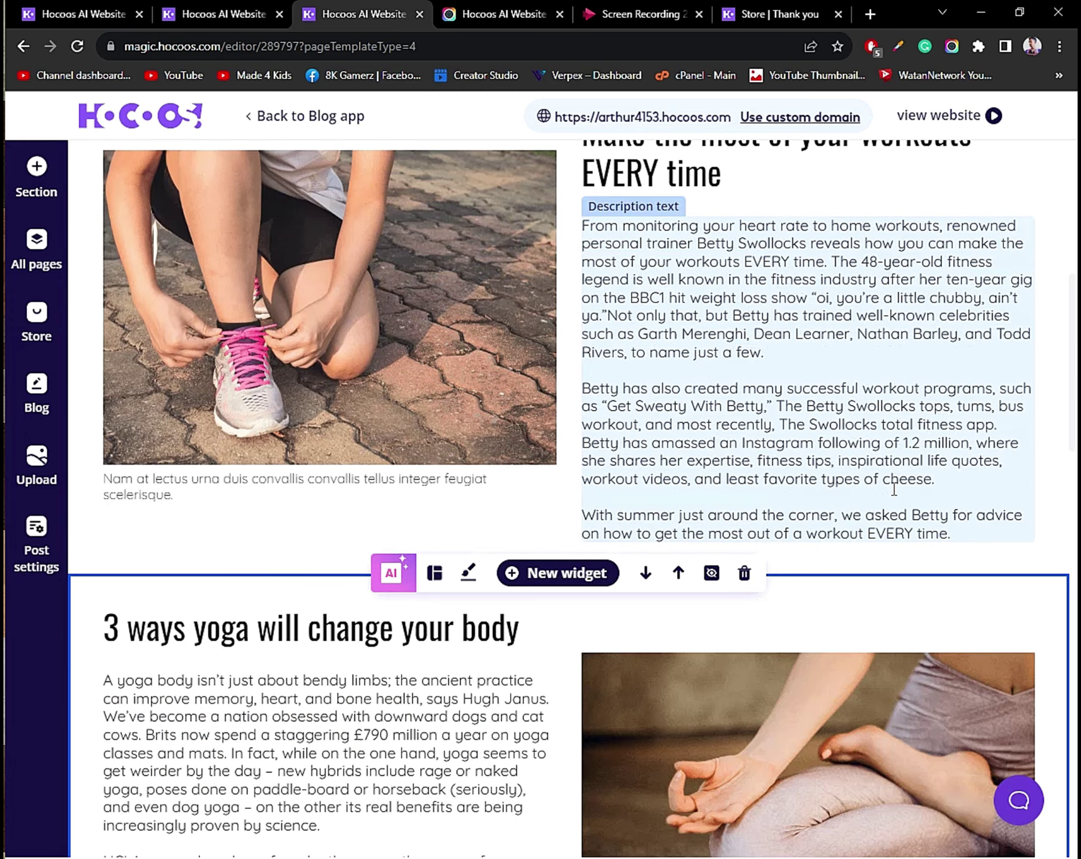
scroll(901, 519, "up", 3)
scroll(912, 490, "down", 8)
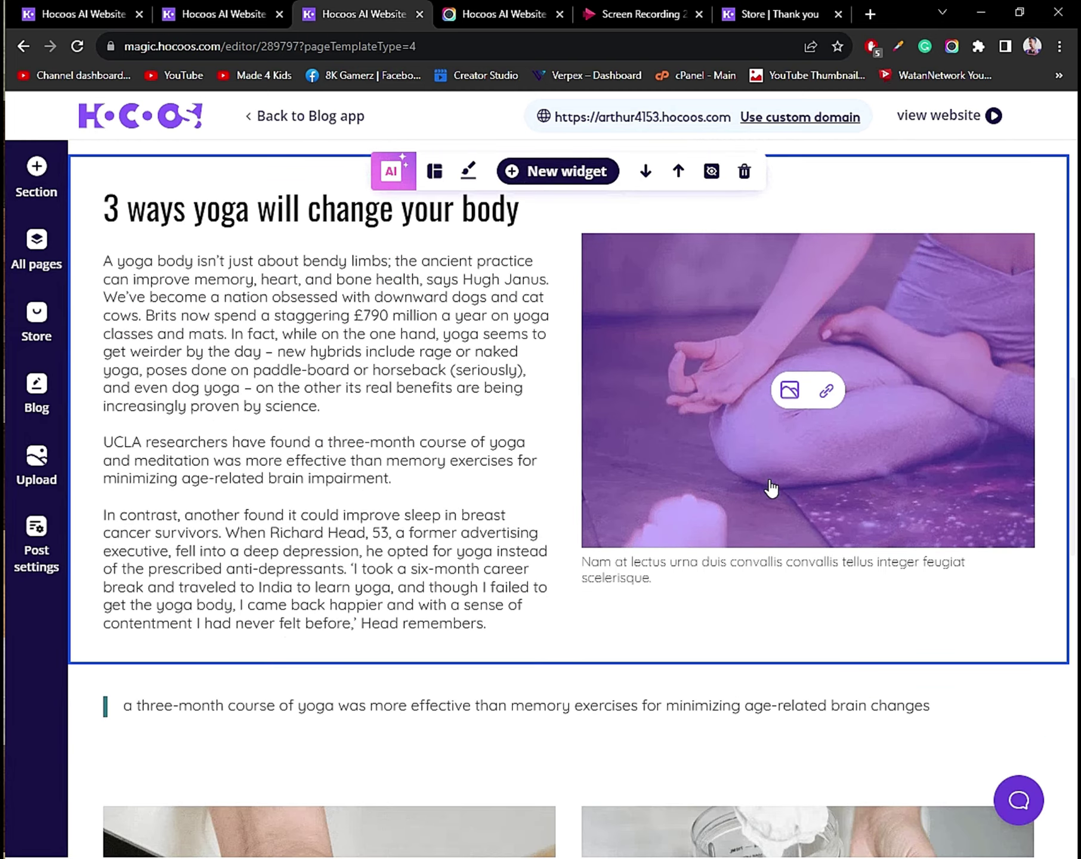
scroll(769, 514, "up", 8)
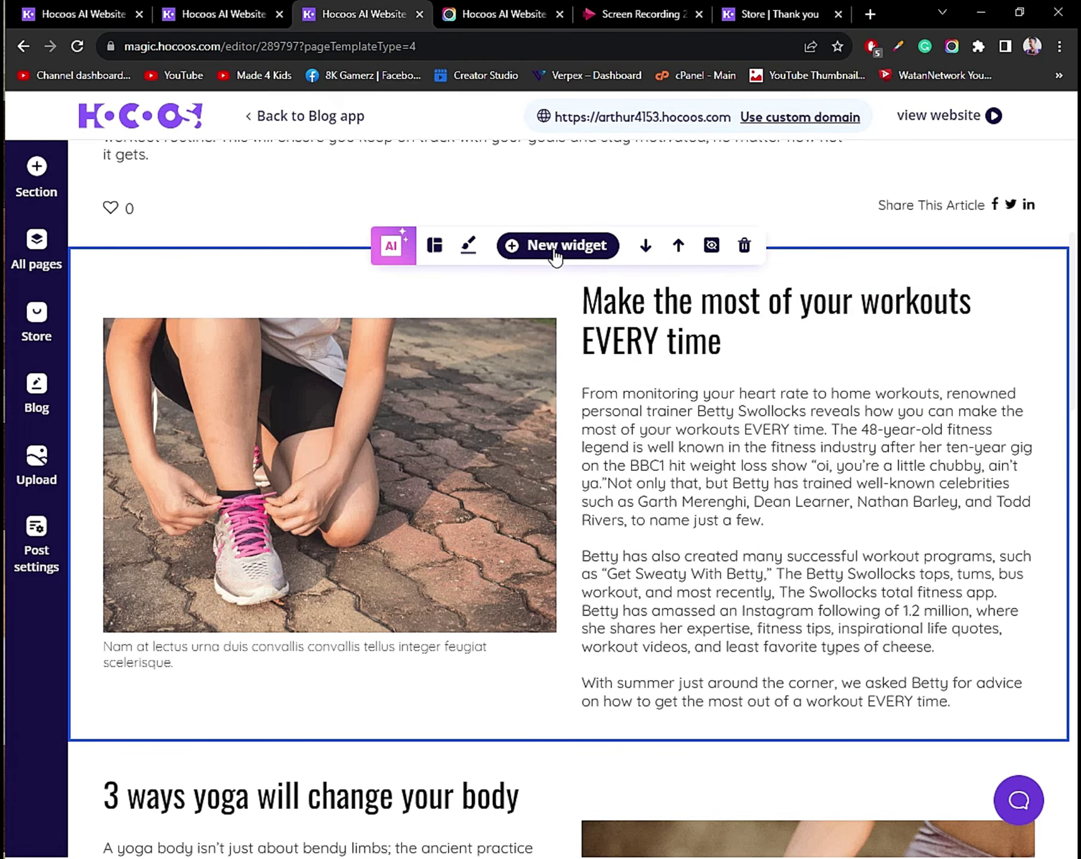
left_click(554, 247)
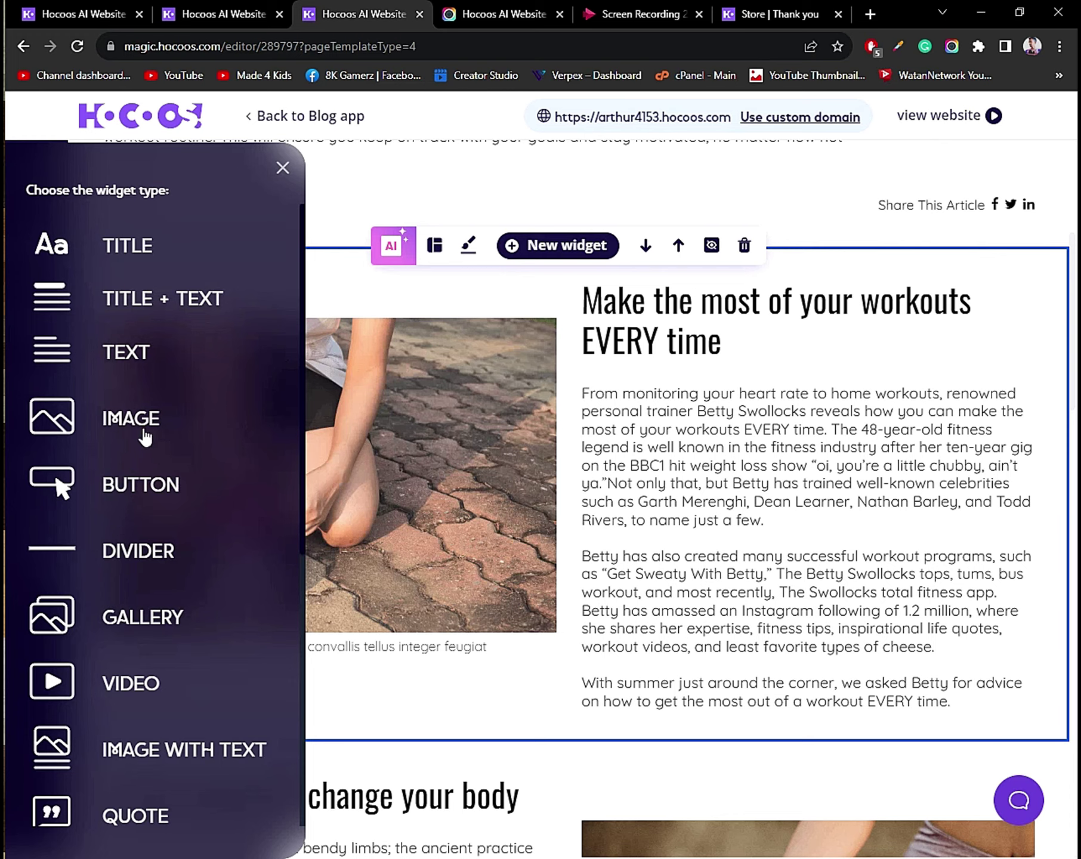
Insert the single-video layout into the workout post, adding a sample Vimeo video.
scroll(180, 716, "down", 1)
scroll(181, 723, "down", 5)
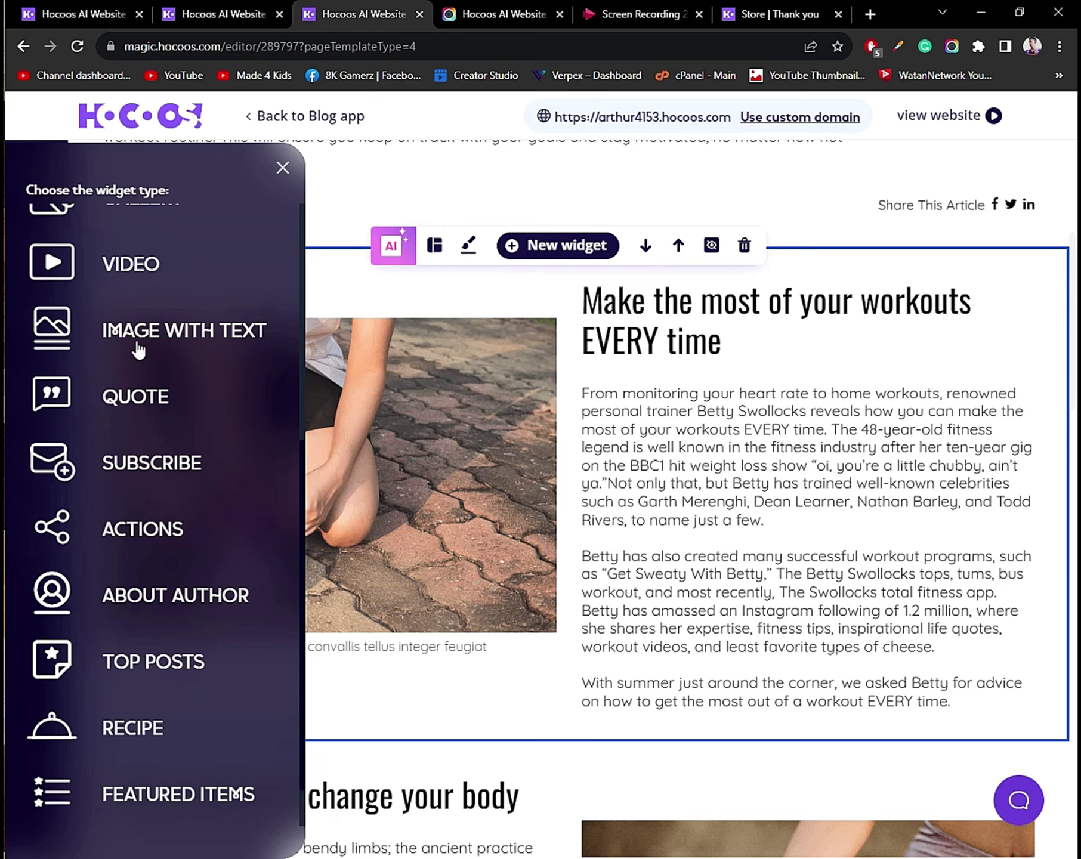
mouse_move(145, 277)
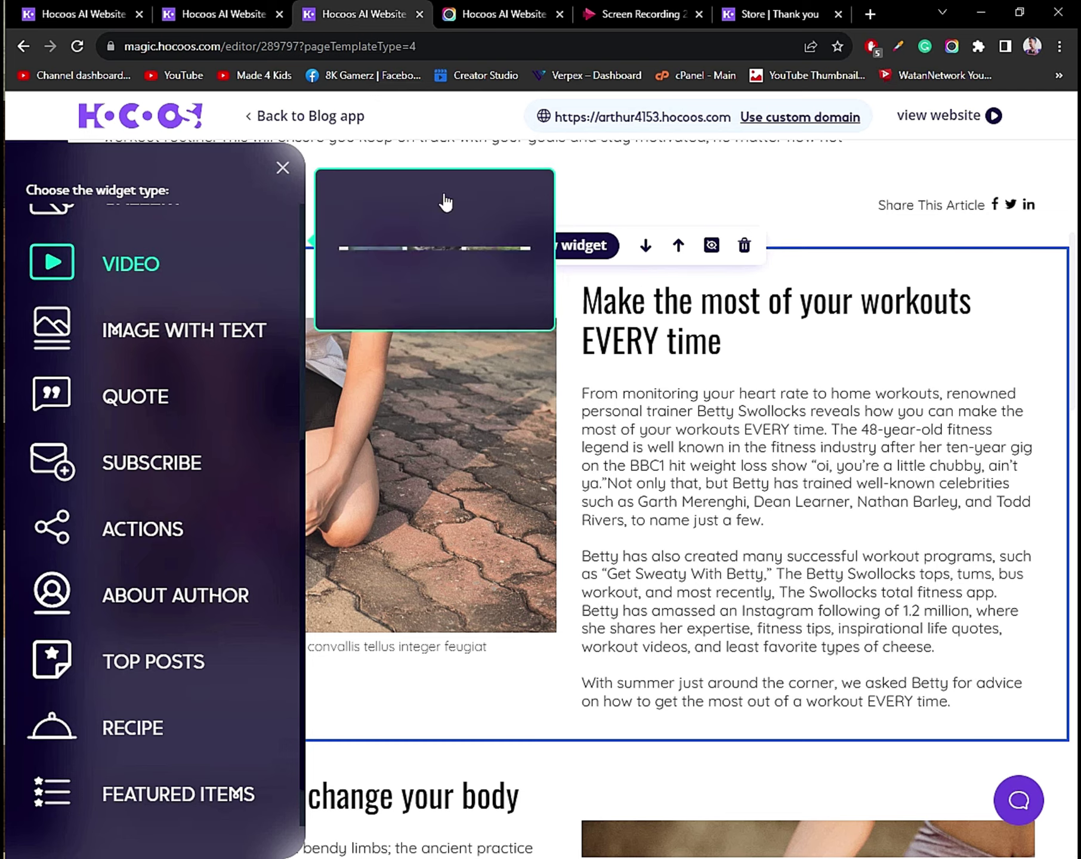
scroll(453, 218, "up", 2)
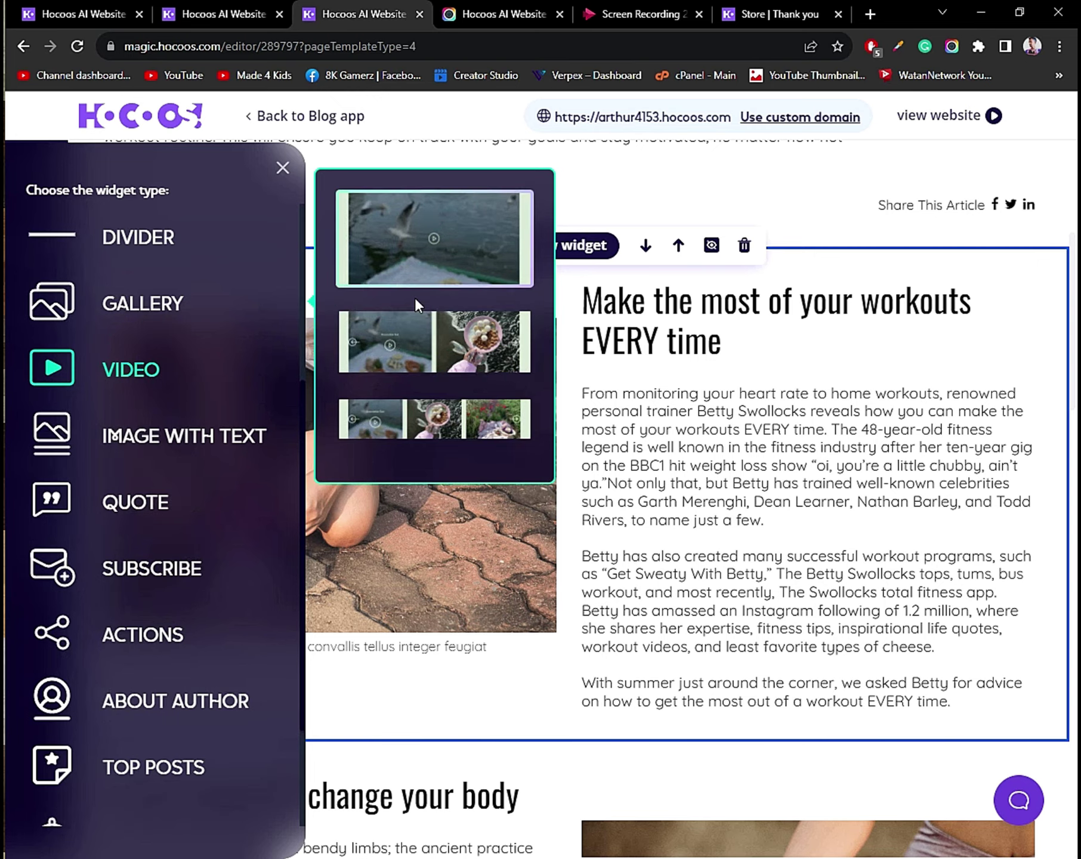
left_click(452, 246)
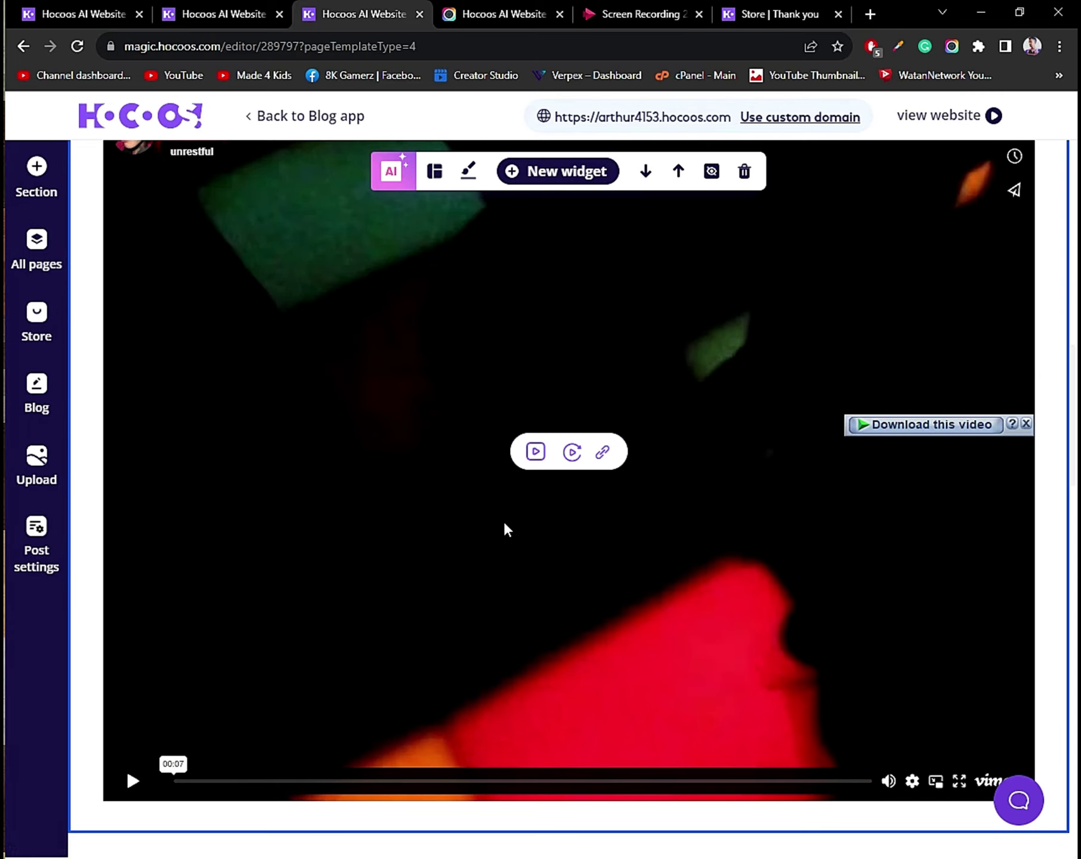
left_click(456, 537)
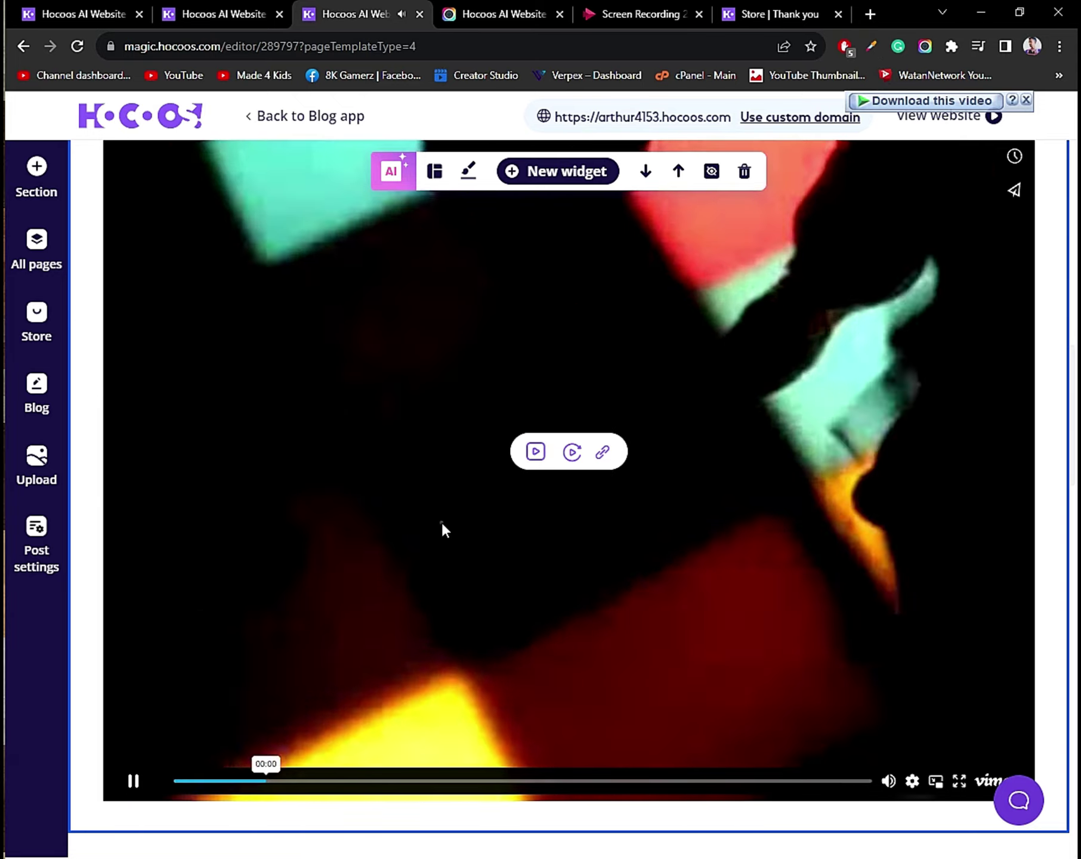
left_click(442, 523)
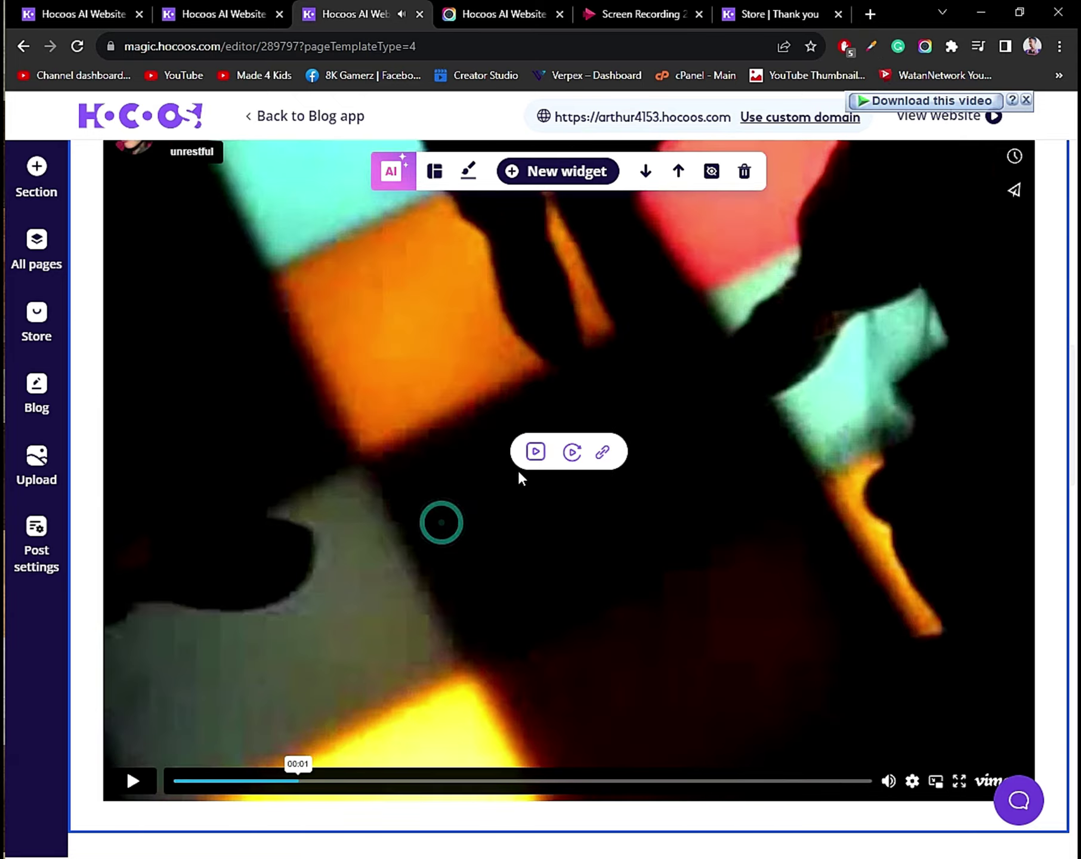
left_click(535, 447)
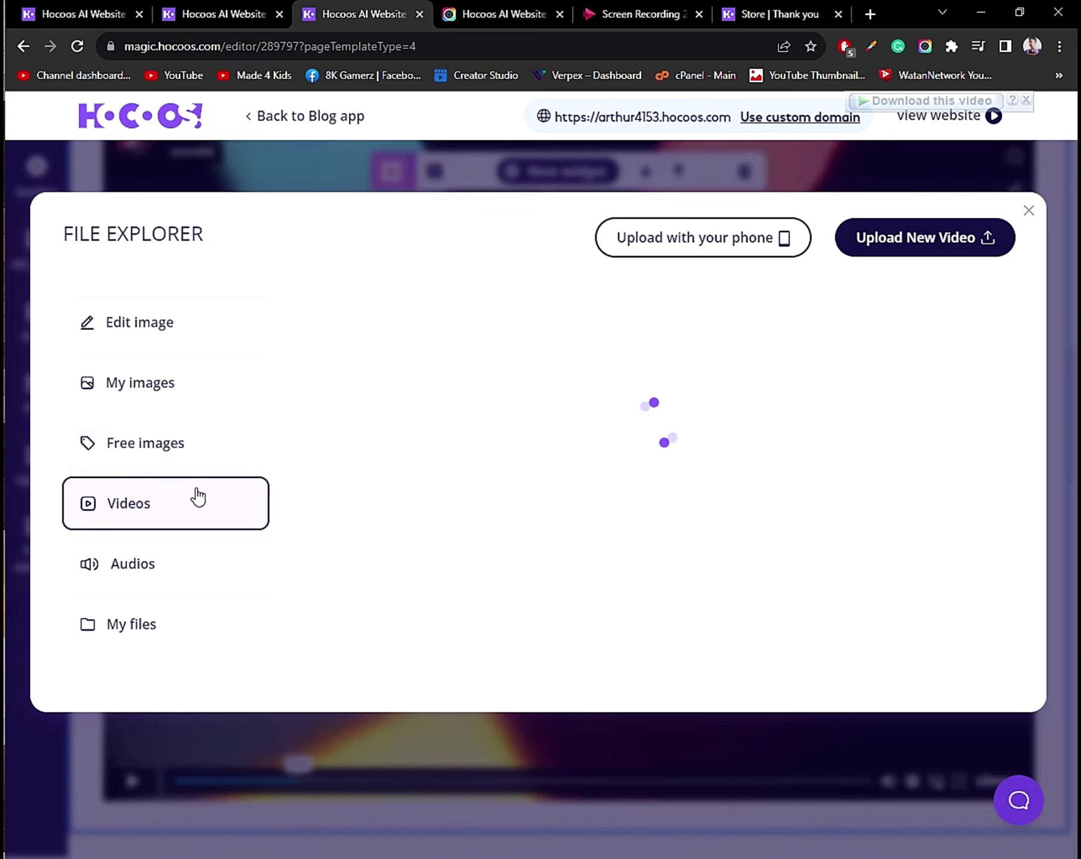
left_click(978, 241)
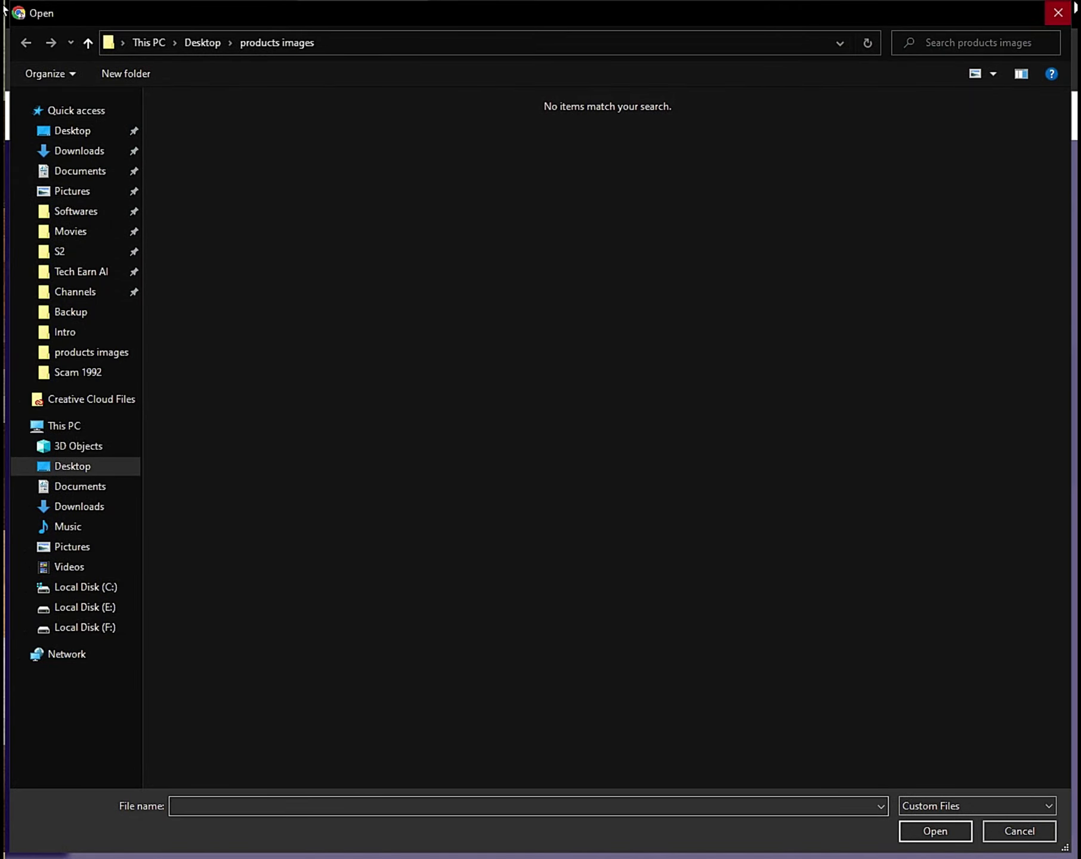
left_click(1056, 12)
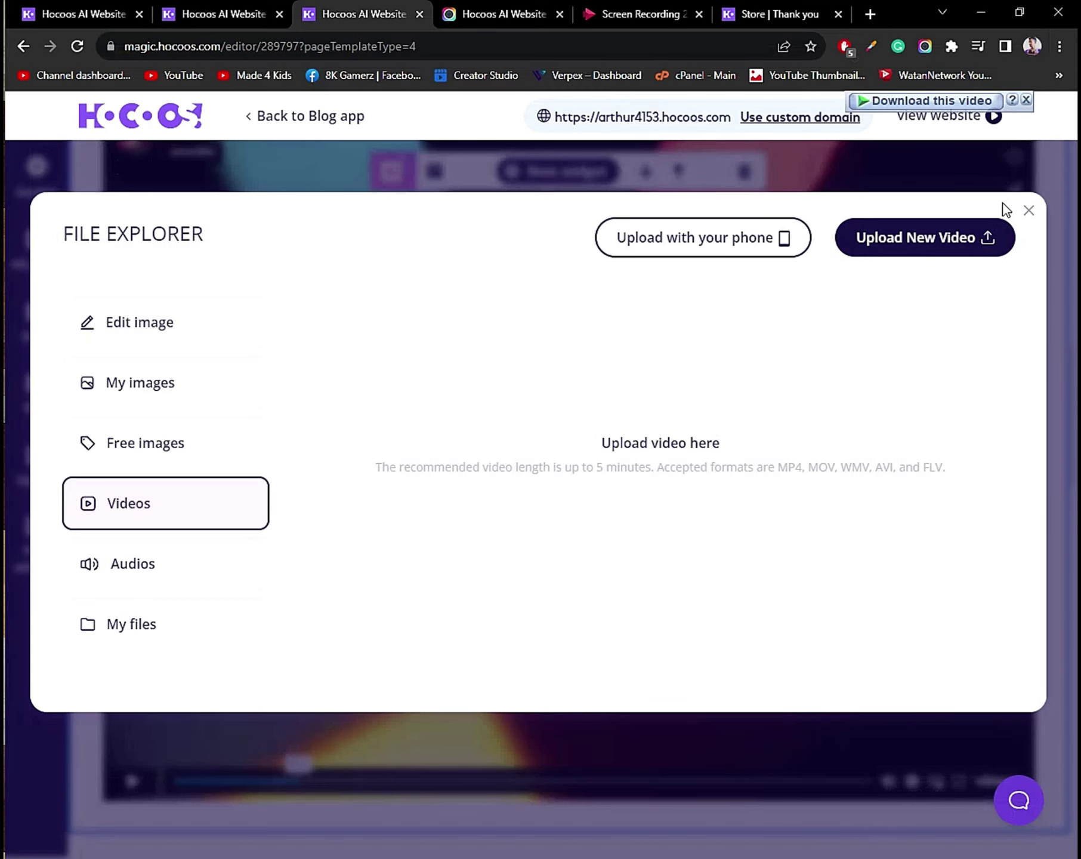
left_click(1025, 207)
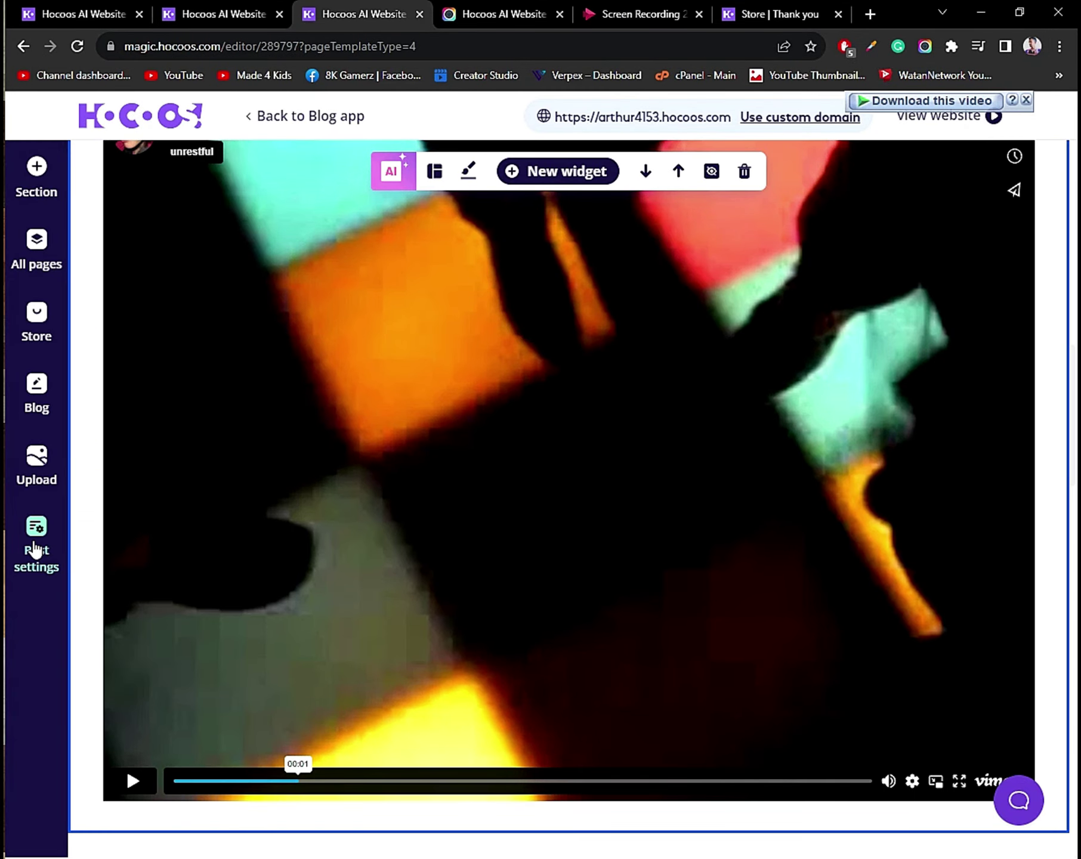
Look at the post's author options without adding an author, then save the general settings.
left_click(36, 549)
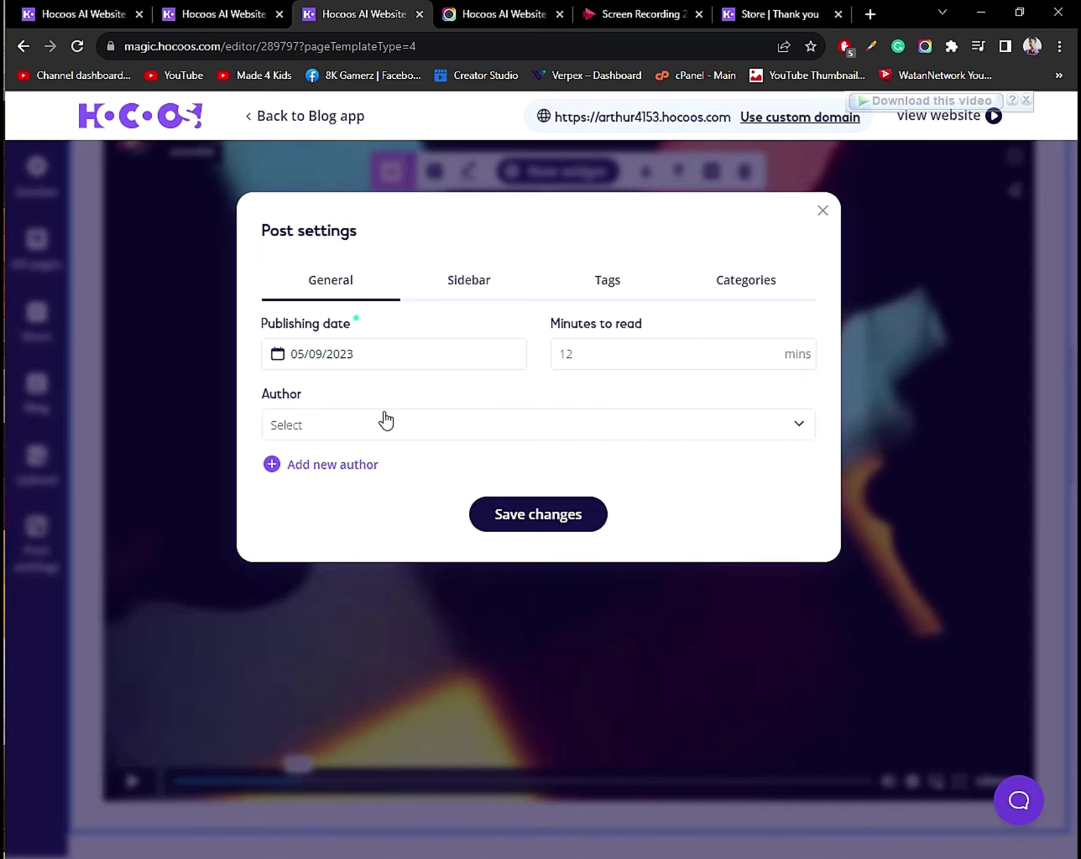
left_click(334, 429)
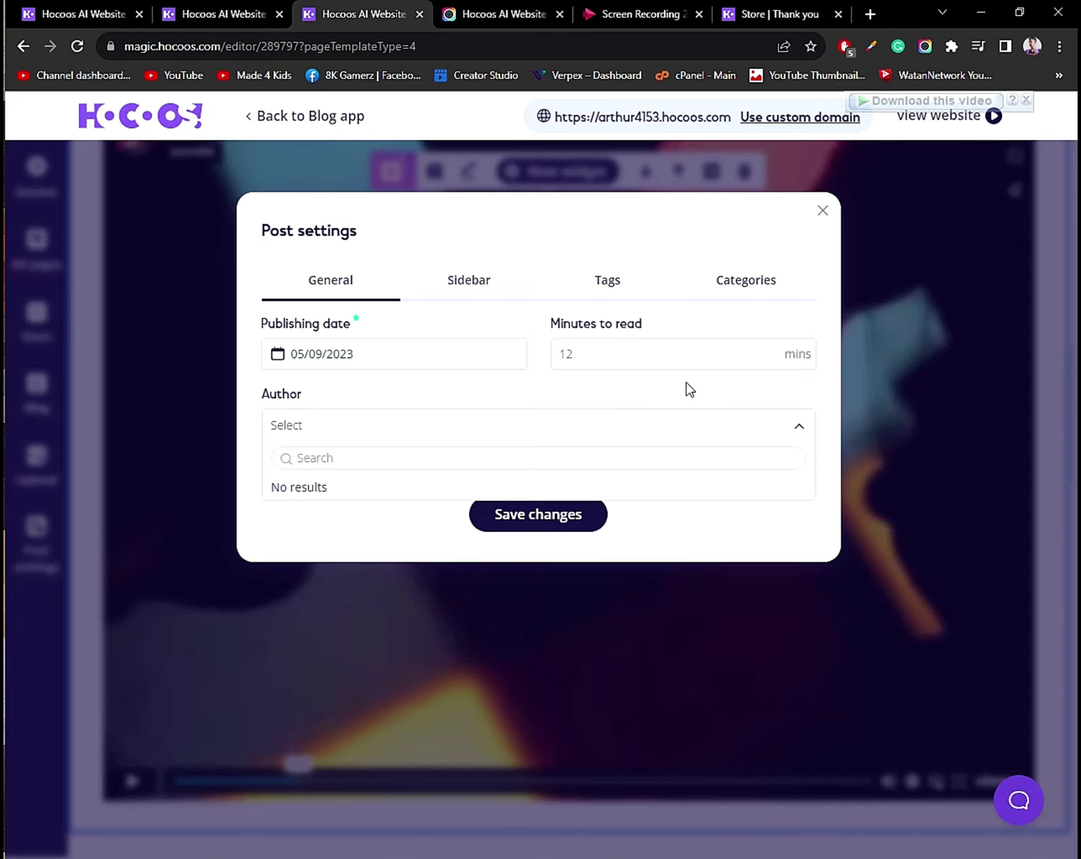
left_click(666, 425)
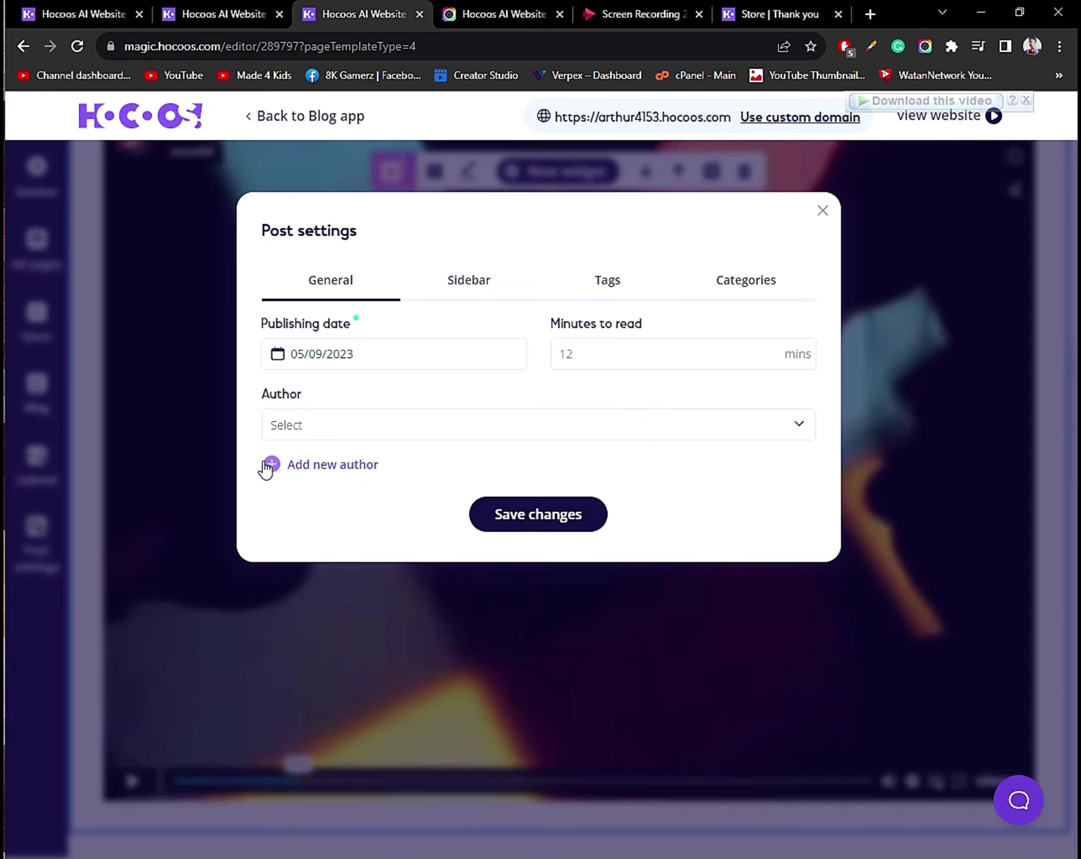
left_click(269, 465)
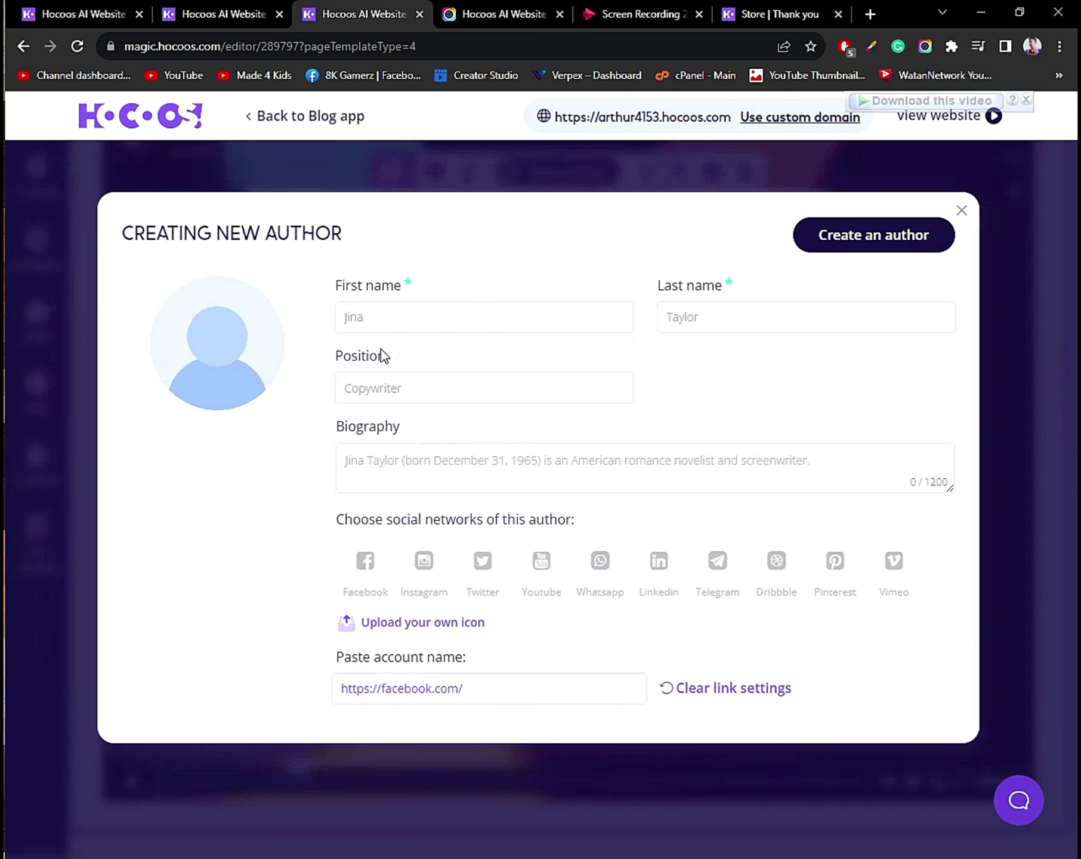
left_click(405, 318)
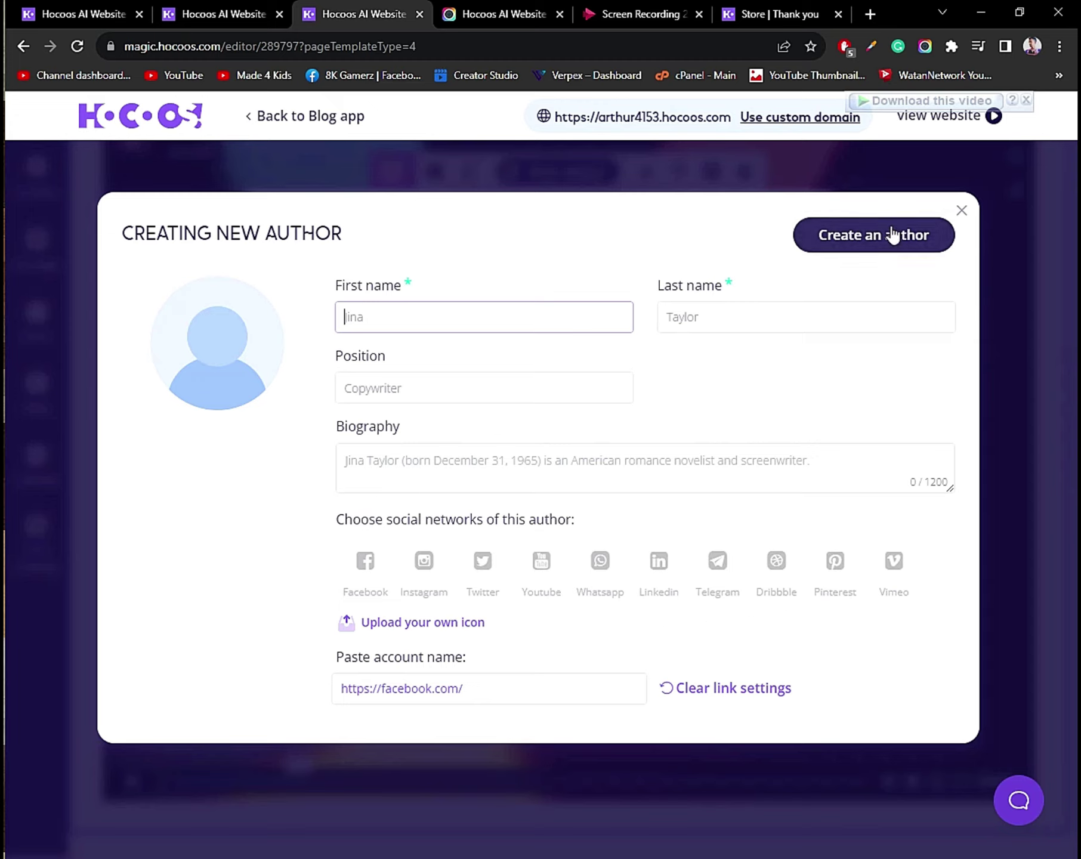
left_click(962, 213)
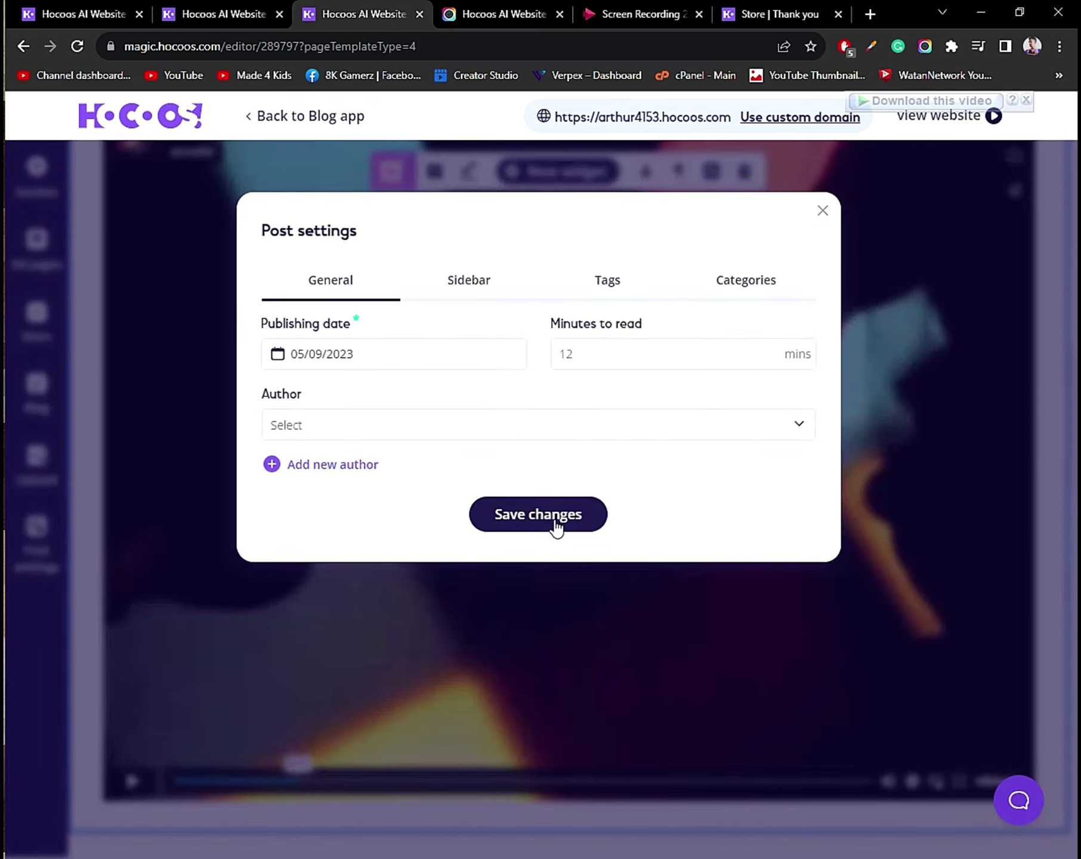
left_click(555, 517)
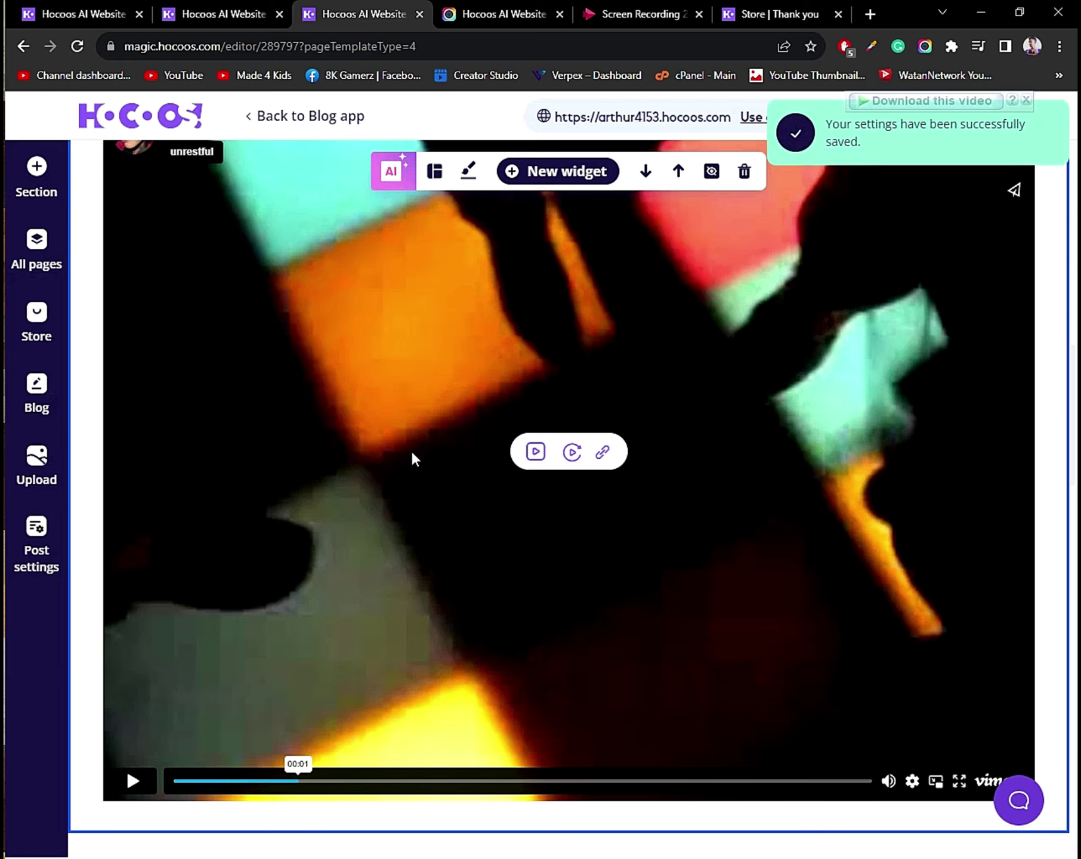
Give the post the With right sidebar layout and bring up its Tags settings.
left_click(46, 528)
left_click(481, 278)
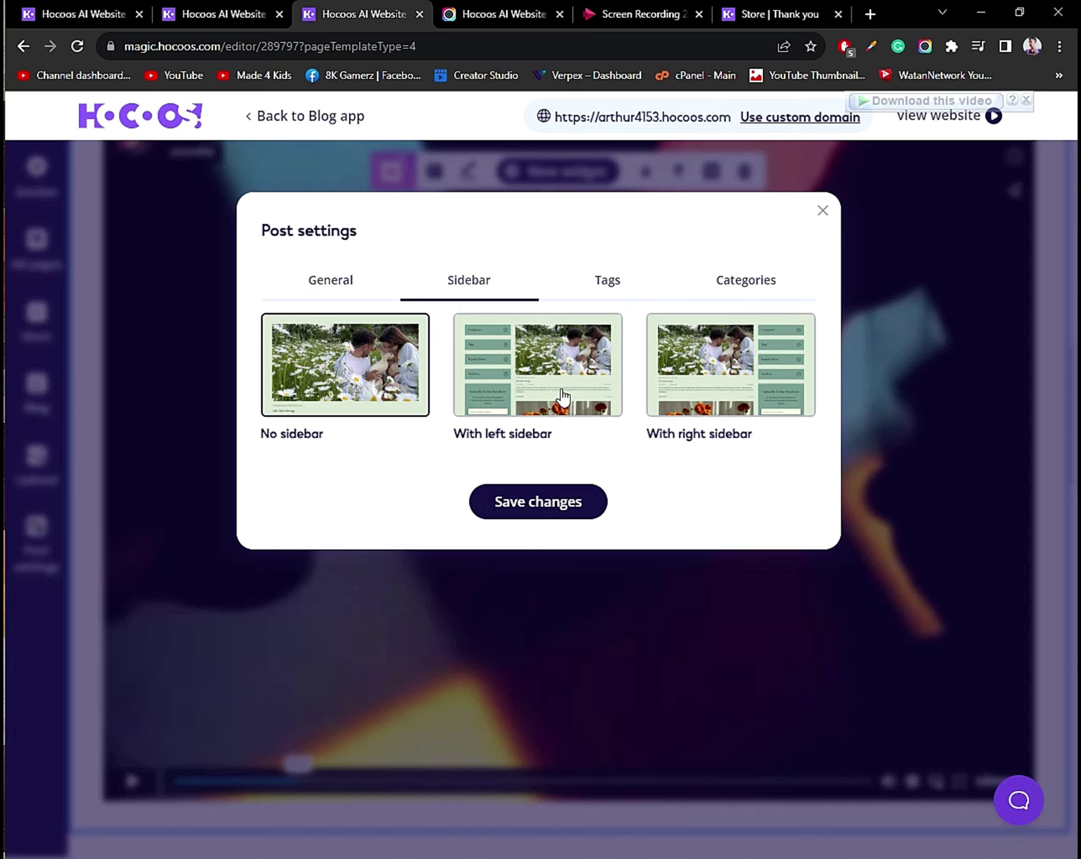
left_click(728, 399)
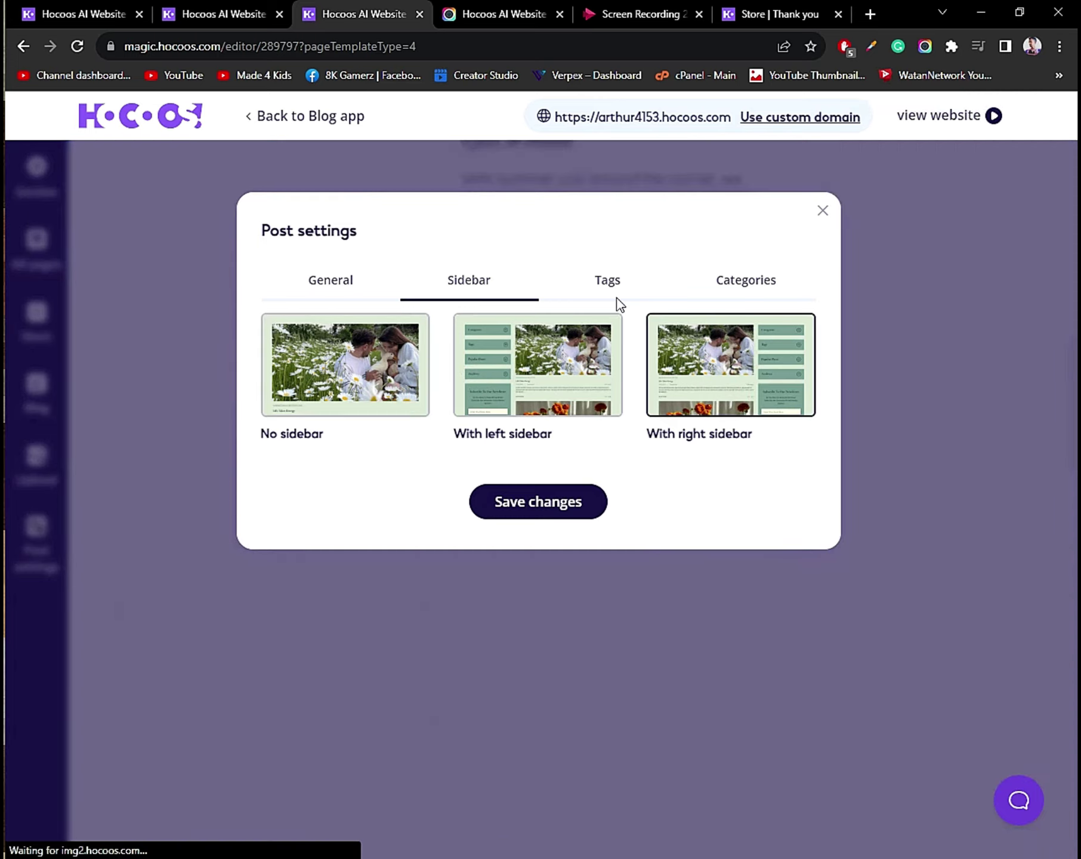
left_click(546, 277)
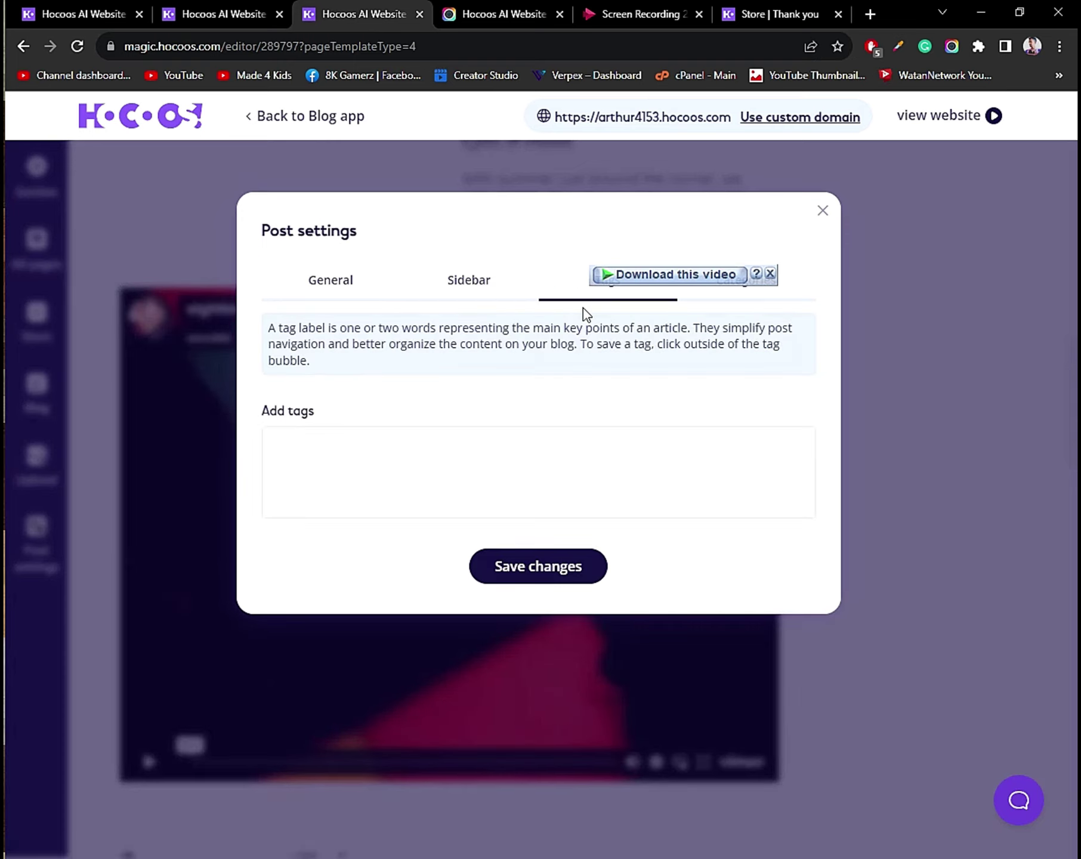
Add the tag 'earn money online' to the workout post, then show its Categories settings.
left_click(453, 482)
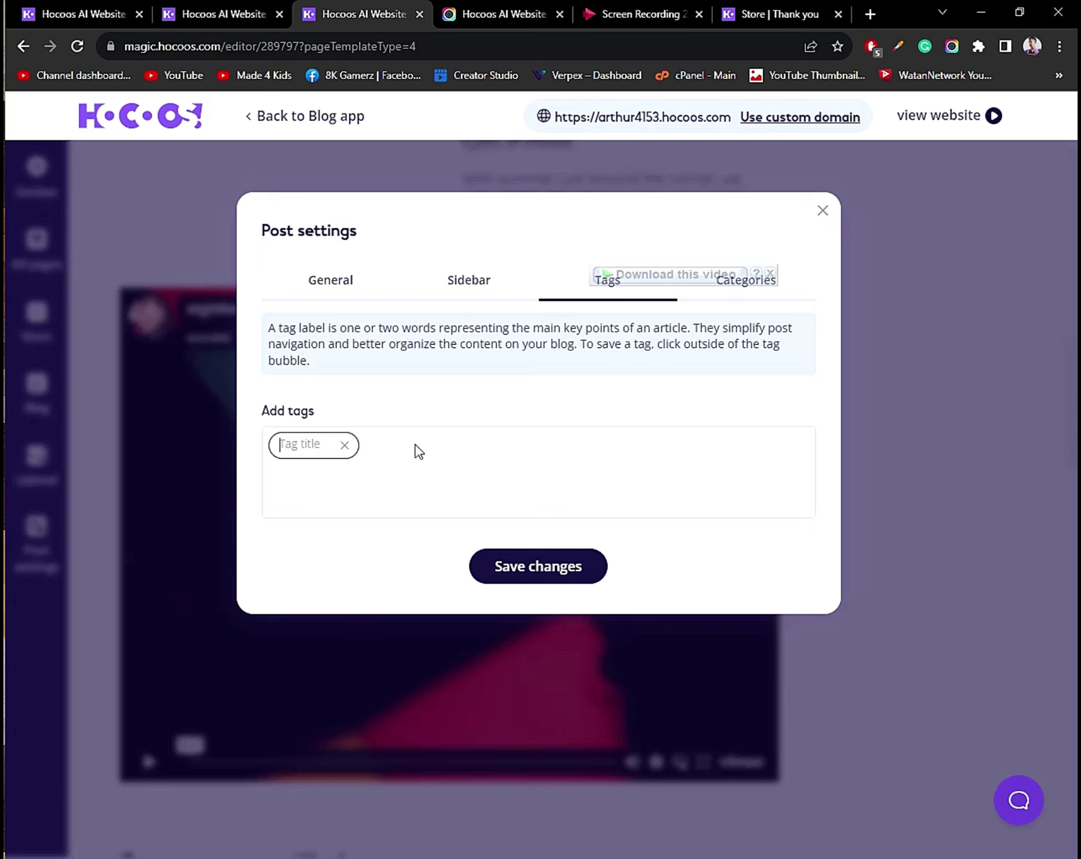
type("earn money ")
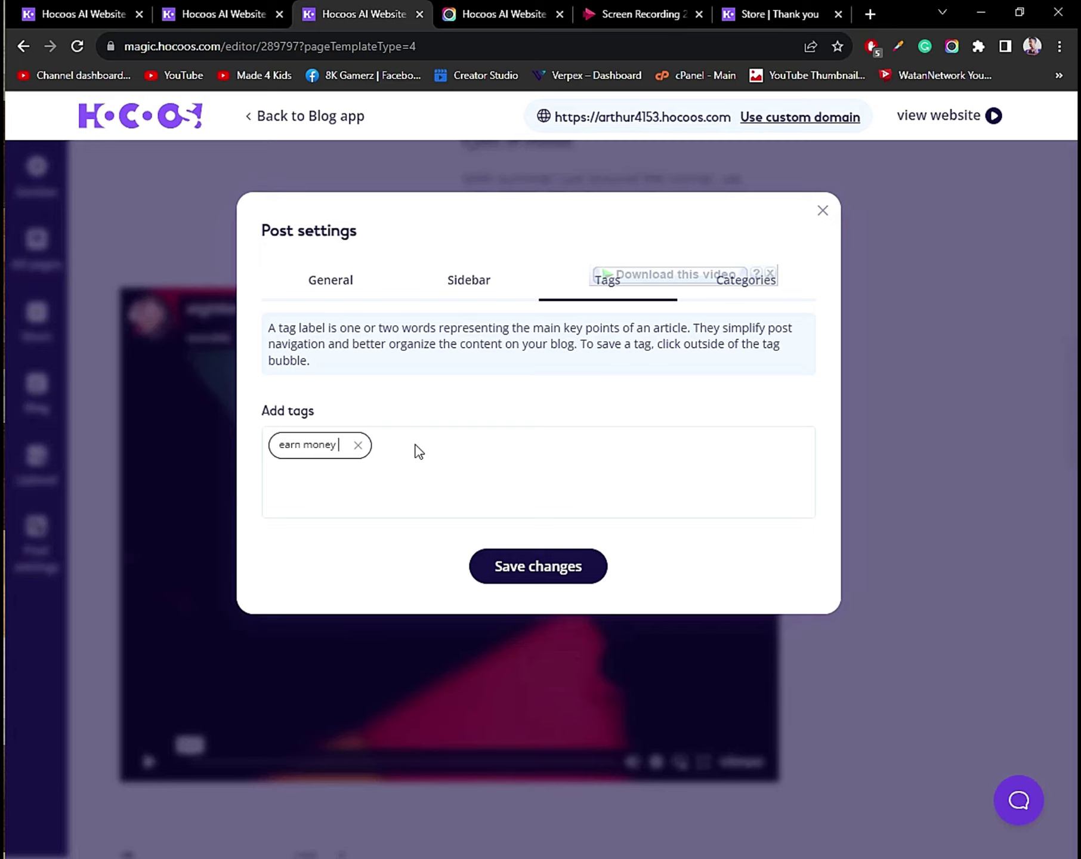
type("online")
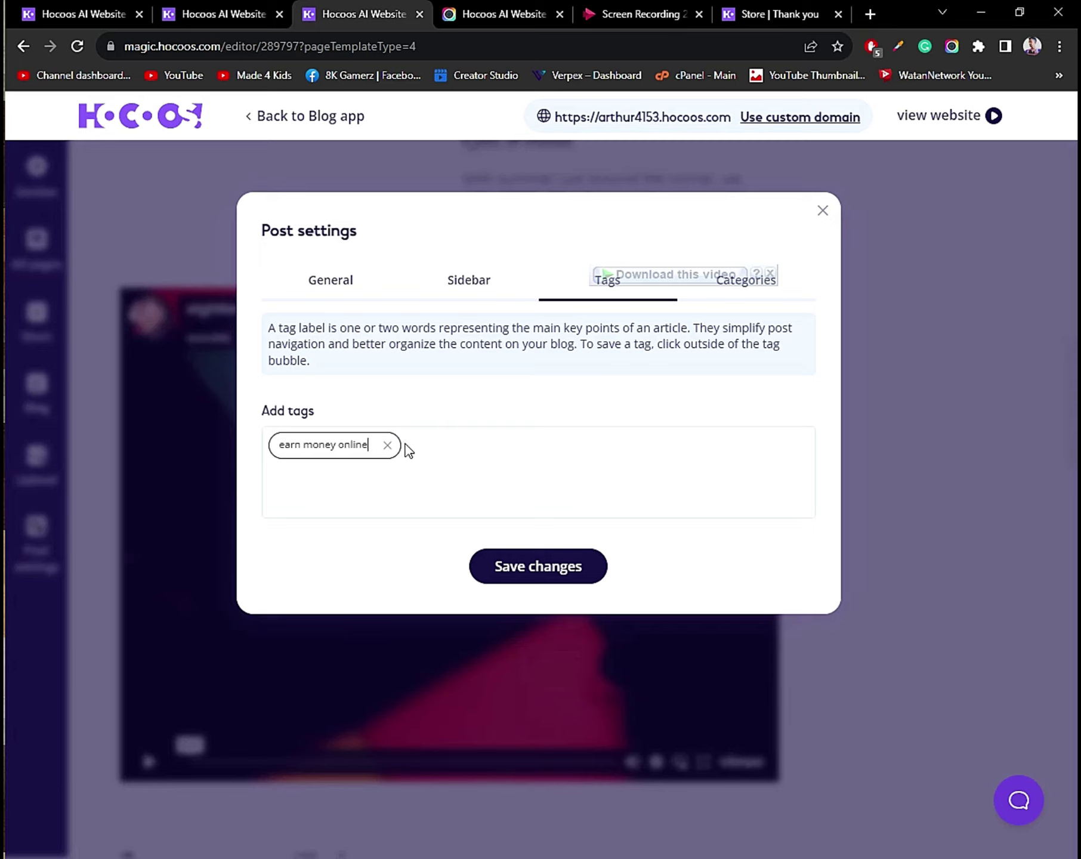
left_click(447, 473)
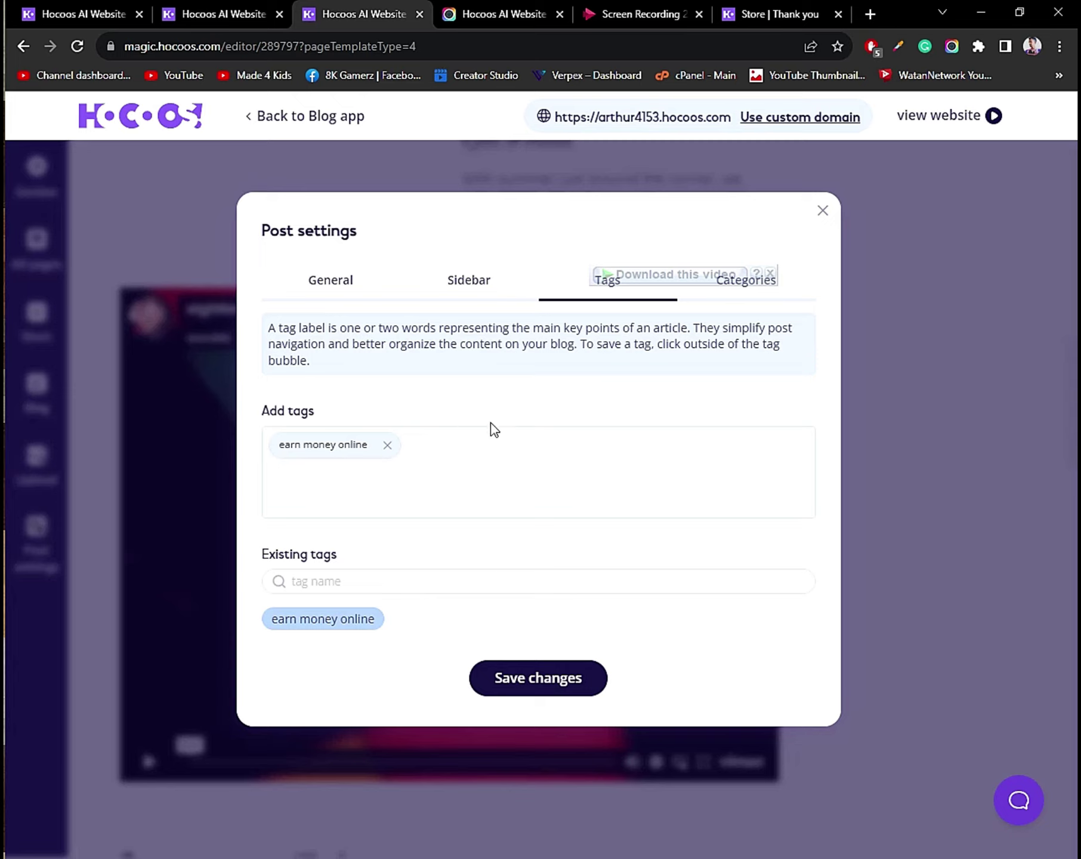
left_click(762, 293)
left_click(773, 276)
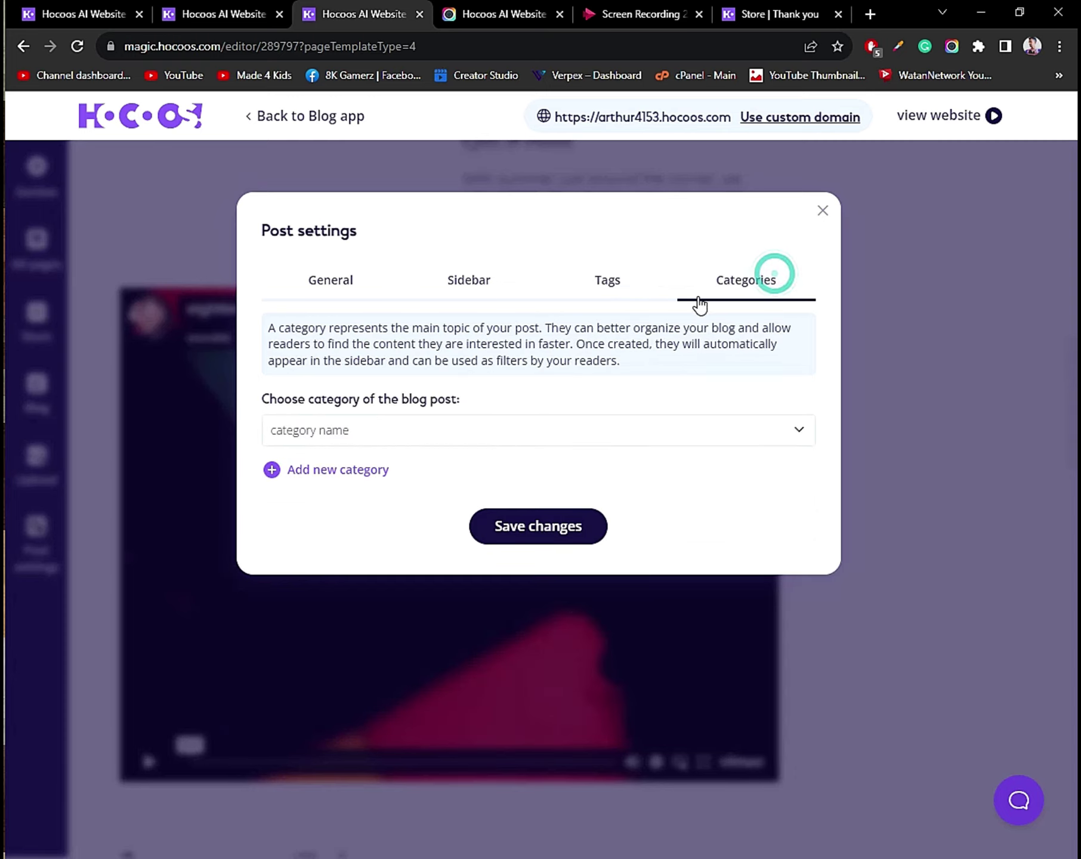
Create a new post category named Online Earning.
left_click(272, 471)
left_click(304, 481)
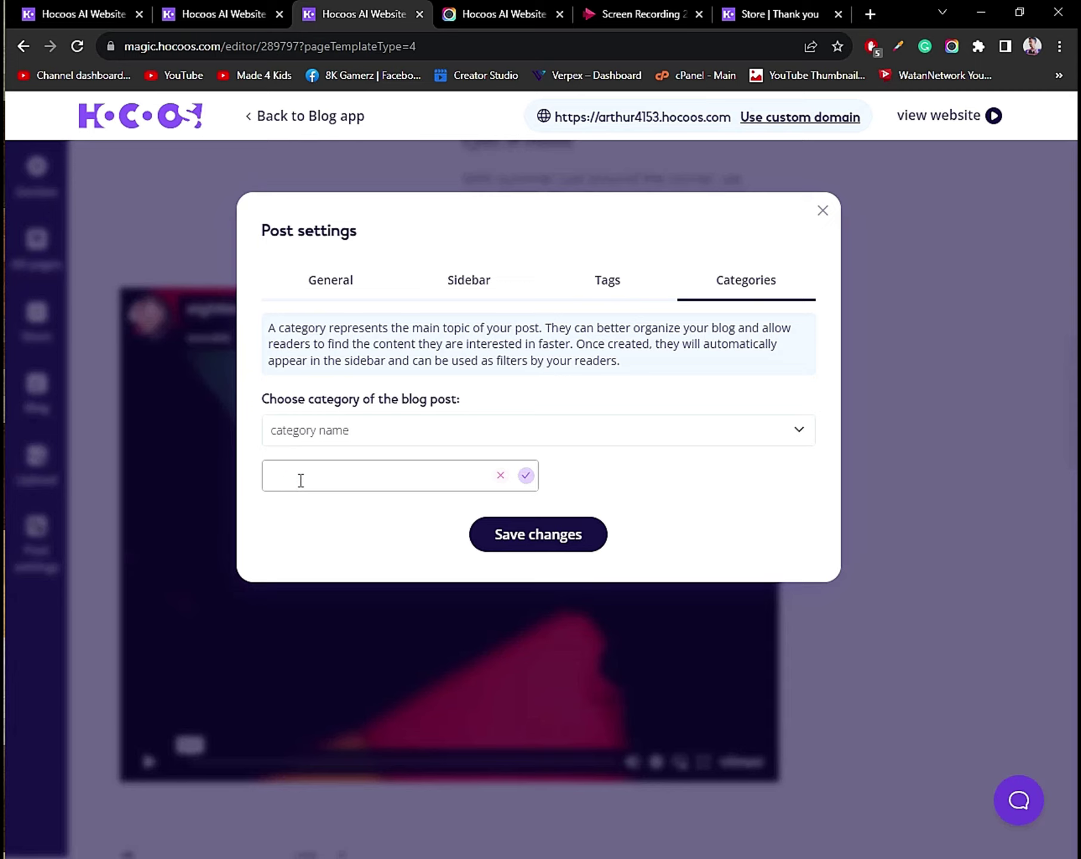
scroll(320, 478, "down", 3)
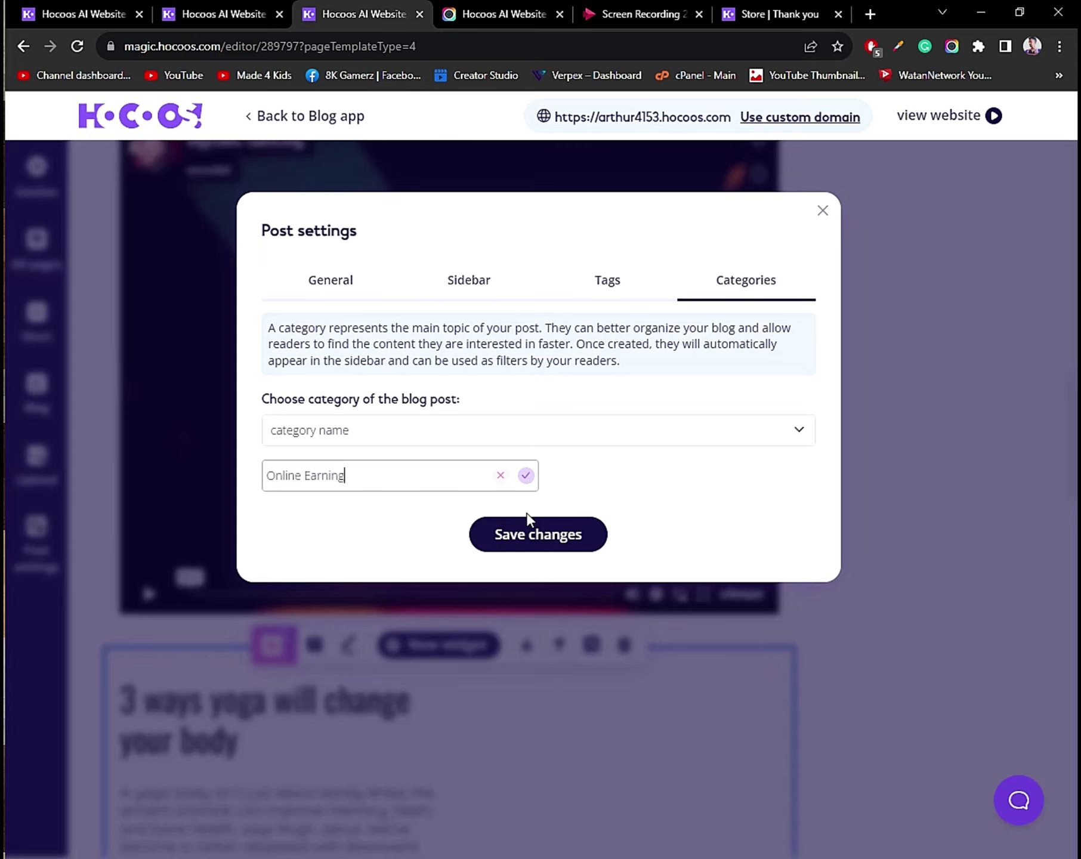
left_click(524, 476)
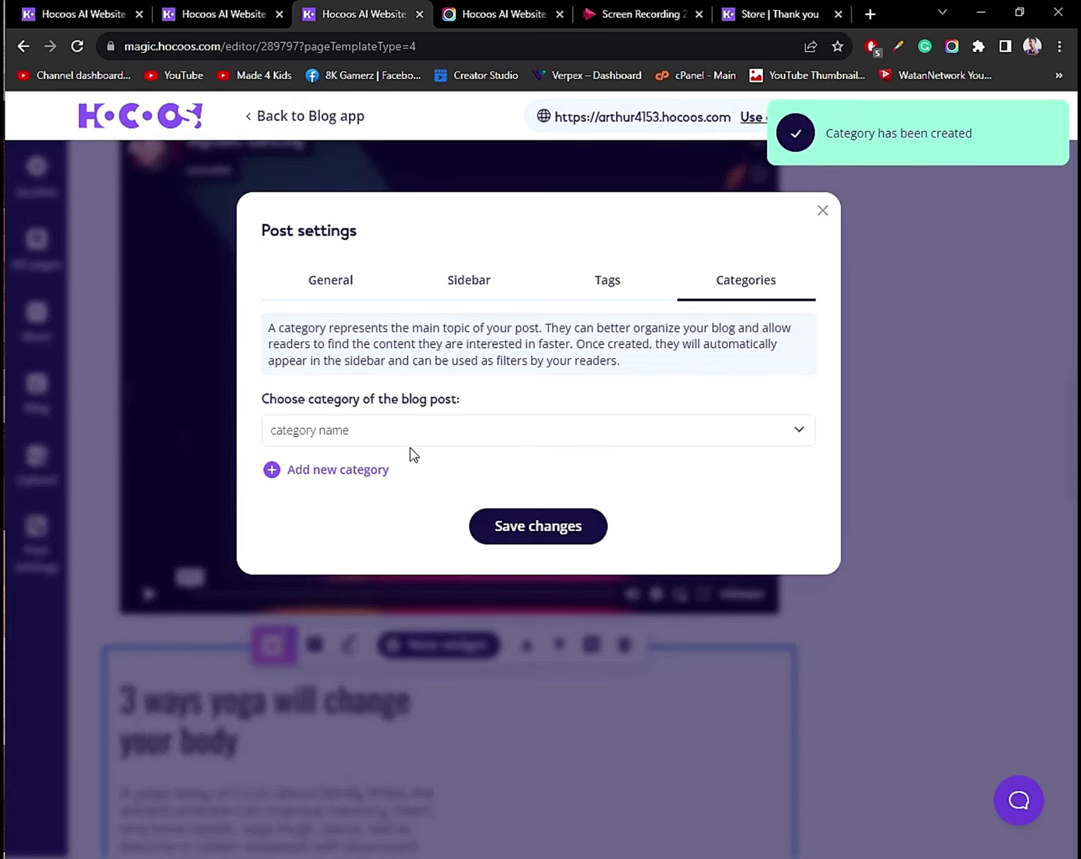
Assign Online Earning as the post's category, save it, and head back toward the blog list.
left_click(389, 441)
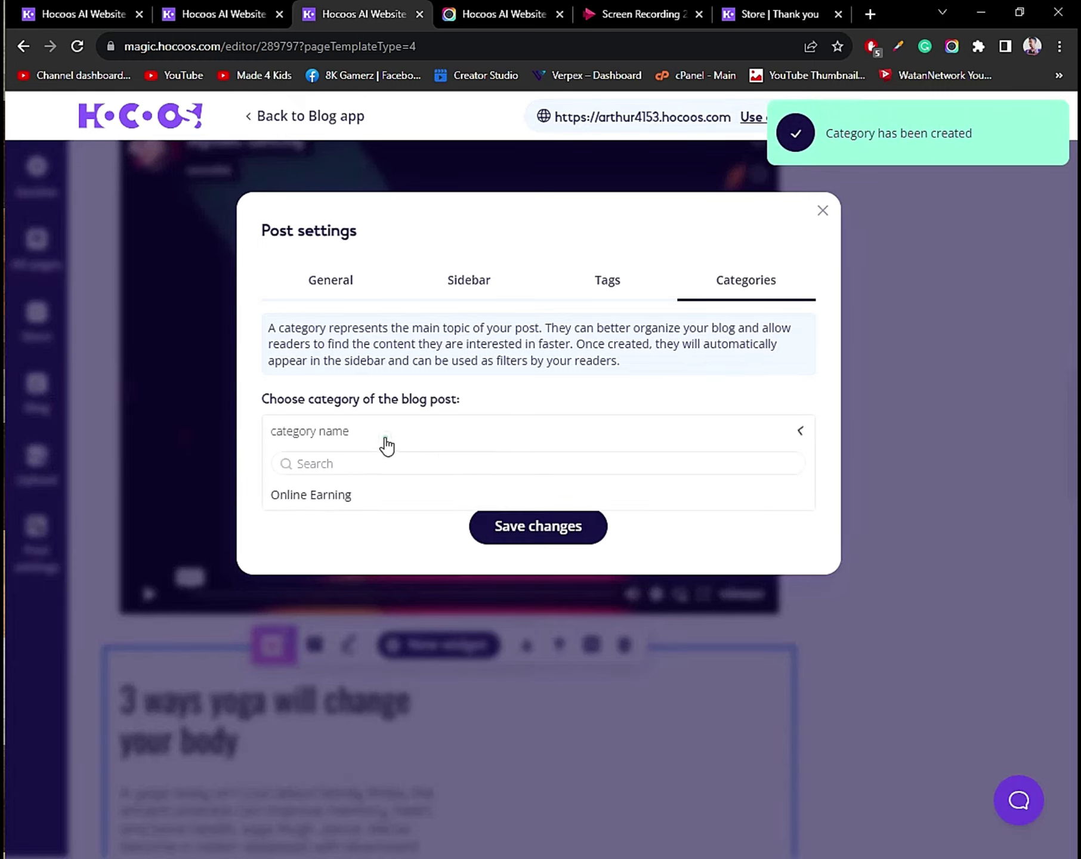
left_click(322, 501)
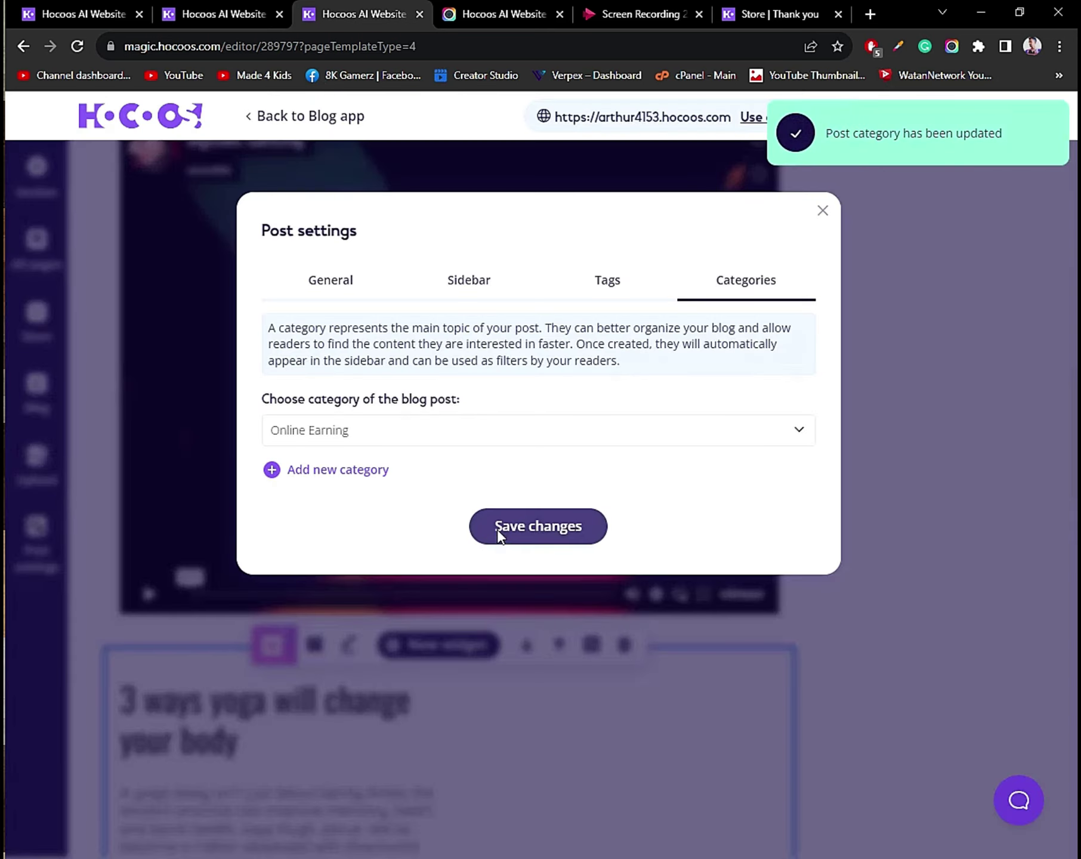
left_click(497, 529)
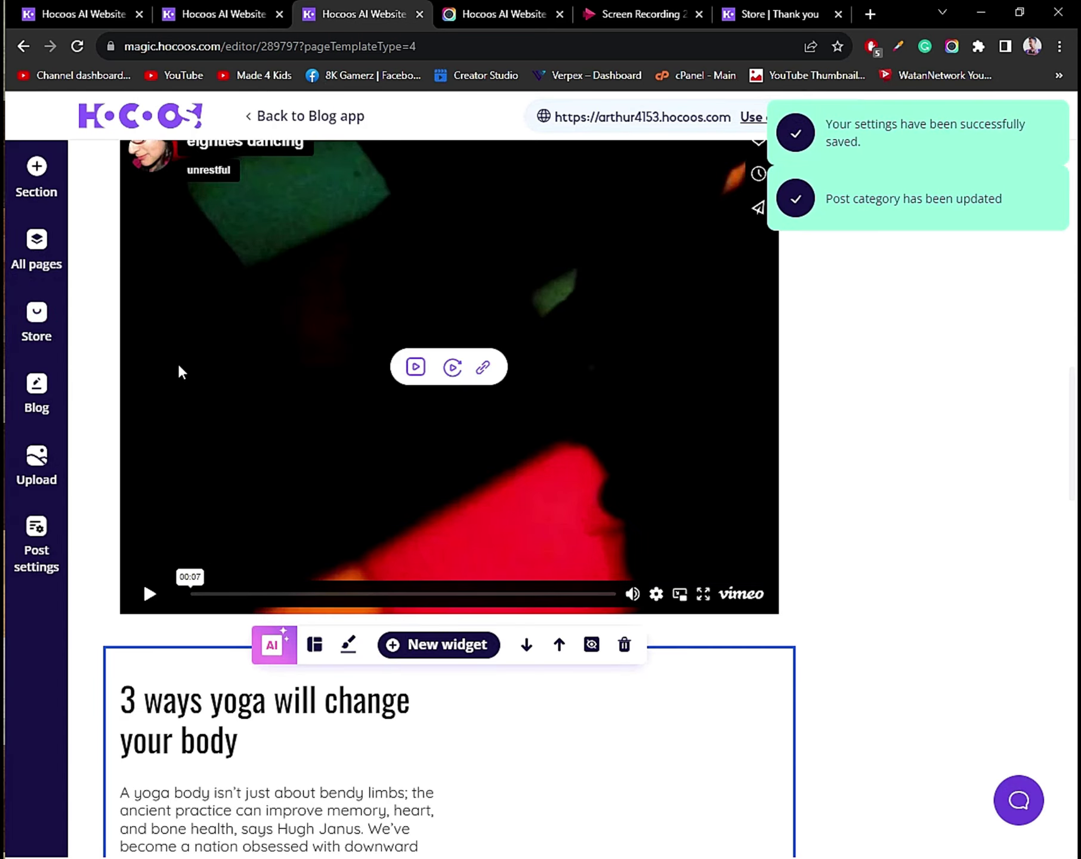
scroll(179, 370, "down", 5)
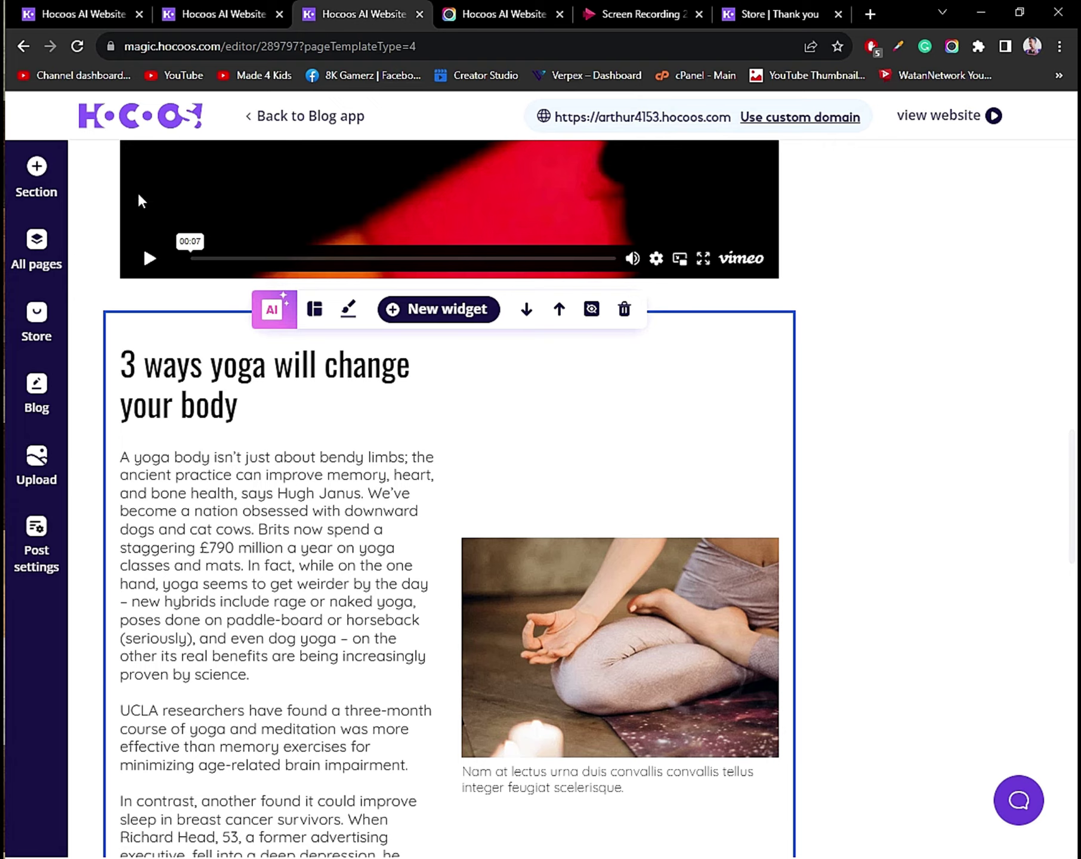
left_click(285, 125)
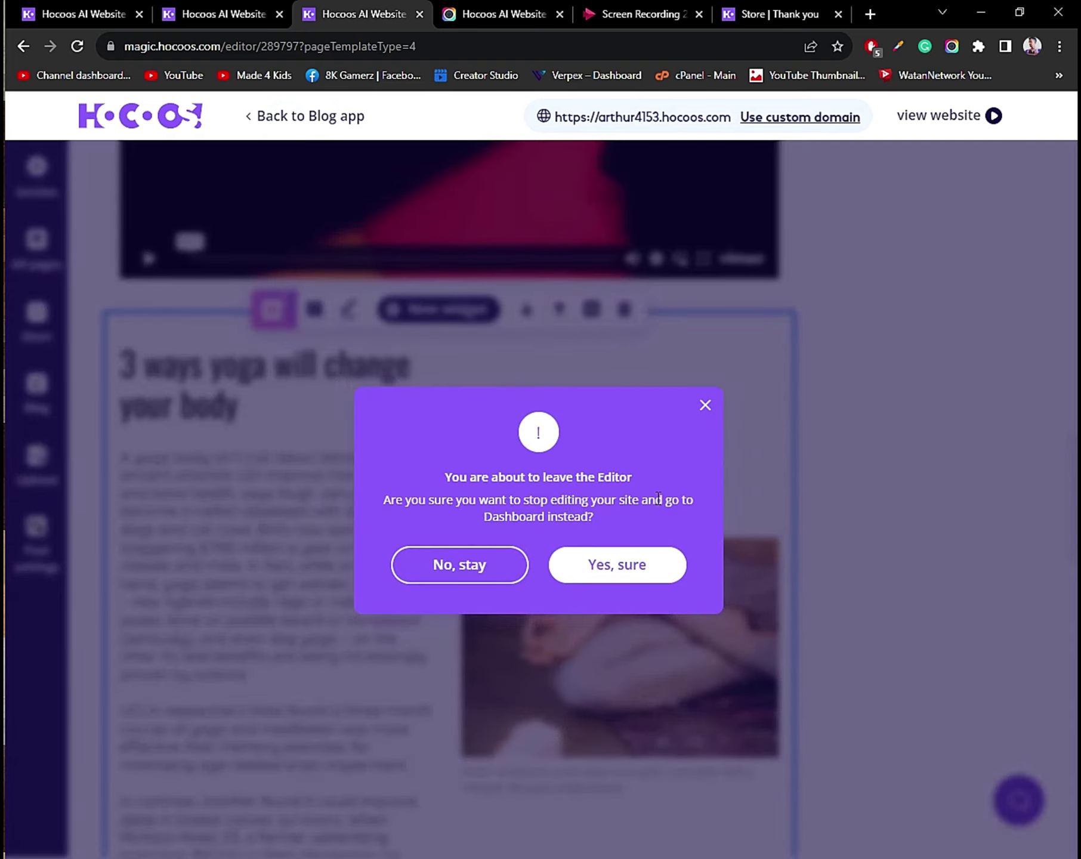
Leave the editor and publish 'Meditations for hiking in the British outdoors' and 'Mediterranean Chicken and Rice'.
left_click(632, 560)
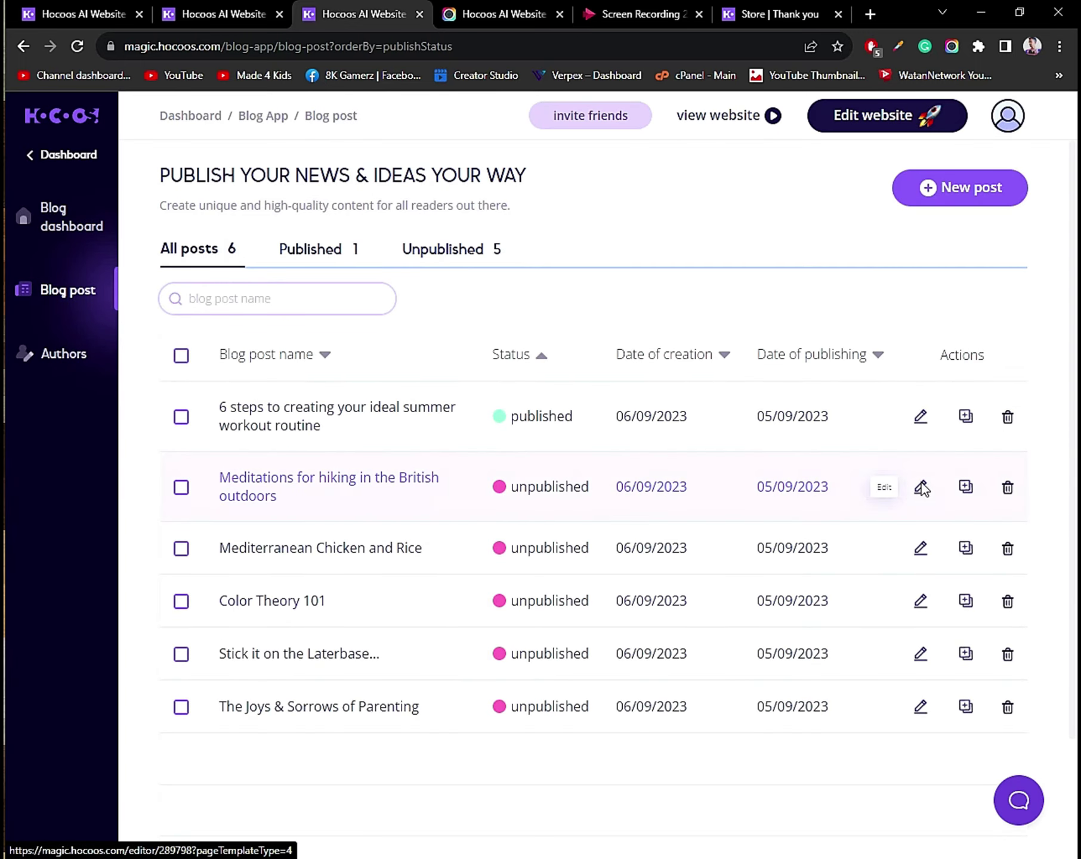
left_click(921, 487)
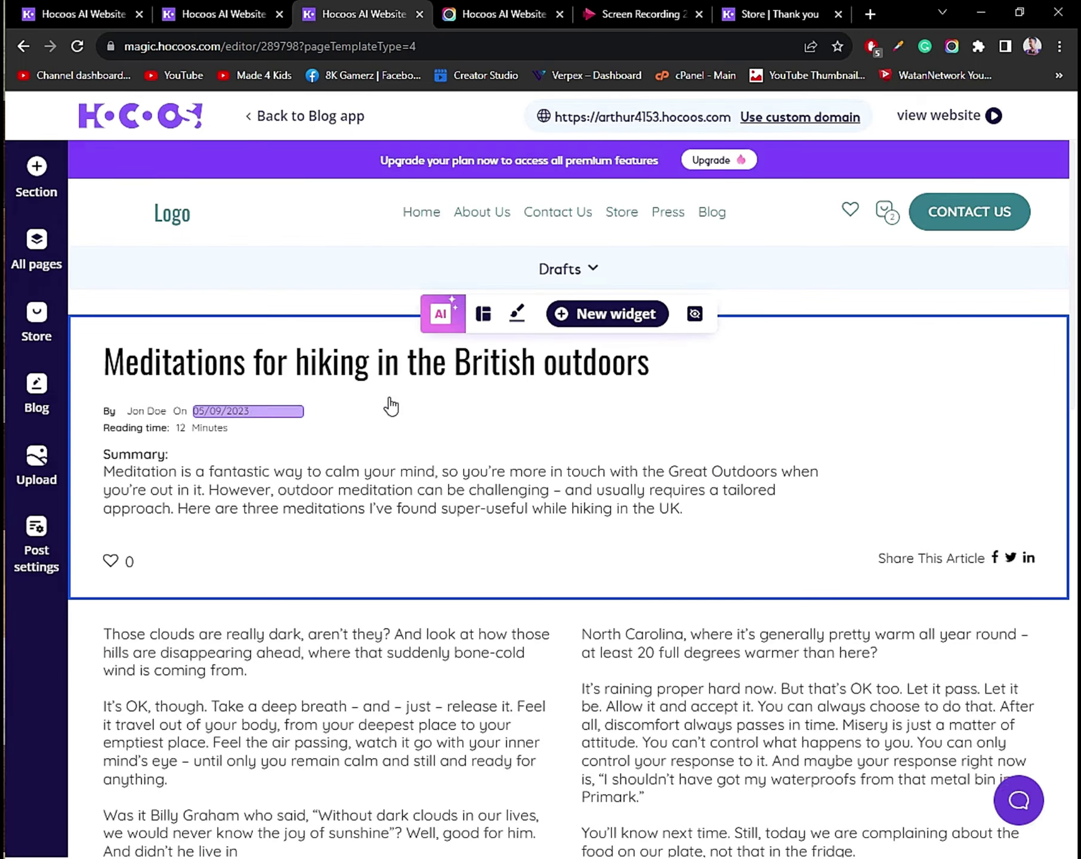
left_click(587, 272)
left_click(558, 323)
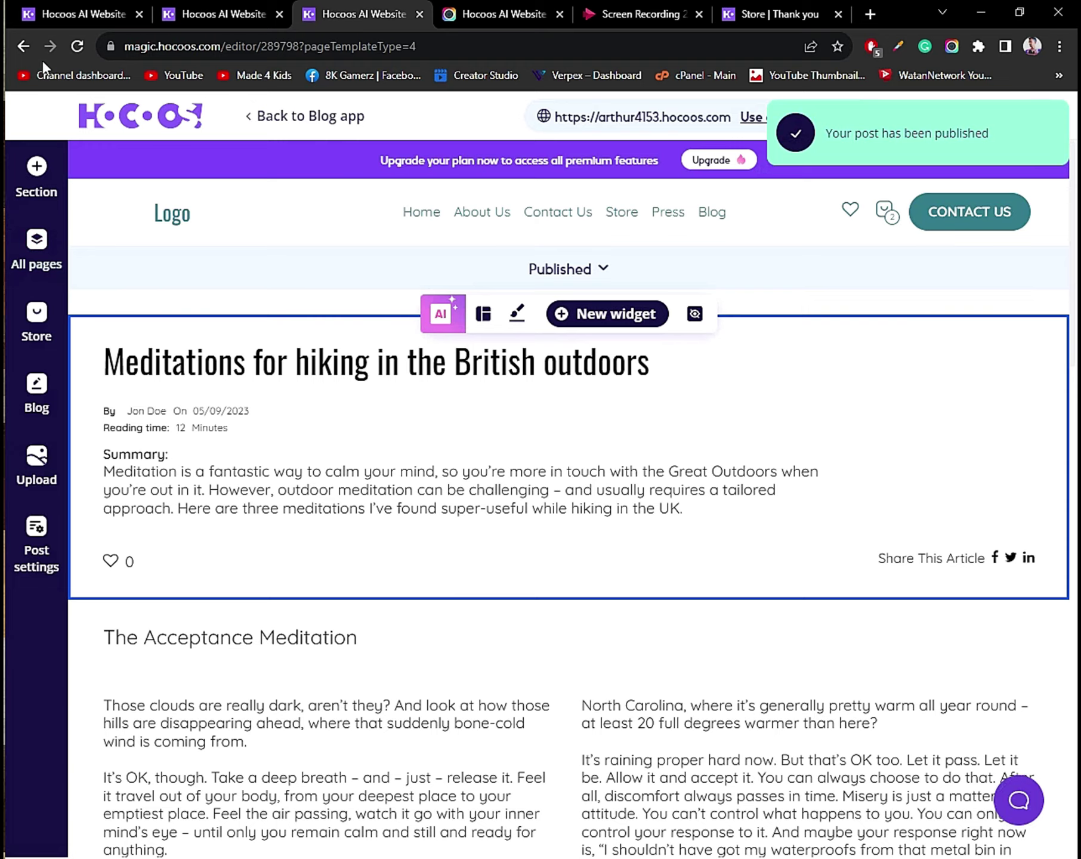
left_click(19, 45)
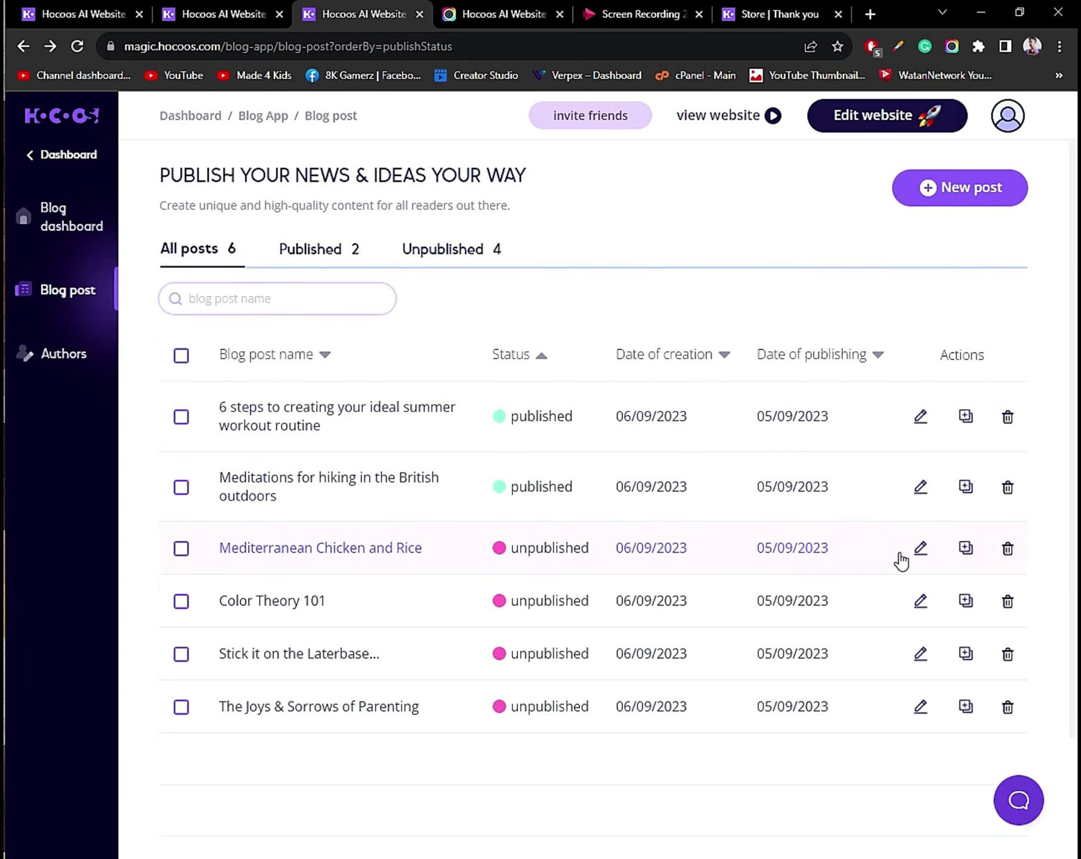
left_click(920, 547)
left_click(568, 269)
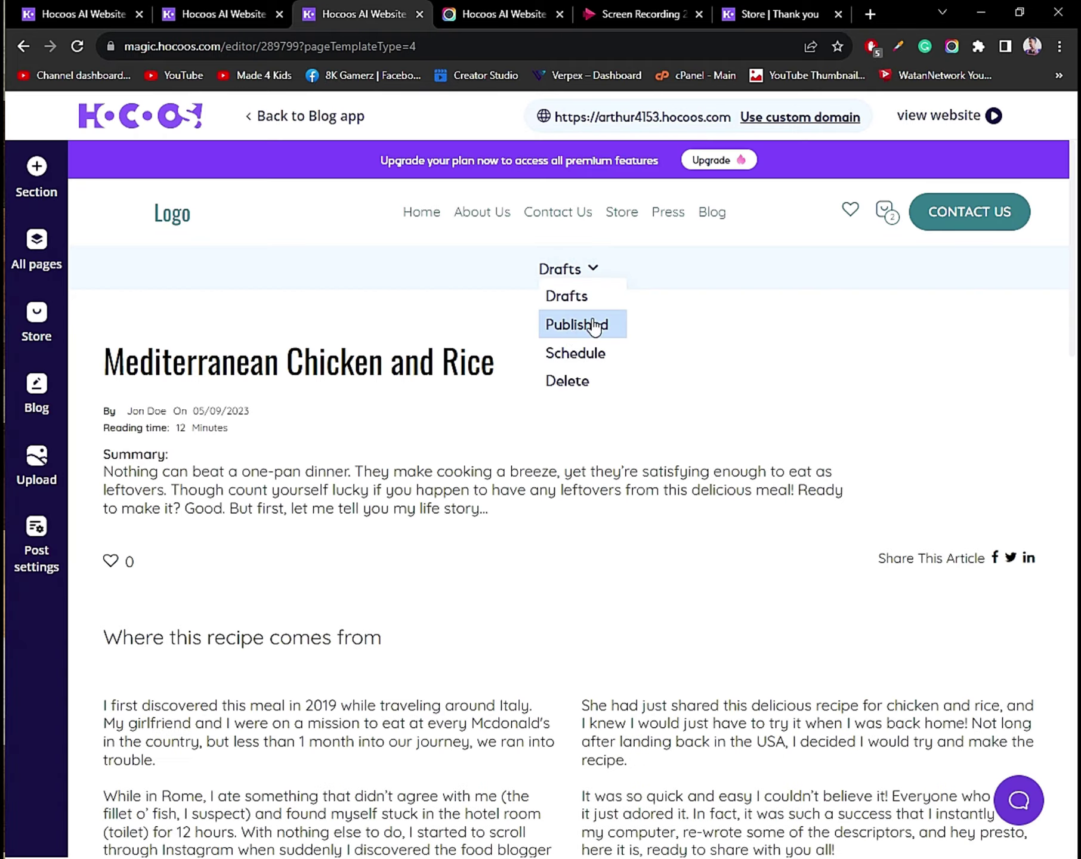
left_click(593, 325)
left_click(23, 46)
Publish 'Color Theory 101' and 'The Joys & Sorrows of Parenting'.
left_click(915, 596)
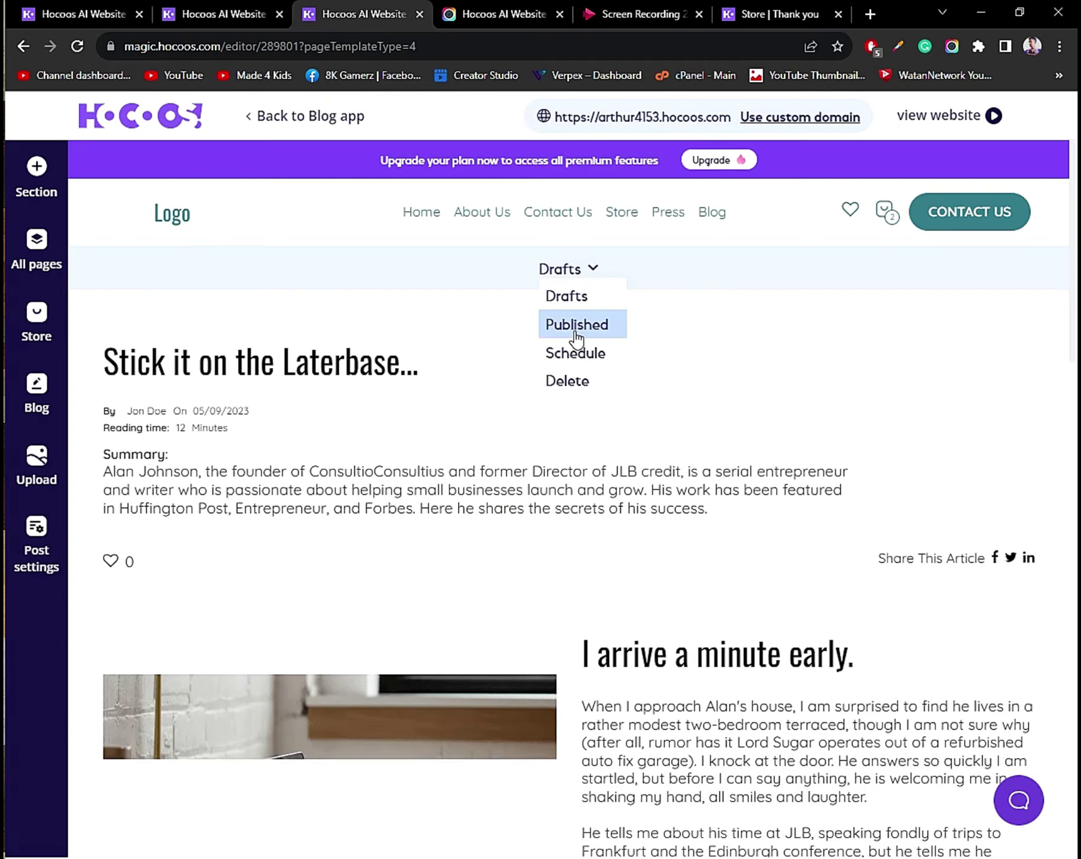
left_click(577, 325)
left_click(285, 123)
left_click(565, 412)
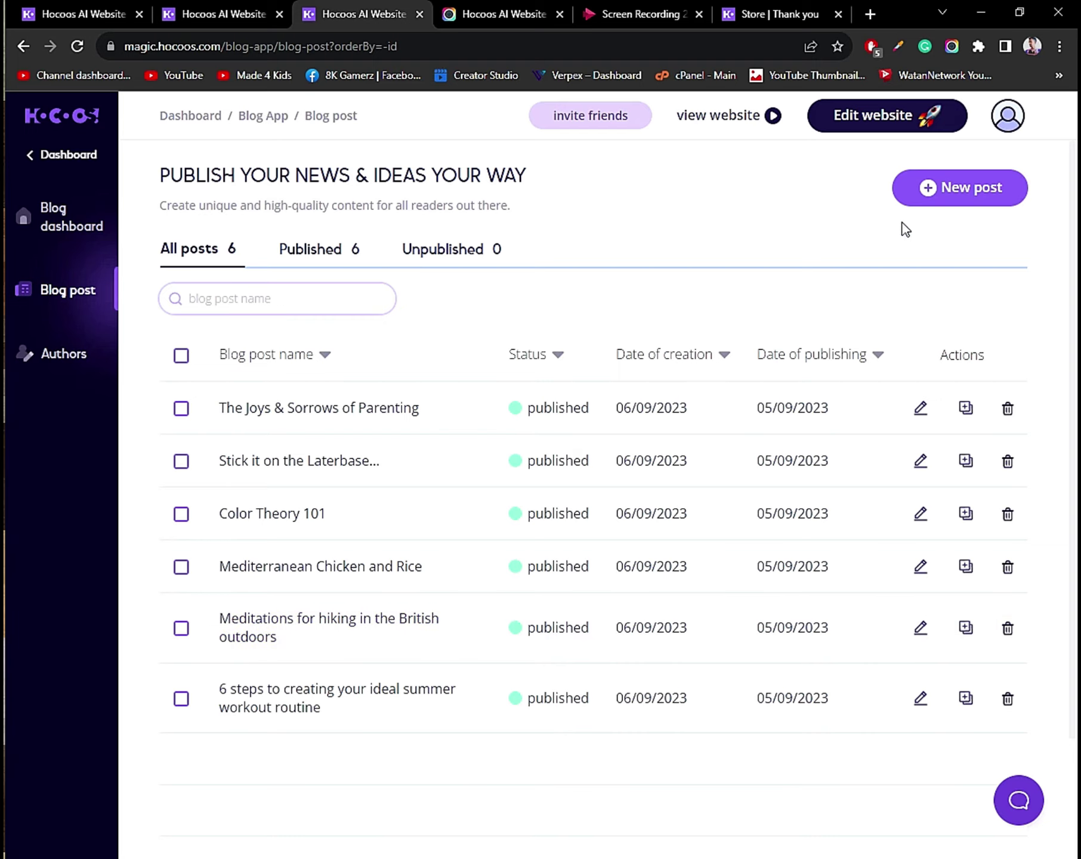
left_click(936, 195)
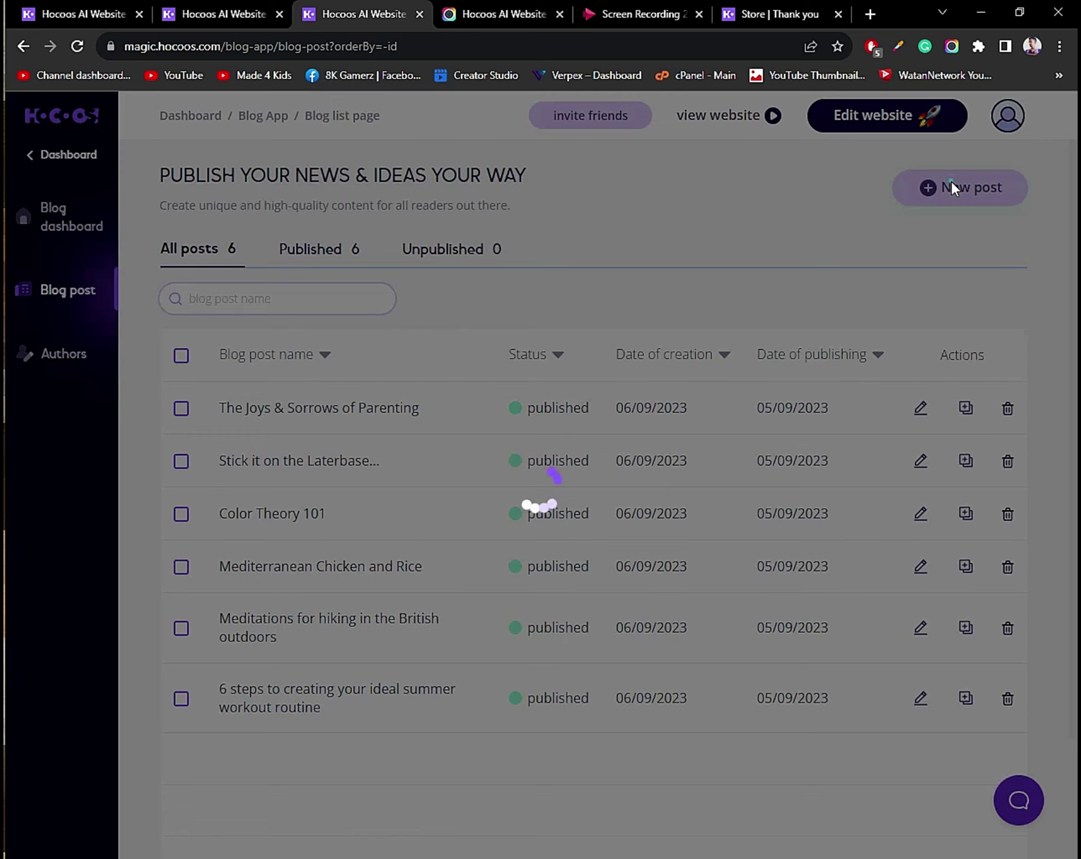
Start a new blog post and scroll the blog type list to Fashion & Beauty.
left_click(952, 186)
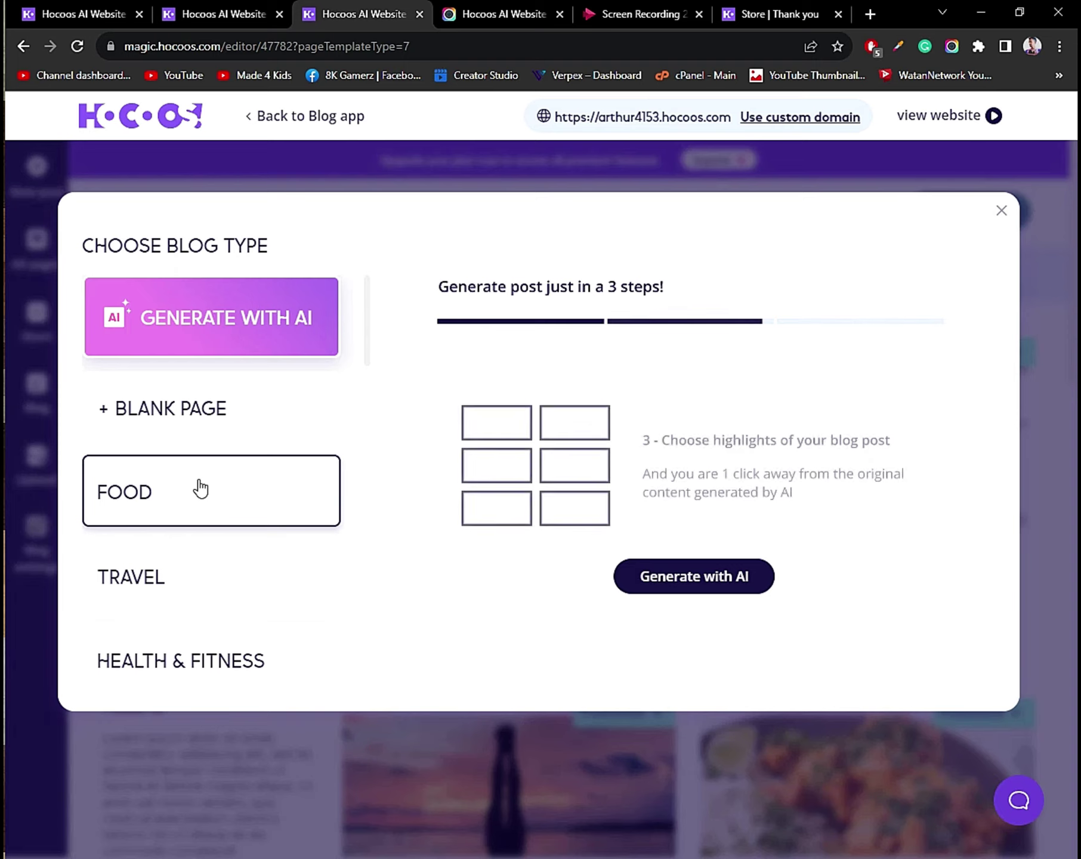
scroll(239, 364, "down", 3)
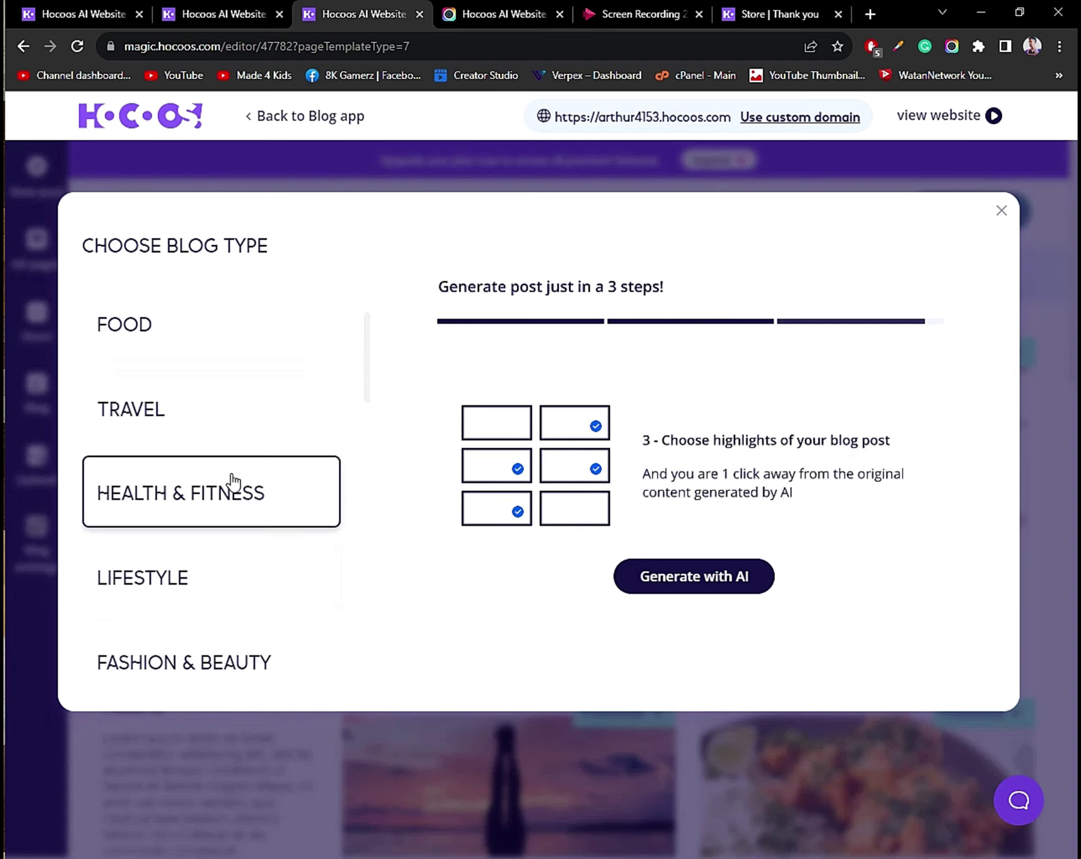
scroll(251, 534, "down", 1)
scroll(239, 533, "down", 3)
scroll(215, 536, "down", 5)
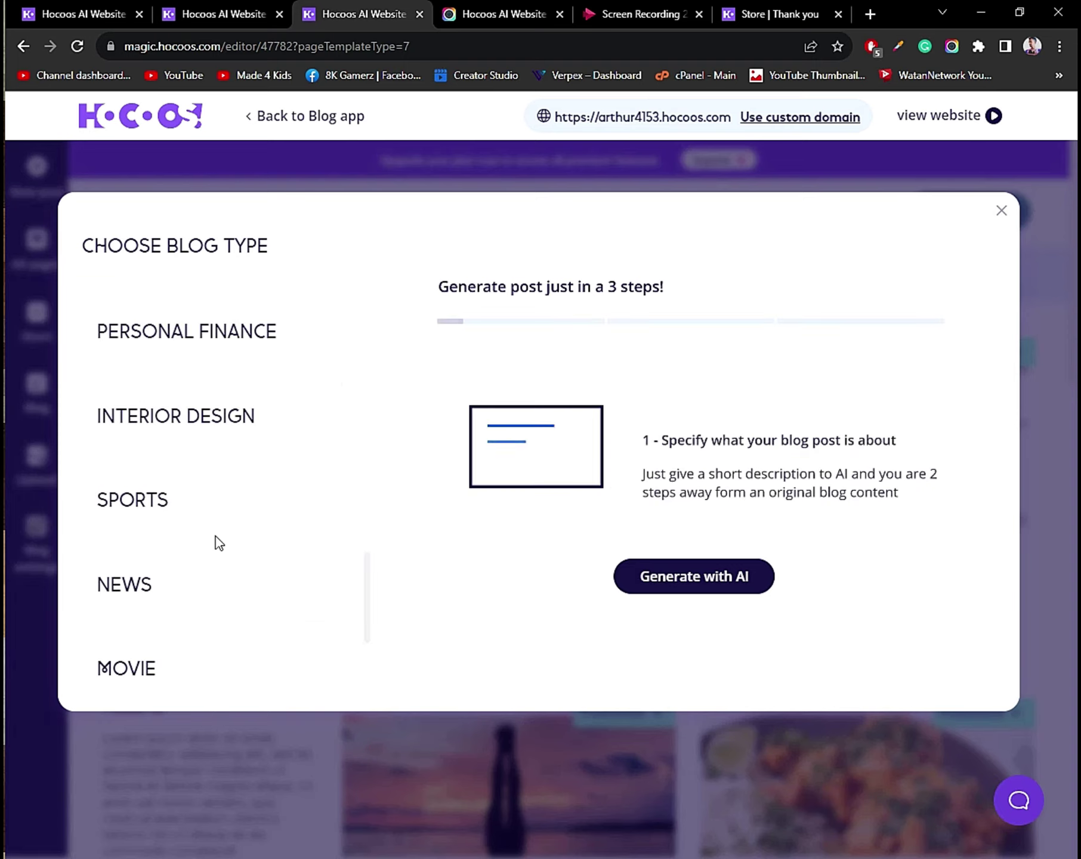
scroll(158, 581, "down", 3)
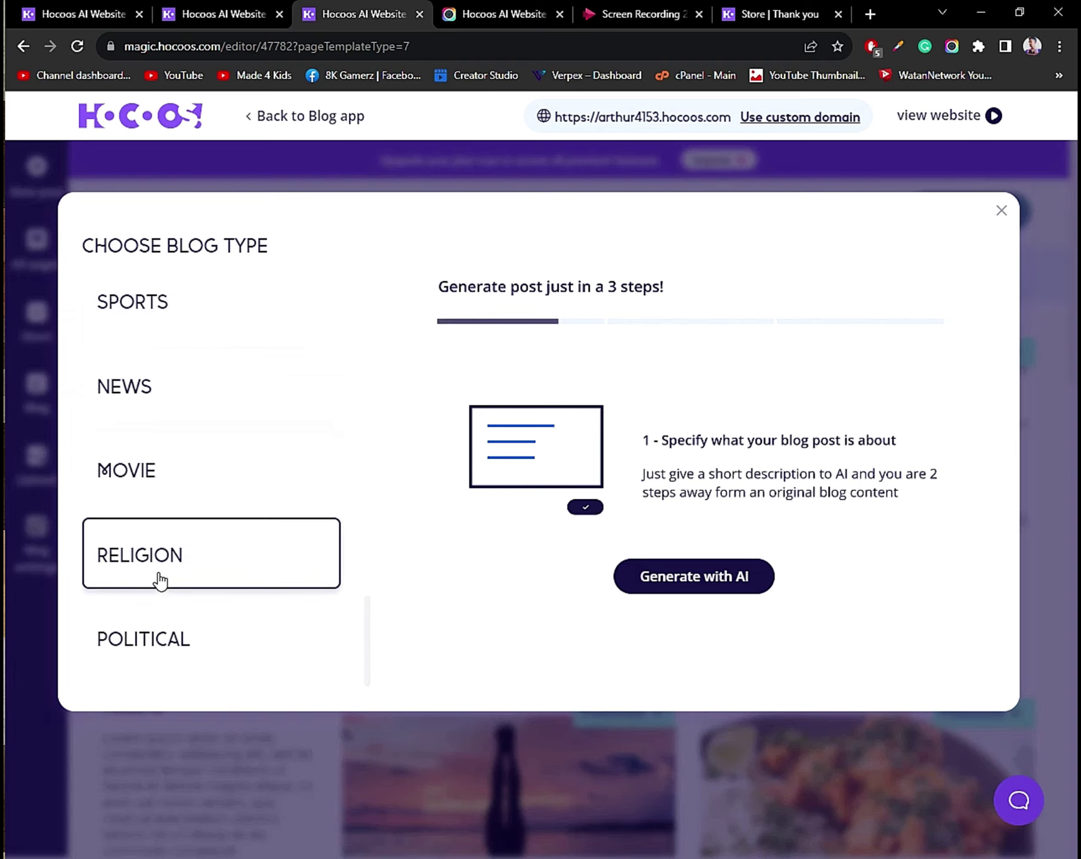
scroll(169, 552, "down", 6)
scroll(157, 511, "up", 1)
scroll(157, 511, "up", 2)
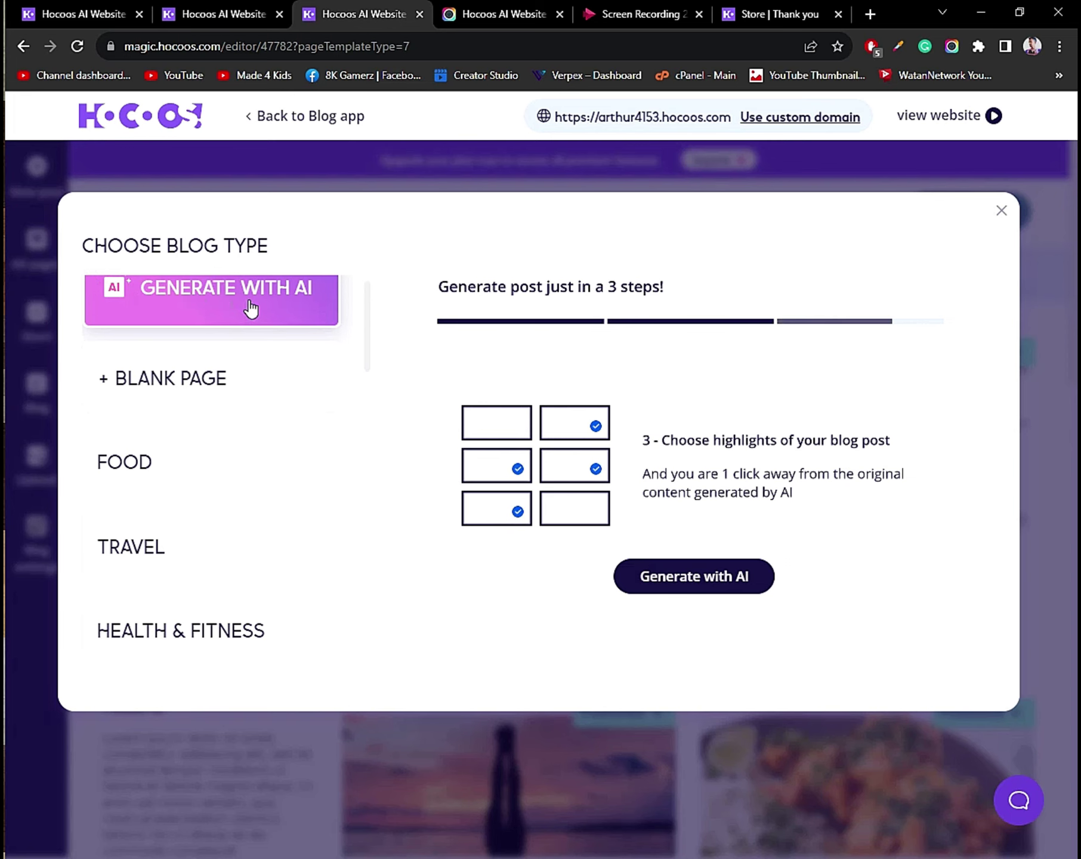
scroll(233, 418, "down", 5)
Create the post from the first Fashion & Beauty template.
left_click(247, 468)
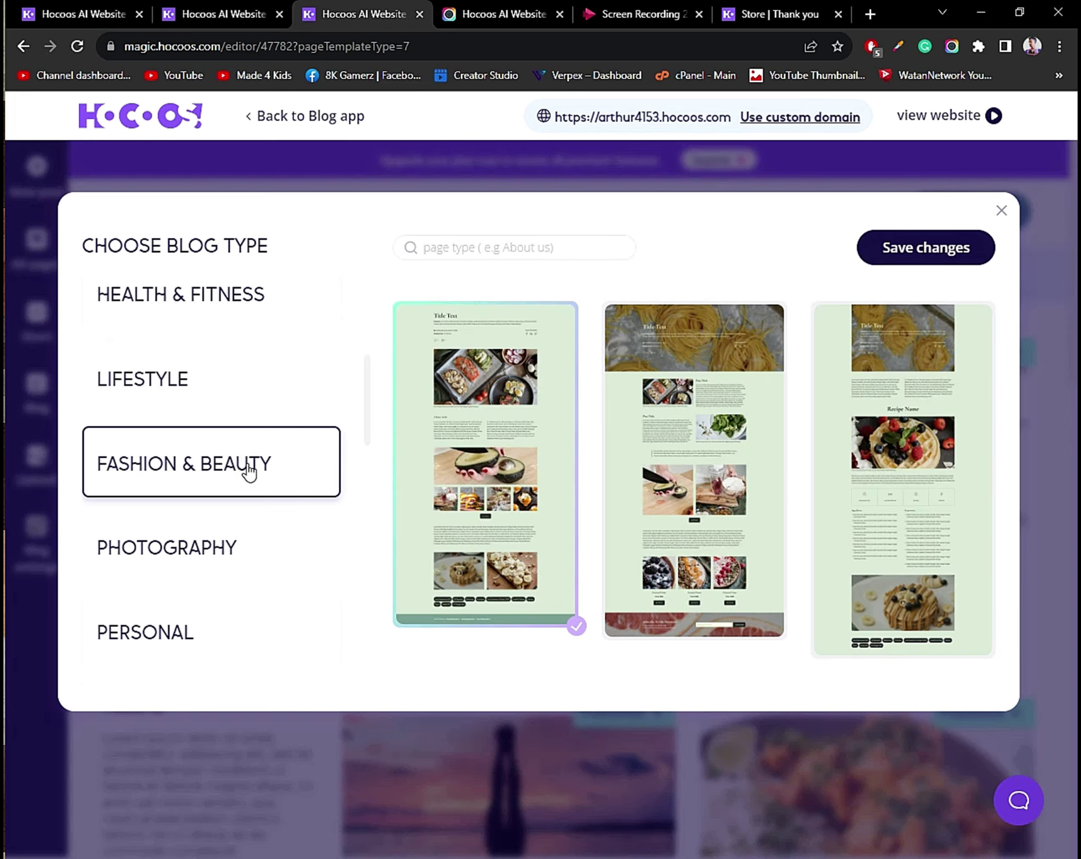
left_click(249, 471)
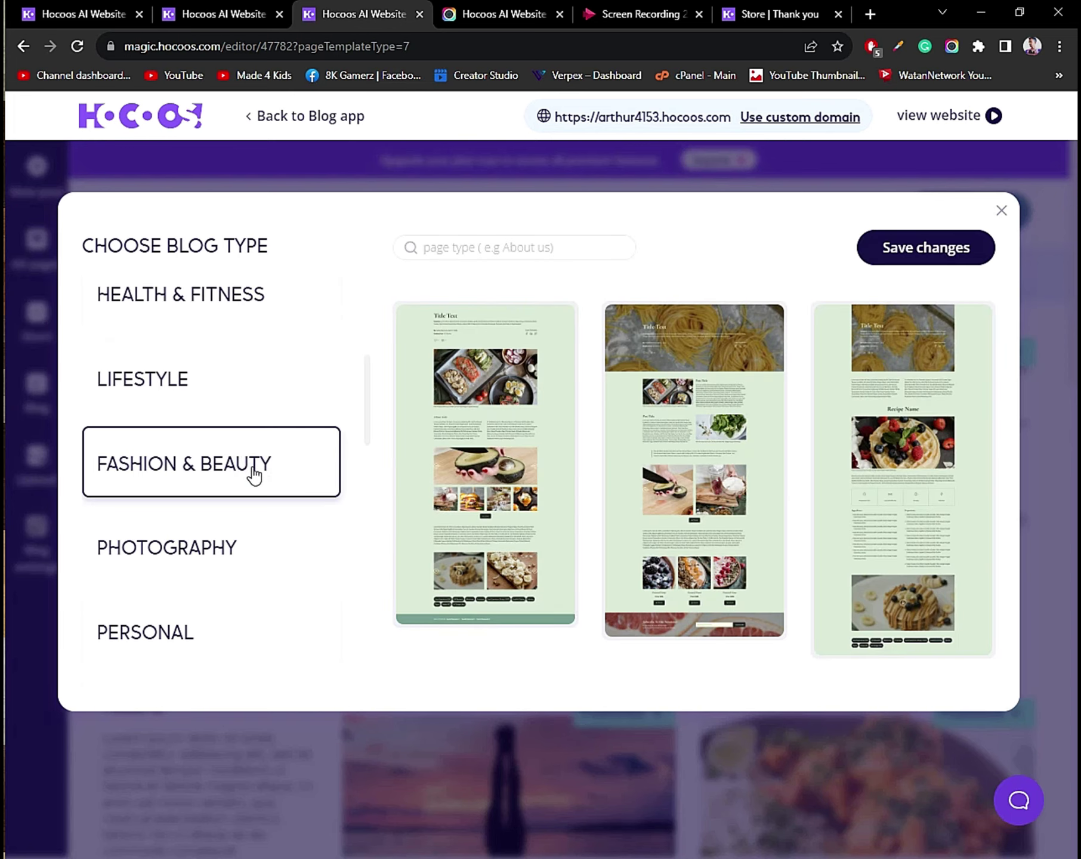
left_click(253, 467)
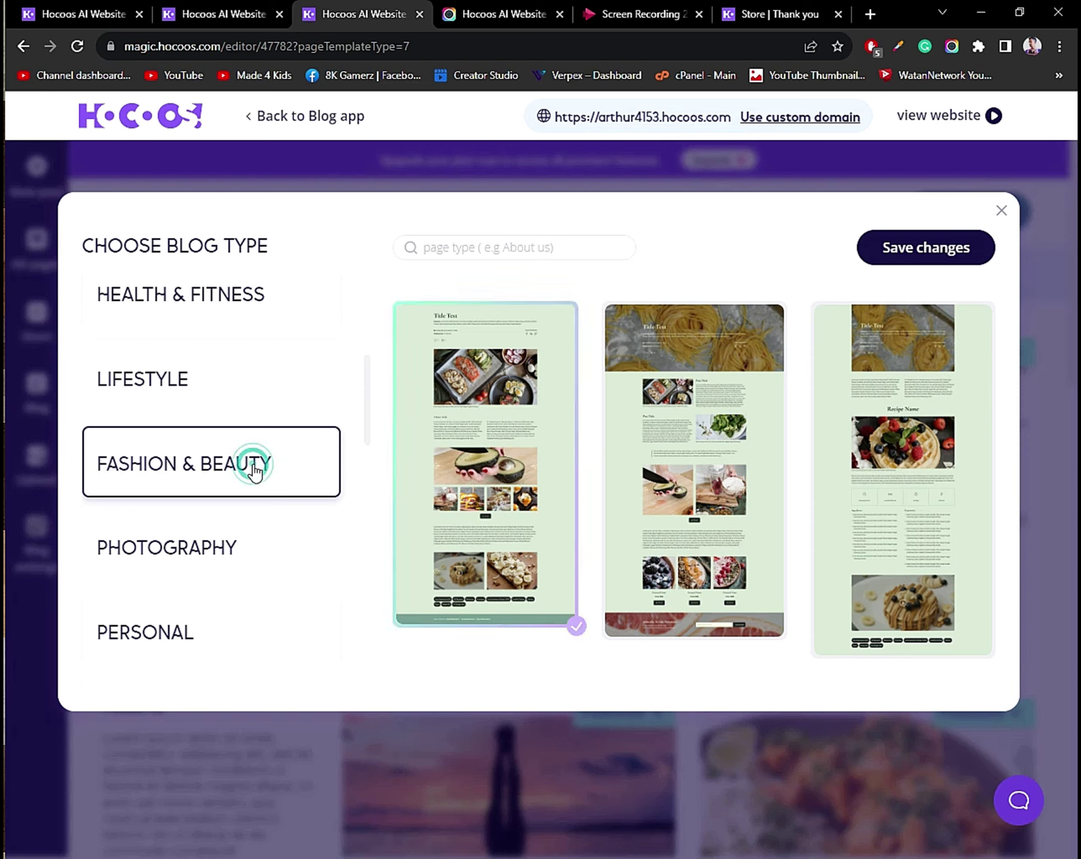
left_click(272, 467)
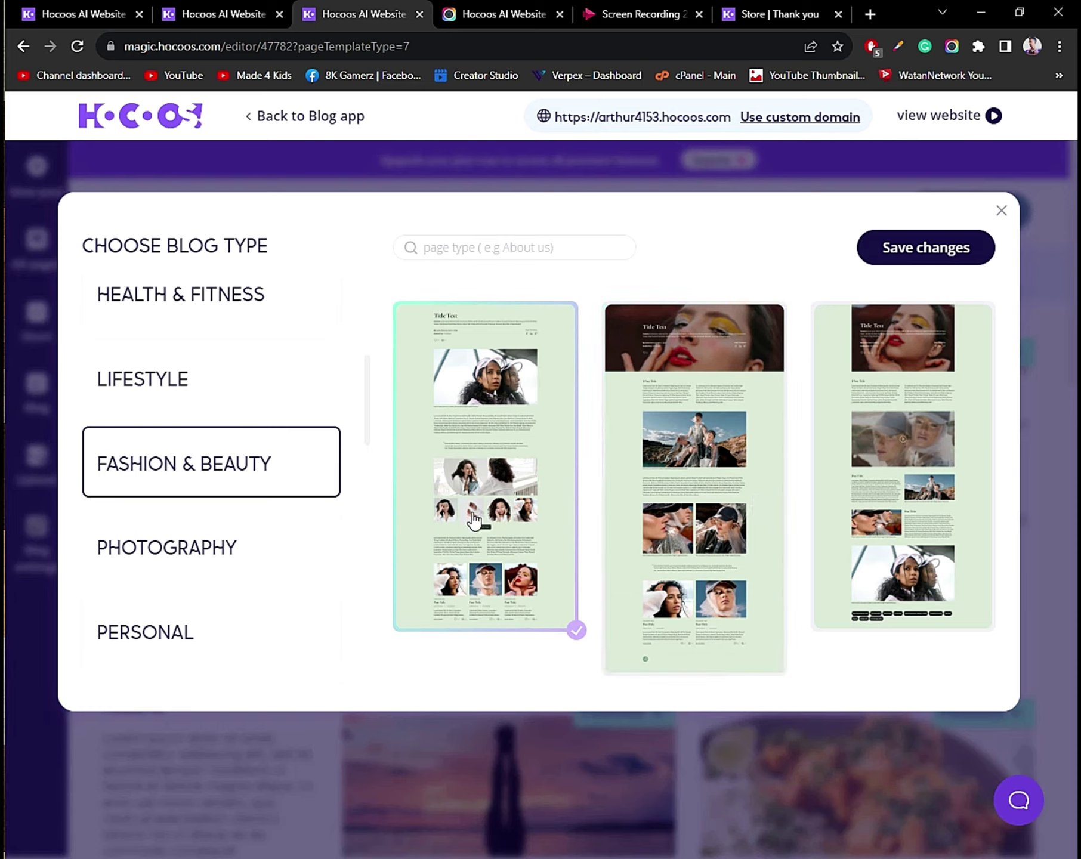
left_click(923, 237)
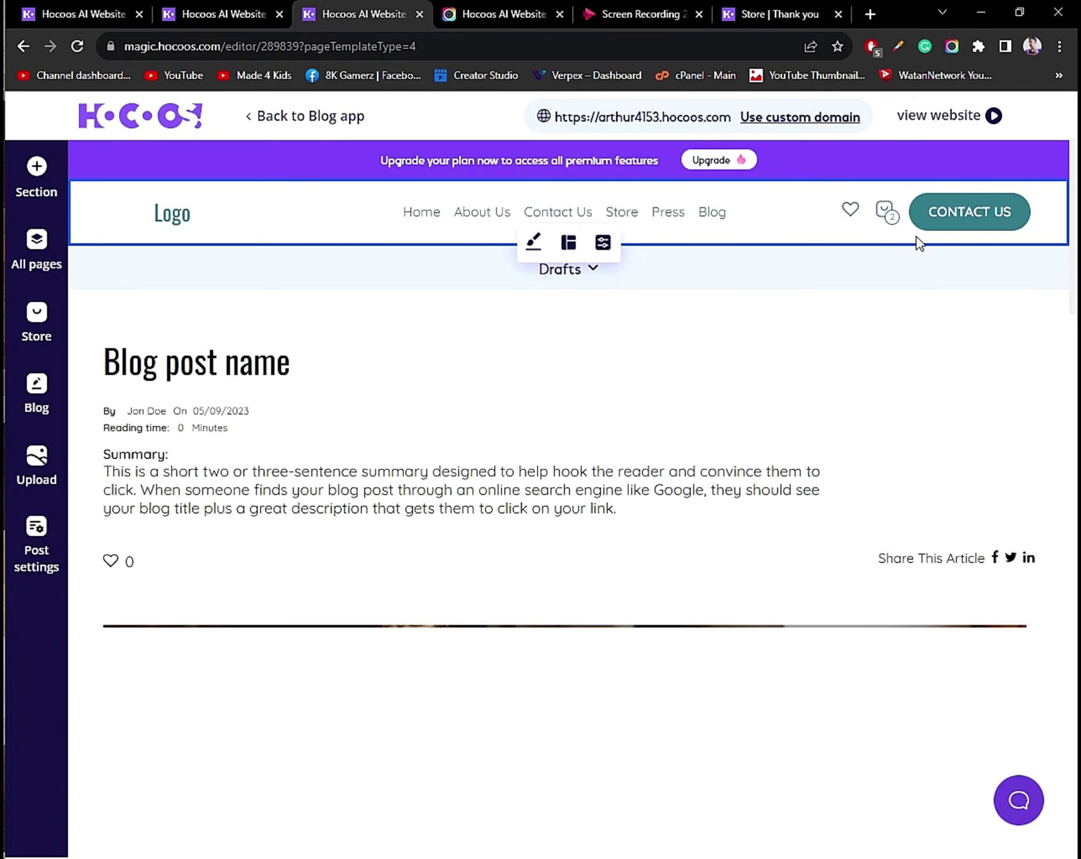
Inspect the draft's 'Blog post name' title and its SEE ME button text.
scroll(494, 556, "down", 5)
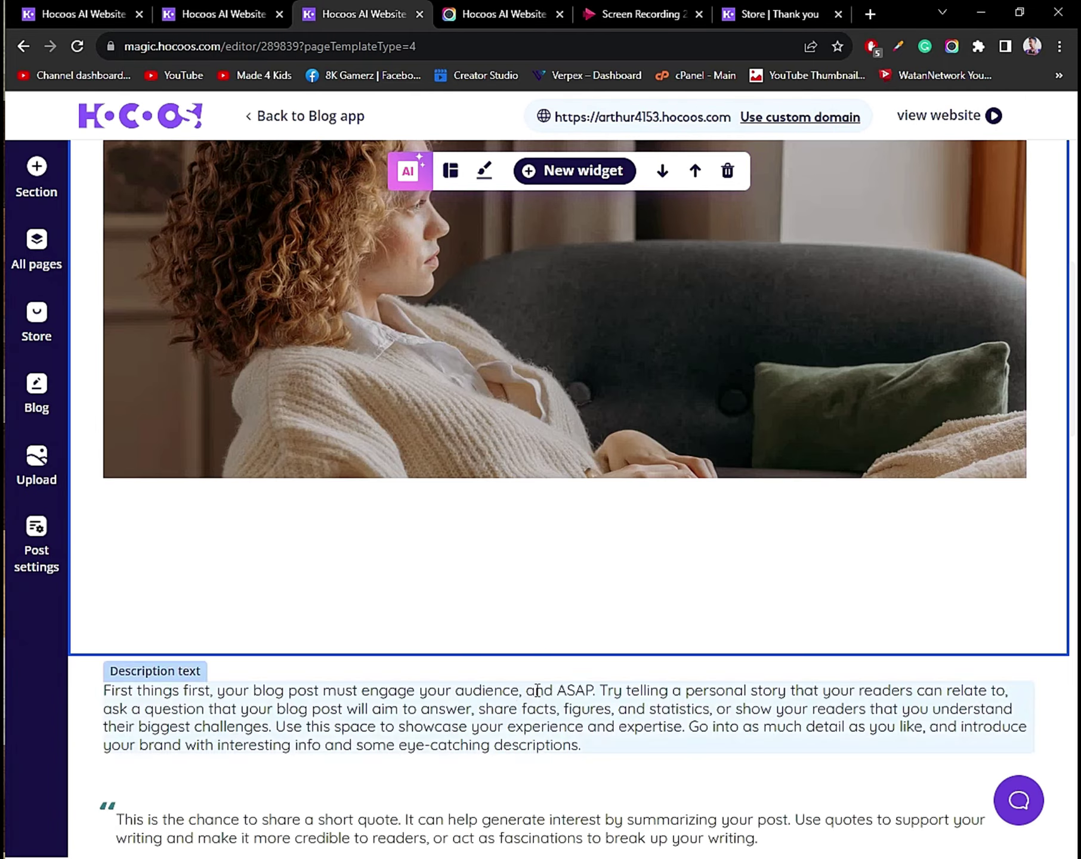
scroll(441, 584, "up", 5)
scroll(398, 557, "down", 4)
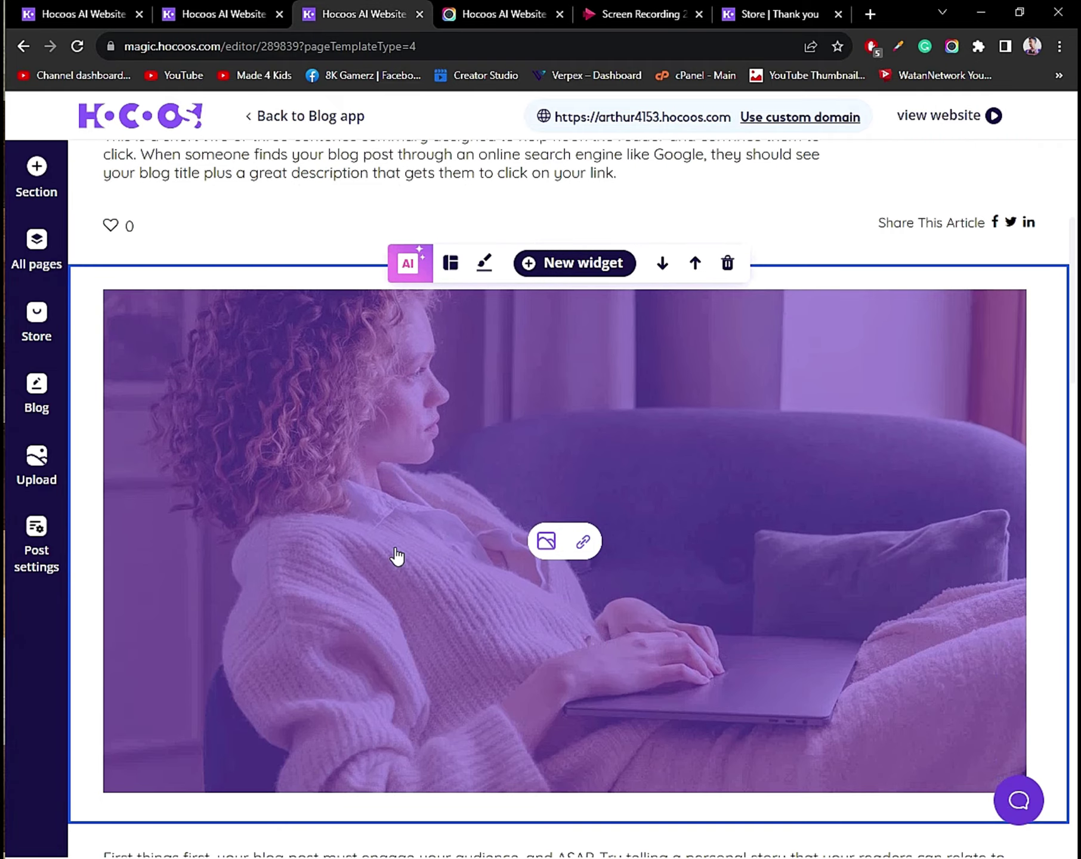
scroll(367, 539, "up", 6)
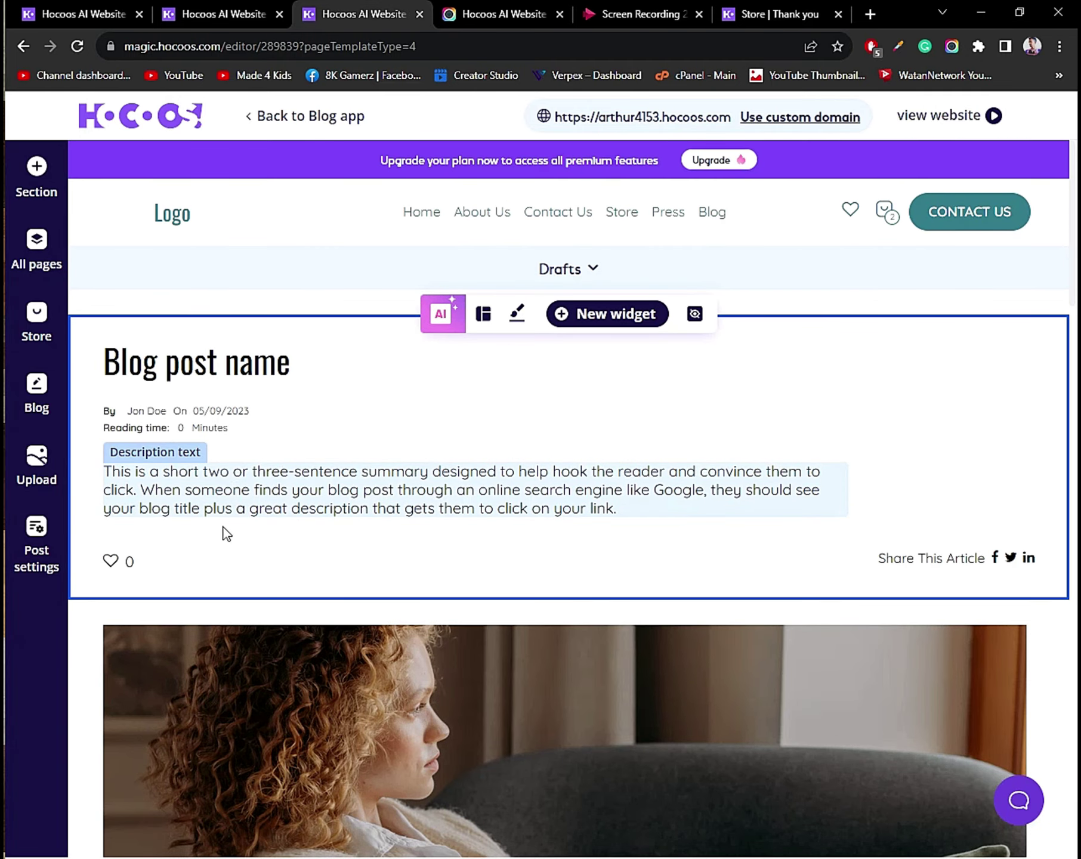
left_click(251, 365)
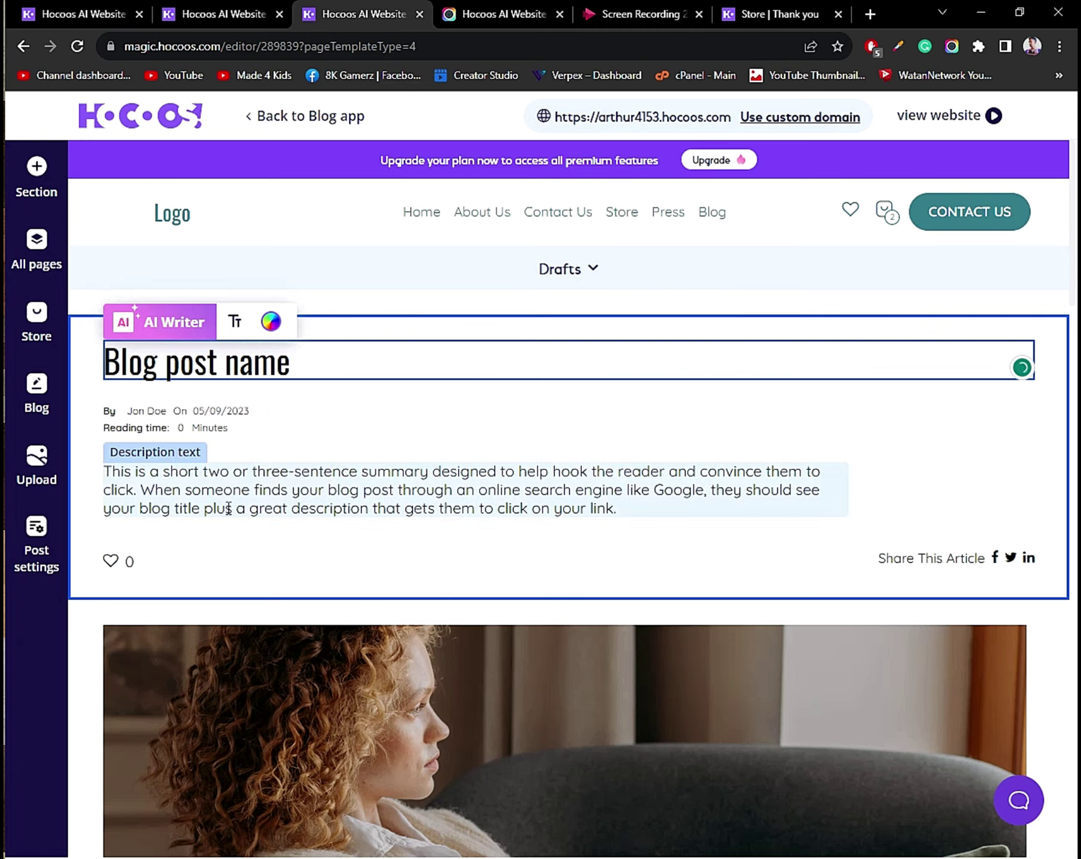
scroll(251, 566, "down", 13)
scroll(416, 607, "down", 15)
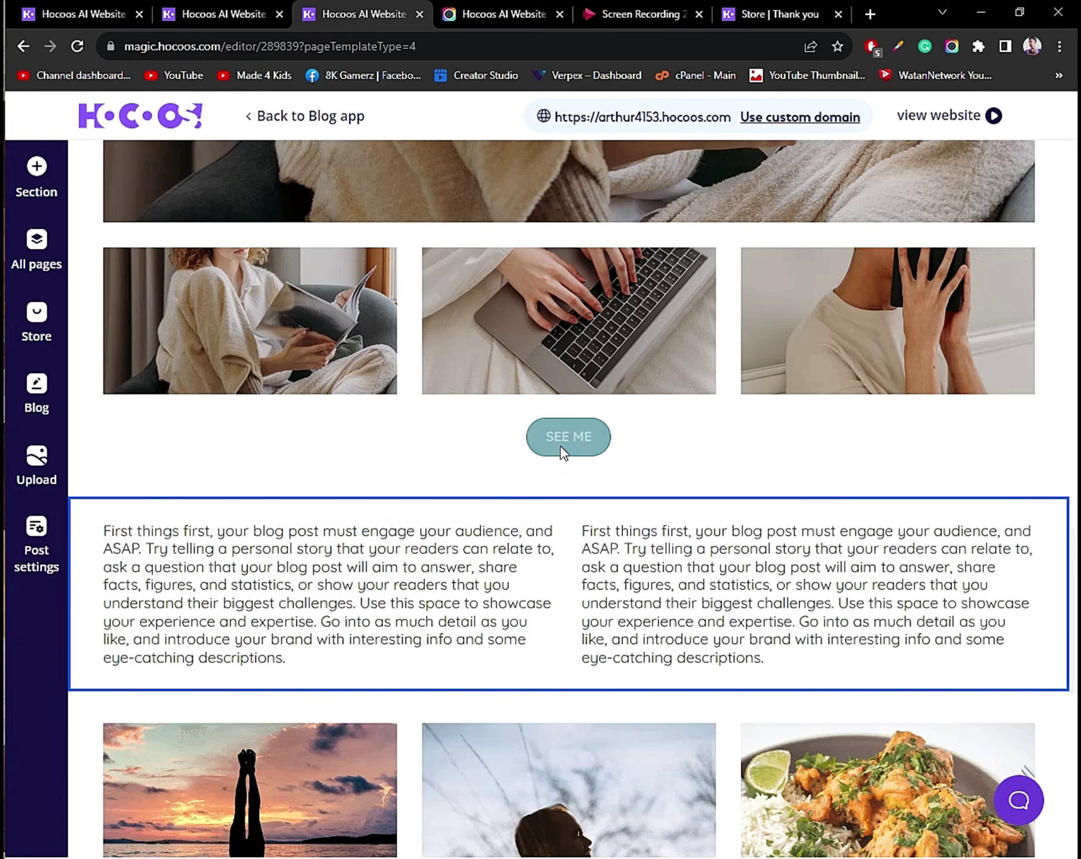
left_click(561, 443)
scroll(561, 443, "up", 6)
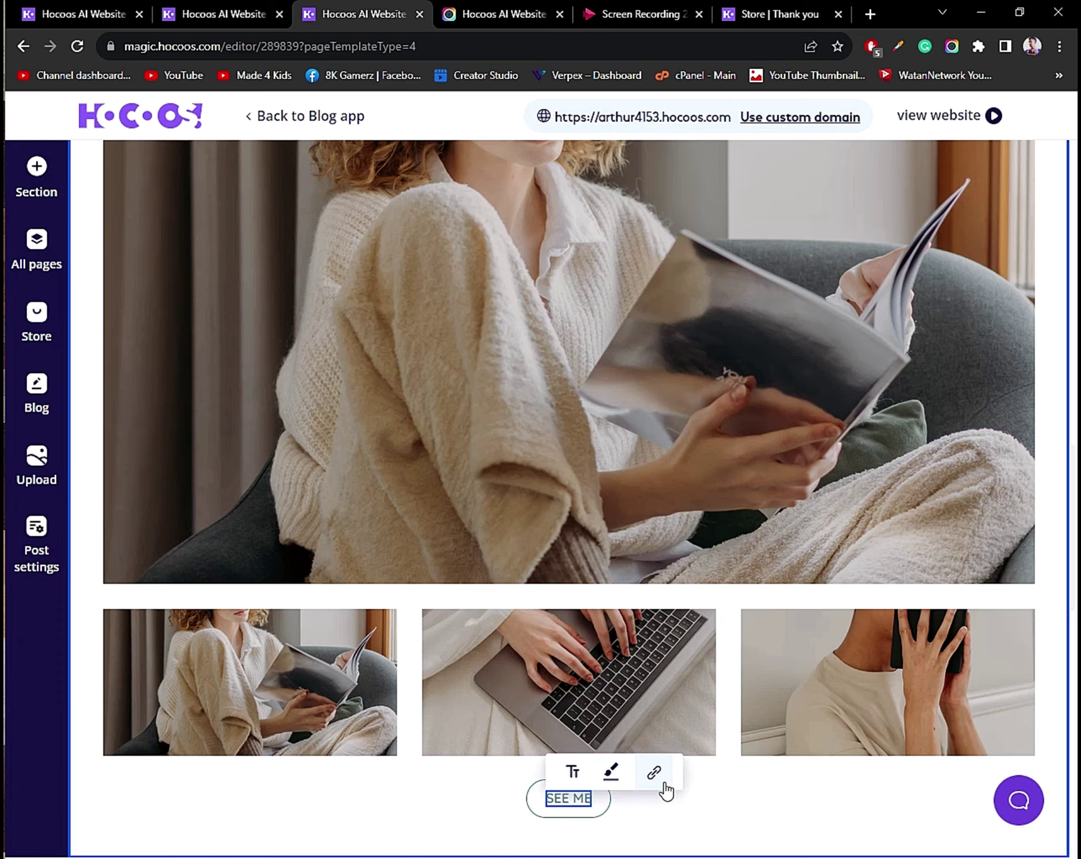
scroll(543, 503, "up", 10)
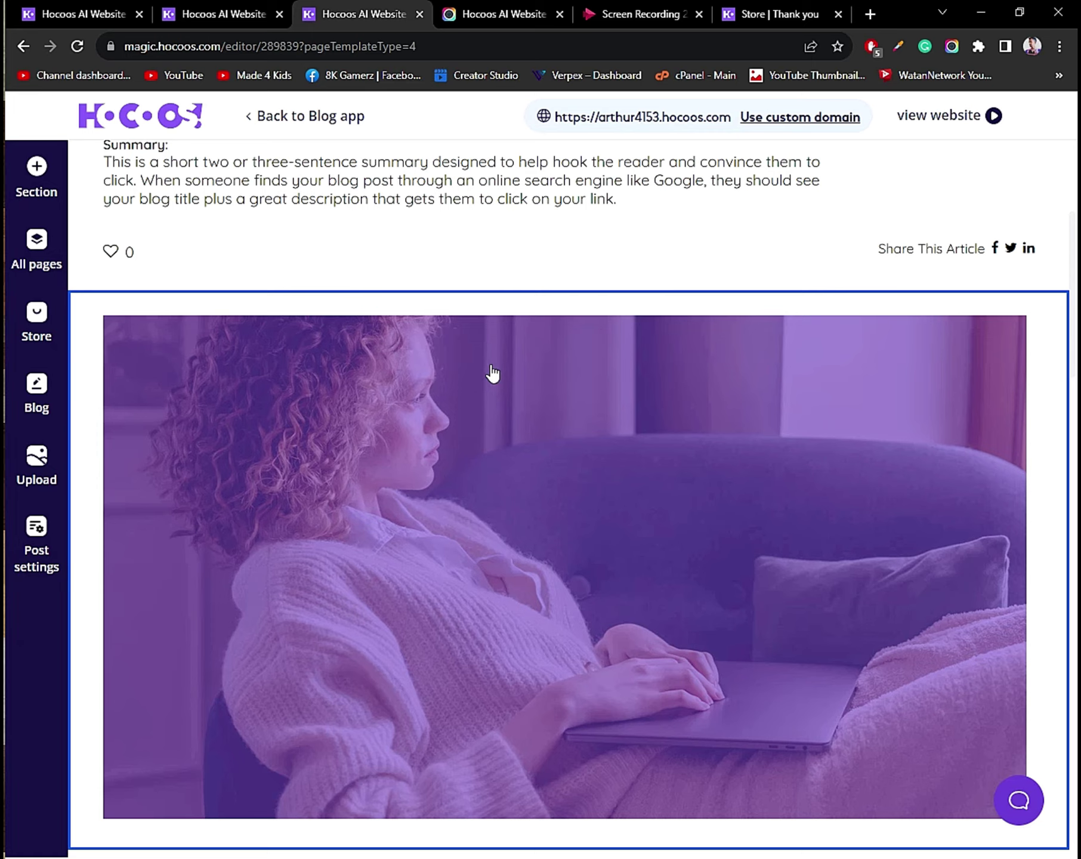
Scroll through the summary, image gallery and related-posts grid, then back up to the header.
scroll(495, 370, "down", 10)
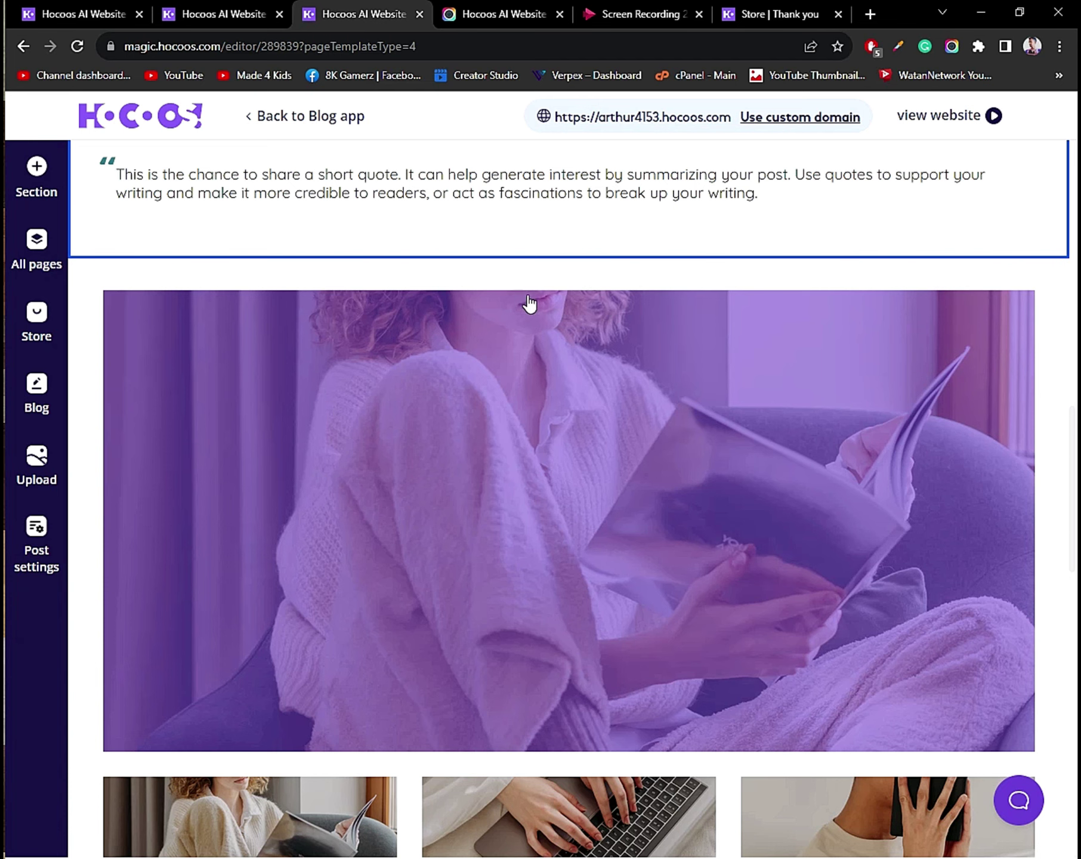
scroll(529, 302, "down", 10)
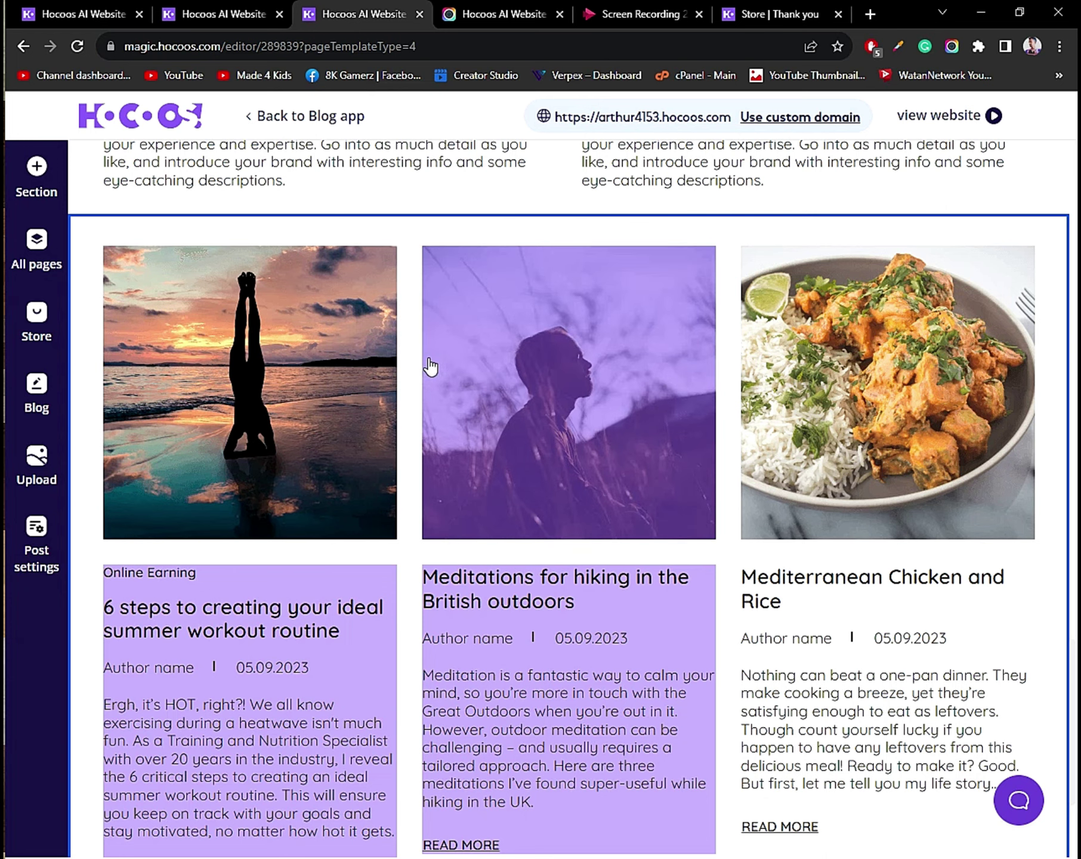
scroll(433, 370, "down", 1)
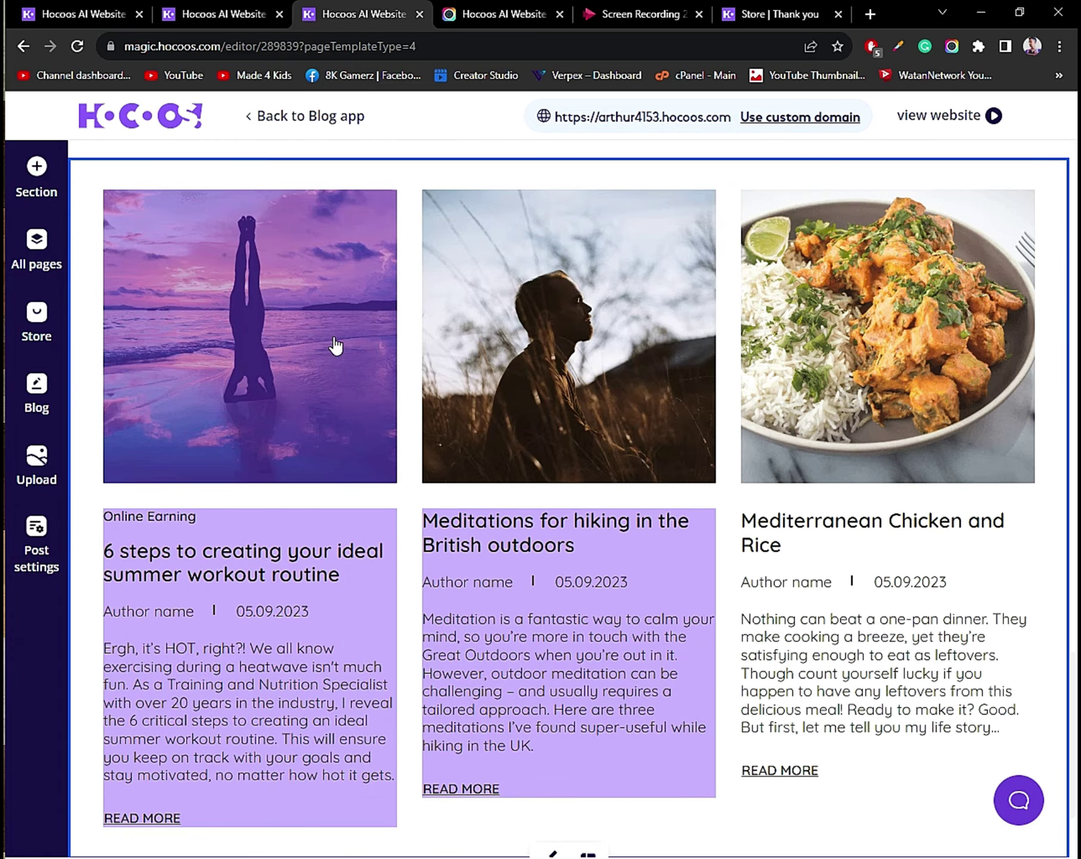
scroll(516, 249, "up", 15)
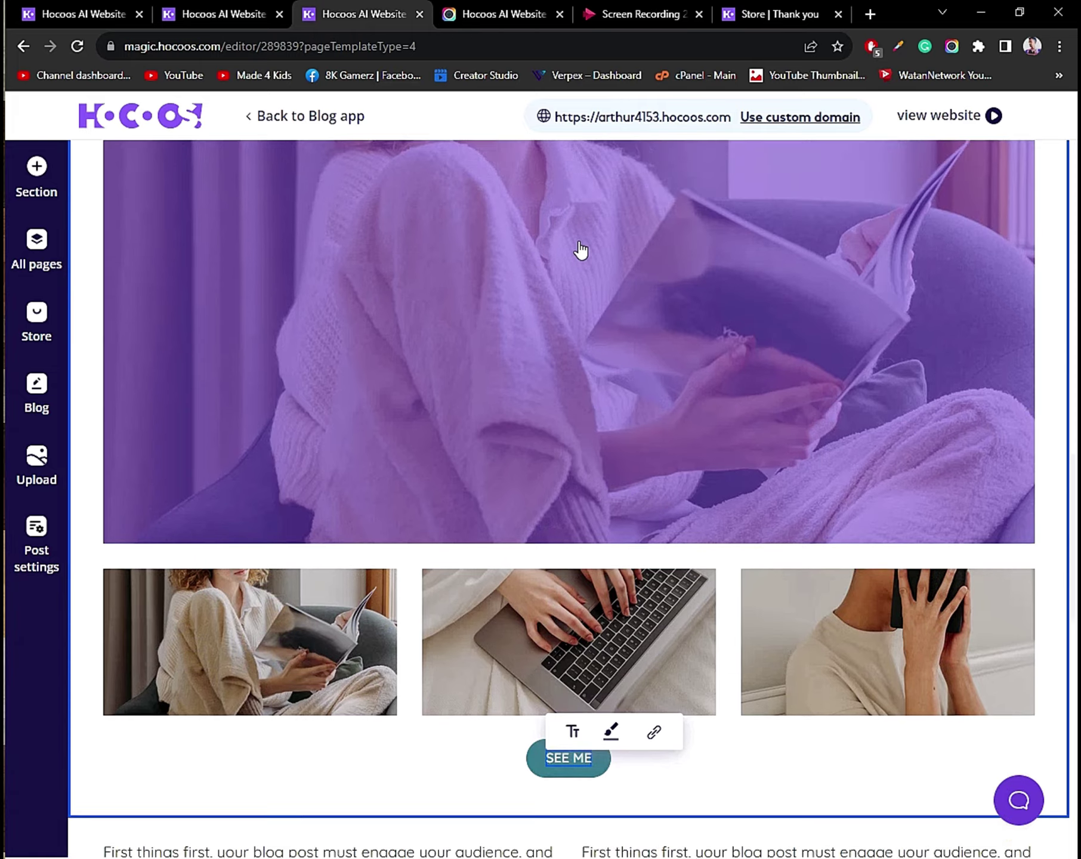
scroll(580, 250, "up", 10)
Set the new post's status to Published and open the live site's home page in a new tab.
left_click(591, 268)
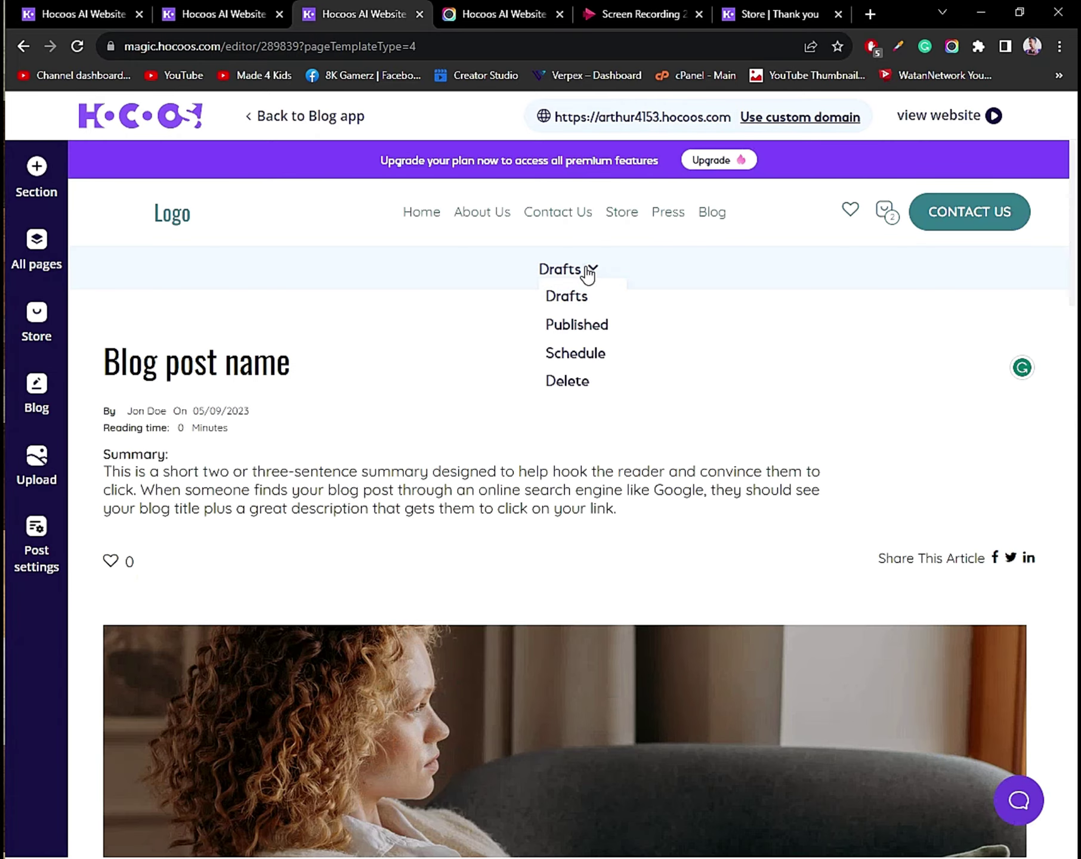
left_click(571, 328)
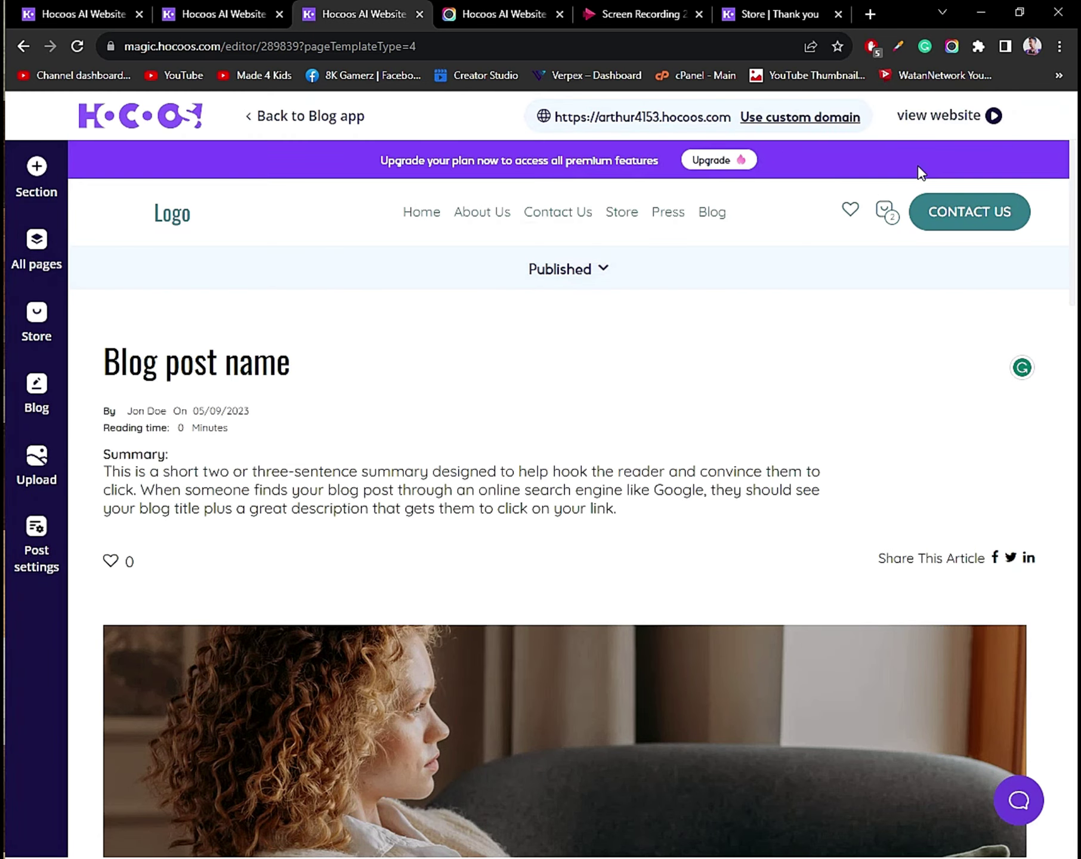
left_click(930, 124)
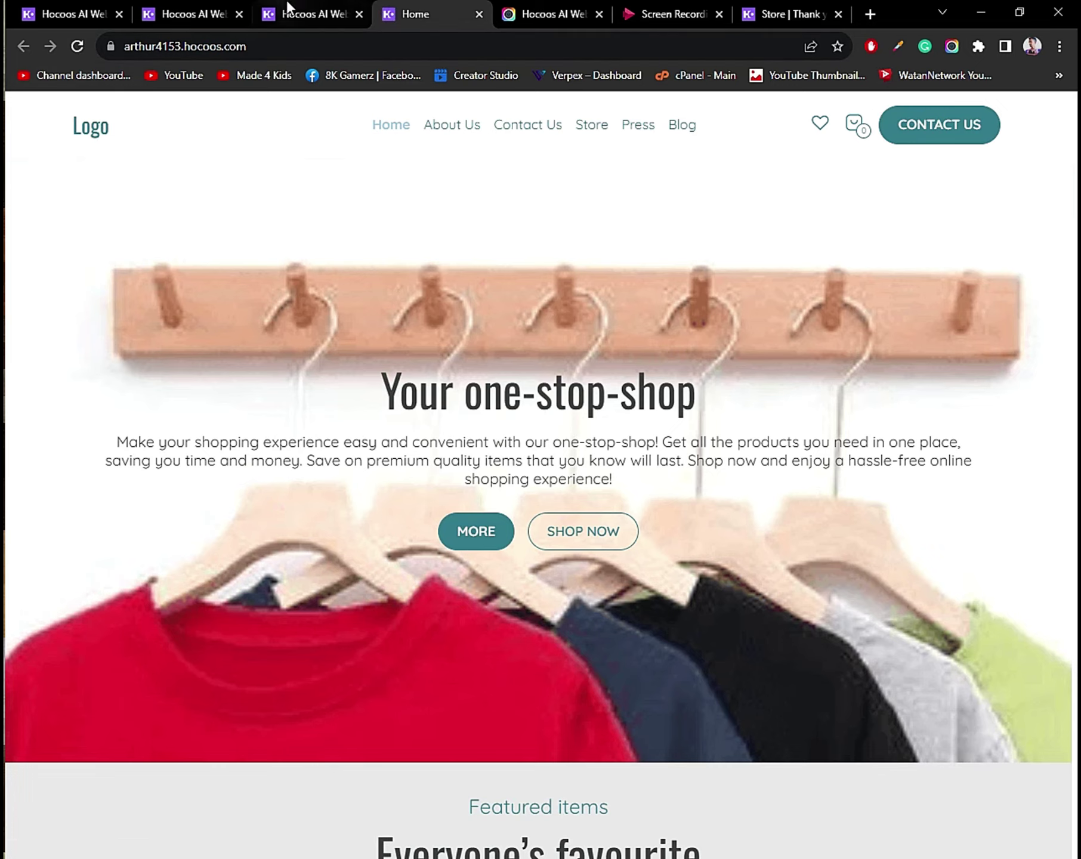
Replace the logo text 'Logo' with ShopTheTop in the editor, then go back to the live Home tab.
left_click(311, 14)
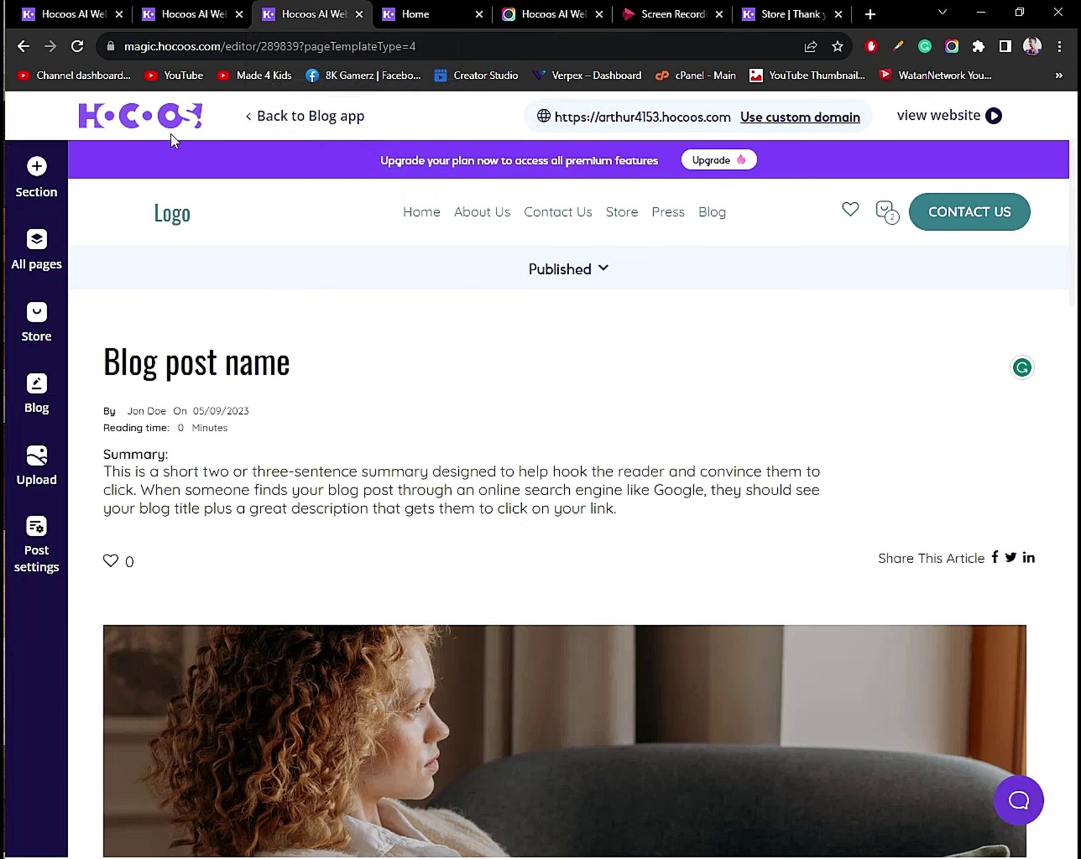
left_click(190, 211)
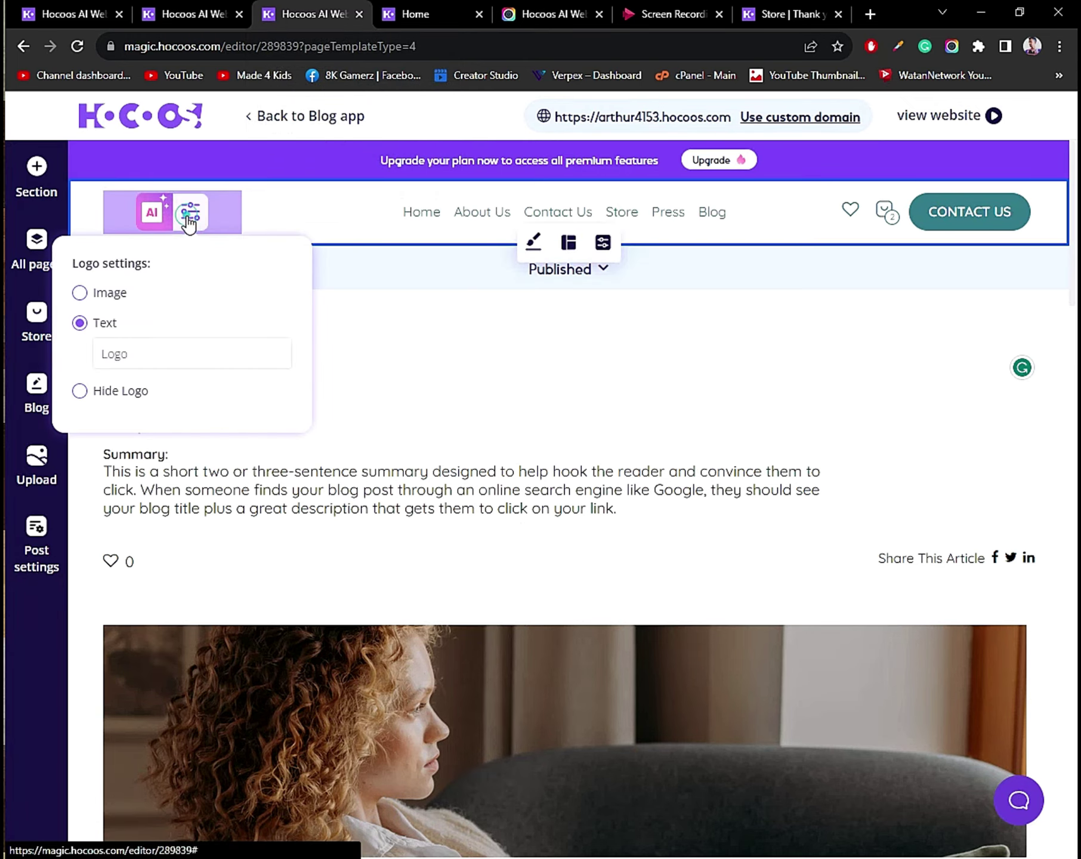
left_click(120, 352)
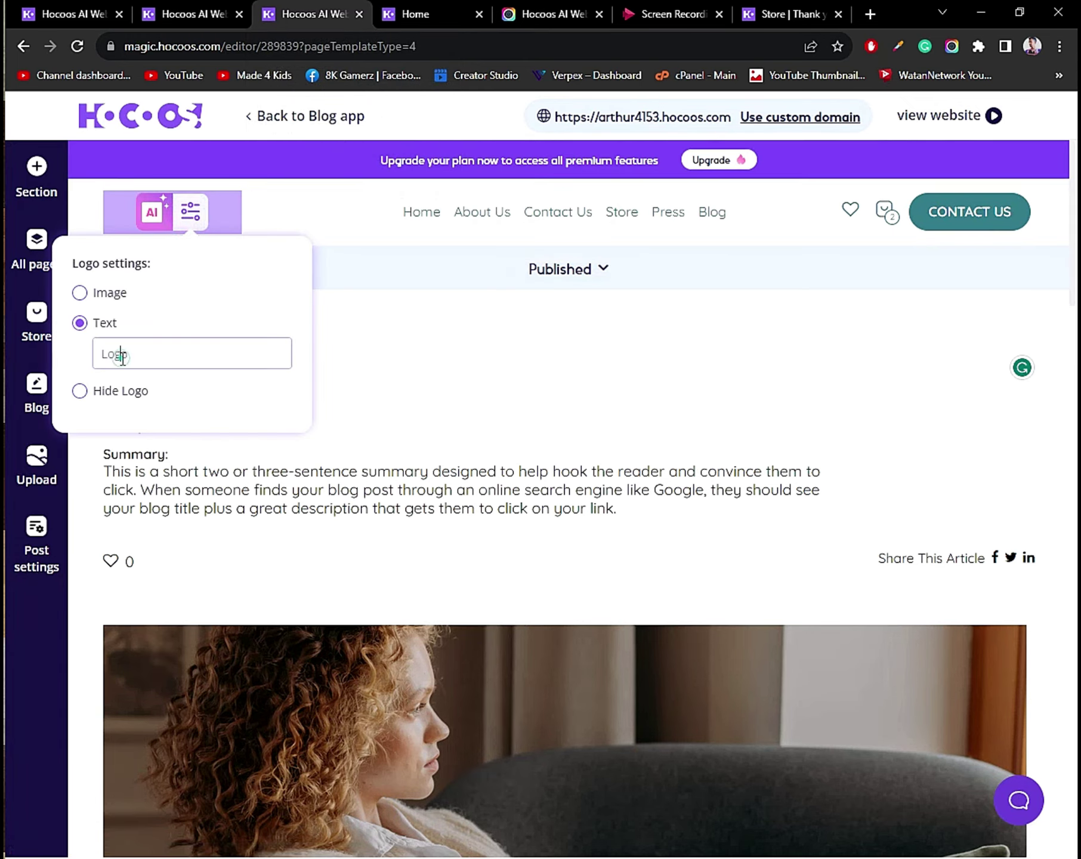
double_click(120, 353)
type("ShopTheTop")
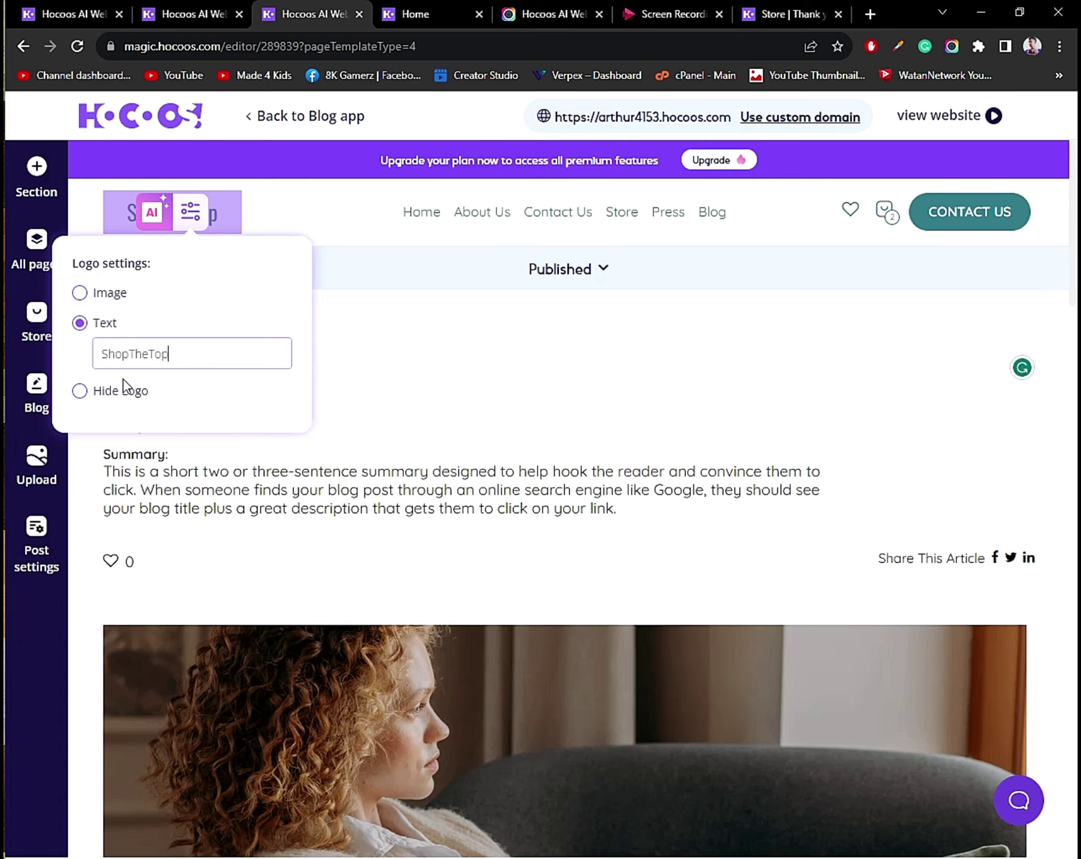
left_click(257, 220)
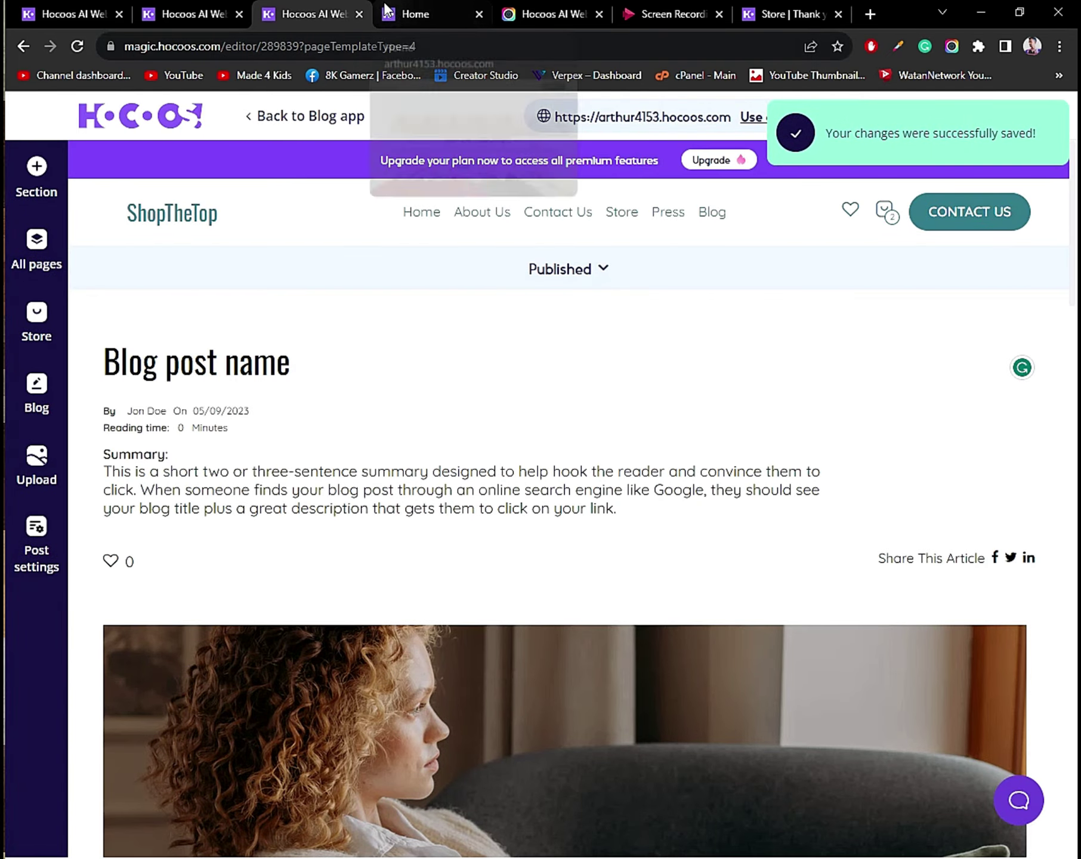
left_click(403, 11)
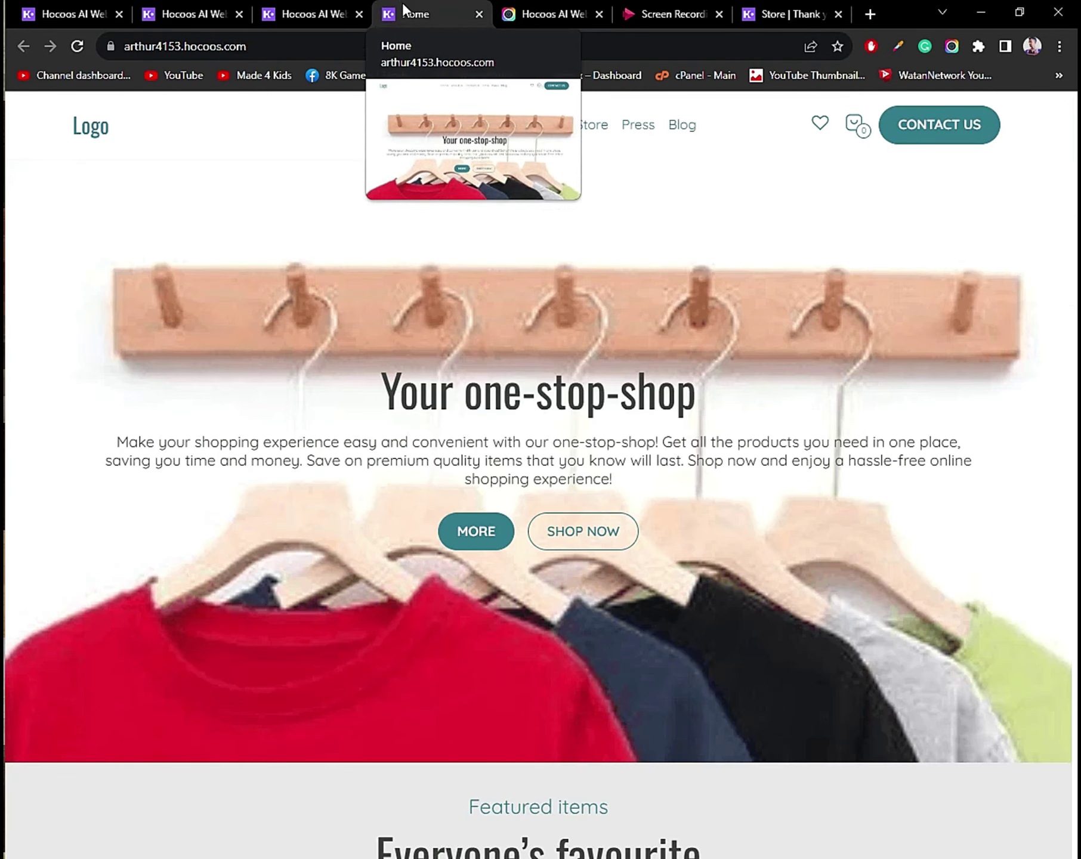
Reload the live home page and confirm the logo text reads ShopTheTop in the editor.
left_click(72, 47)
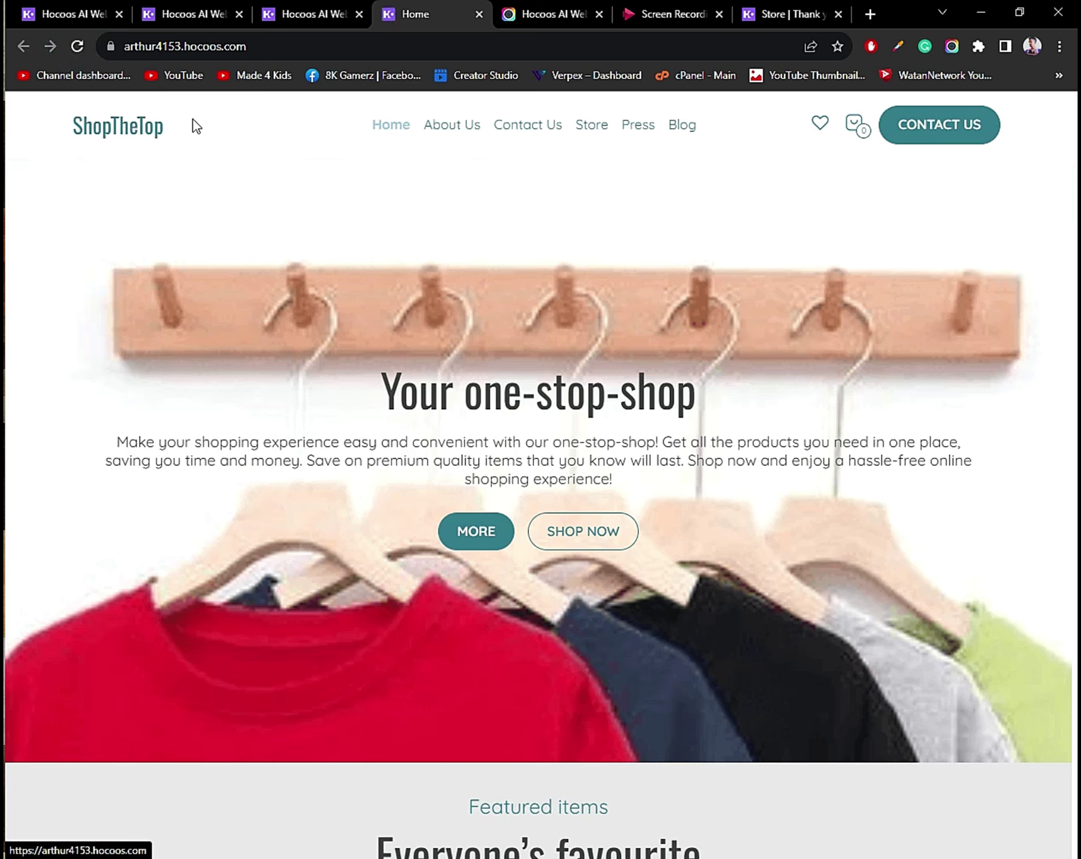
left_click(281, 13)
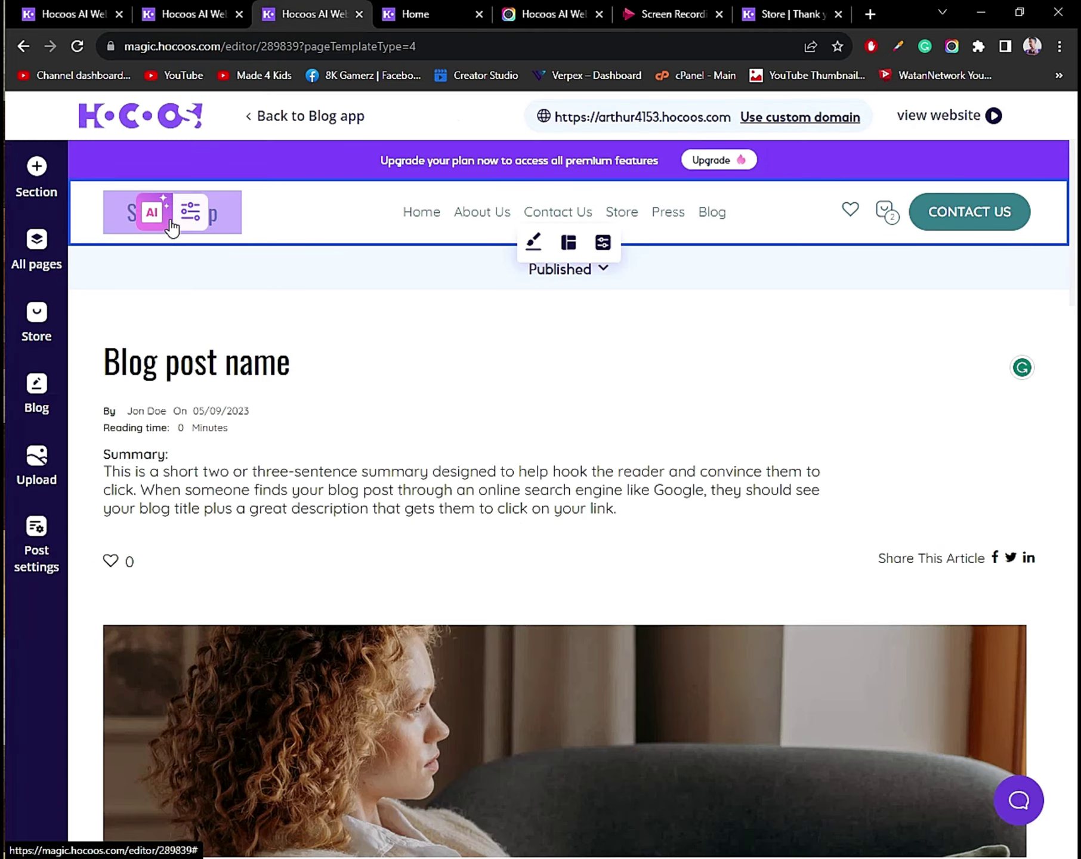
left_click(192, 213)
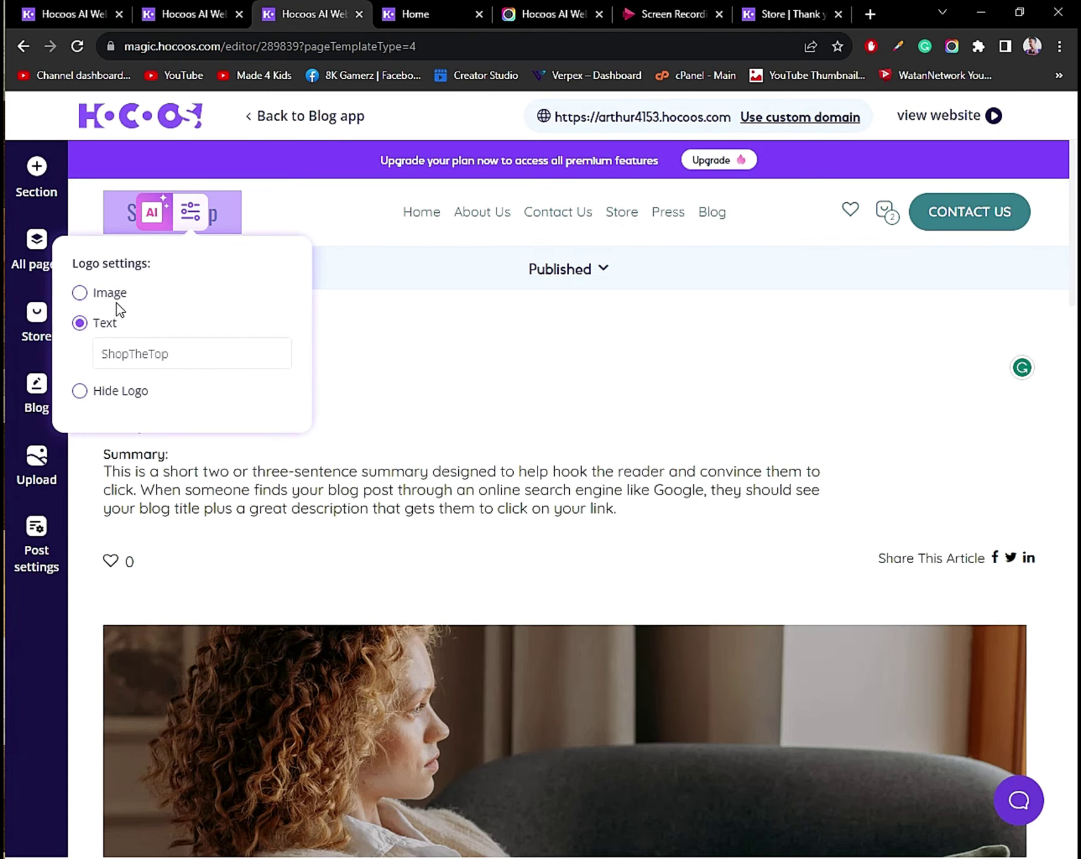
left_click(386, 13)
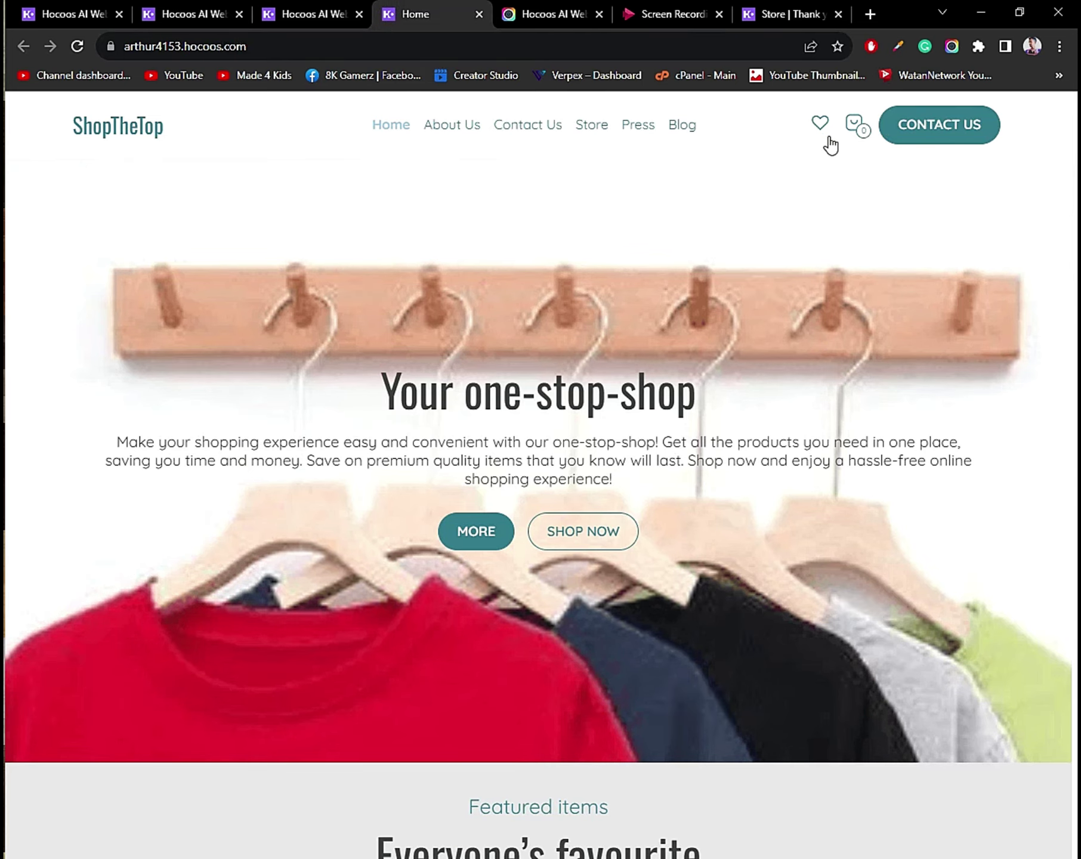
Scroll through the live home page sections and expand the featured items with VIEW MORE.
scroll(385, 325, "down", 10)
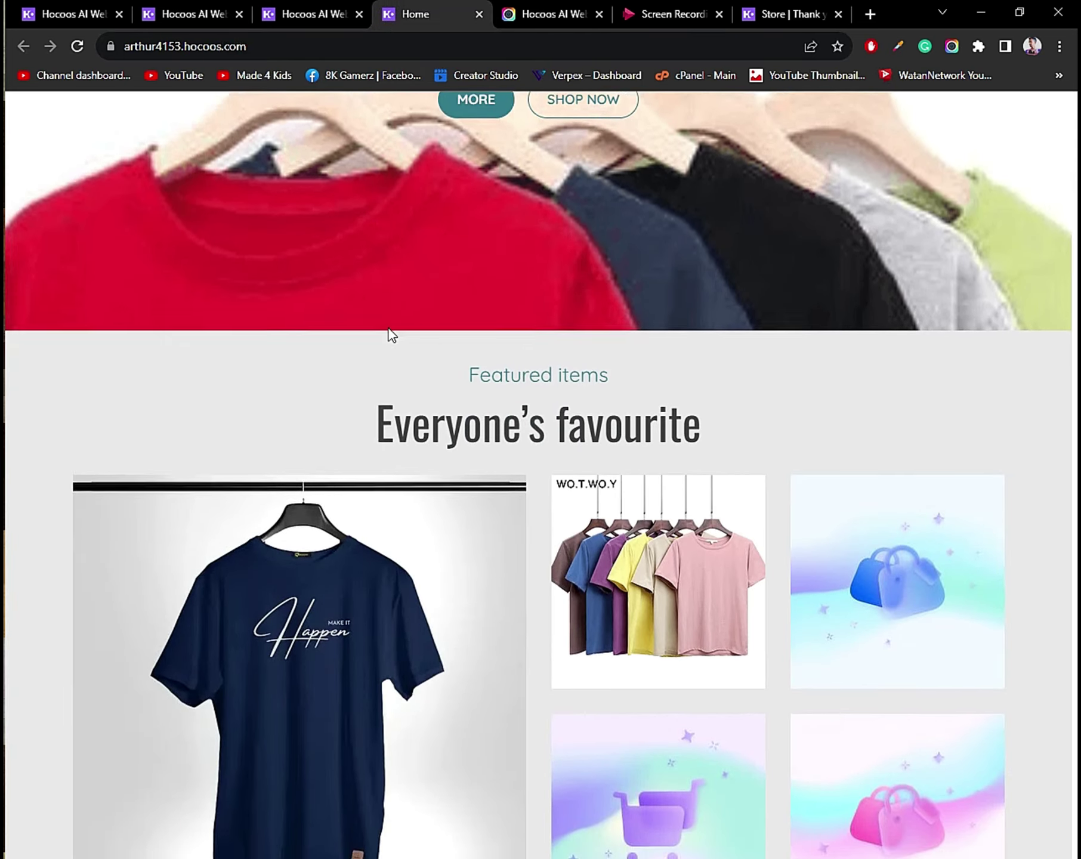
scroll(389, 329, "down", 3)
scroll(410, 333, "up", 2)
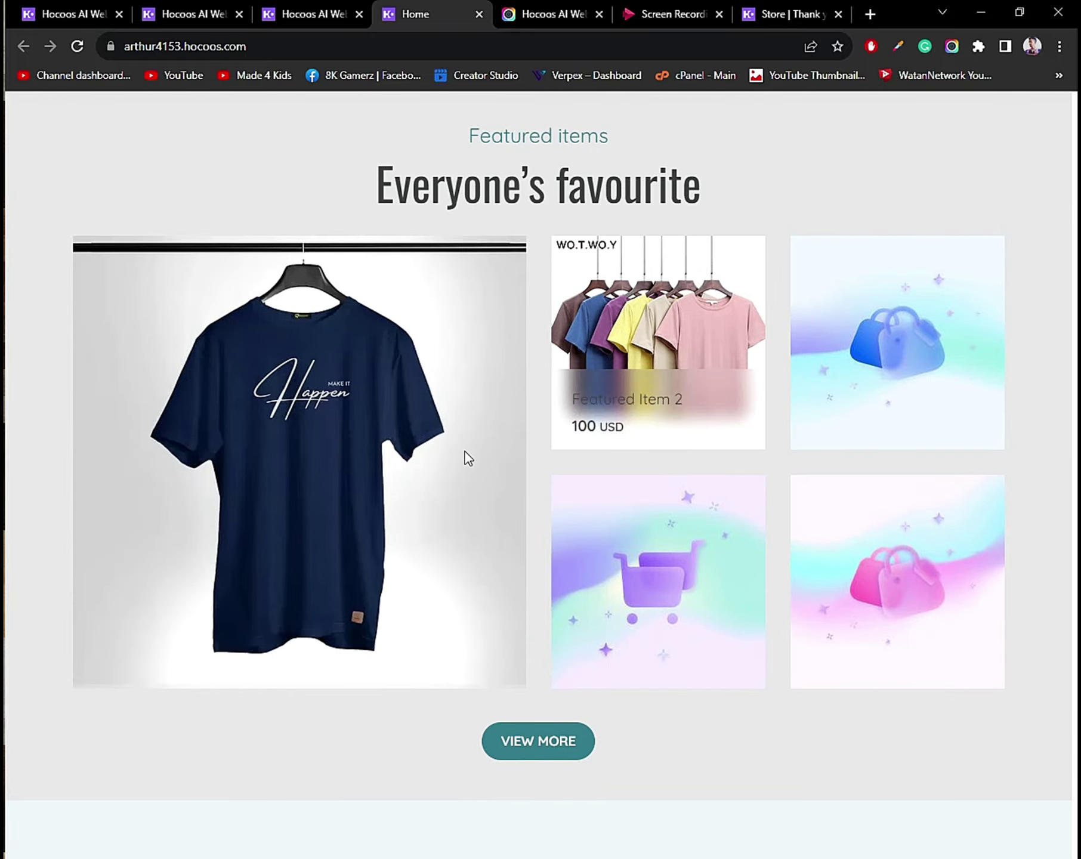
scroll(442, 448, "down", 5)
scroll(417, 438, "down", 20)
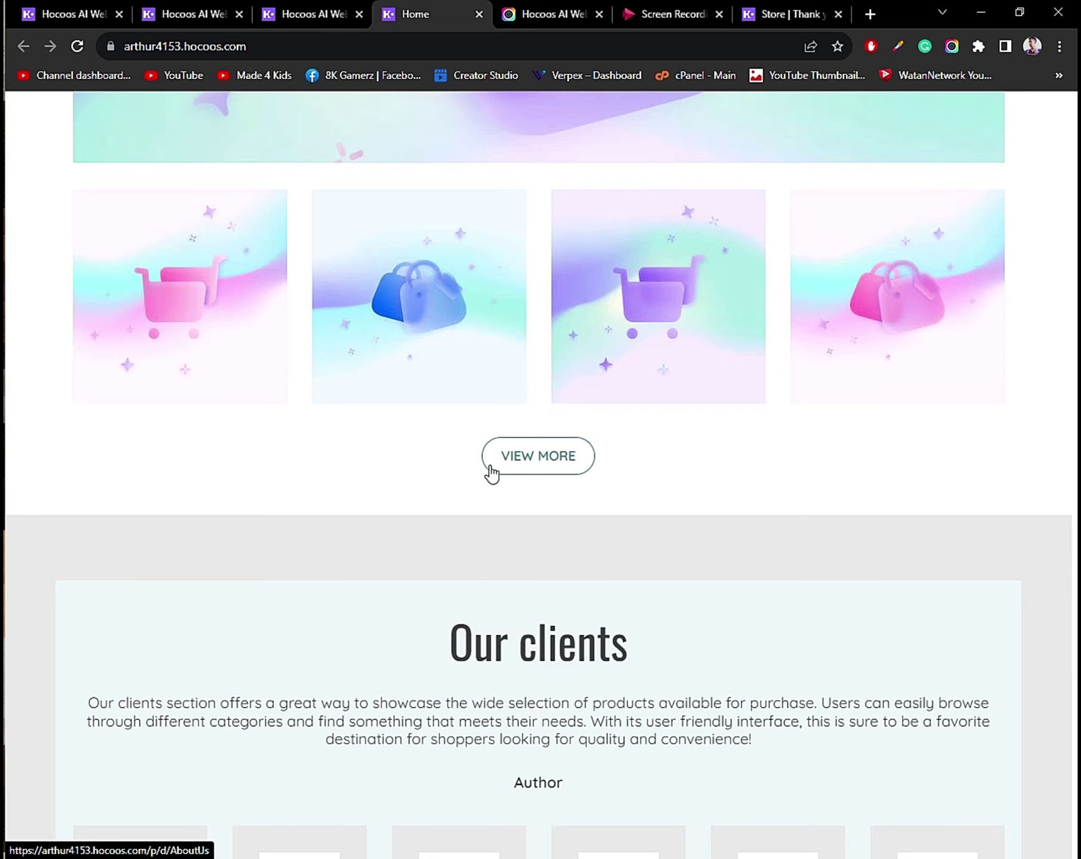
left_click(510, 461)
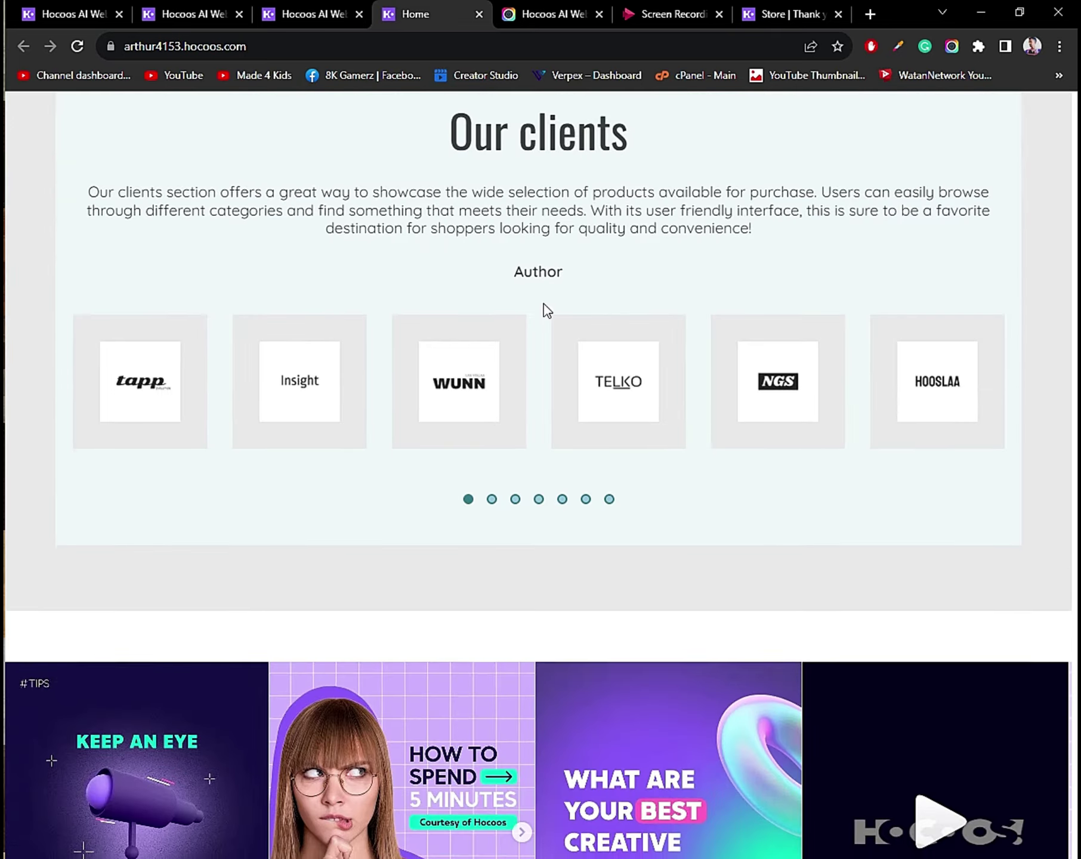
scroll(571, 147, "up", 20)
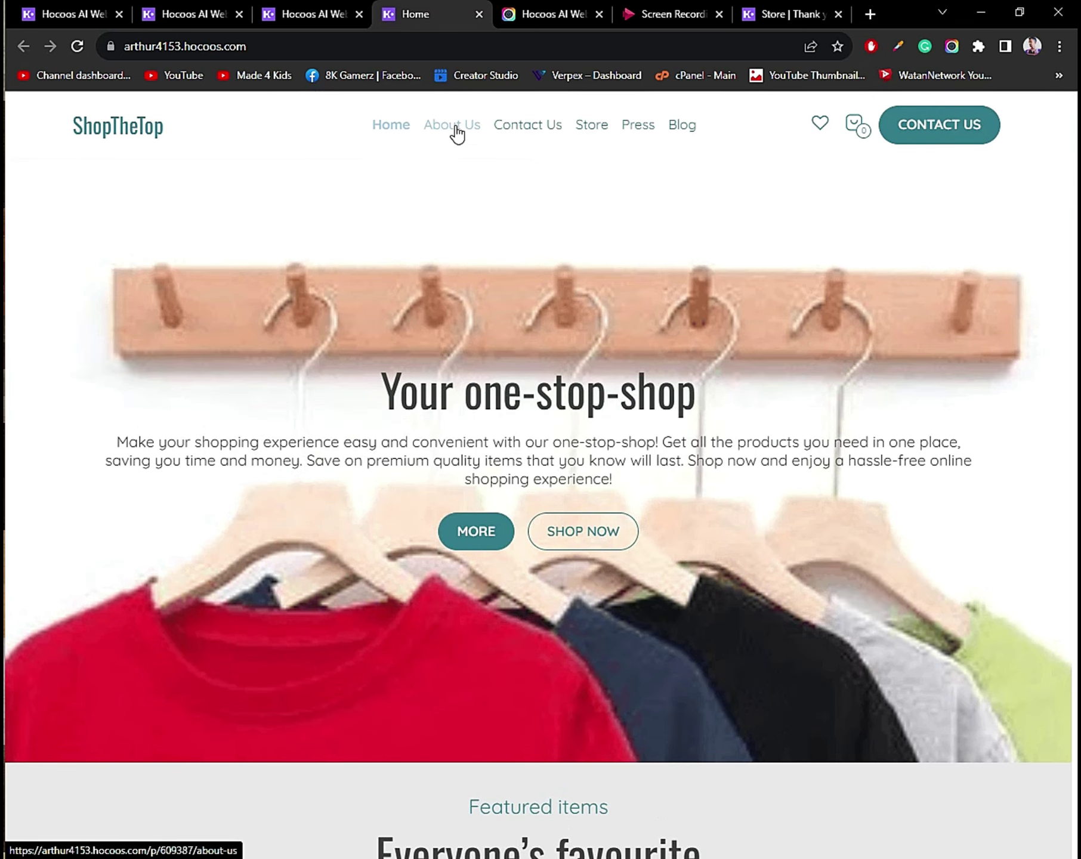
Scroll through the live ShopTheTop About Us page to review its content.
left_click(455, 131)
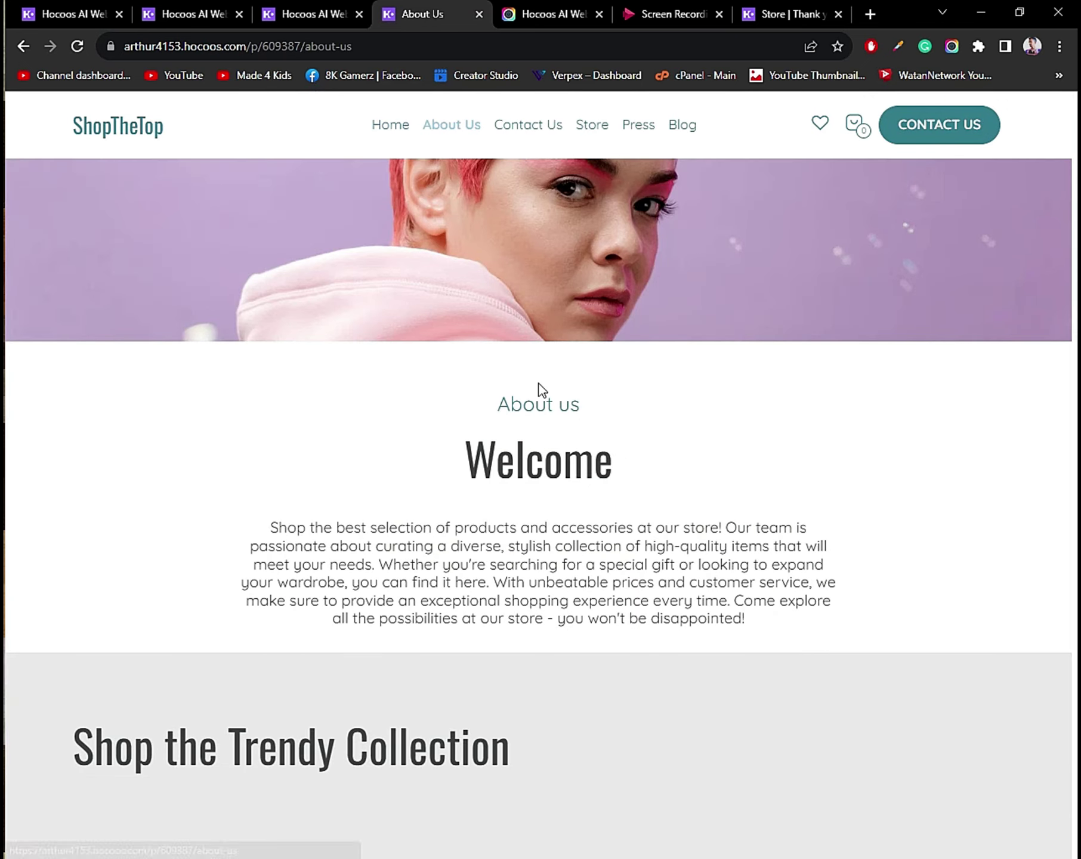
scroll(540, 385, "down", 3)
scroll(540, 385, "down", 15)
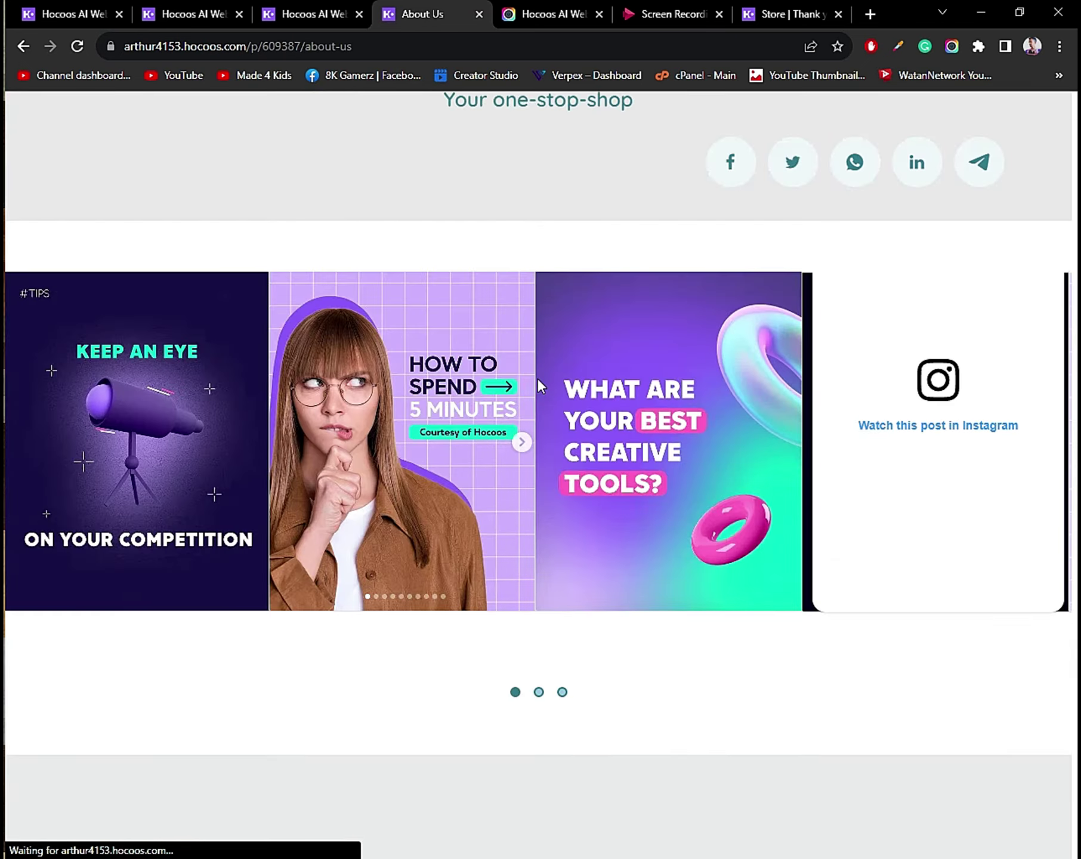
scroll(537, 384, "down", 8)
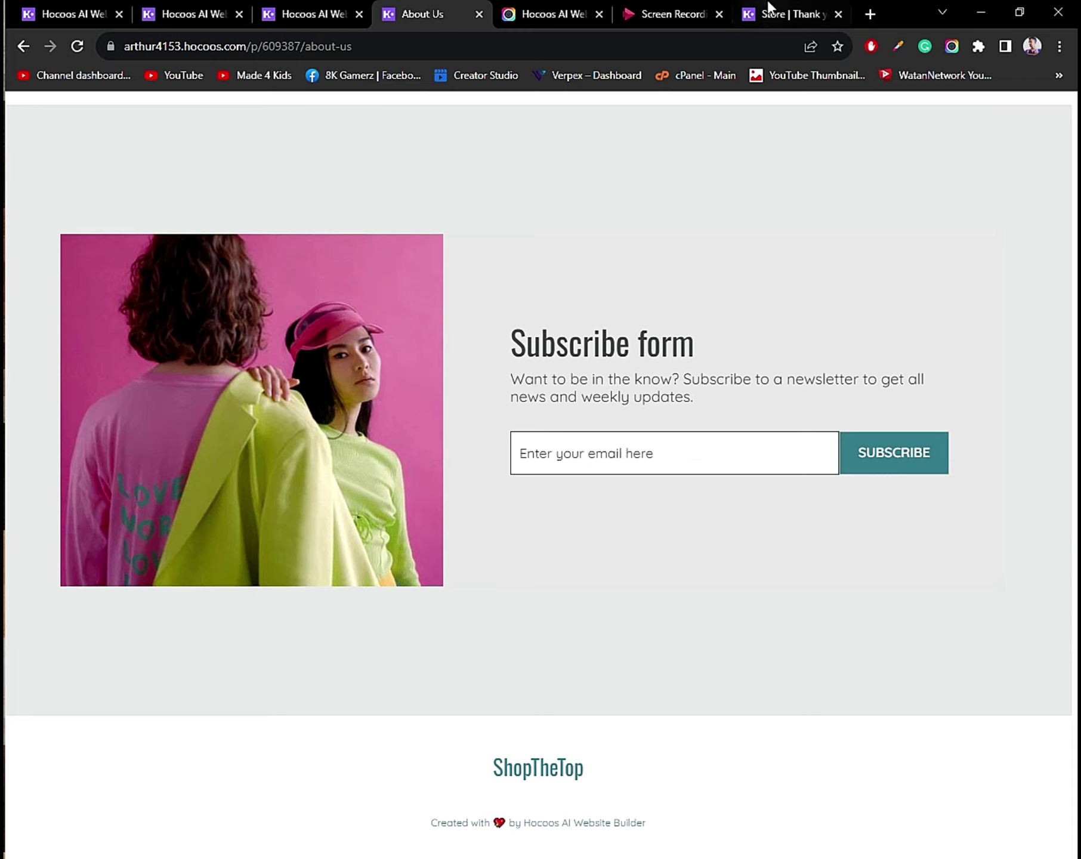
scroll(561, 191, "up", 6)
scroll(561, 191, "up", 15)
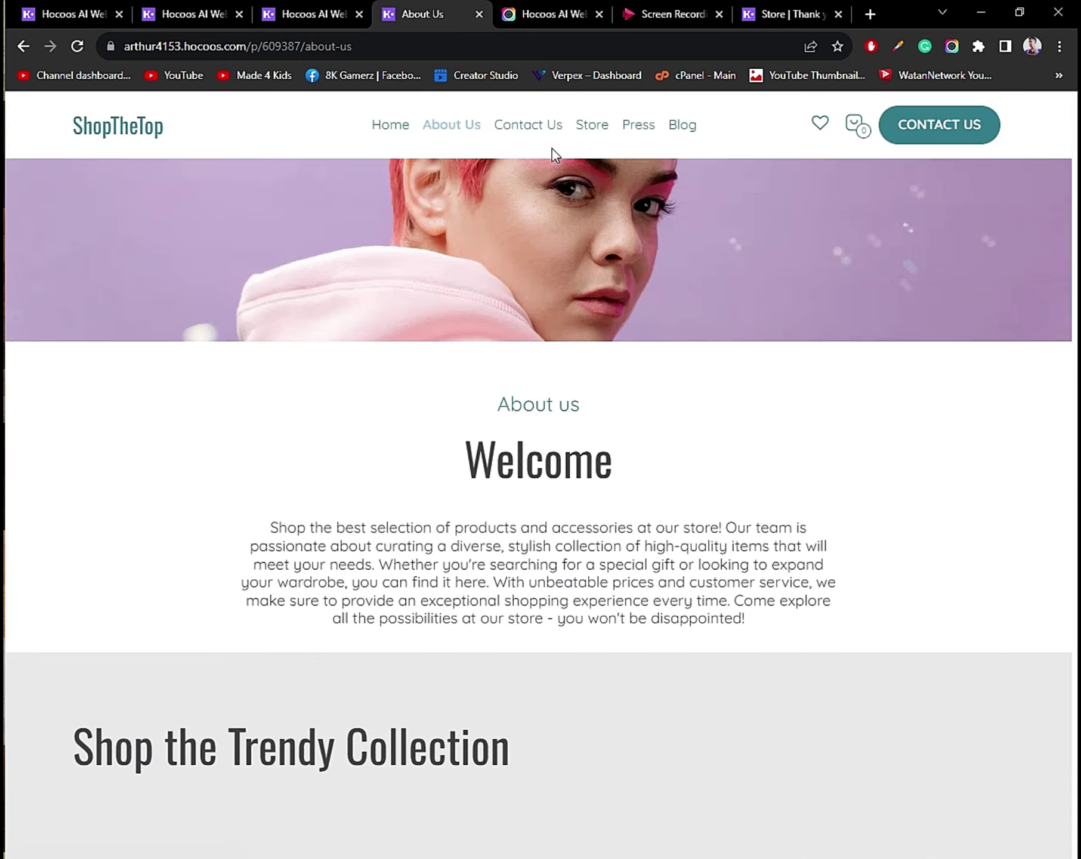
Review the Contact Us page's 'Have a question?' form, then go to the Store page.
left_click(512, 134)
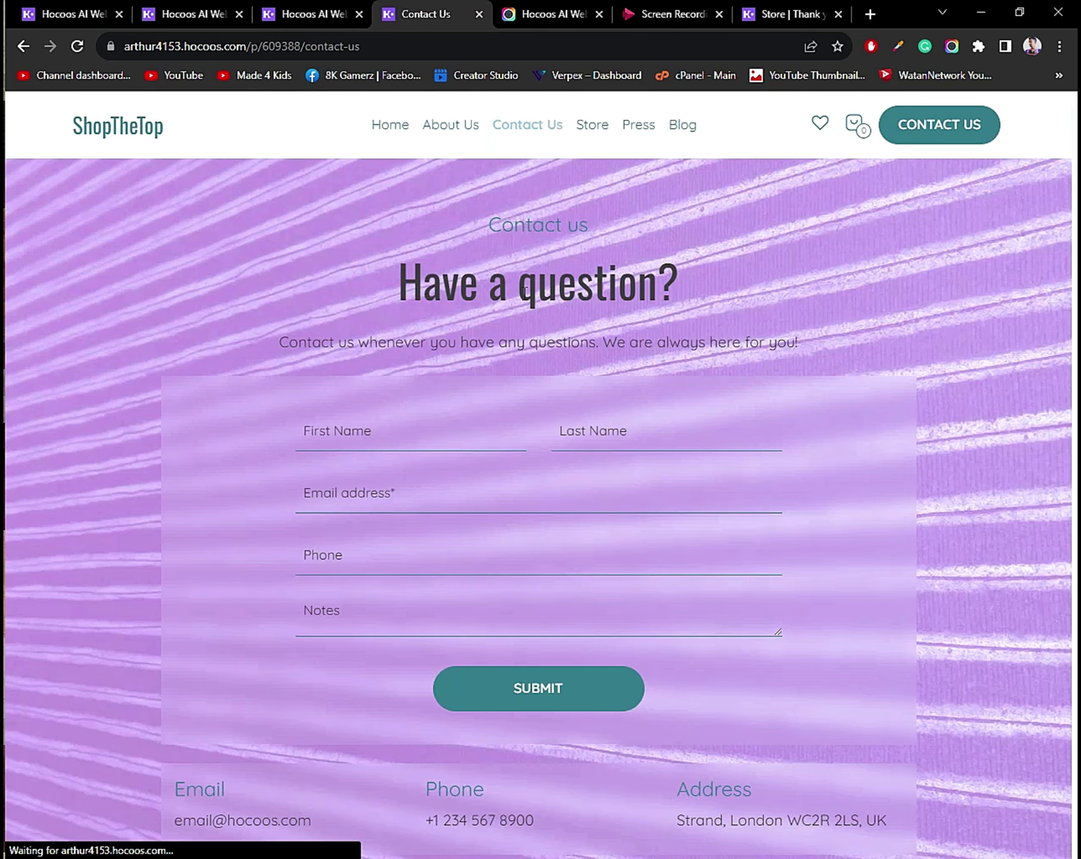
scroll(524, 298, "down", 5)
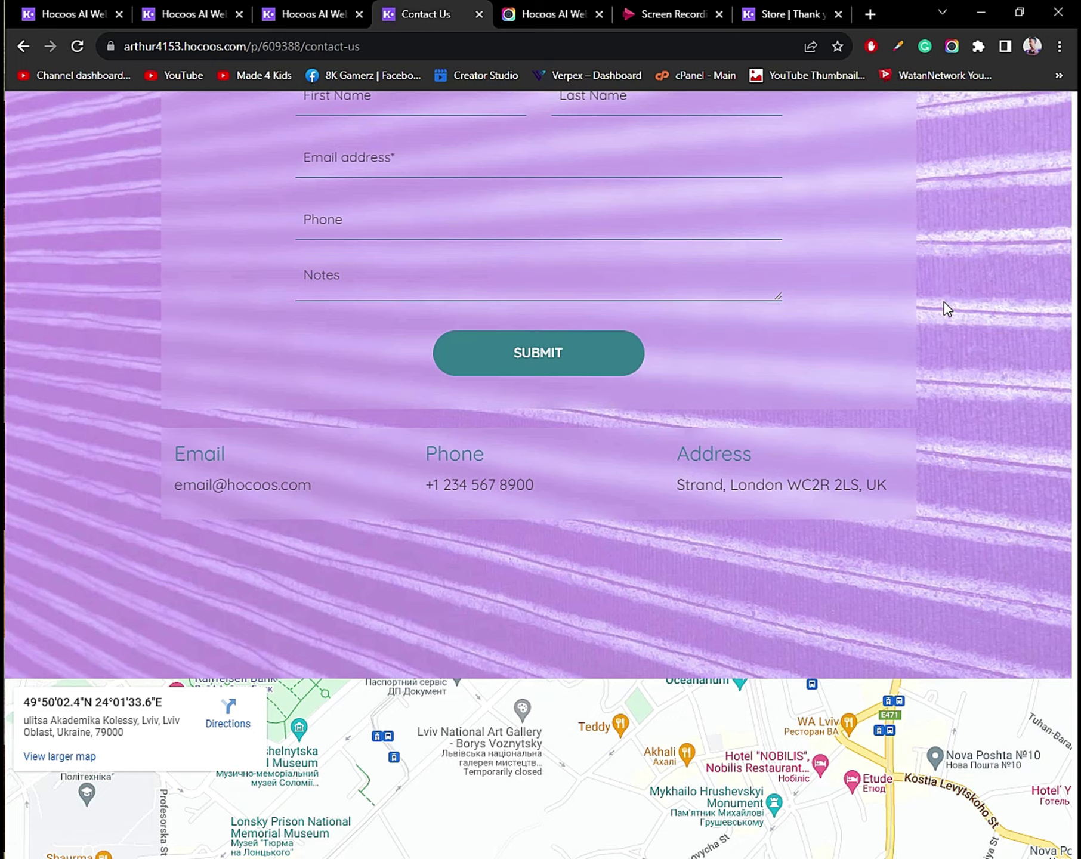
scroll(945, 302, "up", 4)
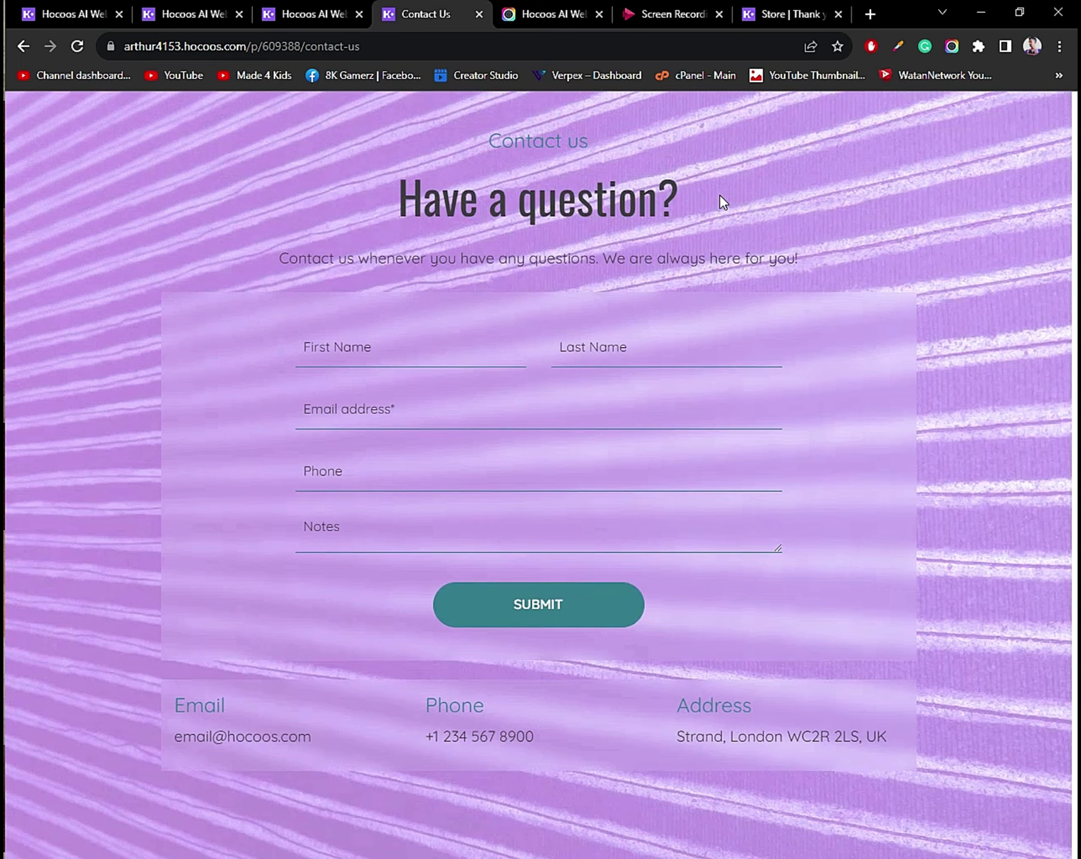
scroll(445, 312, "up", 2)
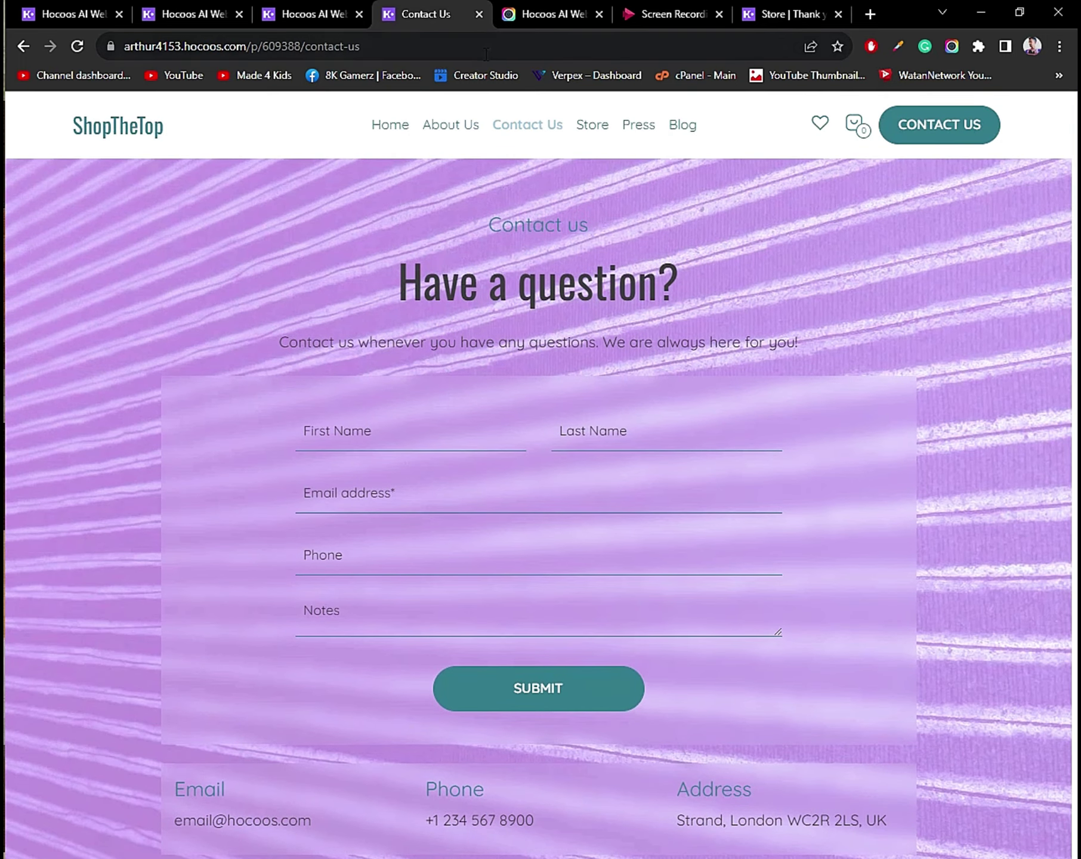
left_click(579, 131)
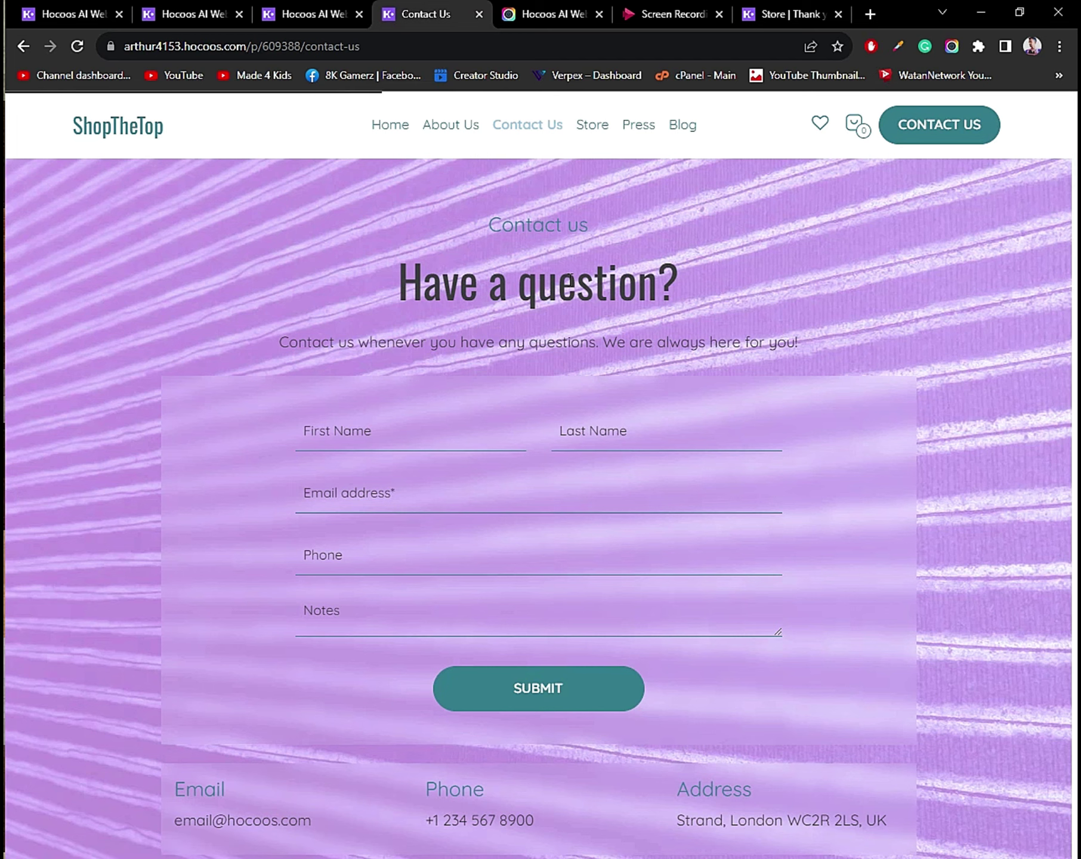